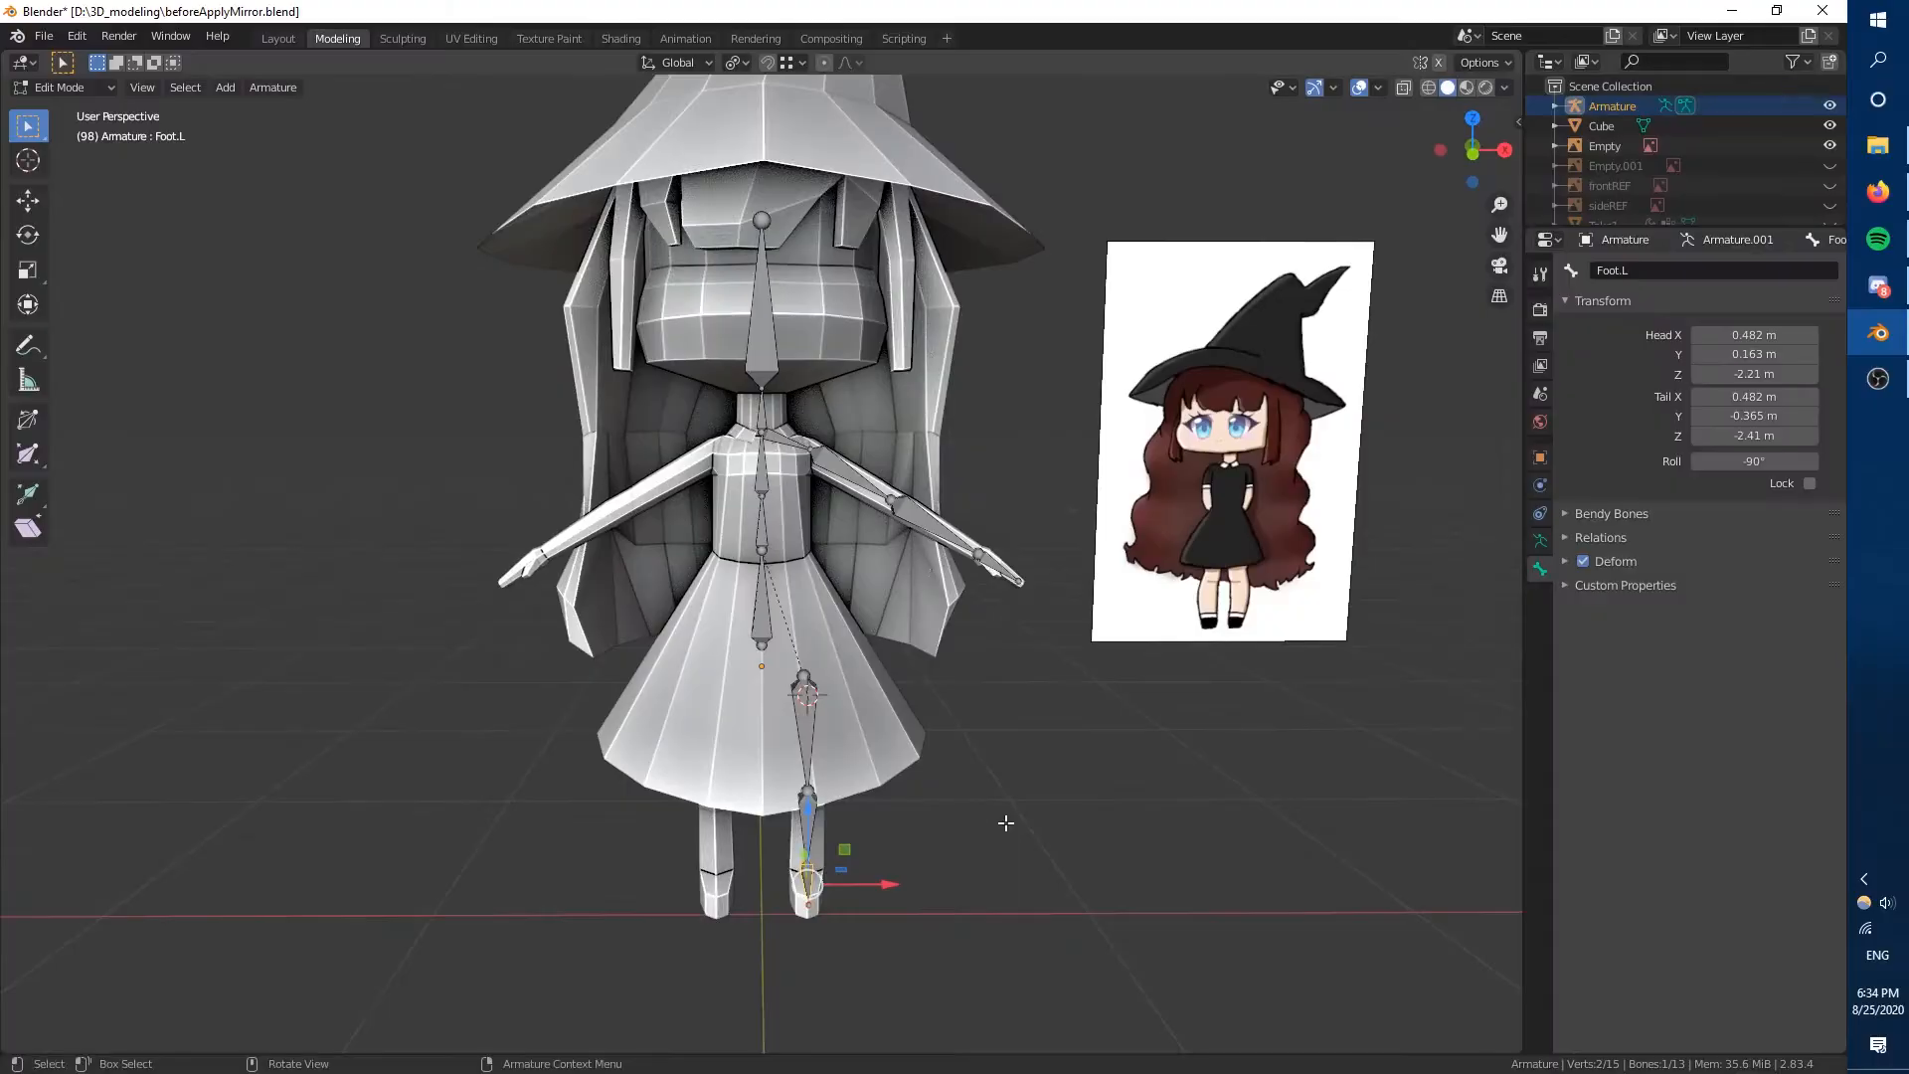
Recalculate the roll of all bones in the armature.
key("KP_1")
key("a")
key("shift+n")
left_click(772, 621)
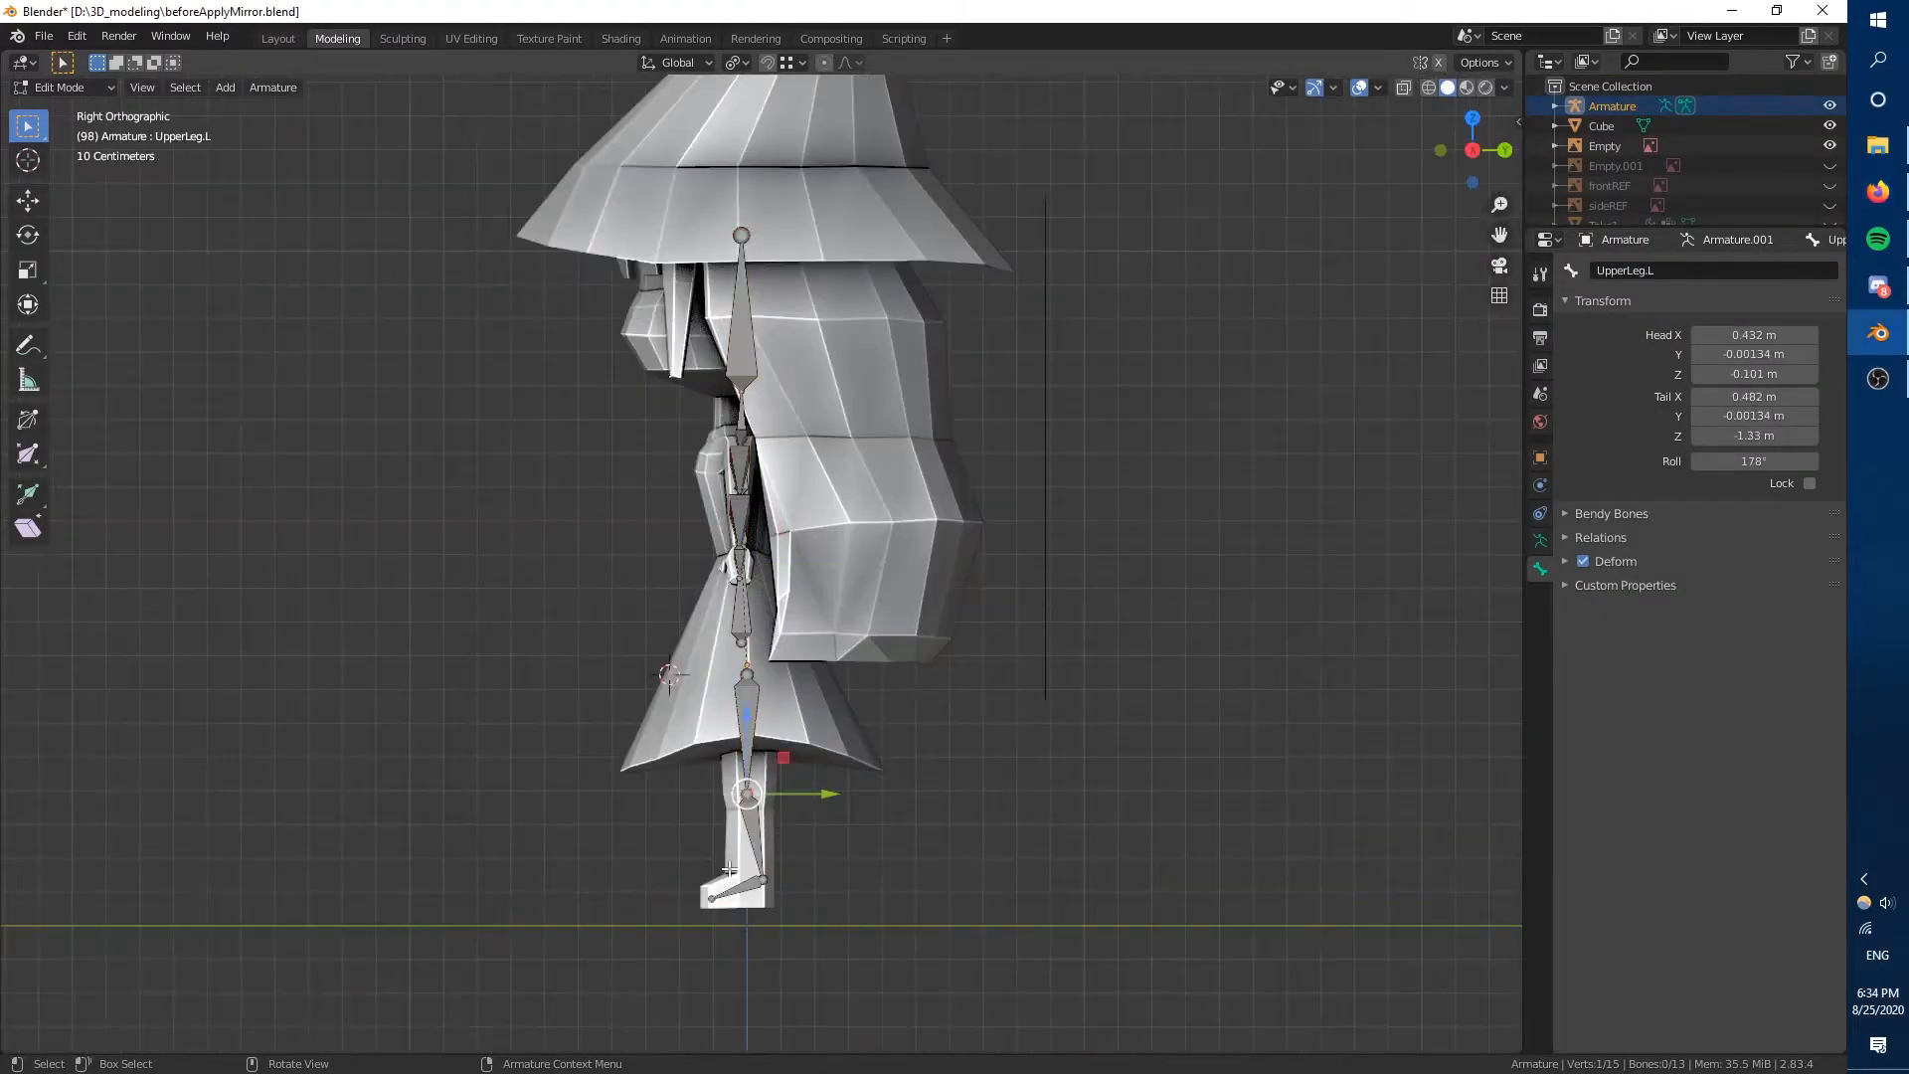
Name the bone extruded forward from the left knee IKLegPole.L.
double_click(1651, 270)
type("IKLegPole.L")
key("Return")
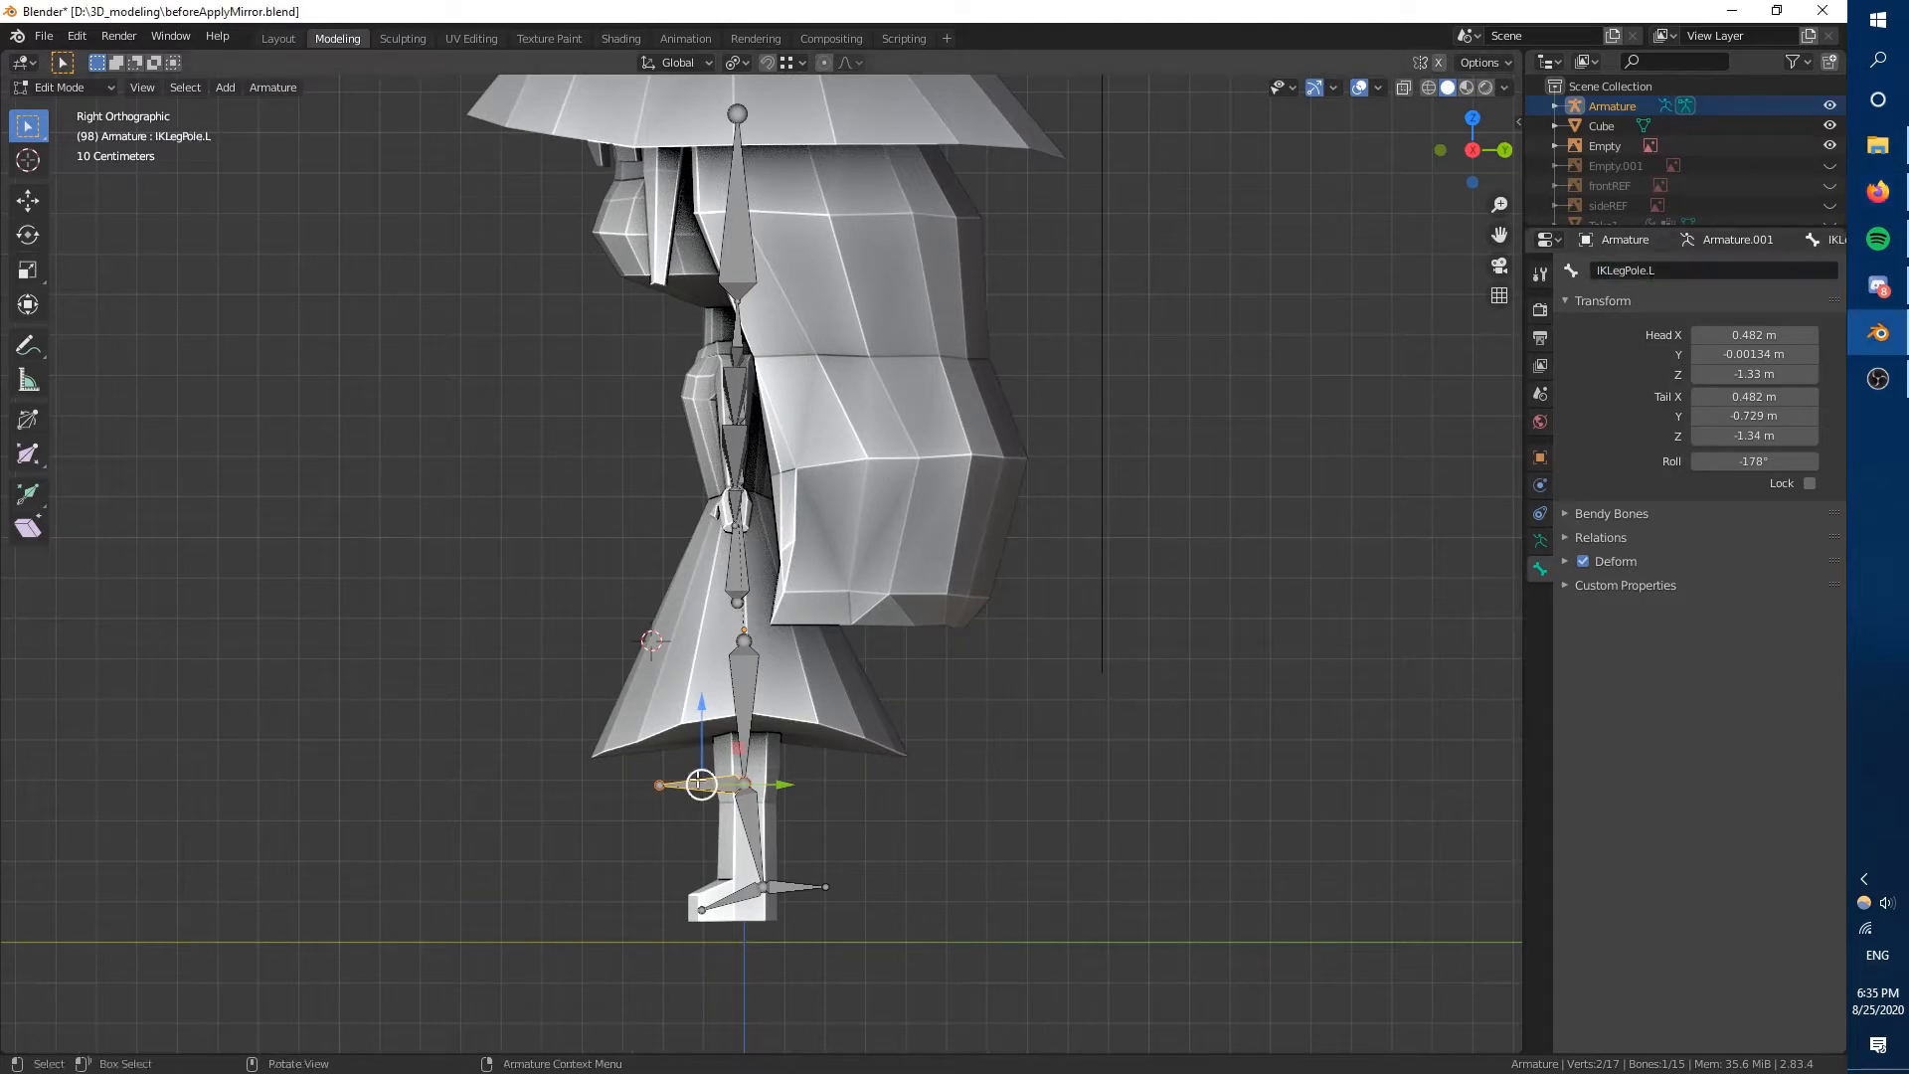
Clear the parent of IKLegPole.L and move the bone out in front of the left knee.
key("alt+p")
left_click(699, 781)
key("g")
left_click(581, 740)
Unparent the bone behind the left ankle, name it IKLegTarget.L, and disable Deform on it and IKLegPole.L.
left_click(794, 887)
key("alt+p")
left_click(799, 888)
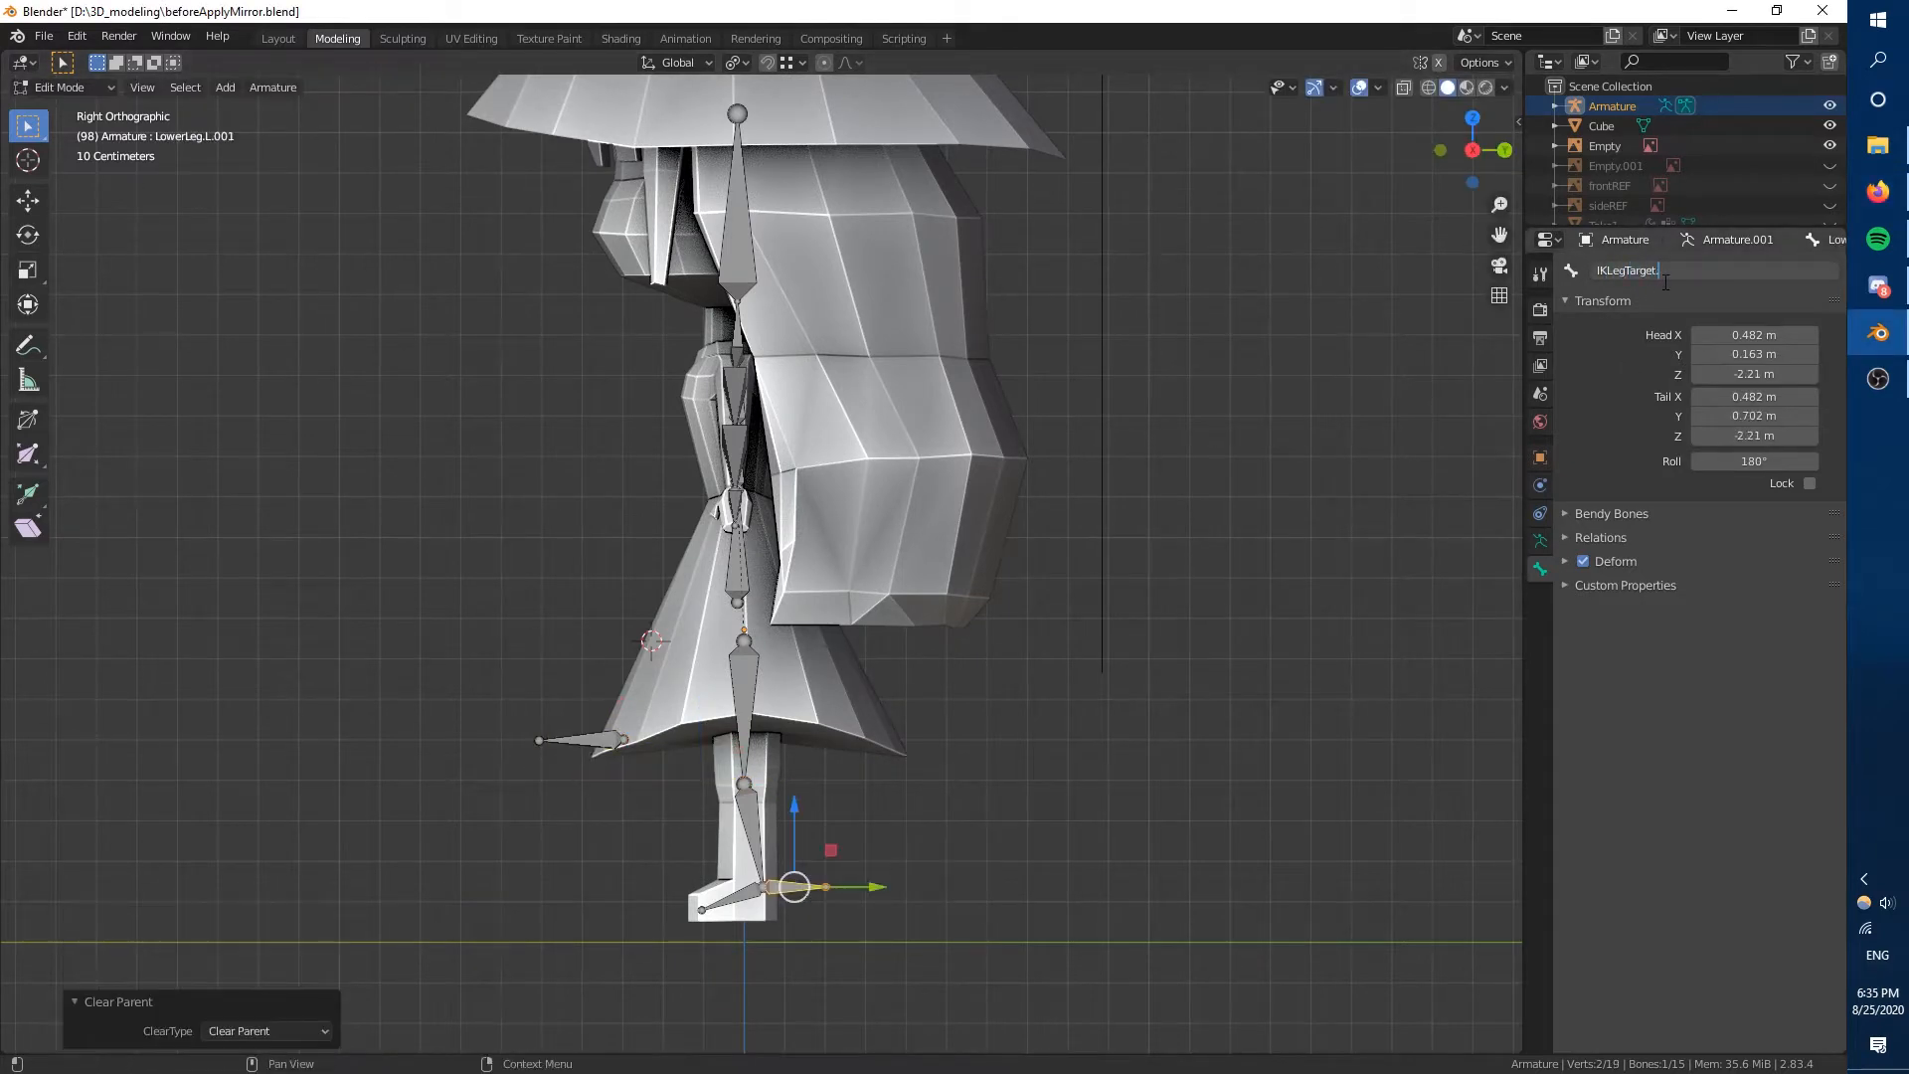
type("L")
left_click(1565, 562)
left_click(582, 740)
left_click(1583, 562)
Add an Inverse Kinematics constraint to LowerLeg.L in Pose Mode.
key("ctrl+Tab")
left_click(752, 835)
left_click(1540, 596)
left_click(1623, 271)
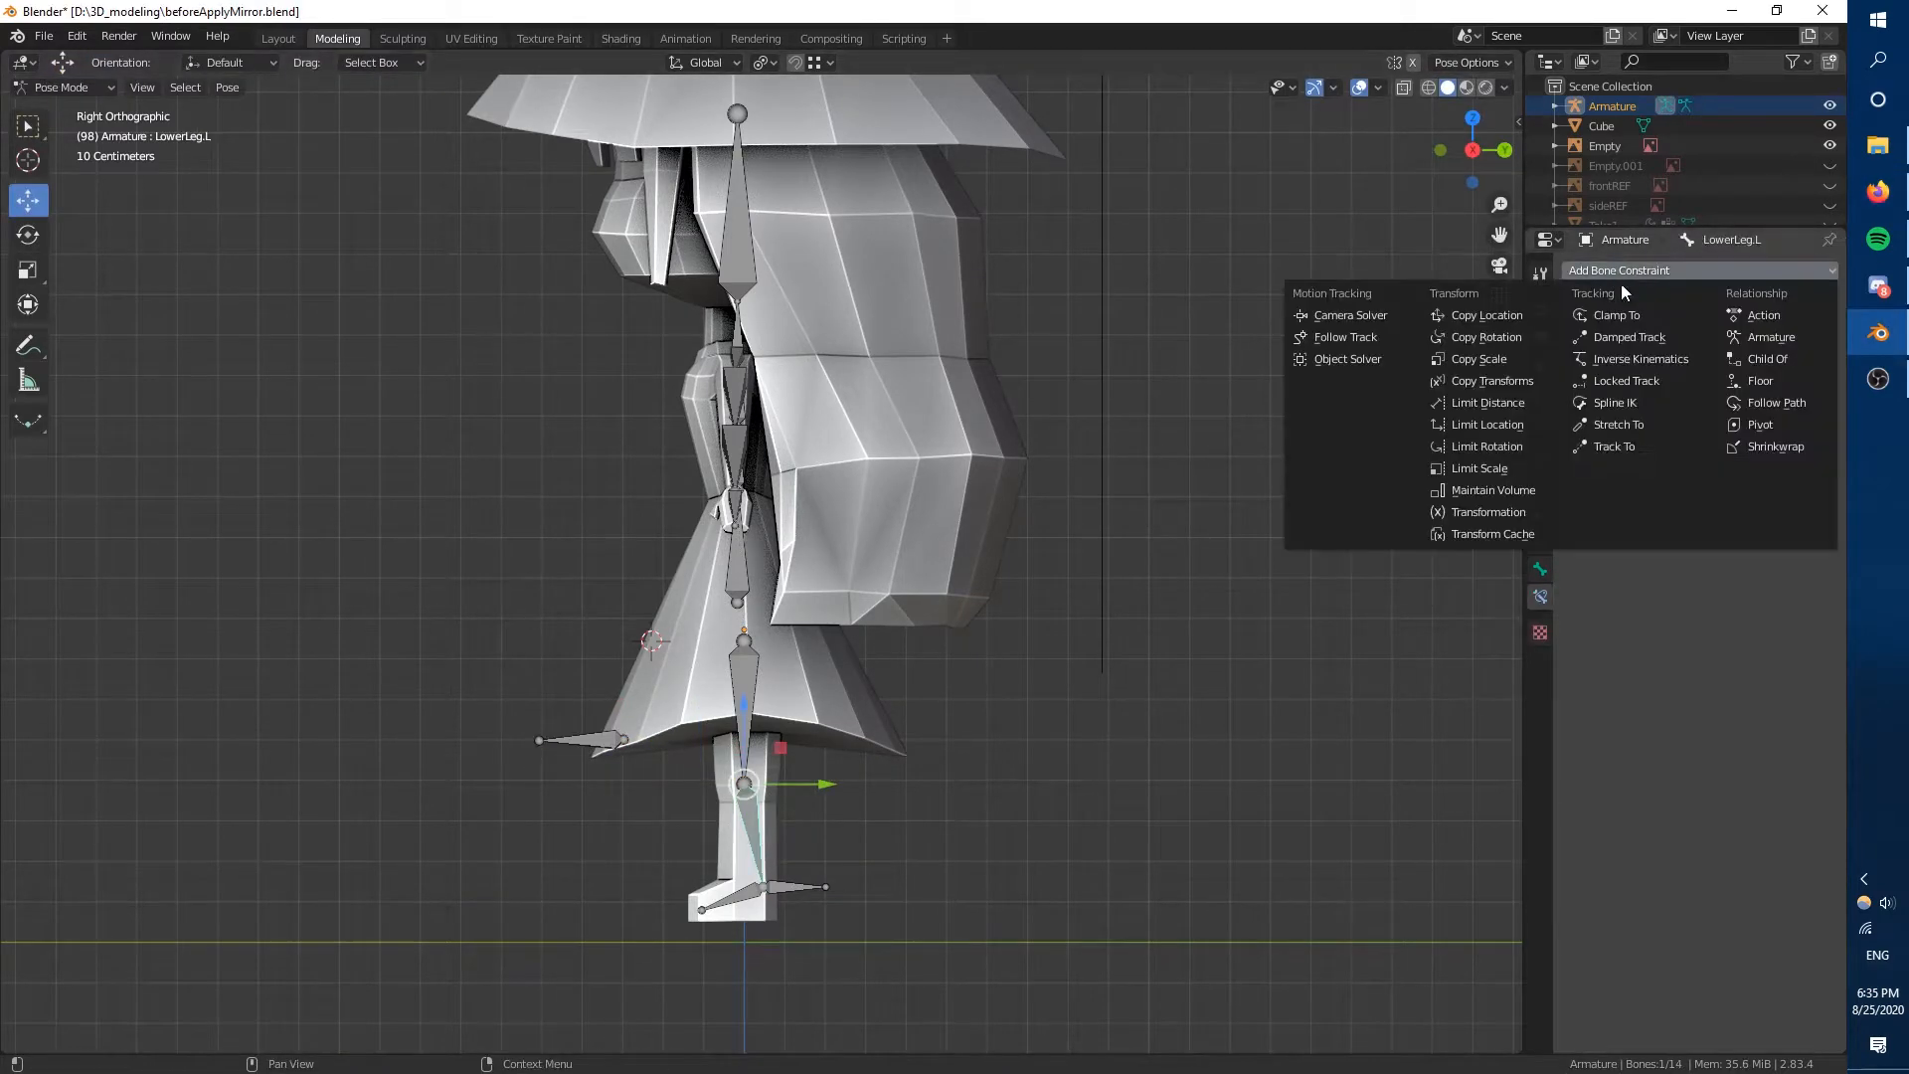
left_click(1641, 359)
Target the IK constraint at Armature bone IKLegTarget.L with pole bone IKLegPole.L, pole angle 90° and chain length 2.
left_click(1700, 338)
left_click(1692, 367)
left_click(1692, 367)
left_click(1685, 494)
left_click(1695, 394)
left_click(1694, 423)
left_click(1694, 422)
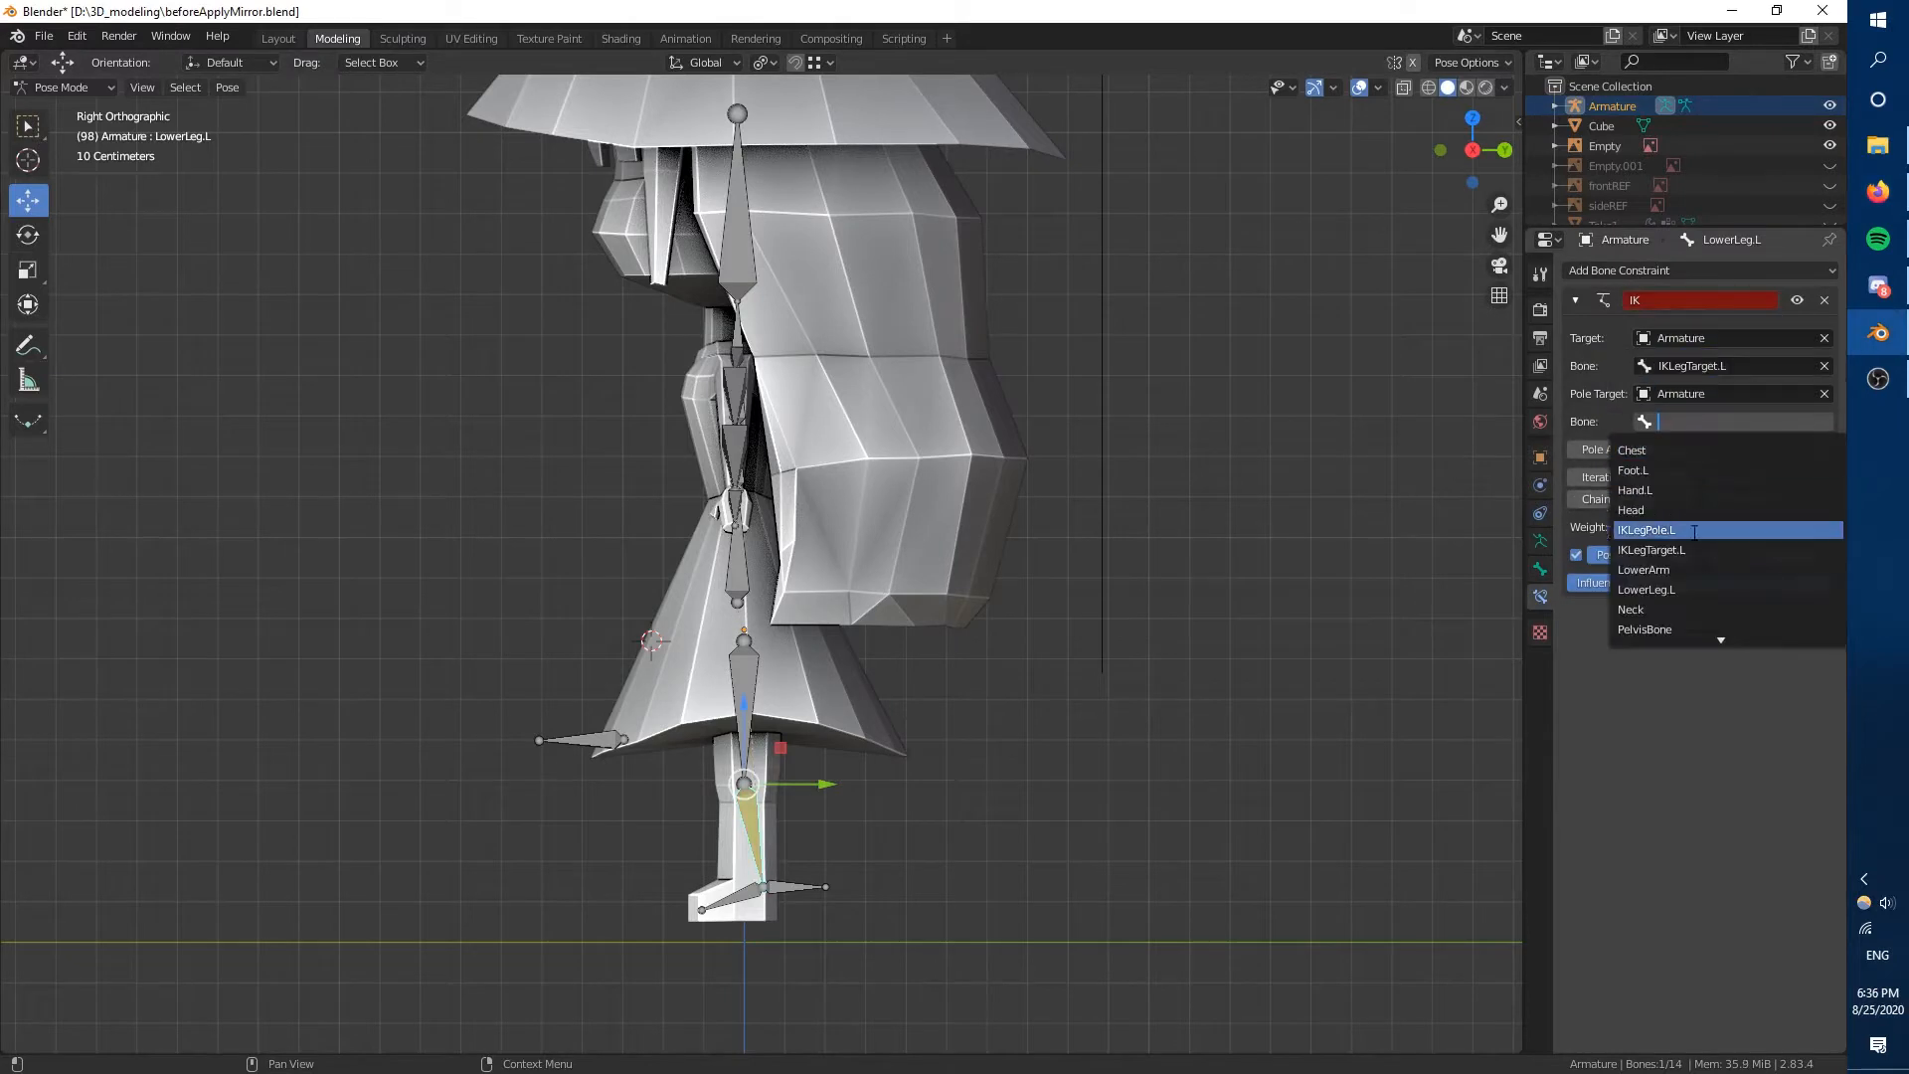
left_click(1695, 531)
left_click(1600, 450)
type("90")
key("Return")
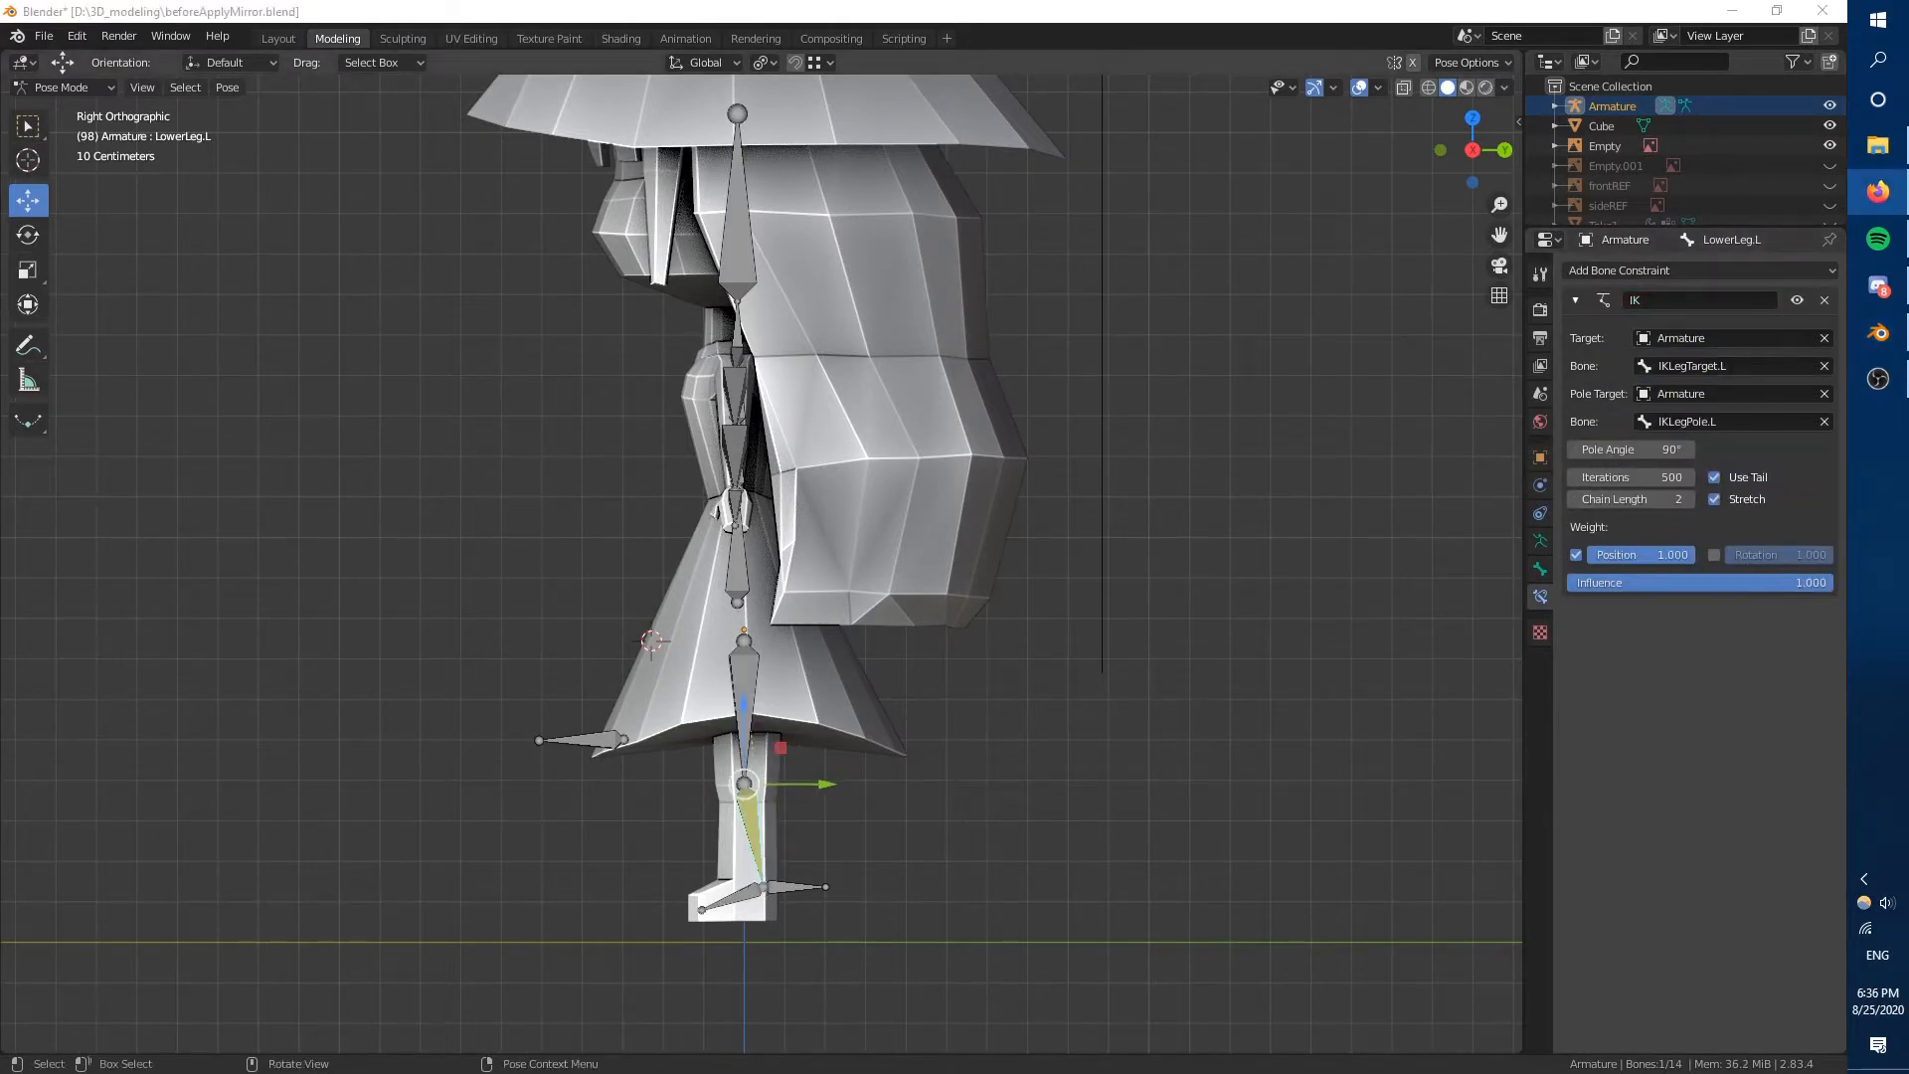
Test the left leg IK with a trial move of IKLegTarget.L, then cancel it.
left_click(795, 884)
key("g")
right_click(786, 855)
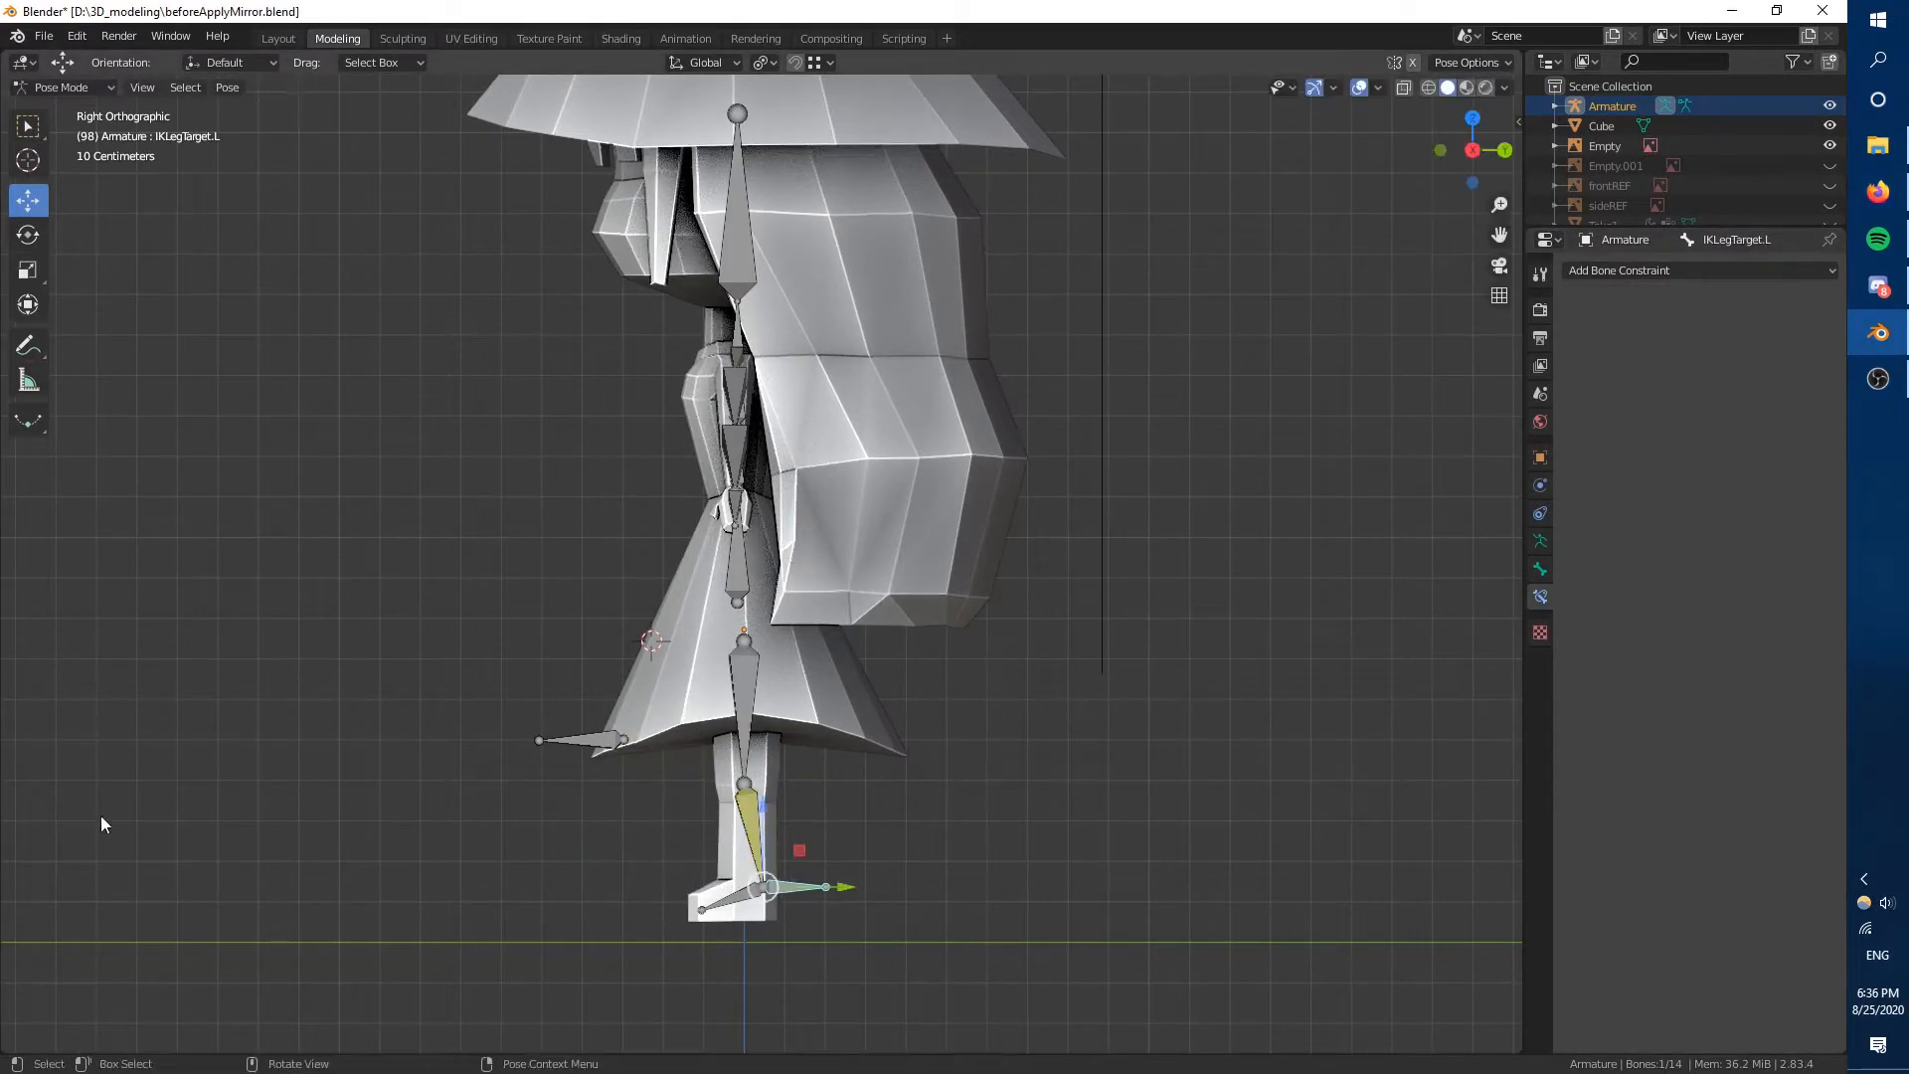
Add a Copy Rotation constraint to Foot.L targeting Armature bone IKLegTarget.L, using Local Space on both sides.
left_click(734, 898)
left_click(1680, 270)
left_click(1467, 338)
left_click(1691, 338)
left_click(1692, 367)
left_click(1692, 367)
left_click(1690, 494)
left_click(1740, 587)
Disable Inherit Rotation in the bone relations of Foot.L.
left_click(1541, 570)
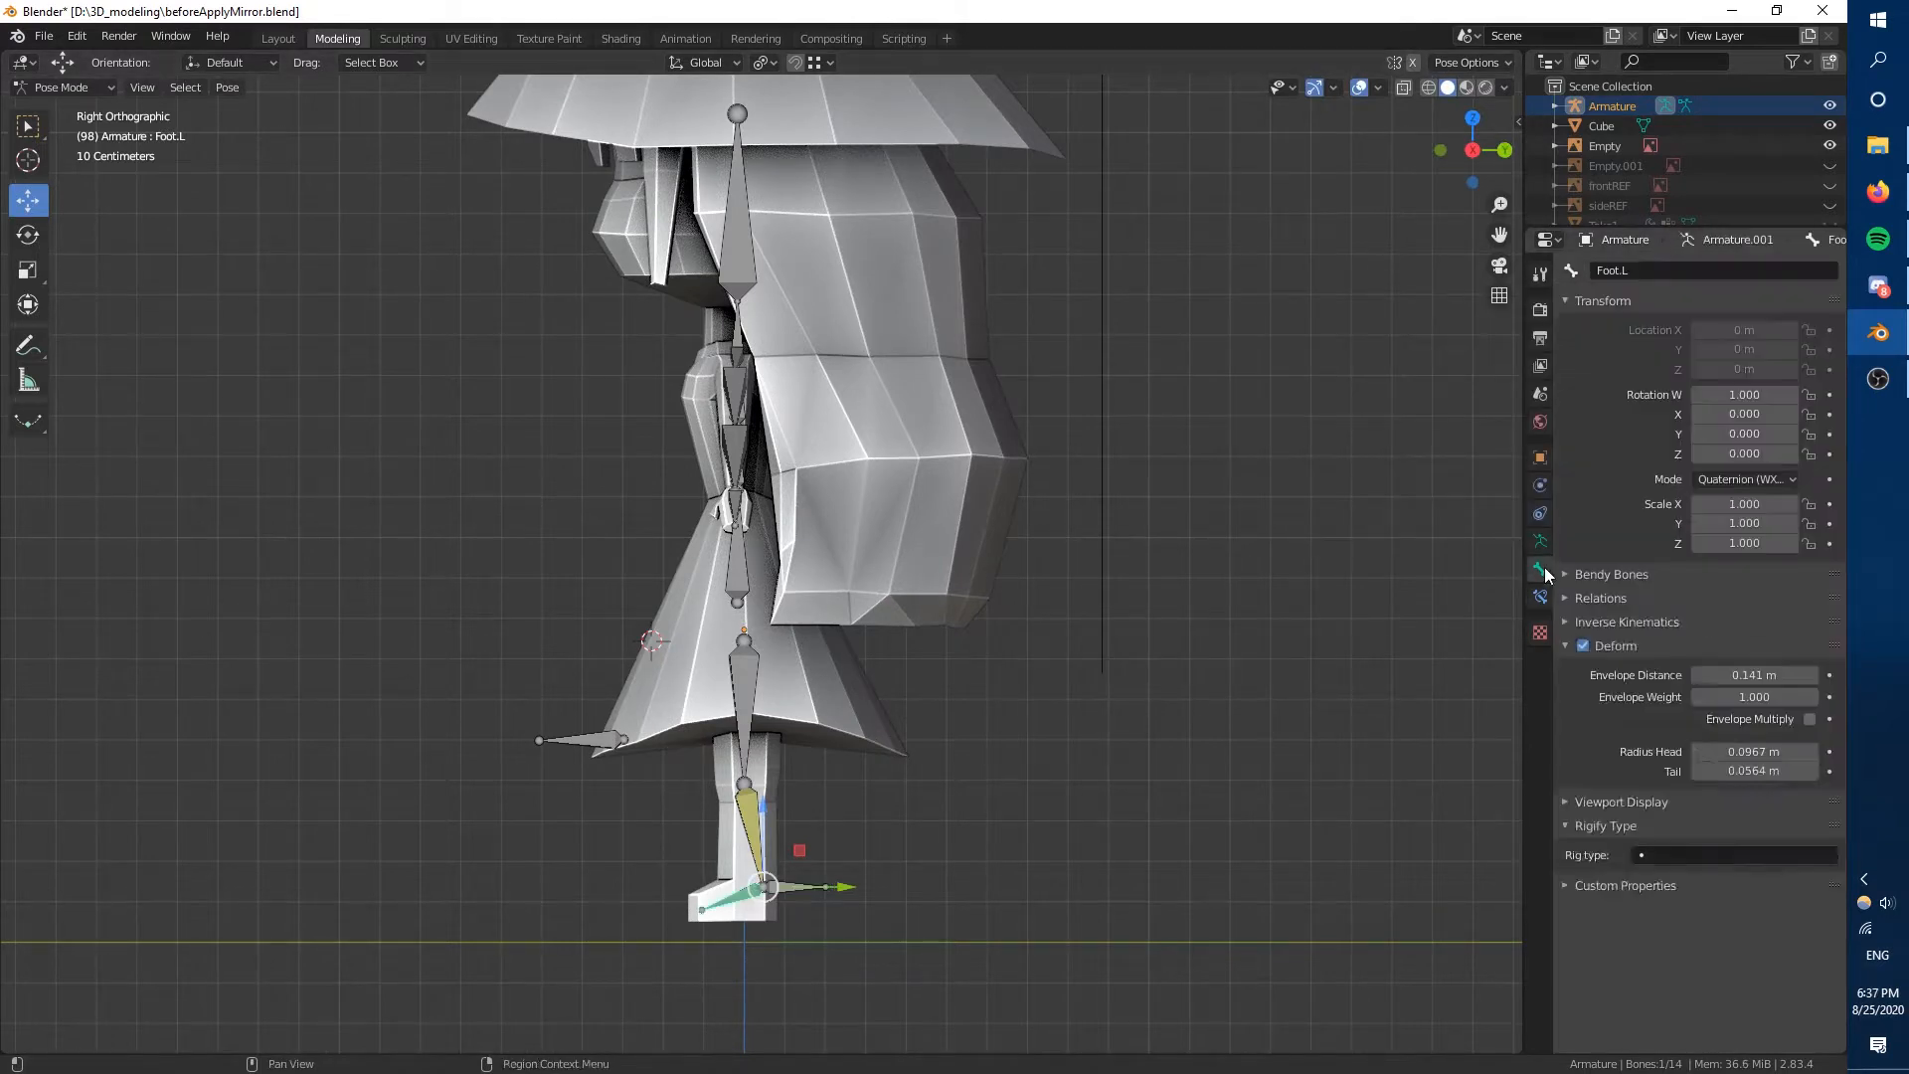
left_click(1601, 598)
left_click(1641, 859)
left_click(1810, 783)
Test the foot setup with a trial move of IKLegTarget.L and a trial rotation of Foot.L, cancelling both.
left_click(795, 881)
key("g")
right_click(728, 814)
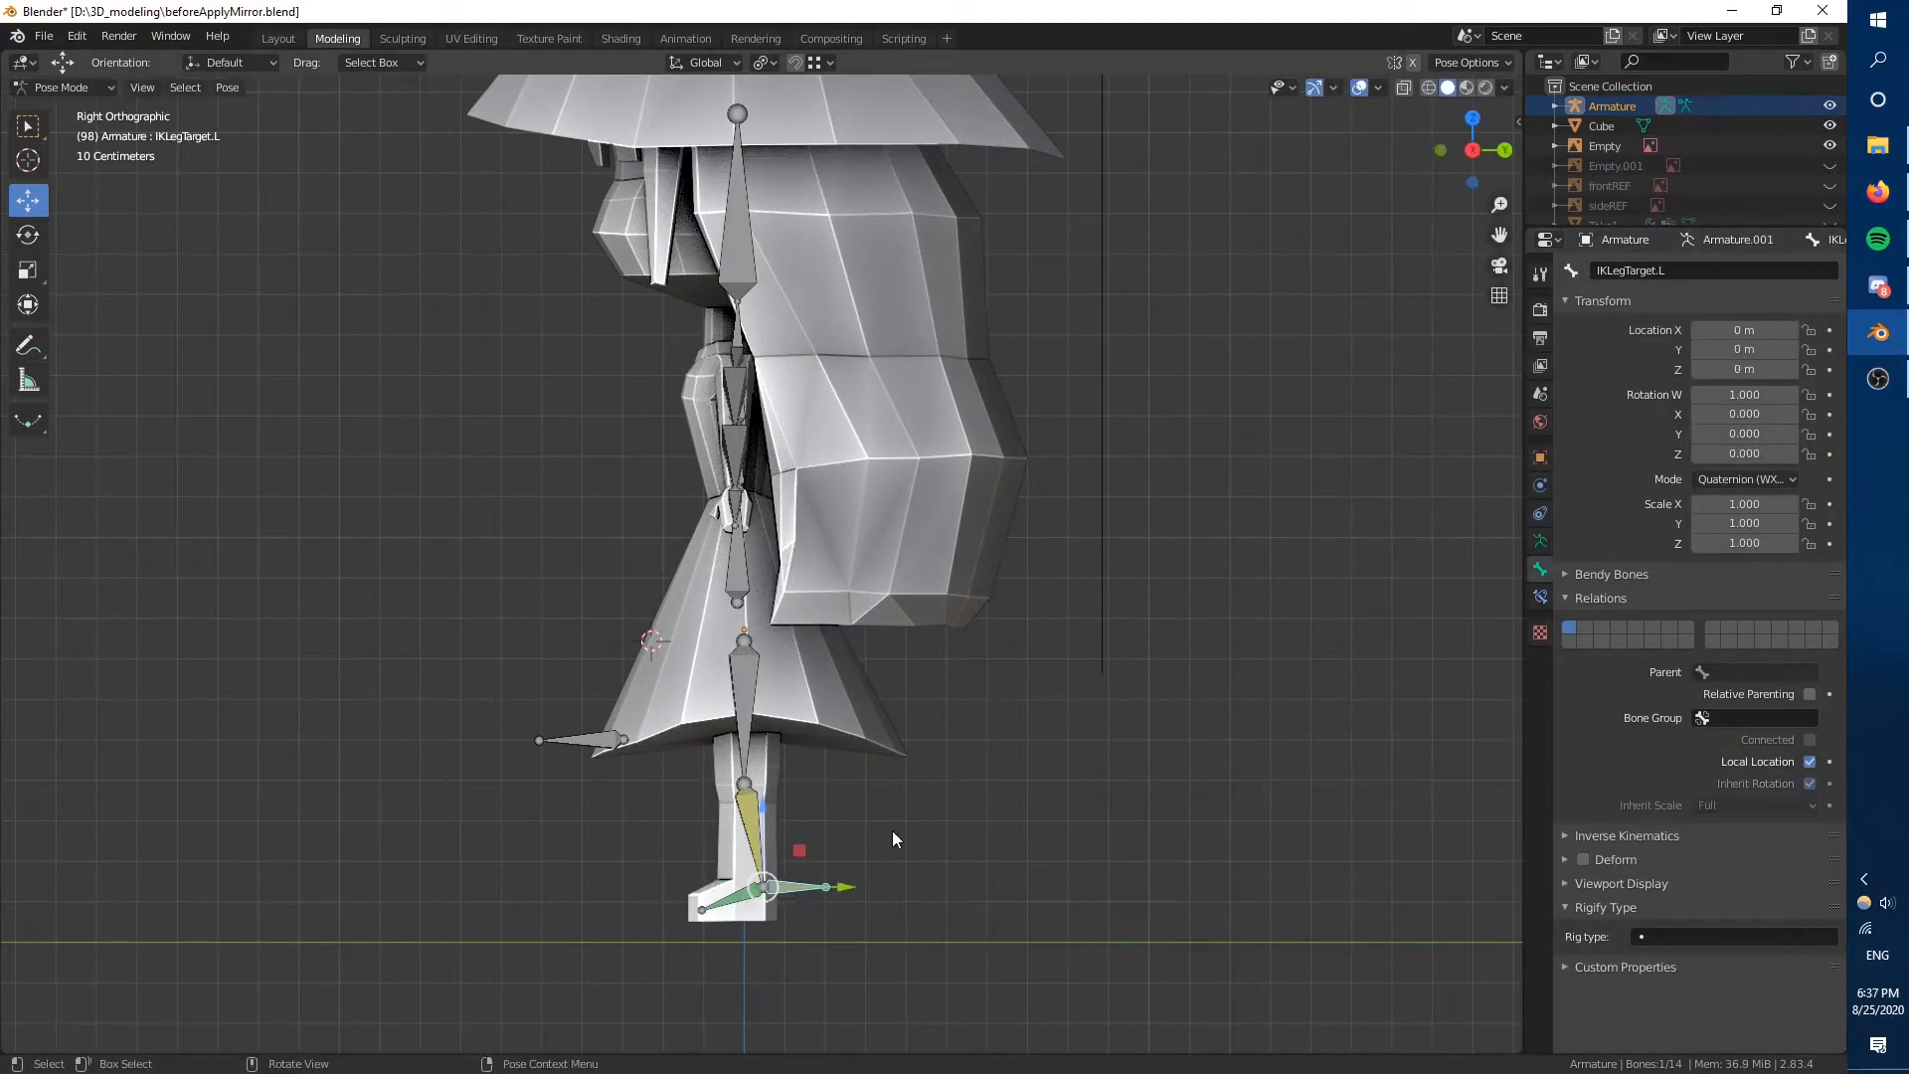
left_click(1573, 599)
left_click(1539, 599)
left_click(735, 900)
key("r")
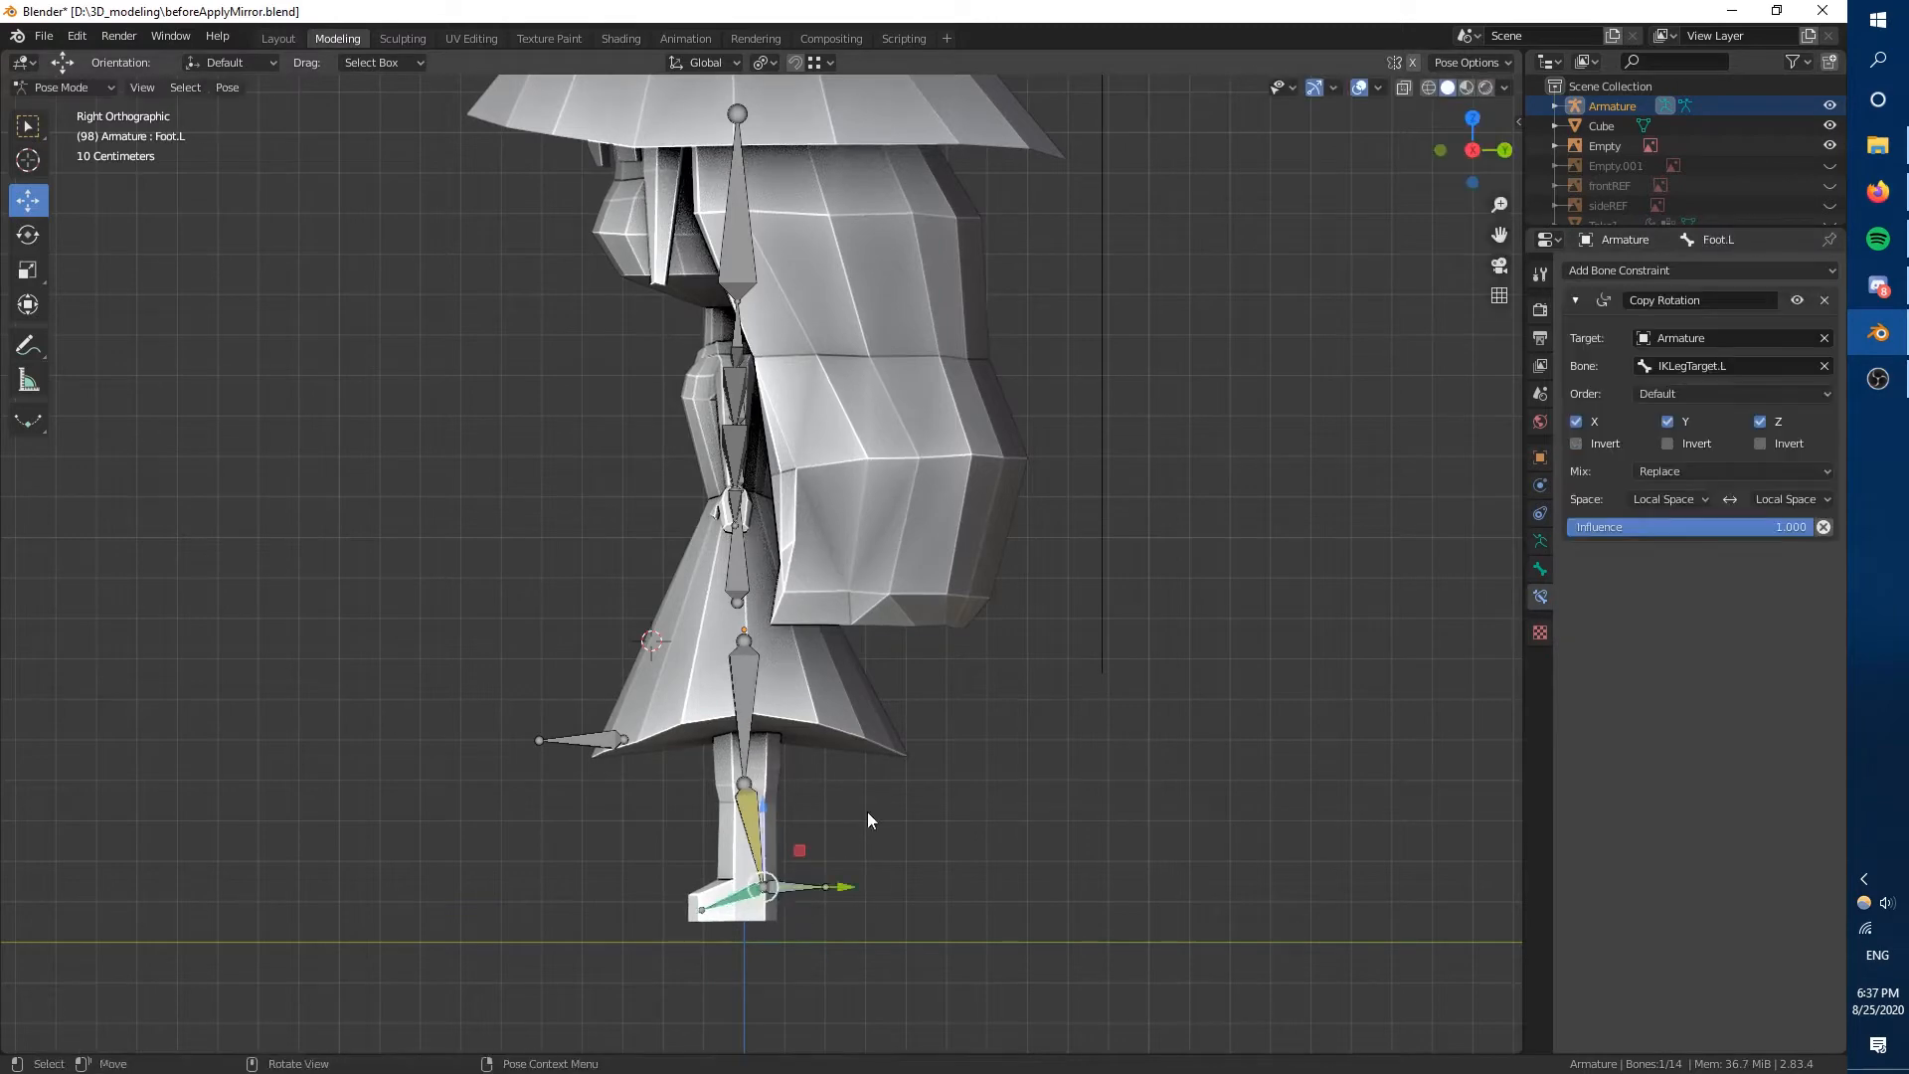
right_click(788, 817)
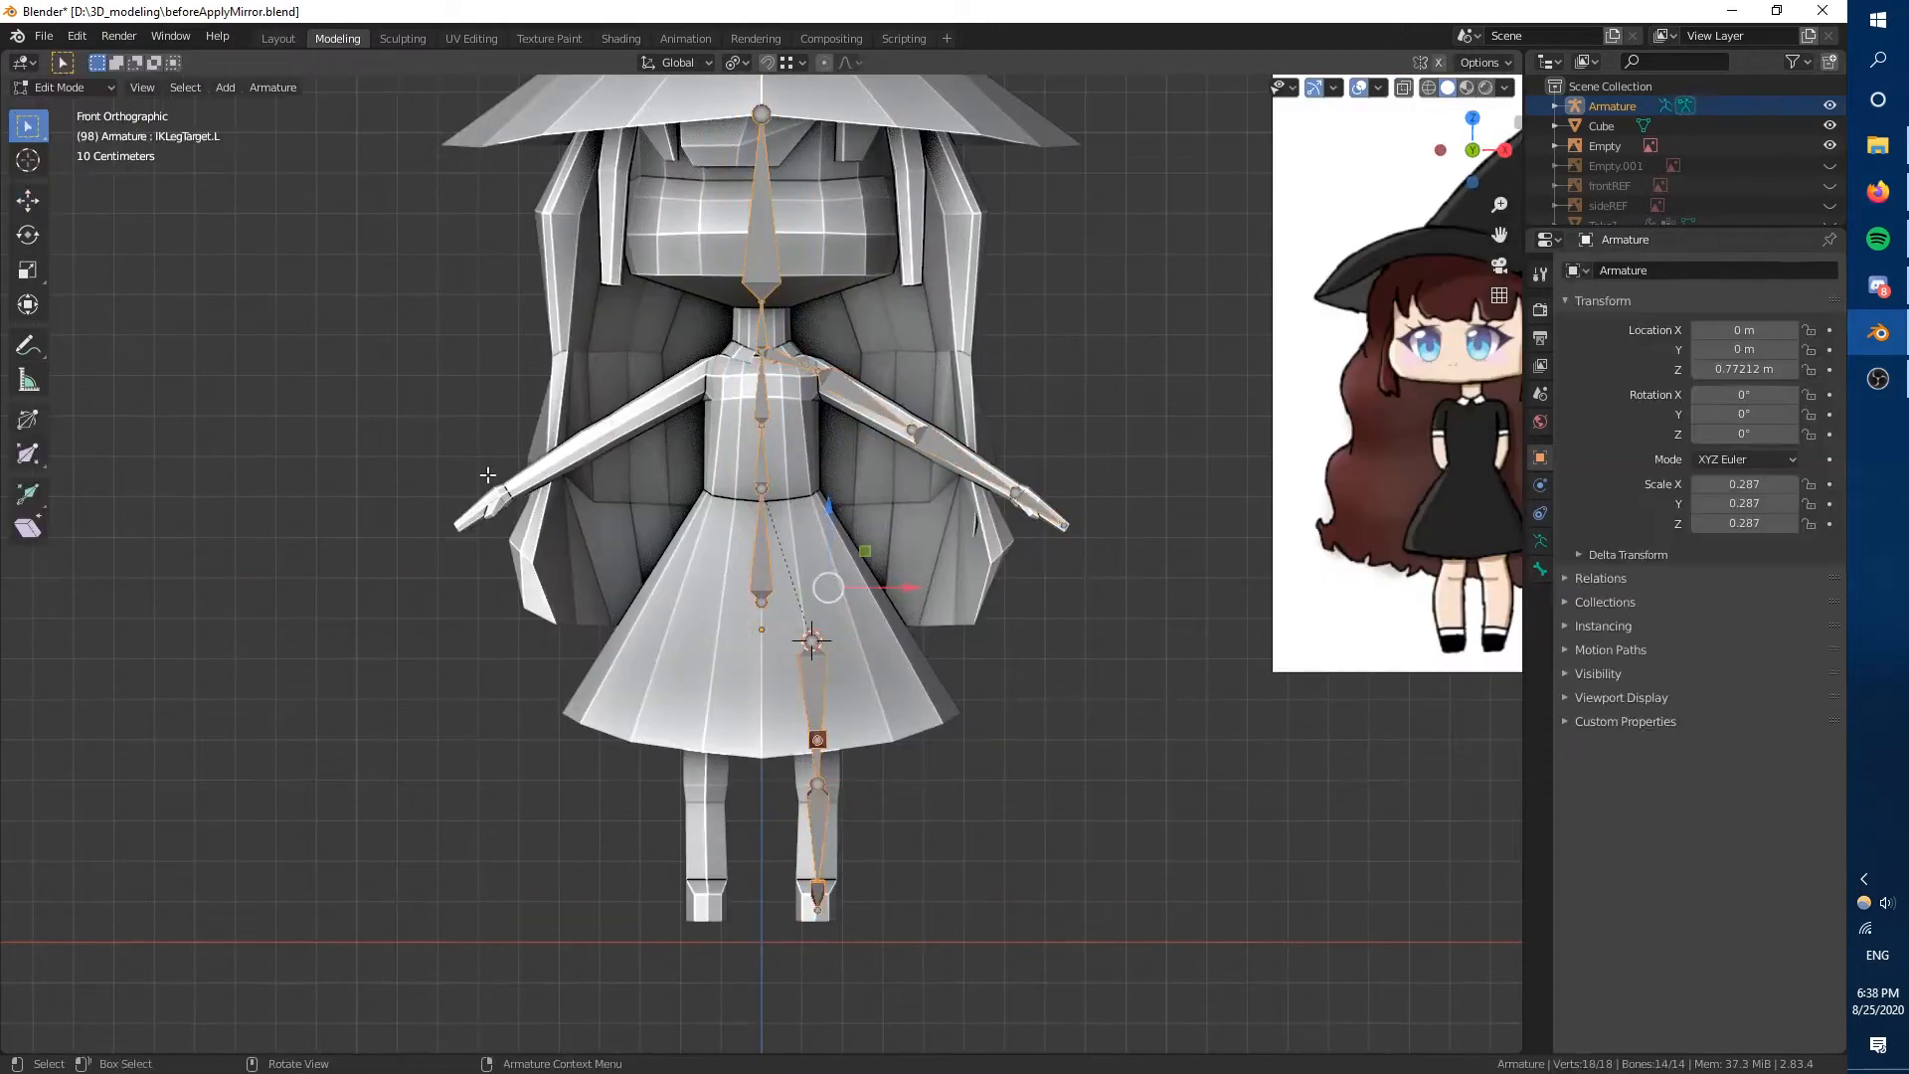
Try to symmetrize the left leg bones to the other side and undo it.
key("F3")
key("Return")
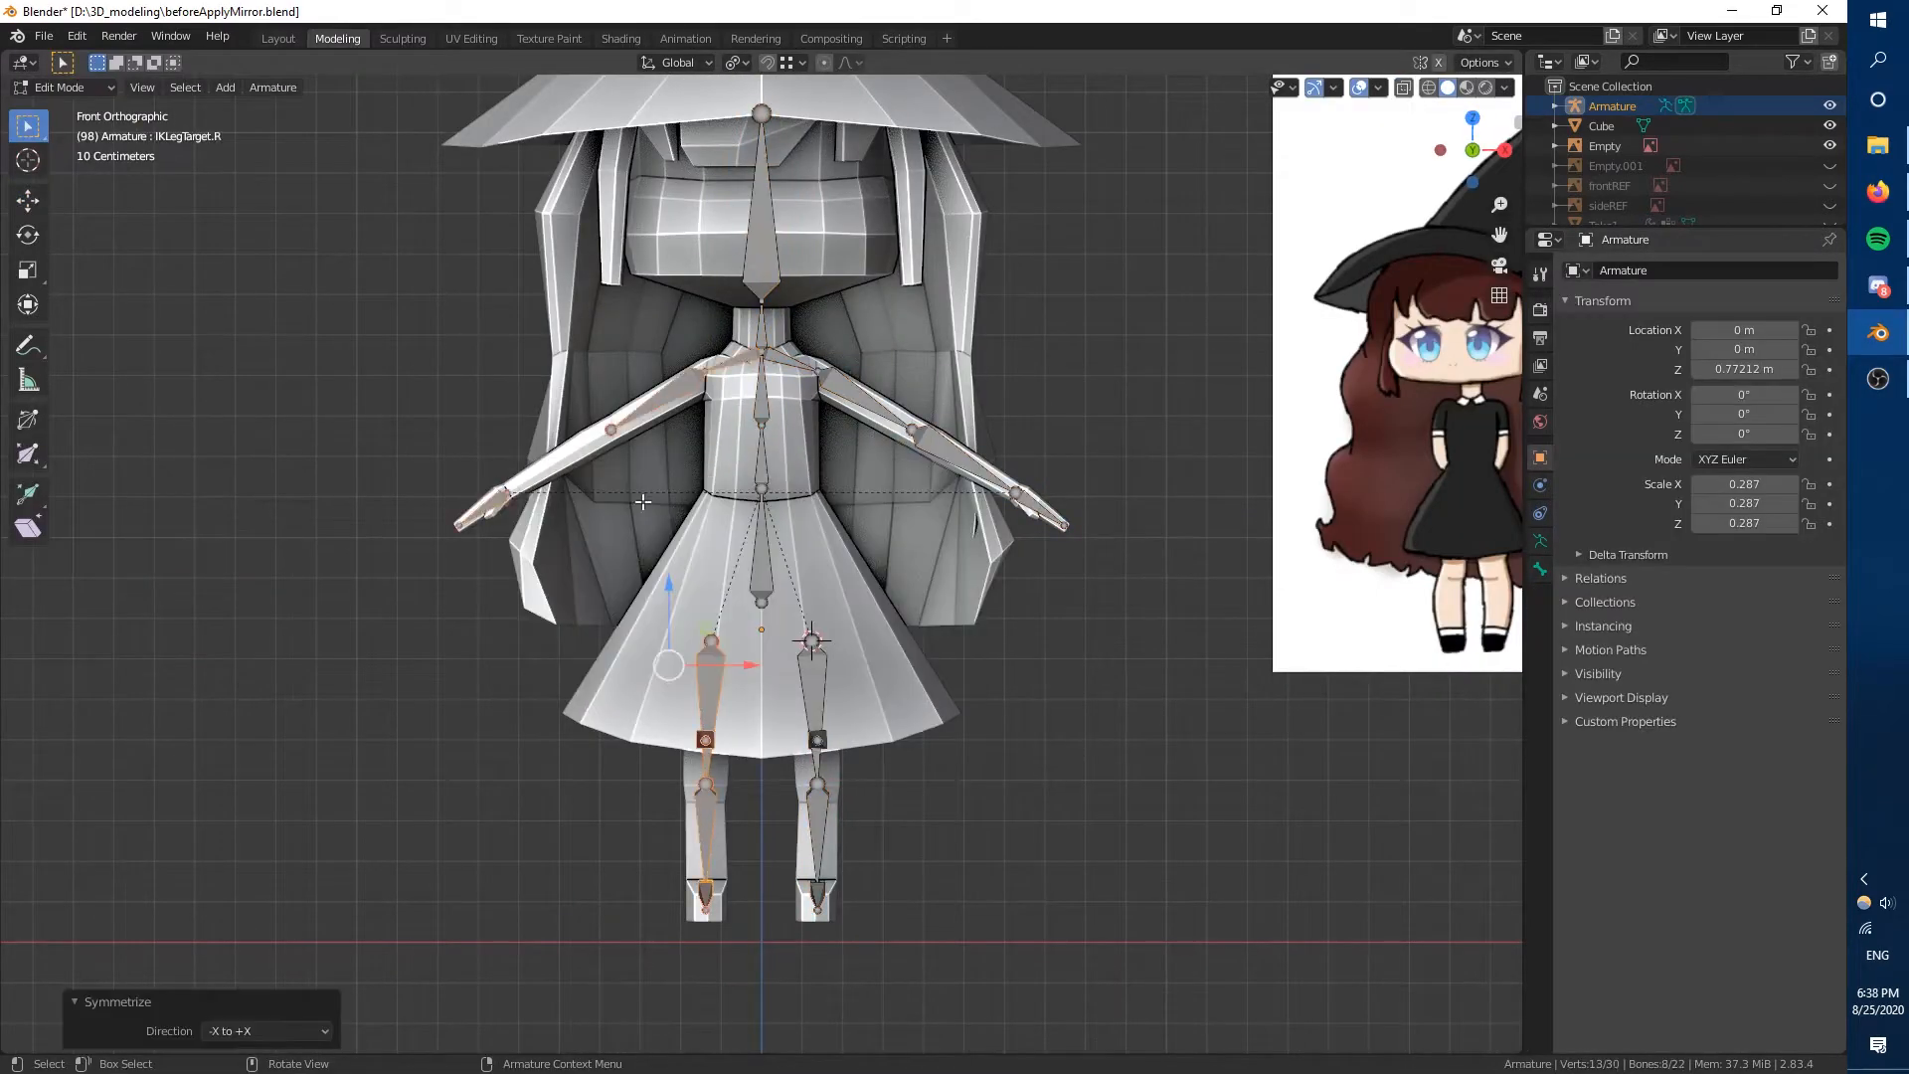
key("ctrl+z")
Select all armature bones and symmetrize them to create the right-side leg bones.
left_click(963, 461)
left_click(1540, 569)
key("a")
key("F3")
key("Return")
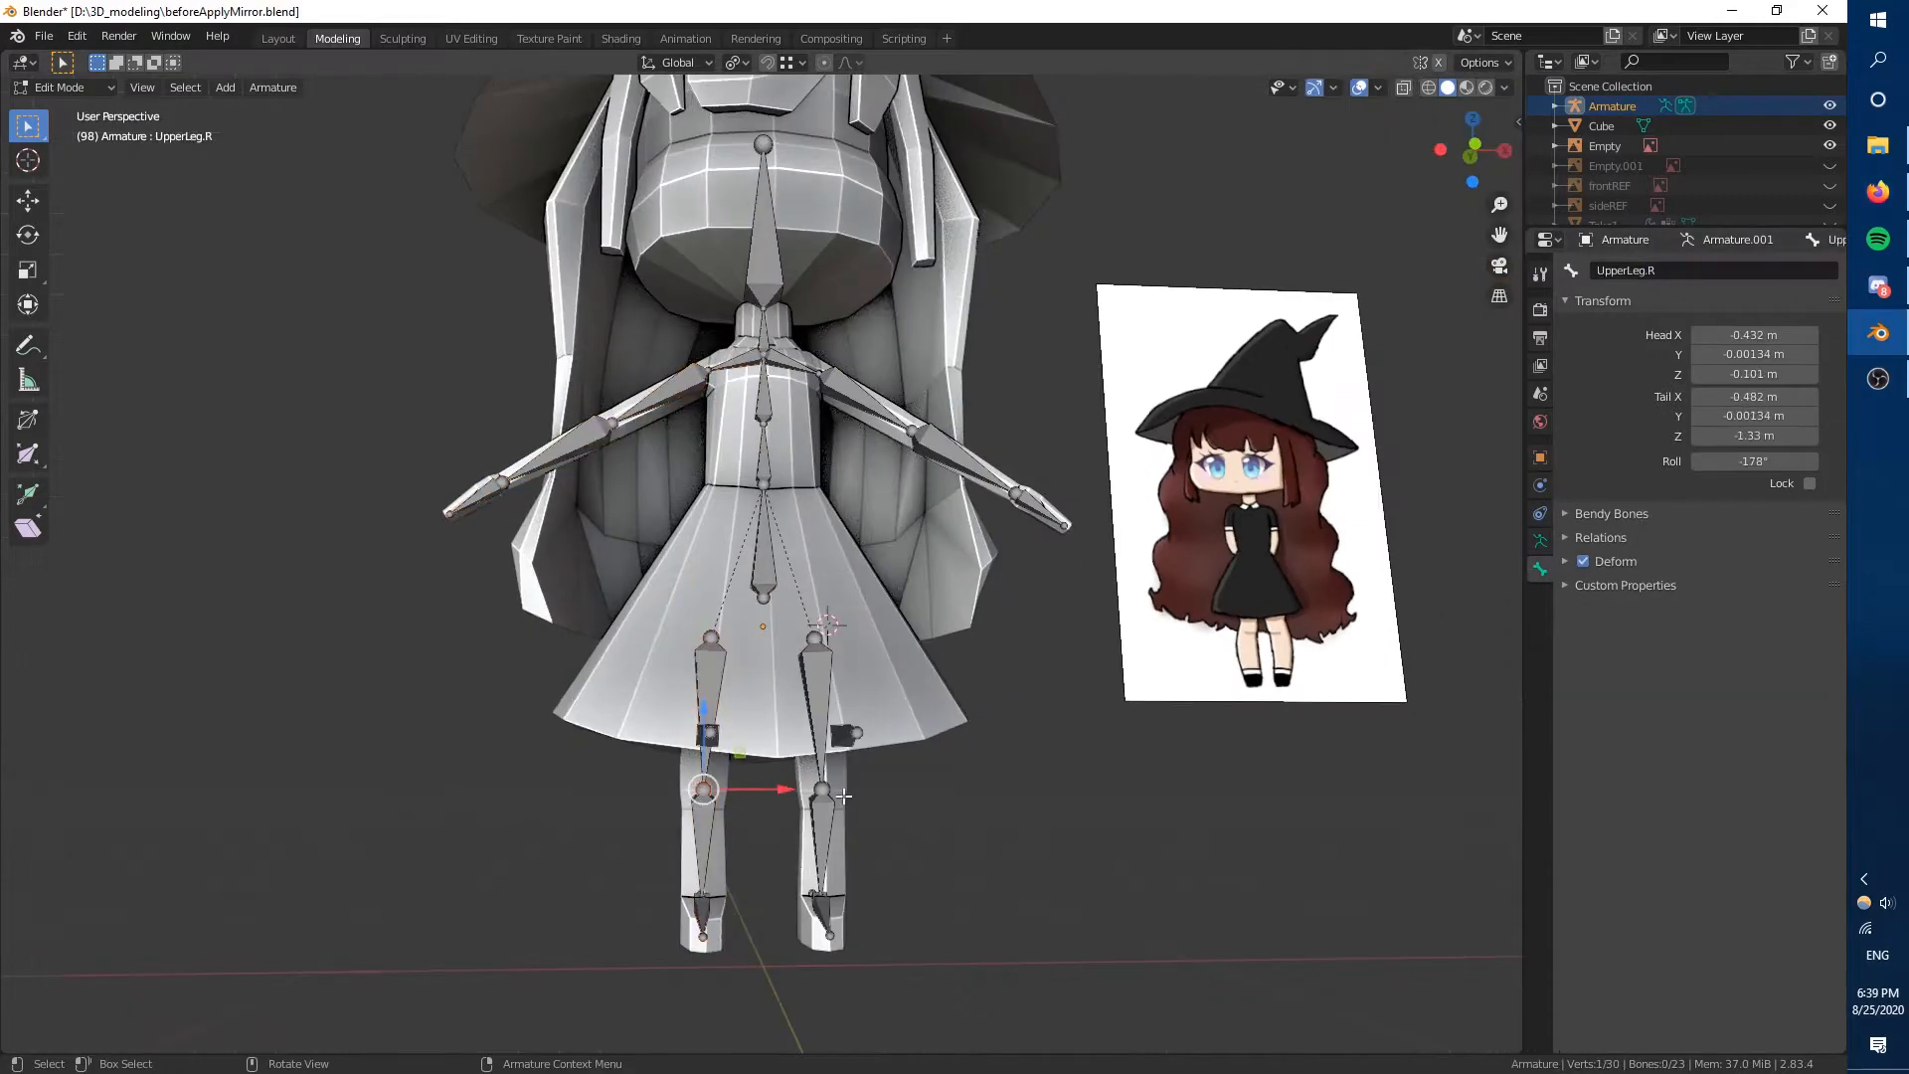
Parent the character mesh to the armature so that the bones deform it.
mouse_move(888, 790)
middle_mouse_down()
mouse_move(852, 792)
mouse_move(890, 794)
middle_mouse_up()
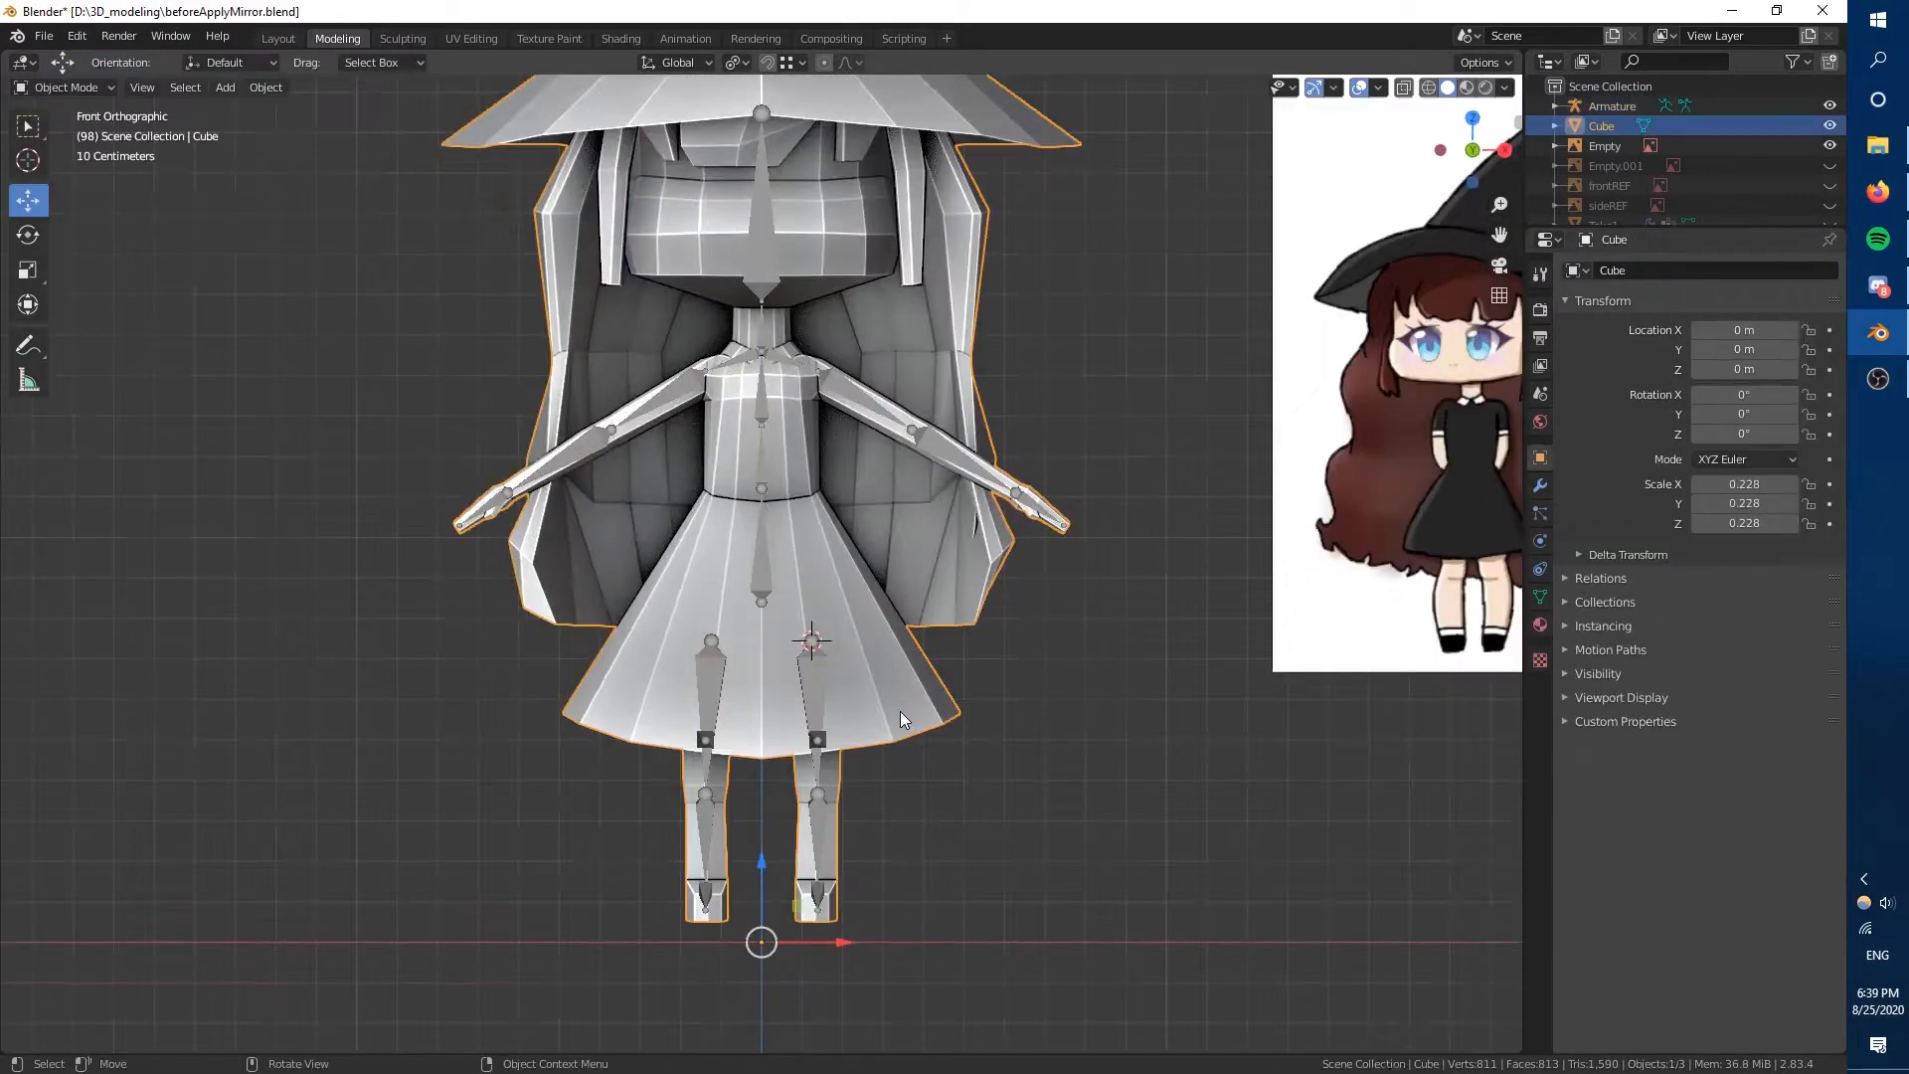
left_click(763, 559, "shift")
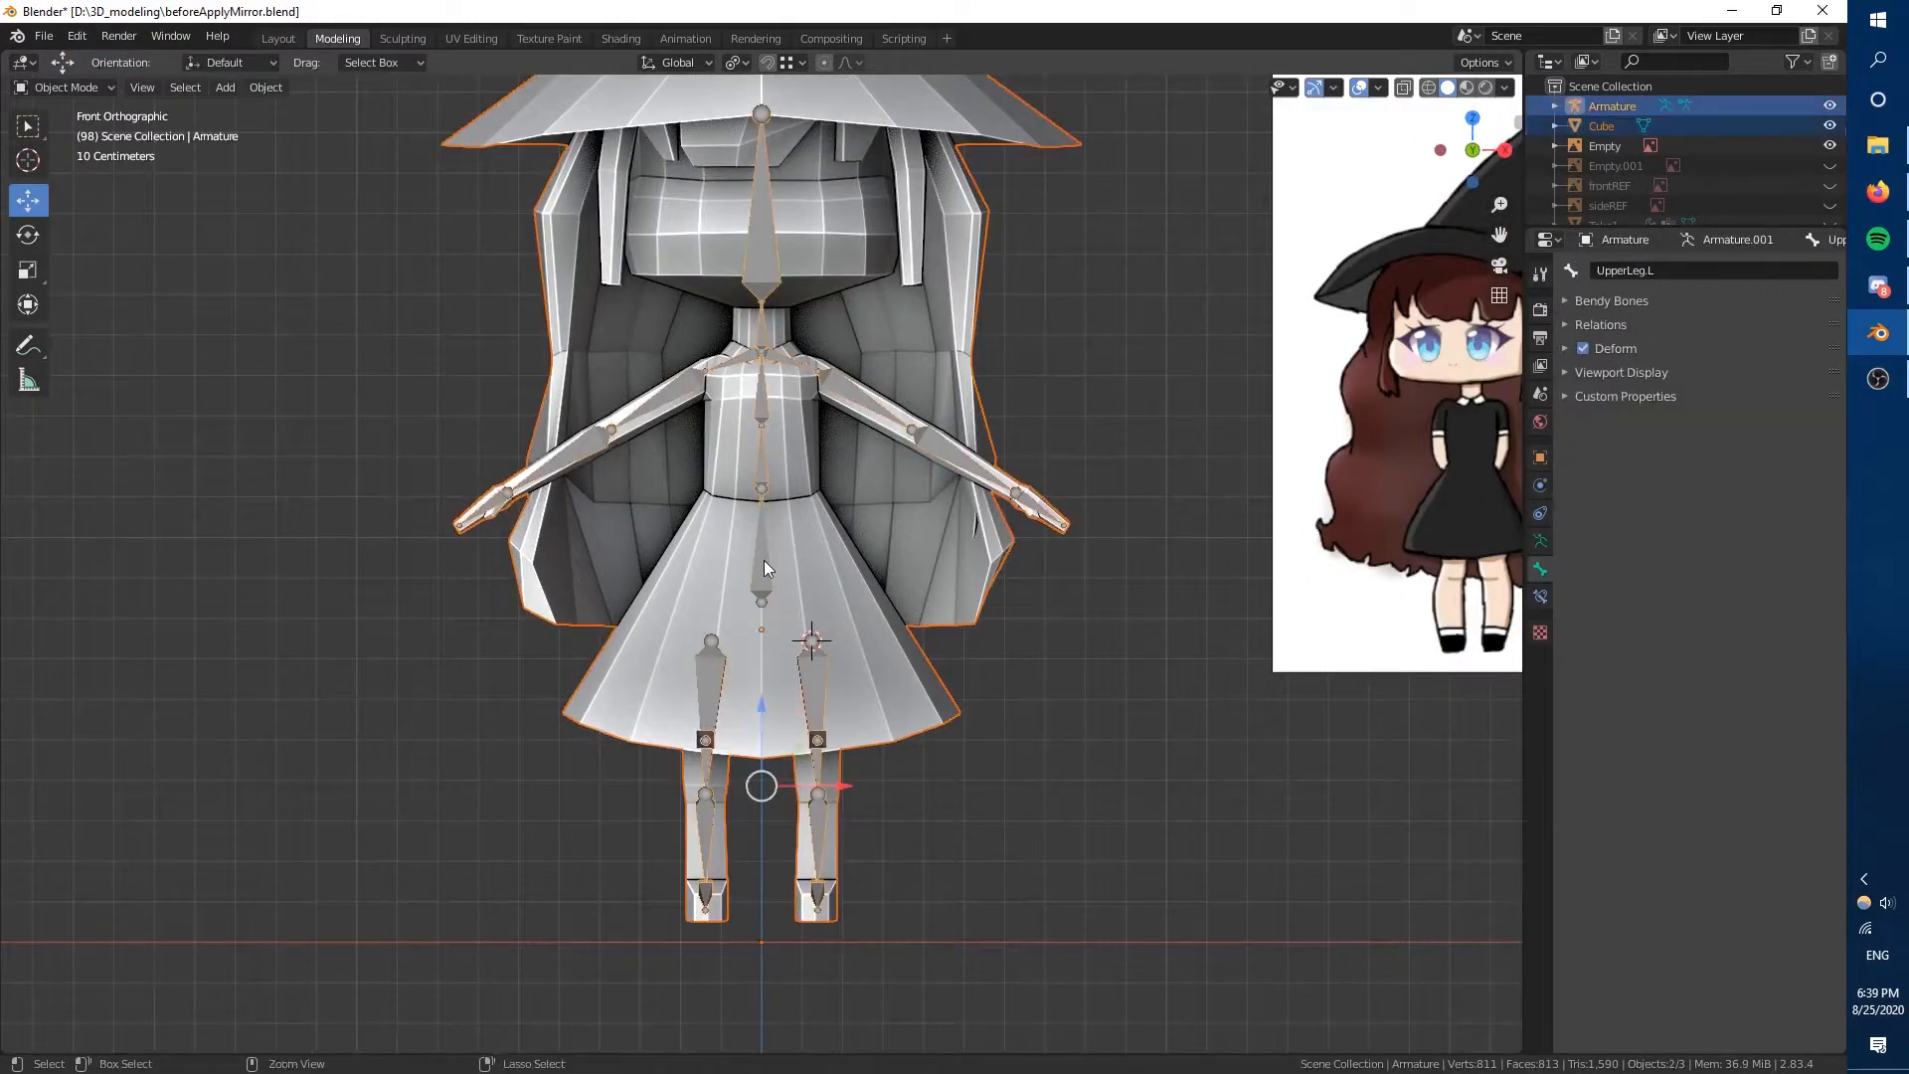
key("ctrl+p")
left_click(763, 653)
Test the mesh deformation by rotating an arm bone and a spine bone in Pose Mode, then undo the rotations.
scroll(995, 695, "down", 3)
key("ctrl+Tab")
left_click(824, 470)
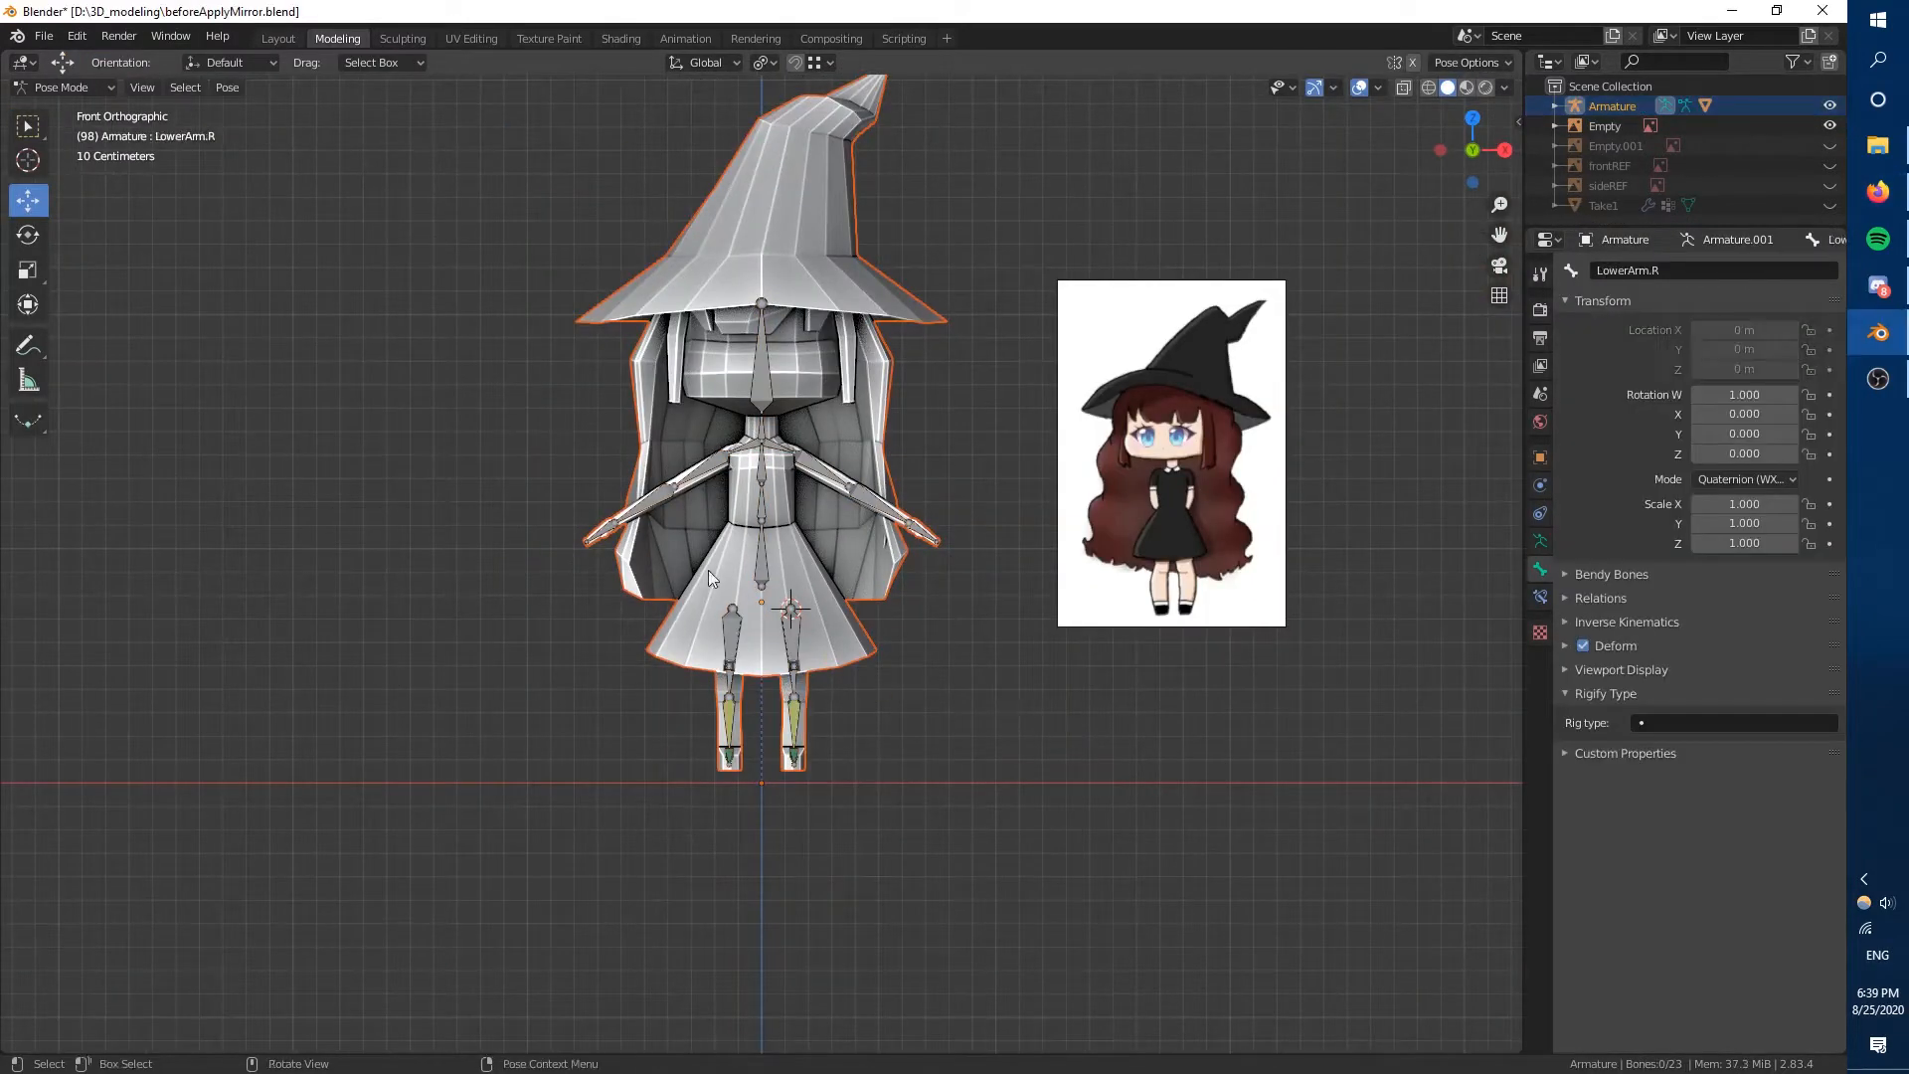
key("r")
left_click(894, 473)
left_click(762, 504)
key("r")
left_click(914, 527)
key("ctrl+z")
key("ctrl+z")
key("ctrl+z")
Return to Object Mode, select the Cube mesh under the armature and open it in Edit Mode.
middle_click_drag(916, 535, 984, 542)
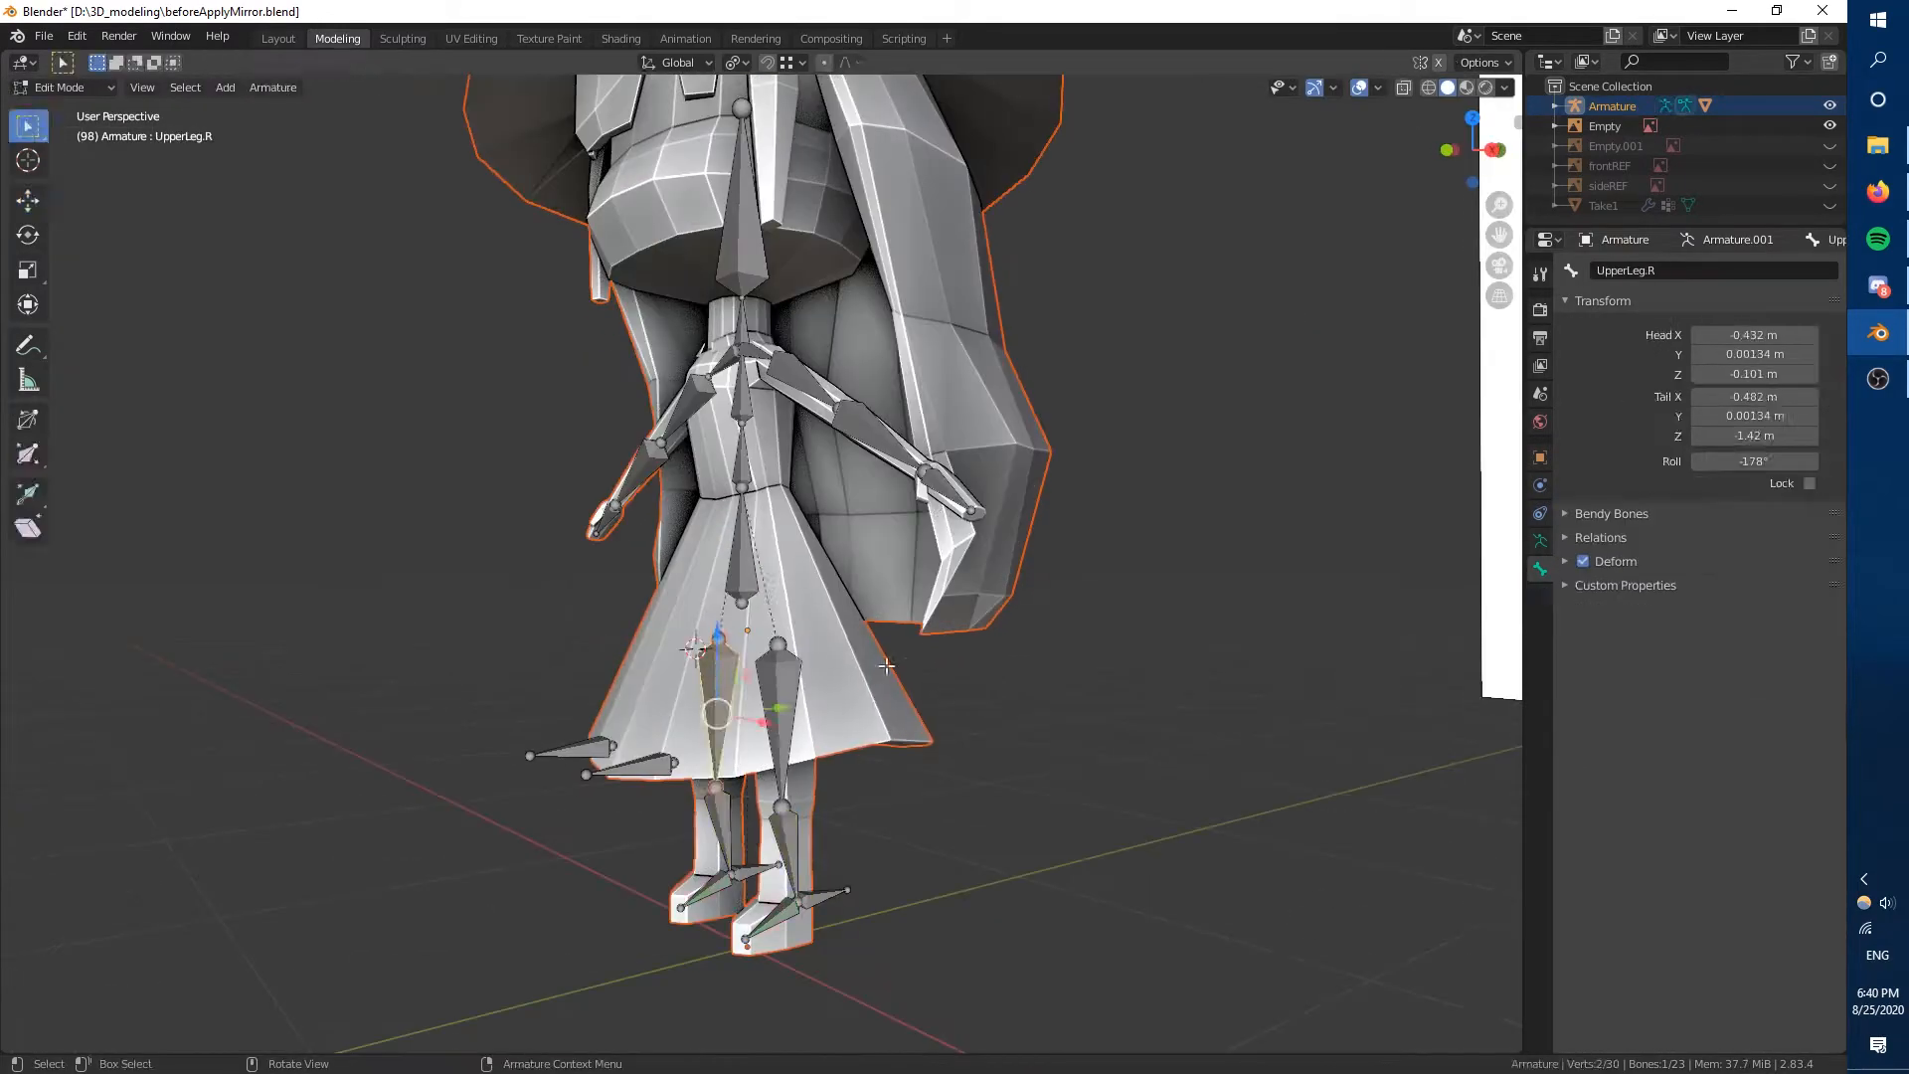
key("Tab")
left_click(1612, 106)
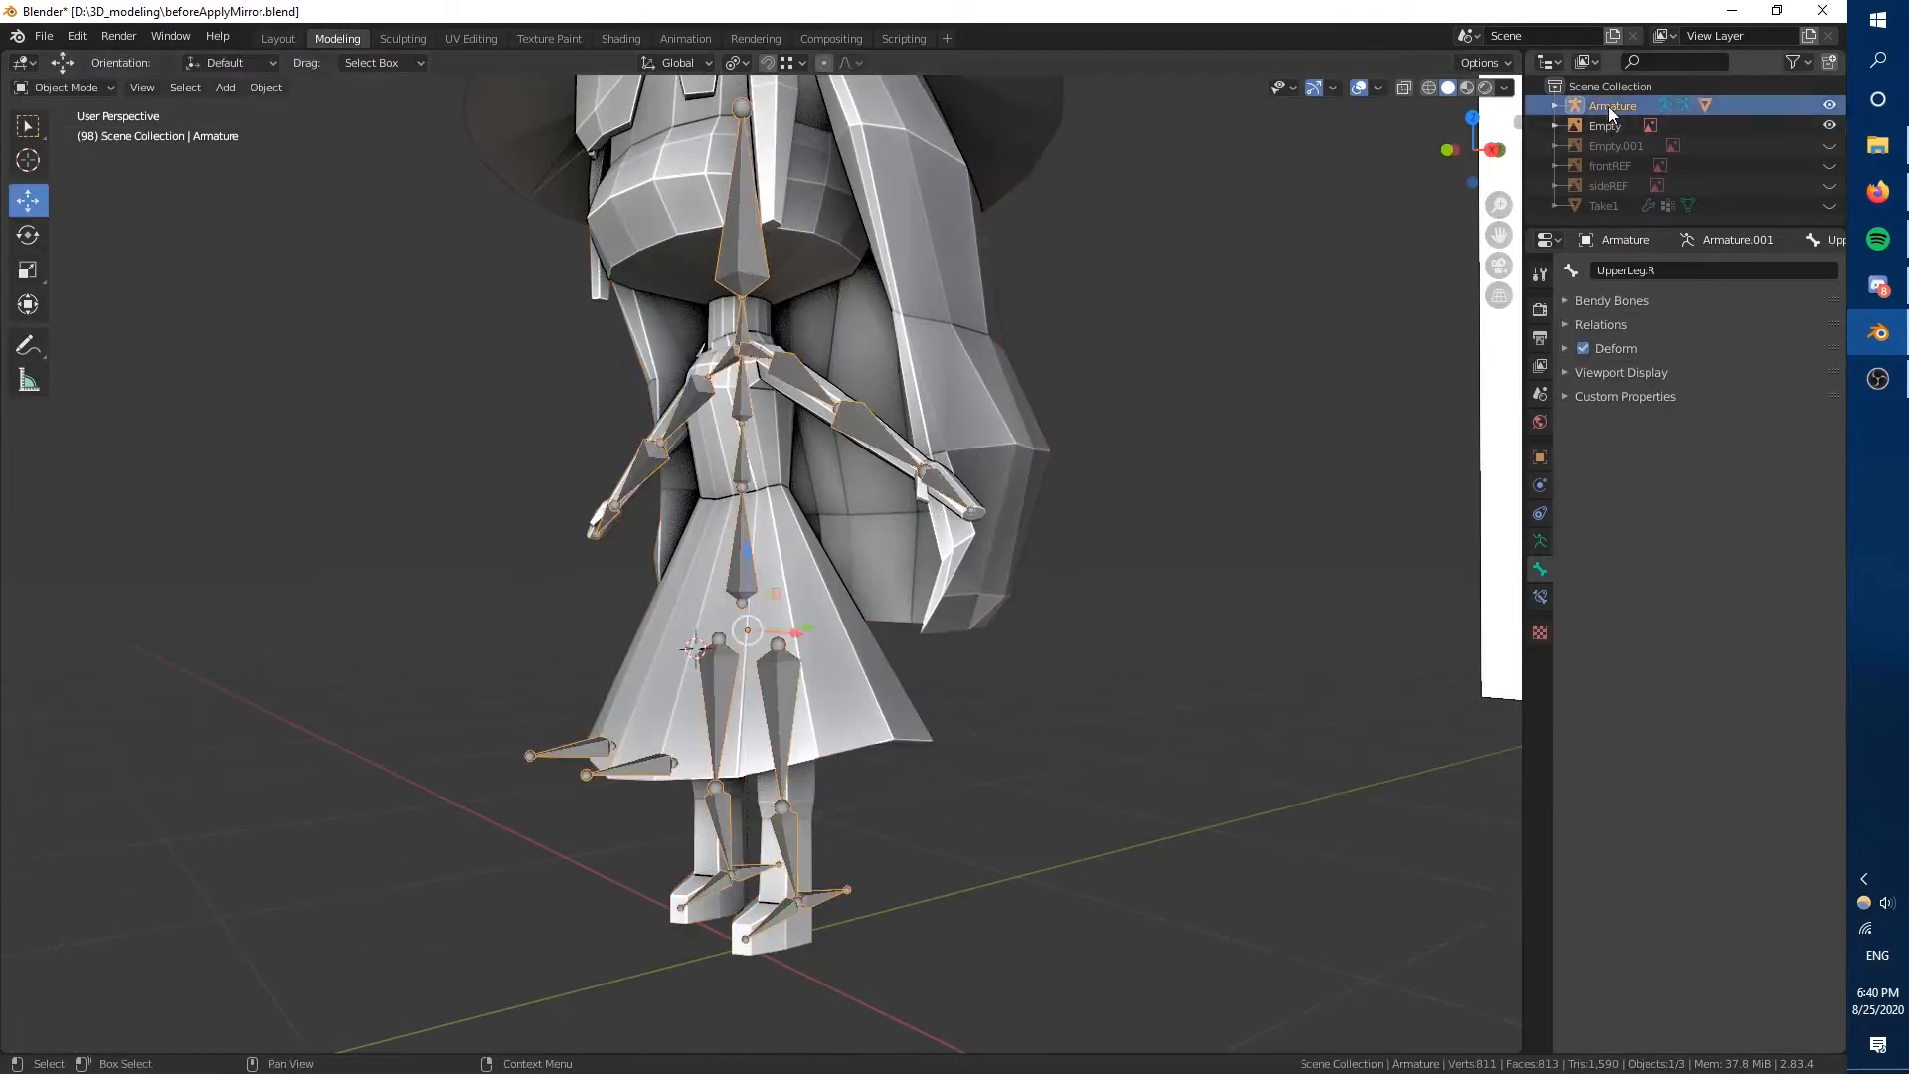
left_click(1705, 106)
key("Tab")
Select the whole mesh with X-ray on, merge its duplicate vertices by distance and clear the selection.
scroll(935, 636, "up", 5)
mouse_move(934, 656)
middle_mouse_down()
mouse_move(946, 546)
mouse_move(929, 656)
middle_mouse_up()
key("alt+z")
middle_click_drag(611, 592, 1266, 692)
key("a")
key("alt+a")
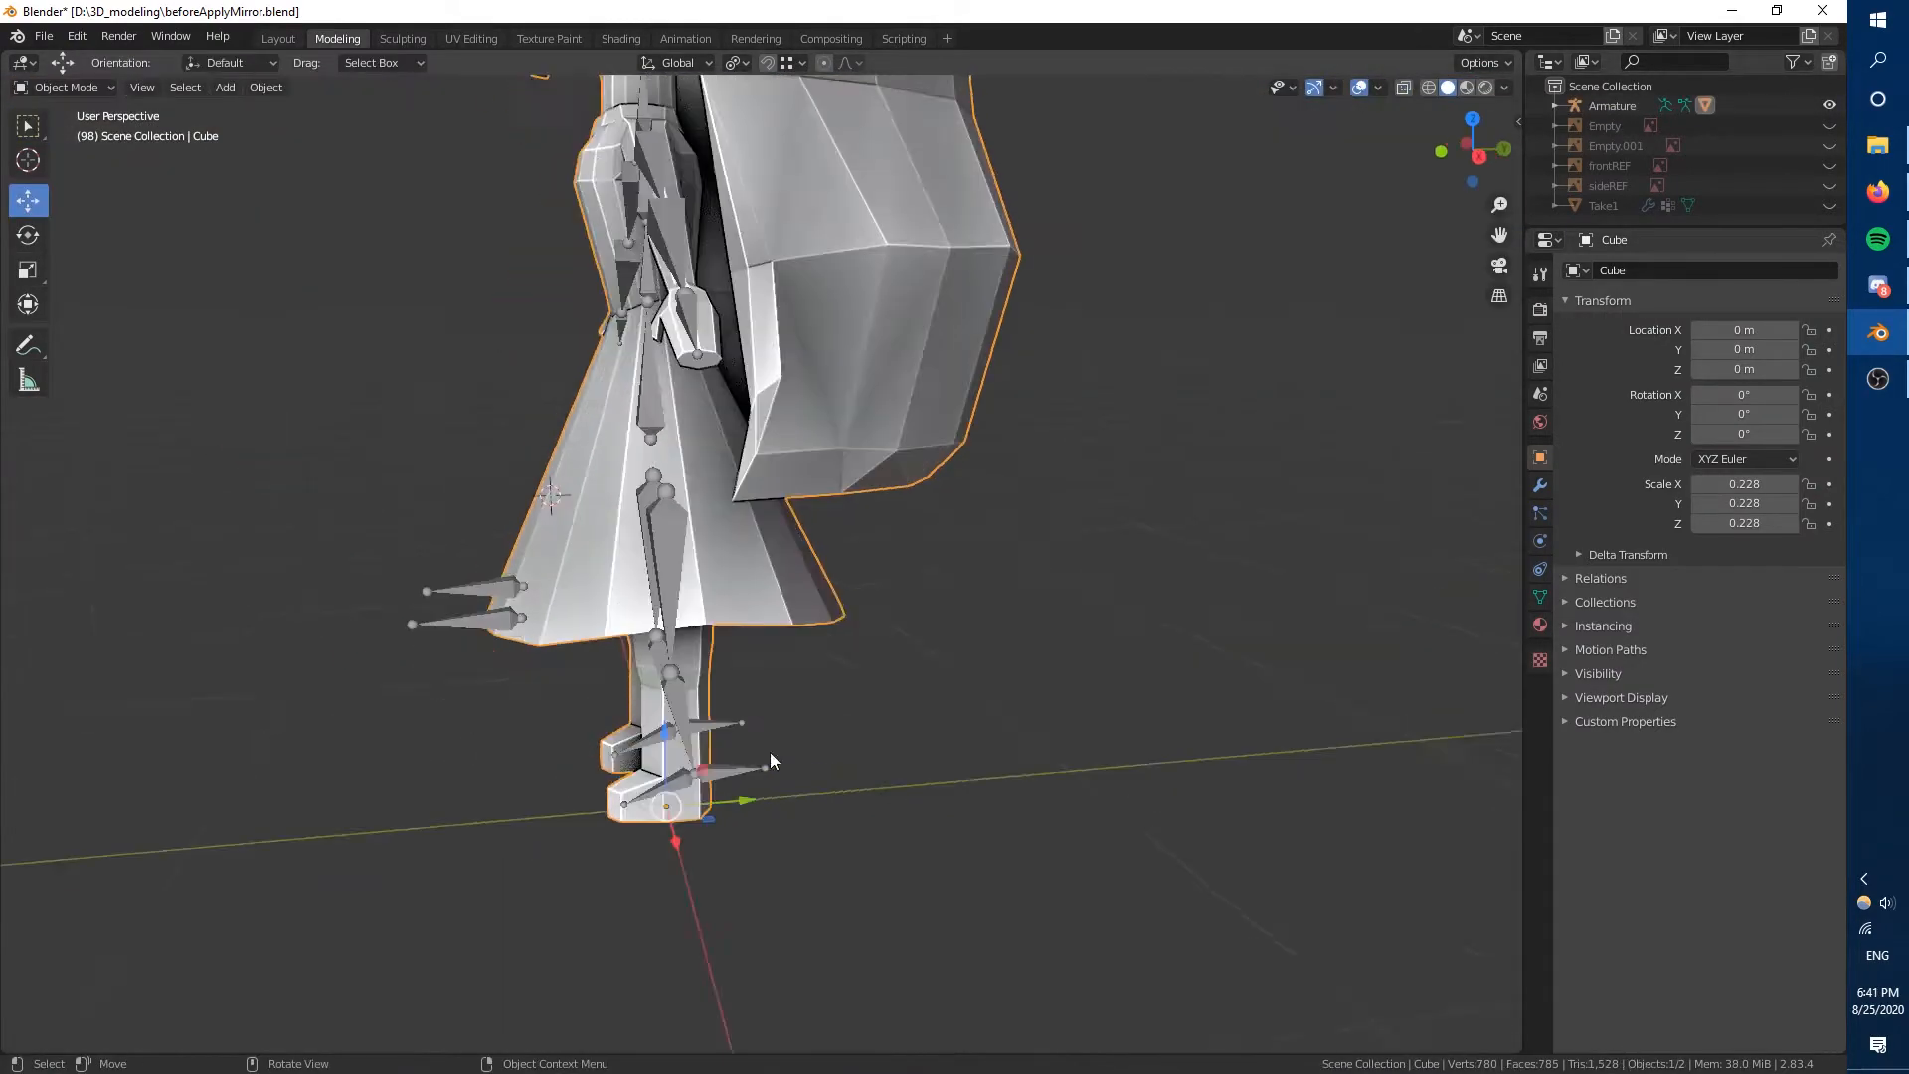
Test the leg deformation with trial moves of the IK leg target bones, cancelling each move.
key("g")
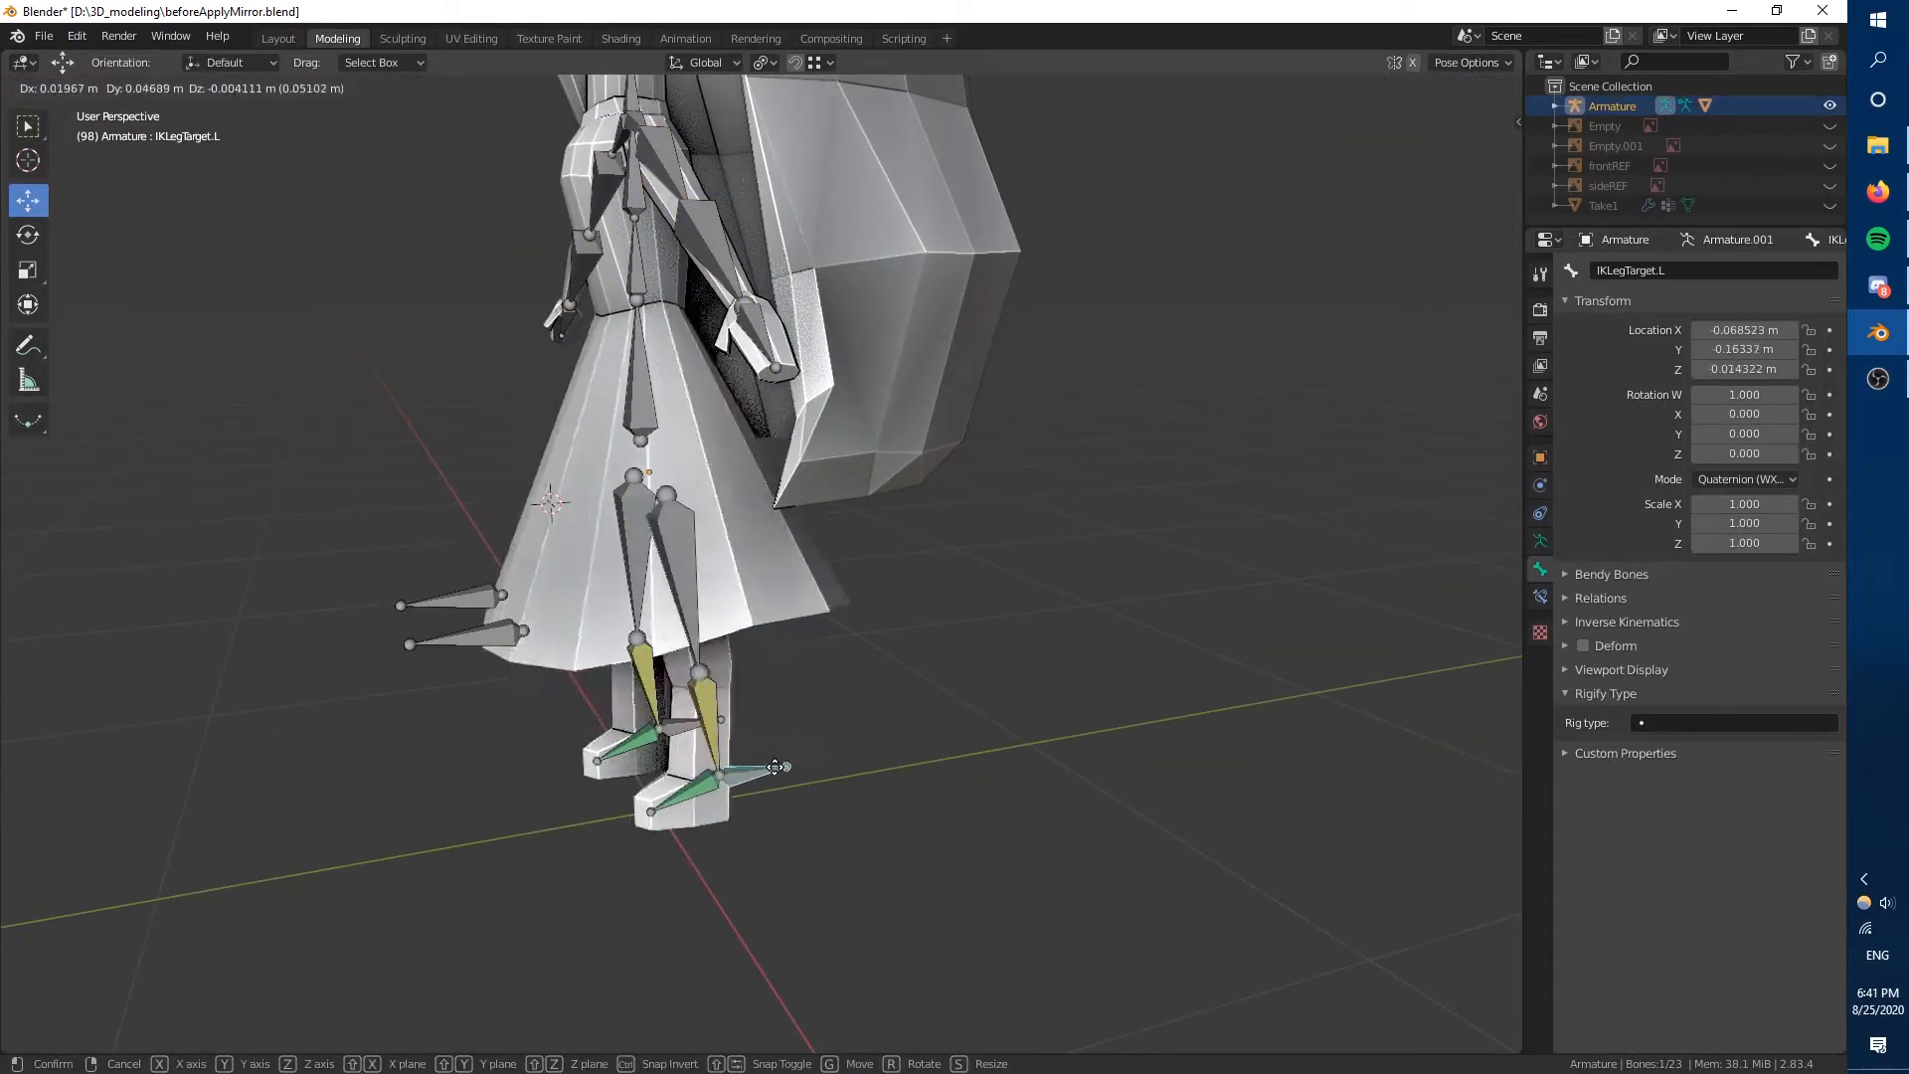
right_click(741, 761)
middle_click_drag(740, 760, 378, 736)
left_click(810, 791)
scroll(810, 790, "down", 4)
middle_click_drag(810, 791, 636, 845)
key("g")
right_click(699, 758)
middle_click_drag(698, 759, 571, 750)
scroll(571, 758, "up", 3)
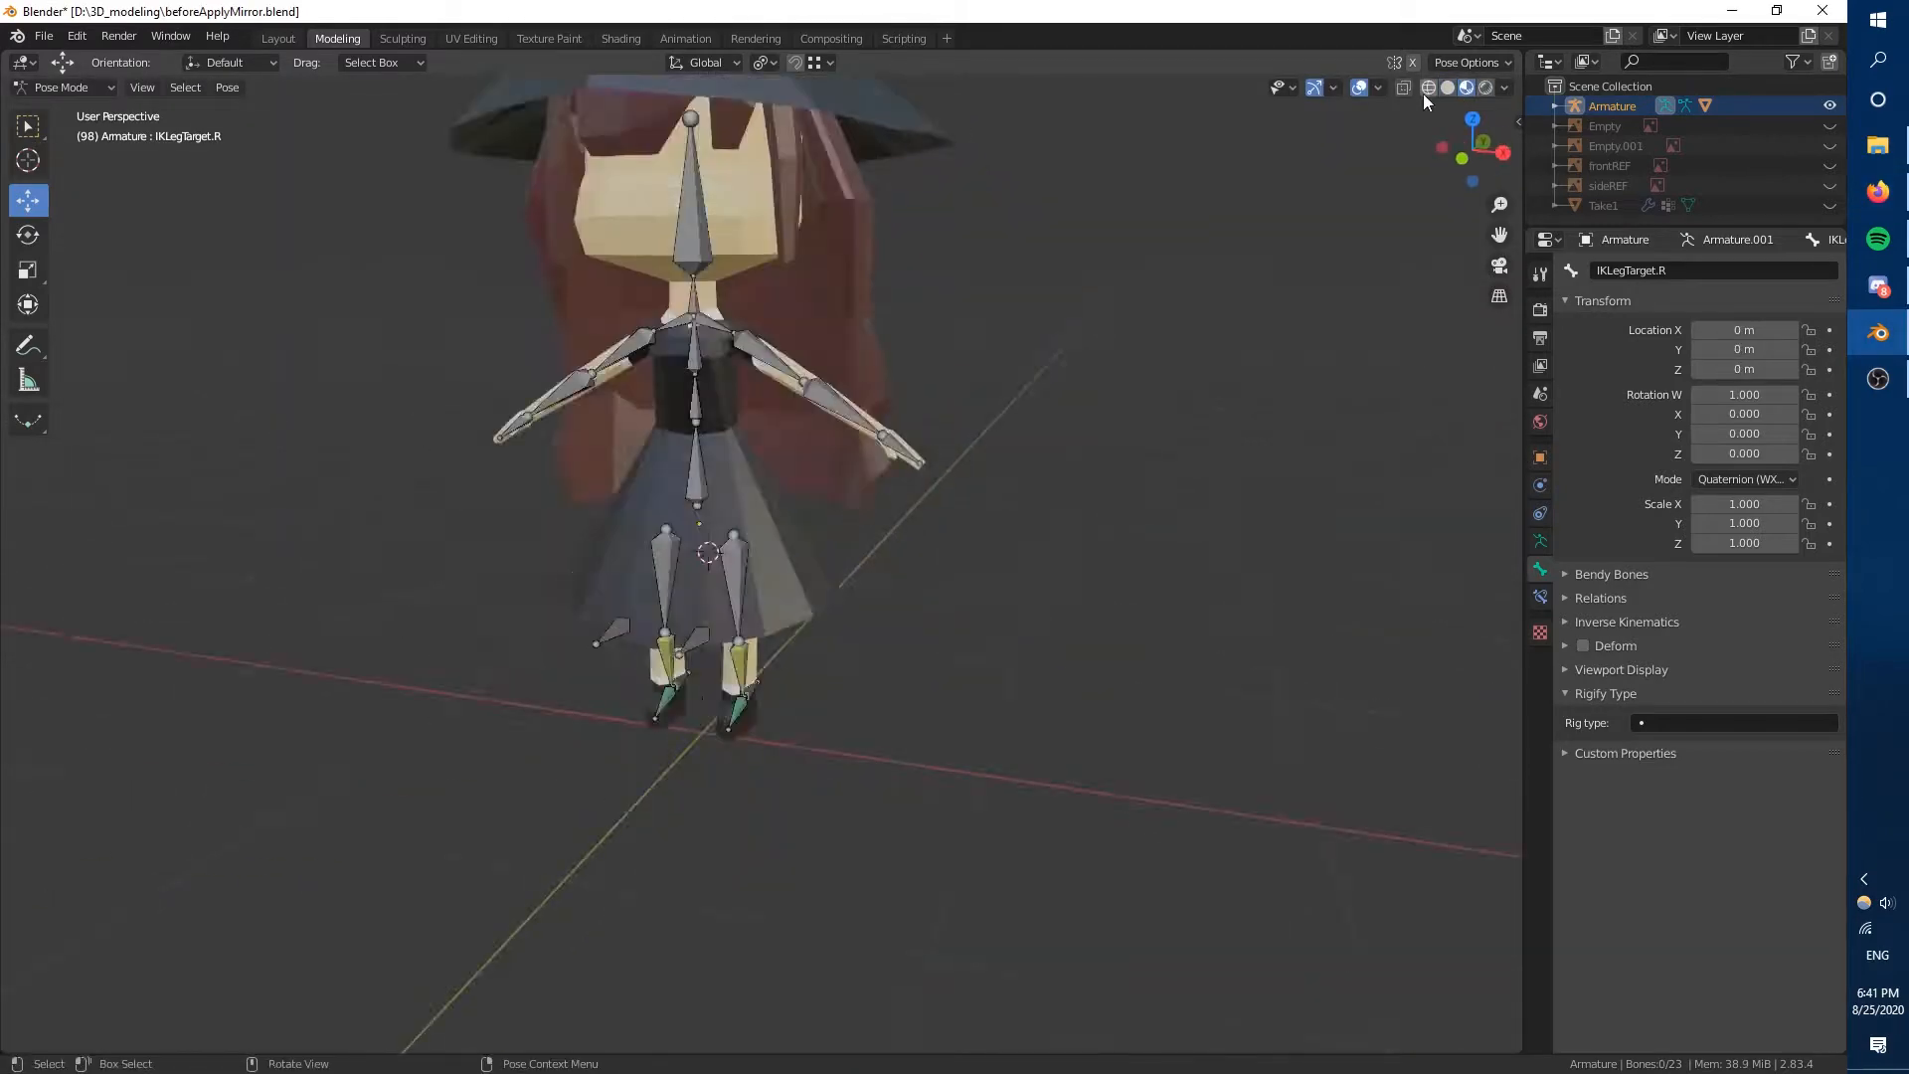
Check the leg rig with trial moves of a leg target and IKLegPole.R, cancelling both.
middle_click_drag(696, 775, 759, 792)
key("g")
right_click(1006, 798)
middle_click_drag(1006, 798, 935, 637)
left_click(934, 587)
key("g")
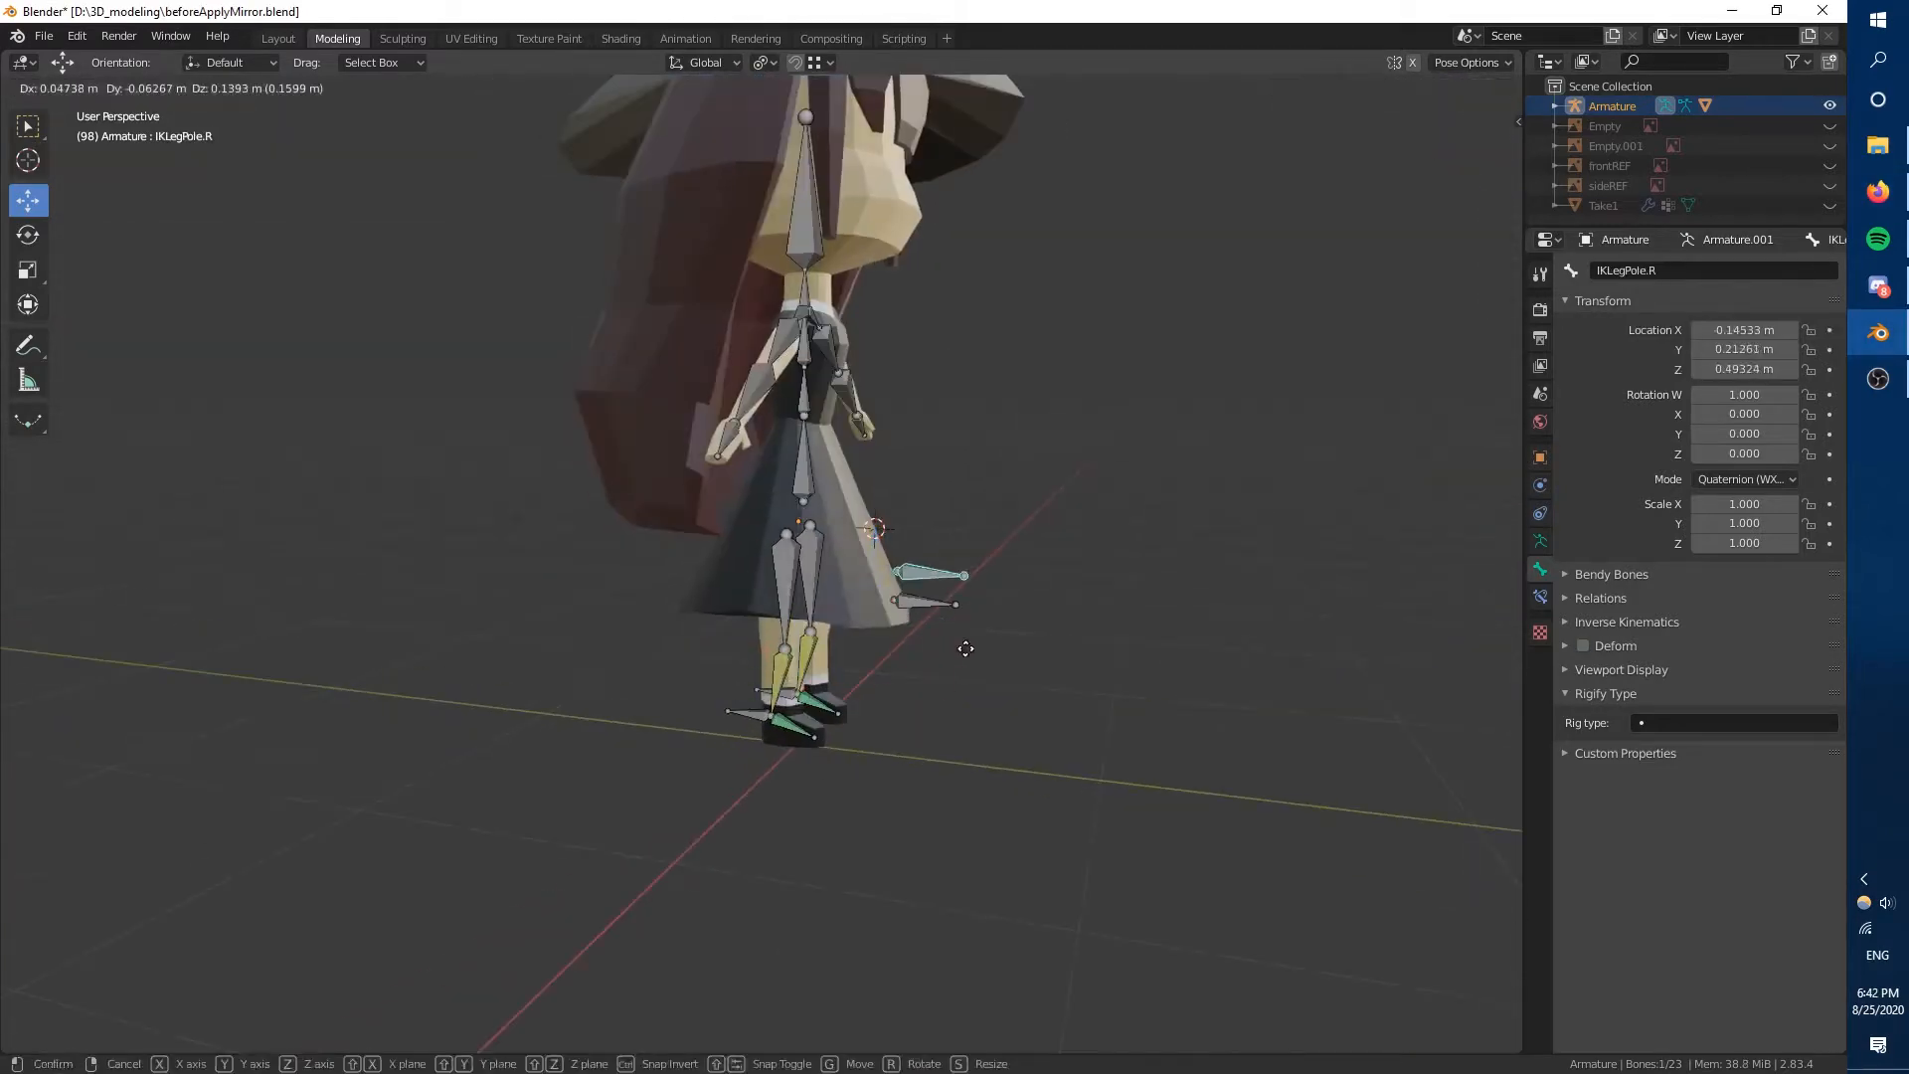
right_click(967, 647)
Move IKLegTarget.R to lift and bend the right leg as a test pose.
left_click(810, 552)
left_click(764, 712)
middle_click_drag(682, 775, 703, 765)
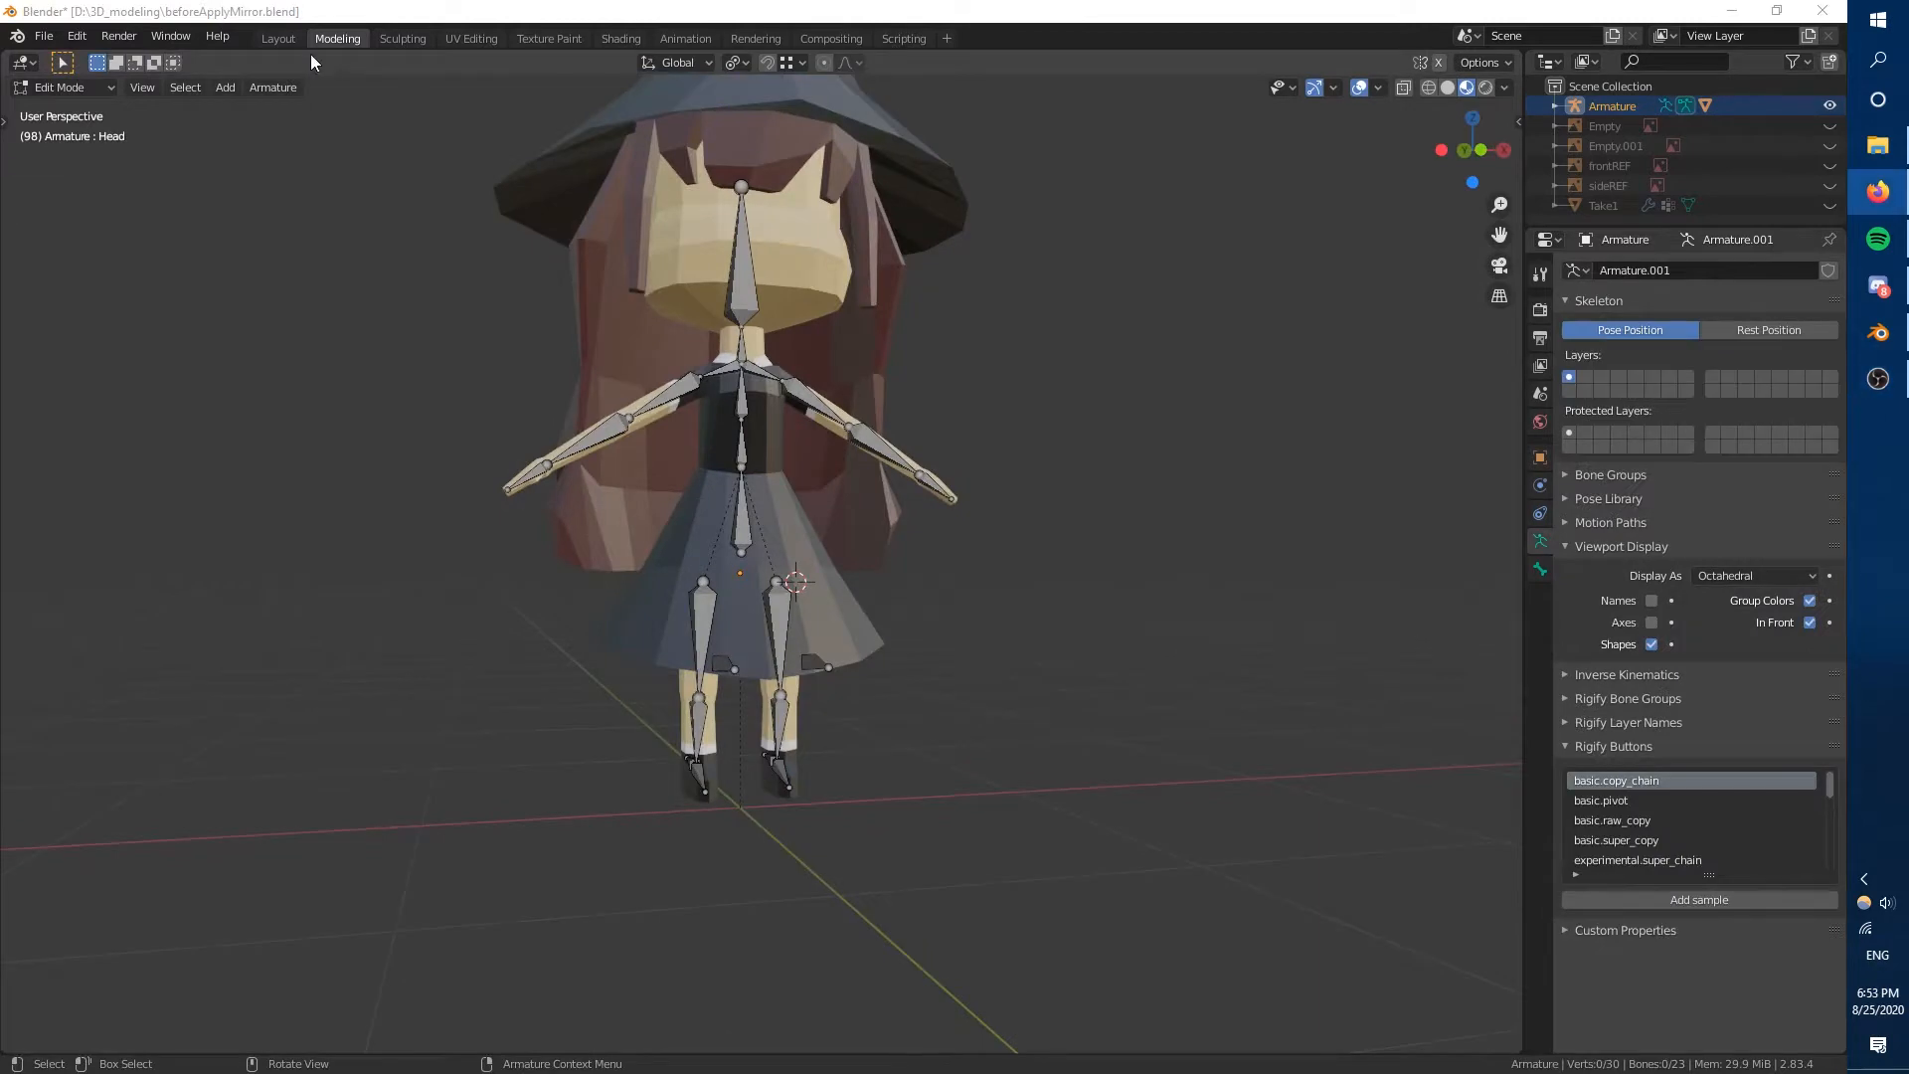
Open the Animation workspace with its main viewport in Material Preview shading.
left_click(685, 38)
left_click(1470, 87)
middle_click_drag(1124, 397, 1034, 368)
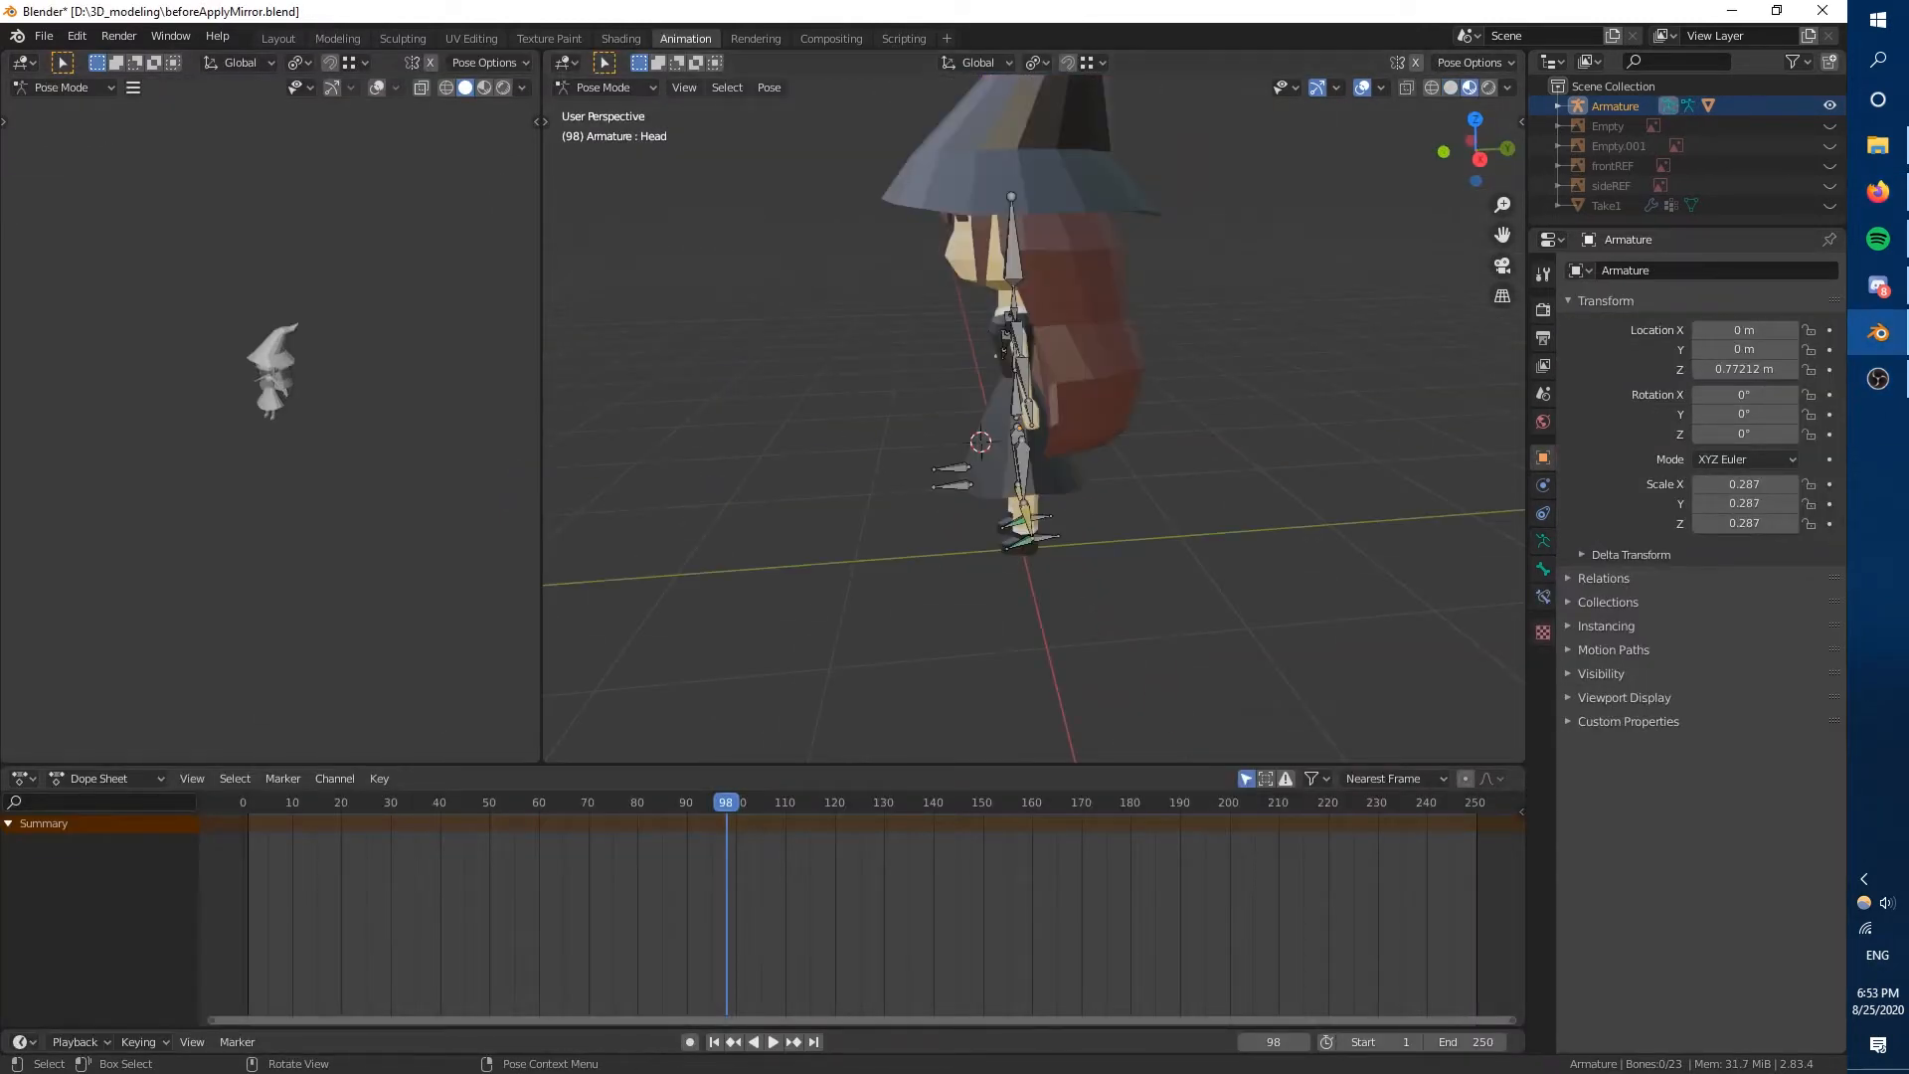
Insert a keyframe for all bones at frame 1.
key("a")
left_click(247, 802)
key("i")
Rotate UpperArm.L and UpperArm.R downward so both arms hang beside the body.
key("KP_1")
scroll(1144, 479, "up", 3)
scroll(268, 398, "up", 8)
left_click(1016, 343)
key("r")
left_click(1103, 527)
left_click(845, 343)
key("r")
left_click(1163, 418)
middle_click_drag(1161, 488, 1173, 511)
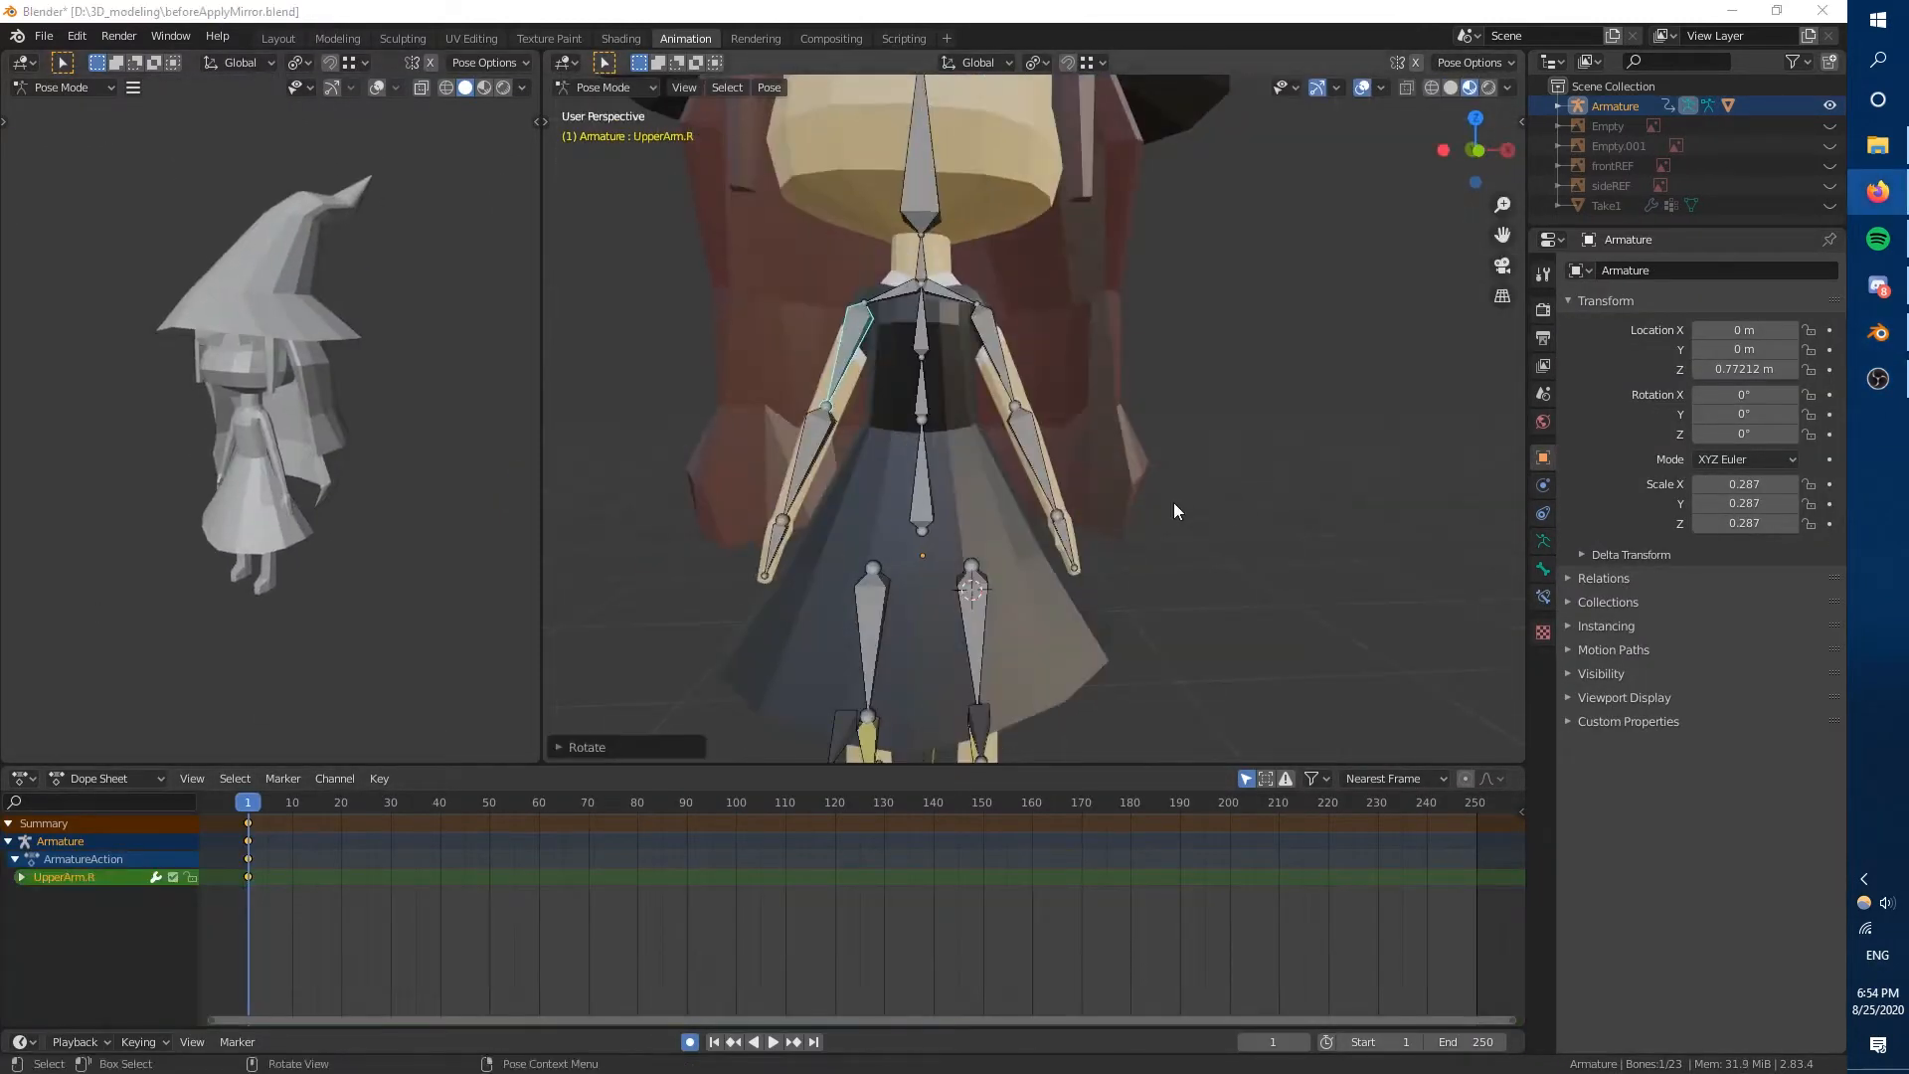
From the left side view, move IKLegTarget.R behind the body and rotate it so the right heel lifts.
key("KP_3")
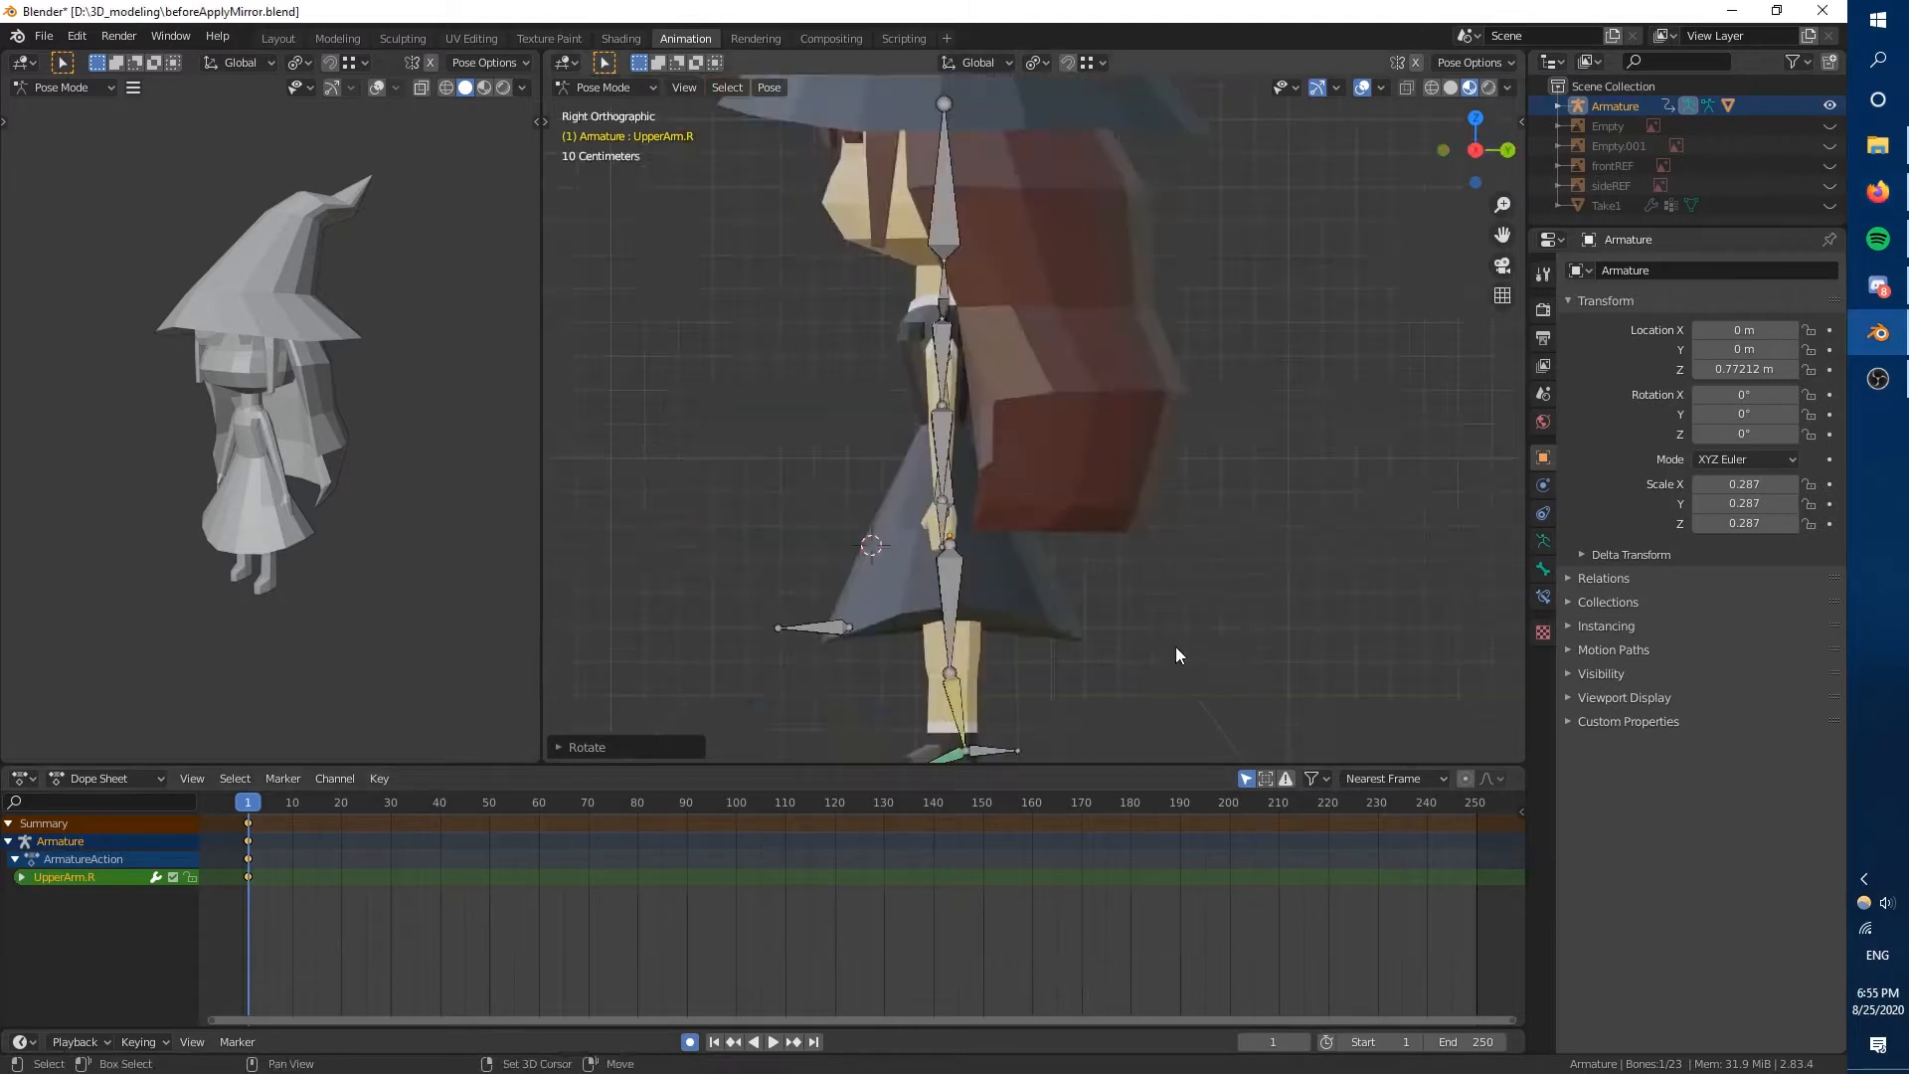
key("ctrl+KP_3")
middle_click_drag(902, 740, 711, 595, "shift")
left_click(853, 636)
key("g")
left_click(756, 644)
key("r")
left_click(767, 668)
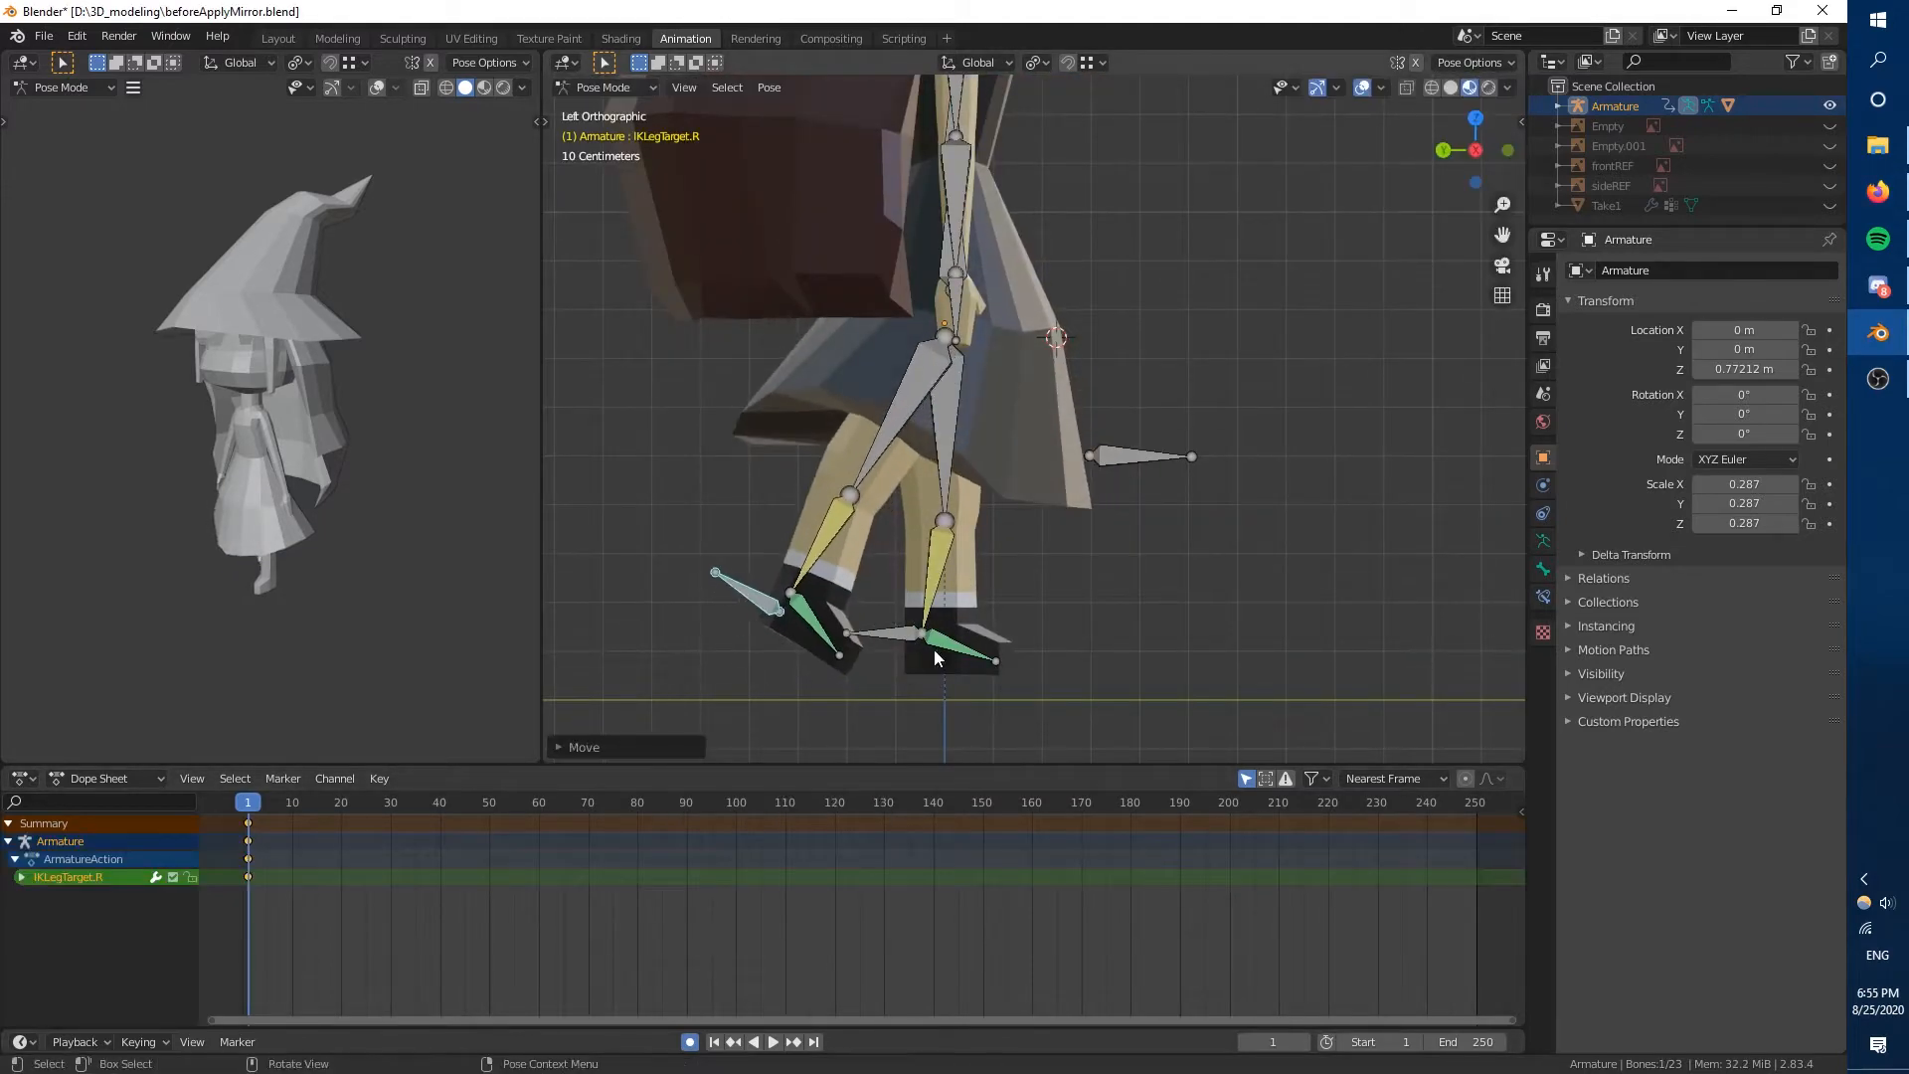
Move IKLegTarget.L forward and rotate it so the left toes point up in a walking stride.
key("g")
left_click(949, 700)
key("r")
left_click(1016, 734)
middle_click_drag(1004, 721, 994, 676)
key("g")
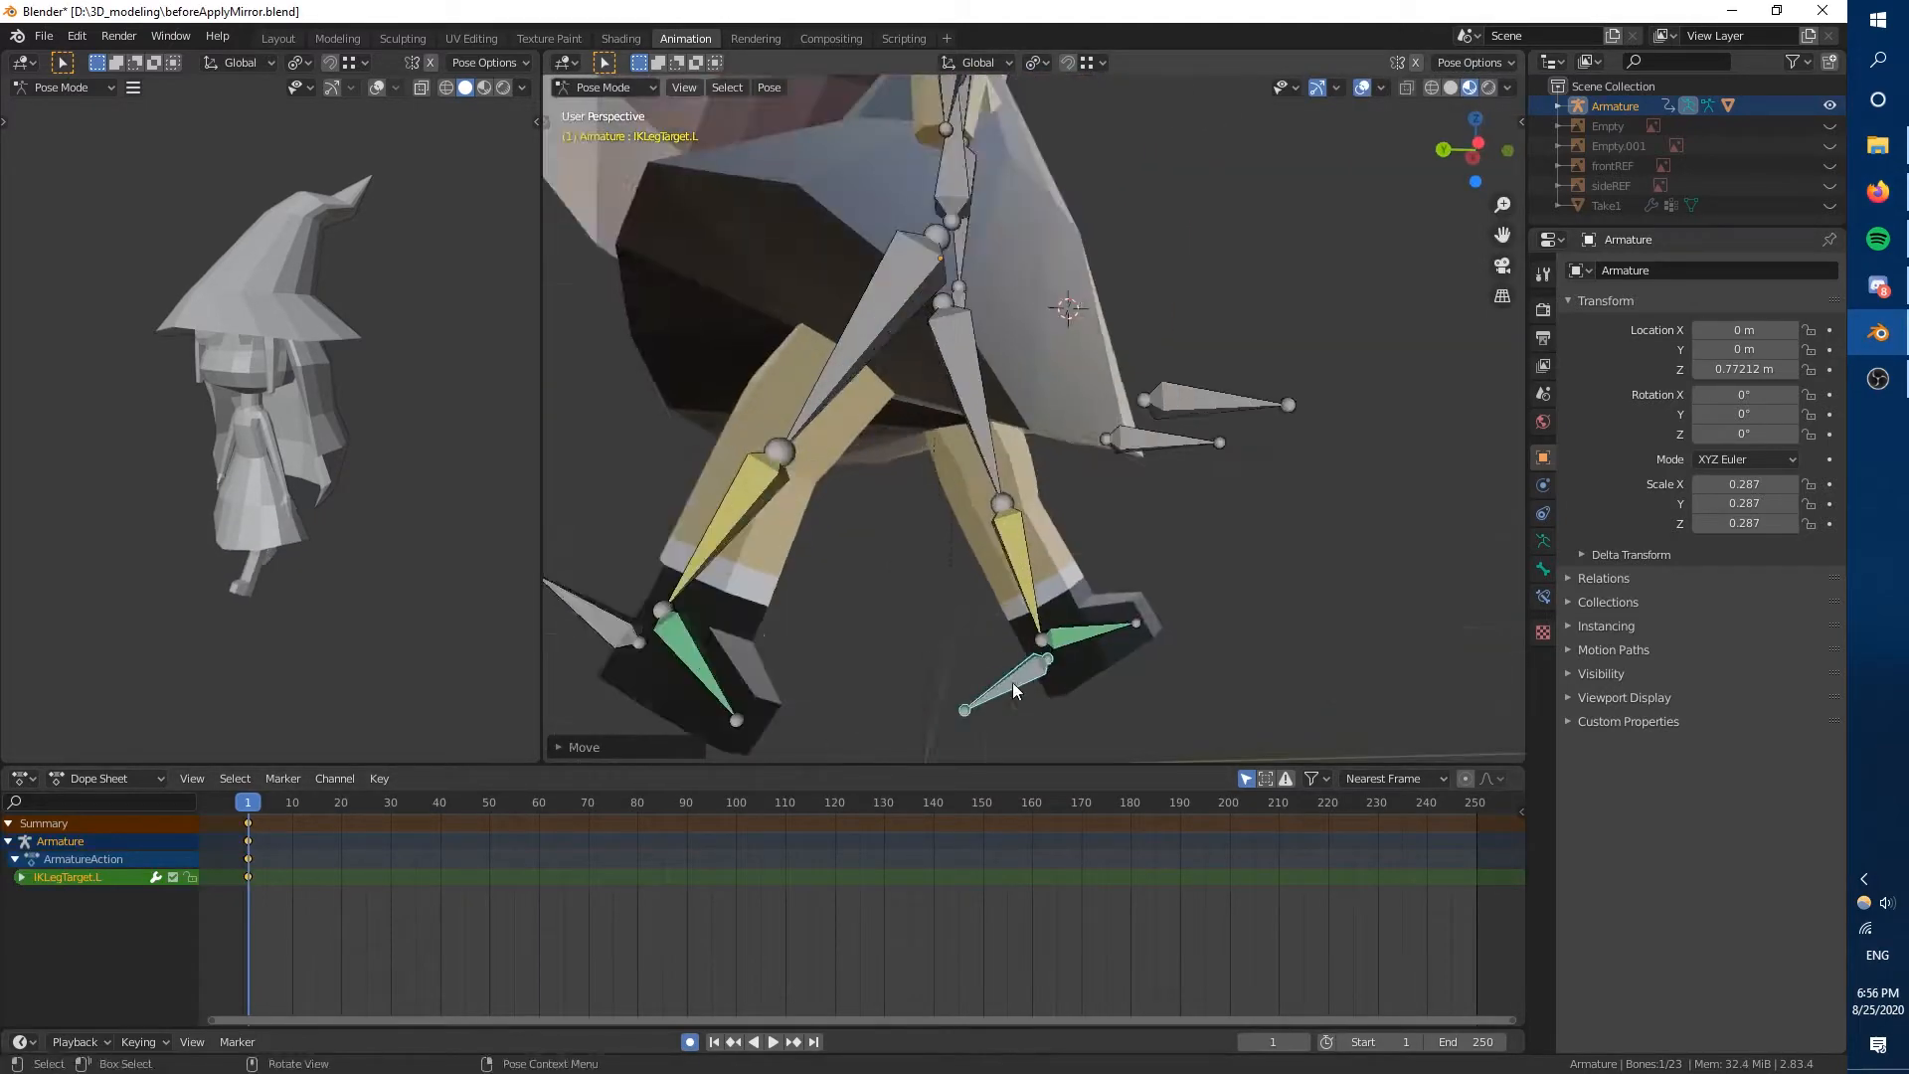
Examine the armature and the posed legs in the Modeling workspace, in Object Mode and Edit Mode.
key("ctrl+KP_3")
middle_click_drag(1195, 591, 1014, 636)
key("Tab")
key("Tab")
scroll(1014, 597, "down", 3)
left_click(343, 39)
key("Tab")
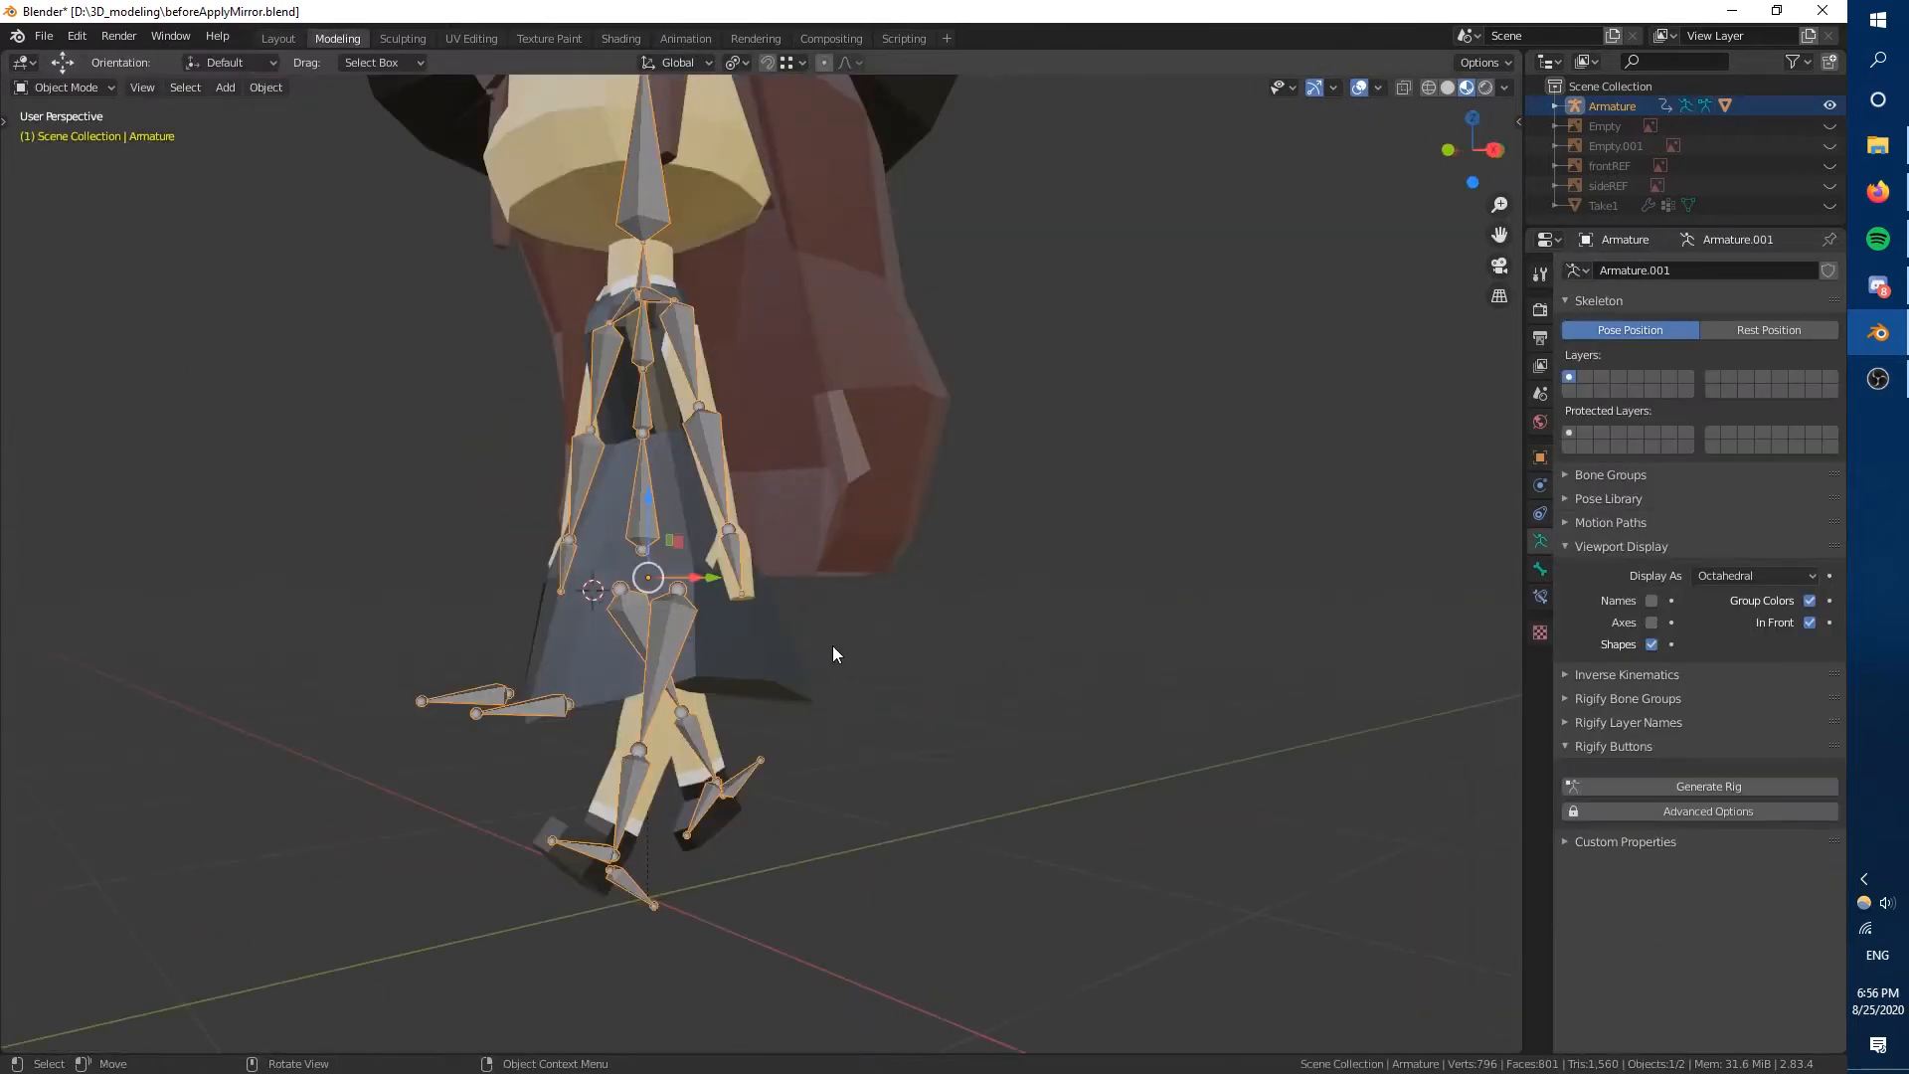
middle_click_drag(832, 646, 735, 616)
key("Tab")
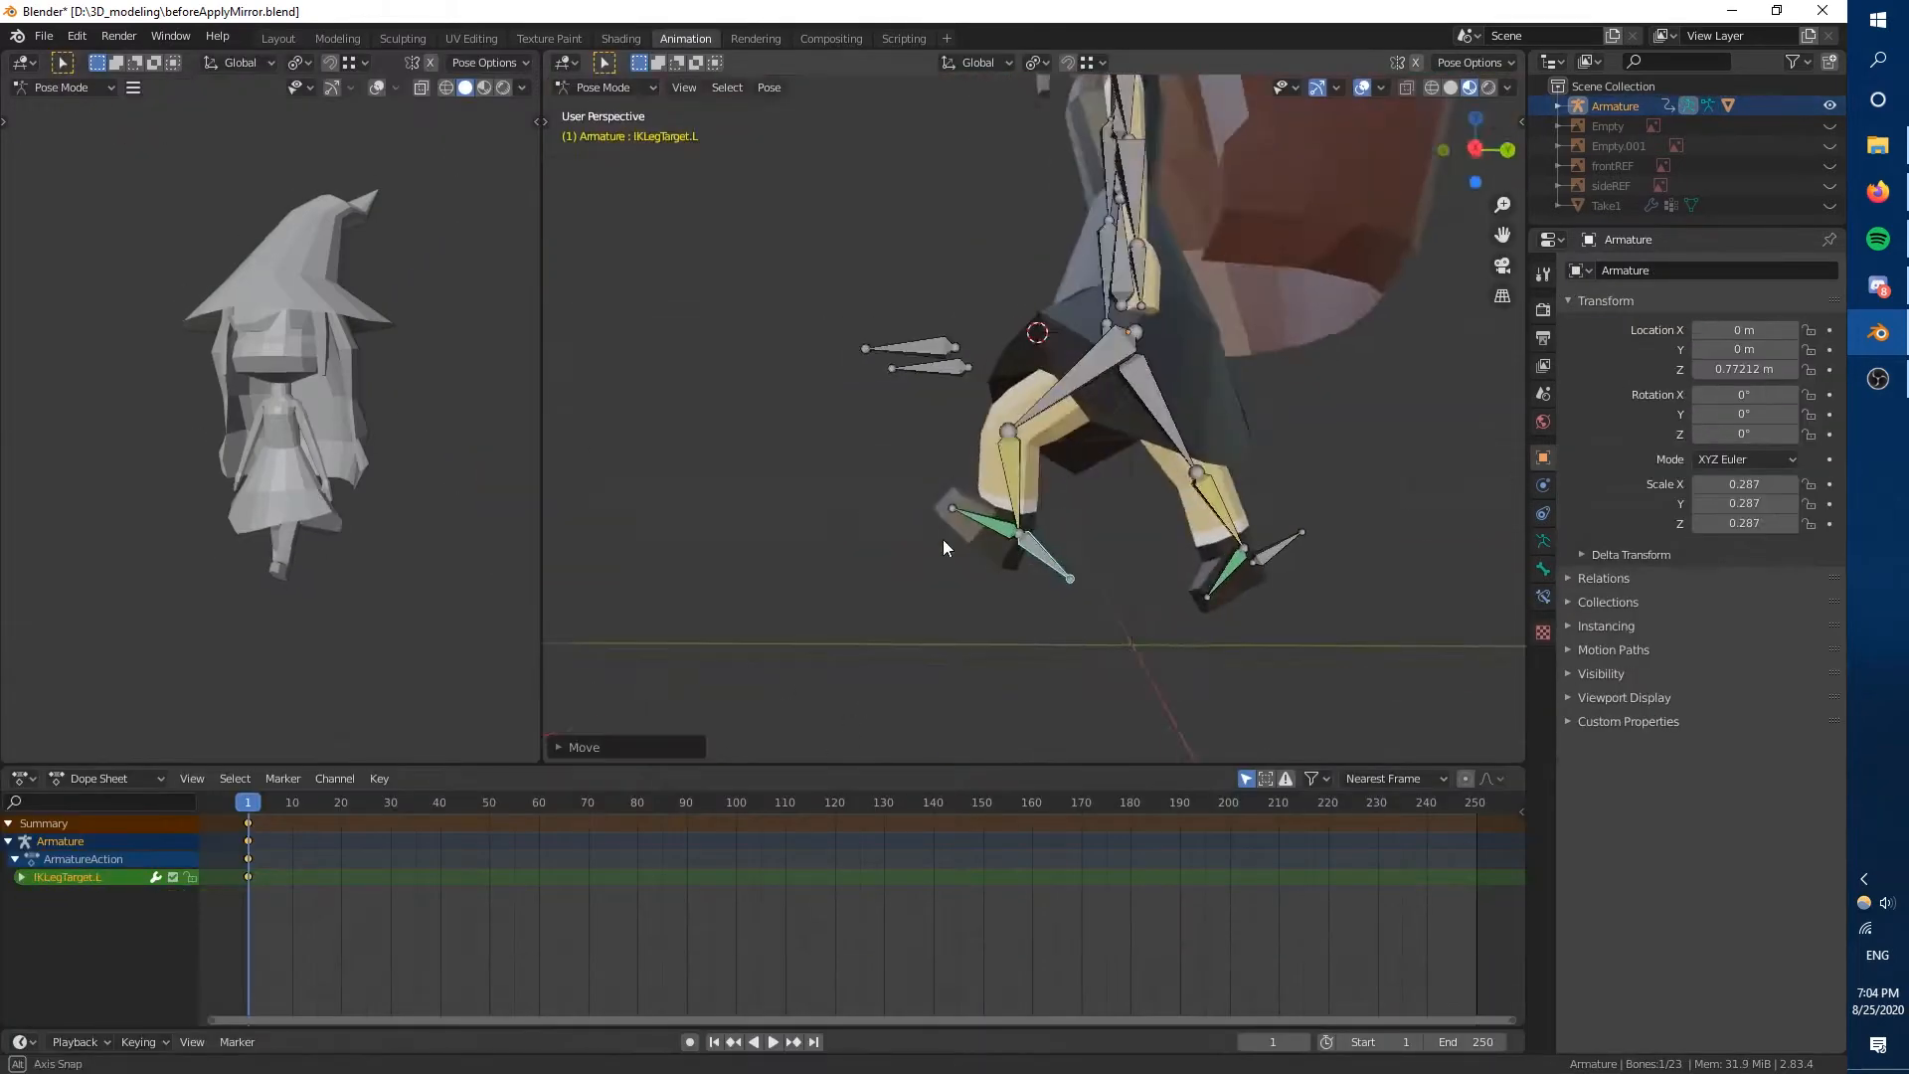
middle_click_drag(169, 597, 125, 604)
In Pose Mode, try lifting IKLegTarget.L to bend the left knee.
key("ctrl+Tab")
left_click(1044, 354)
middle_click_drag(1044, 355, 899, 533)
key("ctrl+Tab")
Select the Cube mesh in Object Mode, then return to Pose Mode and move IKLegTarget.L again.
key("ctrl+Tab")
key("g")
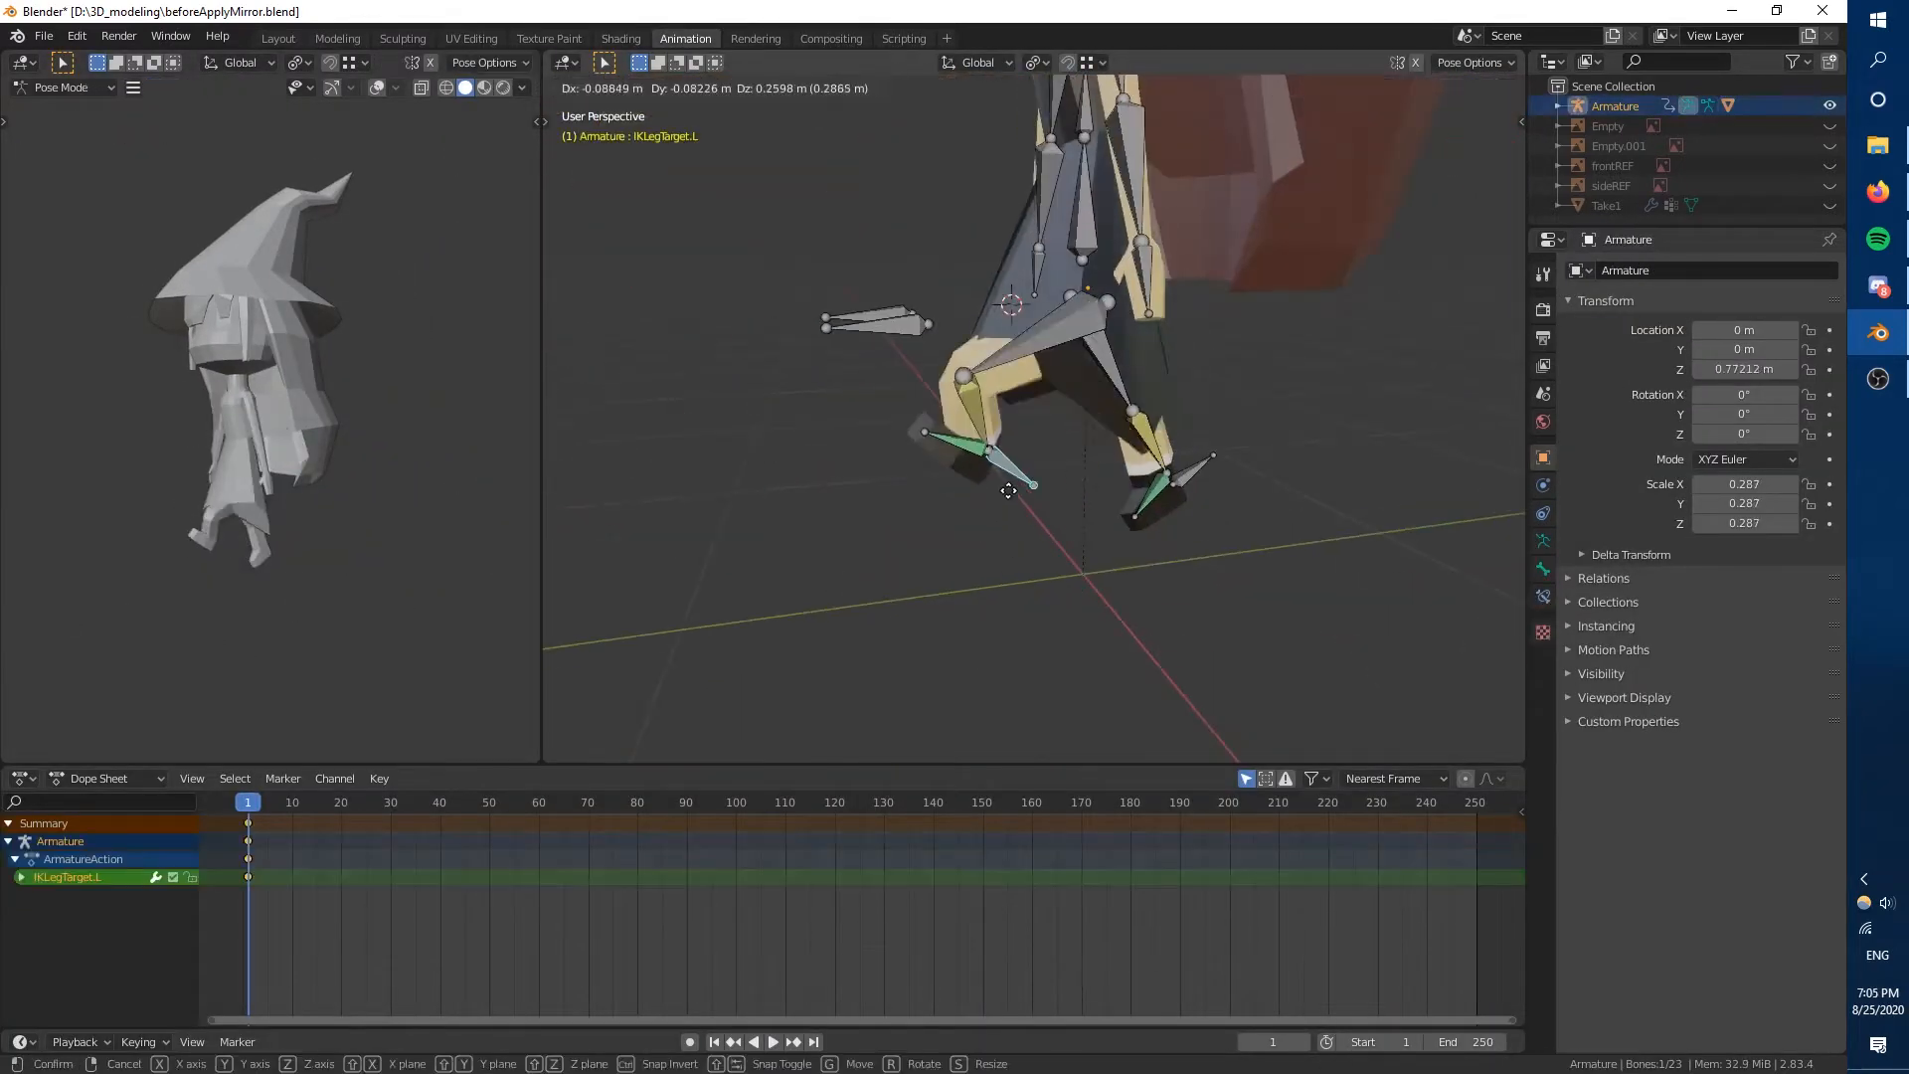
left_click(995, 447)
middle_click_drag(994, 596, 951, 616)
key("ctrl+Tab")
left_click(1077, 415)
key("ctrl+Tab")
left_click(1231, 414)
middle_click_drag(1232, 414, 1164, 588)
key("Tab")
key("ctrl+Tab")
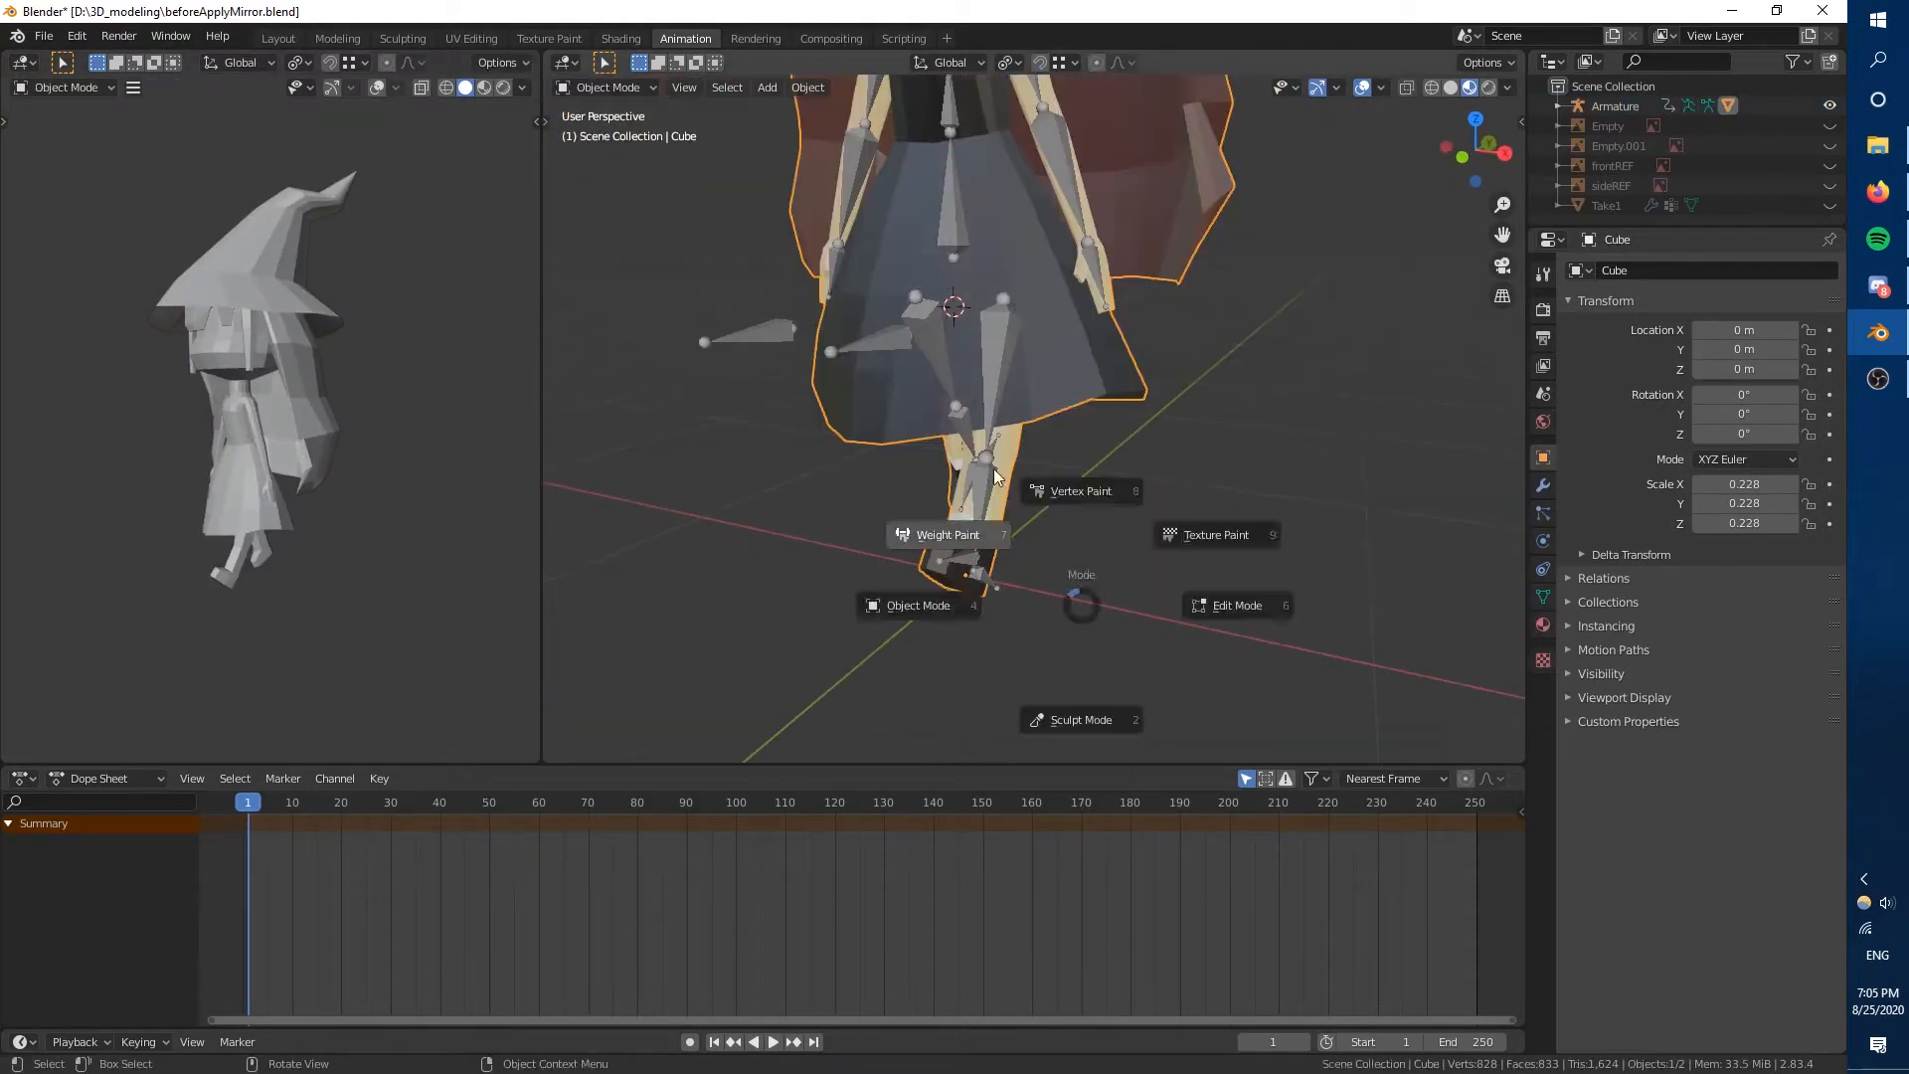
key("g")
left_click(971, 461)
Examine the character and its posed legs from several angles in both viewports.
mouse_move(765, 567)
middle_mouse_down()
mouse_move(896, 589)
mouse_move(755, 586)
middle_mouse_up()
middle_click_drag(318, 577, 462, 587)
middle_click_drag(855, 596, 786, 577)
middle_click_drag(497, 582, 418, 572)
scroll(955, 557, "up", 2)
left_click(875, 606)
middle_click_drag(875, 606, 919, 608)
scroll(919, 609, "up", 3)
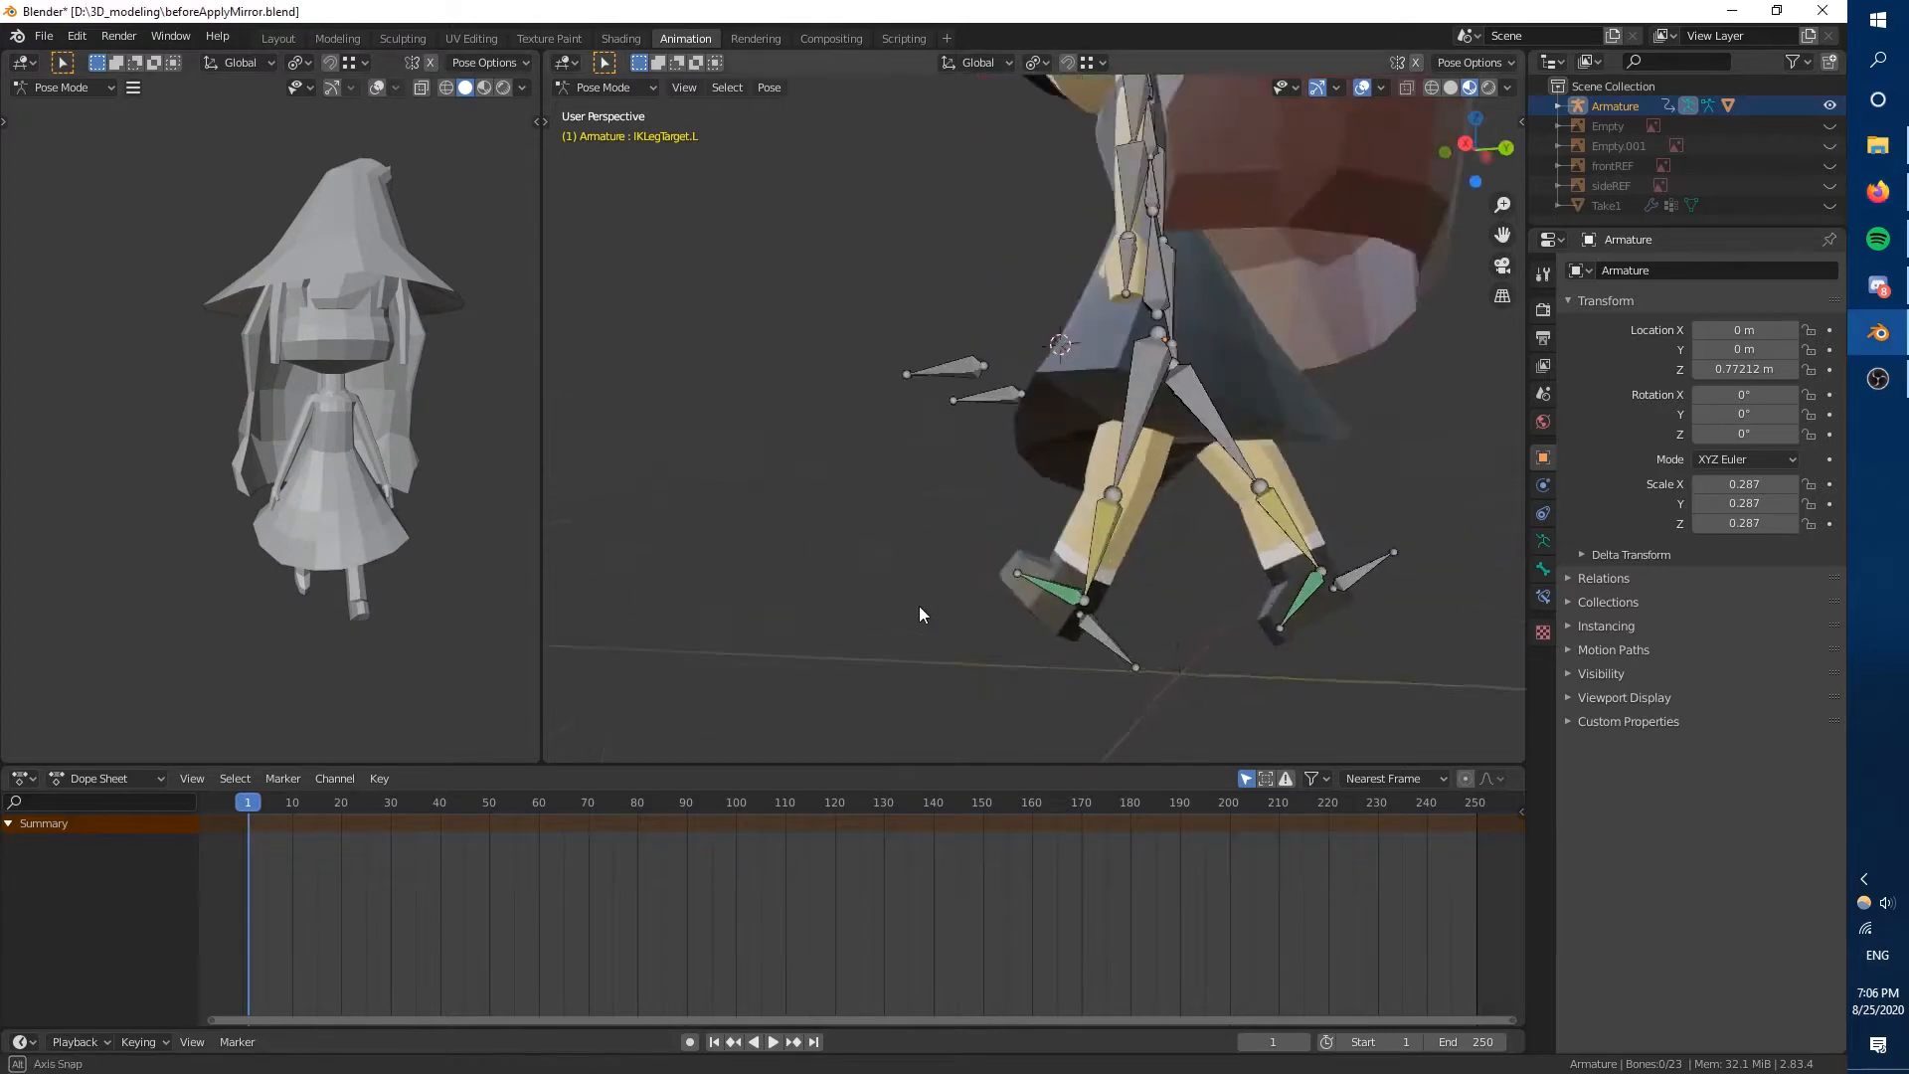
From the left side view, go to frame 4 and lower the pelvis bone.
key("ctrl+KP_3")
left_click(910, 633)
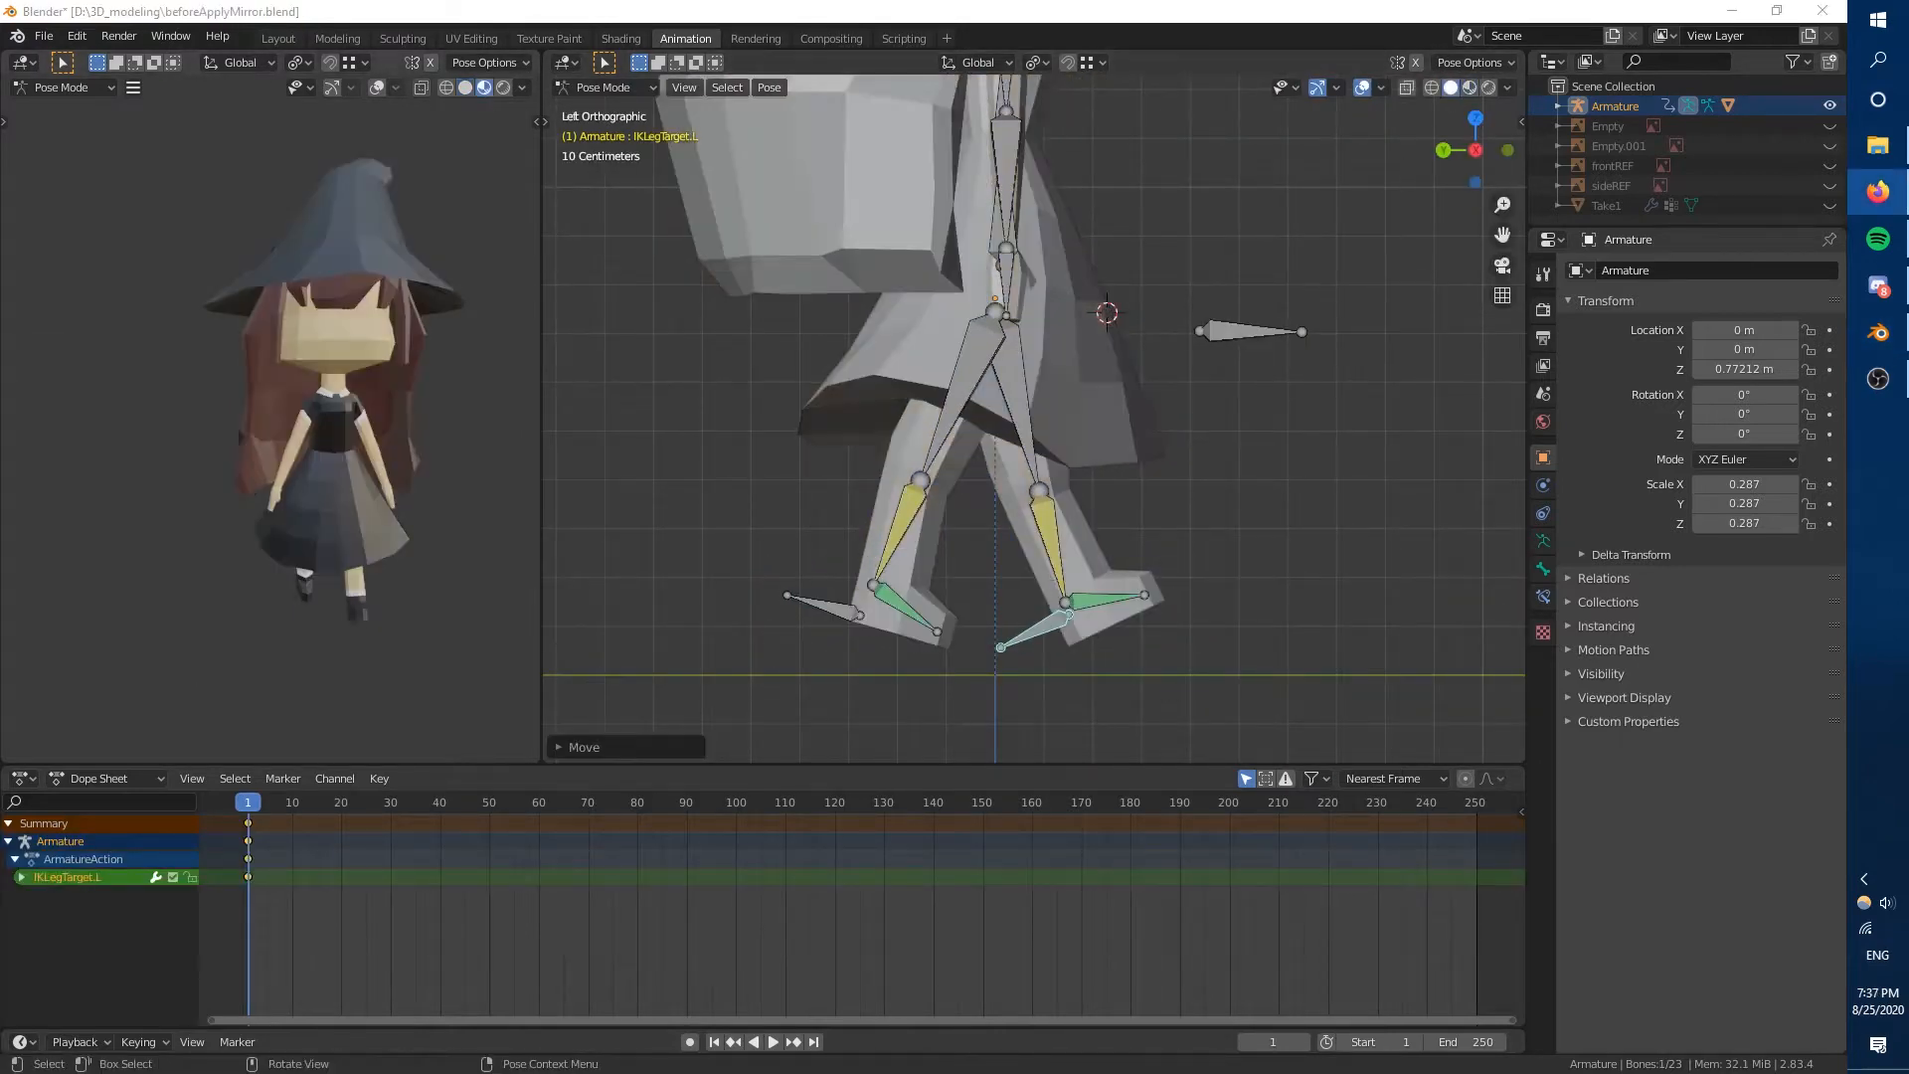
left_click(263, 801)
left_click(887, 323)
middle_click_drag(875, 497, 726, 507)
key("ctrl+KP_3")
key("g")
left_click(801, 497)
At frame 4, rotate IKLegTarget.R and move it back so the rear foot points steeply down.
middle_click_drag(426, 465, 596, 475)
key("ctrl+KP_3")
left_click(786, 571)
key("r")
key("g")
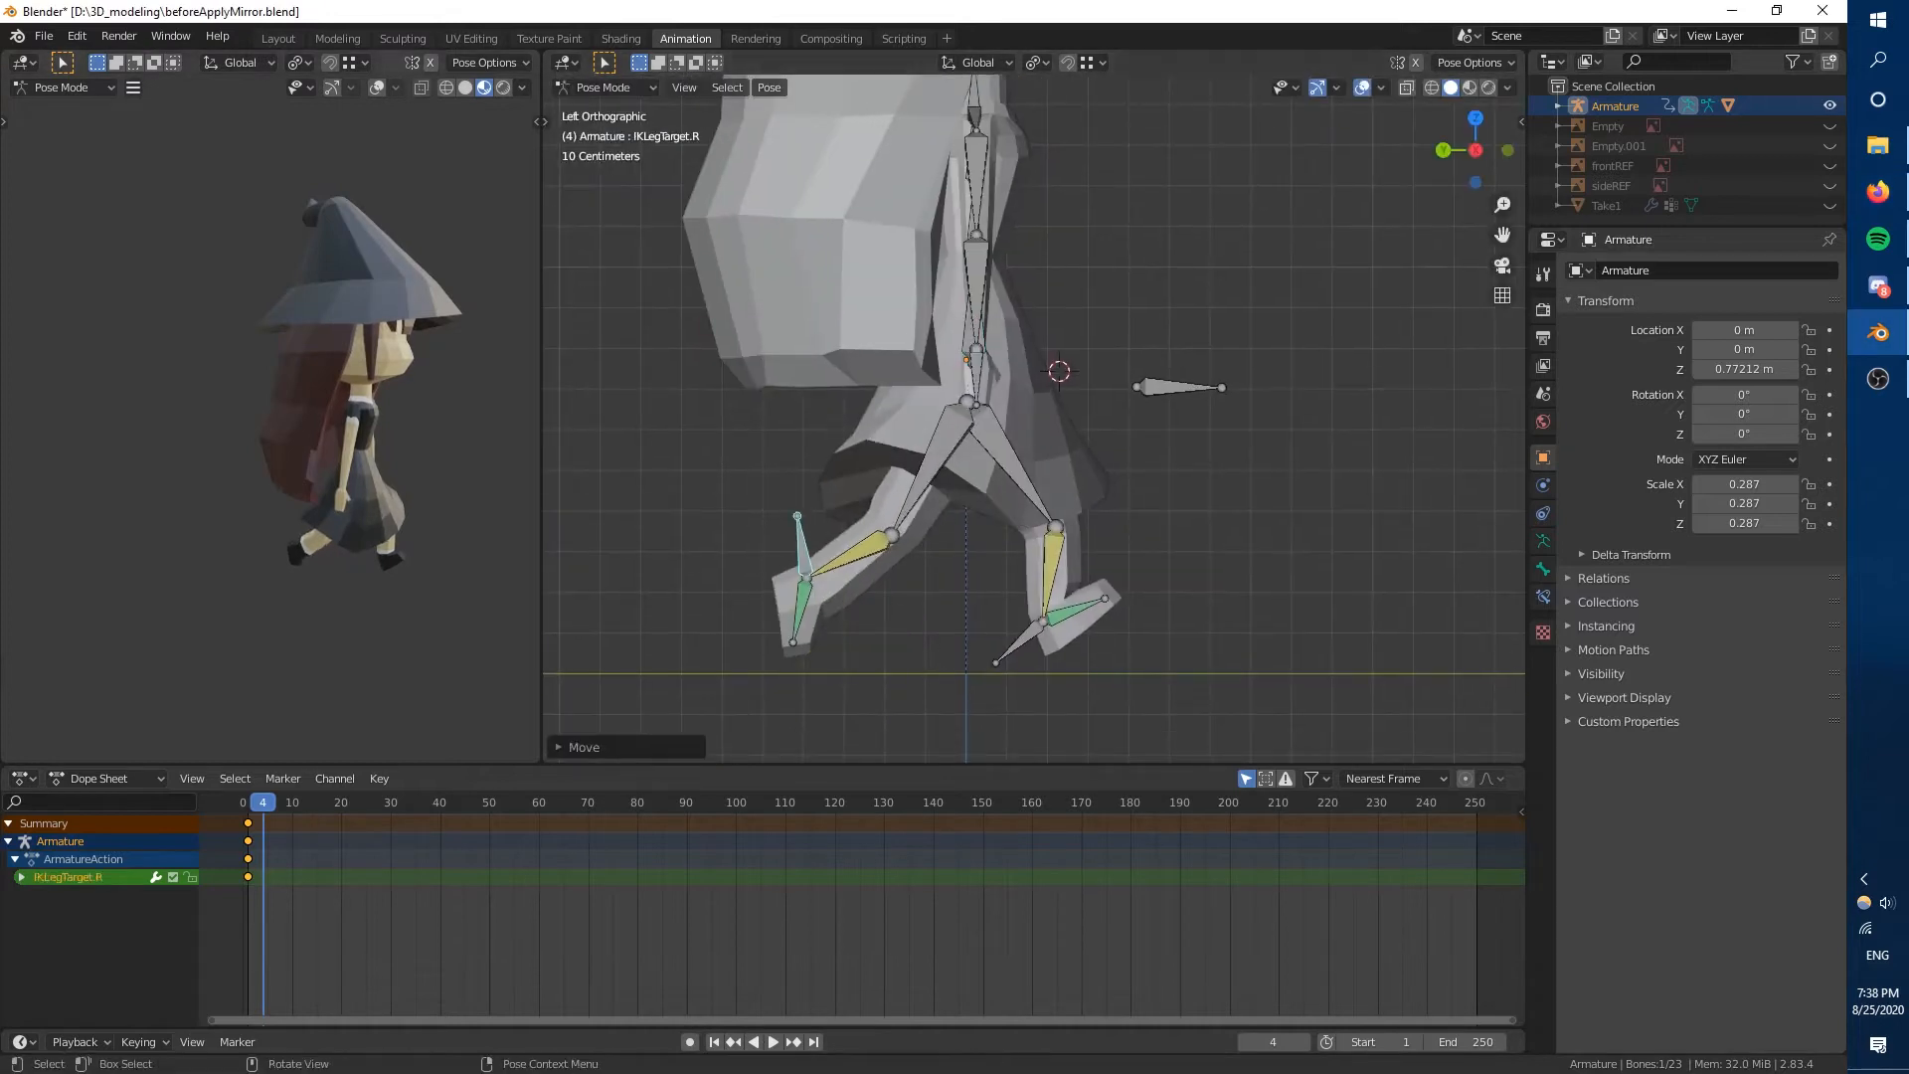
Rotate and move IKLegTarget.L at frame 4 so the front foot is planted flat.
left_click(1009, 637)
key("r")
key("g")
left_click(959, 638)
Turn on automatic keyframing and adjust the rotation of IKLegTarget.R at frame 4.
left_click(690, 1042)
left_click(946, 613)
key("a")
left_click(801, 552)
key("r")
left_click(878, 665)
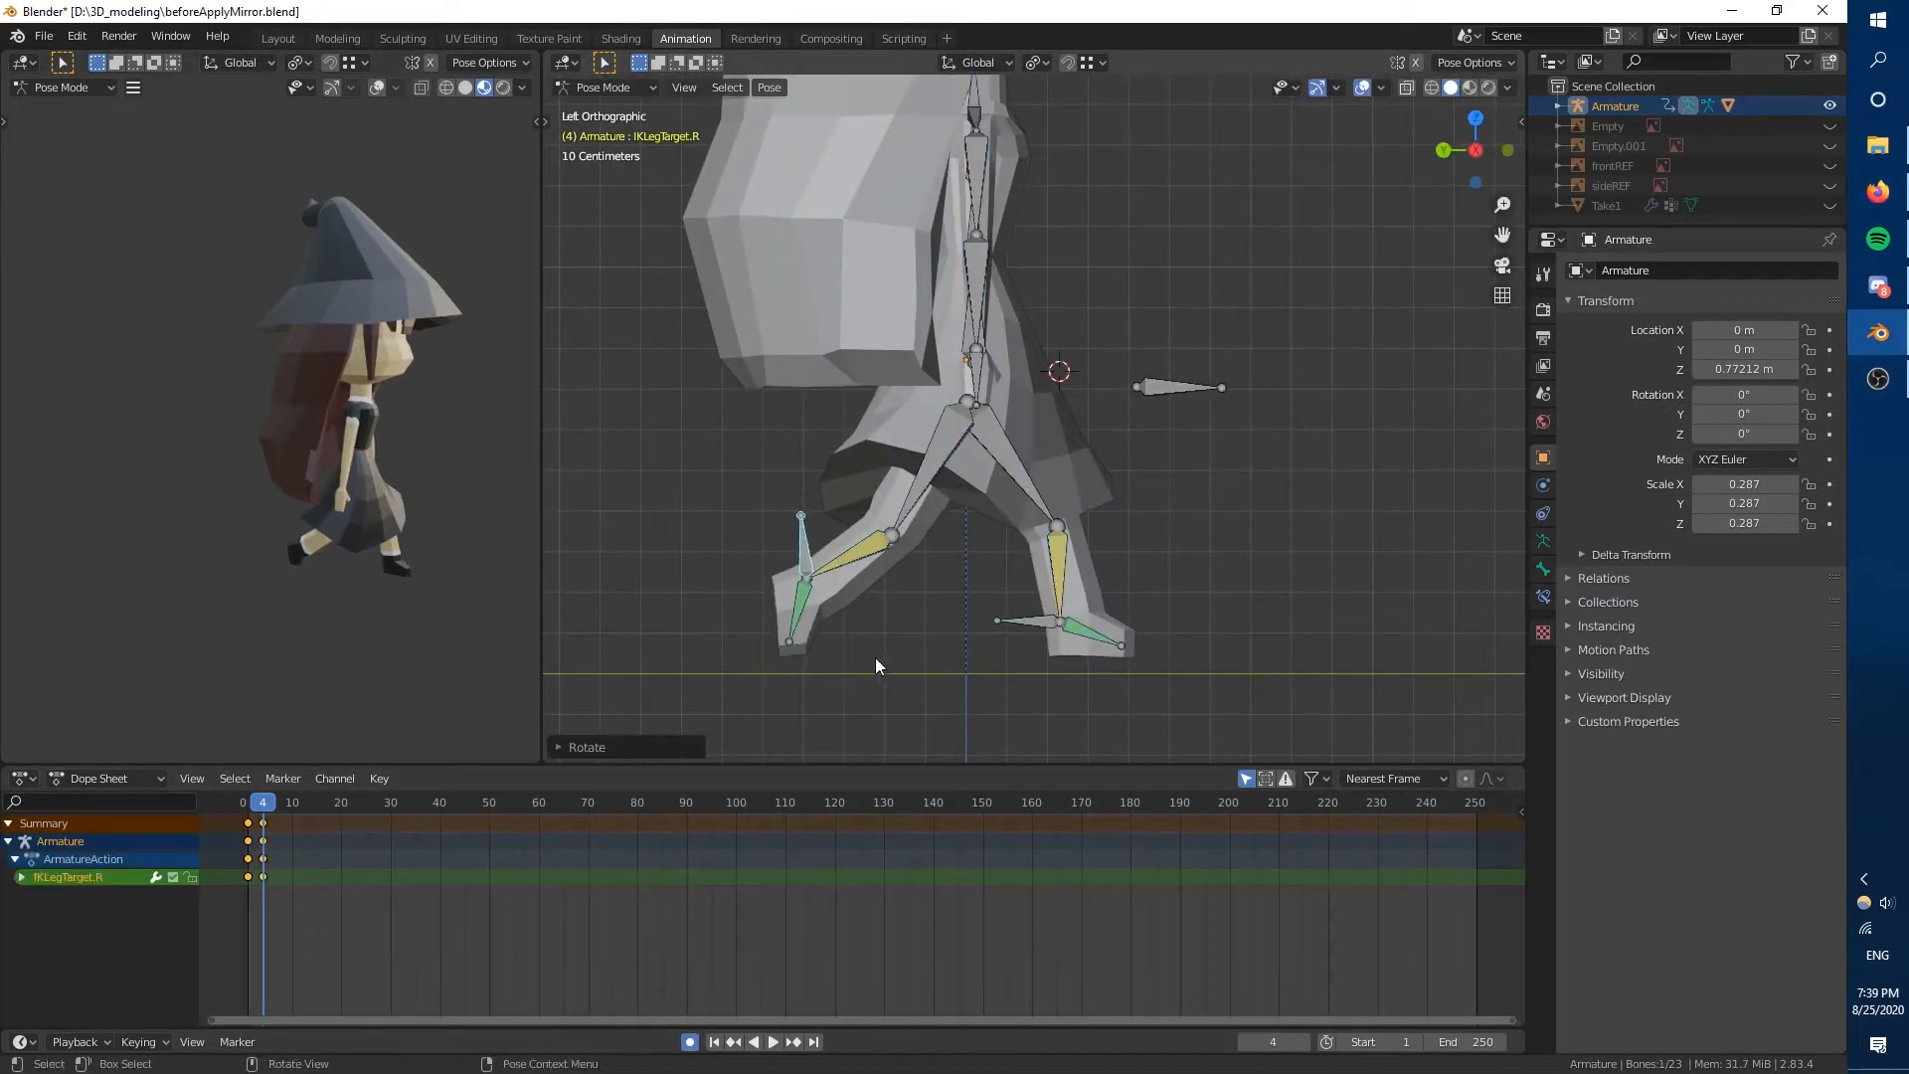
Scrub back toward the start of the timeline, reposition the pelvis bone and rotate IKLegTarget.L.
left_click_drag(263, 803, 242, 801)
left_click(964, 353)
key("g")
left_click(936, 407)
left_click(1016, 644)
key("r")
left_click(900, 666)
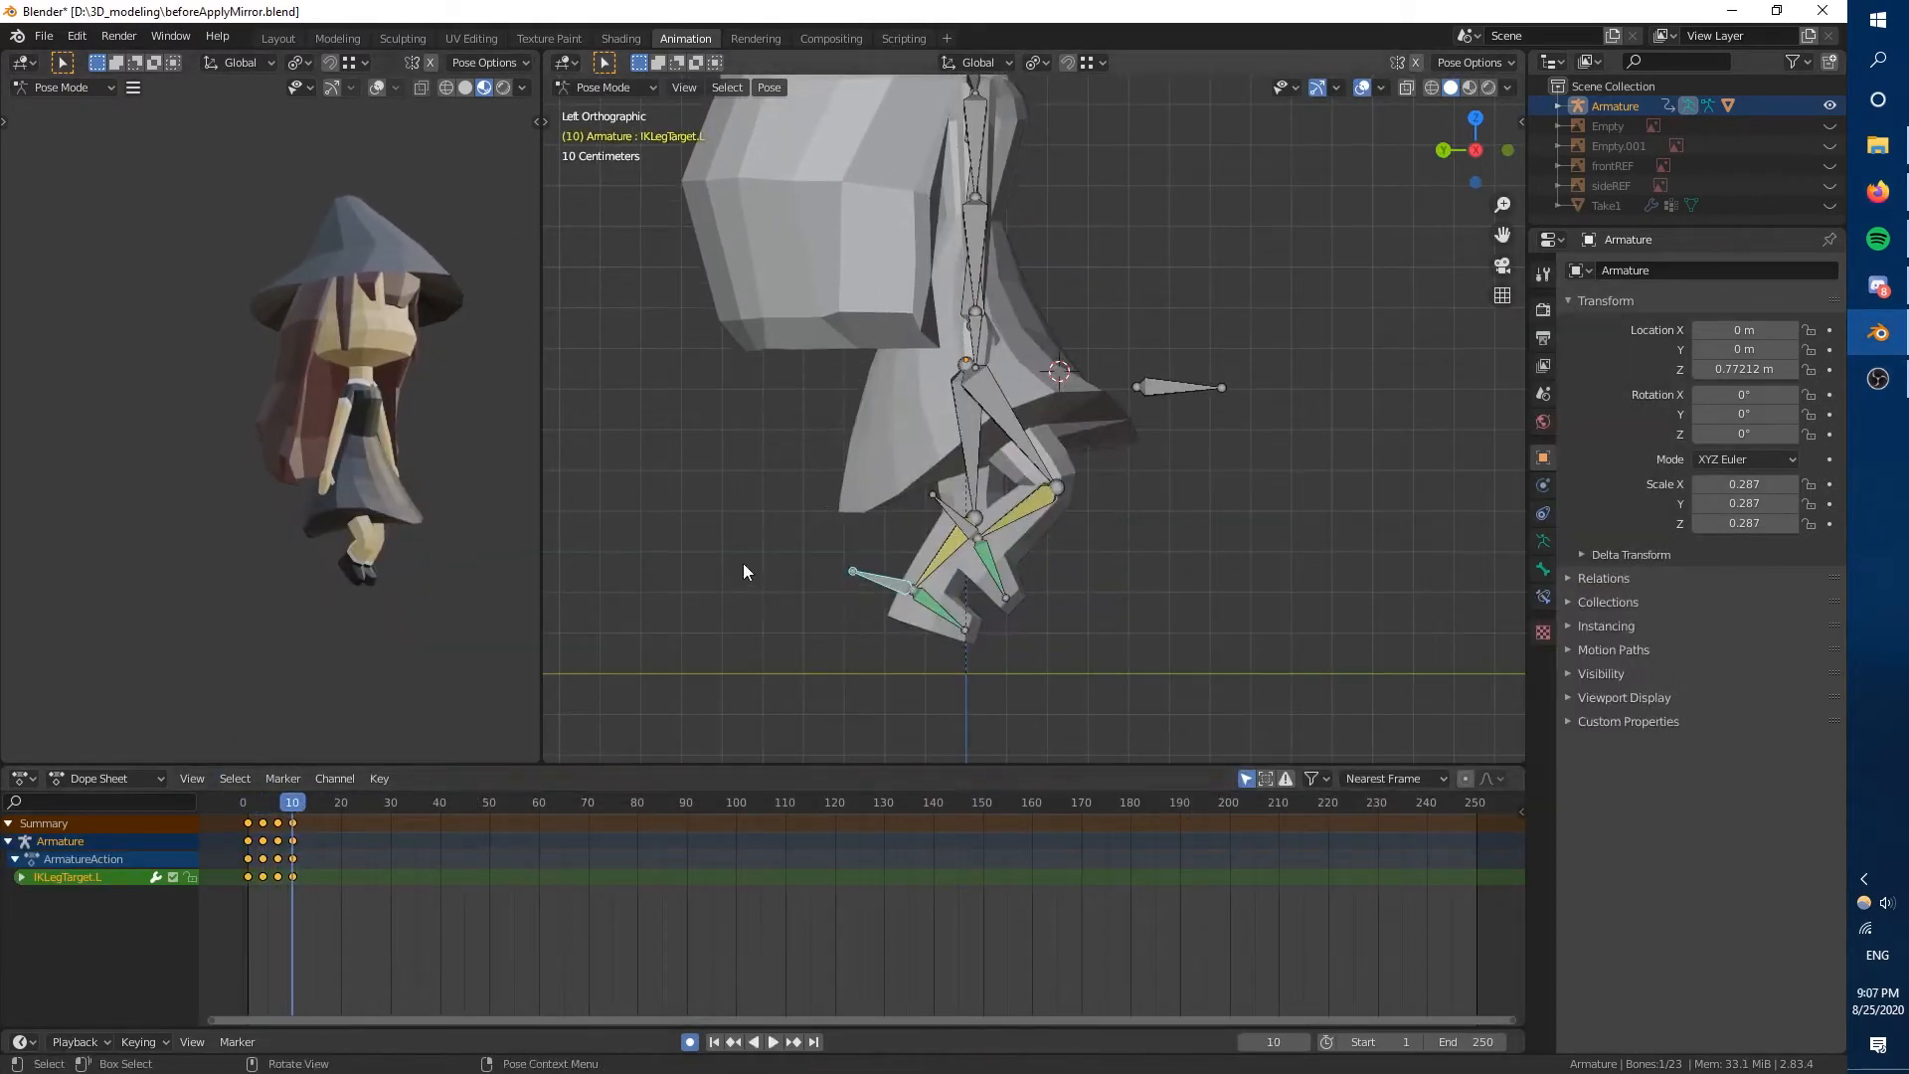
Rotate the foot target at frame 10 to refine the pose and advance the timeline by several frames.
key("r")
left_click(880, 644)
key("Right")
key("Right")
key("Right")
key("Right")
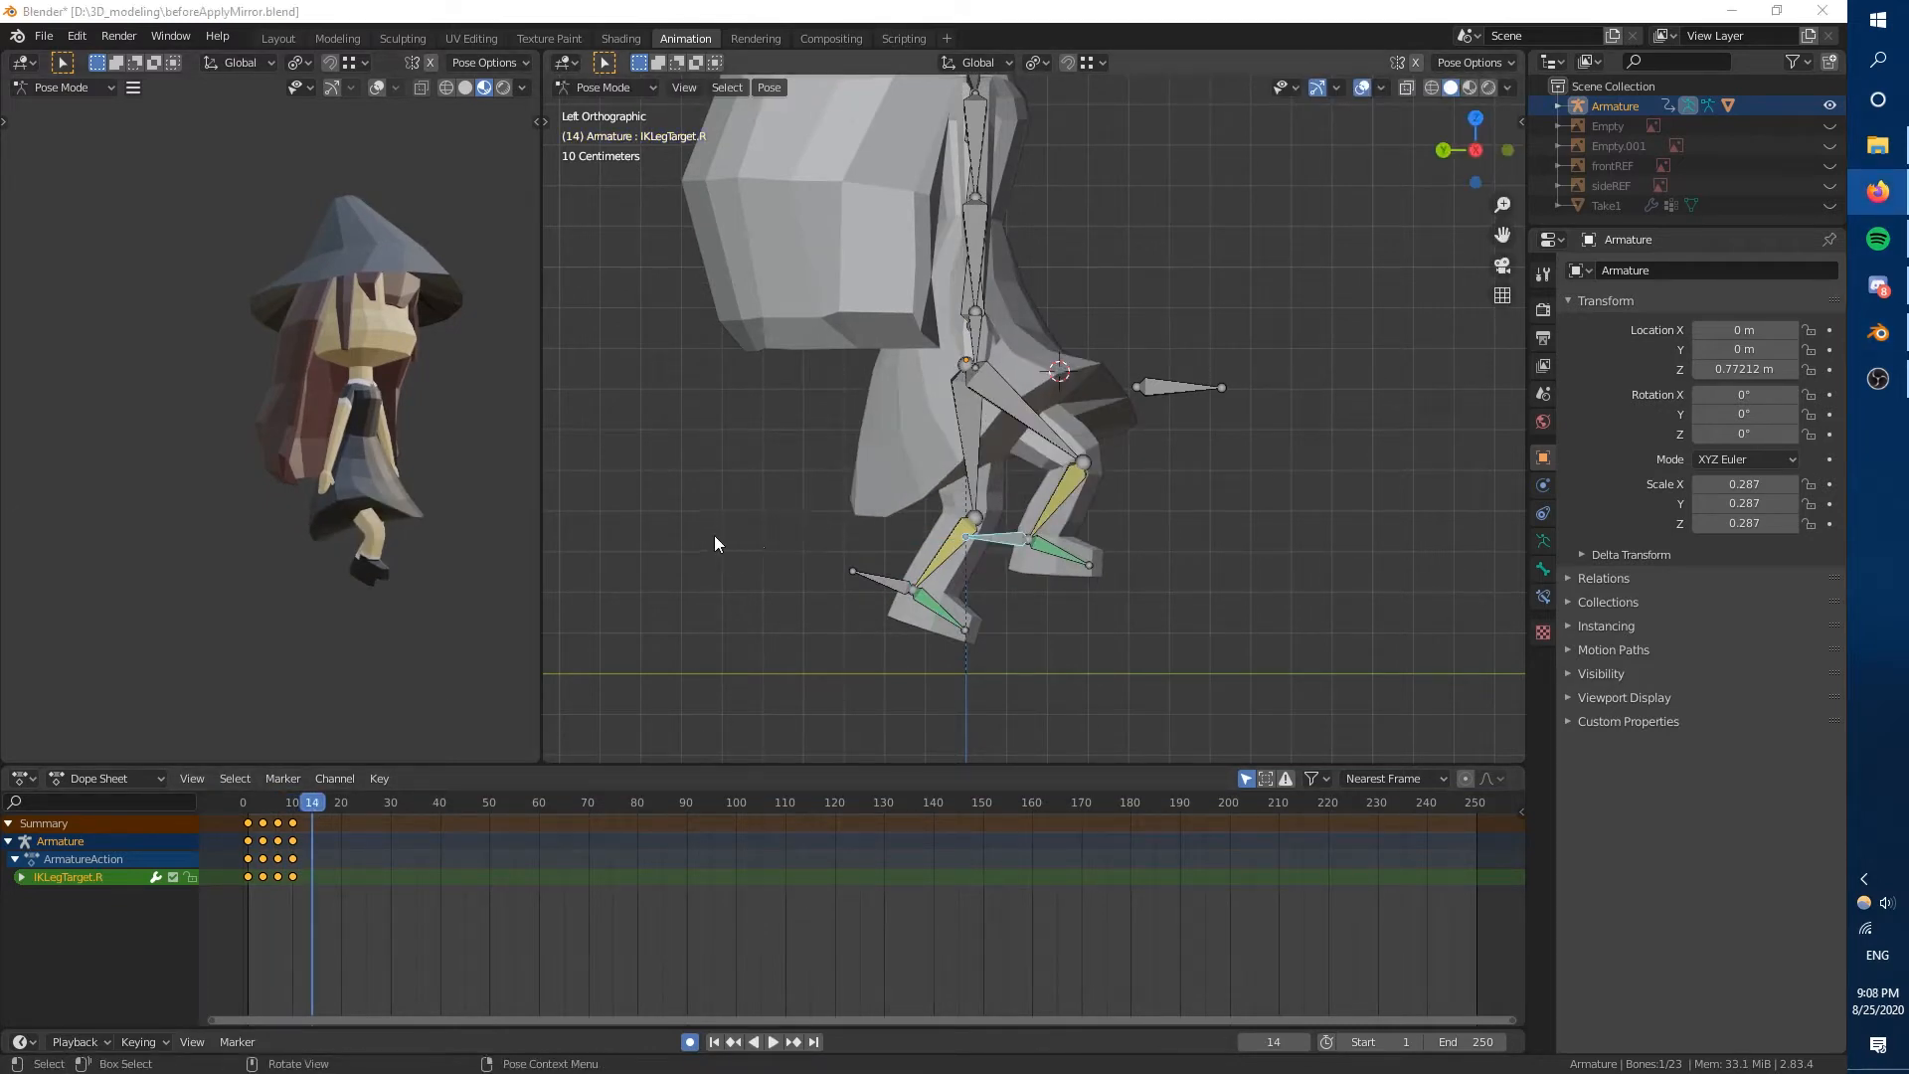
Copy the poses of PelvisBone and both IK leg targets and paste them mirrored onto the following frames through frame 22.
left_click(880, 579, "shift")
left_click(964, 317, "shift")
key("ctrl+c")
left_click_drag(321, 801, 613, 801)
key("ctrl+shift+v")
key("ctrl+z")
key("ctrl+c")
key("ctrl+shift+v")
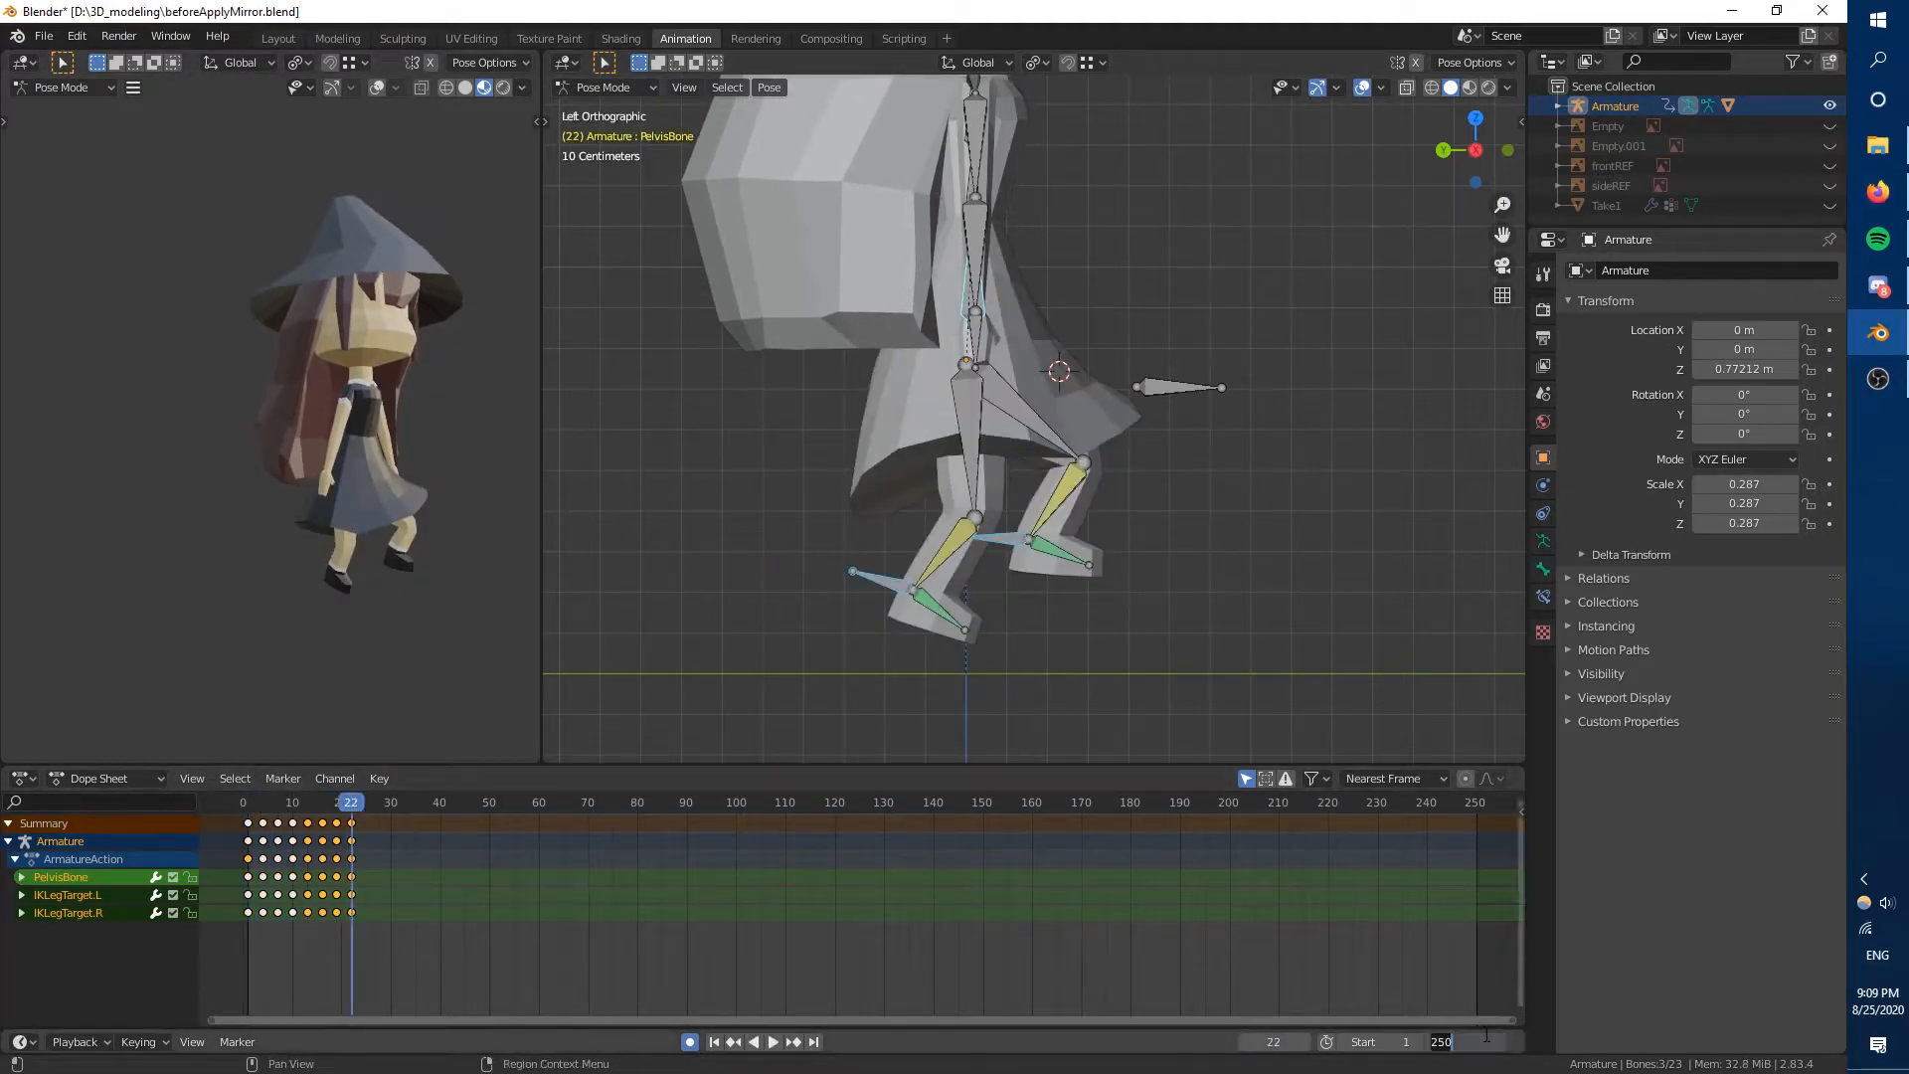
Set the animation's end frame to 22 and play the walk cycle.
key("BackSpace")
key("BackSpace")
key("BackSpace")
type("22")
key("Return")
key("space")
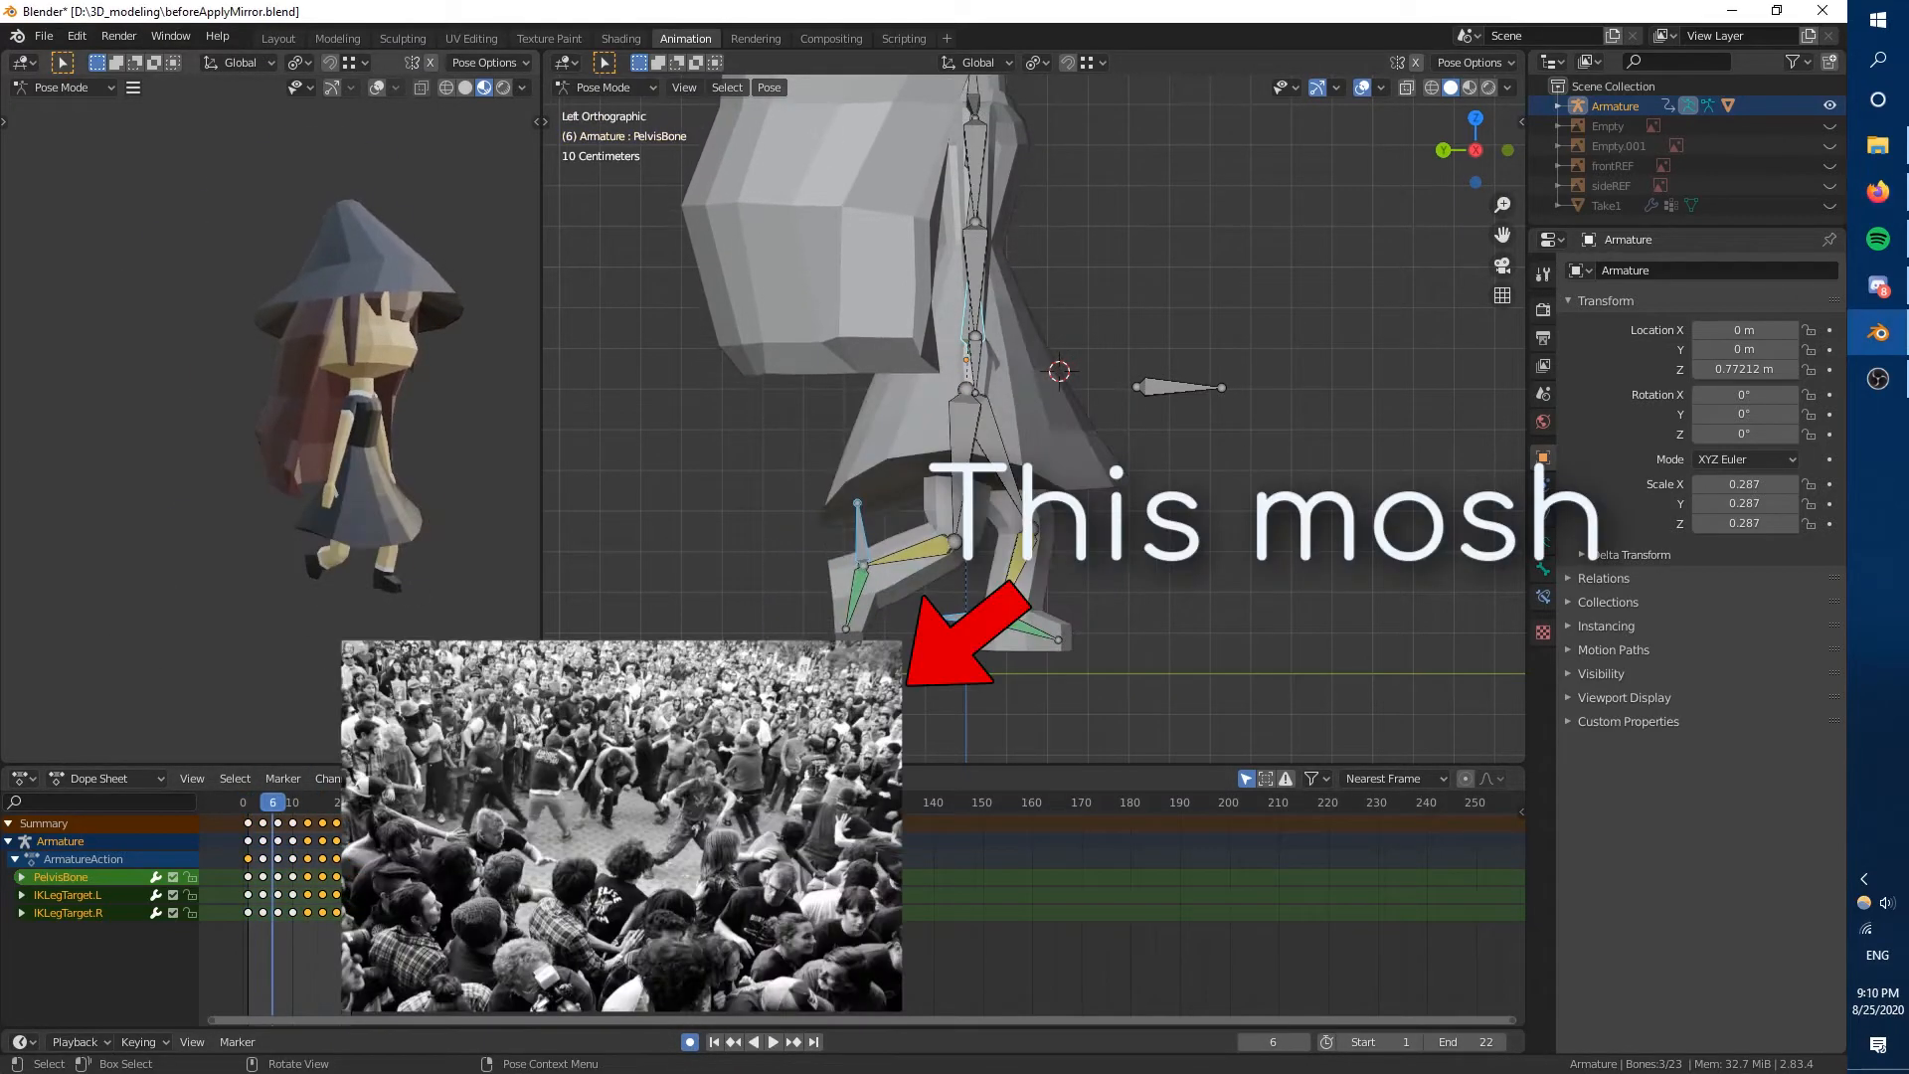
Copy the pelvis and leg target pose and paste it mirrored at frame 25 to close the loop.
left_click_drag(272, 801, 377, 804)
key("ctrl+c")
key("ctrl+shift+v")
left_click(407, 940)
Set the animation's end frame to 25 and play the loop.
double_click(1466, 1042)
type("25")
key("Return")
key("space")
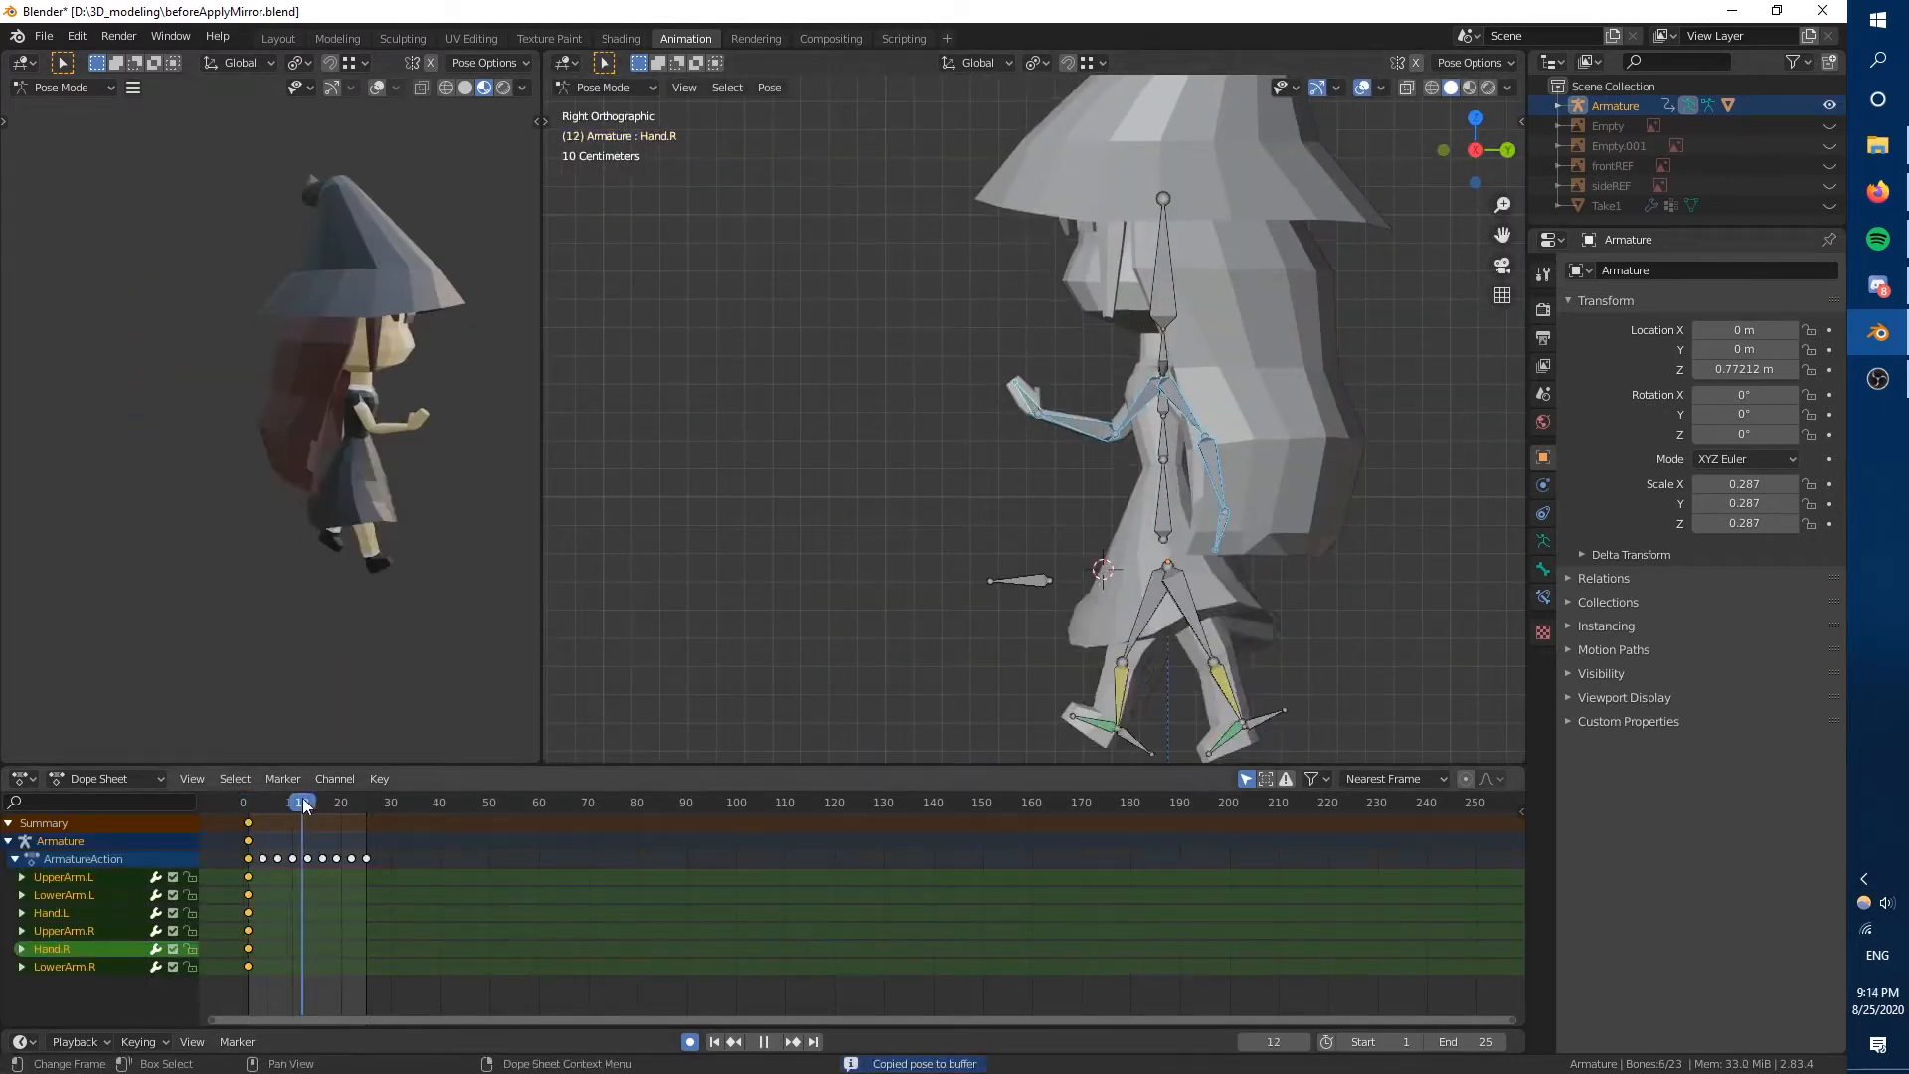
Undo the last arm pose change, go to frame 13 and select the bones of both arms.
key("ctrl+z")
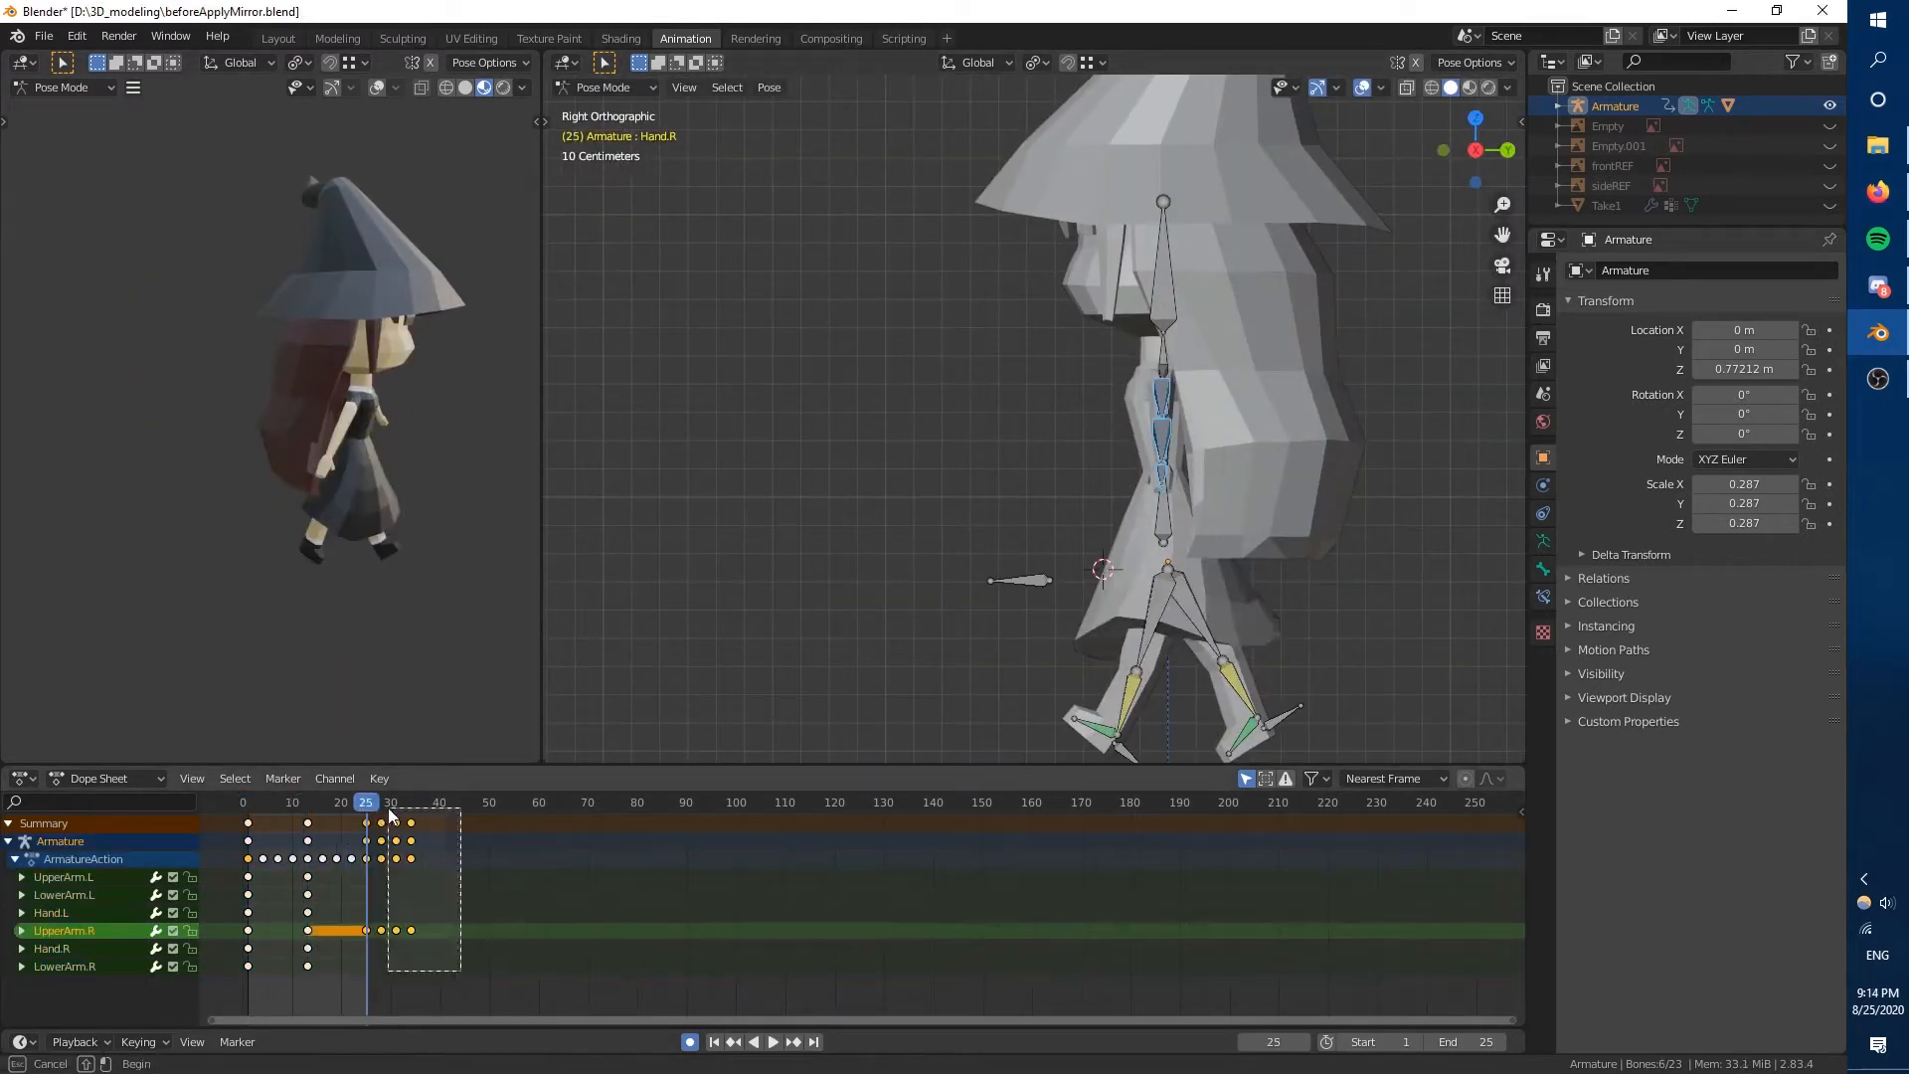
left_click_drag(368, 810, 313, 812)
middle_click_drag(863, 645, 746, 671, "shift")
left_click(907, 427)
left_click(957, 454, "shift")
left_click(1018, 438, "shift")
left_click(1066, 437, "shift")
left_click(1095, 502, "shift")
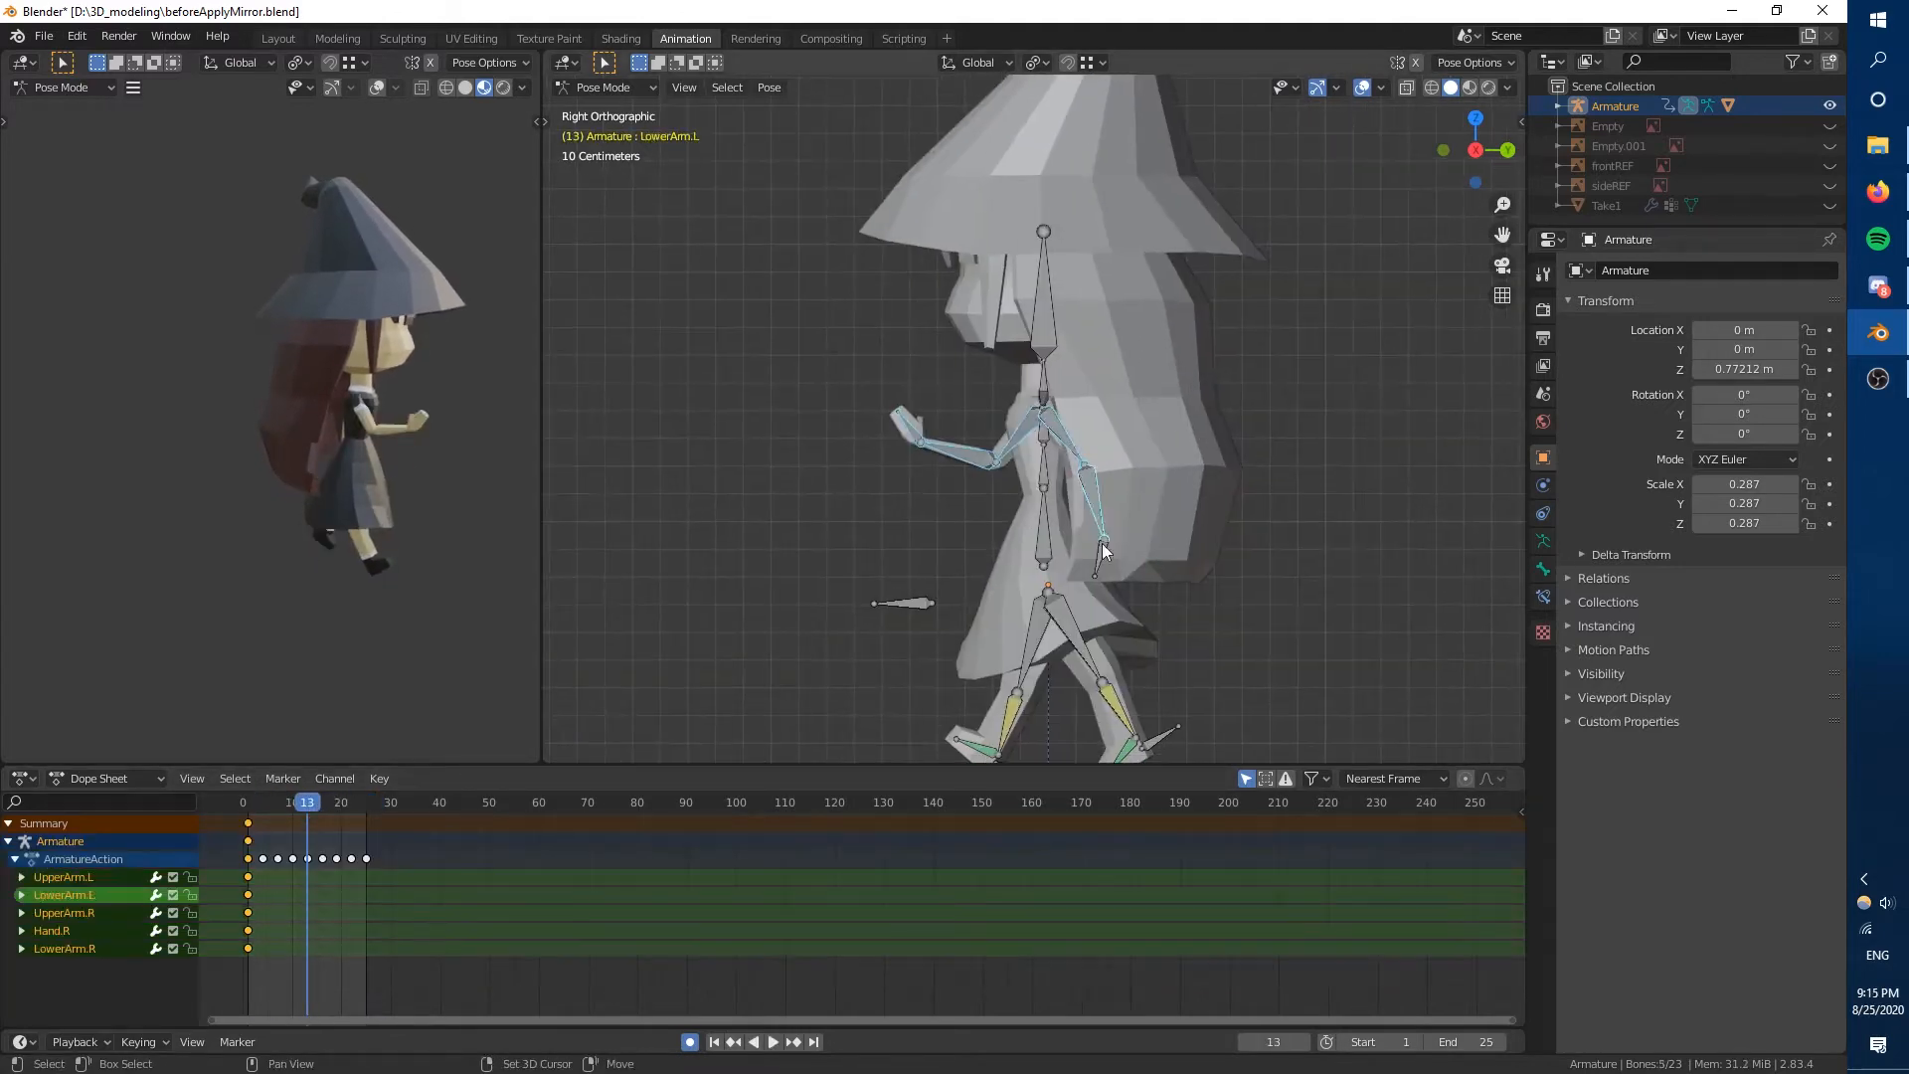
Play the walk with the arm swing and set the end frame to 24.
key("space")
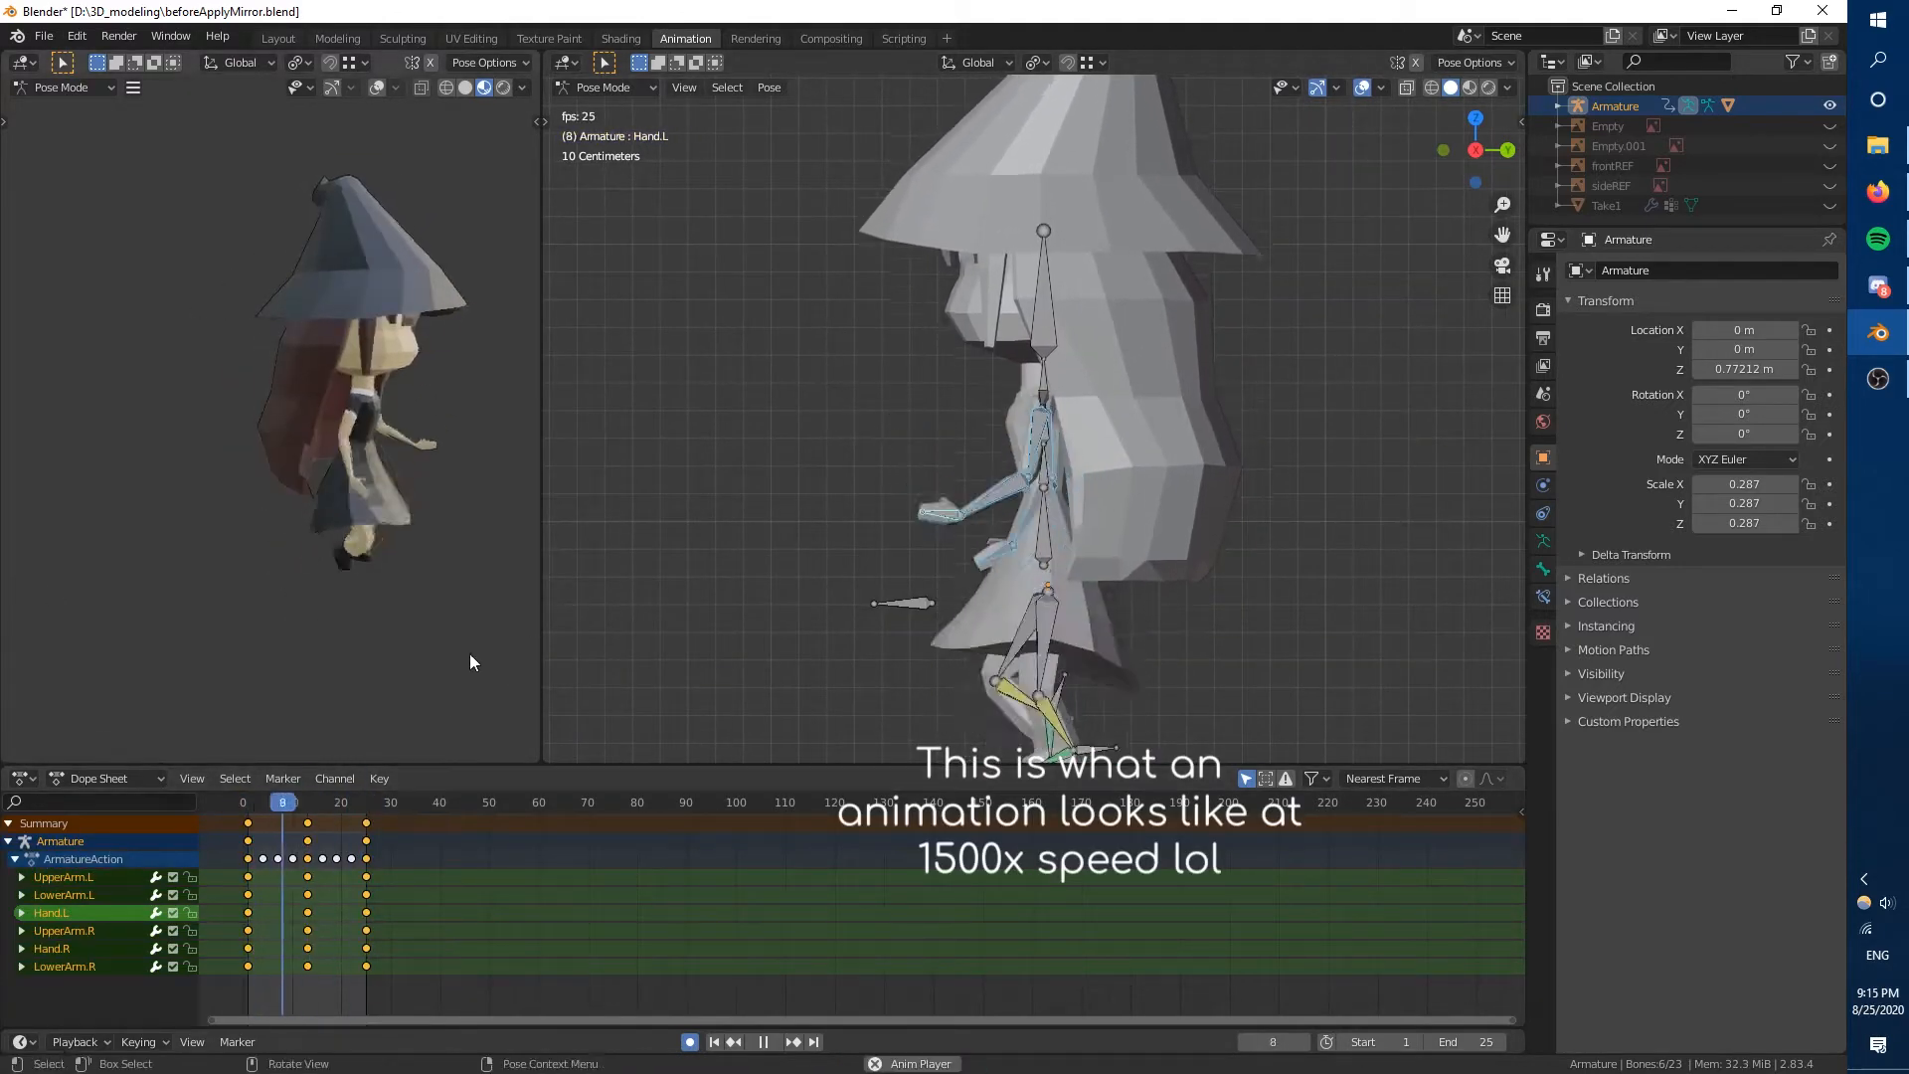
double_click(1456, 1042)
type("24")
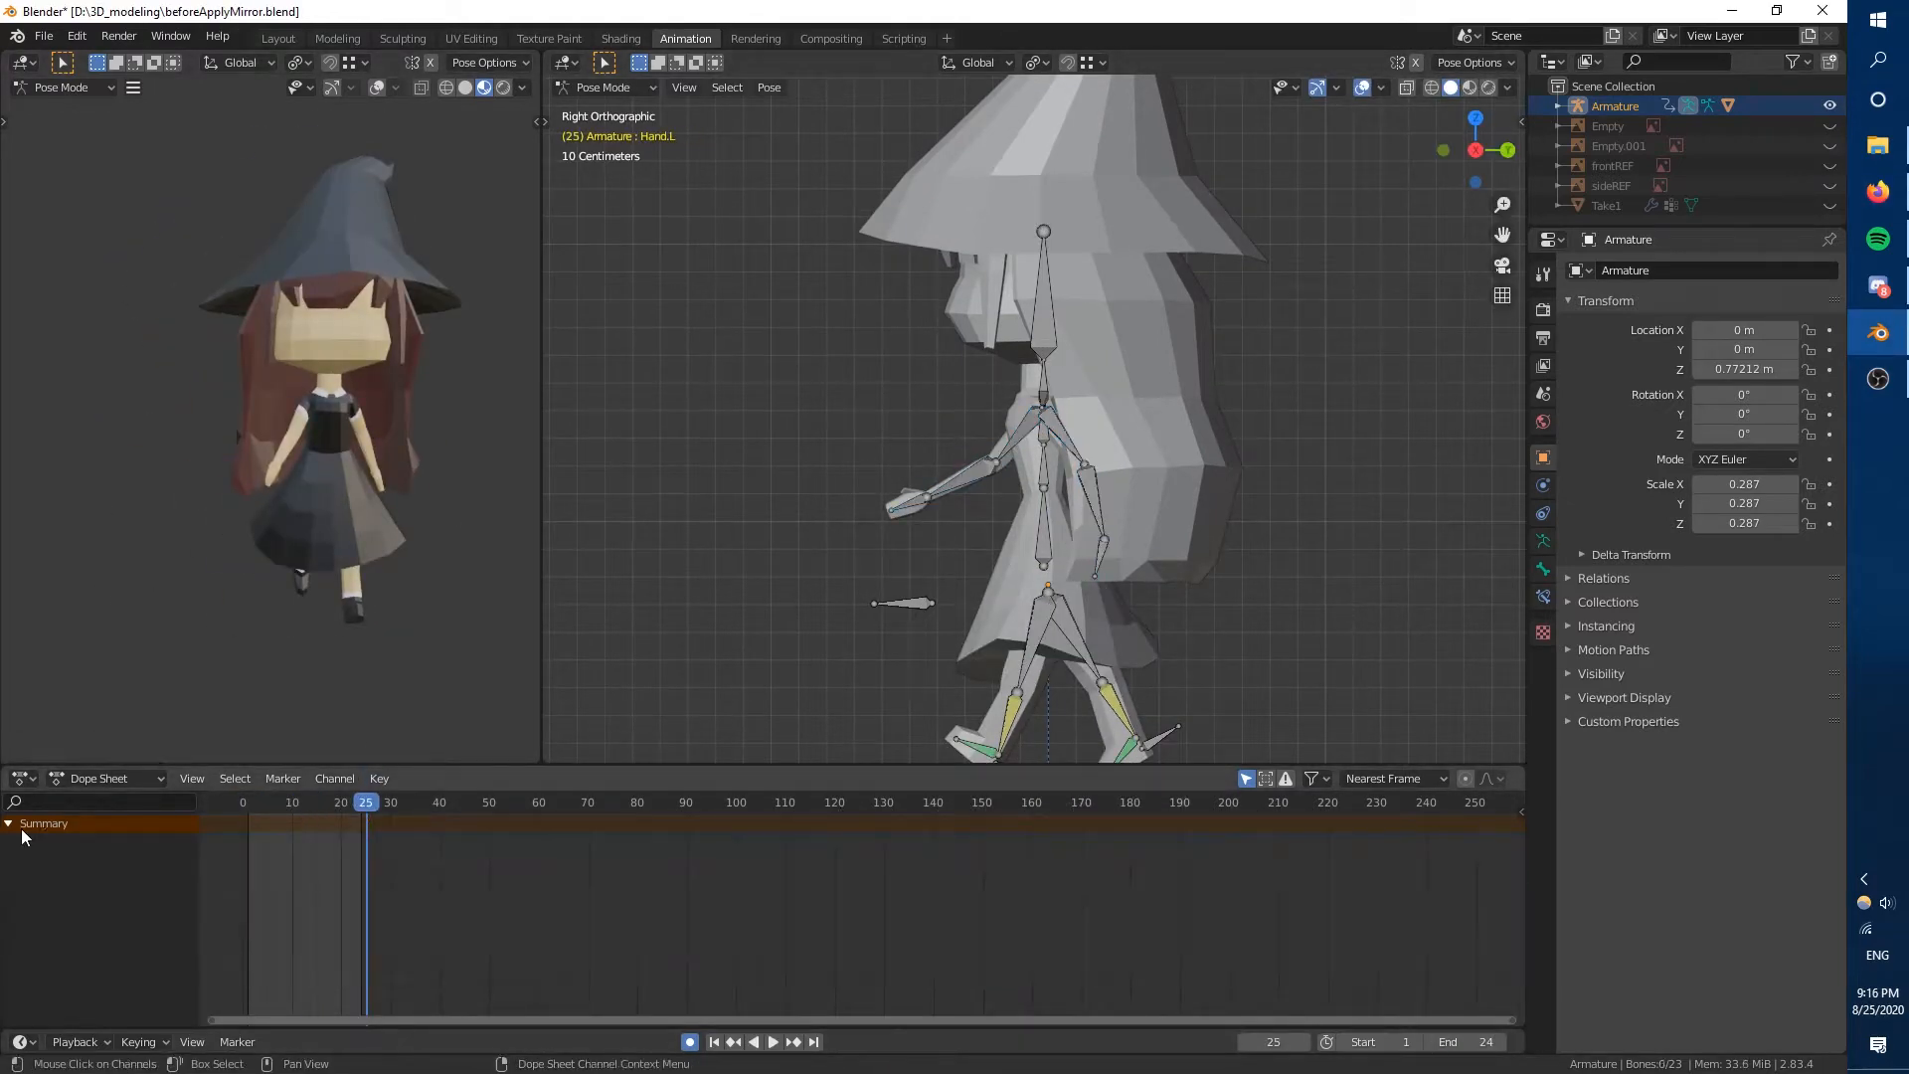
middle_click_drag(328, 656, 77, 658)
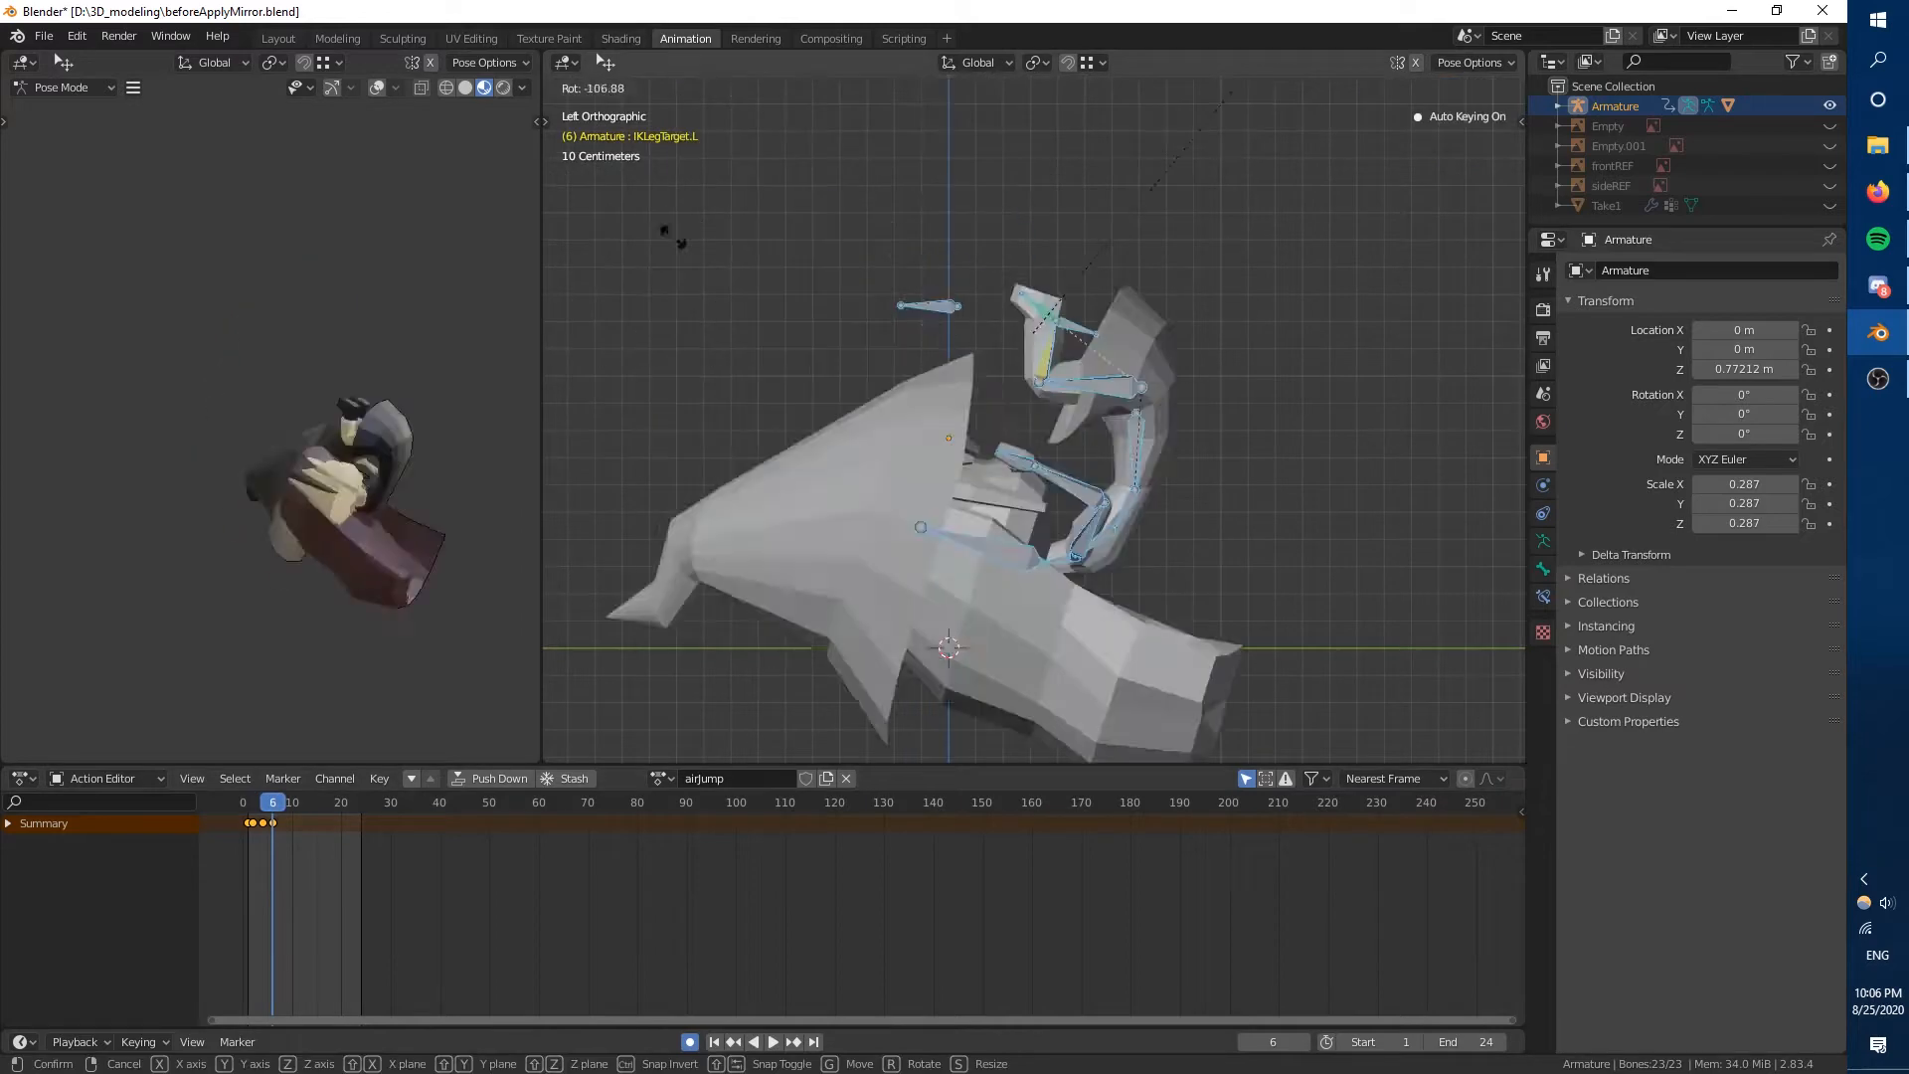
Try rotating the character's bones around frame 5 of the airJump action, then undo the three rotations.
left_click(673, 238)
mouse_move(272, 807)
left_mouse_down()
mouse_move(247, 812)
mouse_move(307, 812)
left_mouse_up()
left_click(266, 810)
key("r")
left_click(925, 541)
key("r")
left_click(665, 223)
scroll(666, 223, "down", 3)
key("r")
left_click(639, 426)
scroll(639, 427, "up", 3)
middle_click_drag(795, 448, 1047, 542)
key("ctrl+z")
key("ctrl+z")
key("ctrl+z")
Select all bones, rotate them on successive frames of the airJump action to form a flip, and play it.
key("a")
key("r")
left_click_drag(283, 811, 316, 812)
key("ctrl+KP_3")
key("r")
left_click(980, 533)
key("r")
key("space")
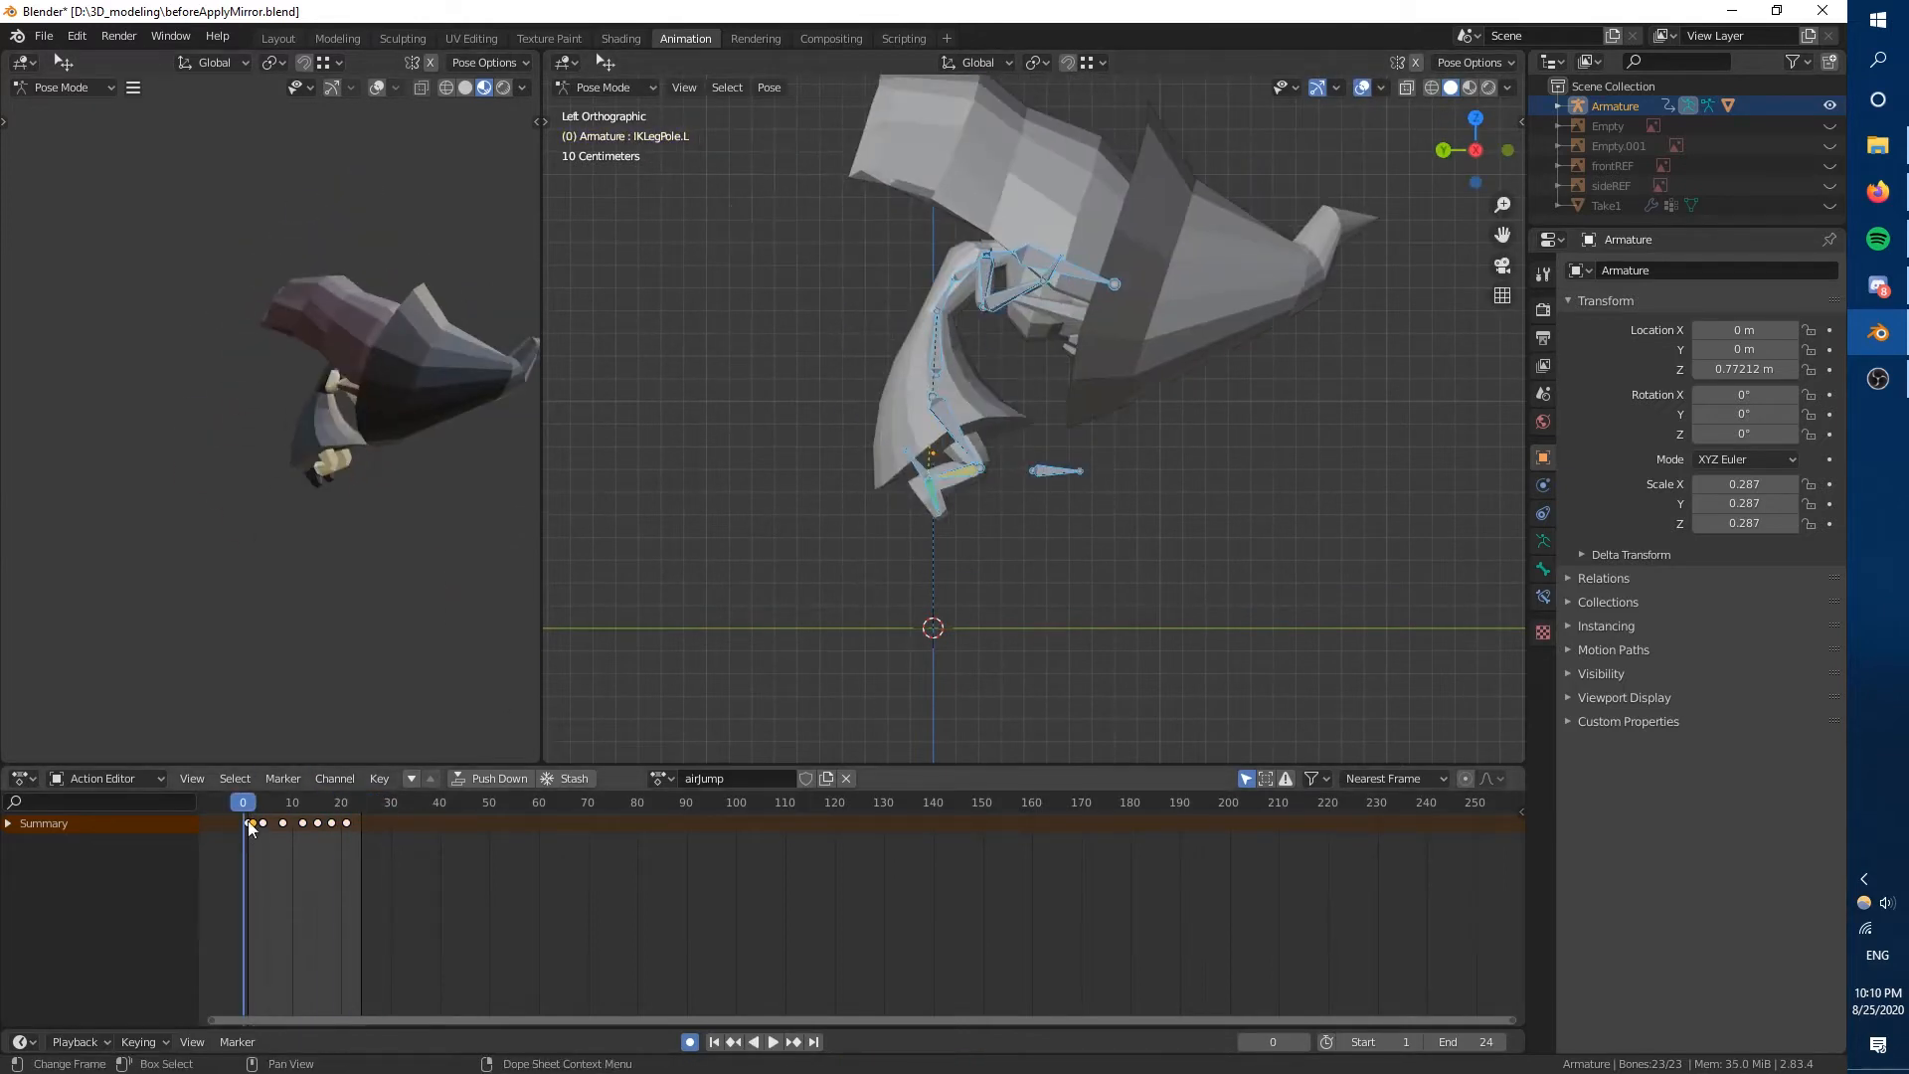
Stop playback, check the pose in the Jump action and return to the airJump action.
key("space")
left_click(661, 778)
left_click(711, 865)
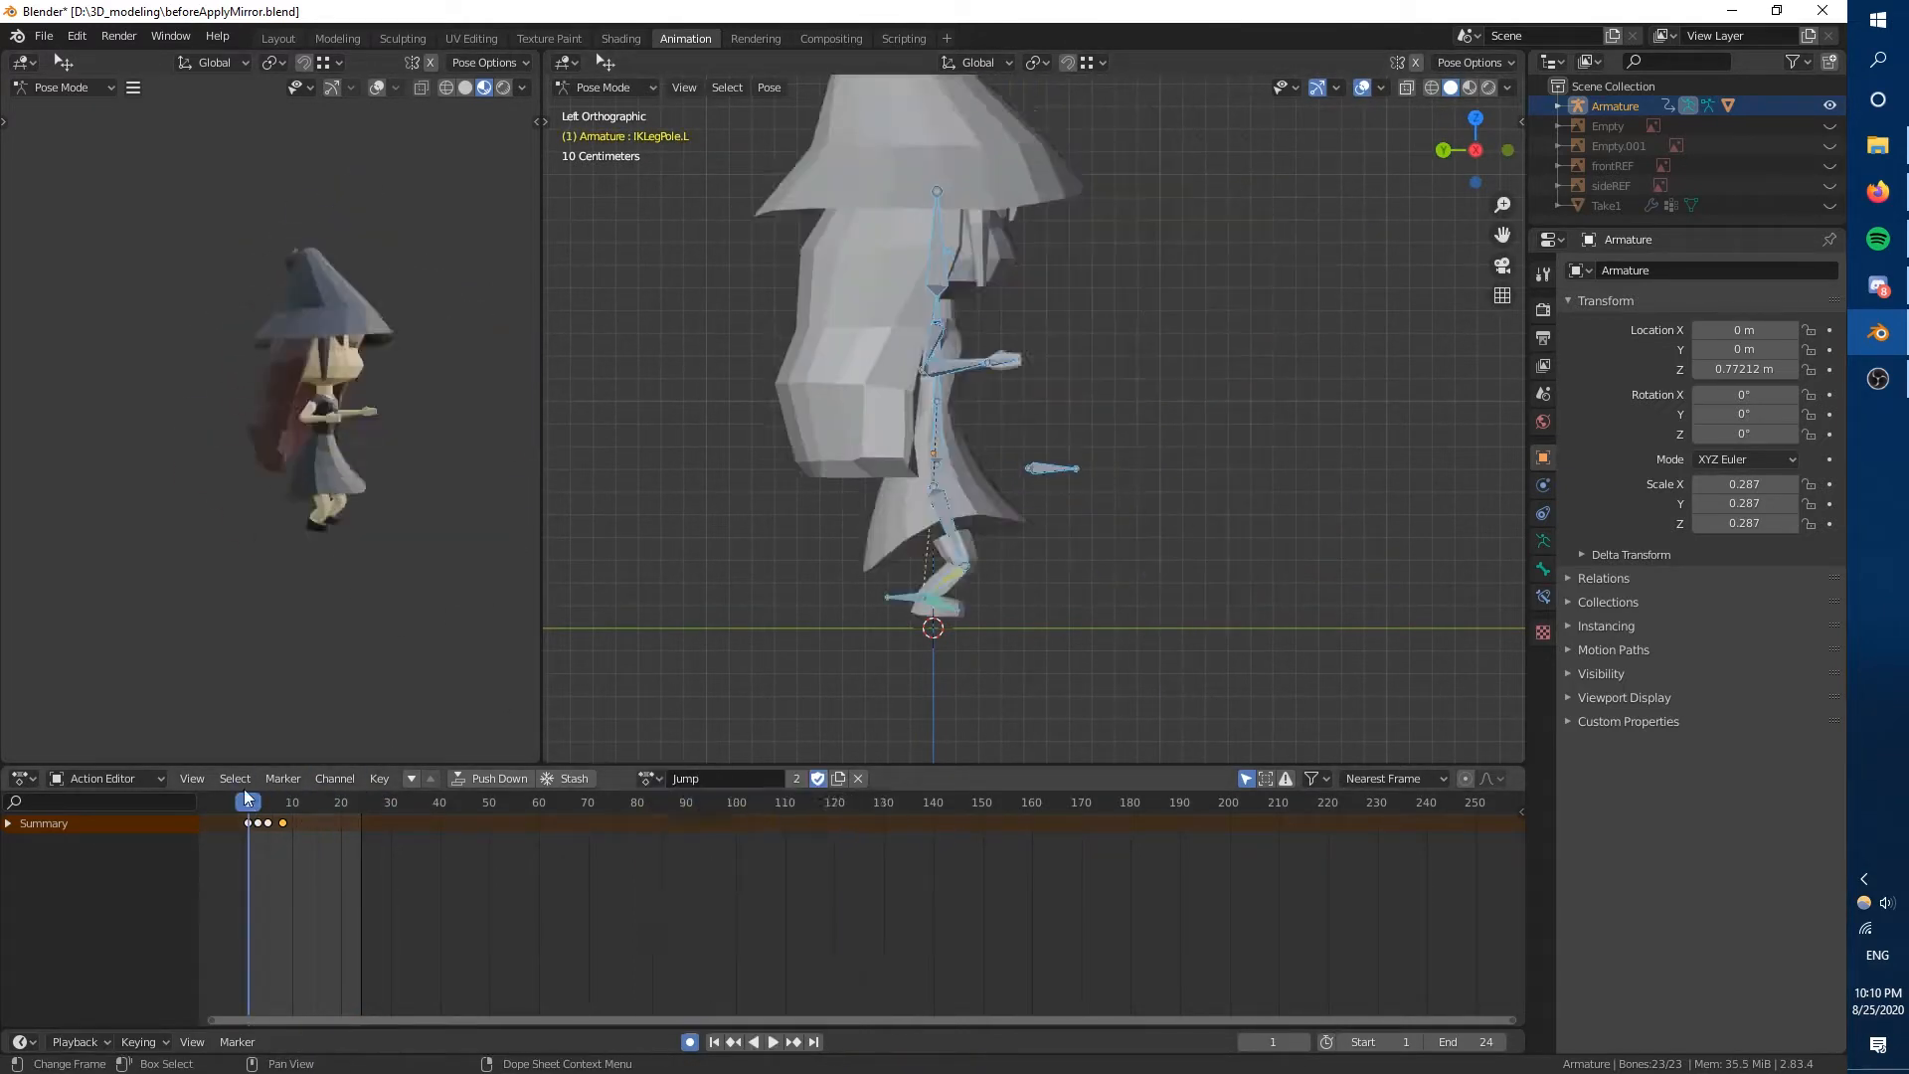
left_click(661, 779)
left_click(711, 804)
At frame 5 of the airJump action, paste the copied pose and rotate the character further into the flip.
key("r")
mouse_move(251, 806)
left_mouse_down()
mouse_move(356, 808)
mouse_move(266, 809)
left_mouse_up()
left_click(766, 635)
key("ctrl+v")
key("r")
left_click(814, 551)
Examine the UpperLeg.R bone up close at frame 5, then play the airJump animation from its first frame.
middle_click_drag(785, 487, 822, 509)
scroll(821, 509, "up", 2)
left_click(880, 370)
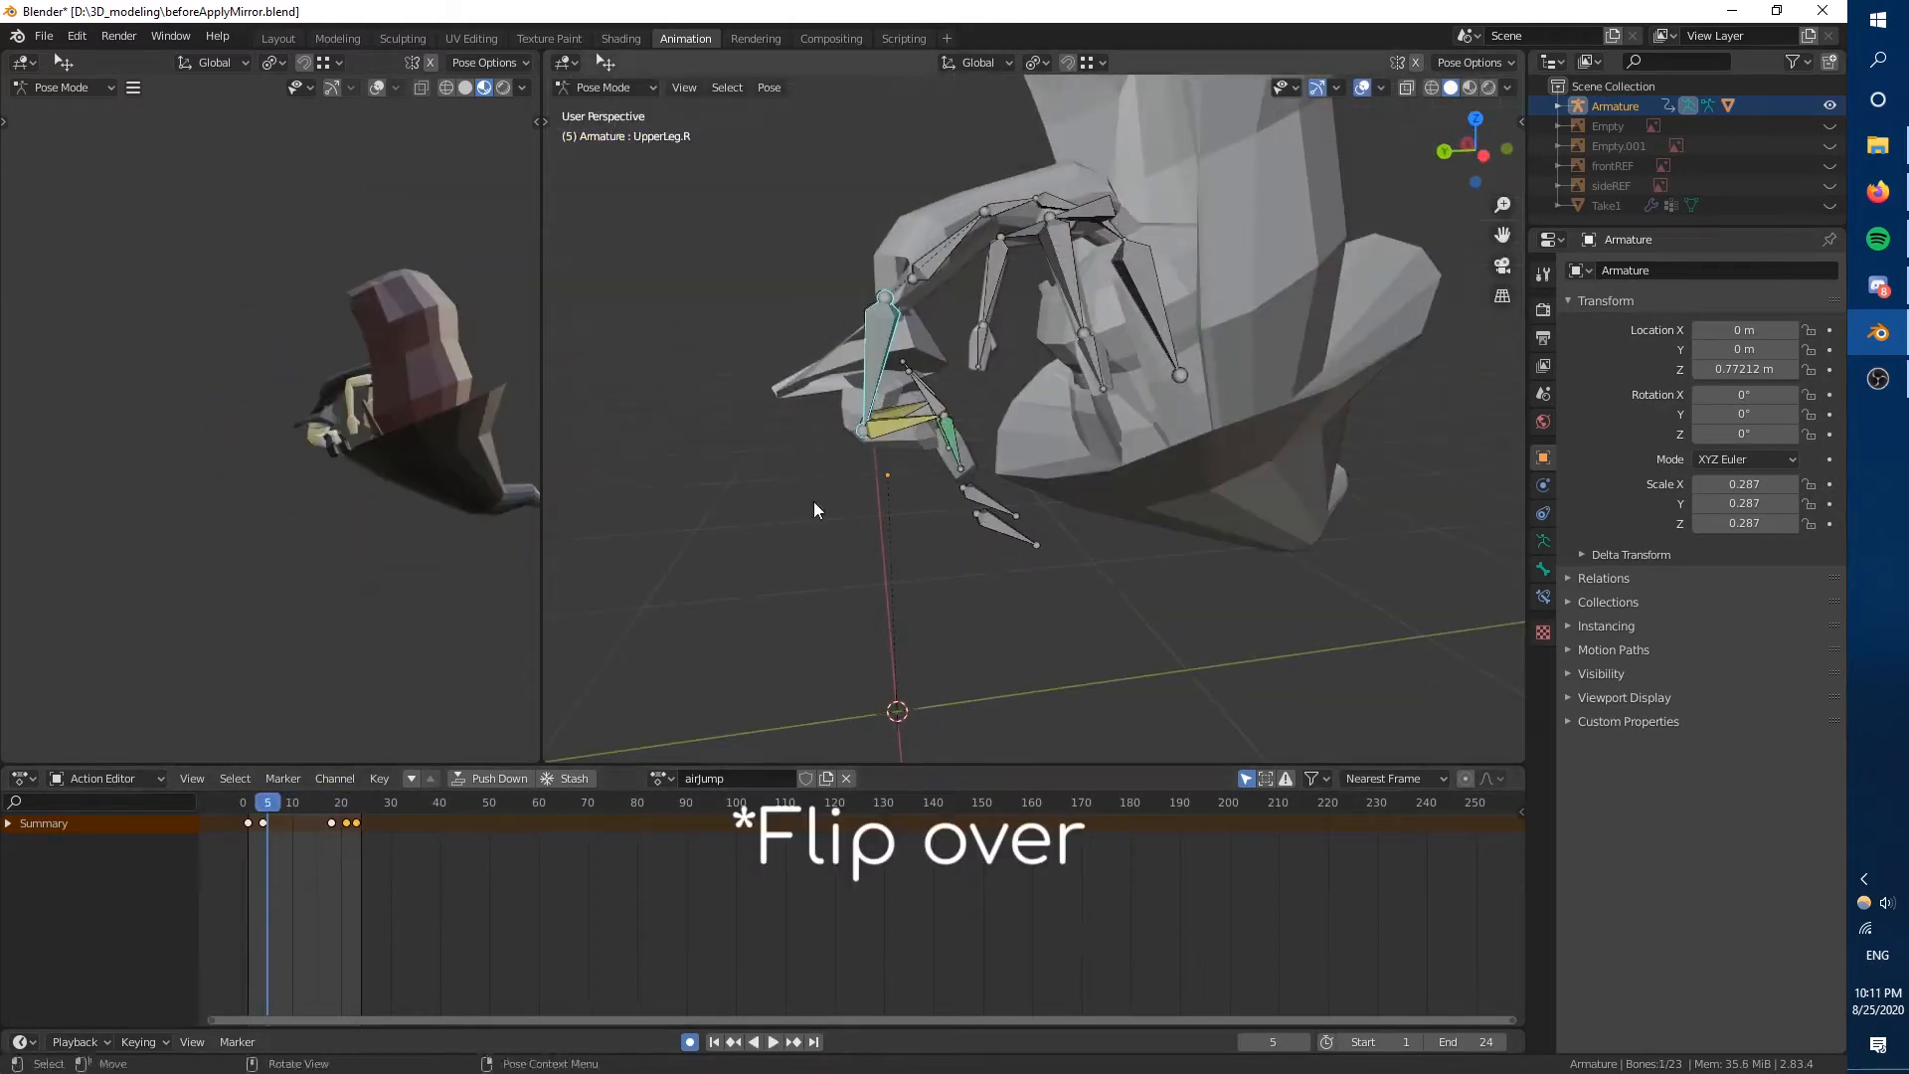
right_click(819, 438)
key("ctrl+KP_3")
left_click(882, 365)
left_click_drag(294, 807, 356, 810)
left_click(249, 807)
key("space")
key("space")
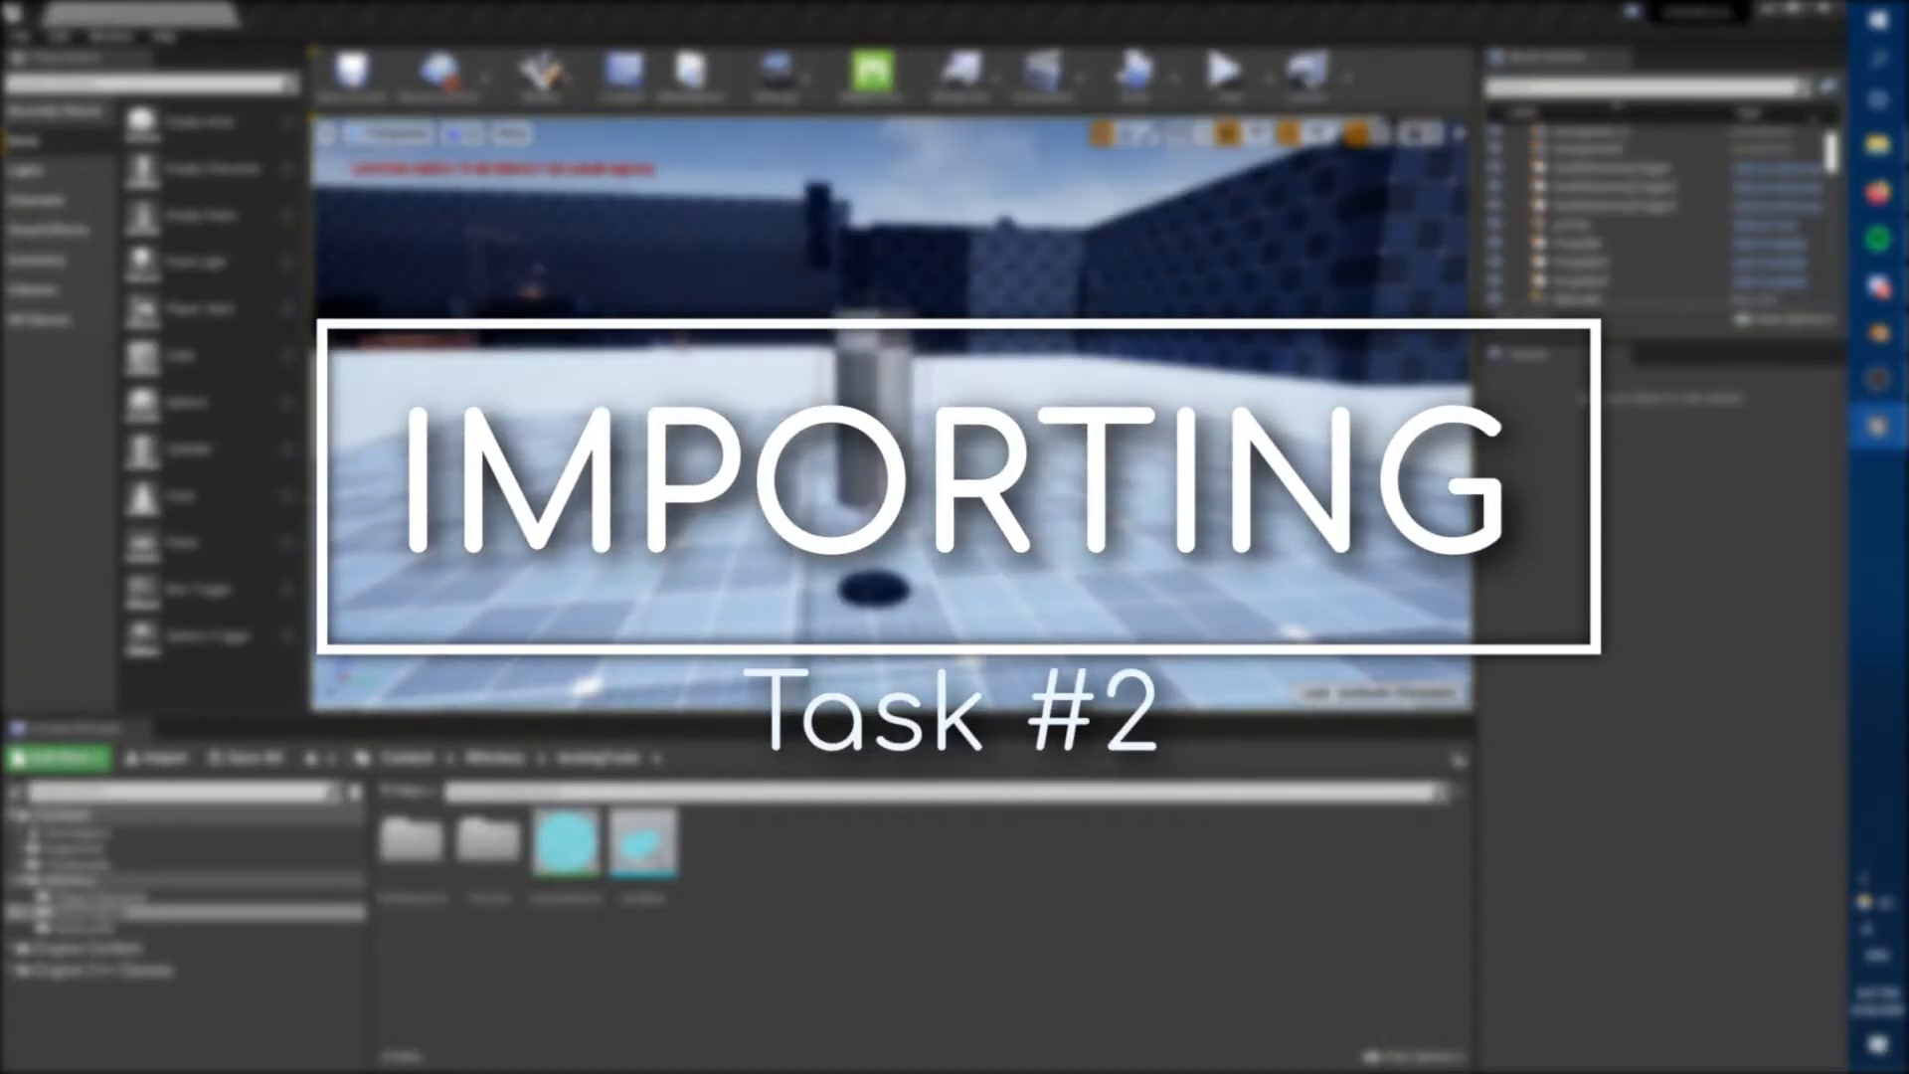
In Unreal Editor, play-test the testStudio level, then stop it and select the pcTest actor.
left_click(220, 764)
left_click(1229, 76)
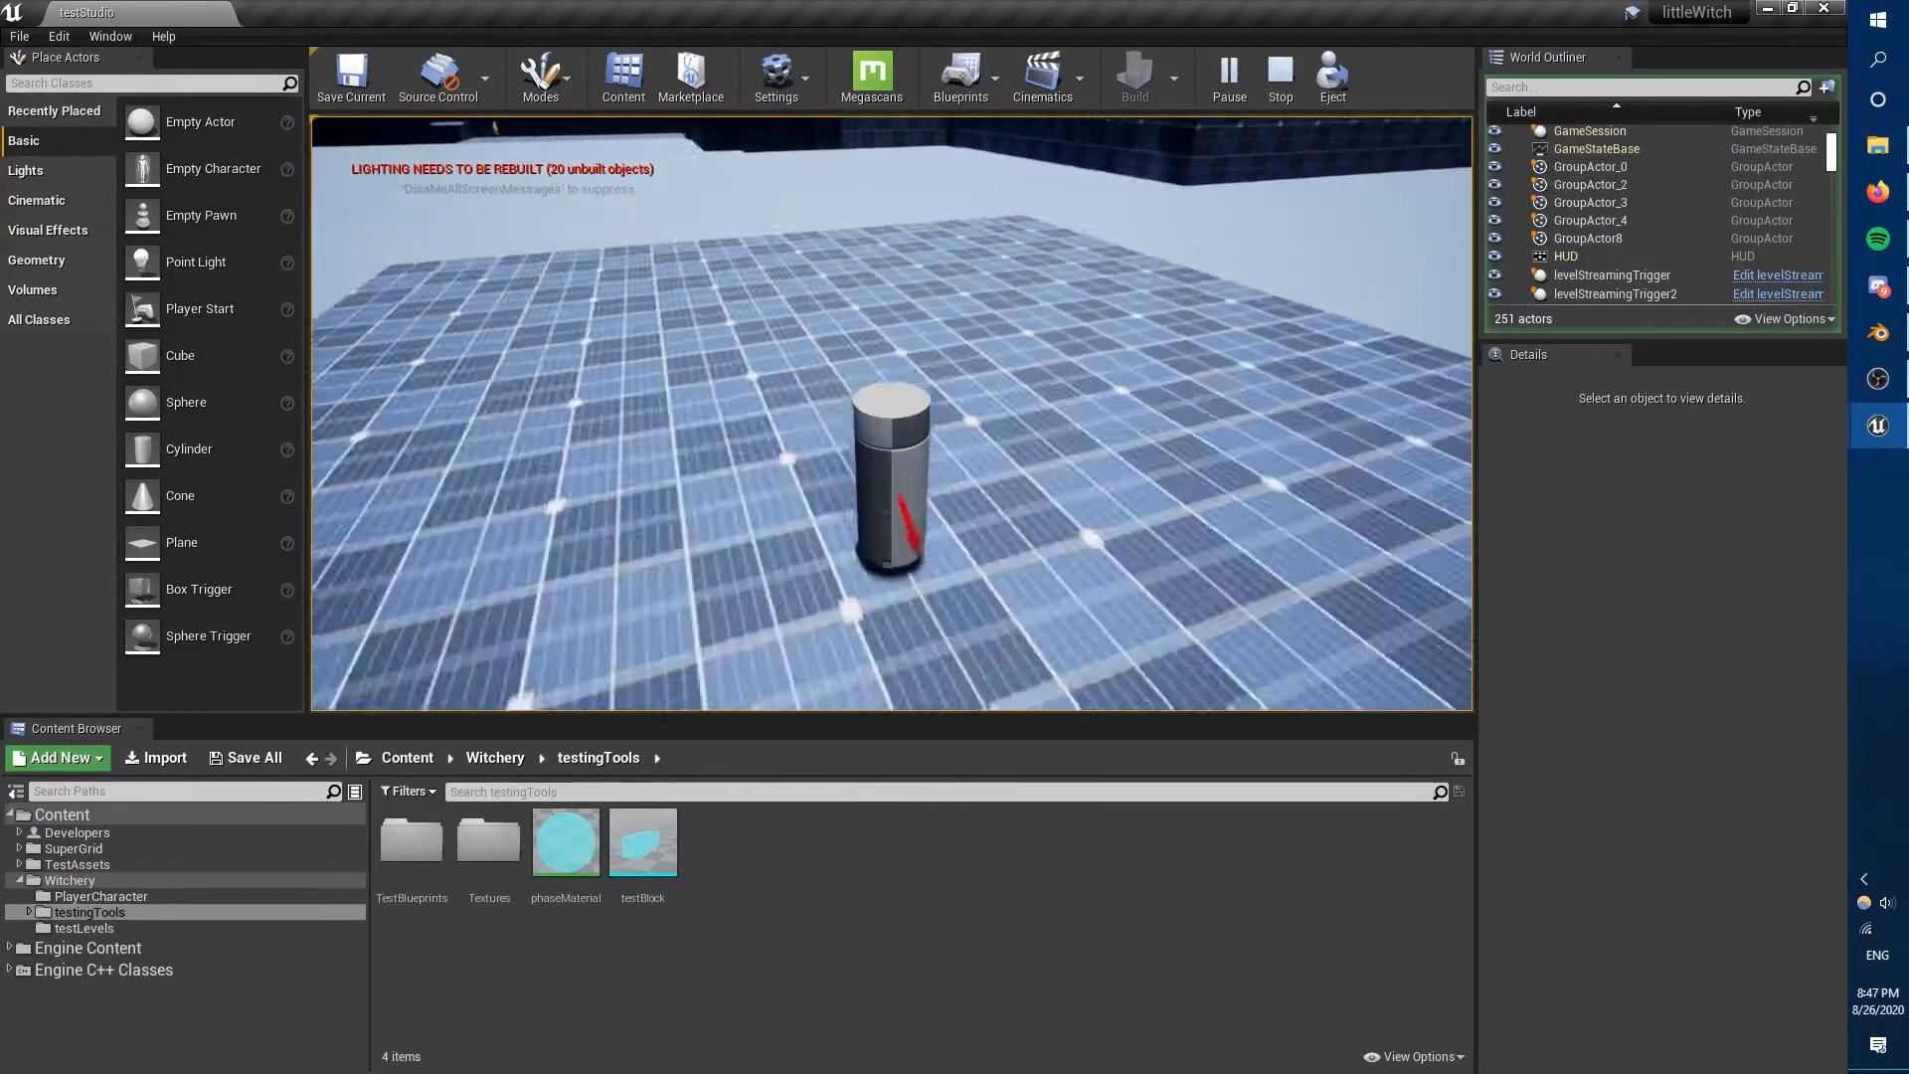
key("Escape")
right_click_drag(865, 439, 925, 458)
left_click(865, 439)
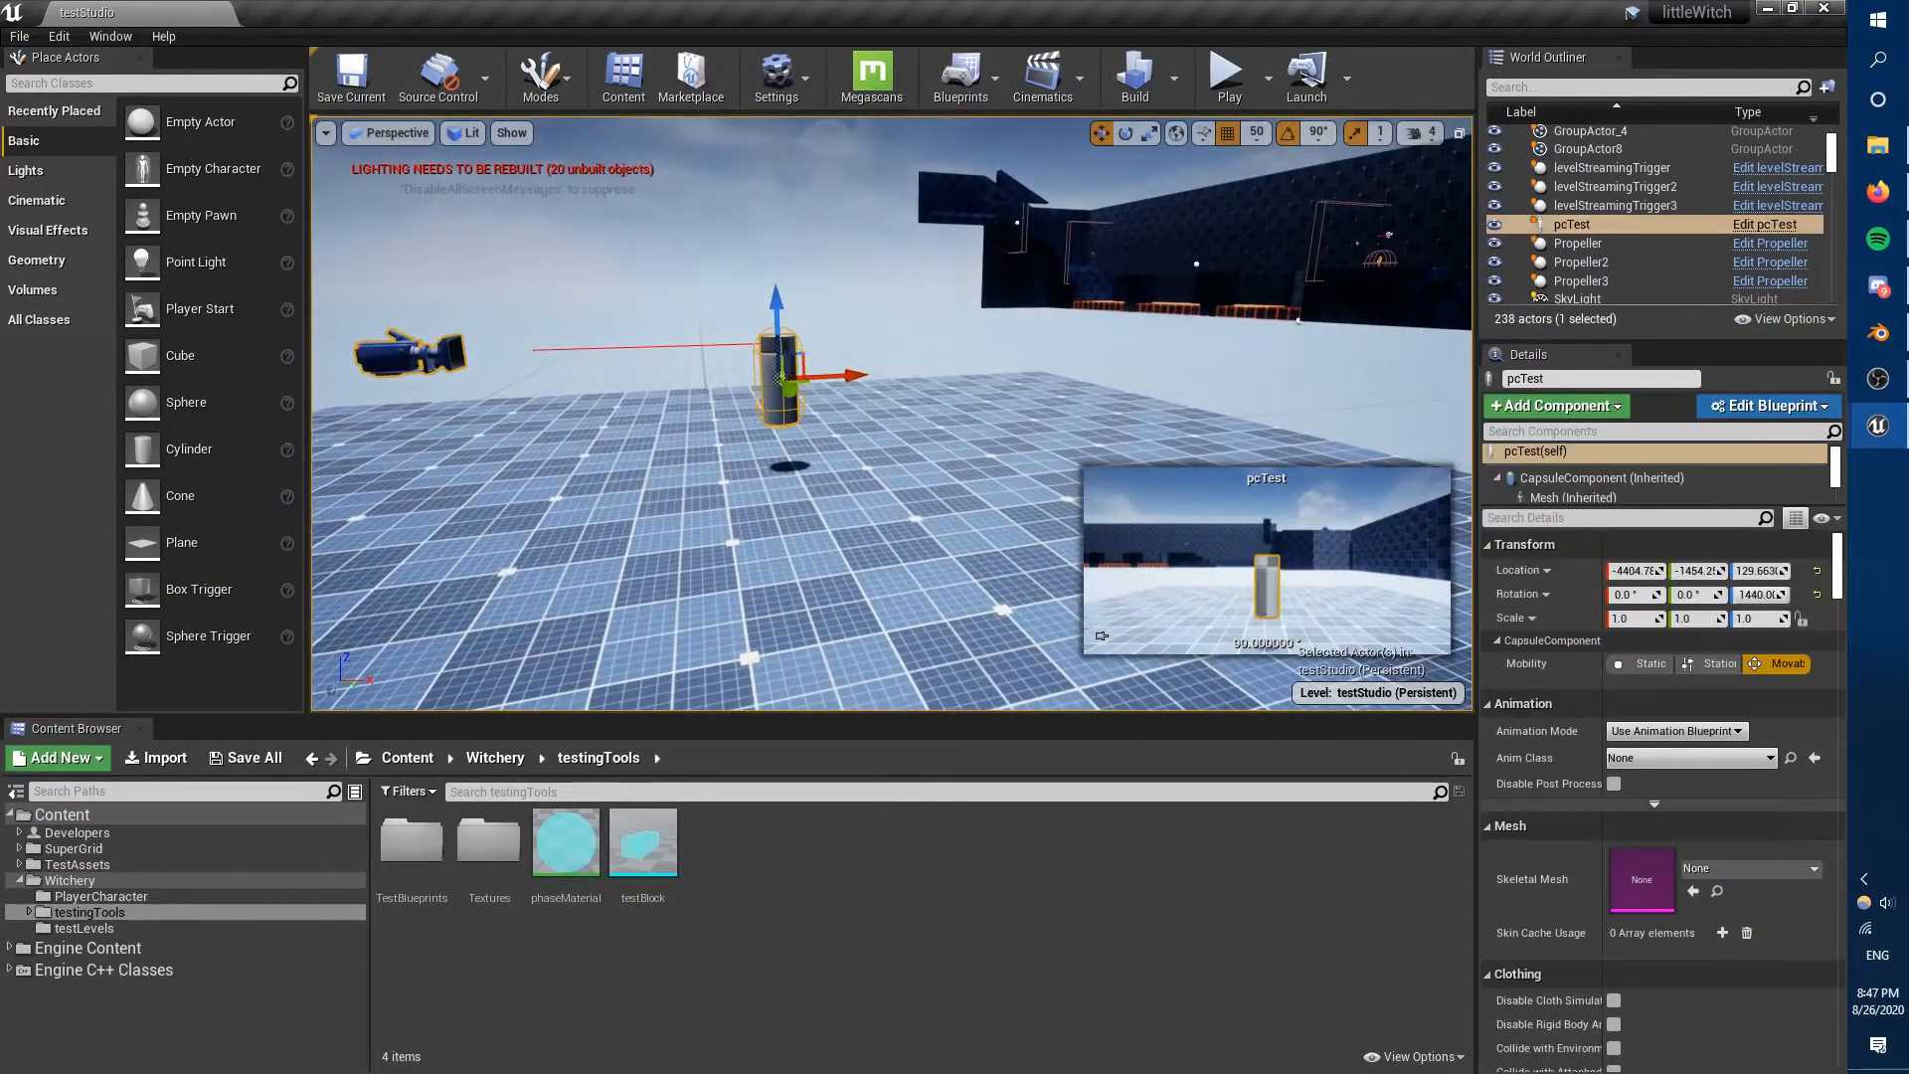
Create a folder named Models inside the PlayerCharacter folder.
left_click(100, 896)
right_click(628, 953)
left_click(686, 282)
type("Models")
key("Return")
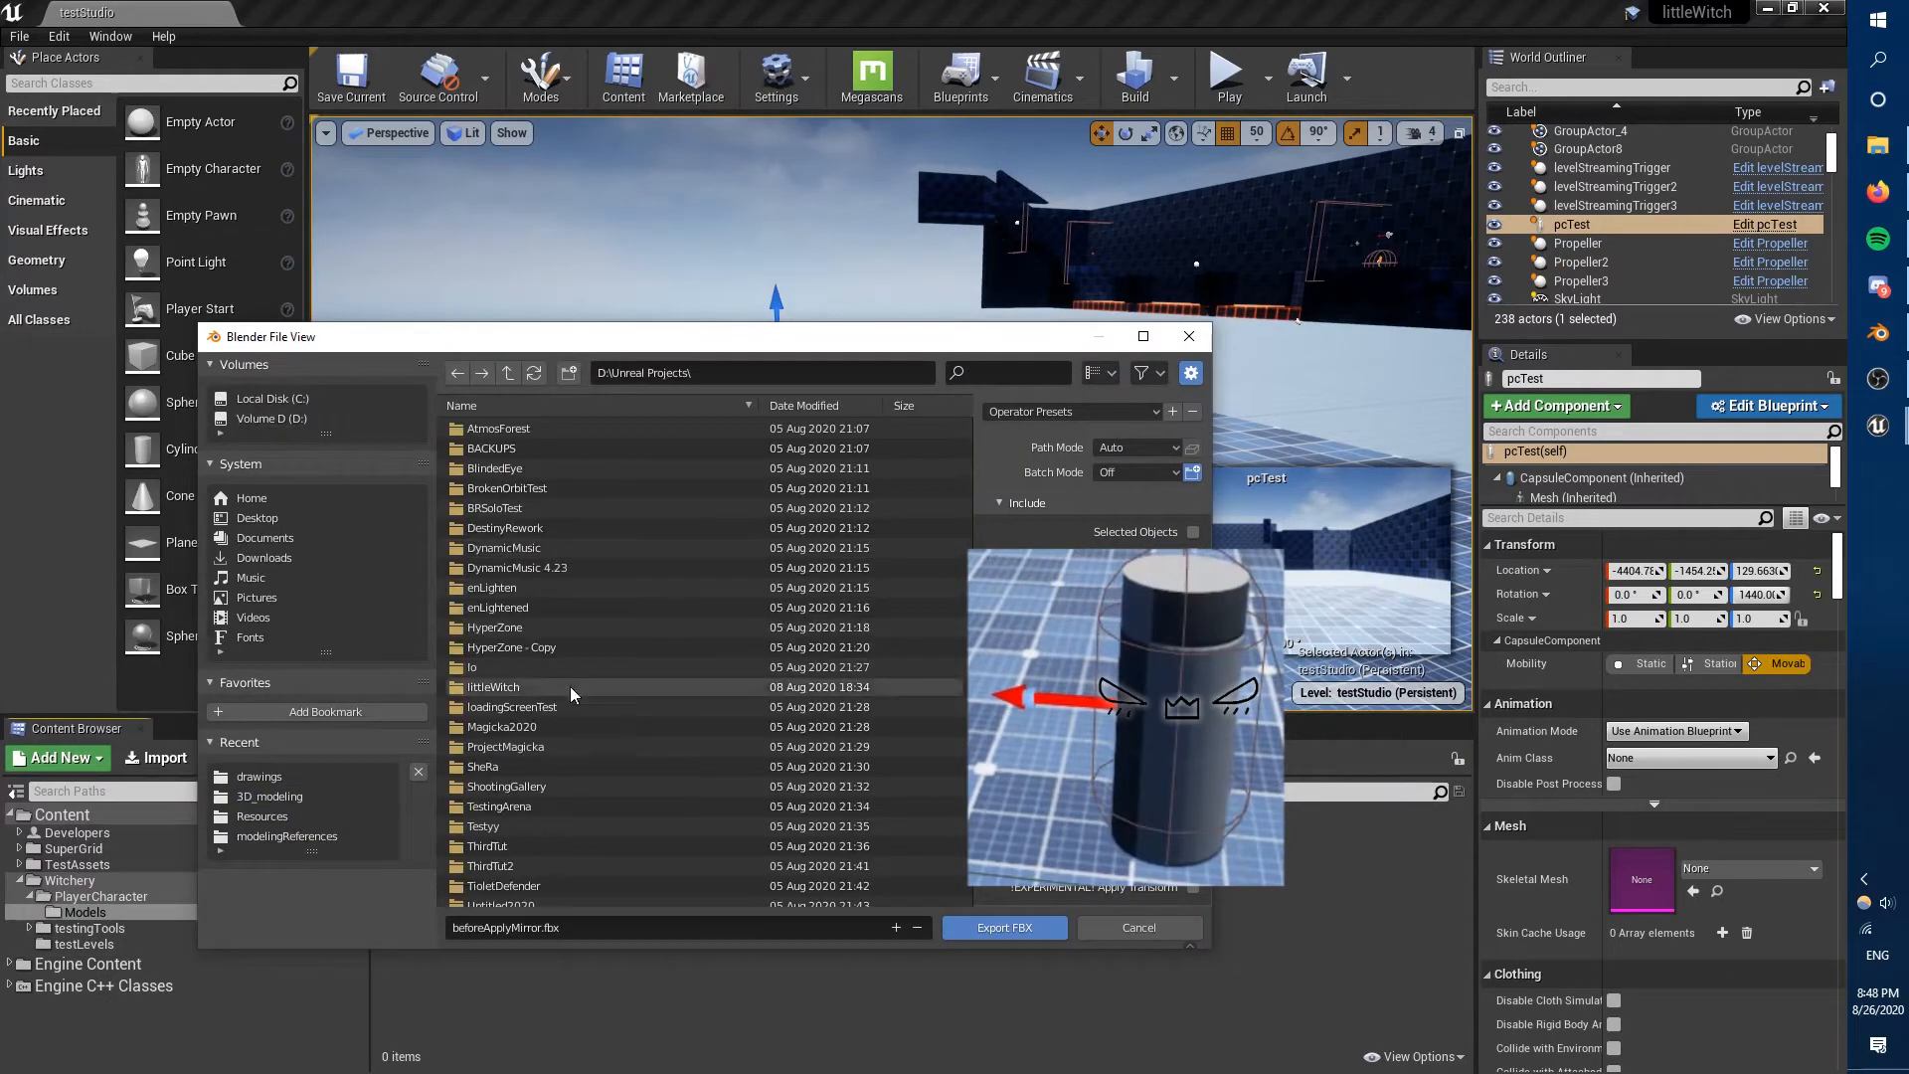
Export the witch from Blender as cassy1.fbx into the littleWitch project's Resources, Models, Pass1 folder.
left_click(455, 374)
double_click(575, 426)
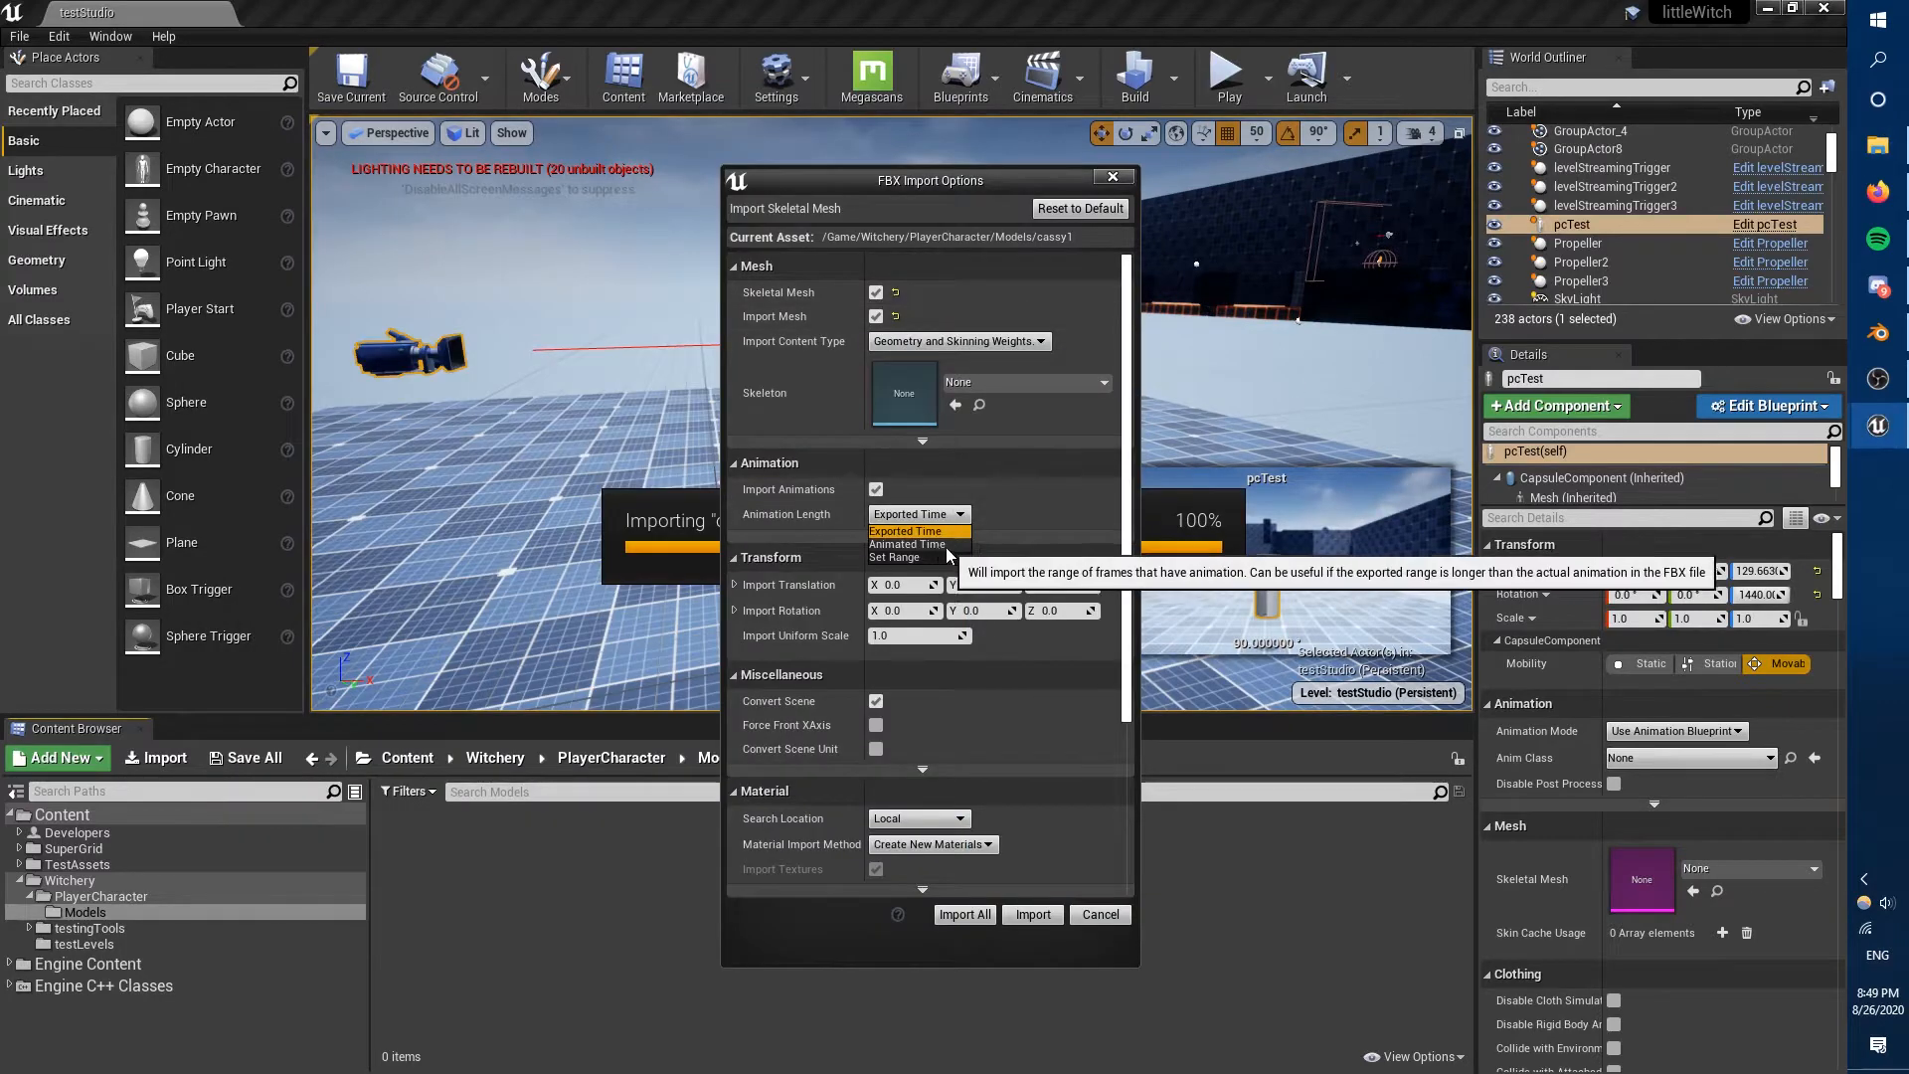
Import cassy1.fbx into Unreal's Models folder as a skeletal mesh with animations and Animation Length set to Animated Time.
left_click(919, 544)
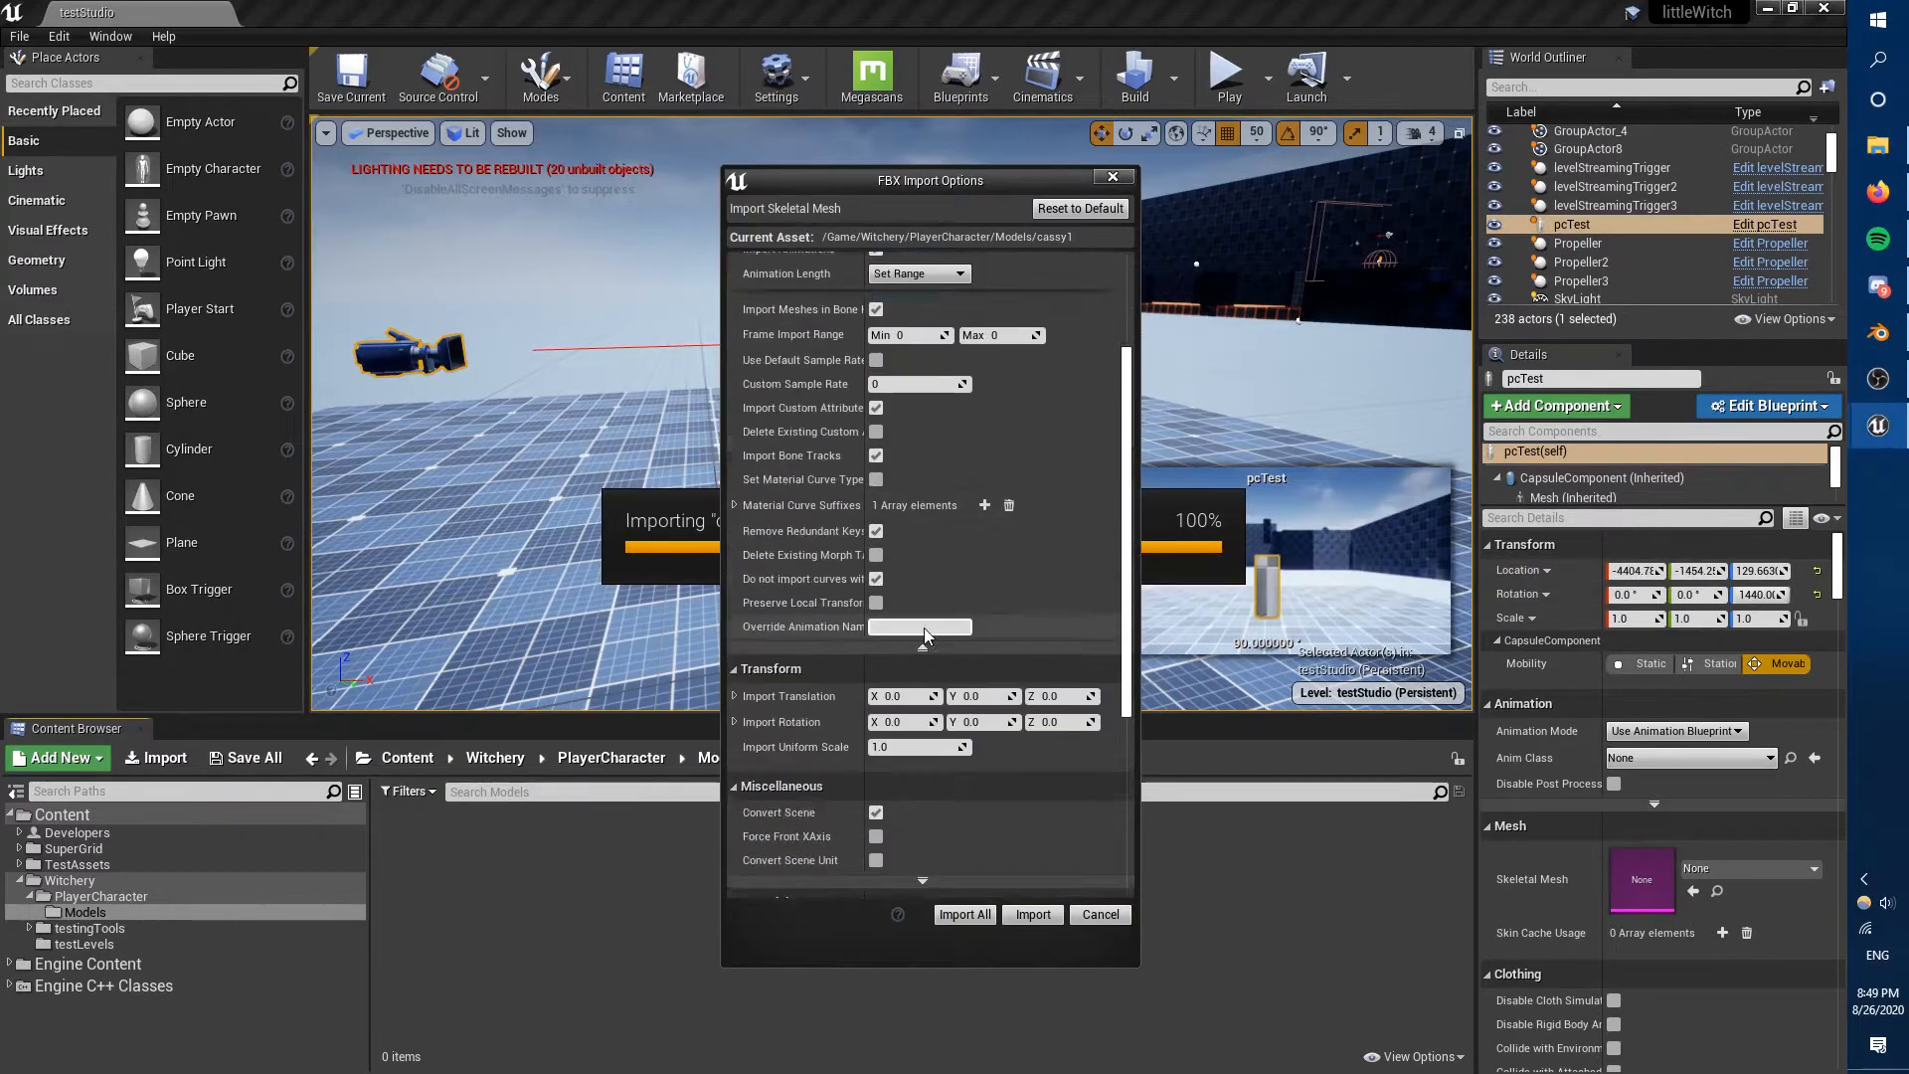
scroll(925, 556, "down", 5)
left_click(933, 672)
left_click(948, 702)
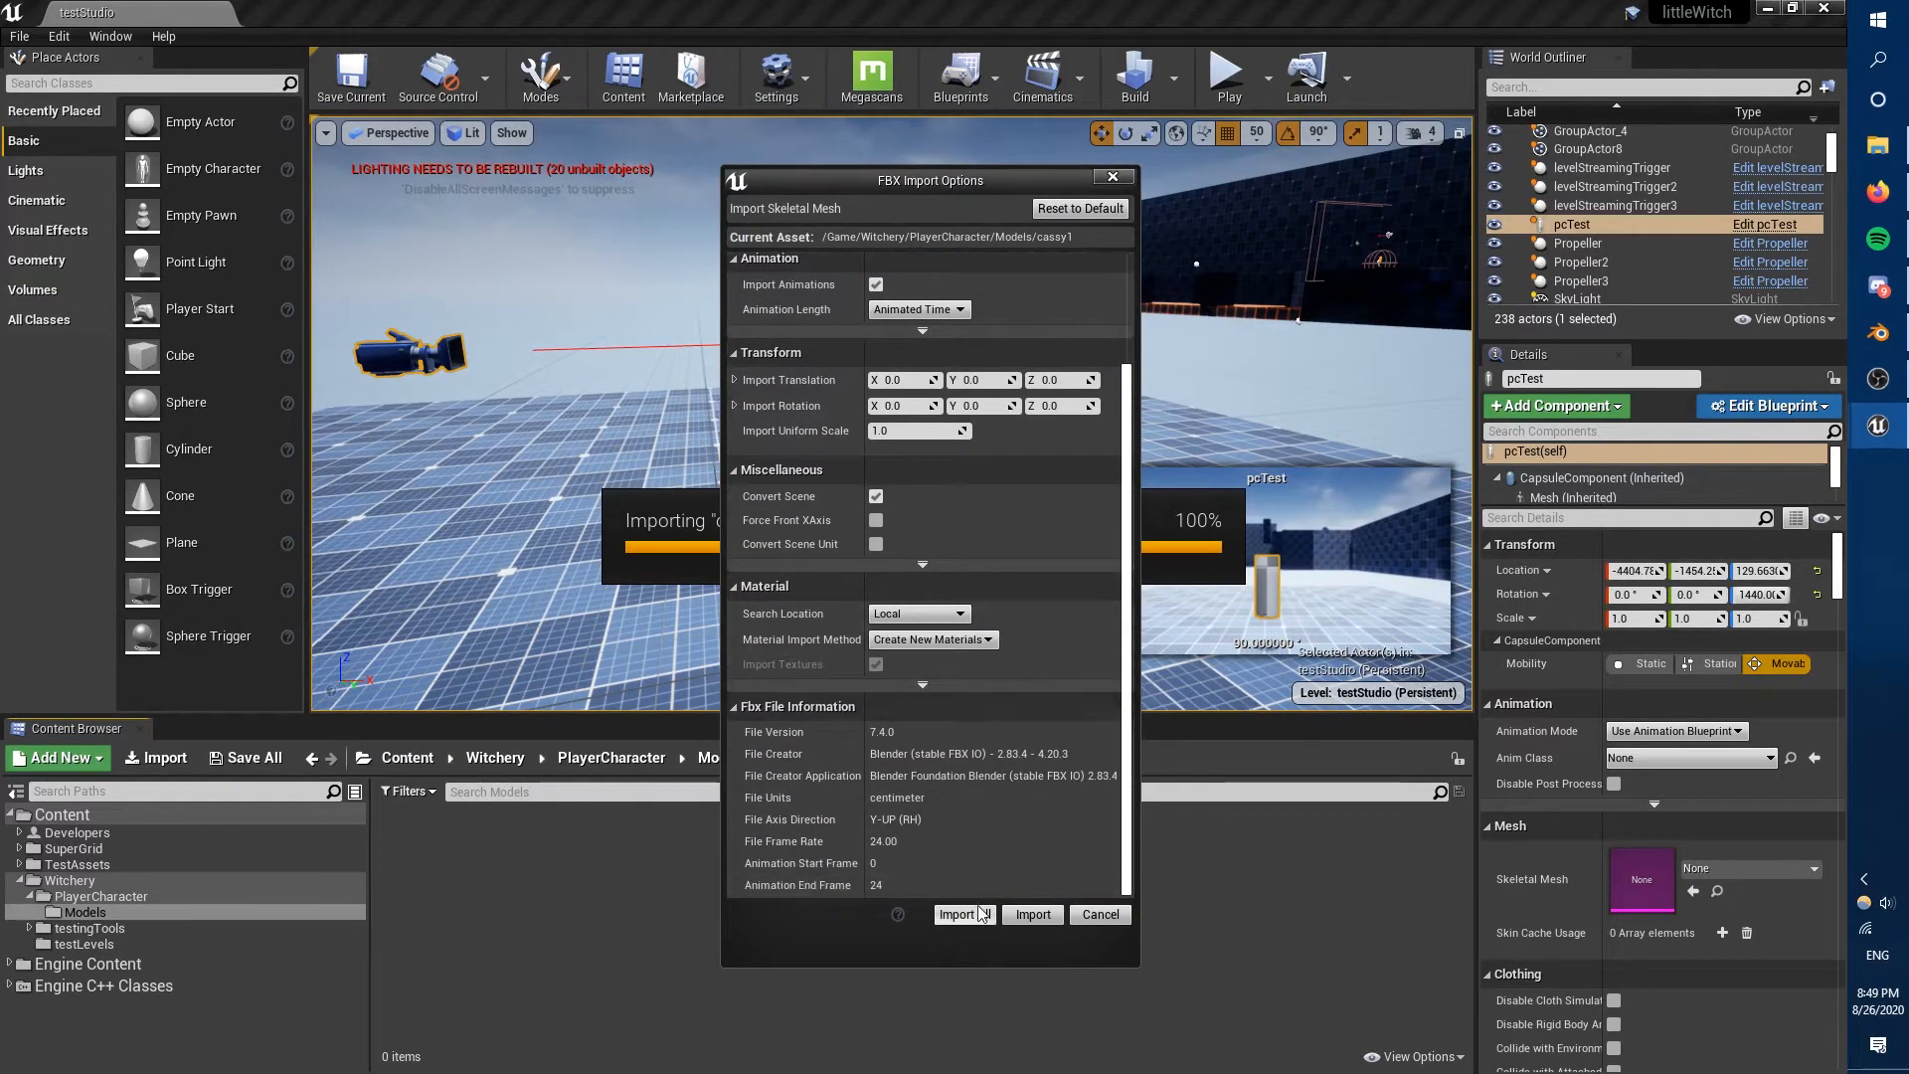
left_click(1033, 914)
left_click(1144, 623)
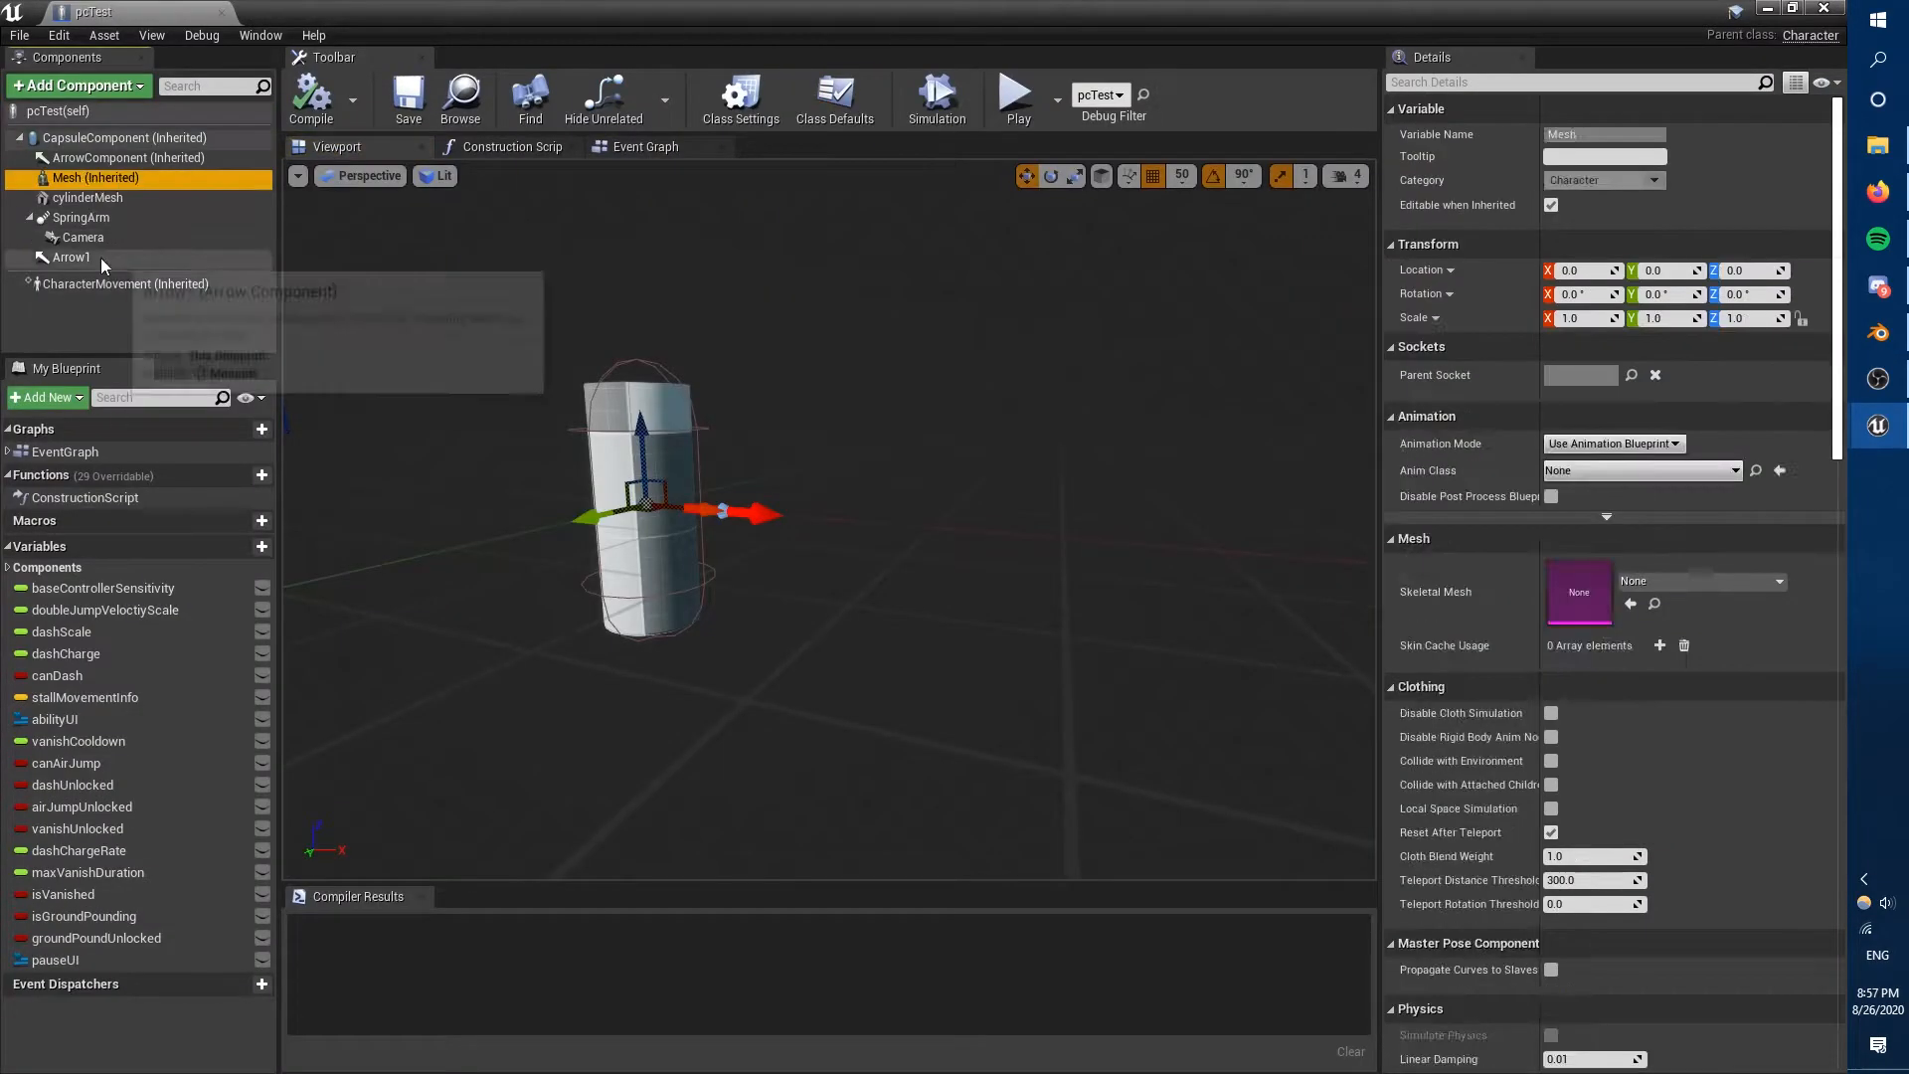
Look through the details of the inherited Mesh component in the pcTest blueprint.
scroll(1842, 689, "down", 10)
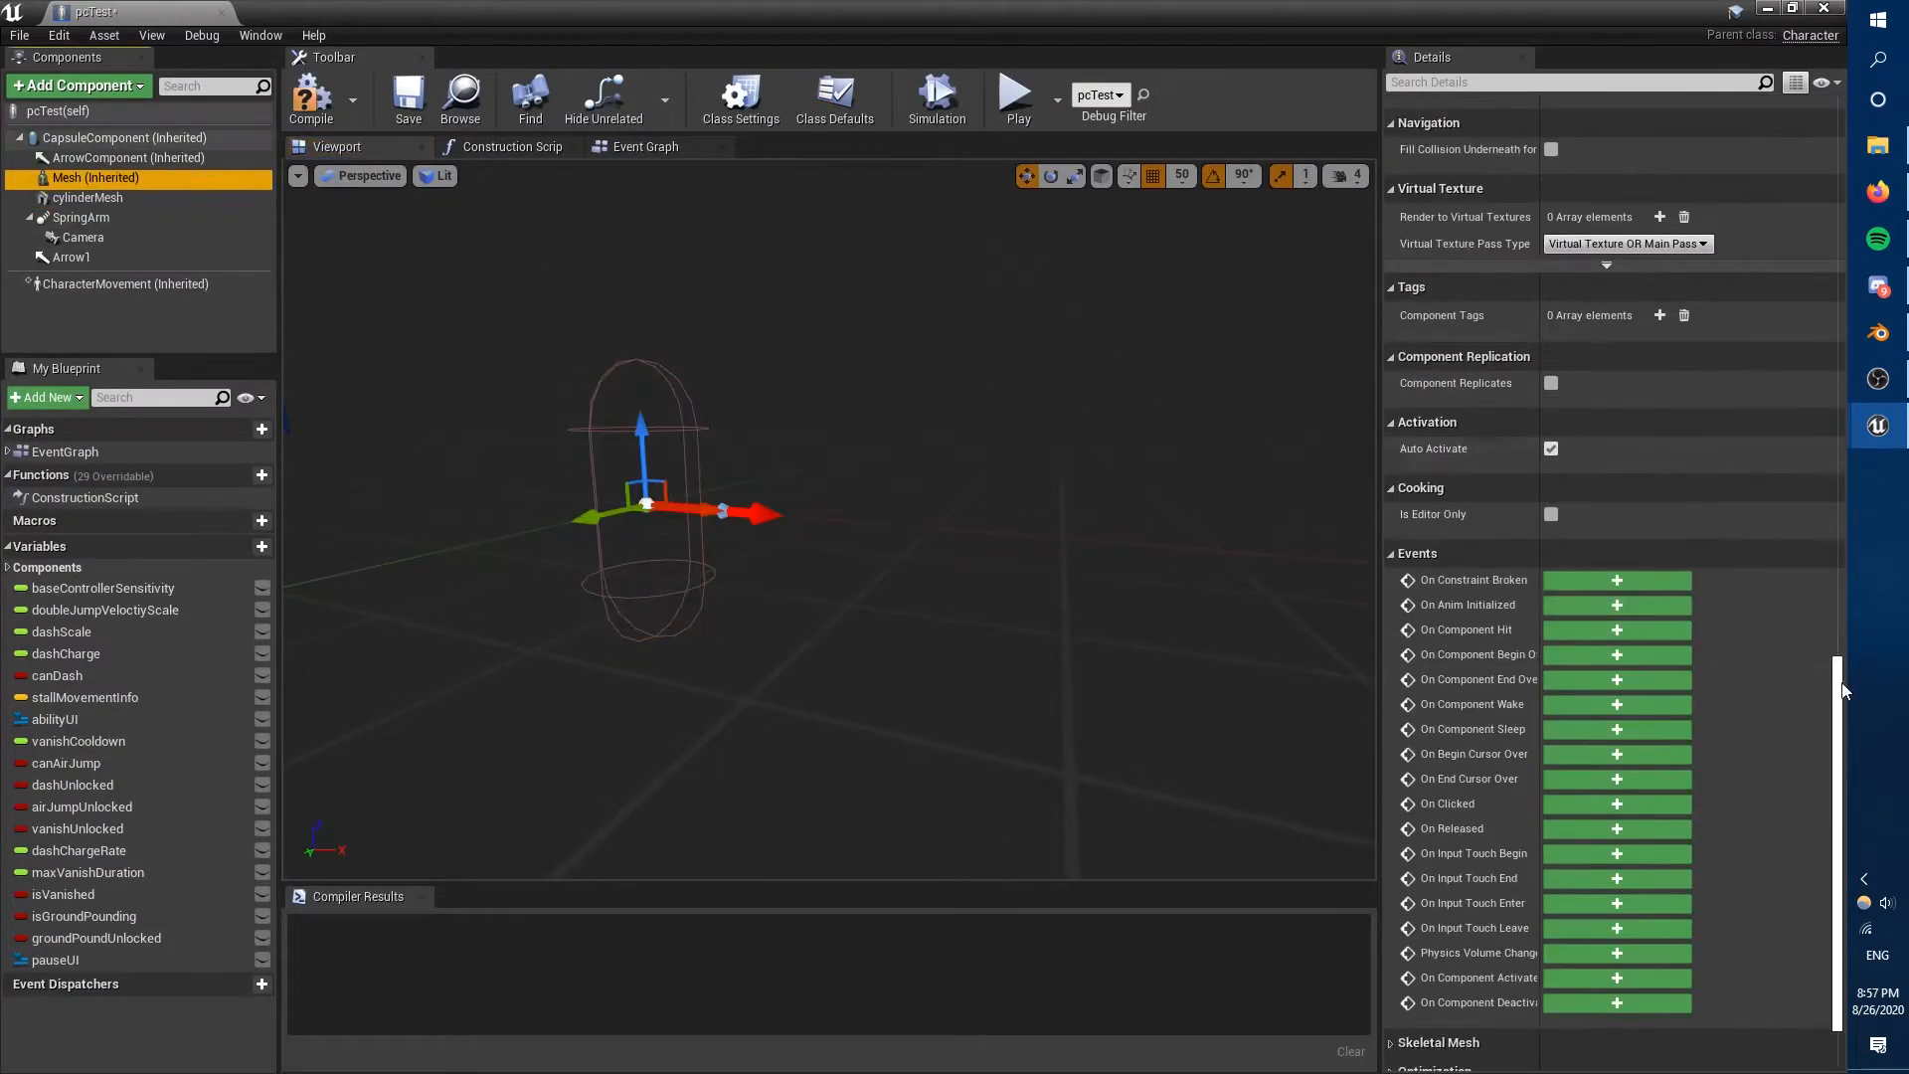
left_click_drag(1843, 691, 1843, 131)
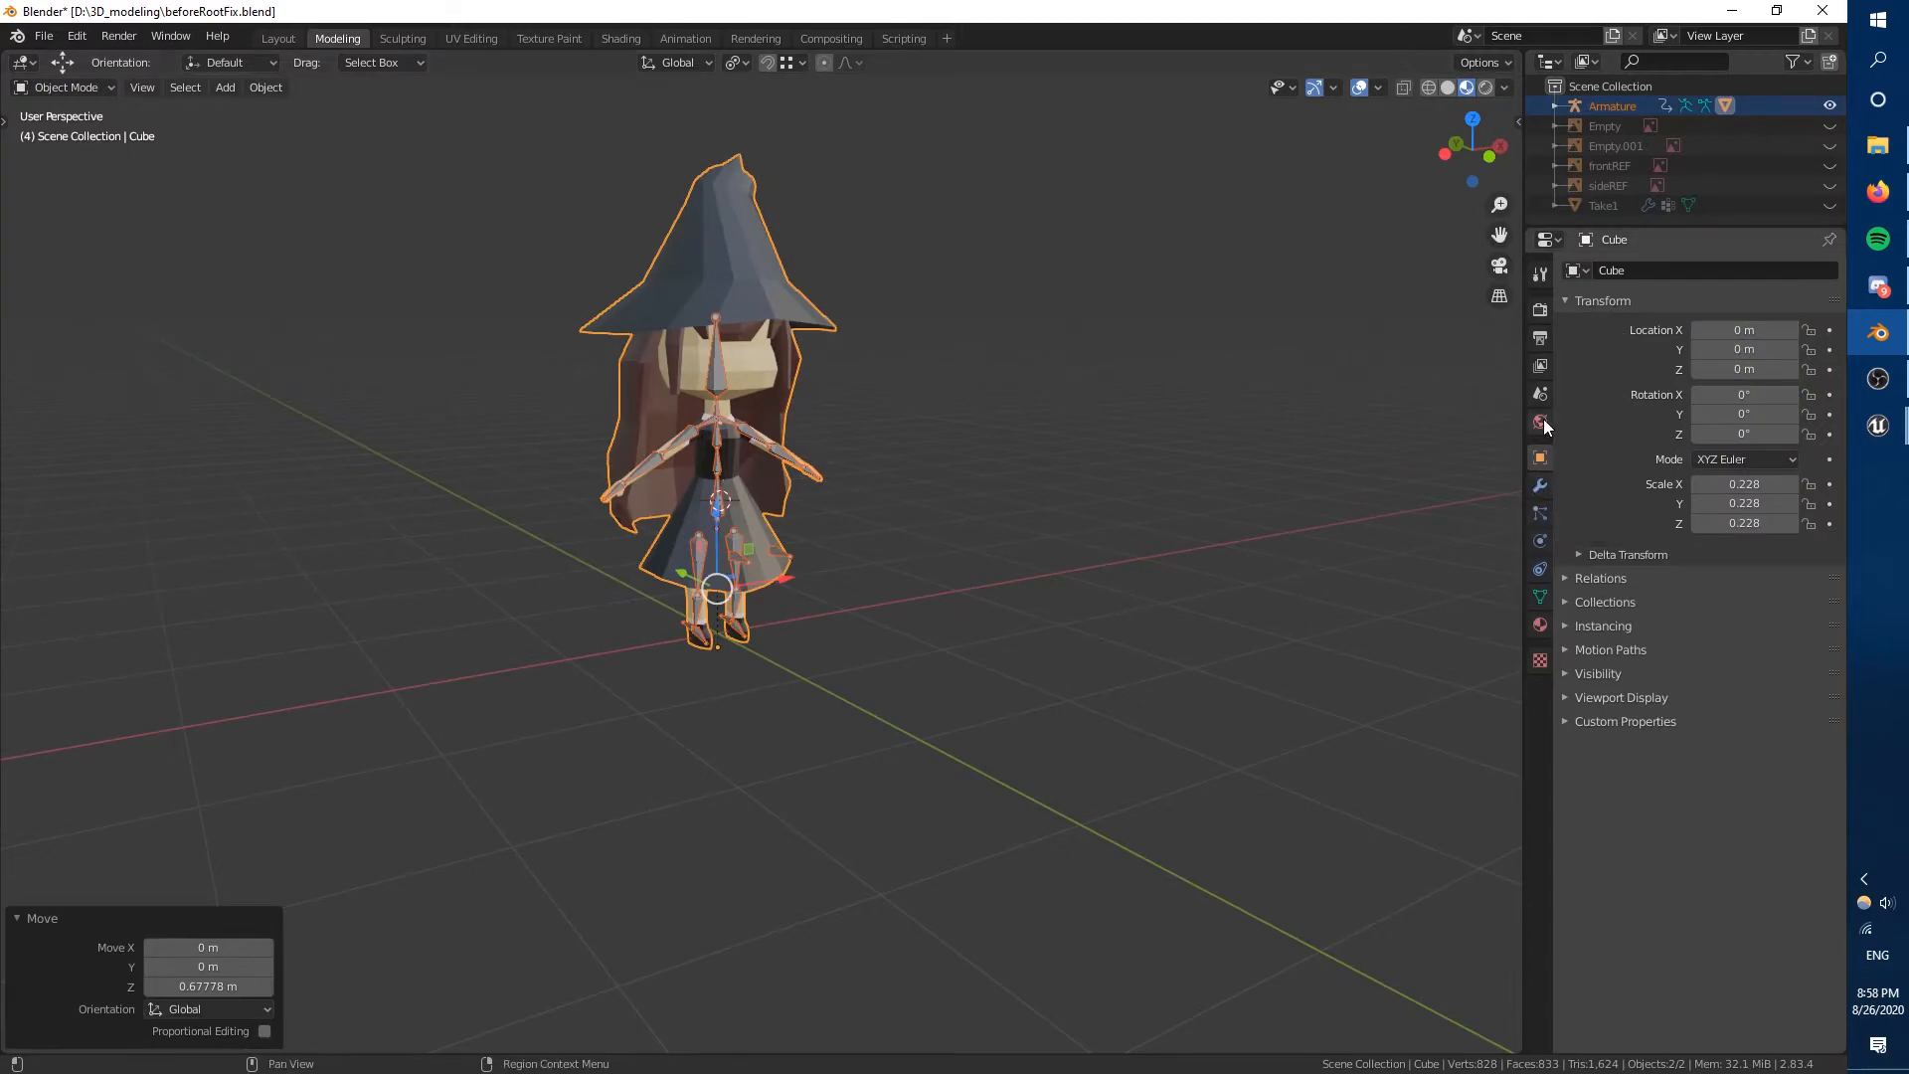
left_click(1541, 282)
left_click(1539, 481)
left_click(1539, 462)
middle_click_drag(1342, 455, 1224, 493)
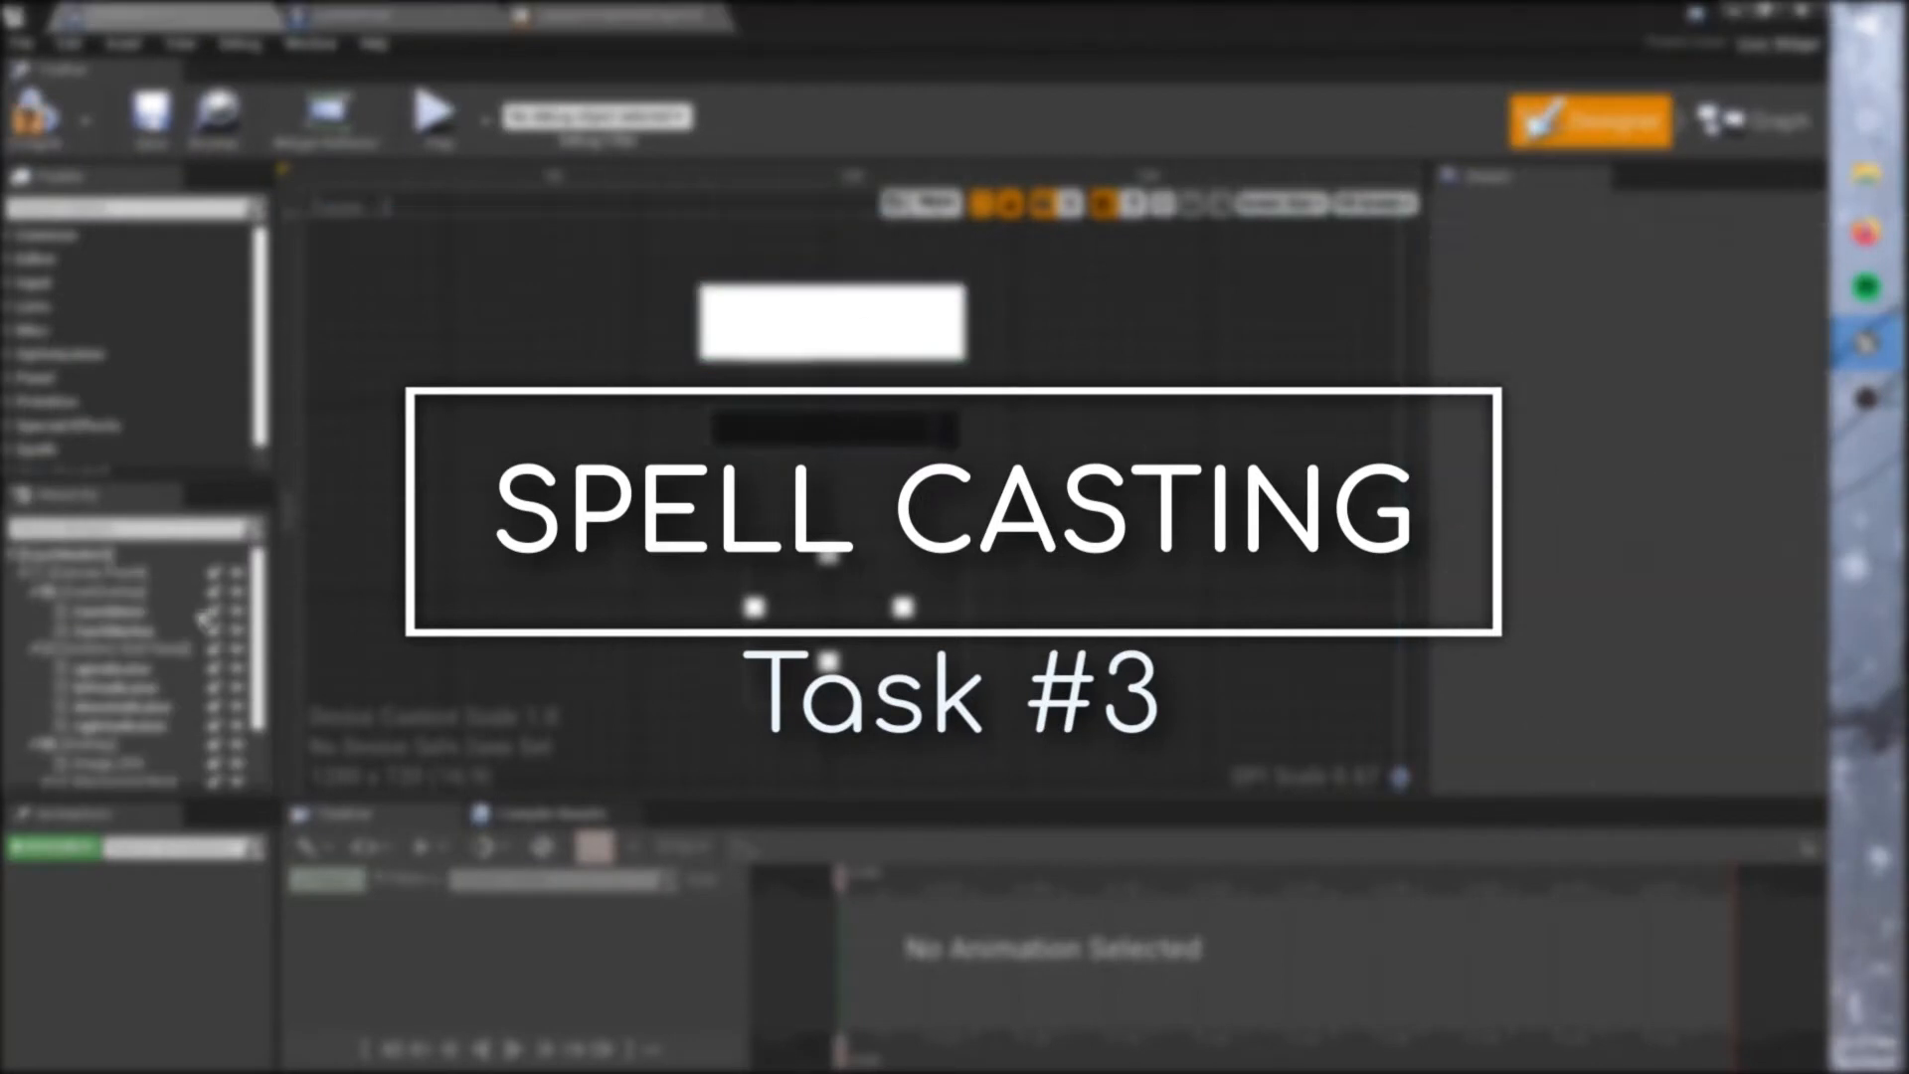
Look over the cast meter, cast marker, direction indicator and arrow widgets of CastModeUI and its event graph.
left_click(113, 630)
left_click(110, 612)
left_click(113, 670)
left_click(115, 687)
left_click(122, 707)
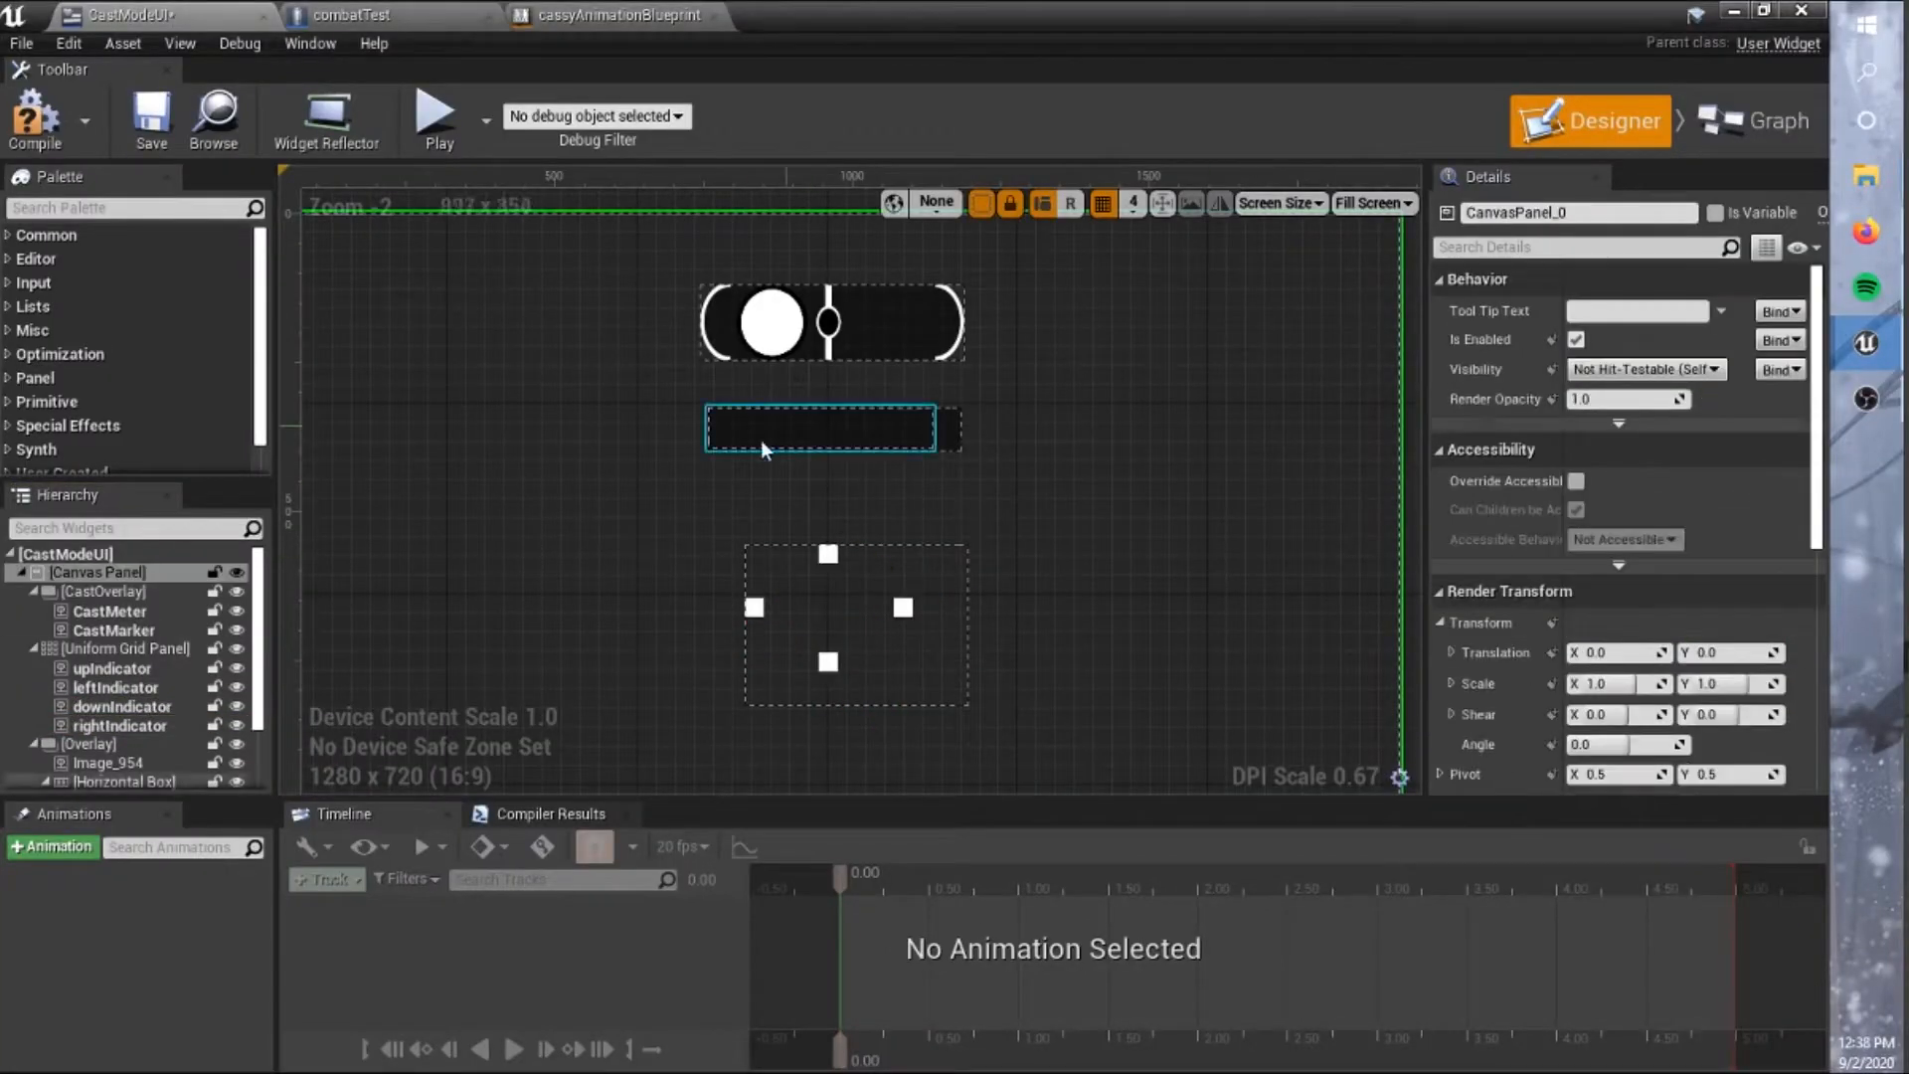
left_click(830, 429)
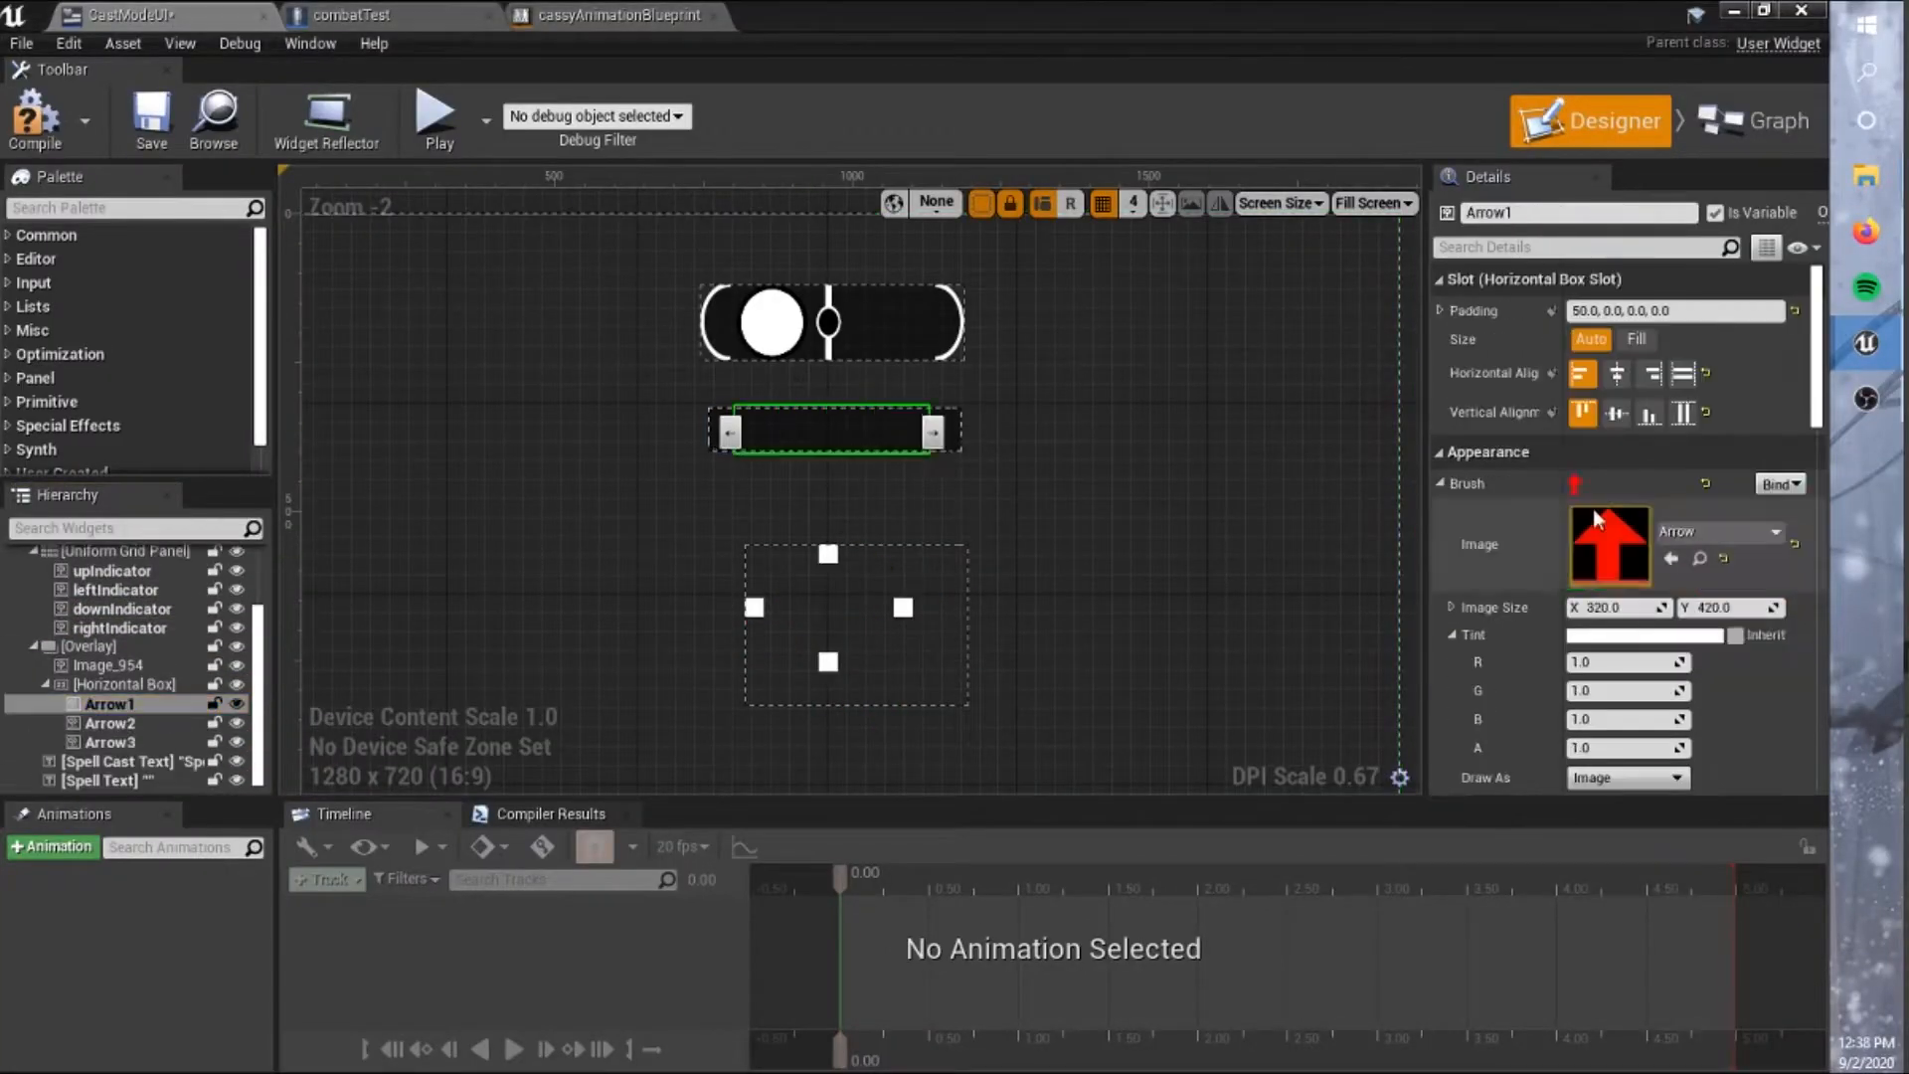
left_click(1750, 136)
right_click_drag(886, 613, 1309, 516)
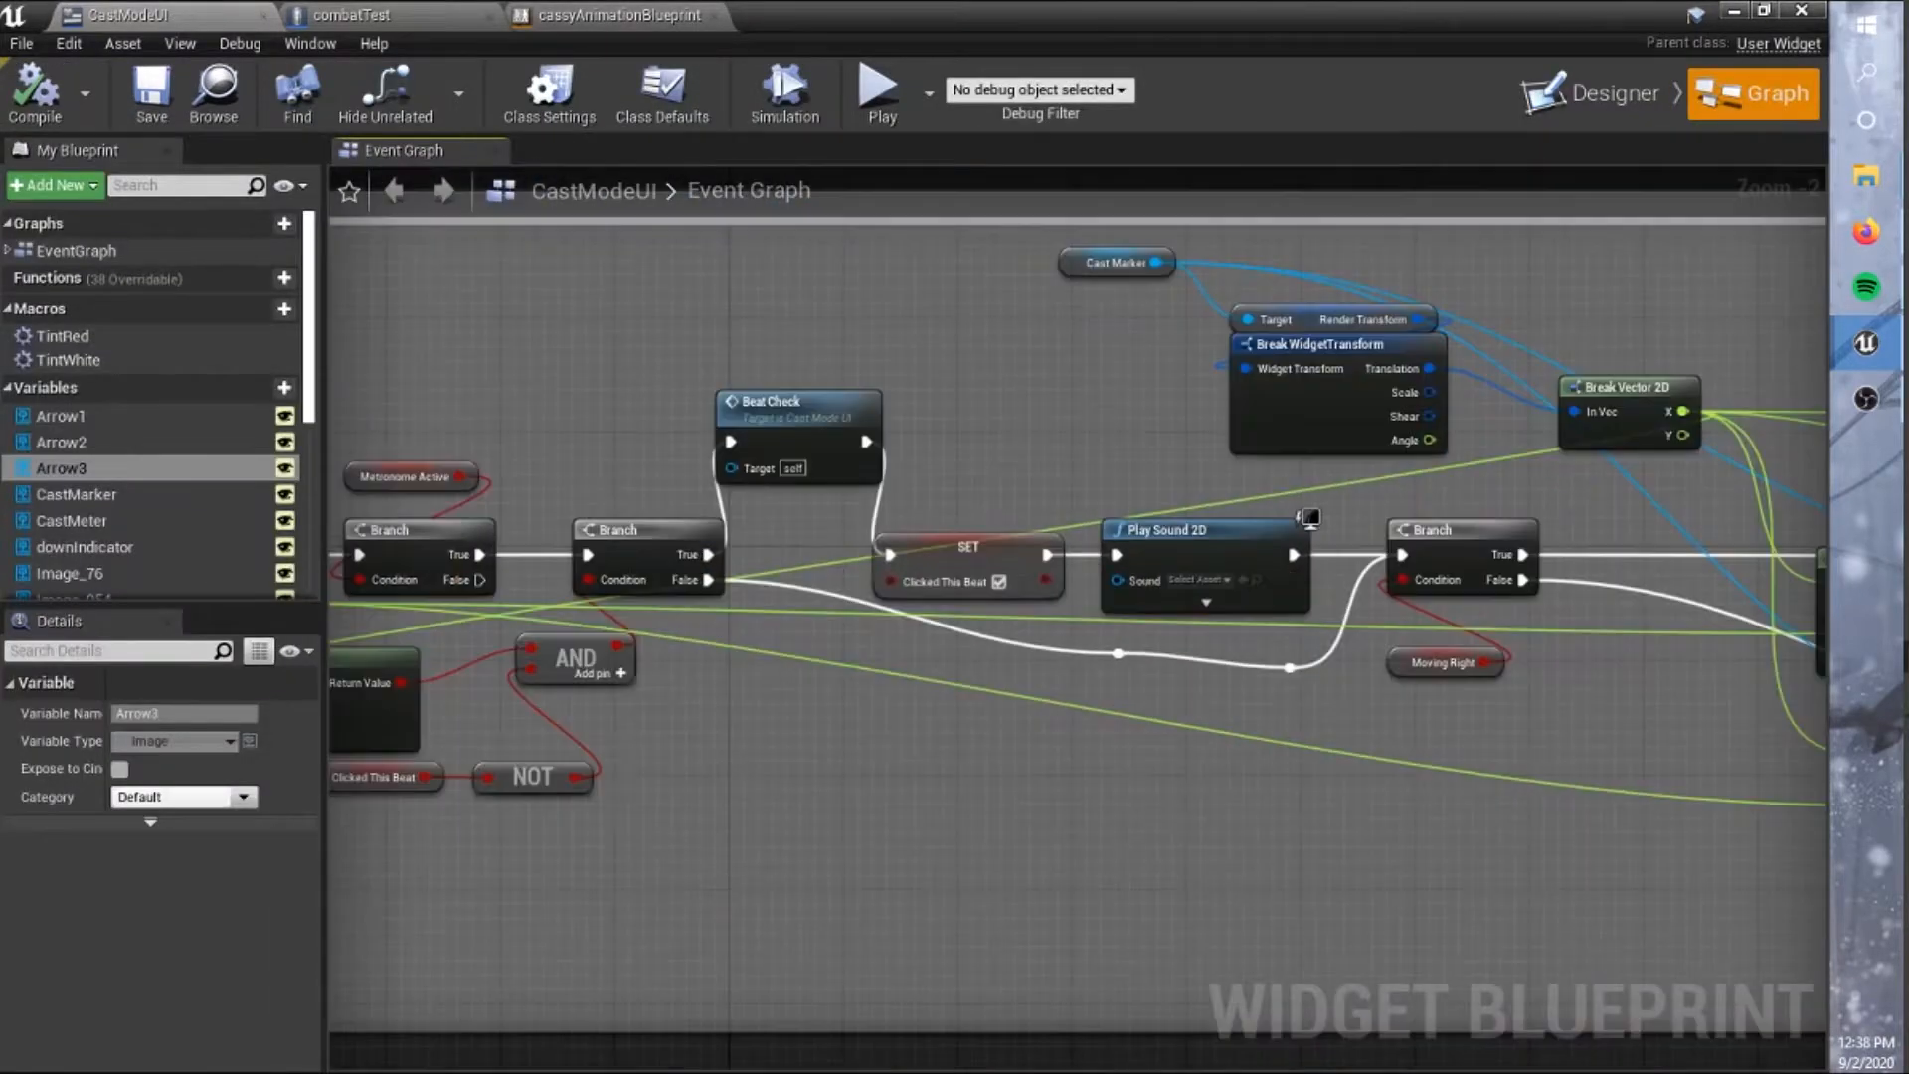
Set the render opacity of Arrow1 in the CastModeUI designer to 1.
left_click(1601, 124)
scroll(1621, 537, "down", 8)
left_click_drag(987, 797, 988, 1040)
left_click(110, 924)
left_click_drag(1821, 640, 1822, 608)
left_click(1621, 555)
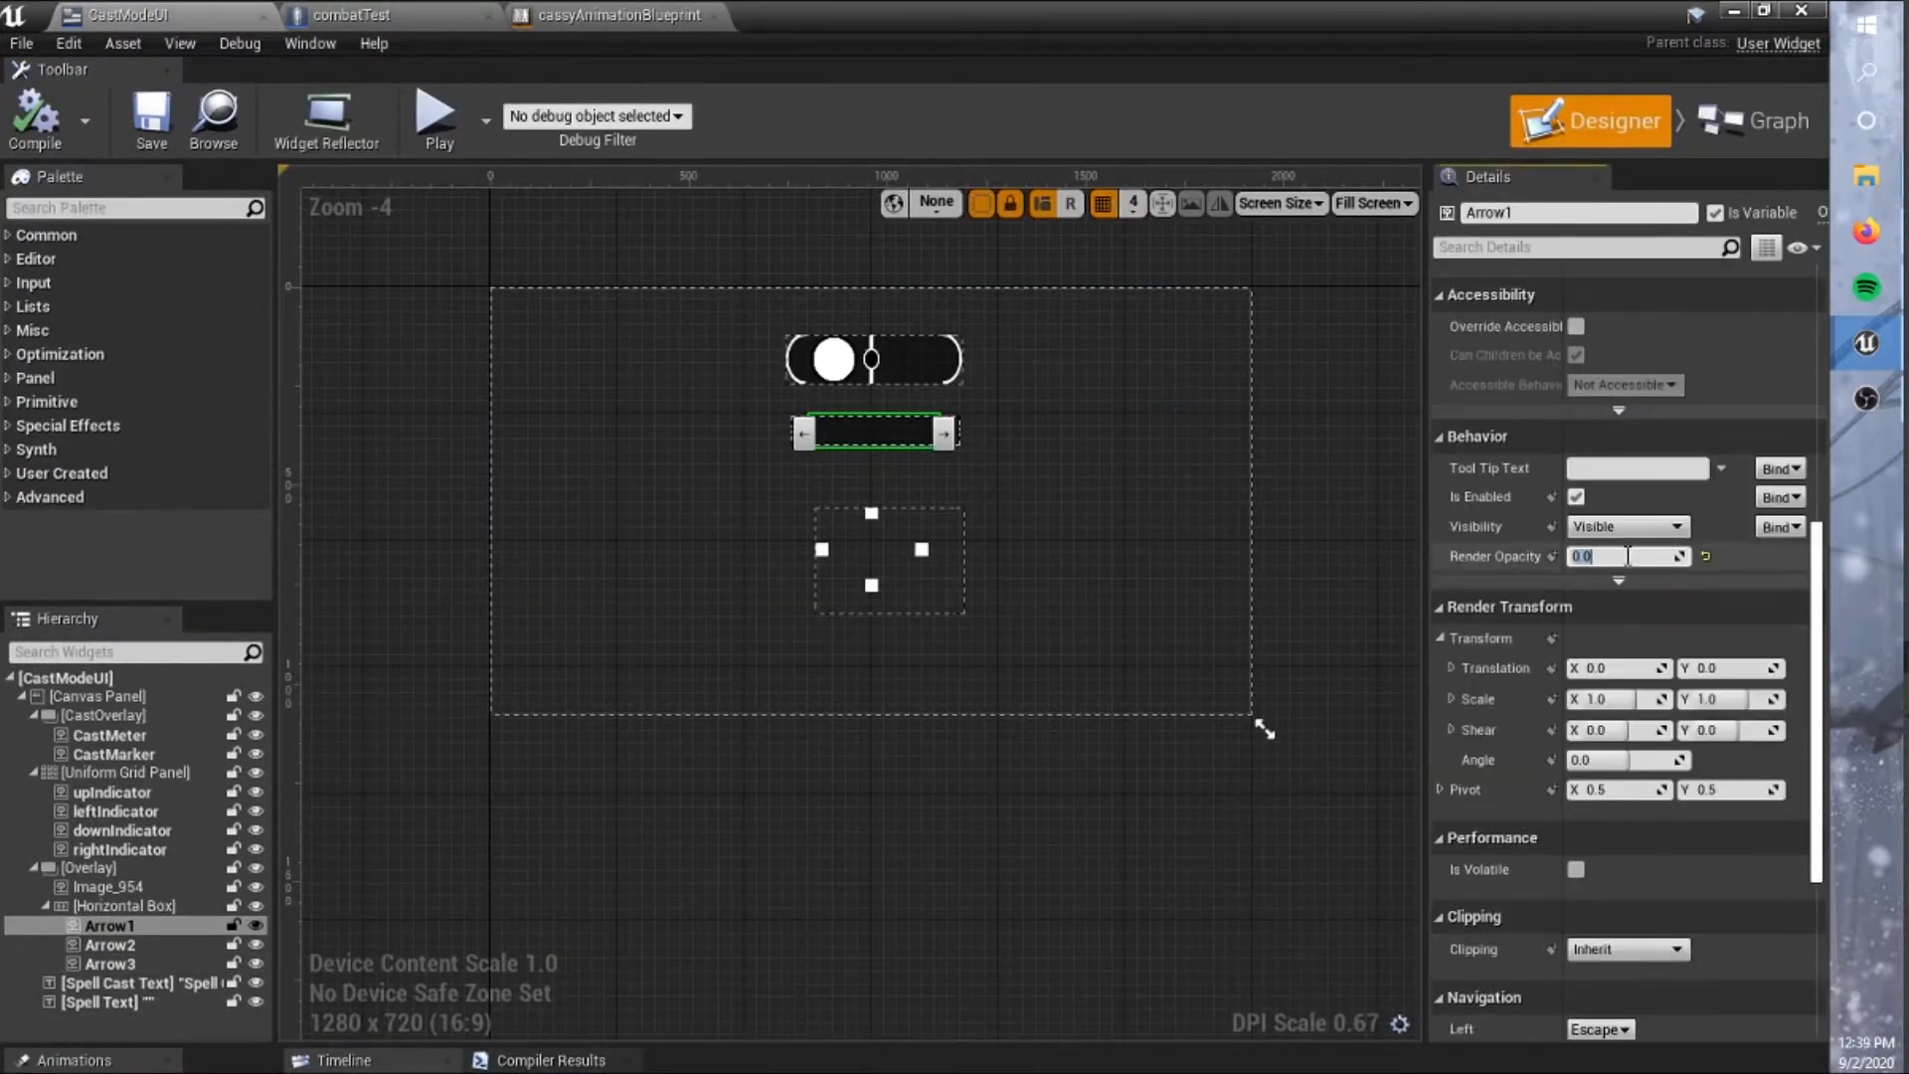
type("1")
key("Return")
Reduce Arrow1's image size so the red arrow fits in the arrow bar.
scroll(1009, 562, "up", 2)
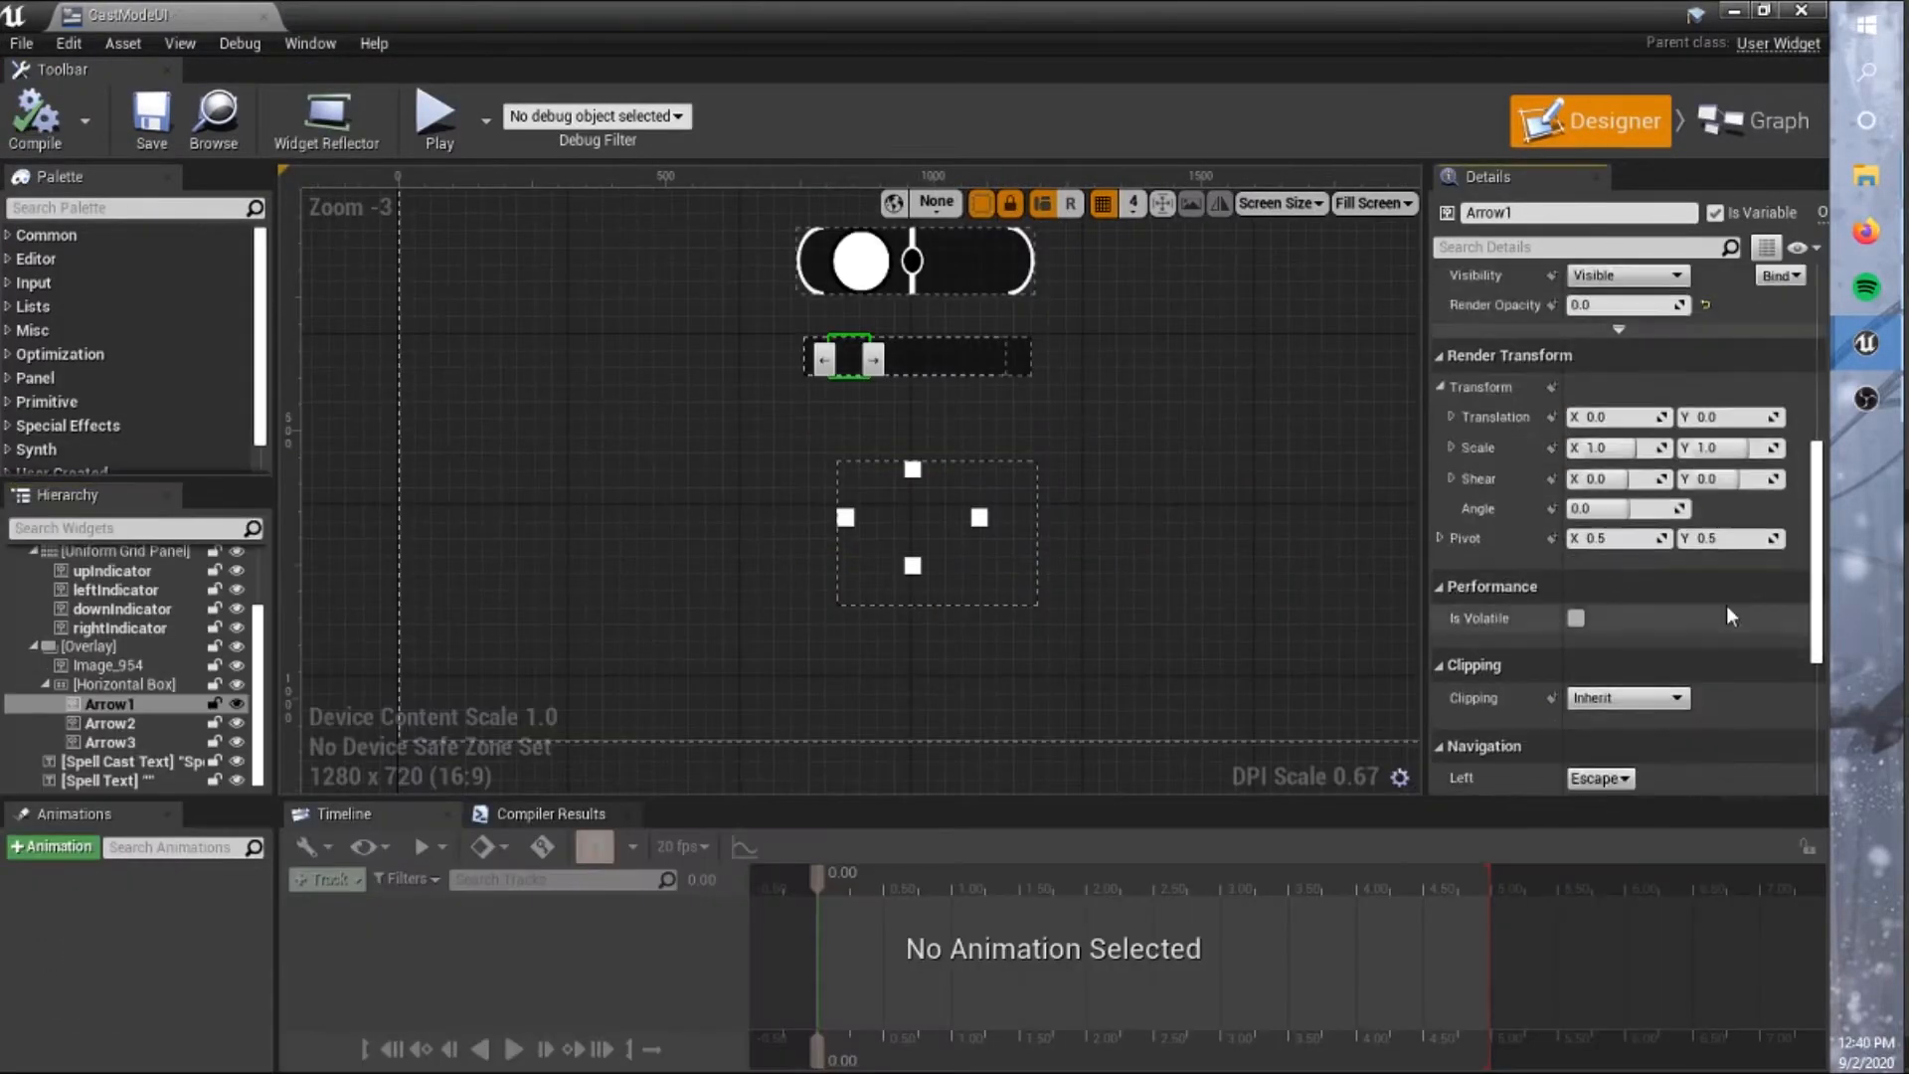
scroll(1726, 616, "up", 3)
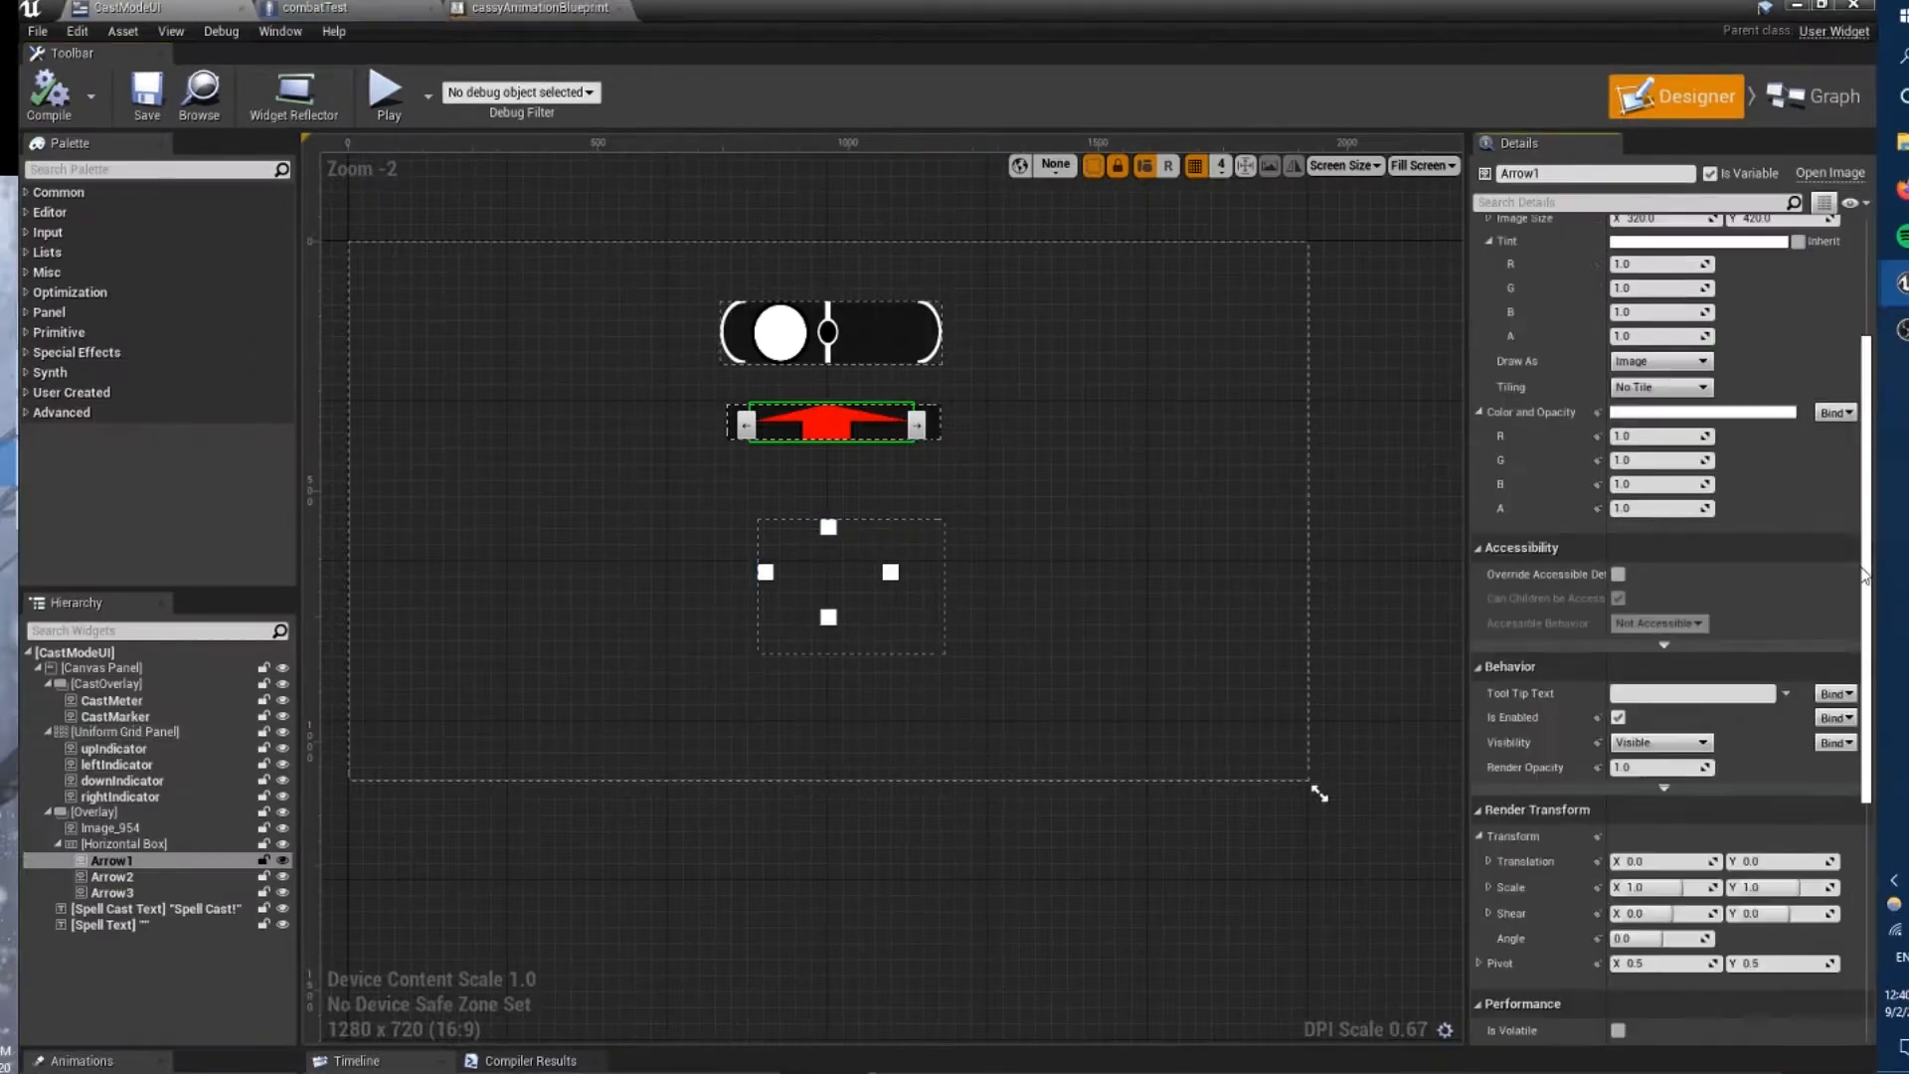
key("Return")
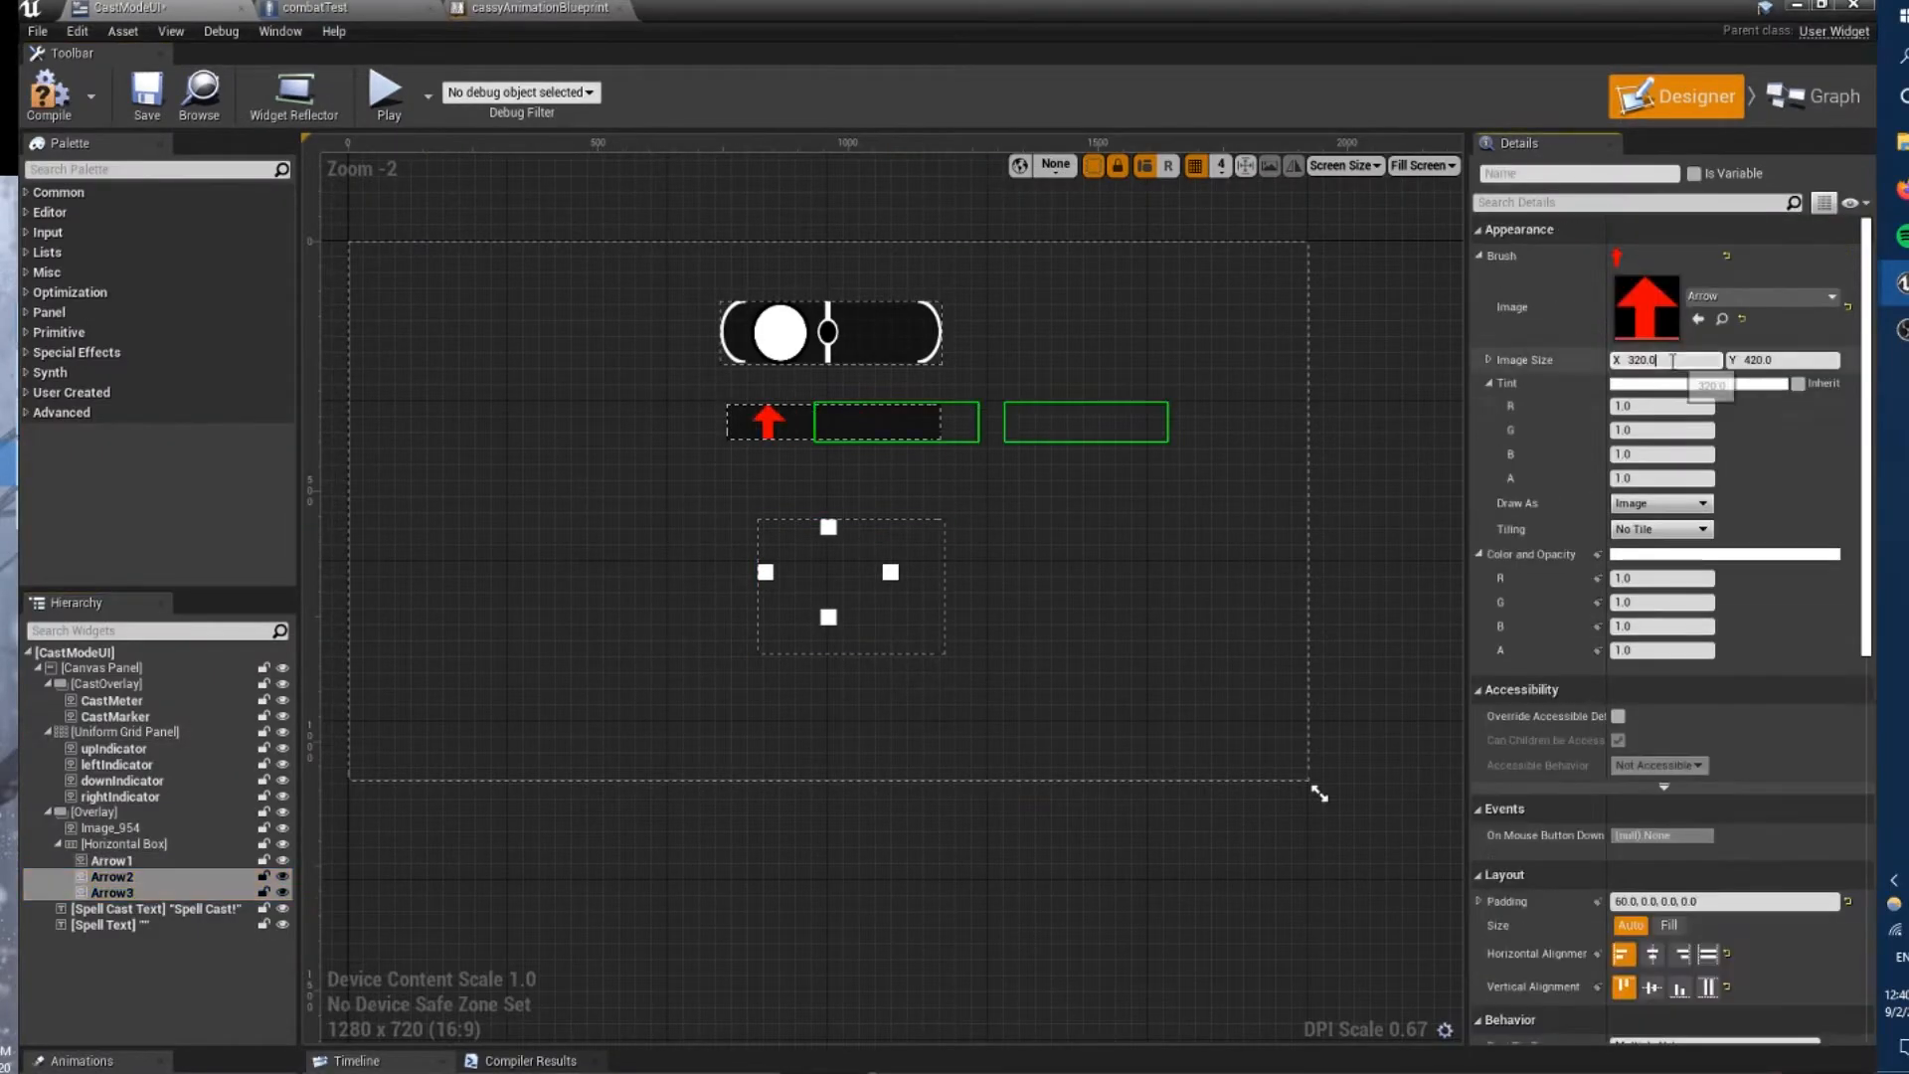
Add a Canvas Panel inside the Uniform Grid Panel that holds the direction indicators.
scroll(1824, 571, "up", 5)
scroll(1823, 571, "down", 10)
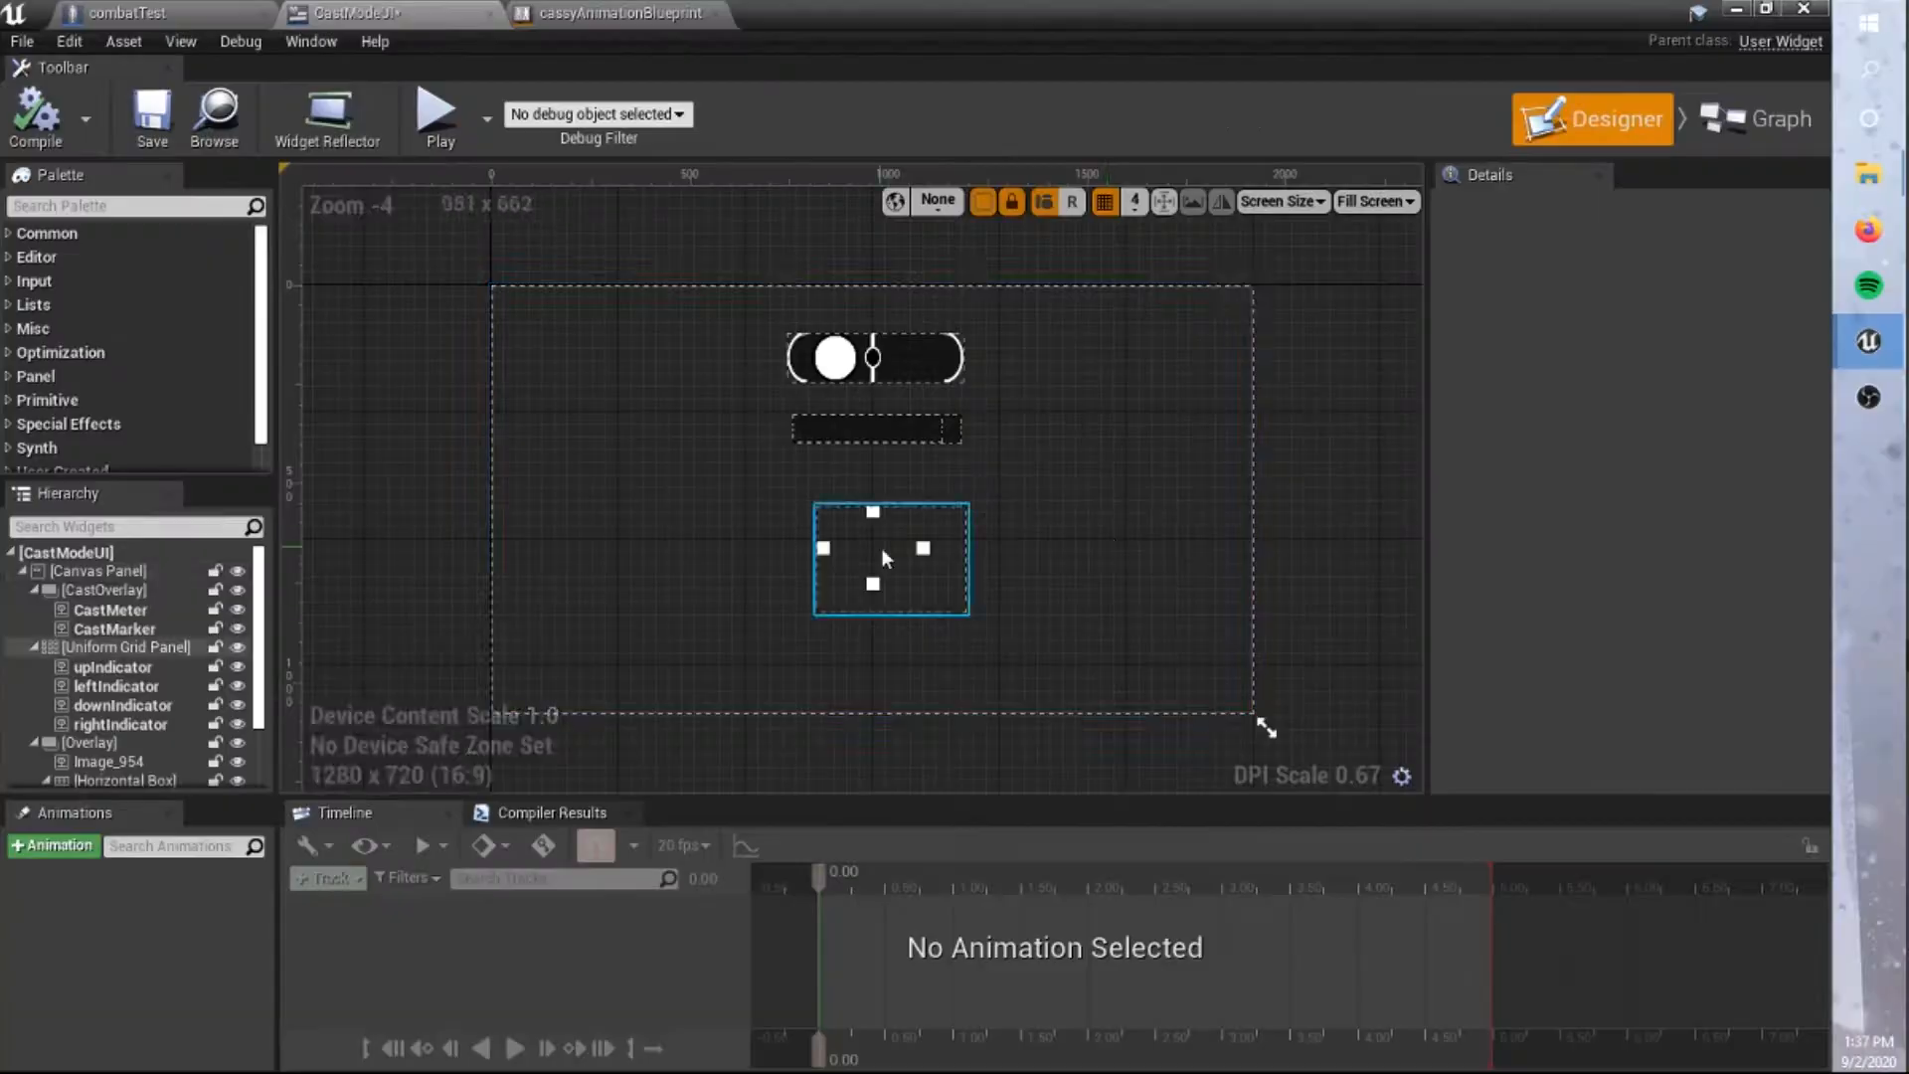
left_click(928, 558)
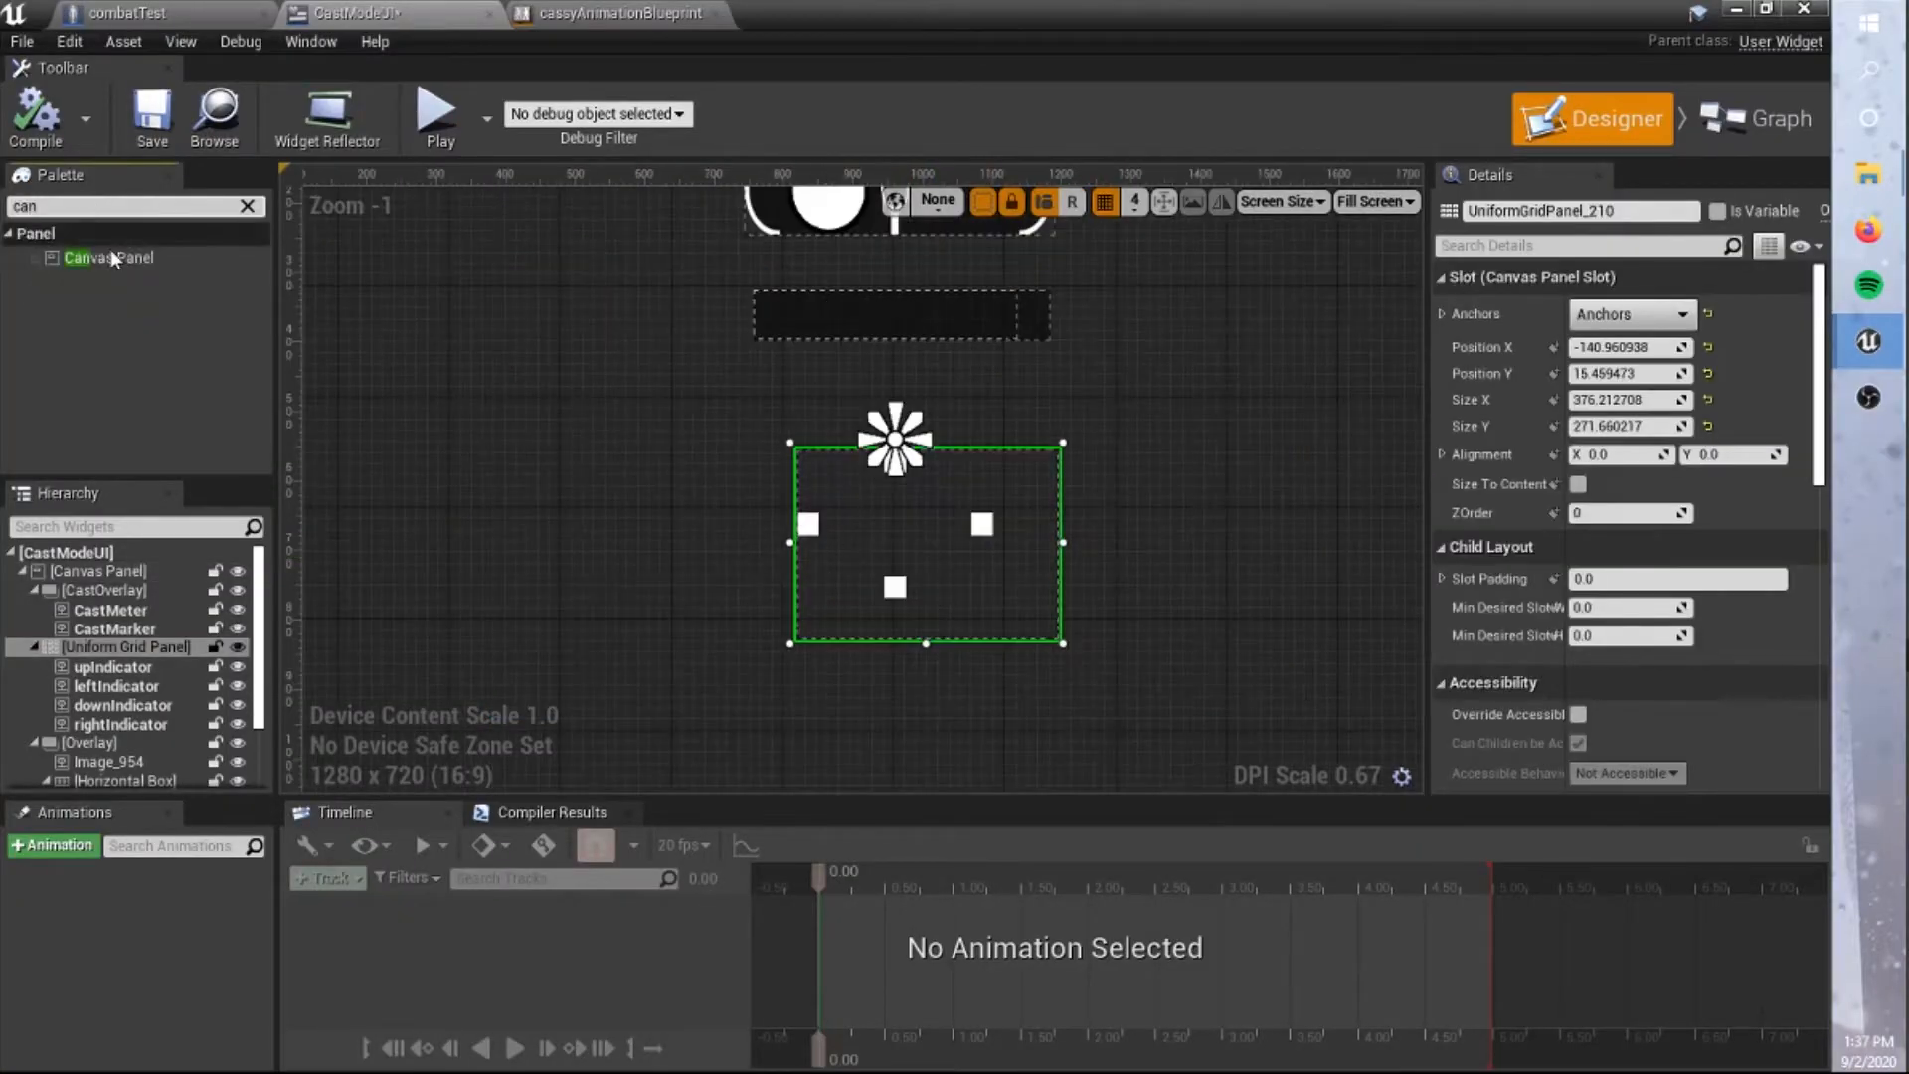
left_click_drag(112, 258, 141, 650)
scroll(871, 497, "up", 6)
scroll(1818, 512, "down", 5)
scroll(1818, 512, "up", 5)
left_click(125, 647)
left_click(121, 744)
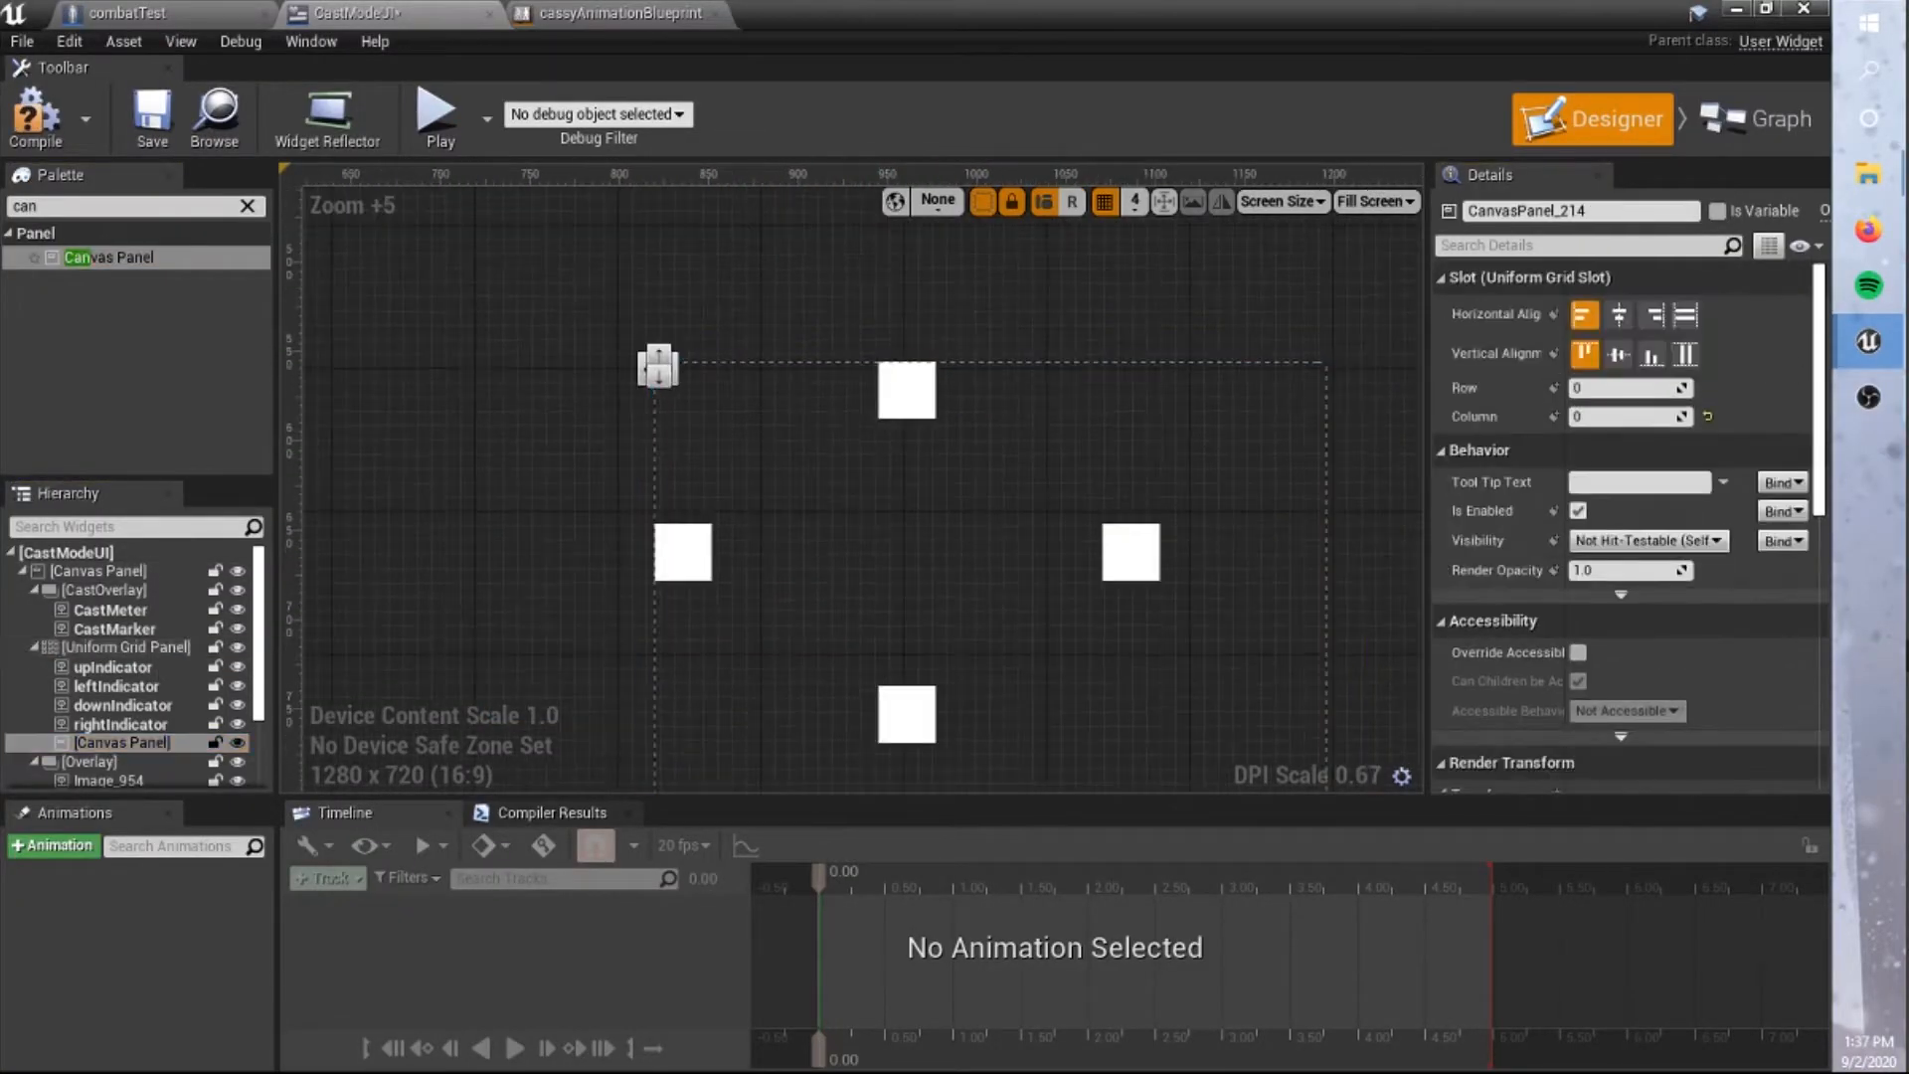
Add an image with the castMarker brush to the new Canvas Panel and place the panel in row 1, column 1.
left_click_drag(133, 746, 131, 743)
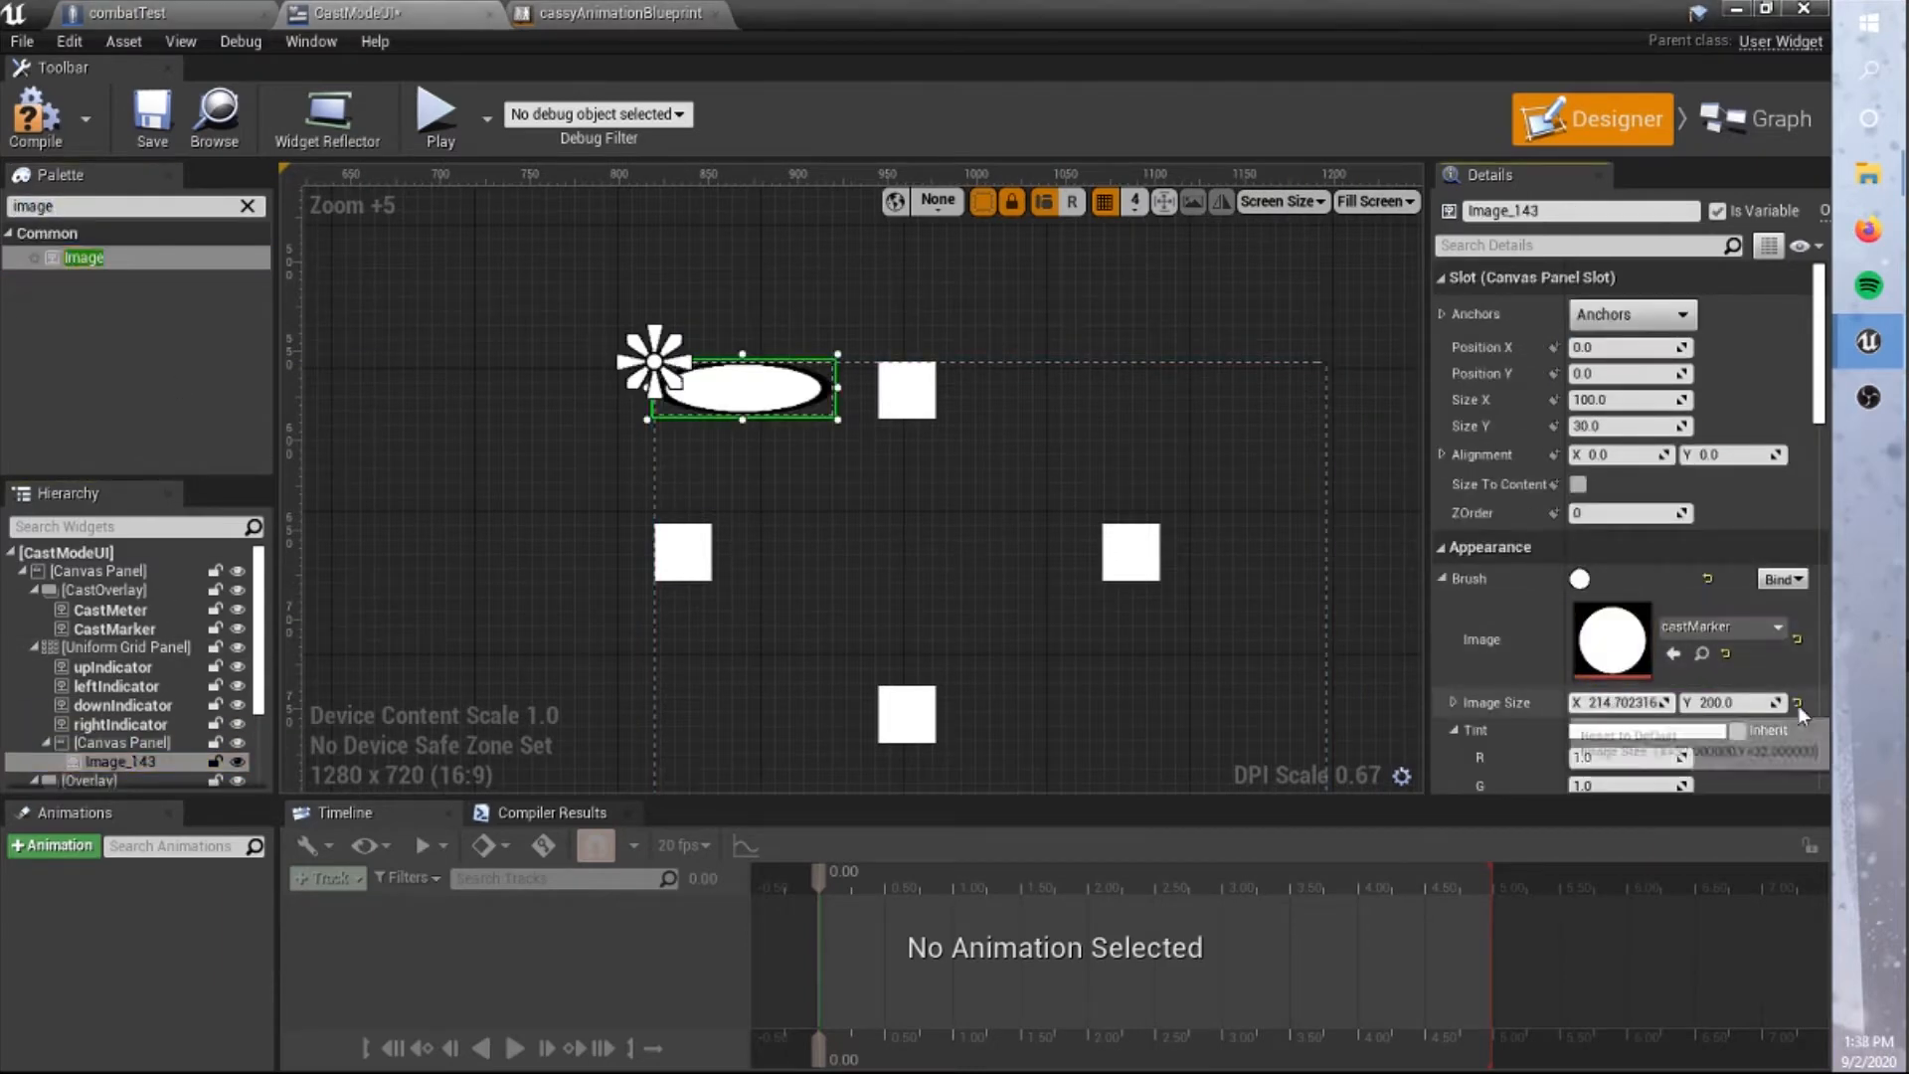
left_click(125, 647)
left_click(121, 744)
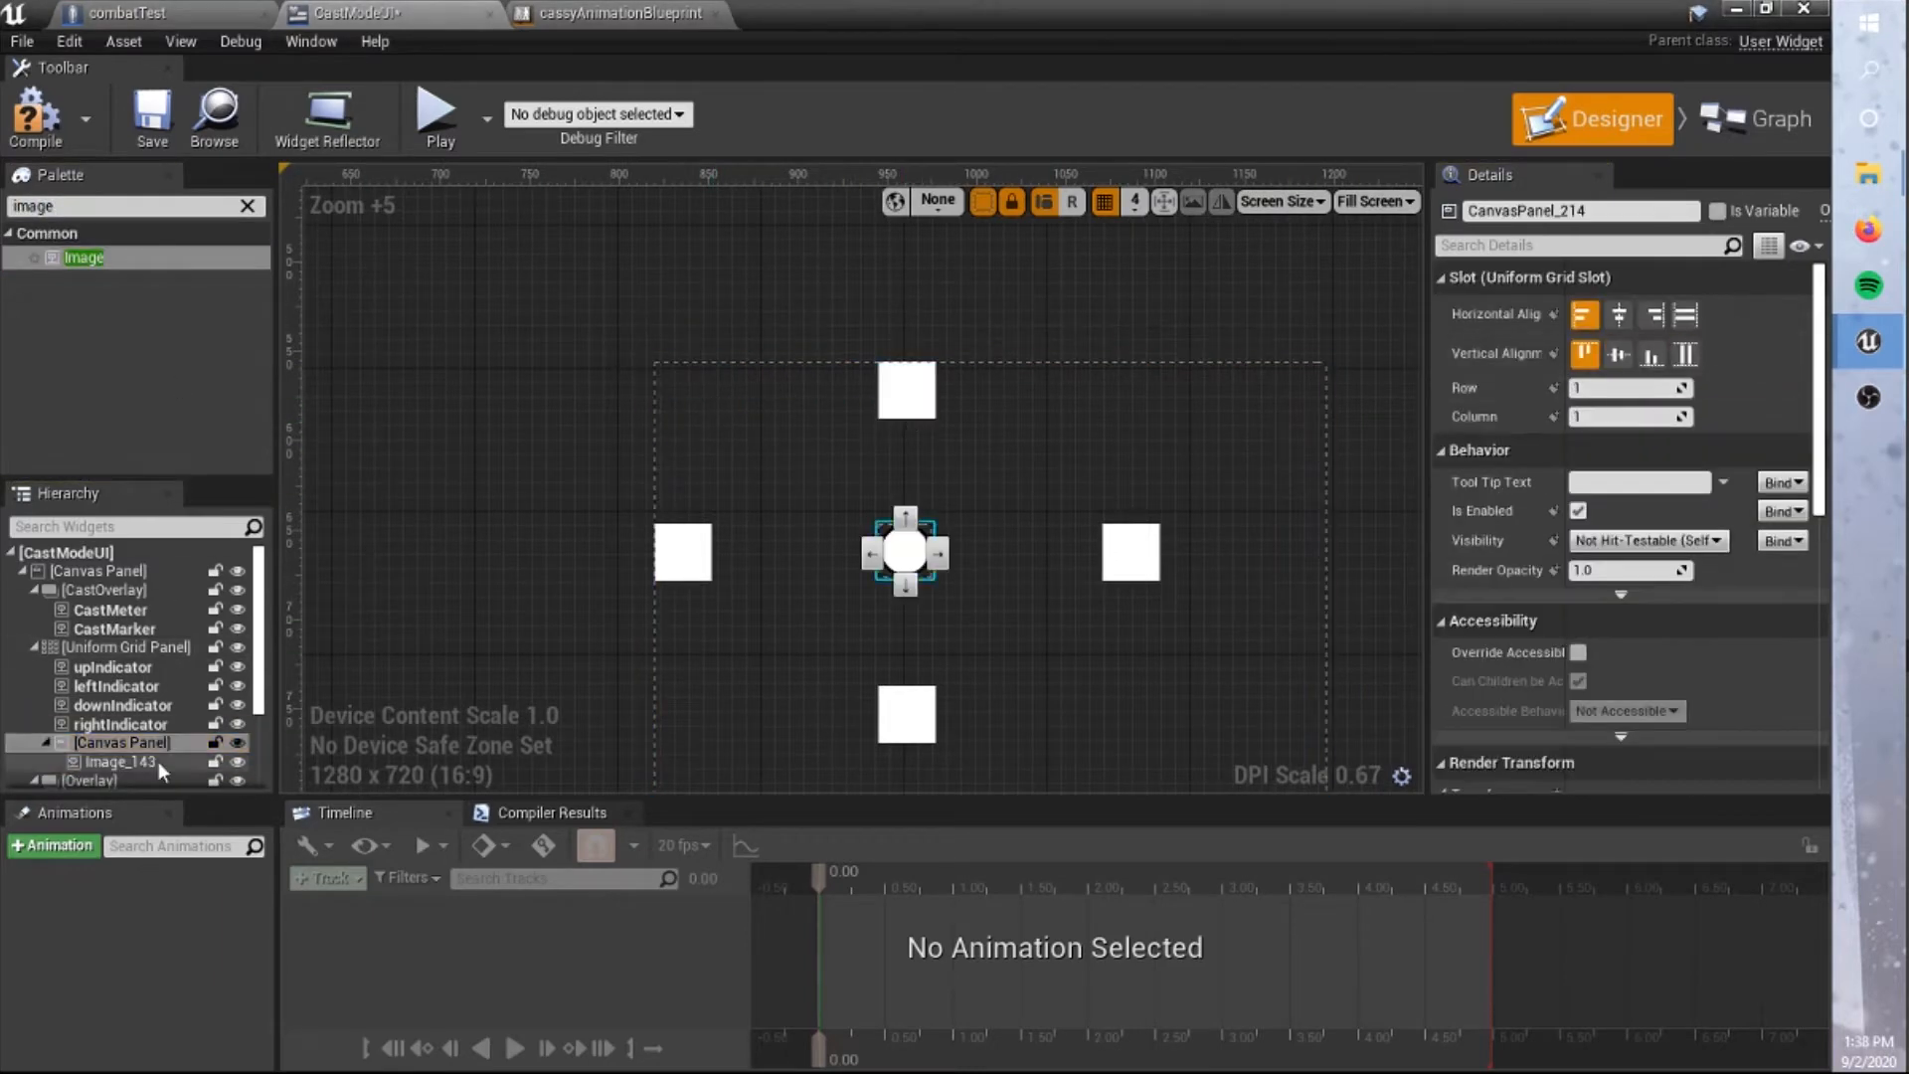
Set the Y render translation of the castMarker image inside the grid's Canvas Panel to -1.
left_click(119, 761)
scroll(1636, 504, "down", 3)
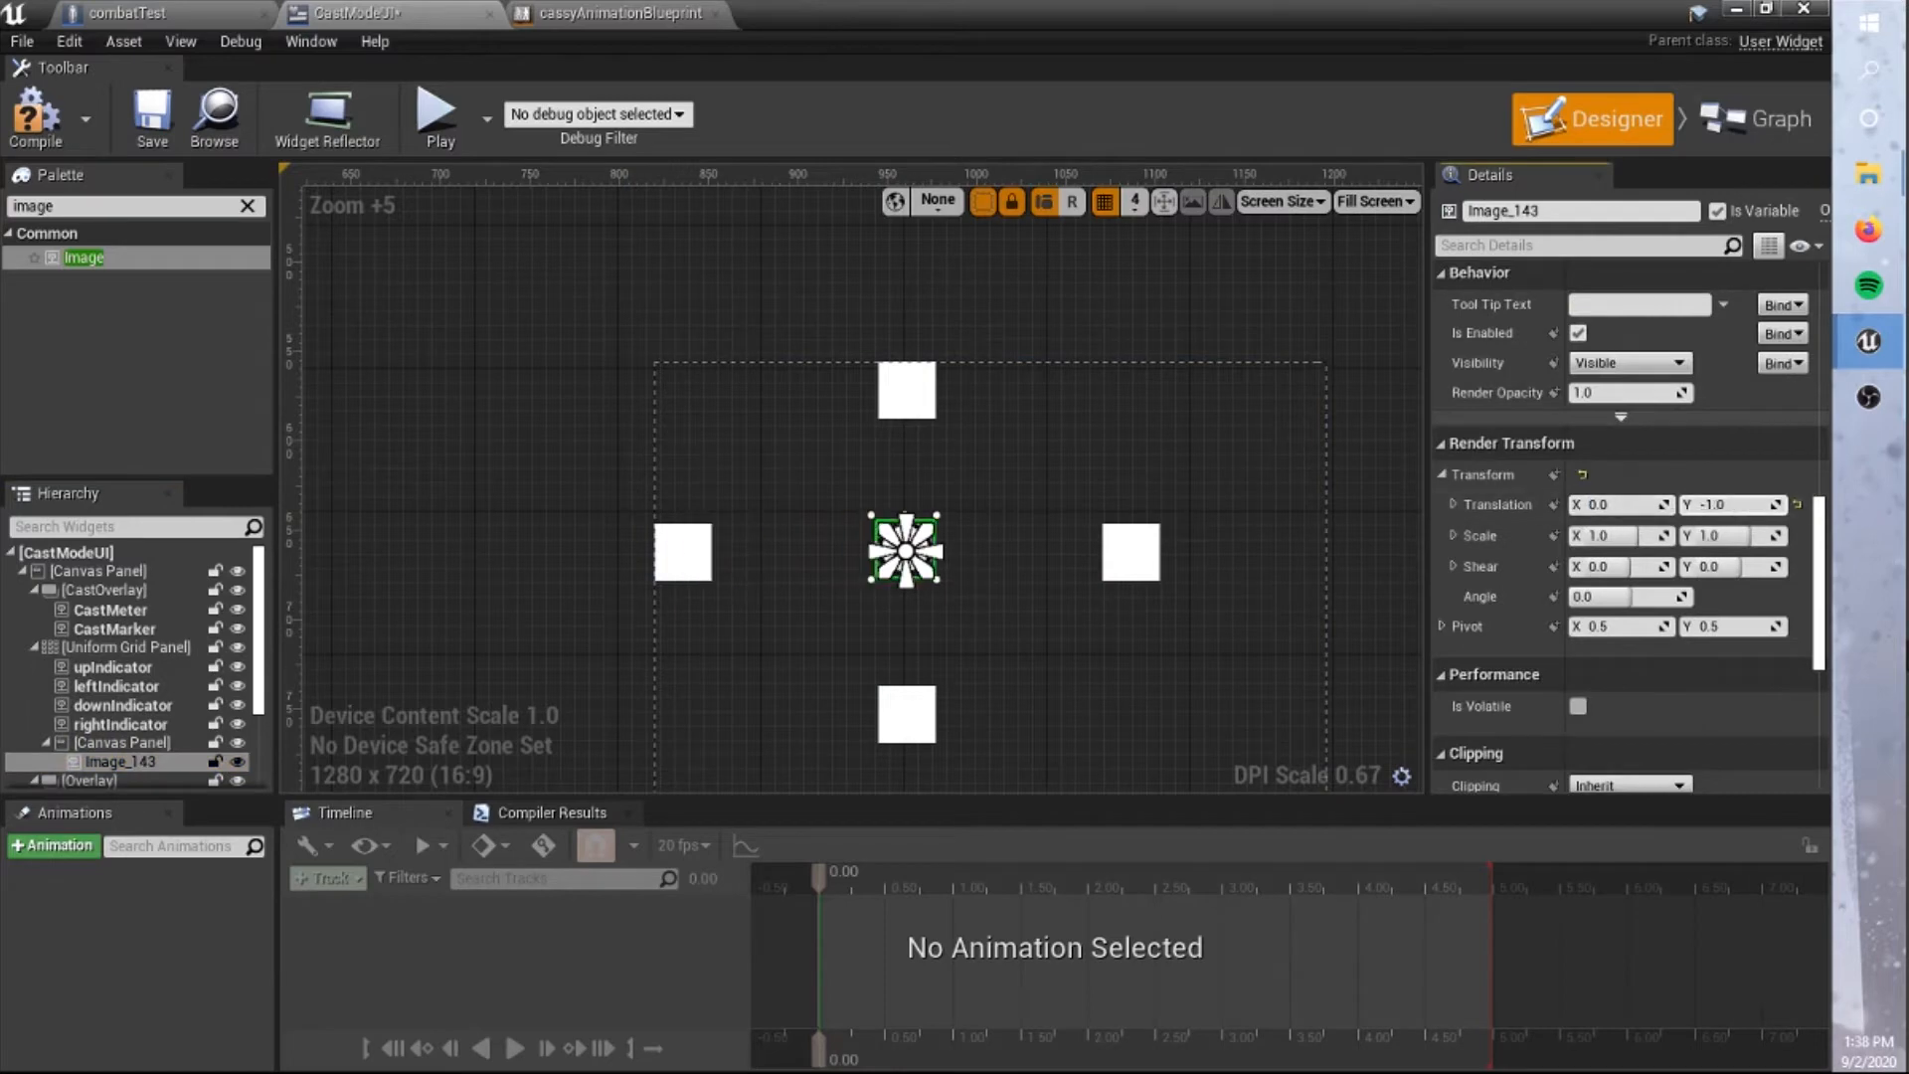
left_click(987, 345)
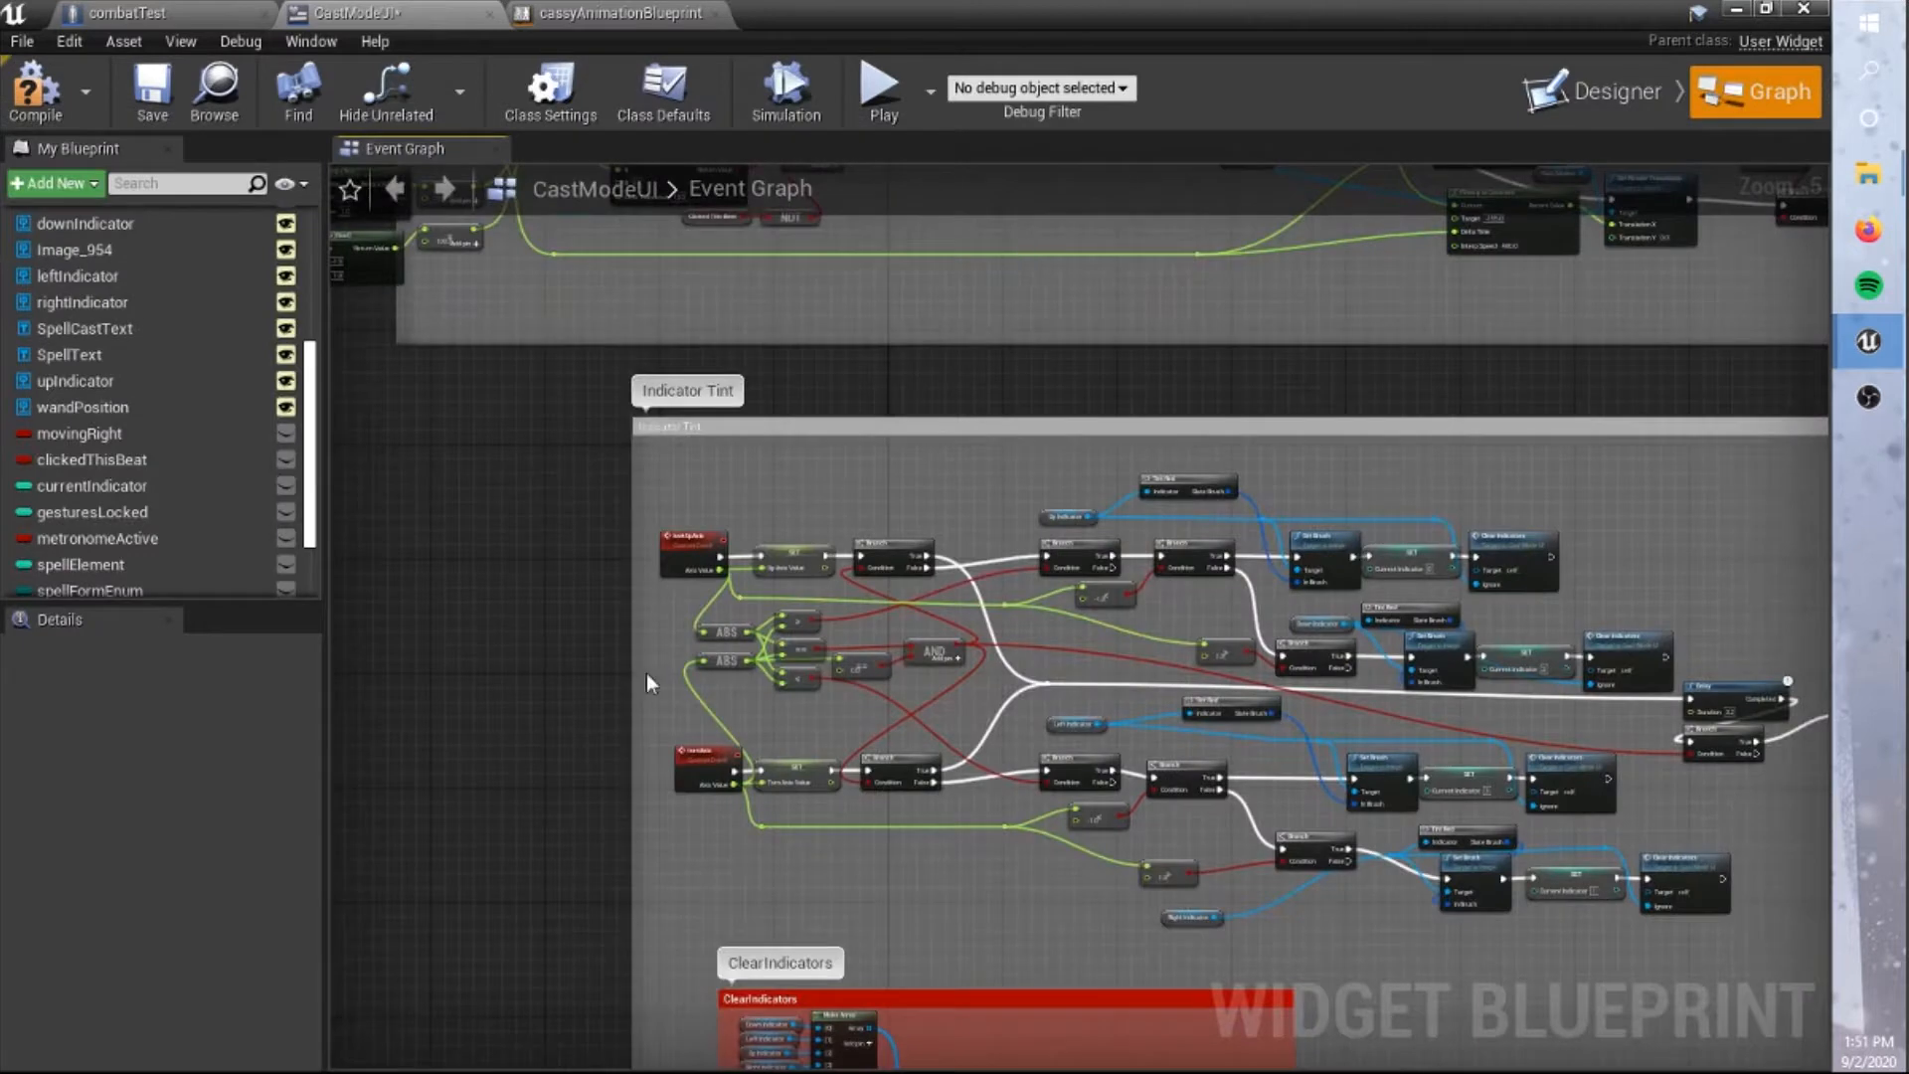
scroll(647, 683, "up", 2)
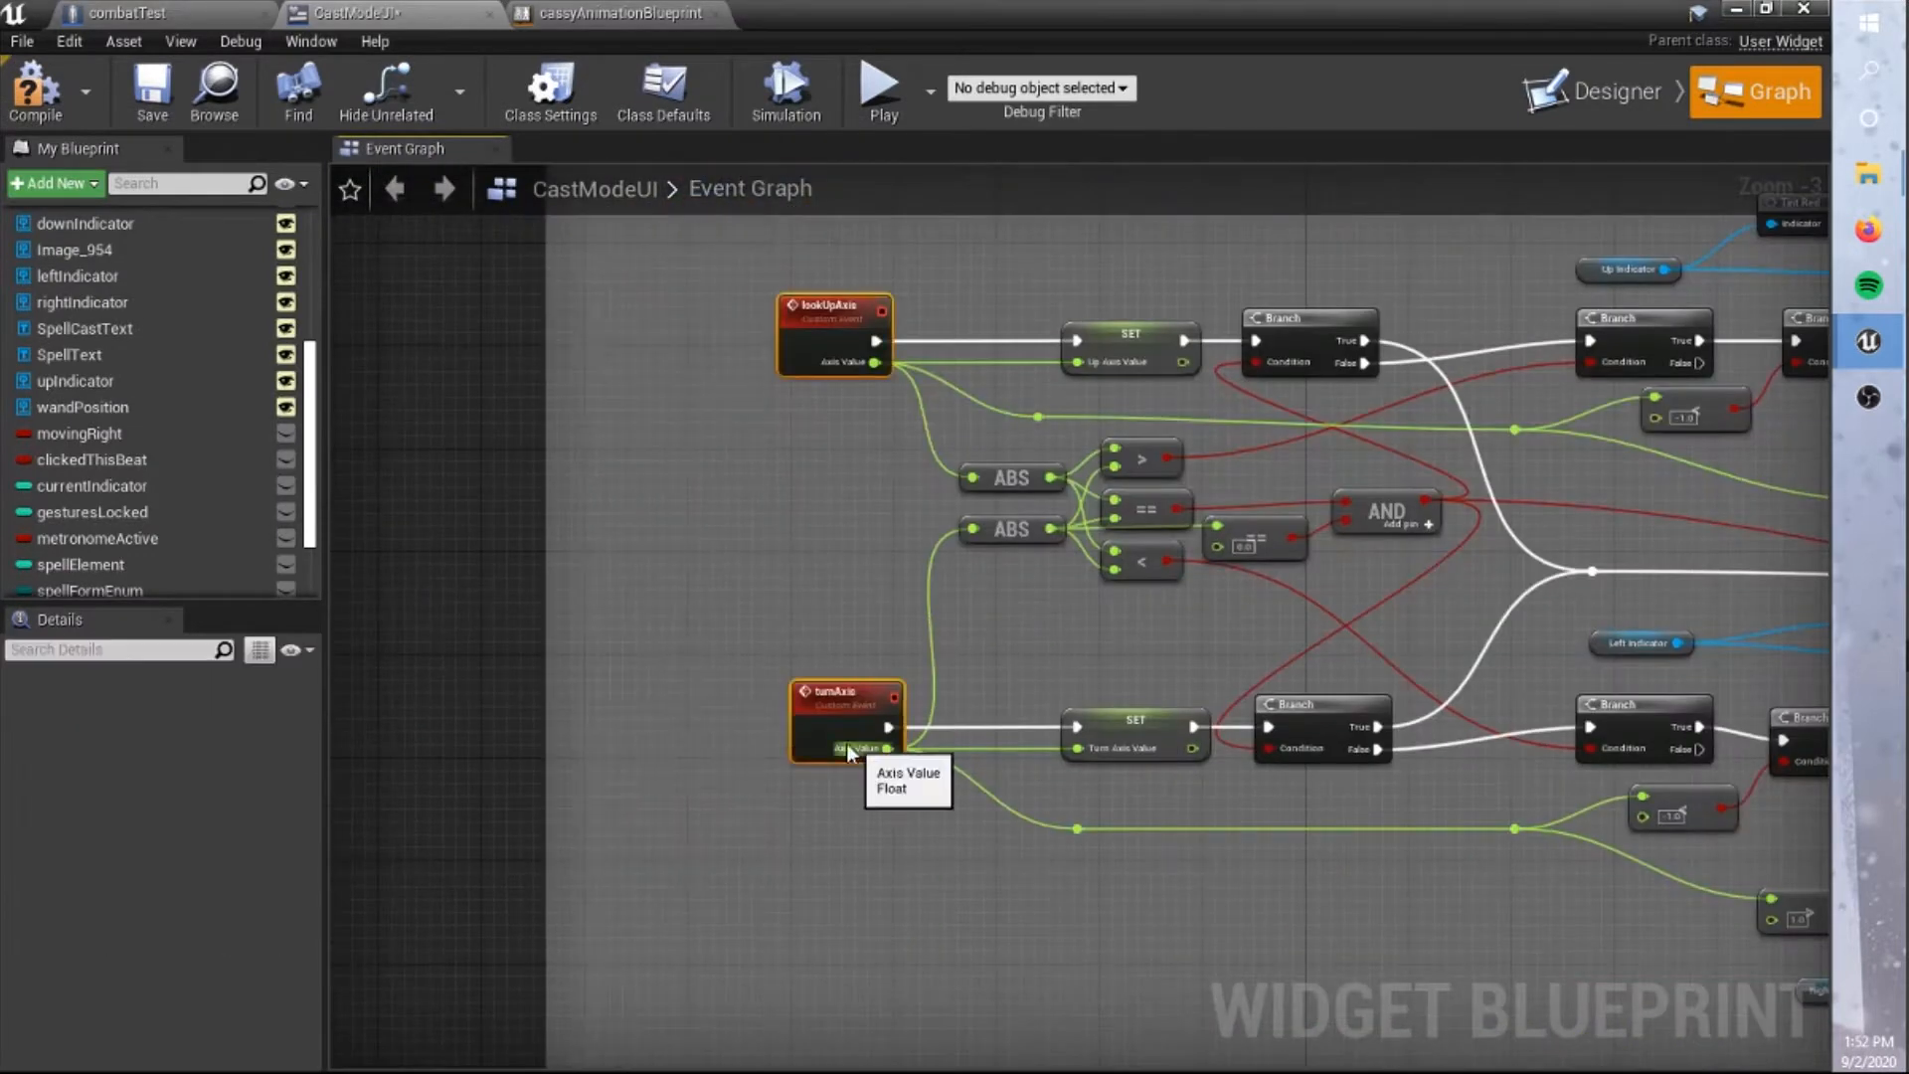
Get Wand Position's render transform in the event graph and split its translation with Break WidgetTransform and Break Vector 2D.
left_click(823, 343)
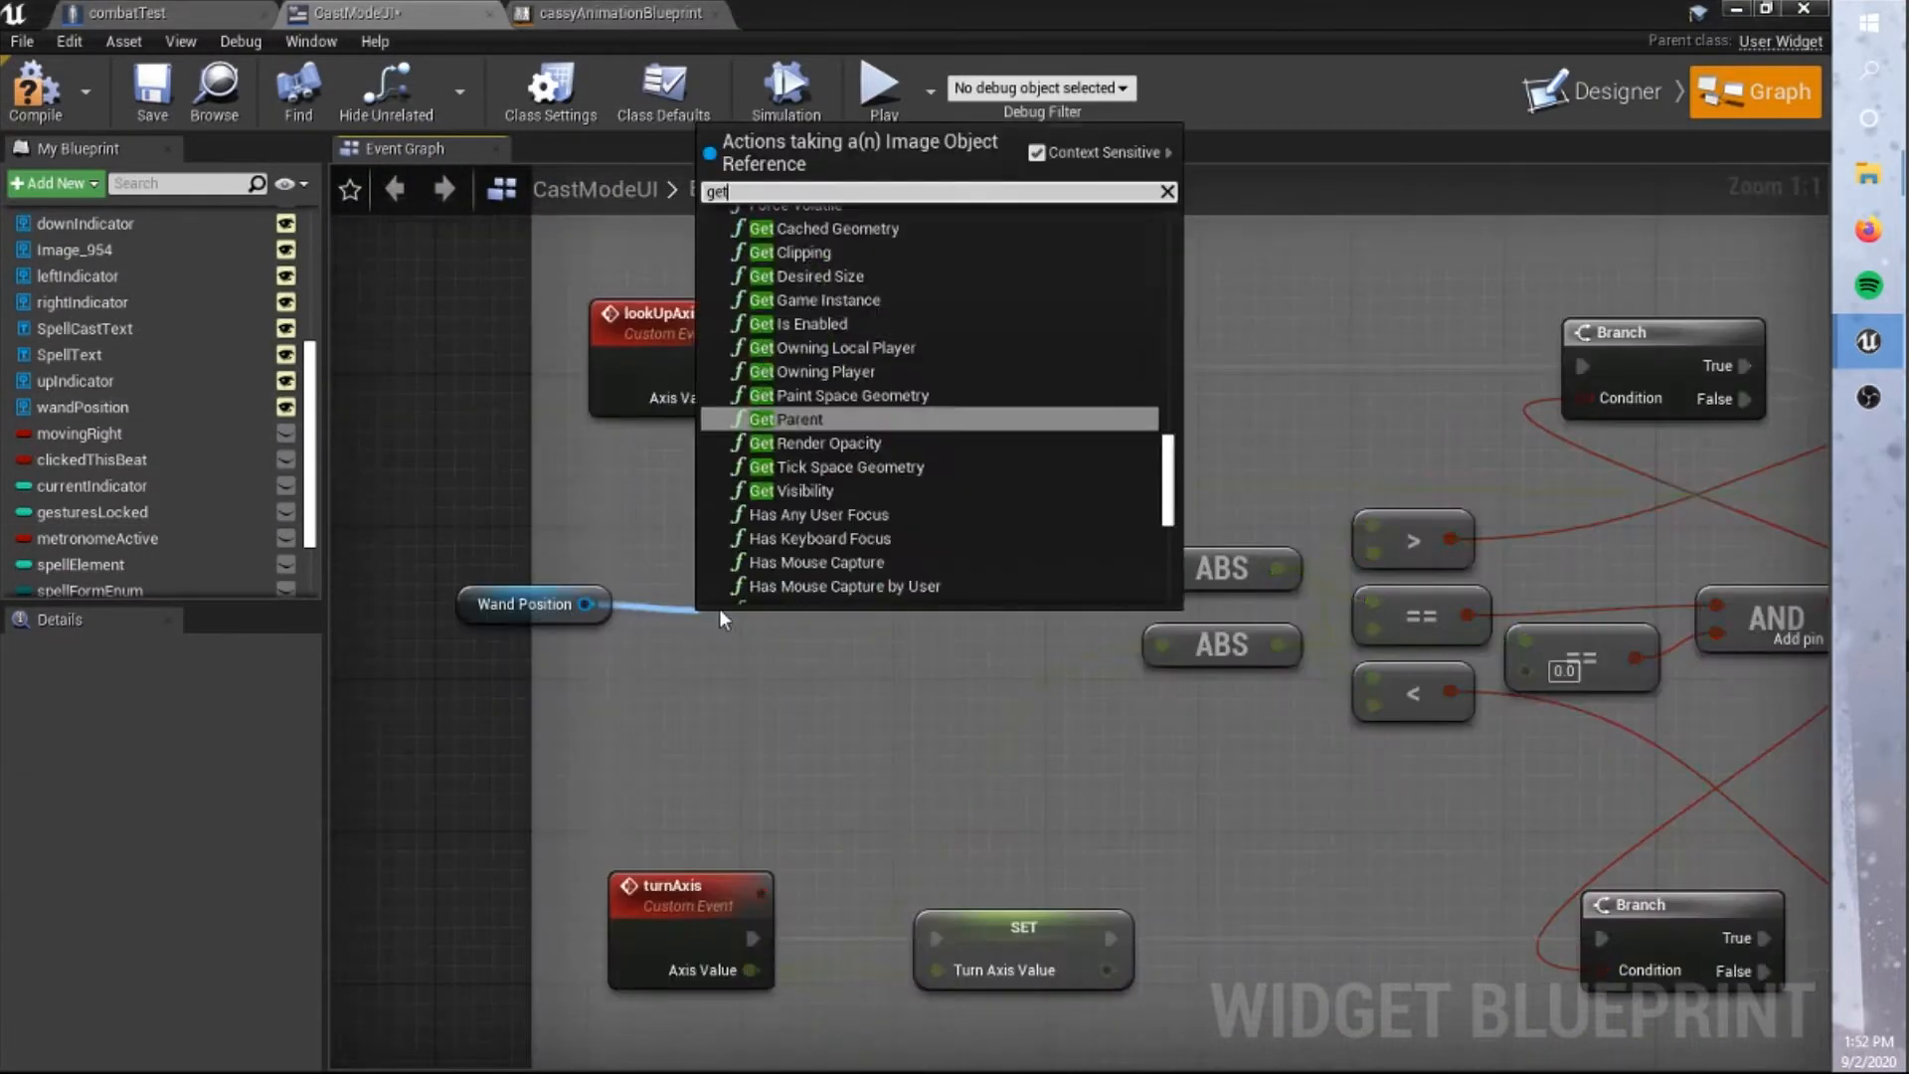
left_click_drag(798, 617, 900, 618)
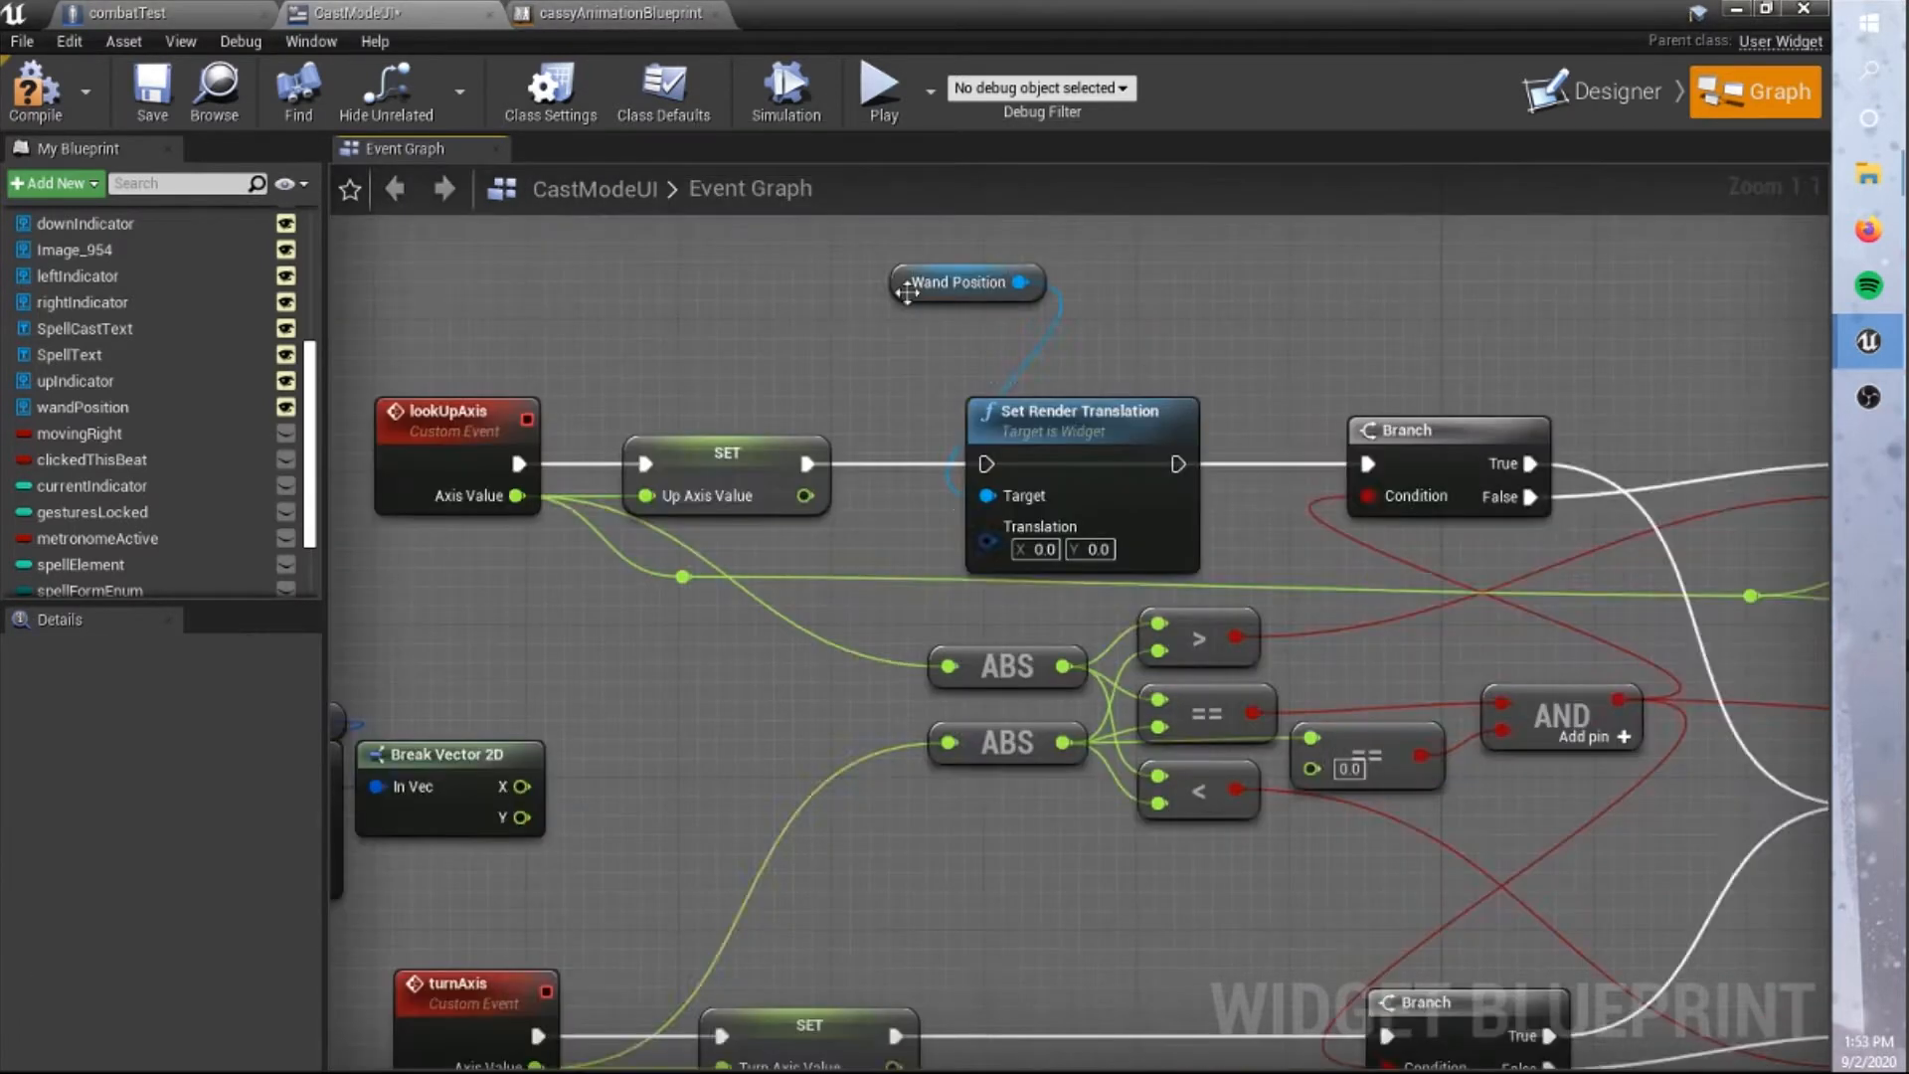
Insert a Set Render Translation node targeting Wand Position between the Up Axis Value SET node and the Branch of lookUpAxis.
left_click_drag(907, 290, 986, 376)
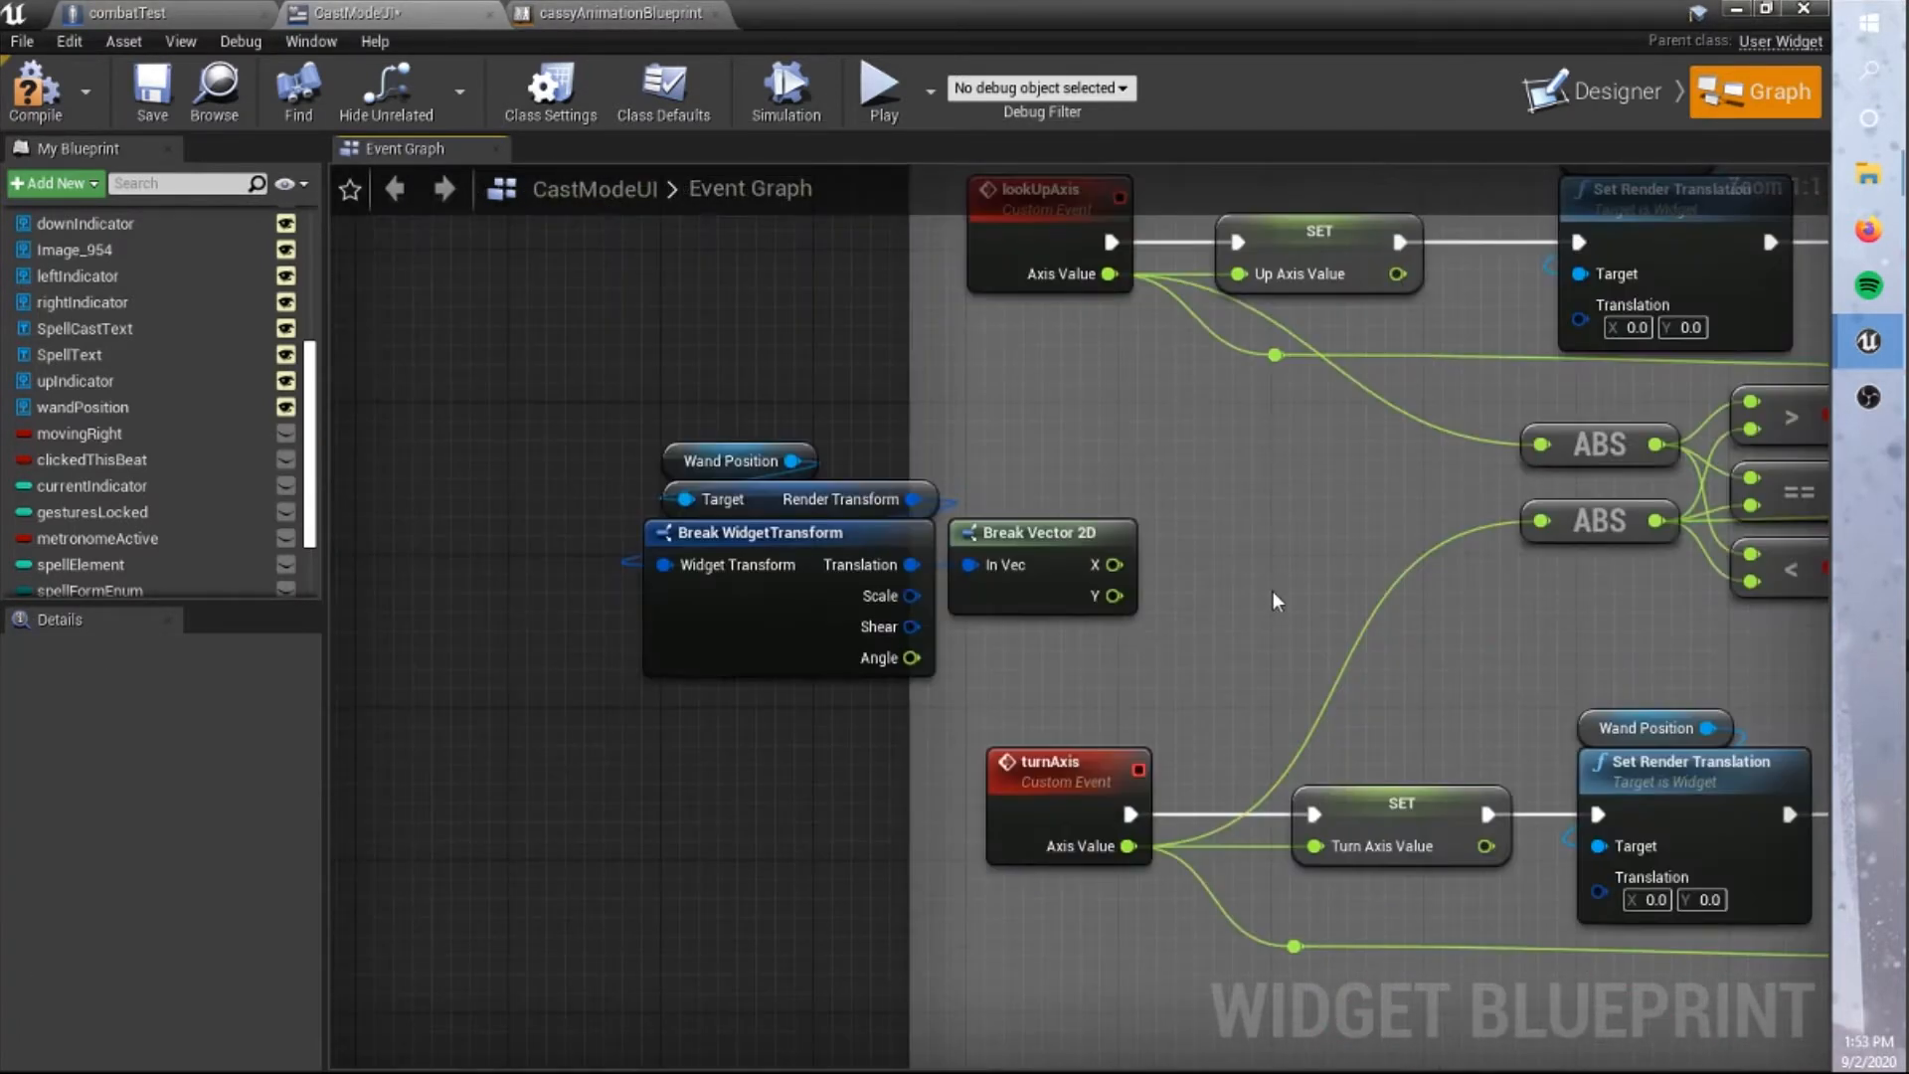
right_click_drag(1276, 600, 1165, 594)
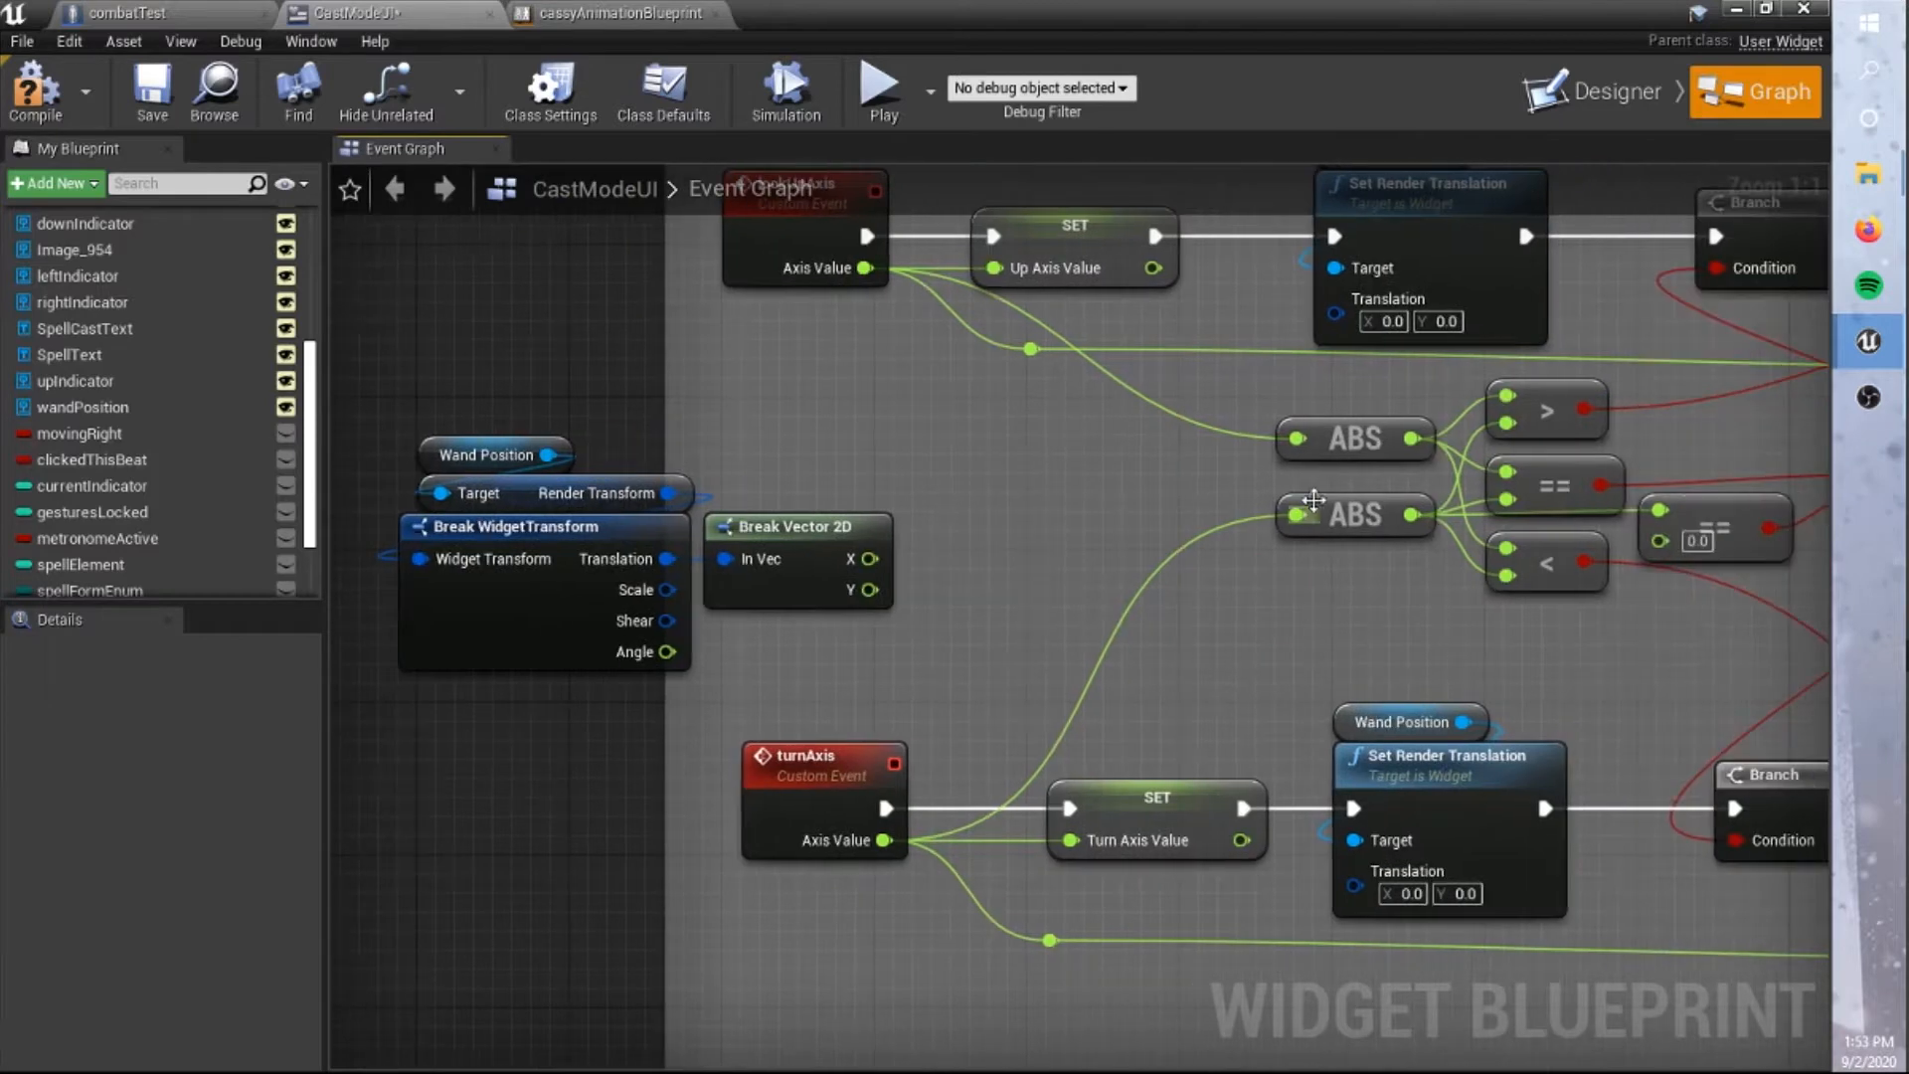
left_click_drag(1261, 796, 1726, 801)
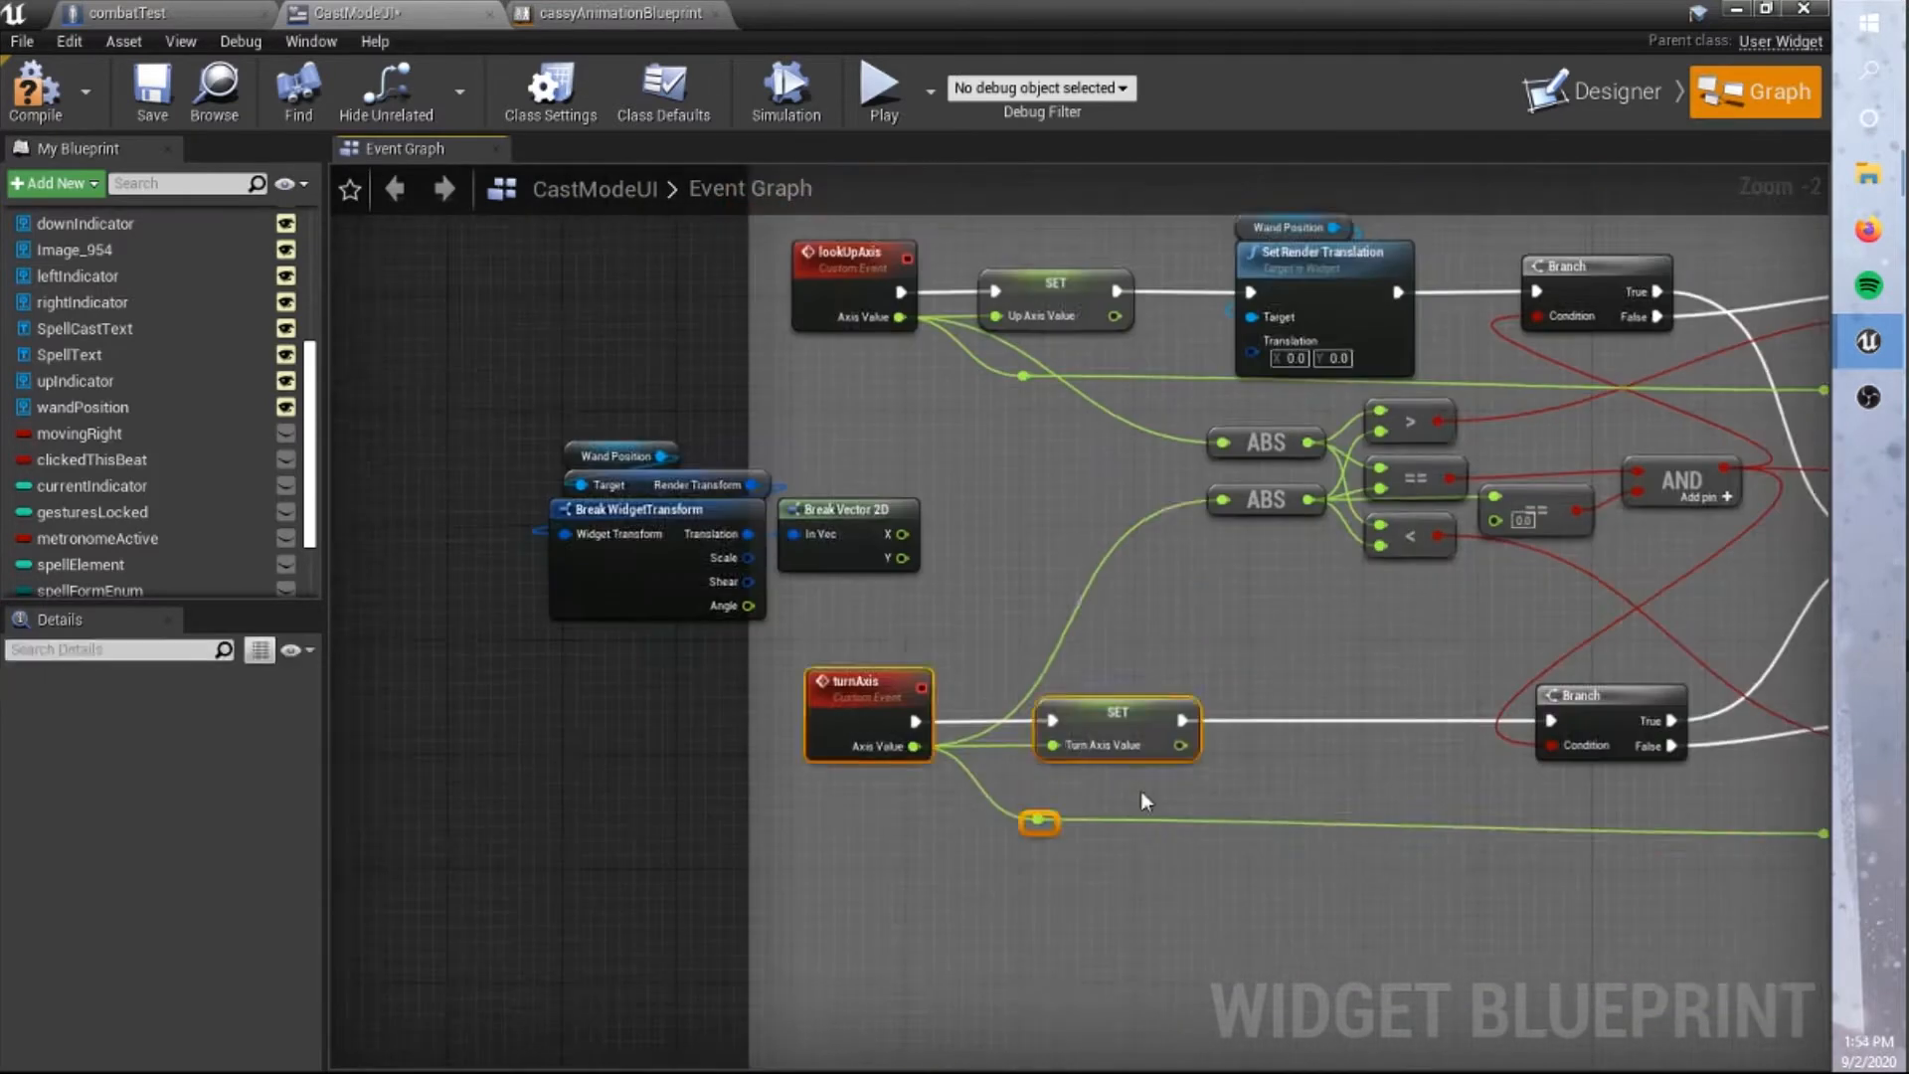
Add Turn Axis Value to the wand's X translation and Up Axis Value to its Y translation using two addition nodes.
scroll(1143, 801, "up", 2)
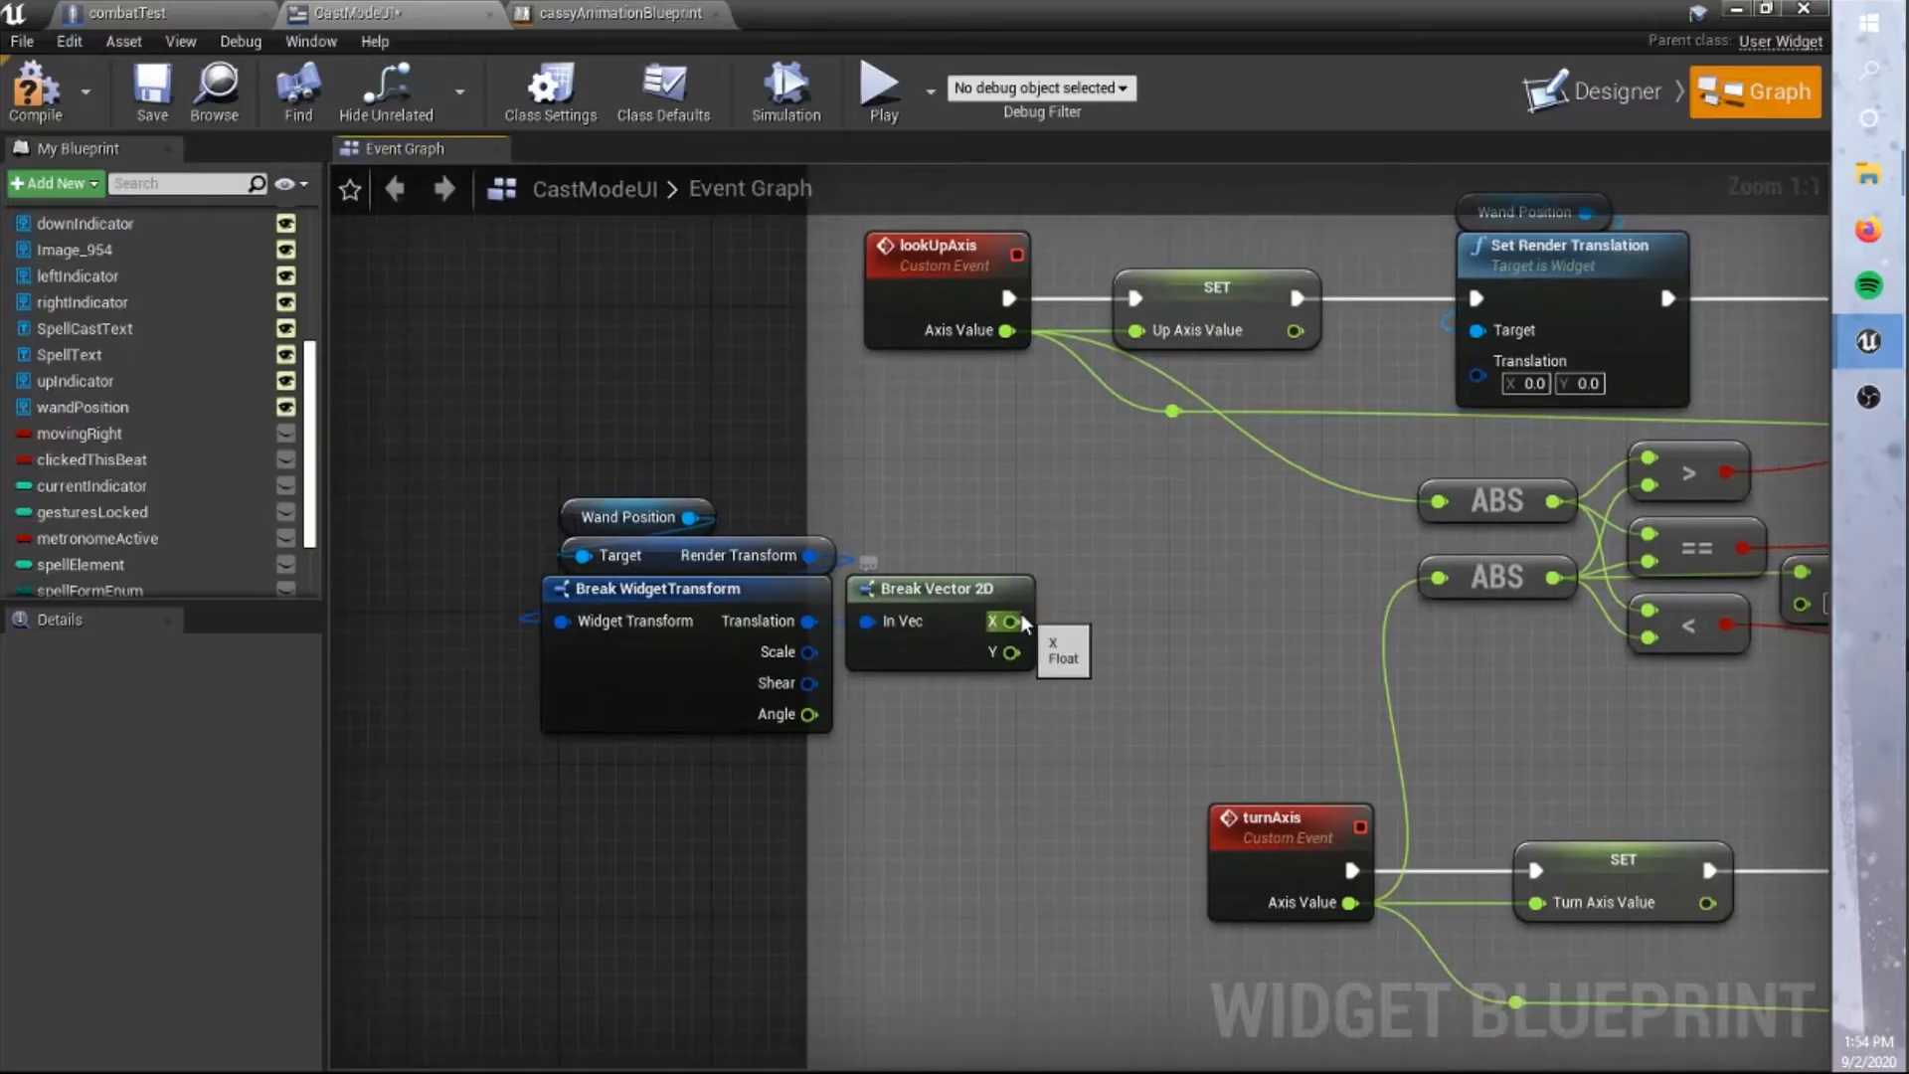
left_click_drag(1011, 652, 1074, 744)
left_click(1154, 239)
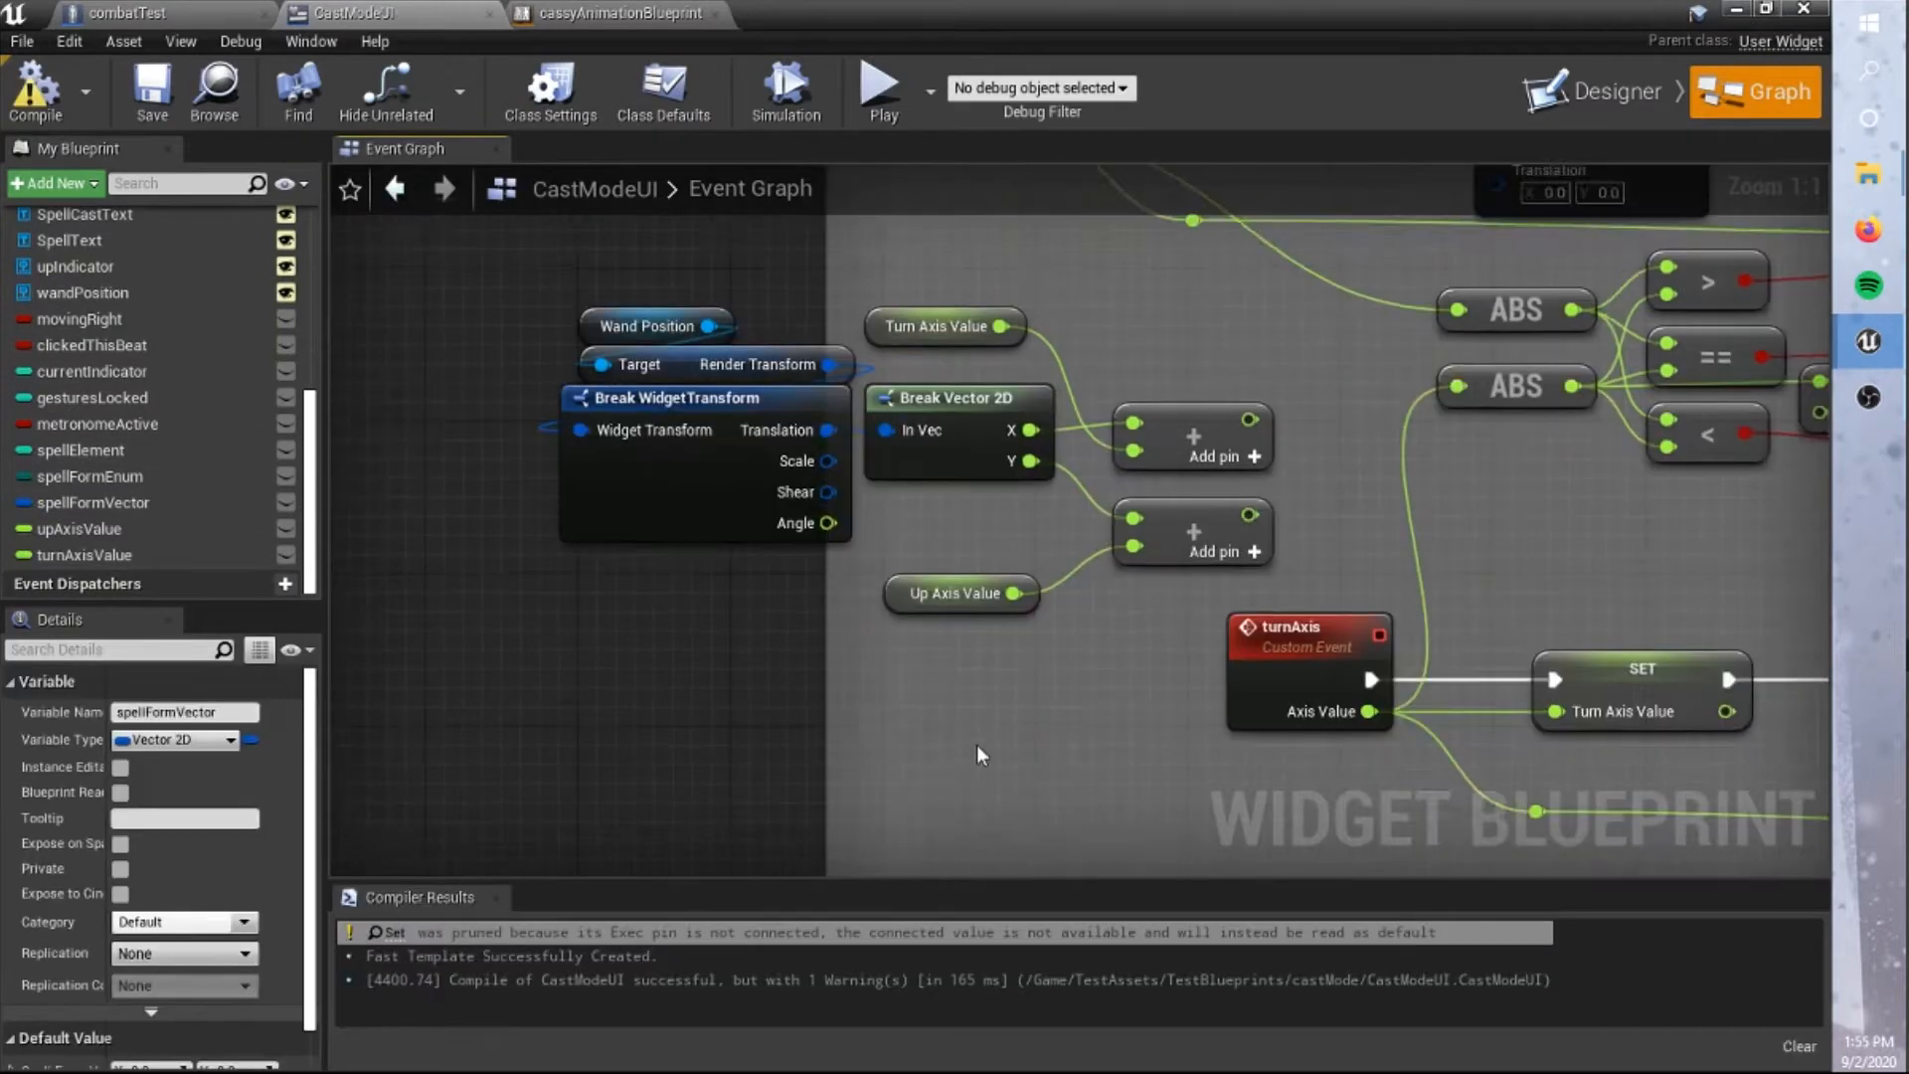
right_click_drag(966, 640, 917, 760)
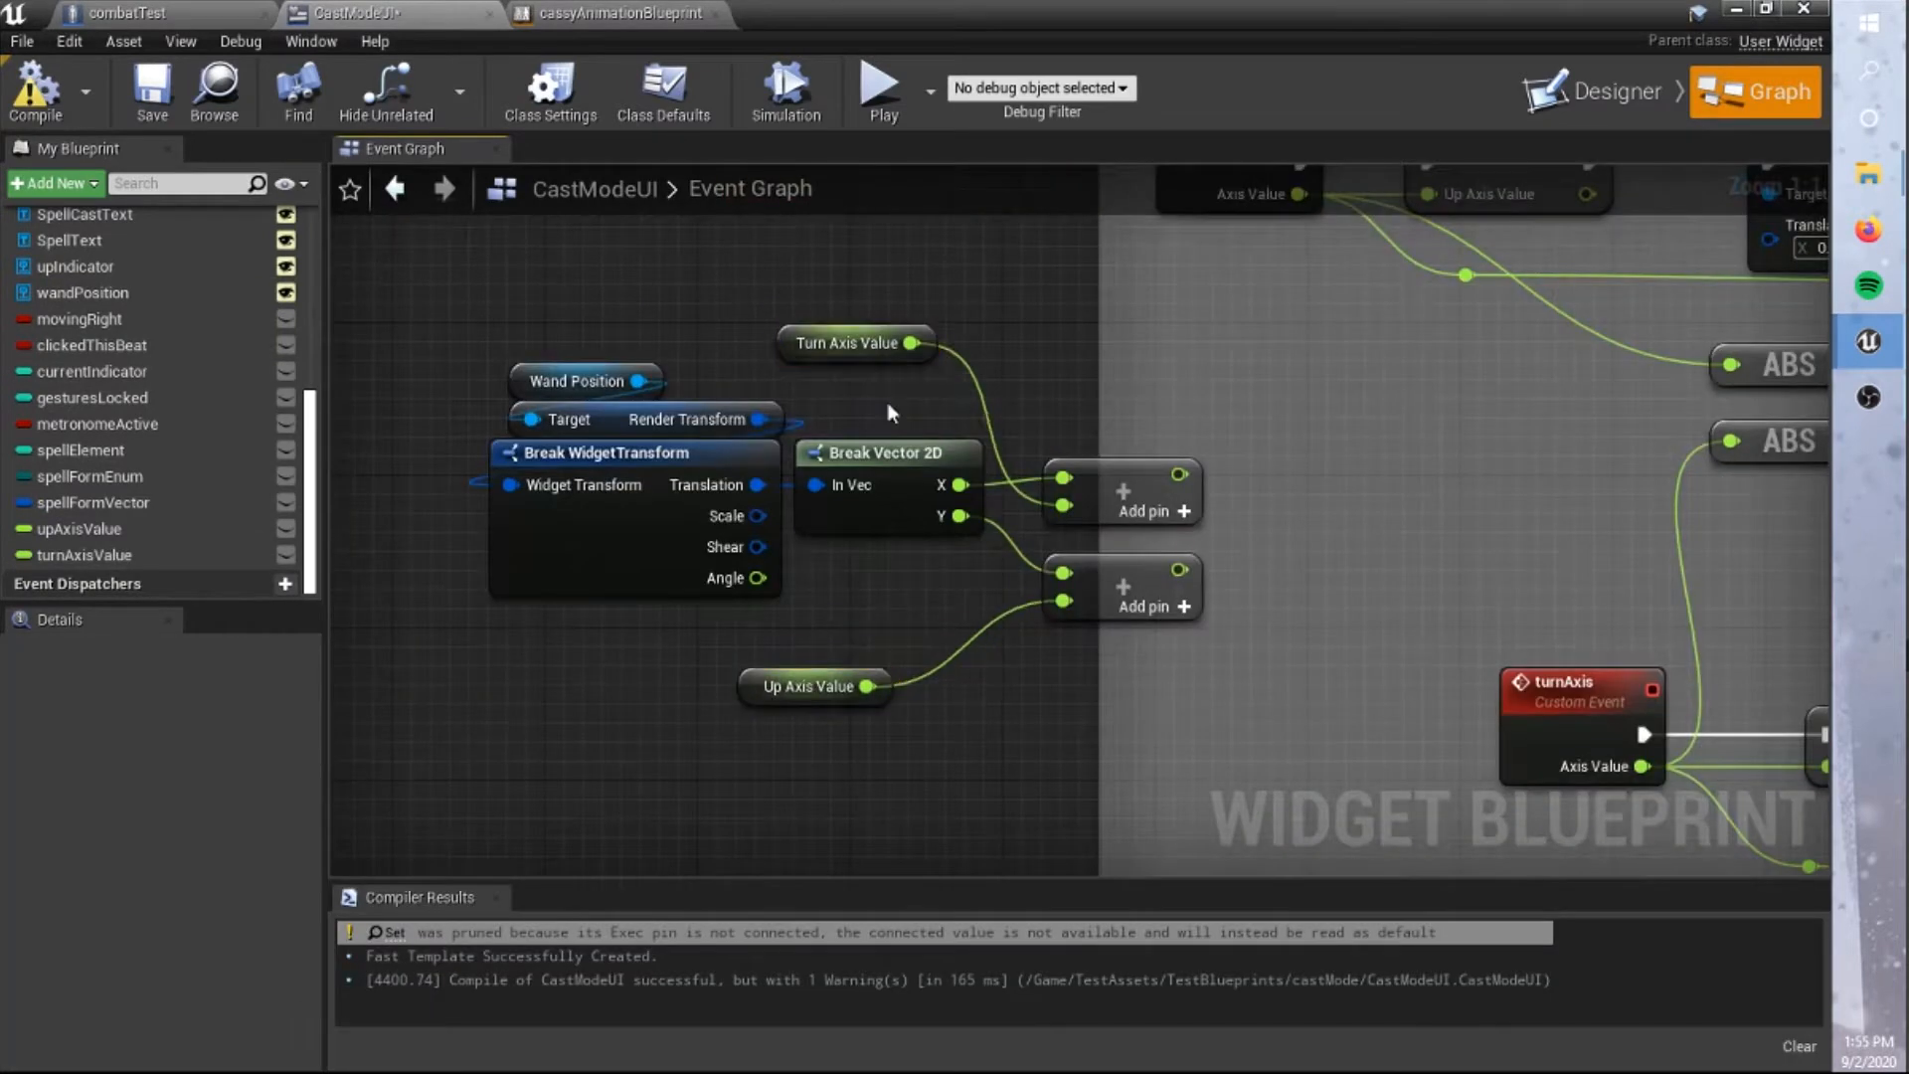
Create a float variable named wandSensitivity and multiply the Turn Axis Value by it.
right_click(968, 371)
left_click(1024, 393)
type("wandSensitivity")
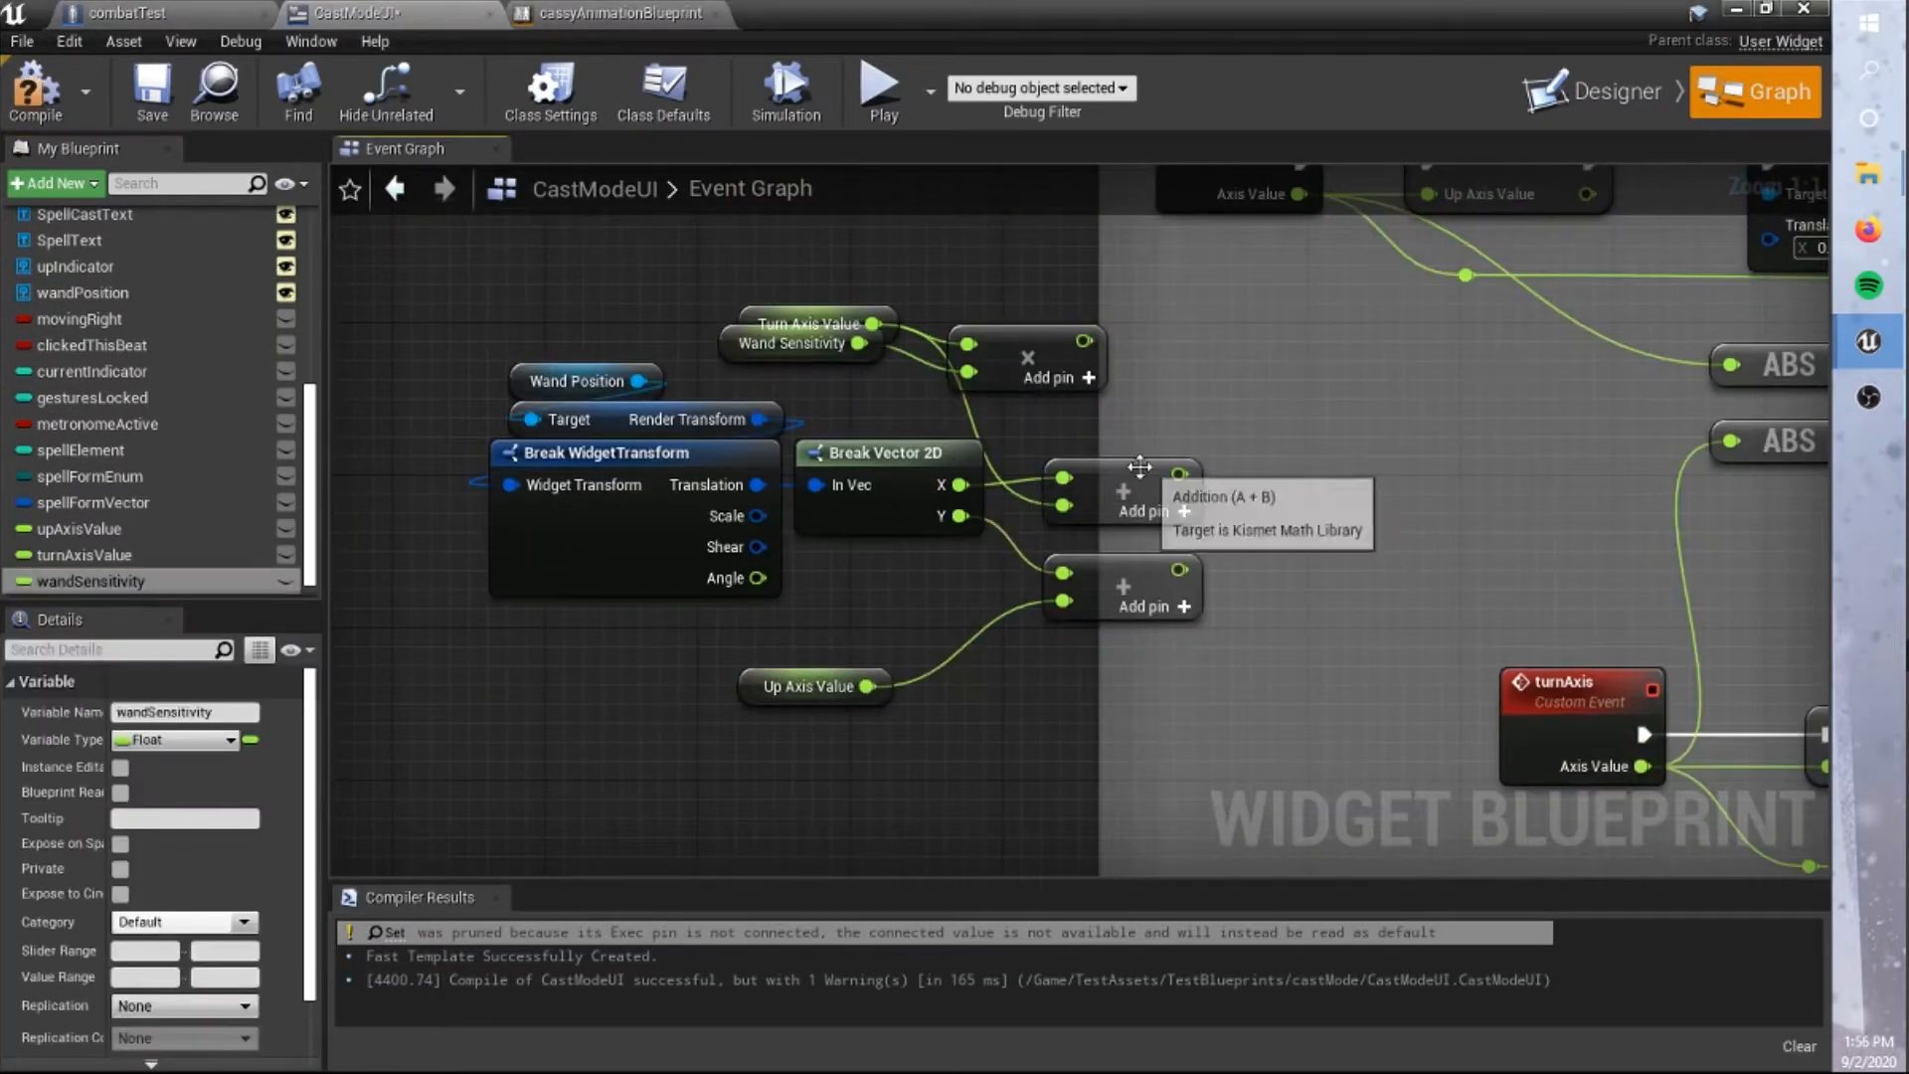
left_click(1139, 468)
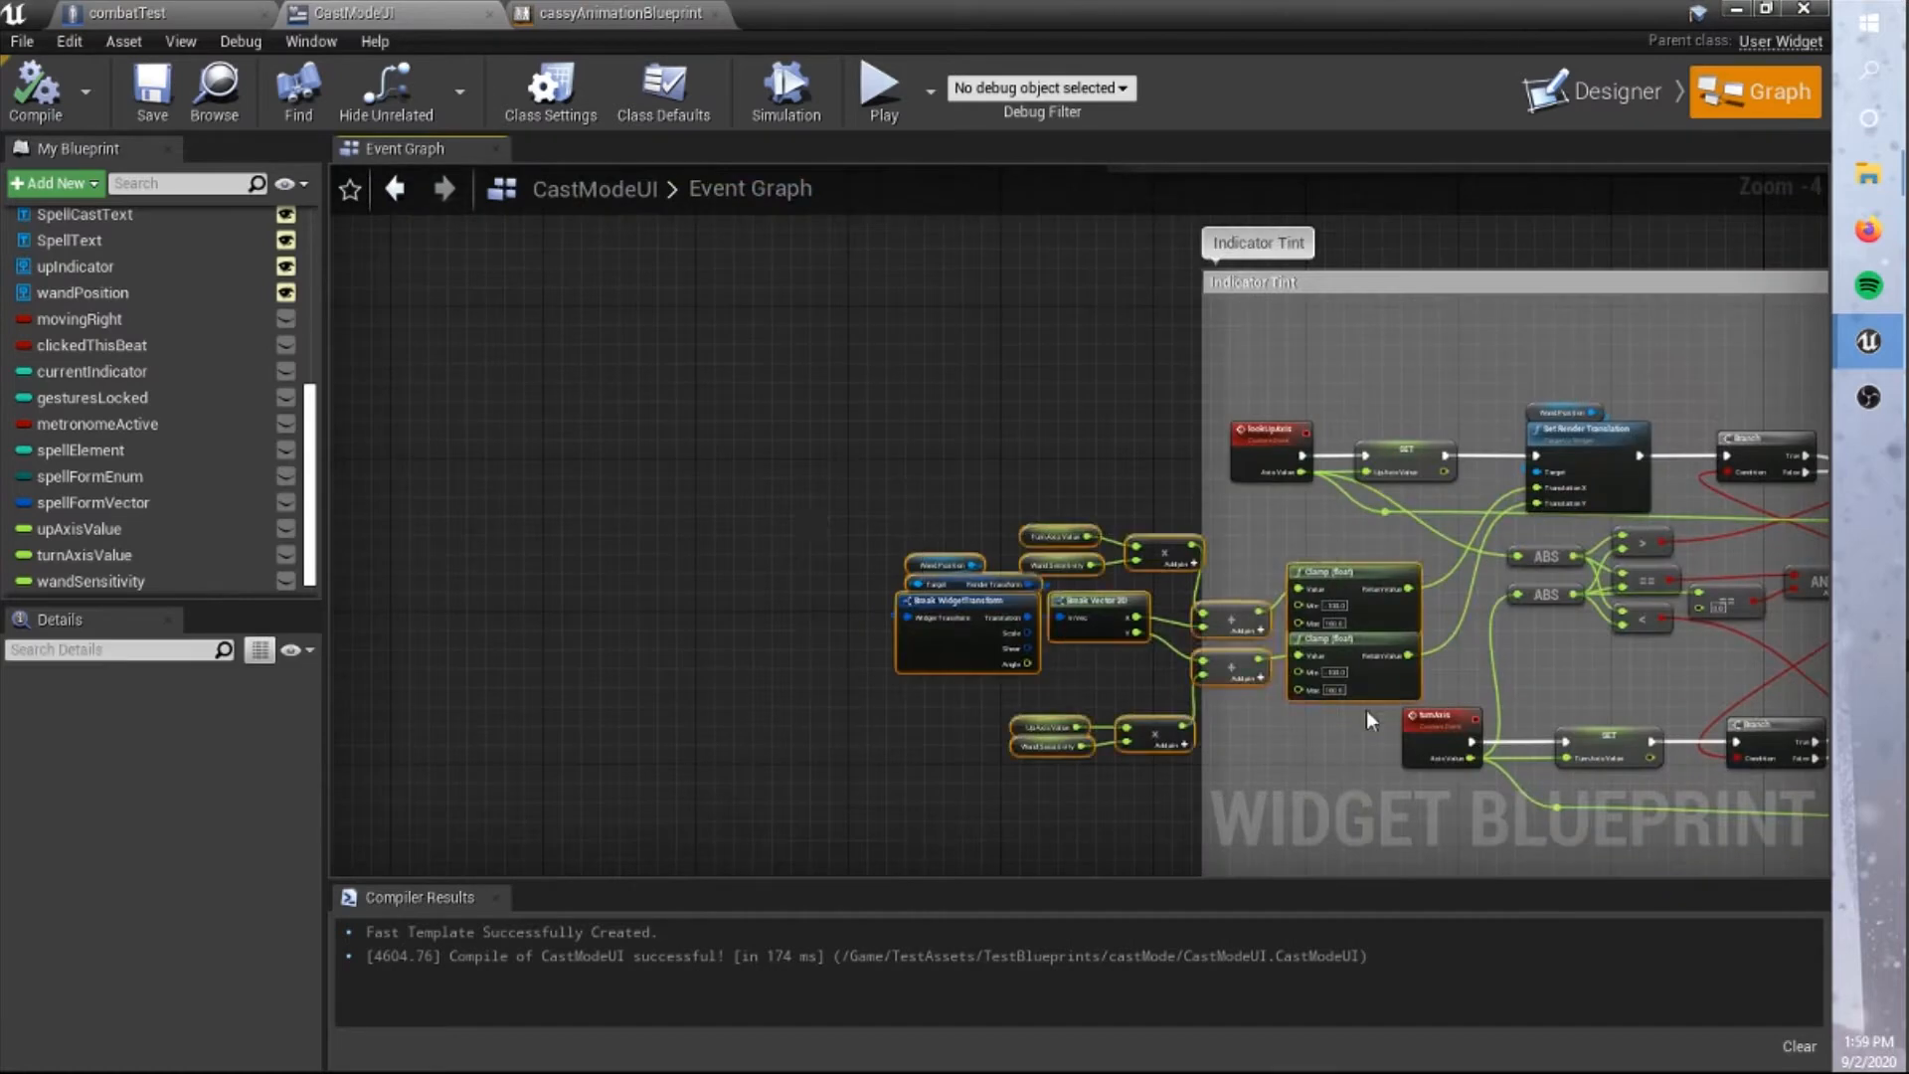
Comment the wand position nodes as "1:1 Wand Control" and the clamped axis nodes as "Flick & Swish wand Control", and save the blueprint.
key("c")
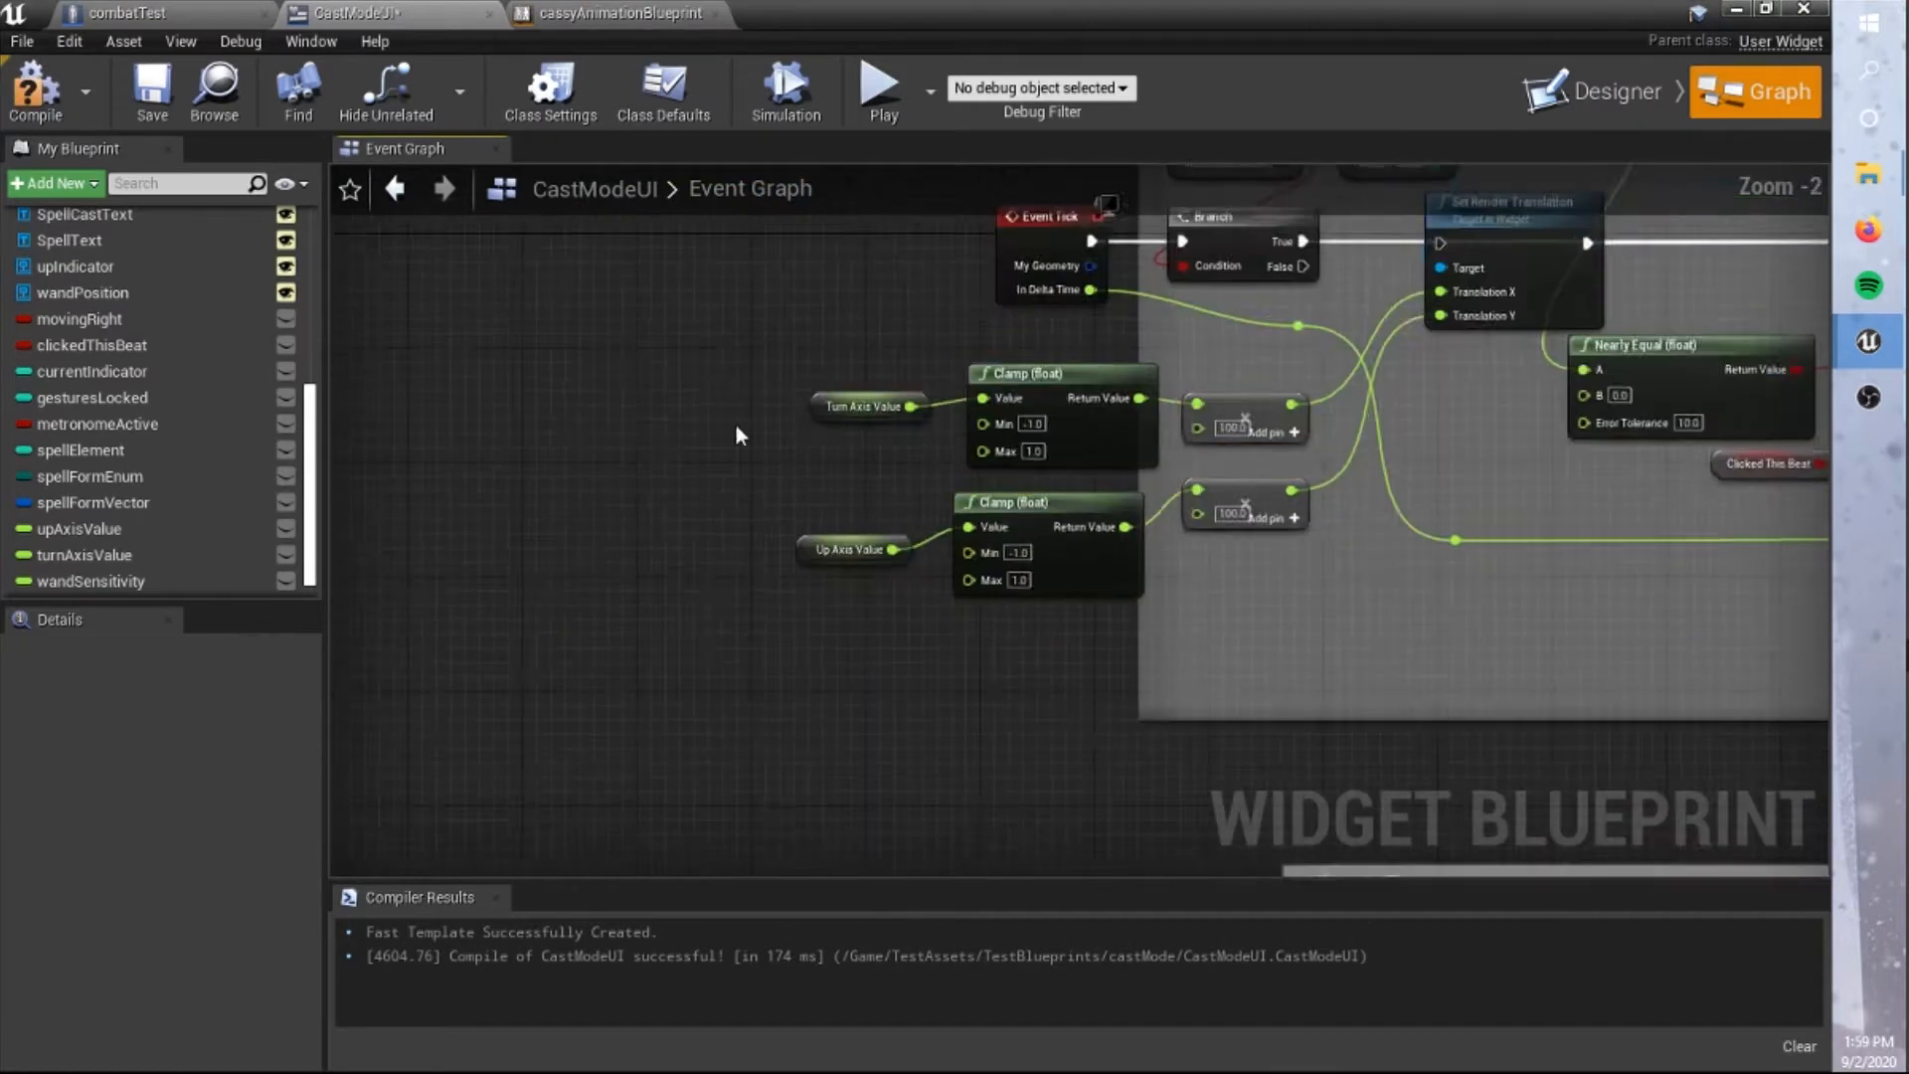
type("cFlick & Swish W")
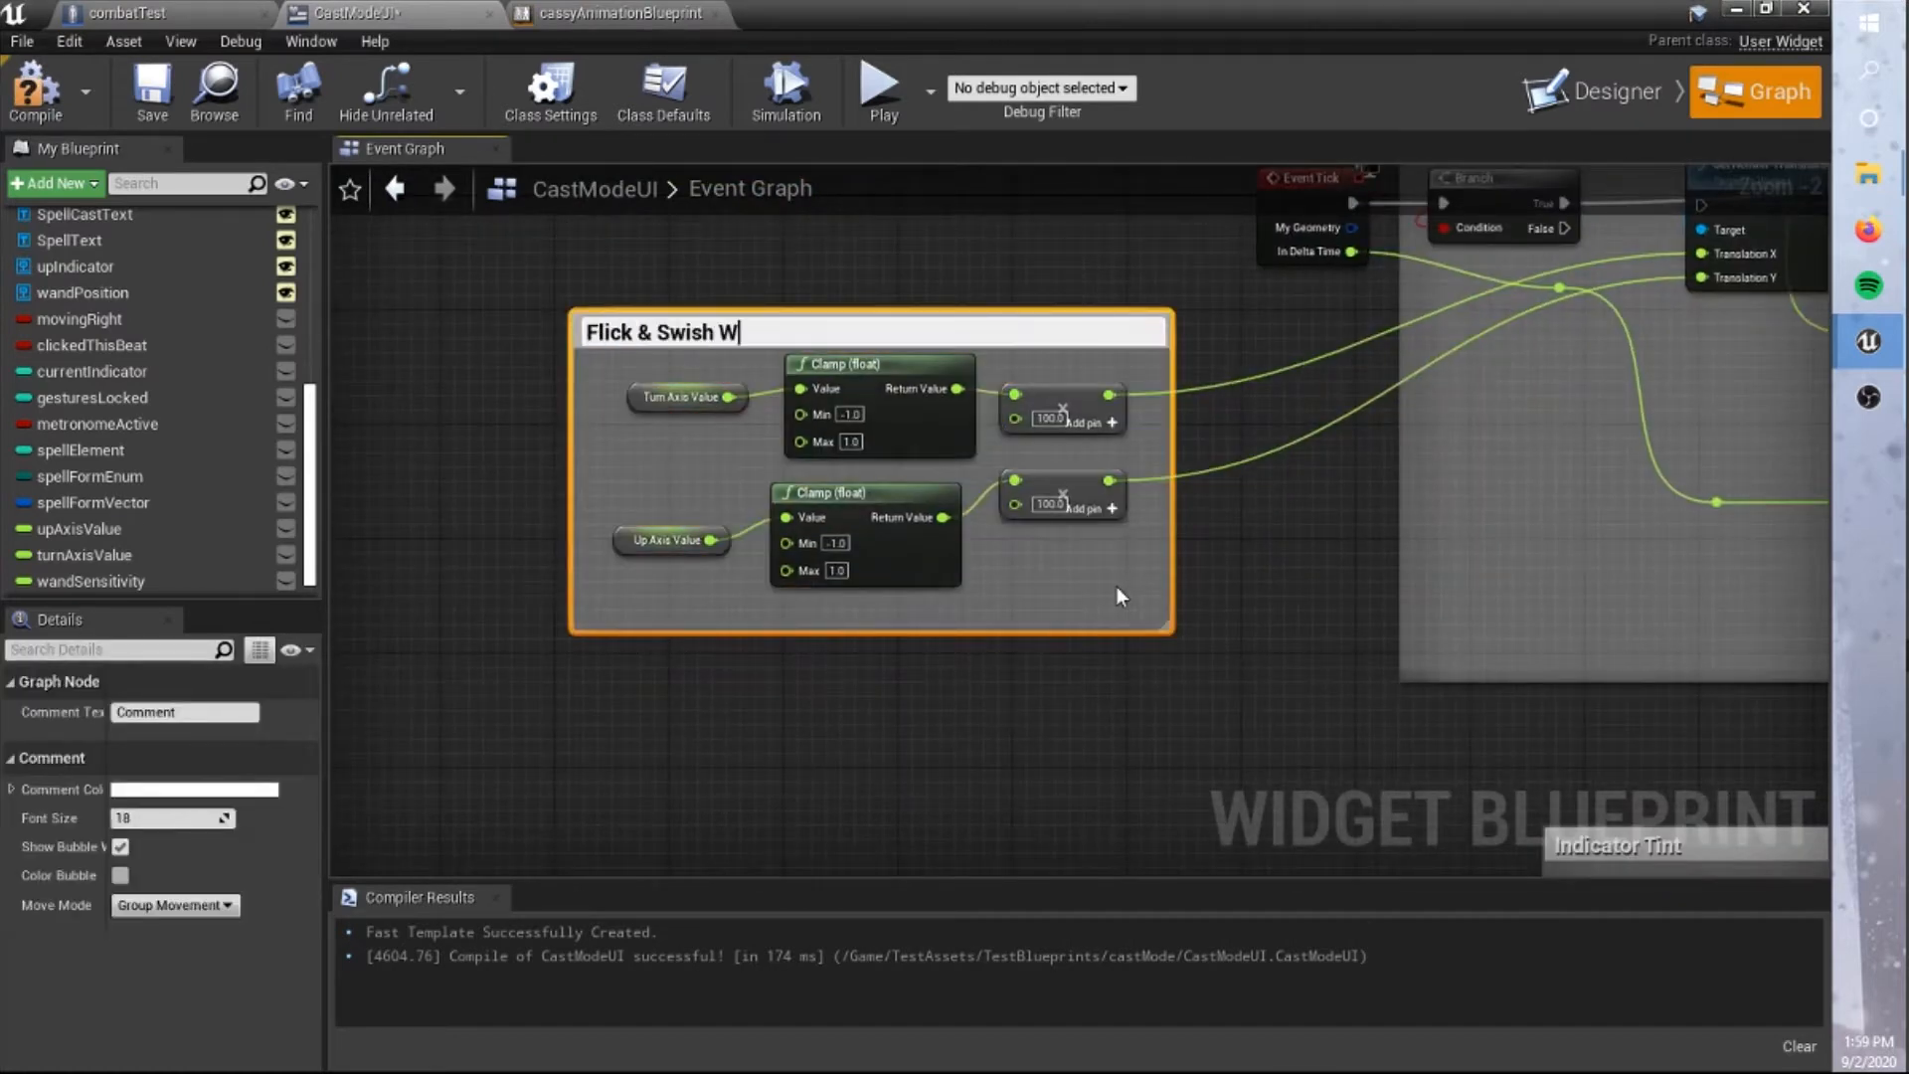
key("BackSpace")
type("wand Control")
left_click(959, 696)
scroll(959, 696, "down", 3)
key("ctrl+s")
right_click_drag(937, 675, 932, 340)
right_click_drag(1044, 390, 995, 527)
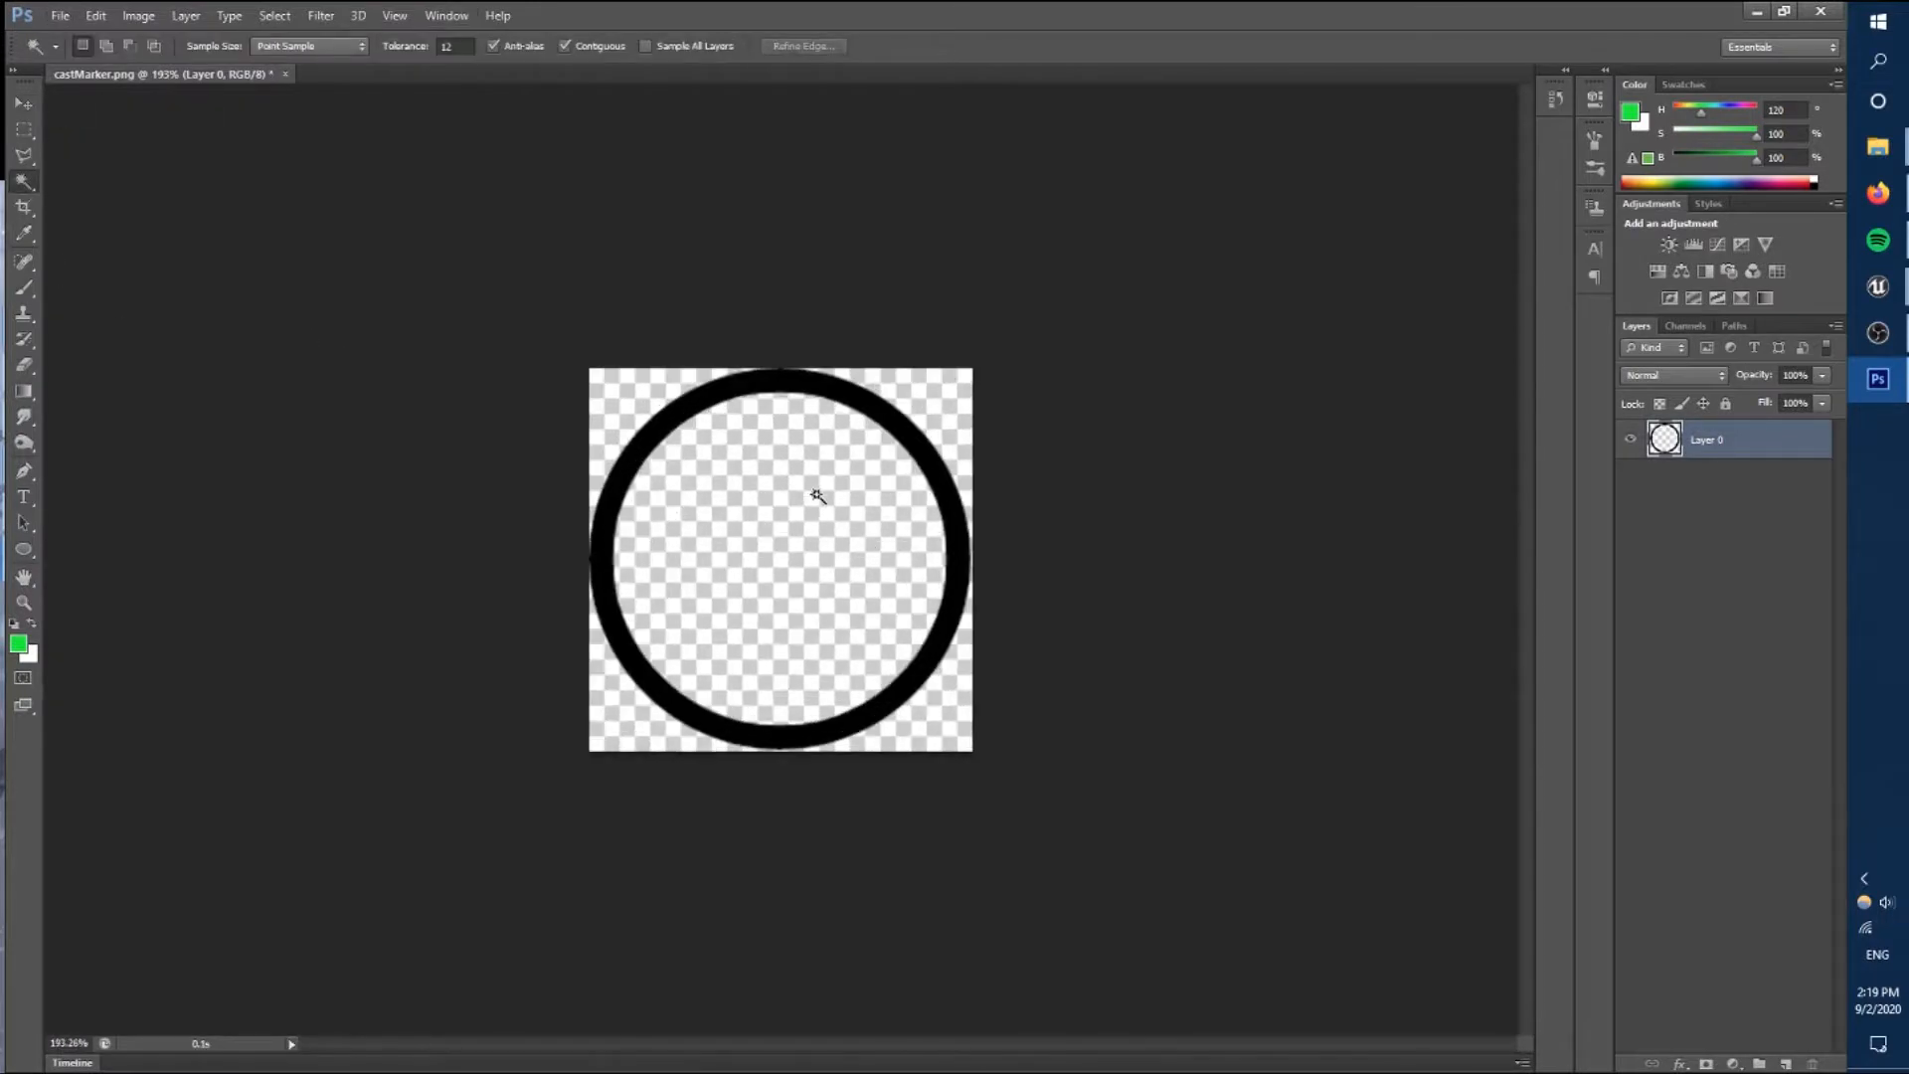
In Photoshop, grow the selection around the black ring of castMarker.png and delete the selected pixels to thin the ring.
left_click(275, 15)
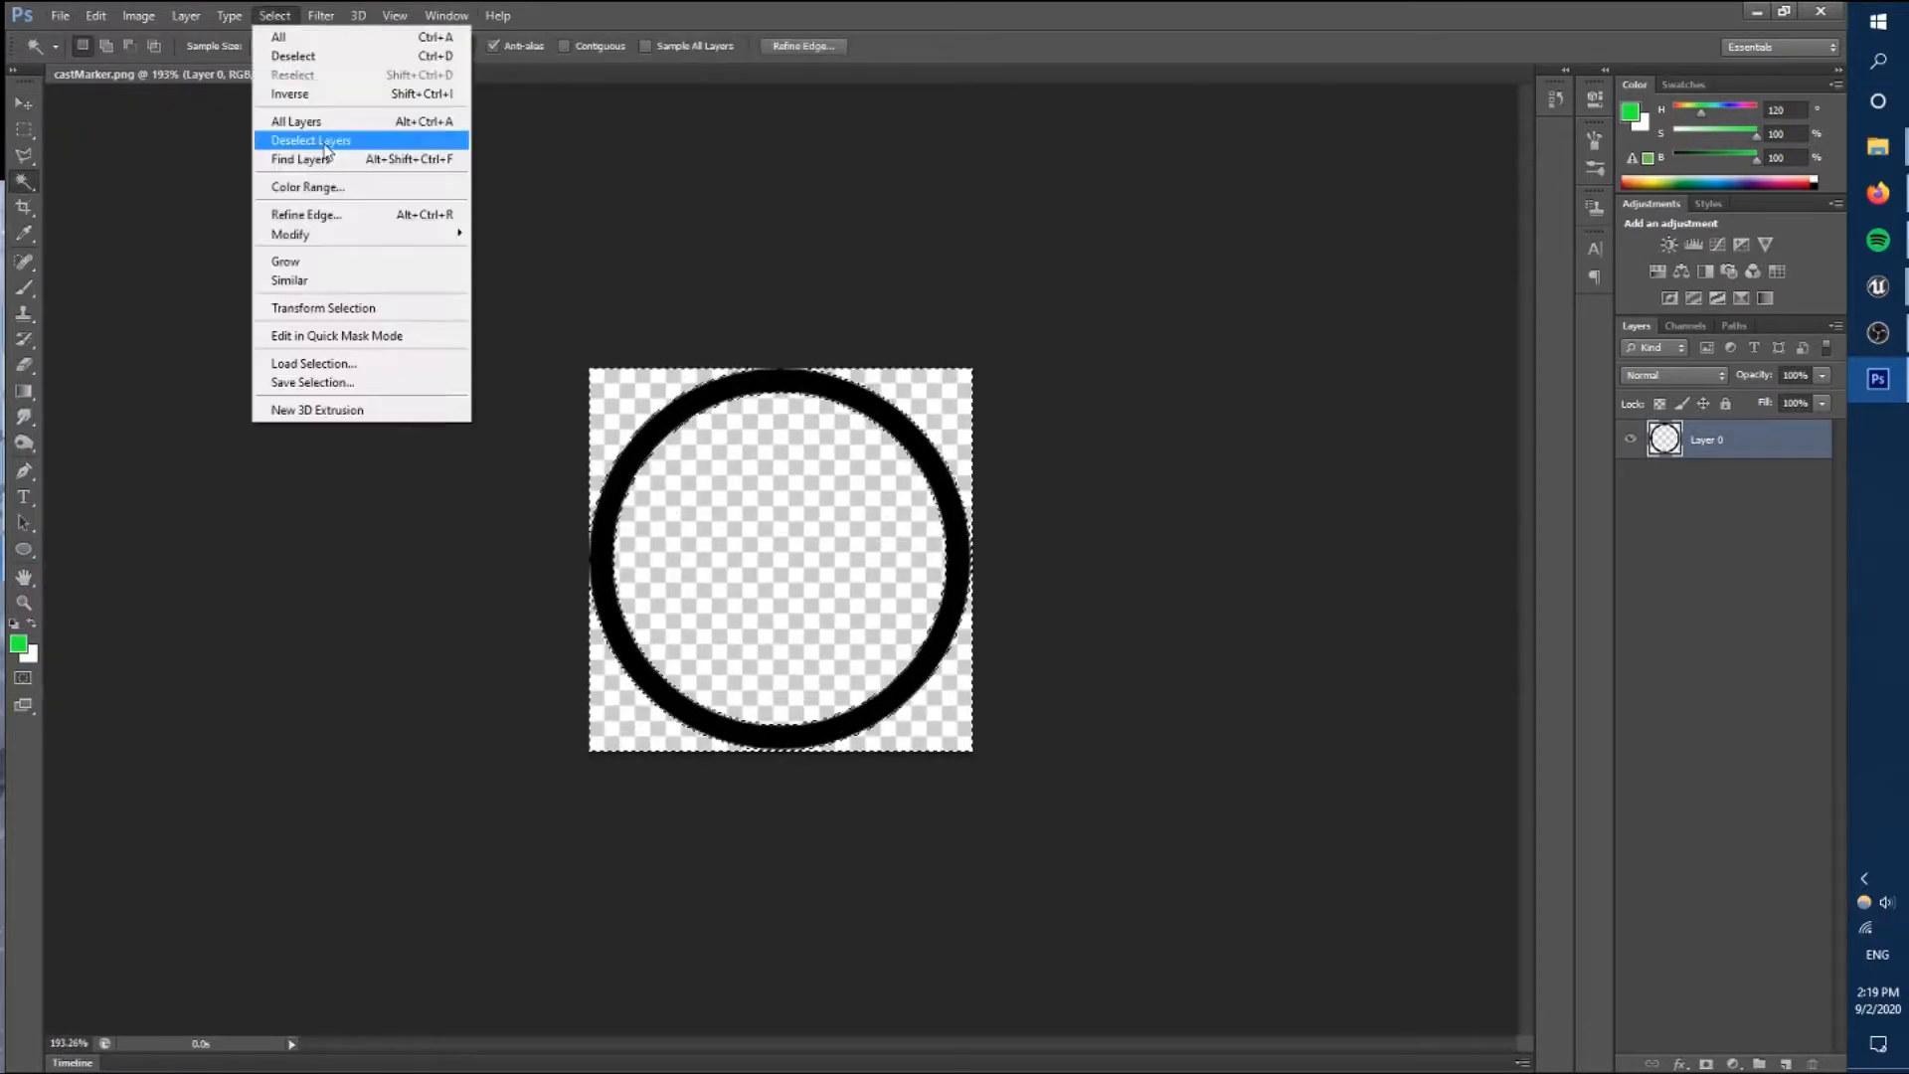
left_click(325, 150)
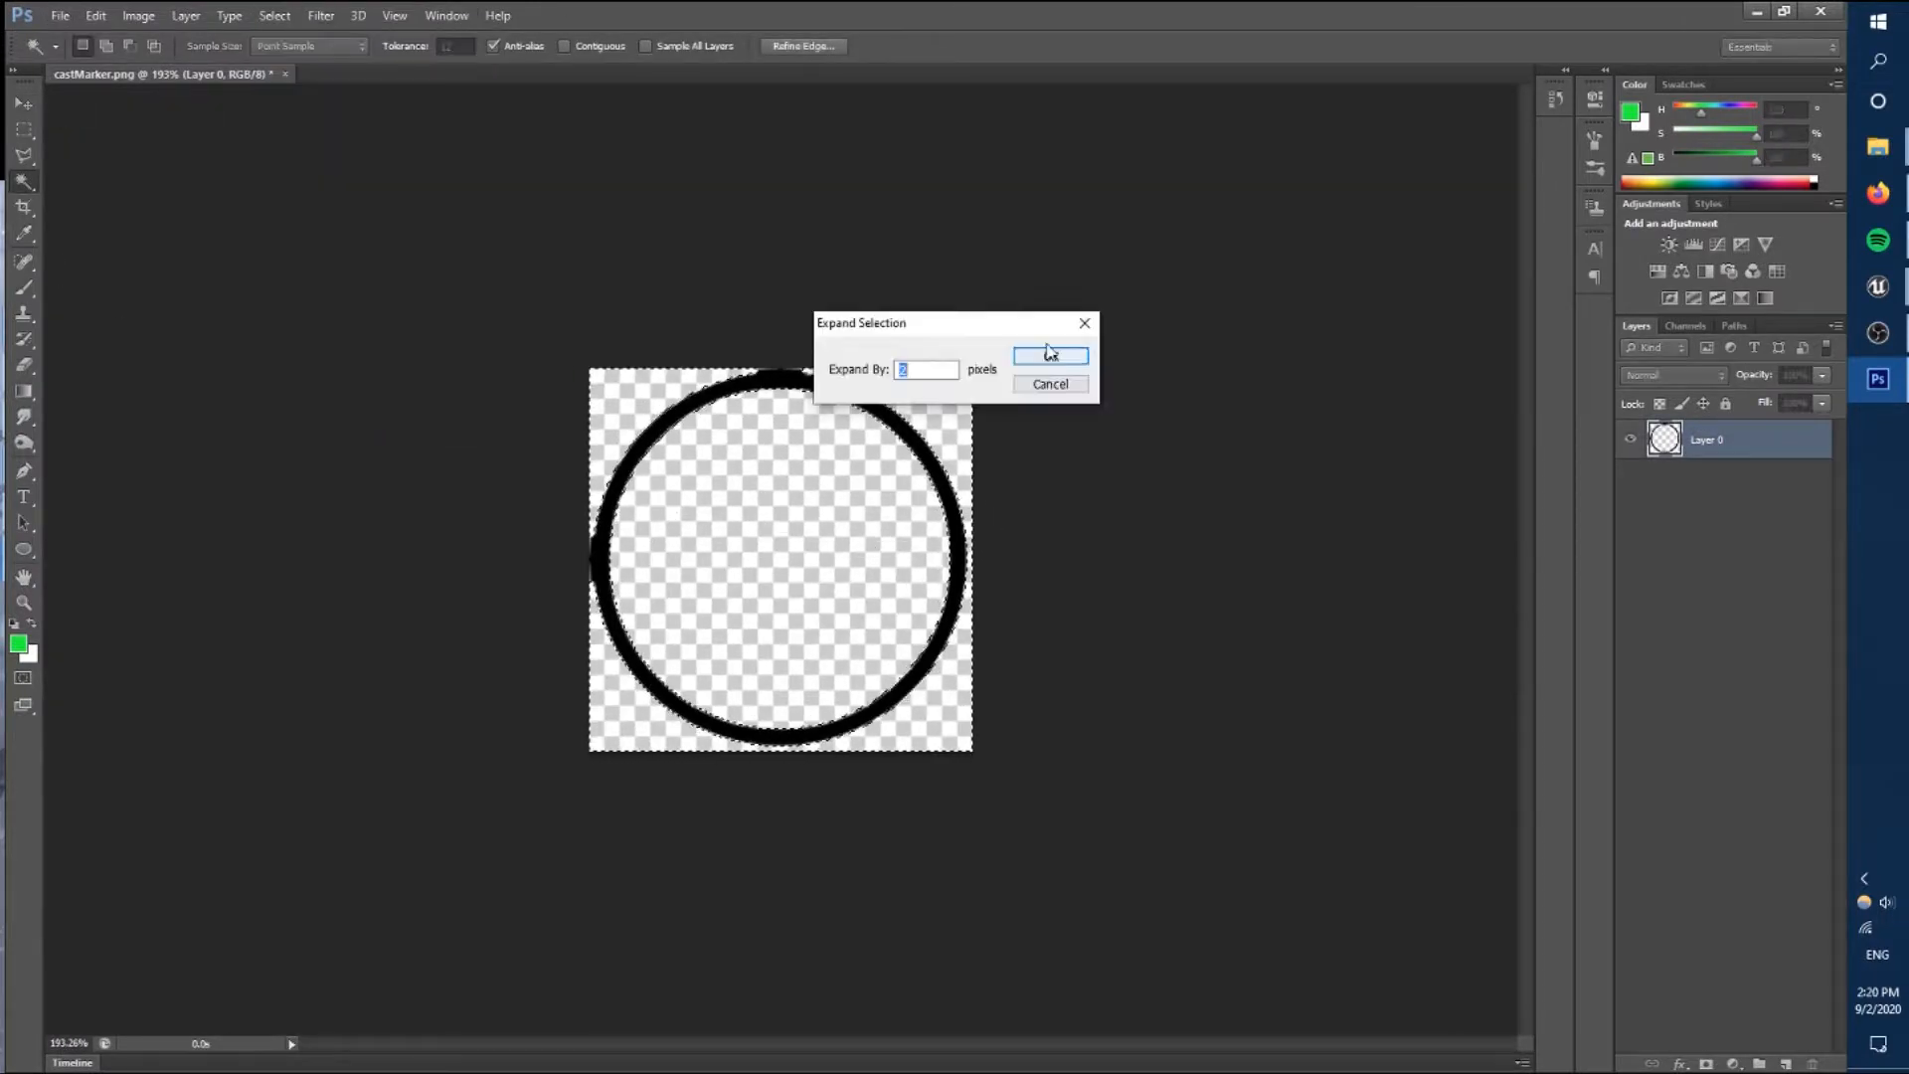
key("Return")
left_click(320, 14)
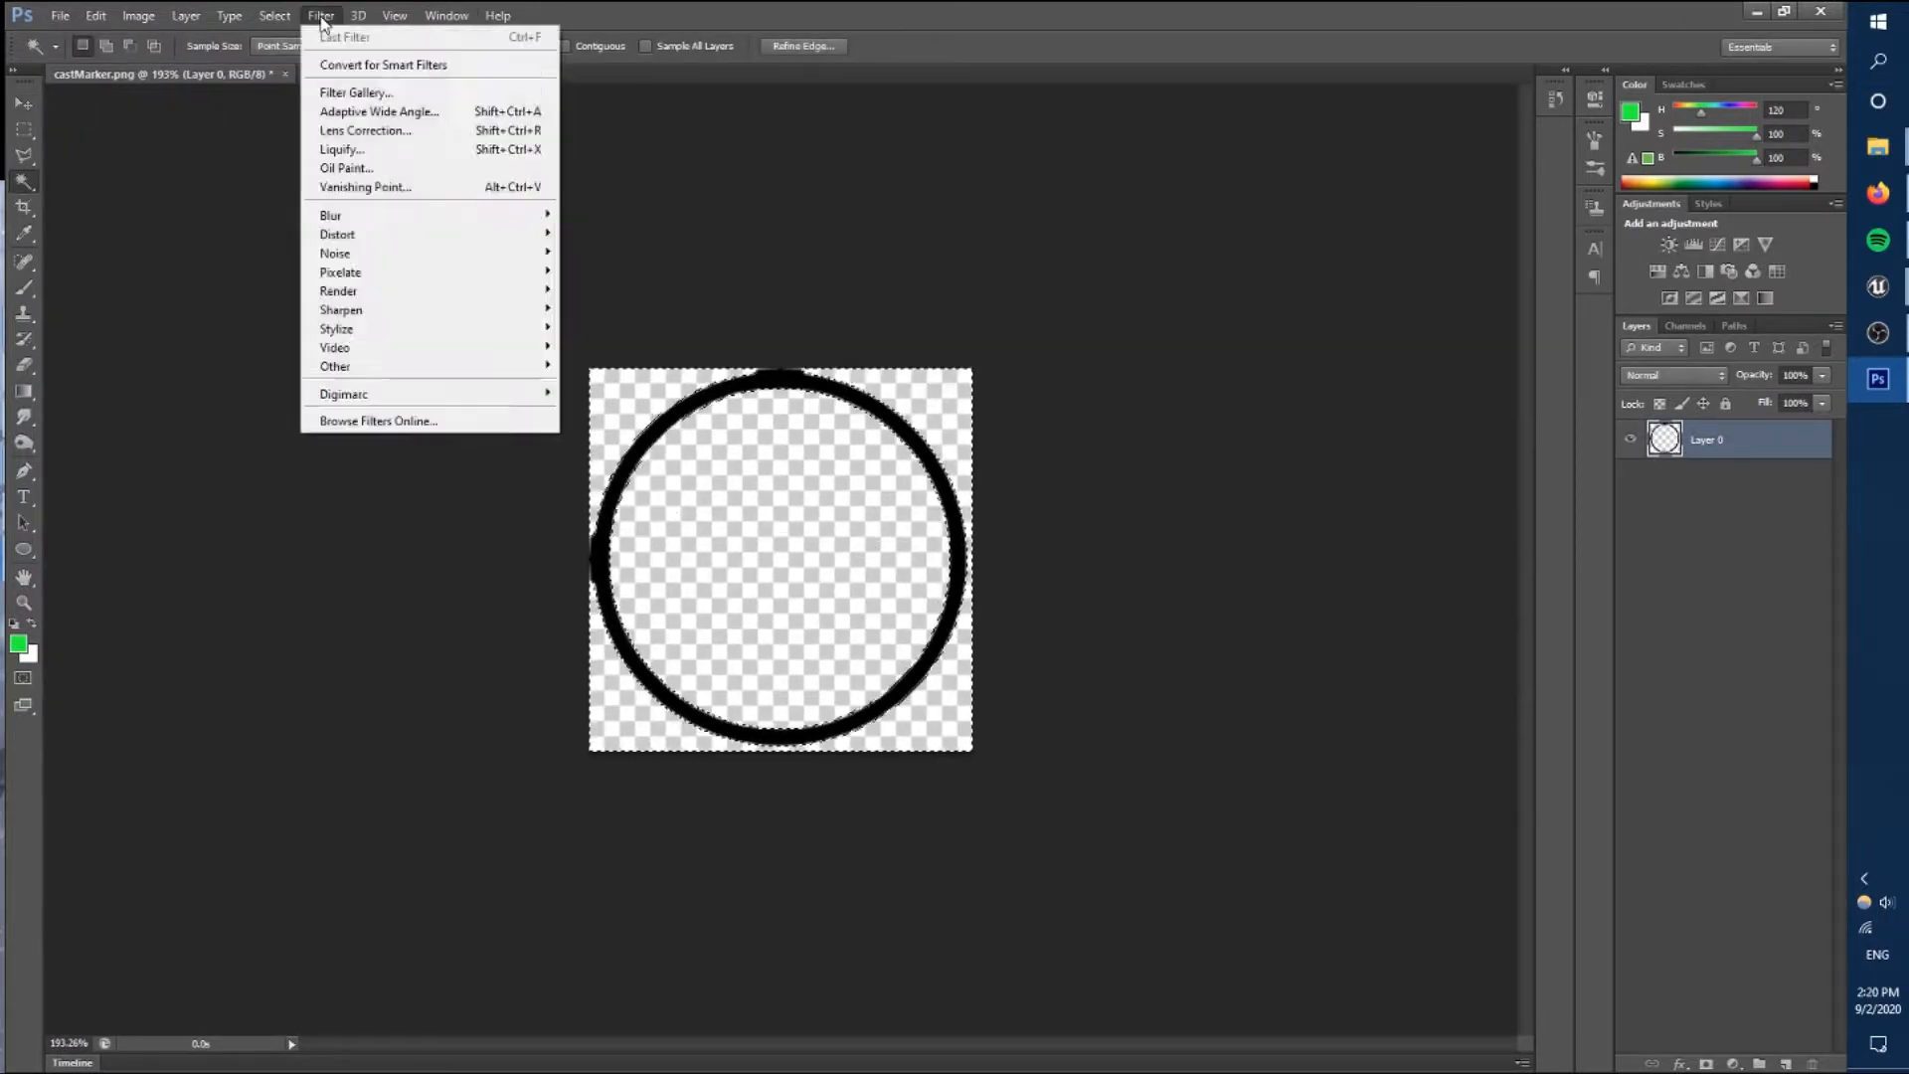
left_click(861, 345)
key("Delete")
key("ctrl+d")
Fill the ring's interior with translucent grey and recolour the ring white using a 6 px brush with 100% hardness.
scroll(861, 345, "up", 8, "alt")
key("e")
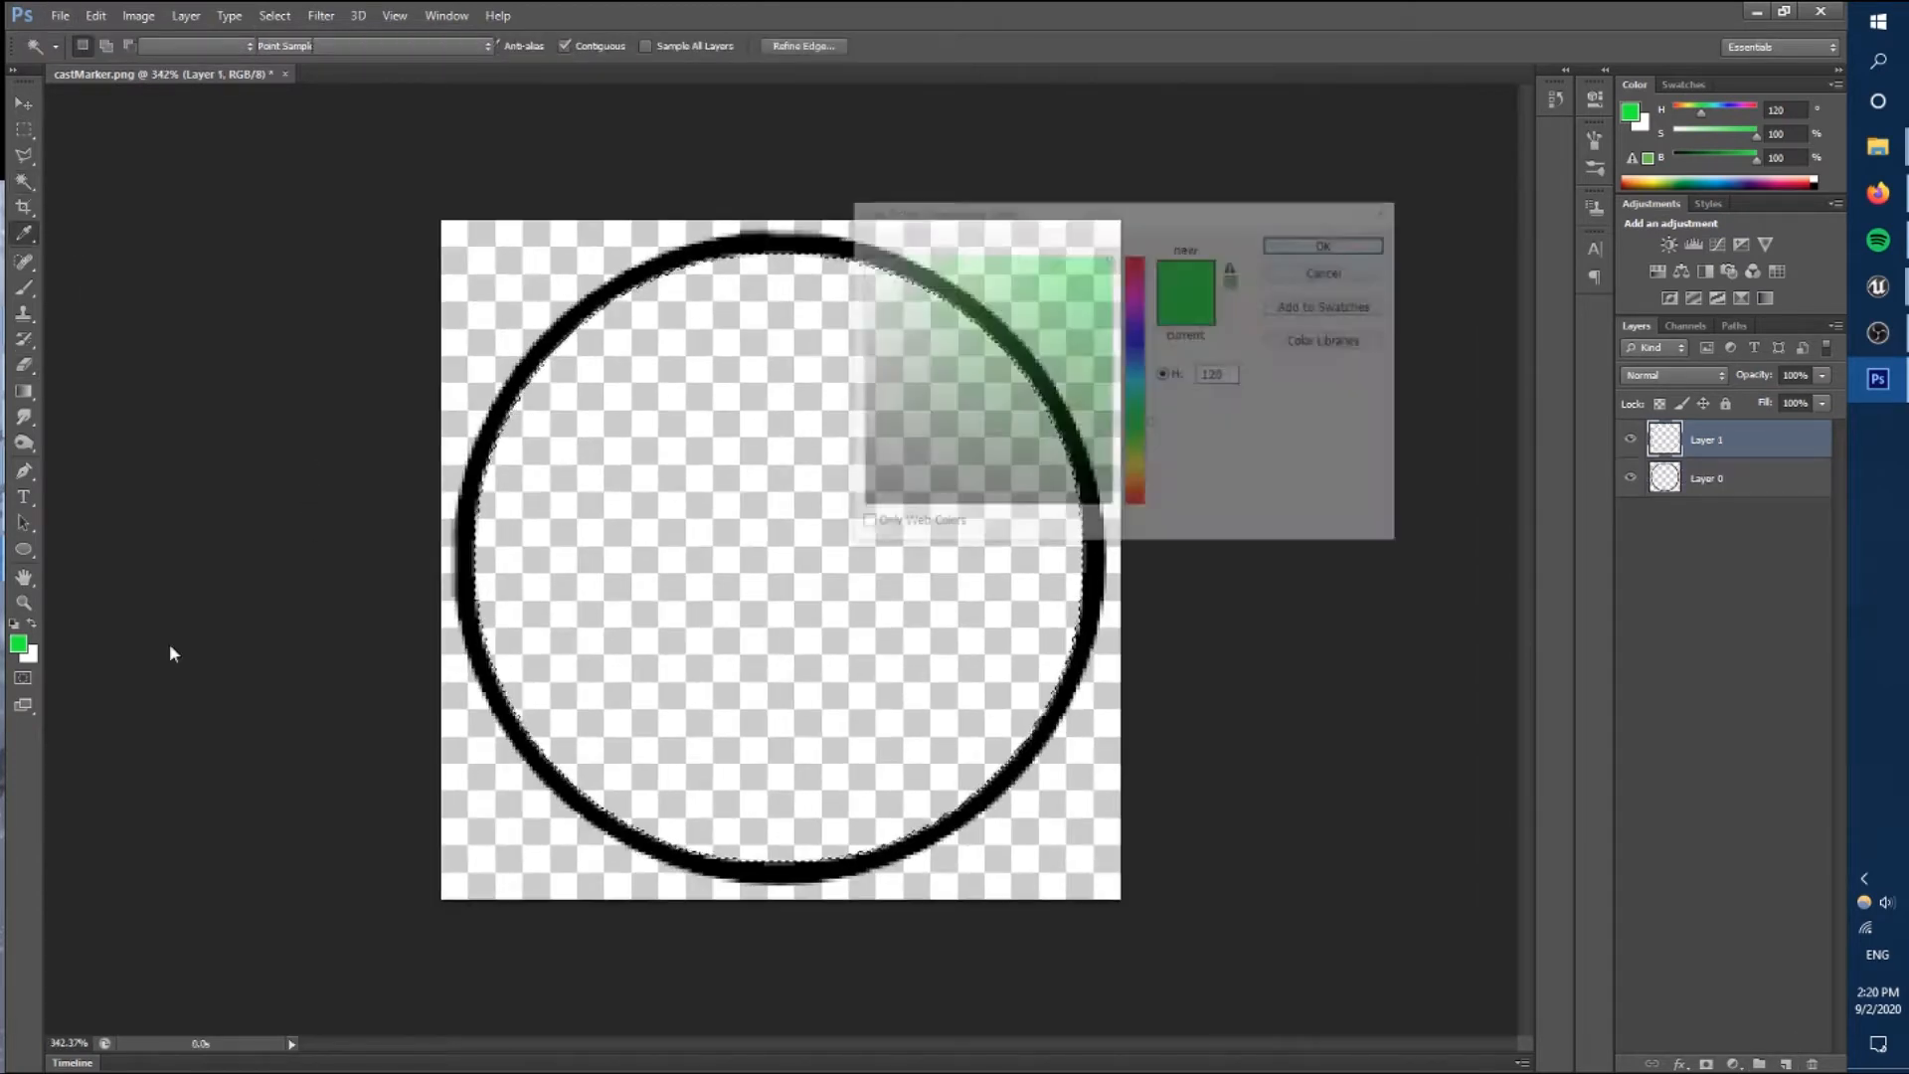
key("d")
key("g")
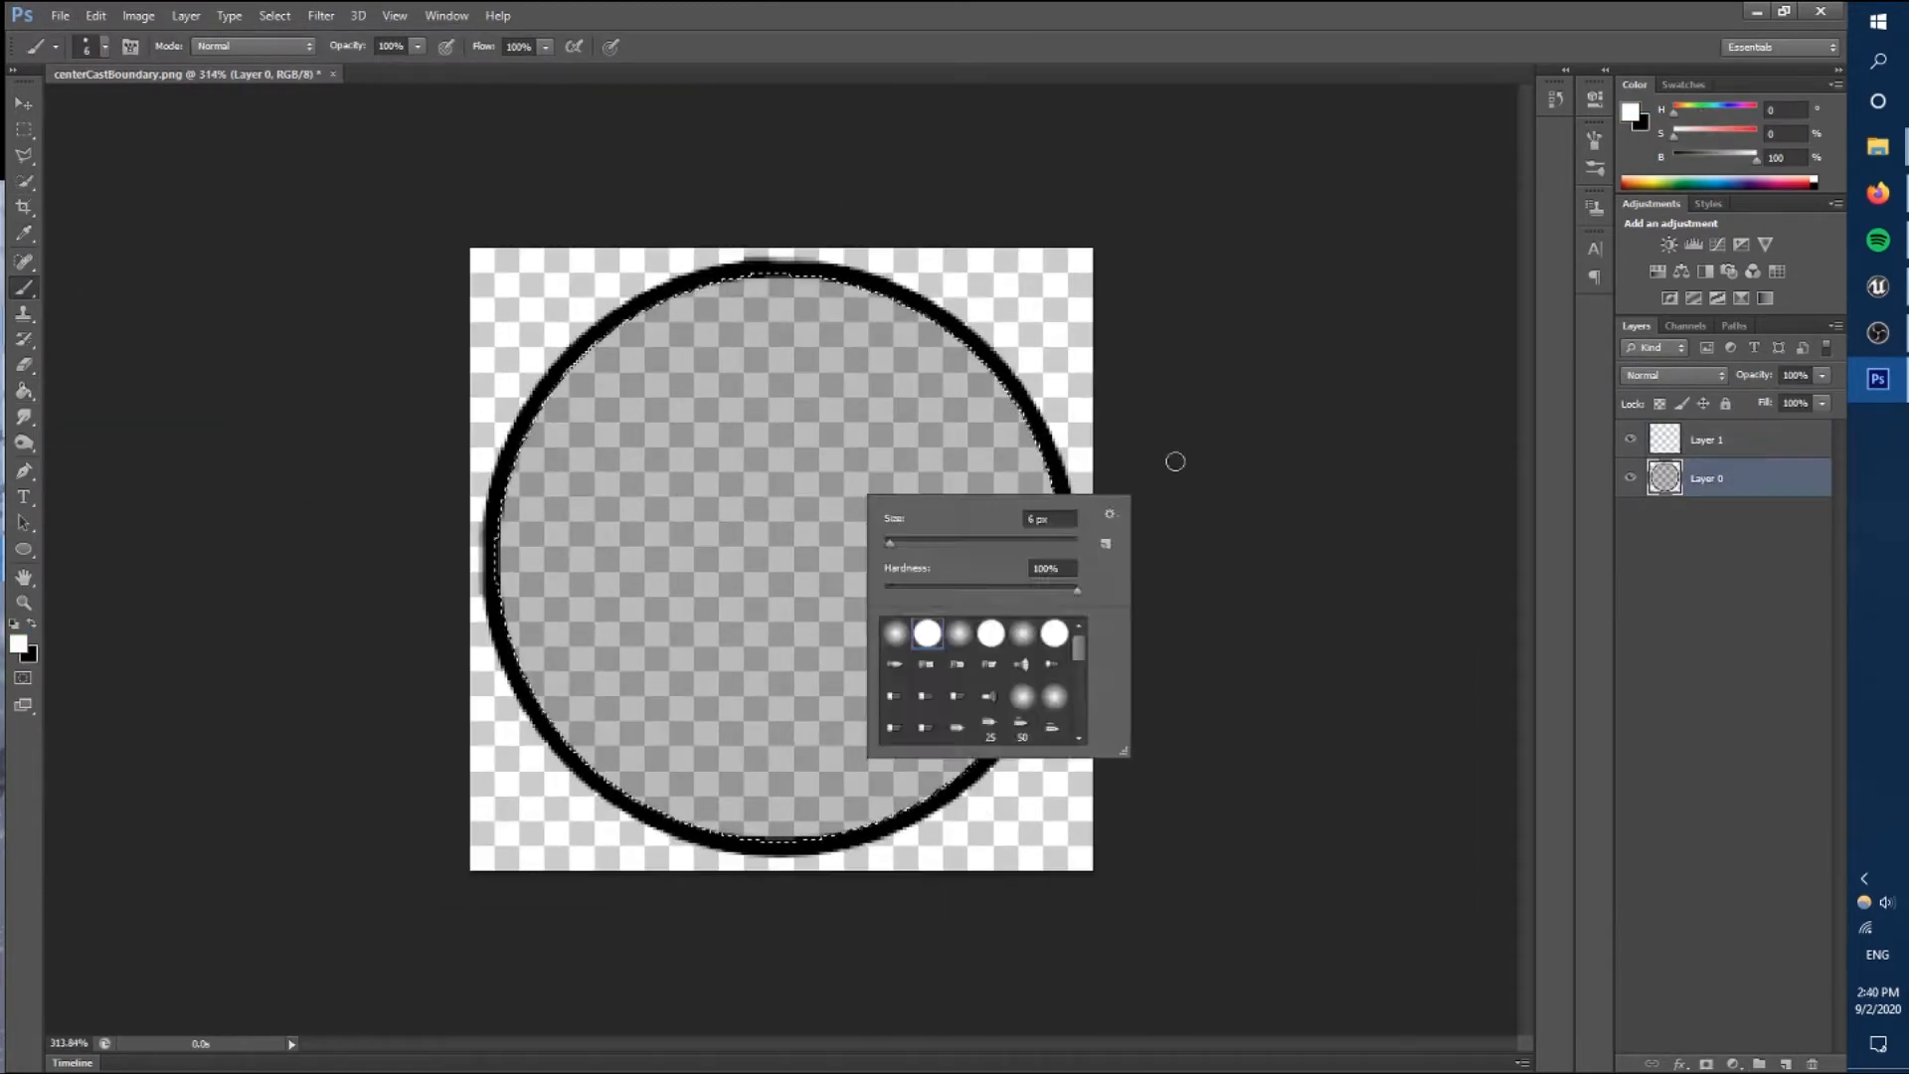
left_click(910, 609)
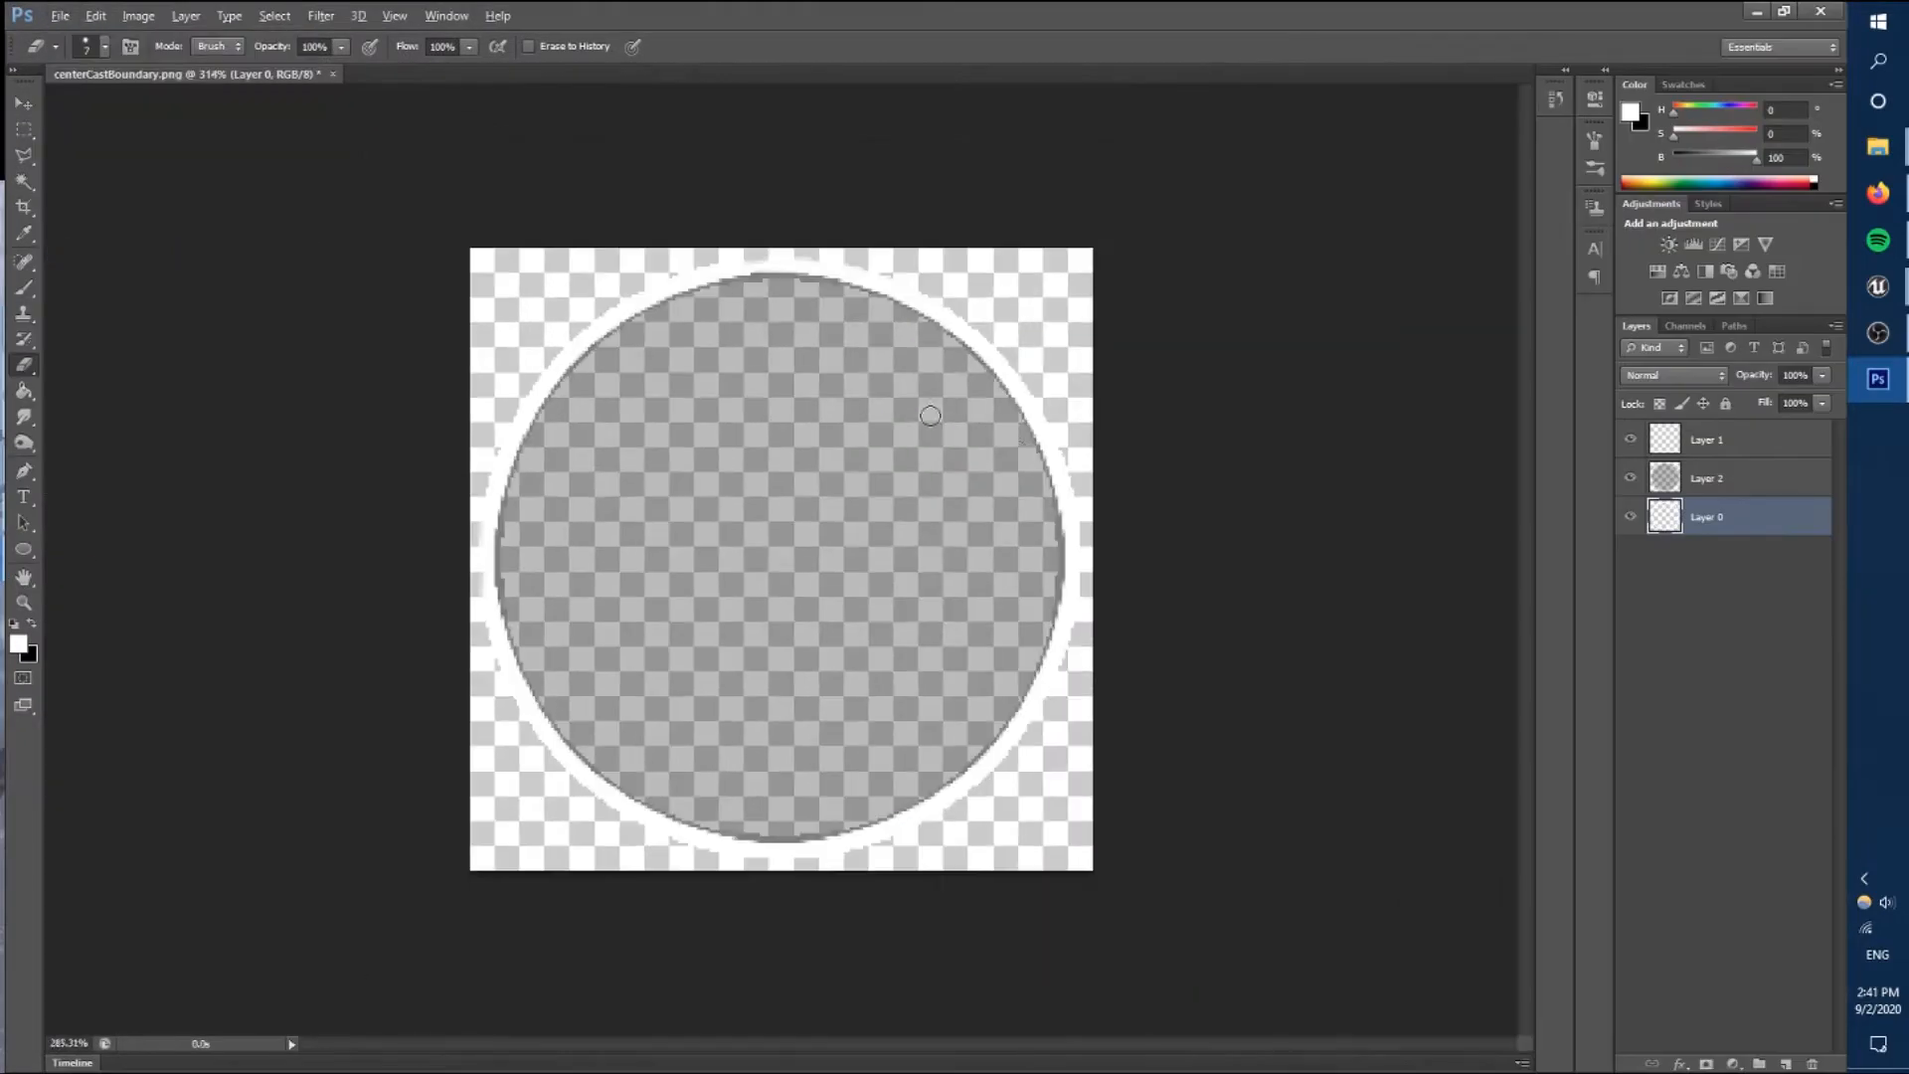
Apply a Stroke layer style to the elemental pentagram layer in Photoshop.
left_click(1877, 379)
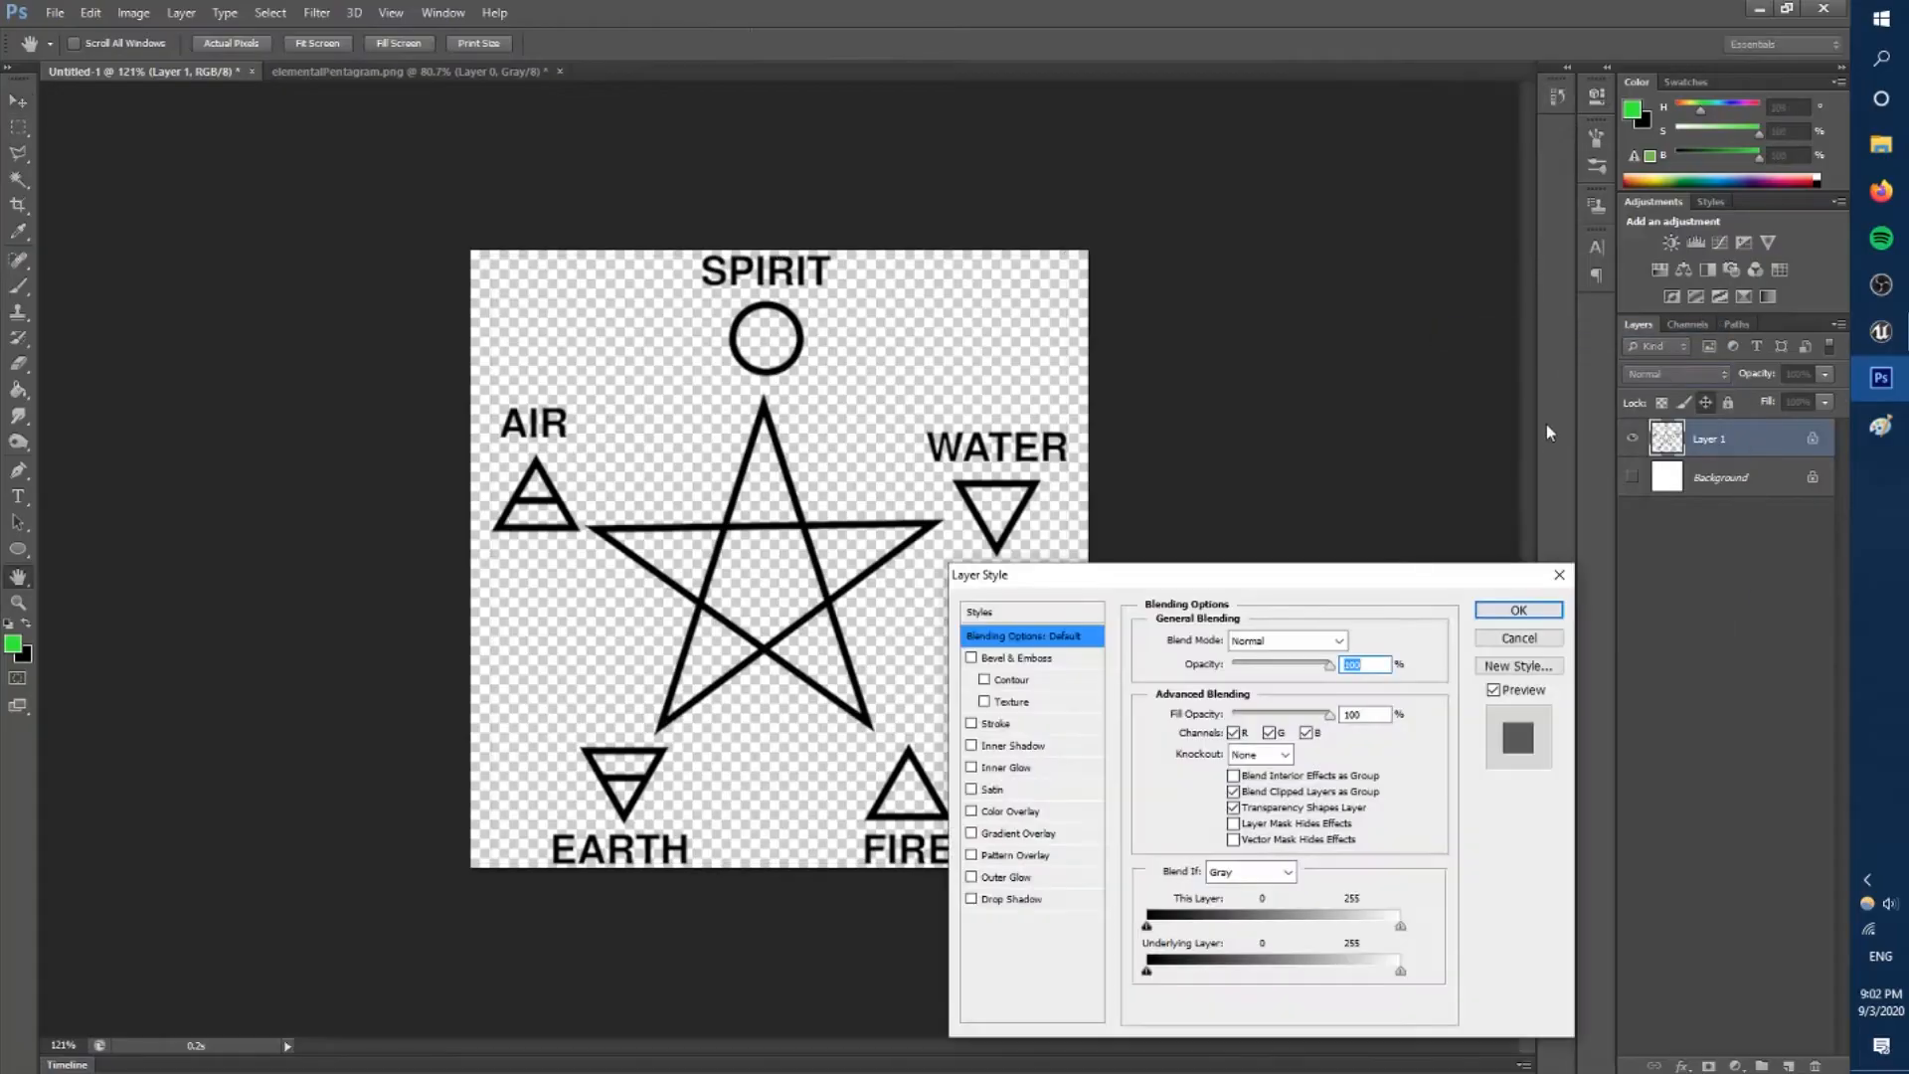
left_click(1005, 724)
left_click(1631, 515)
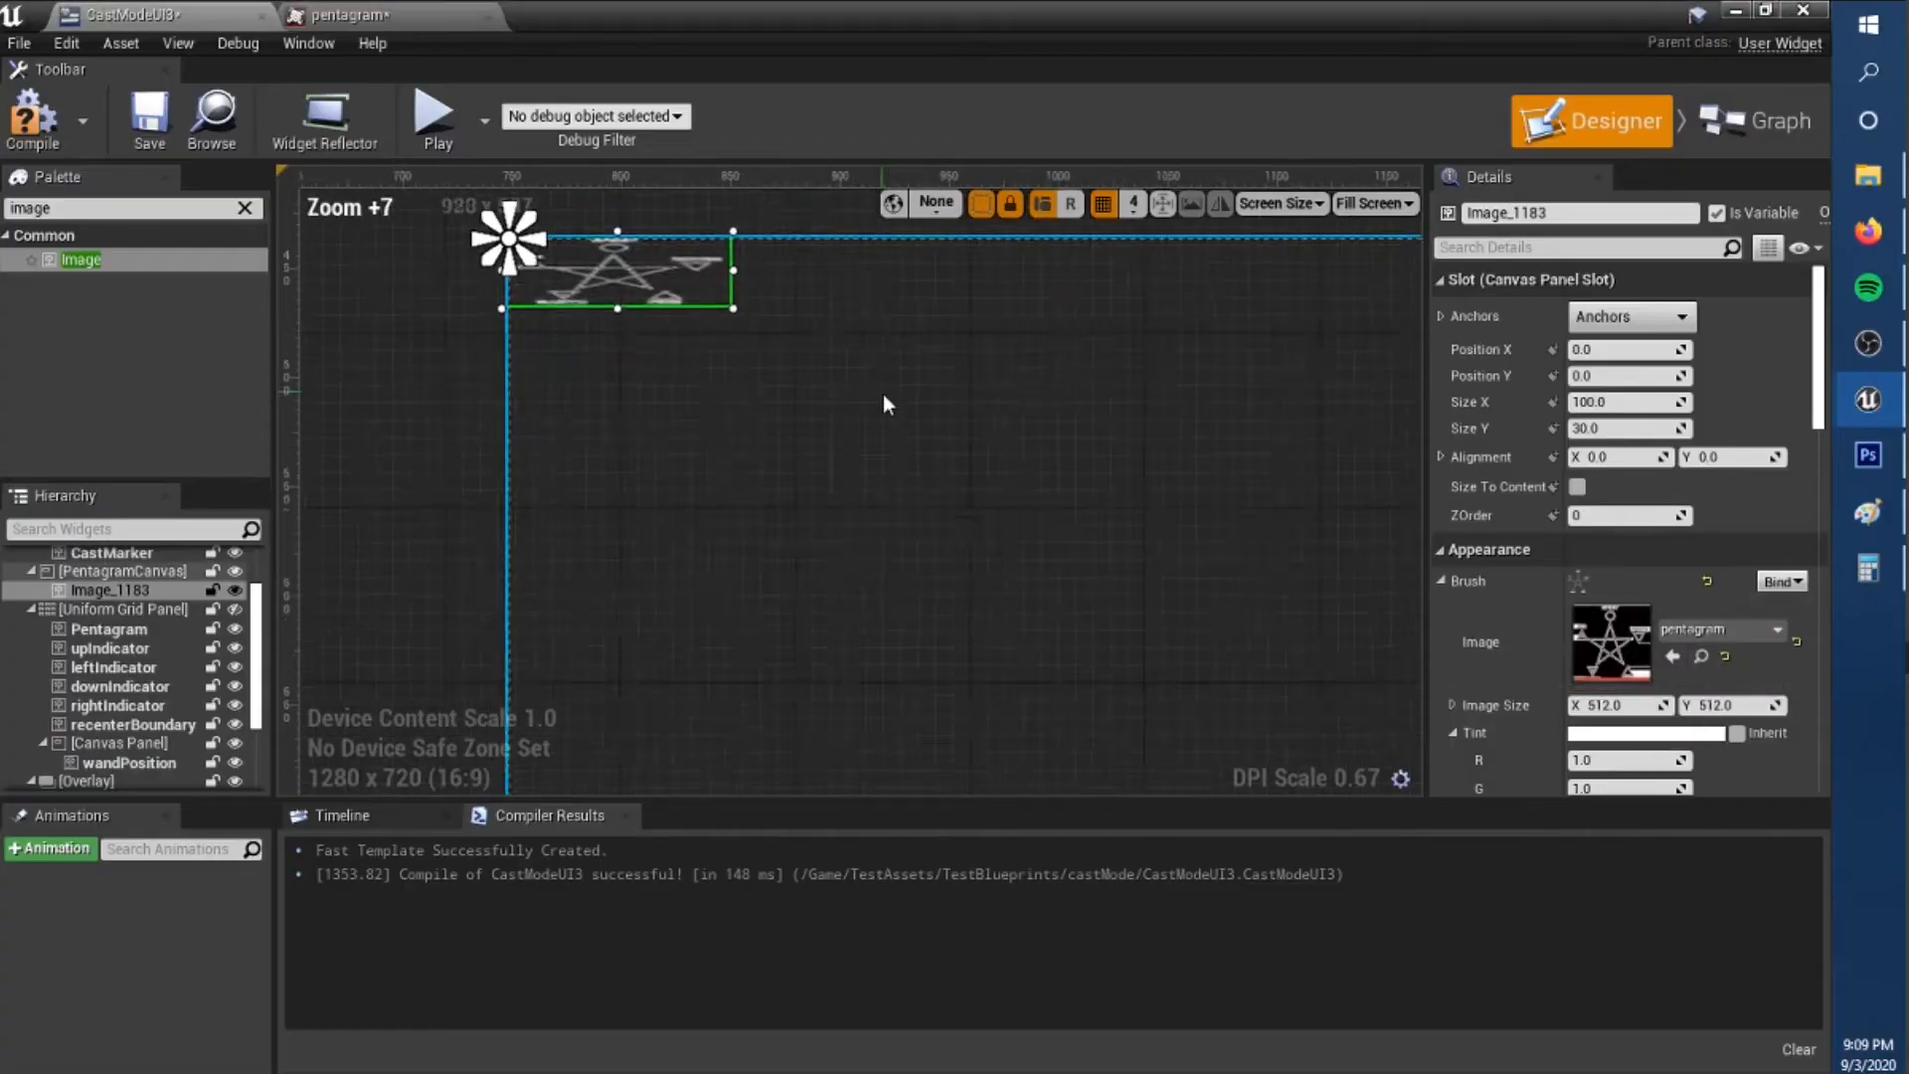
Enlarge the pentagram image to fill PentagramCanvas and add a copy of the wand position canvas panel inside that canvas.
scroll(1749, 455, "down", 3)
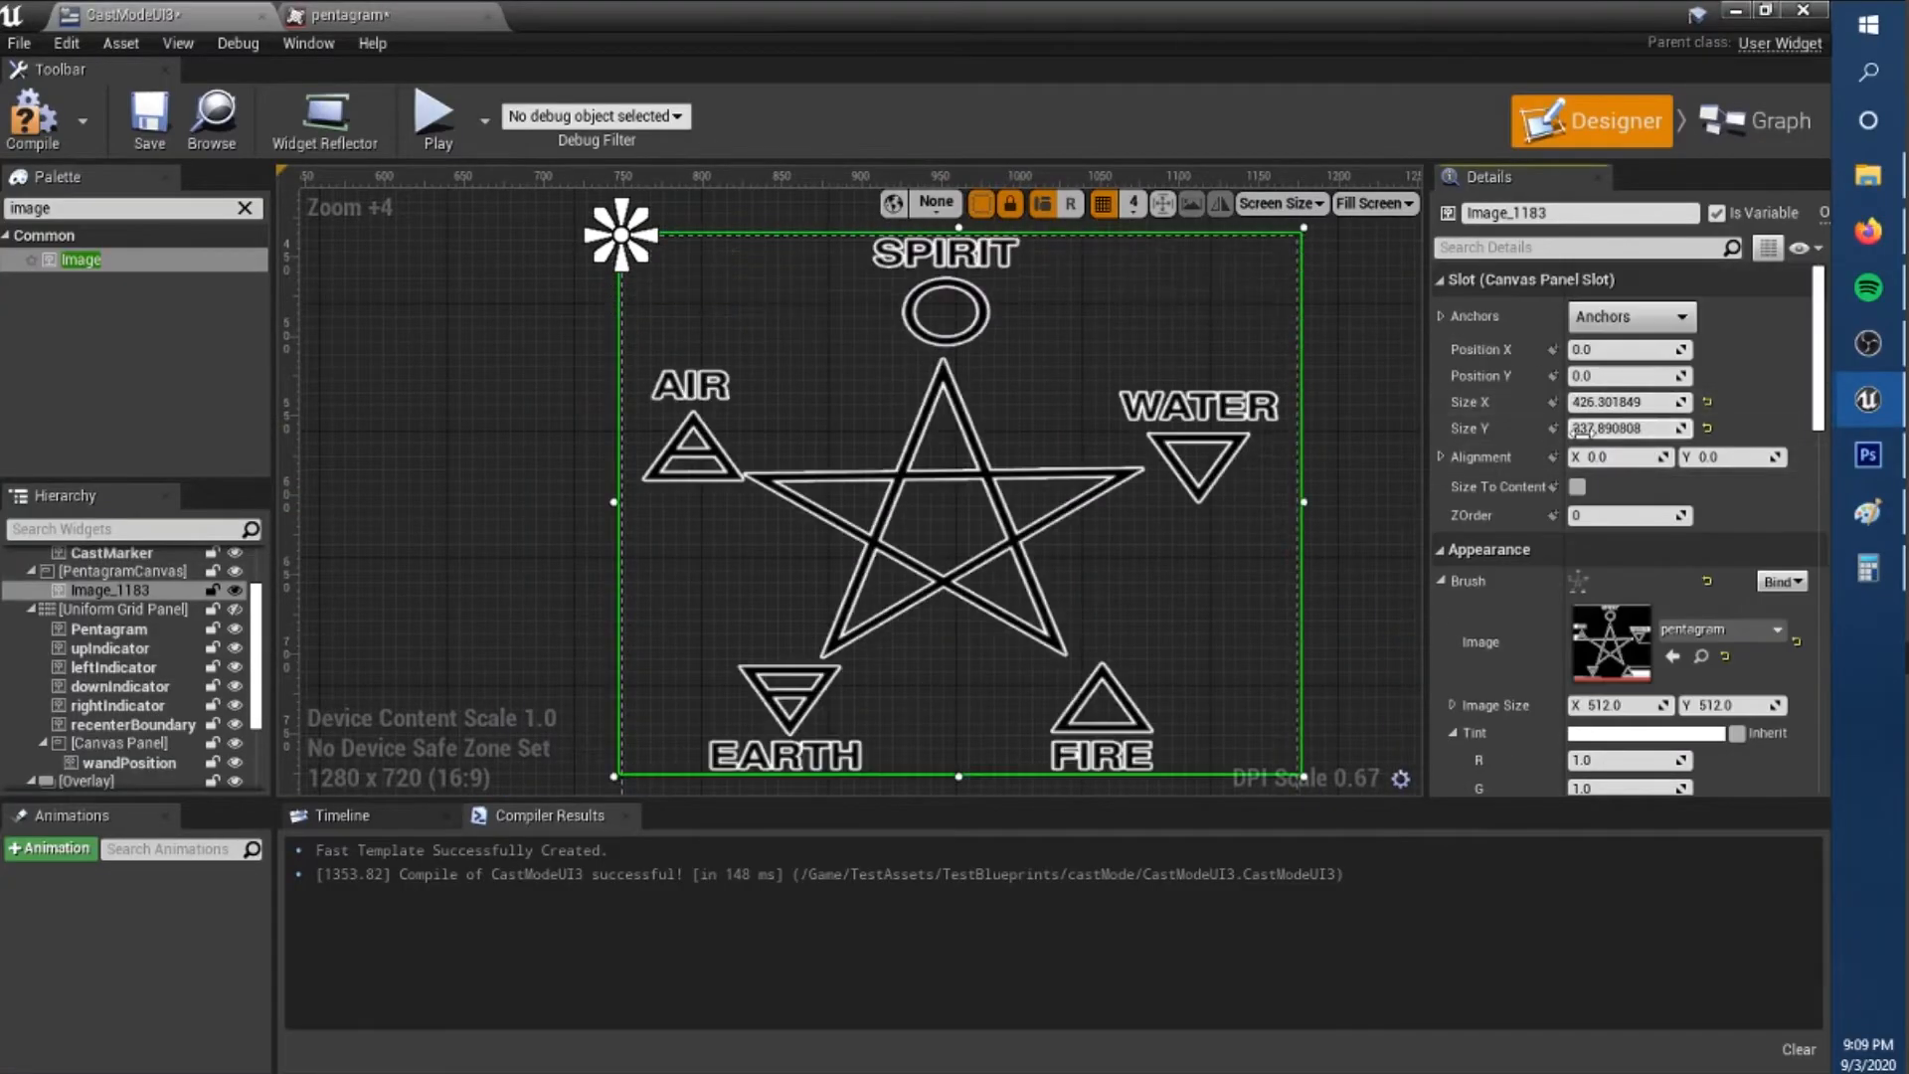
scroll(944, 468, "down", 1)
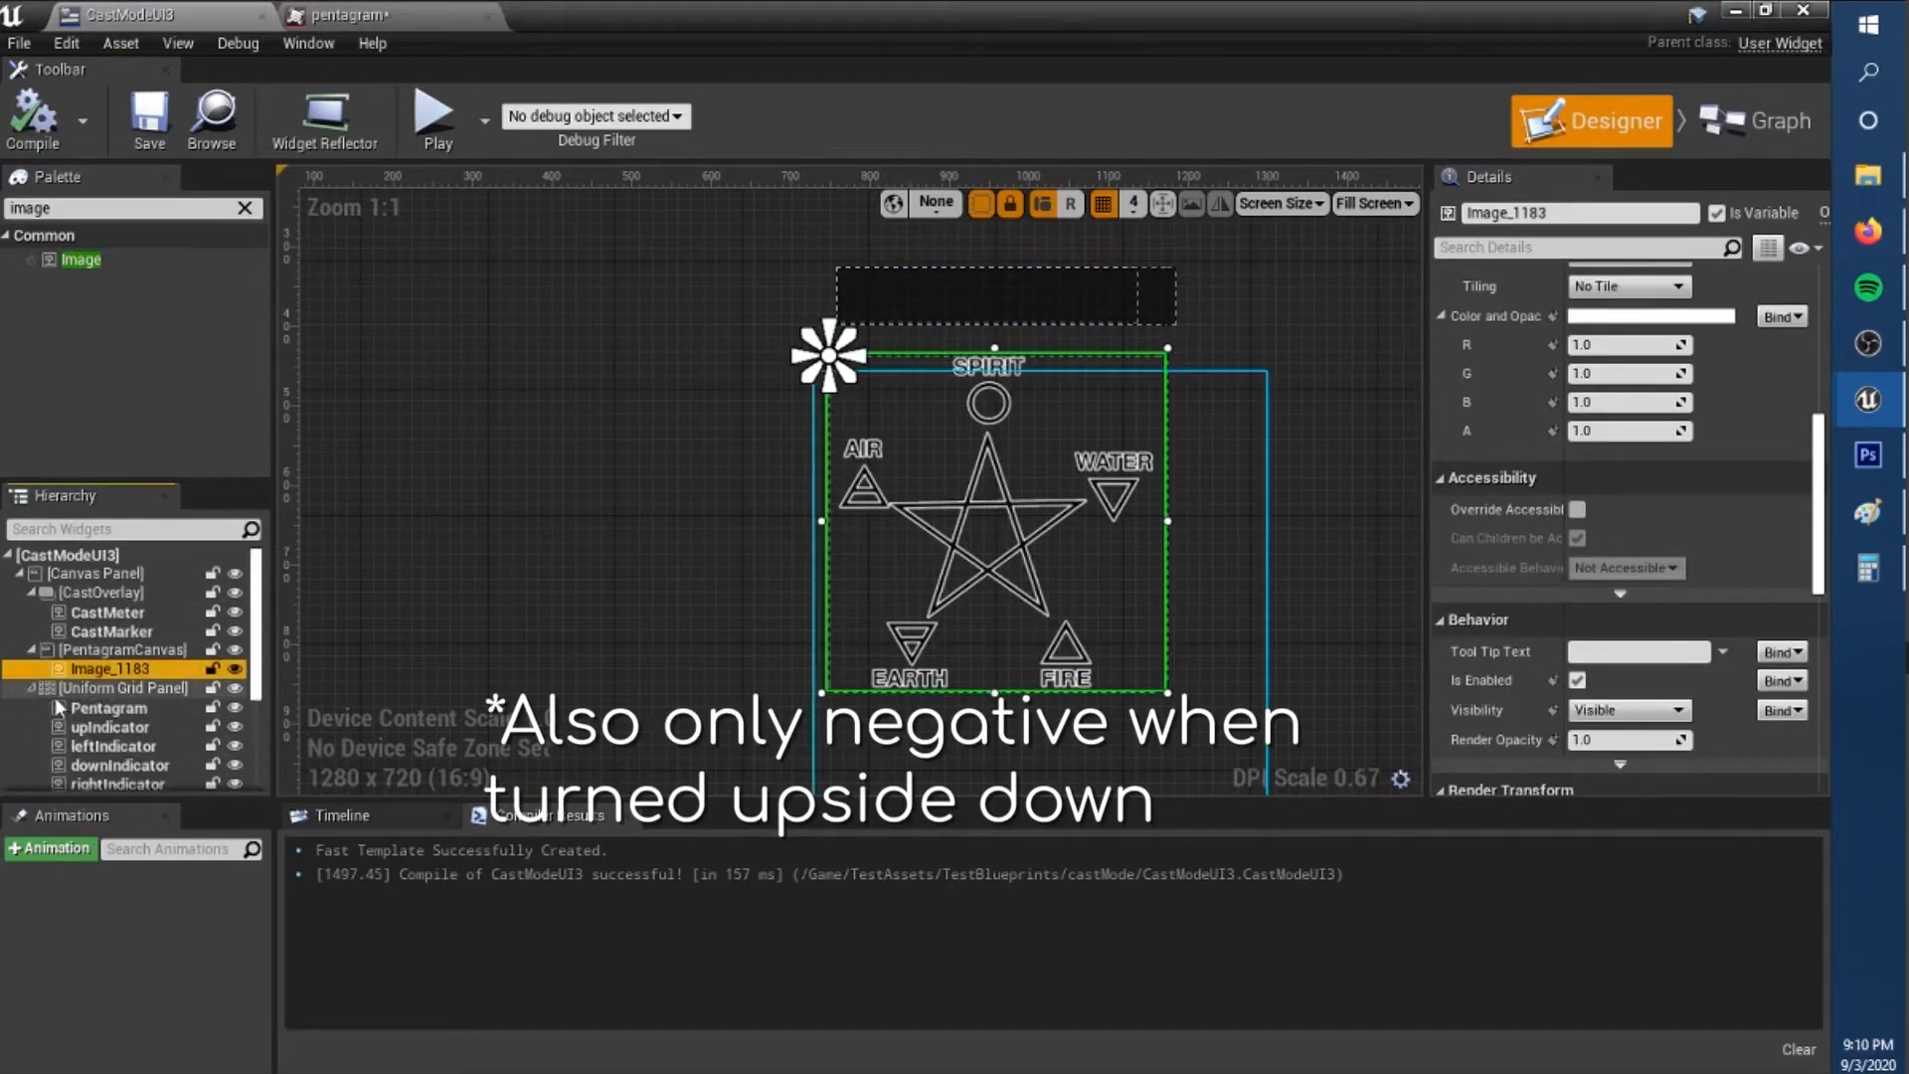
left_click(121, 729)
left_click(121, 647)
scroll(781, 296, "up", 5)
left_click(867, 365)
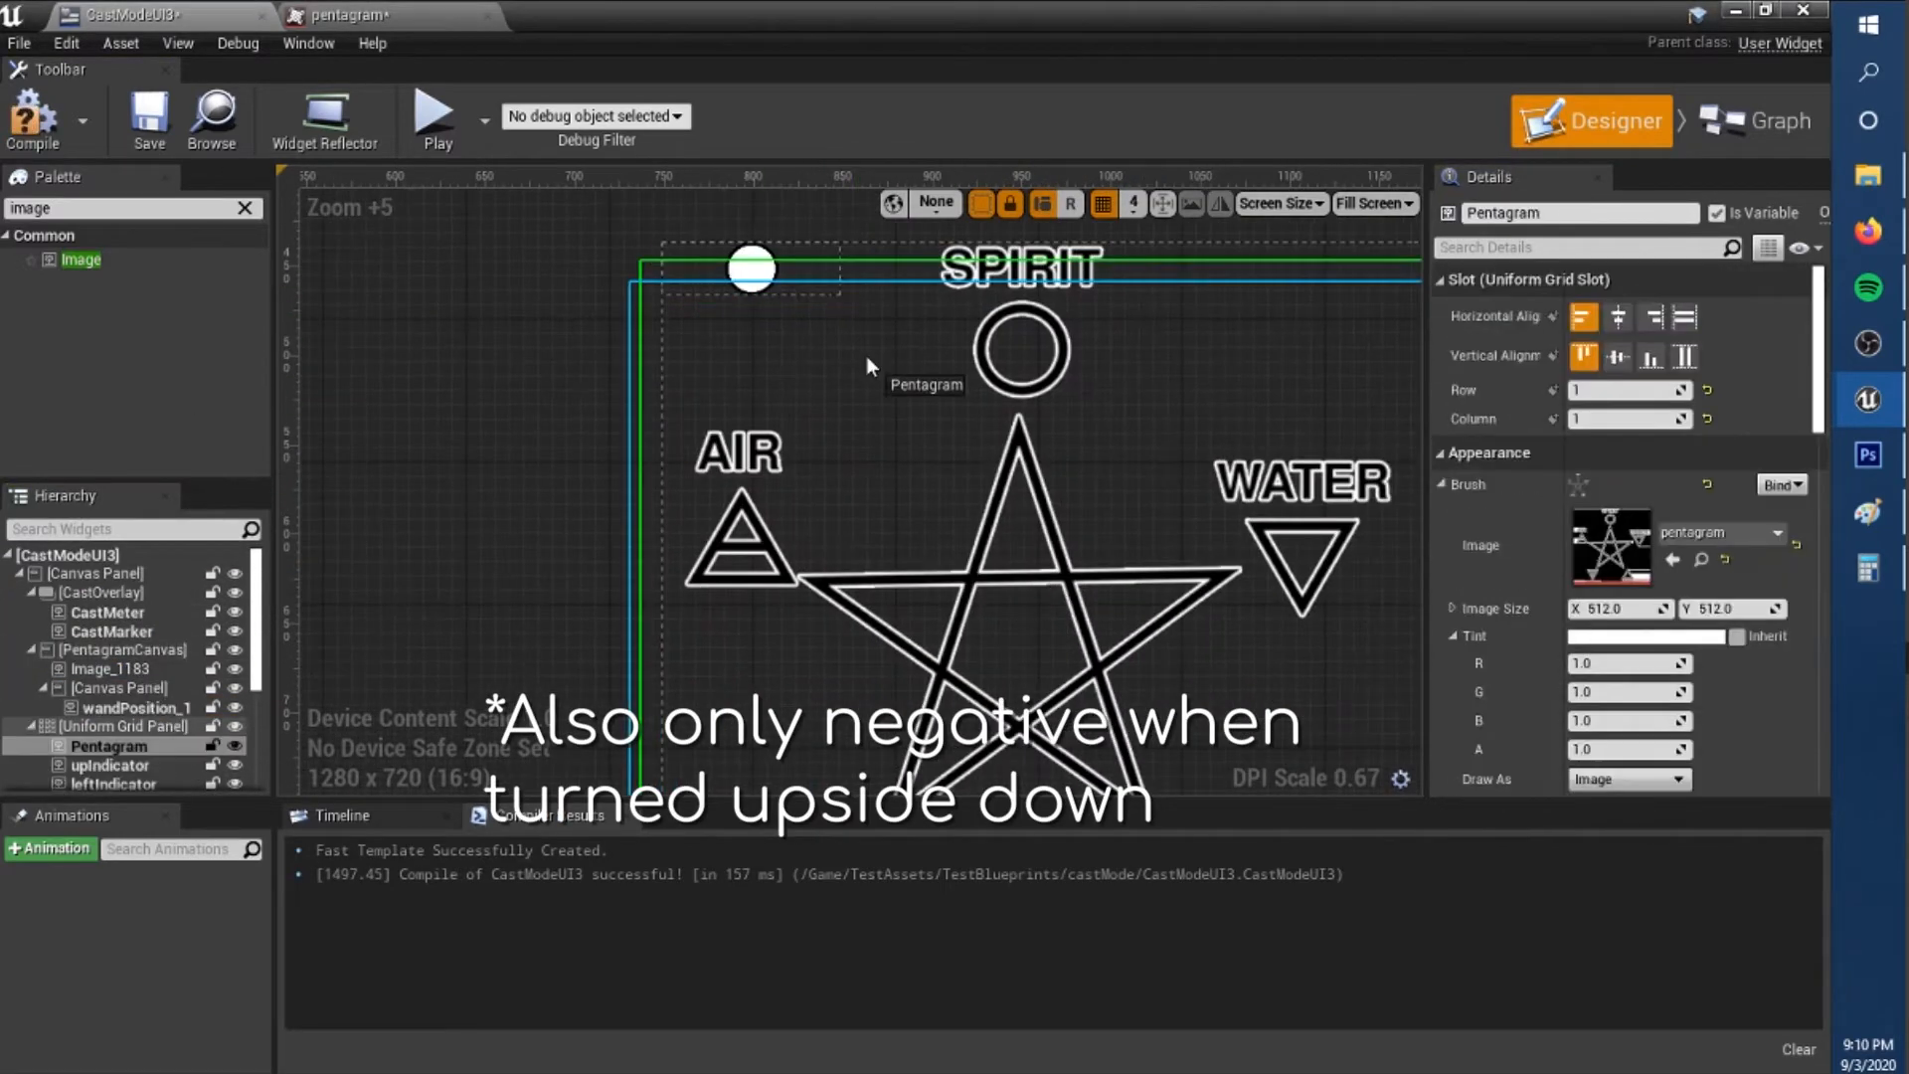
Hide the Uniform Grid Panel and move the copied wand position canvas panel to the middle of the pentagram image.
left_click(134, 708)
left_click(134, 688)
left_click(164, 710)
scroll(755, 248, "up", 8)
left_click(938, 599)
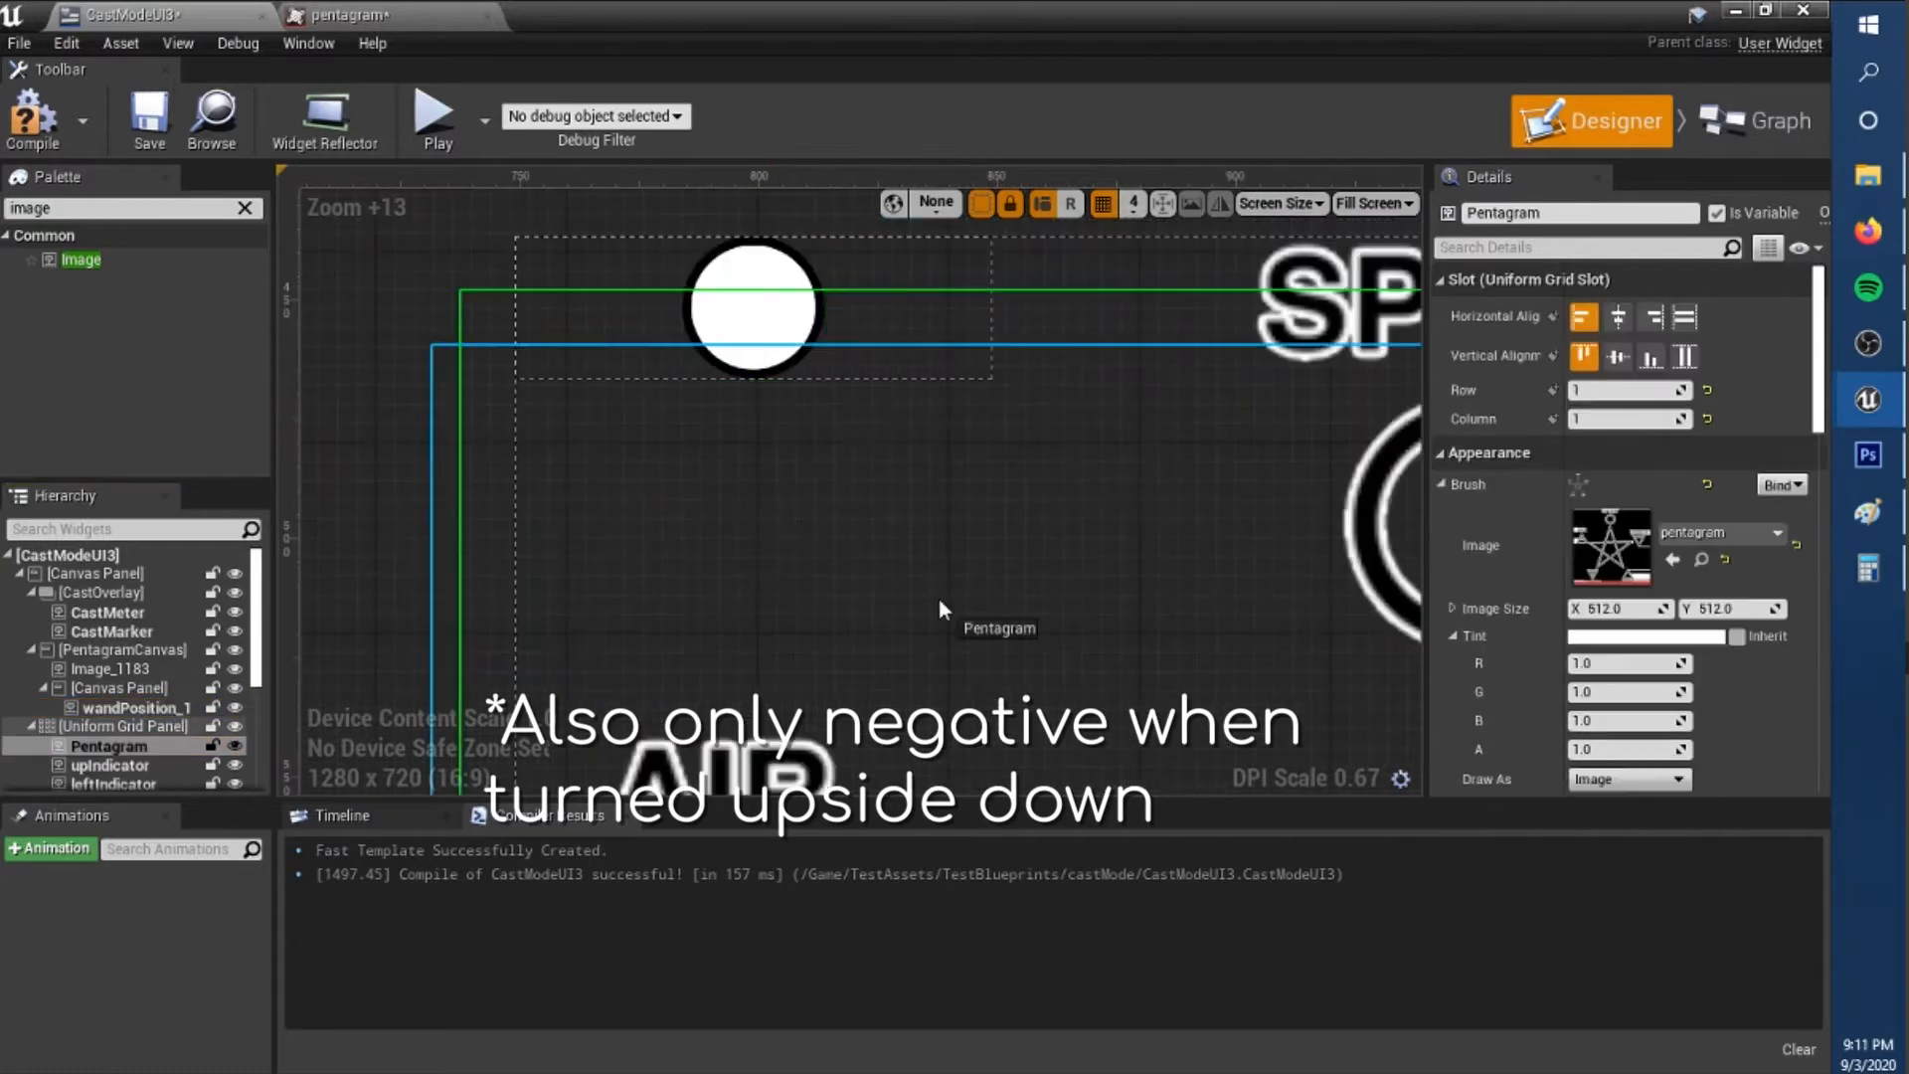
left_click(119, 688)
left_click(234, 688)
left_click_drag(754, 306, 1176, 720)
scroll(1183, 647, "down", 5)
left_click(120, 649)
left_click_drag(840, 438, 1056, 540)
scroll(1055, 540, "up", 7)
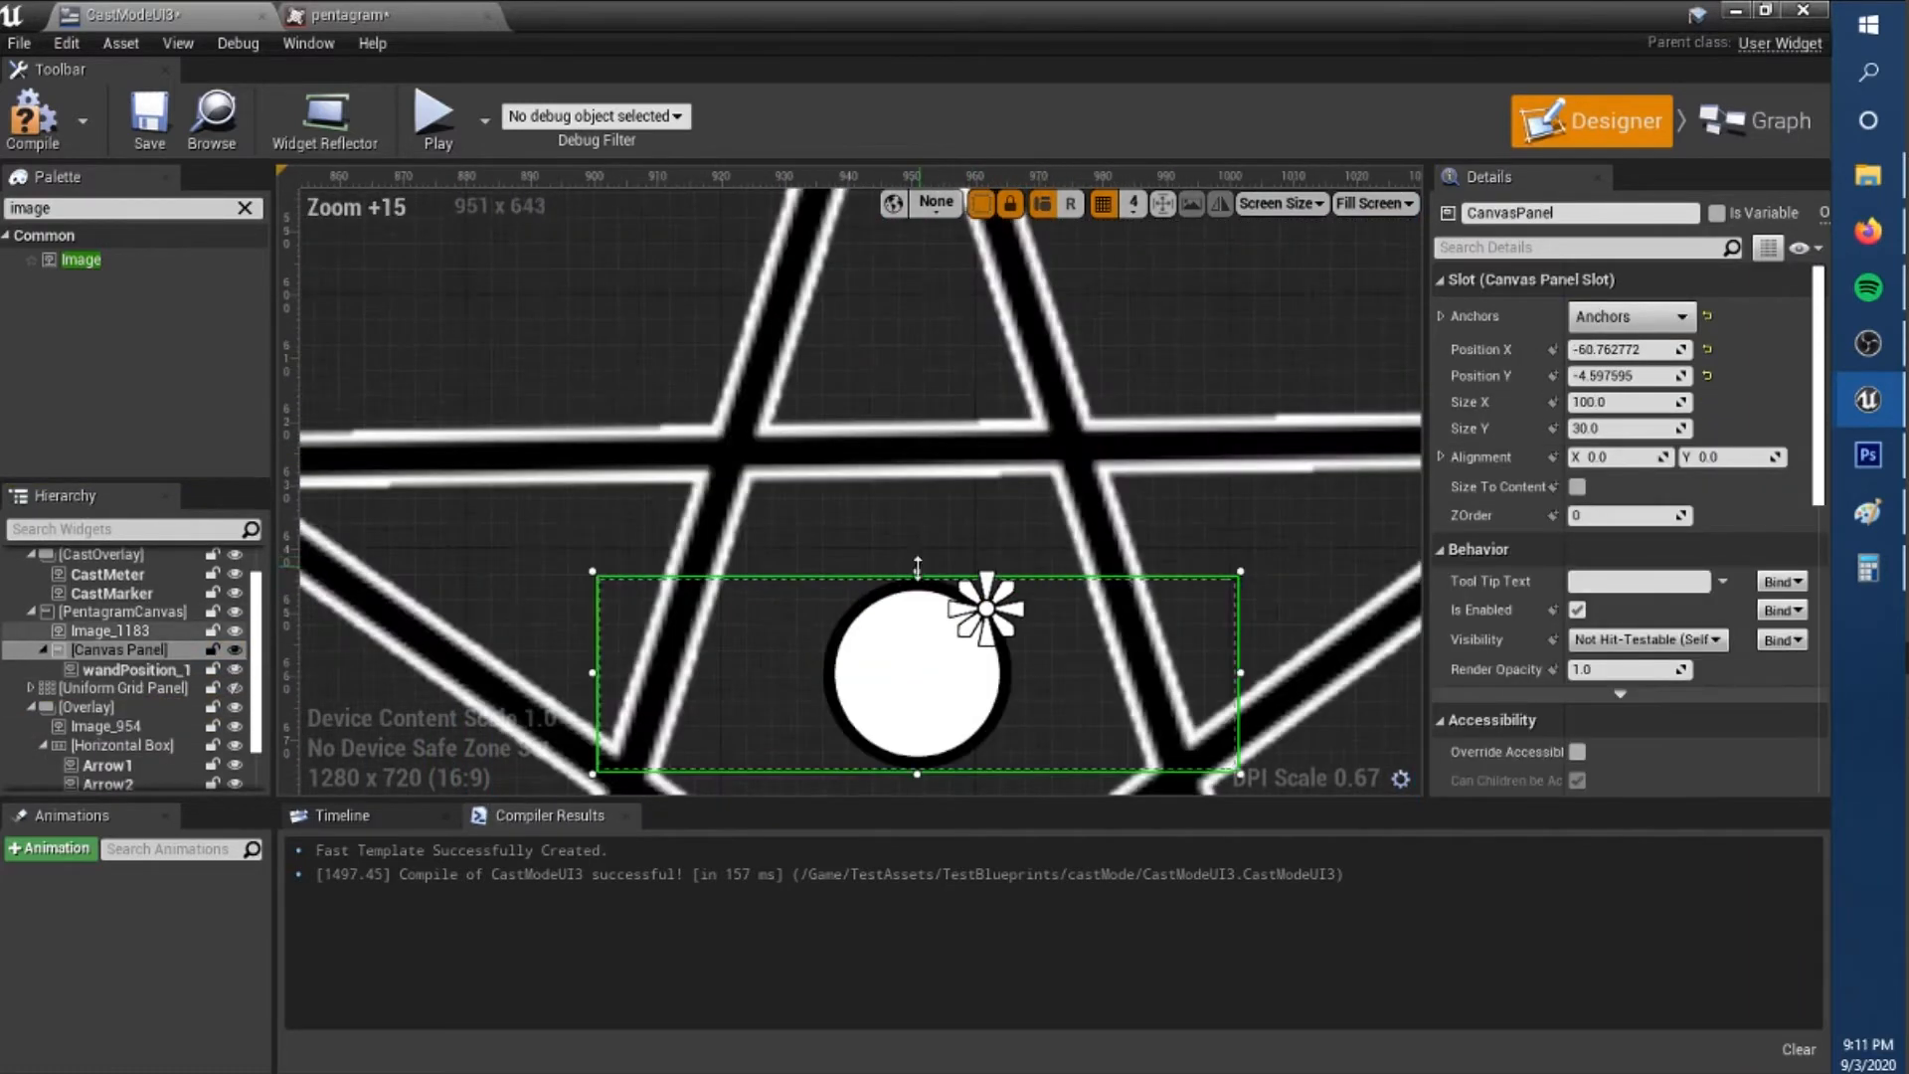
Anchor the copied canvas panel at the pentagram's centre and set its Position X to -50.
left_click_drag(981, 595, 962, 657)
scroll(896, 680, "down", 1)
right_click_drag(896, 680, 920, 429)
left_click_drag(936, 427, 926, 428)
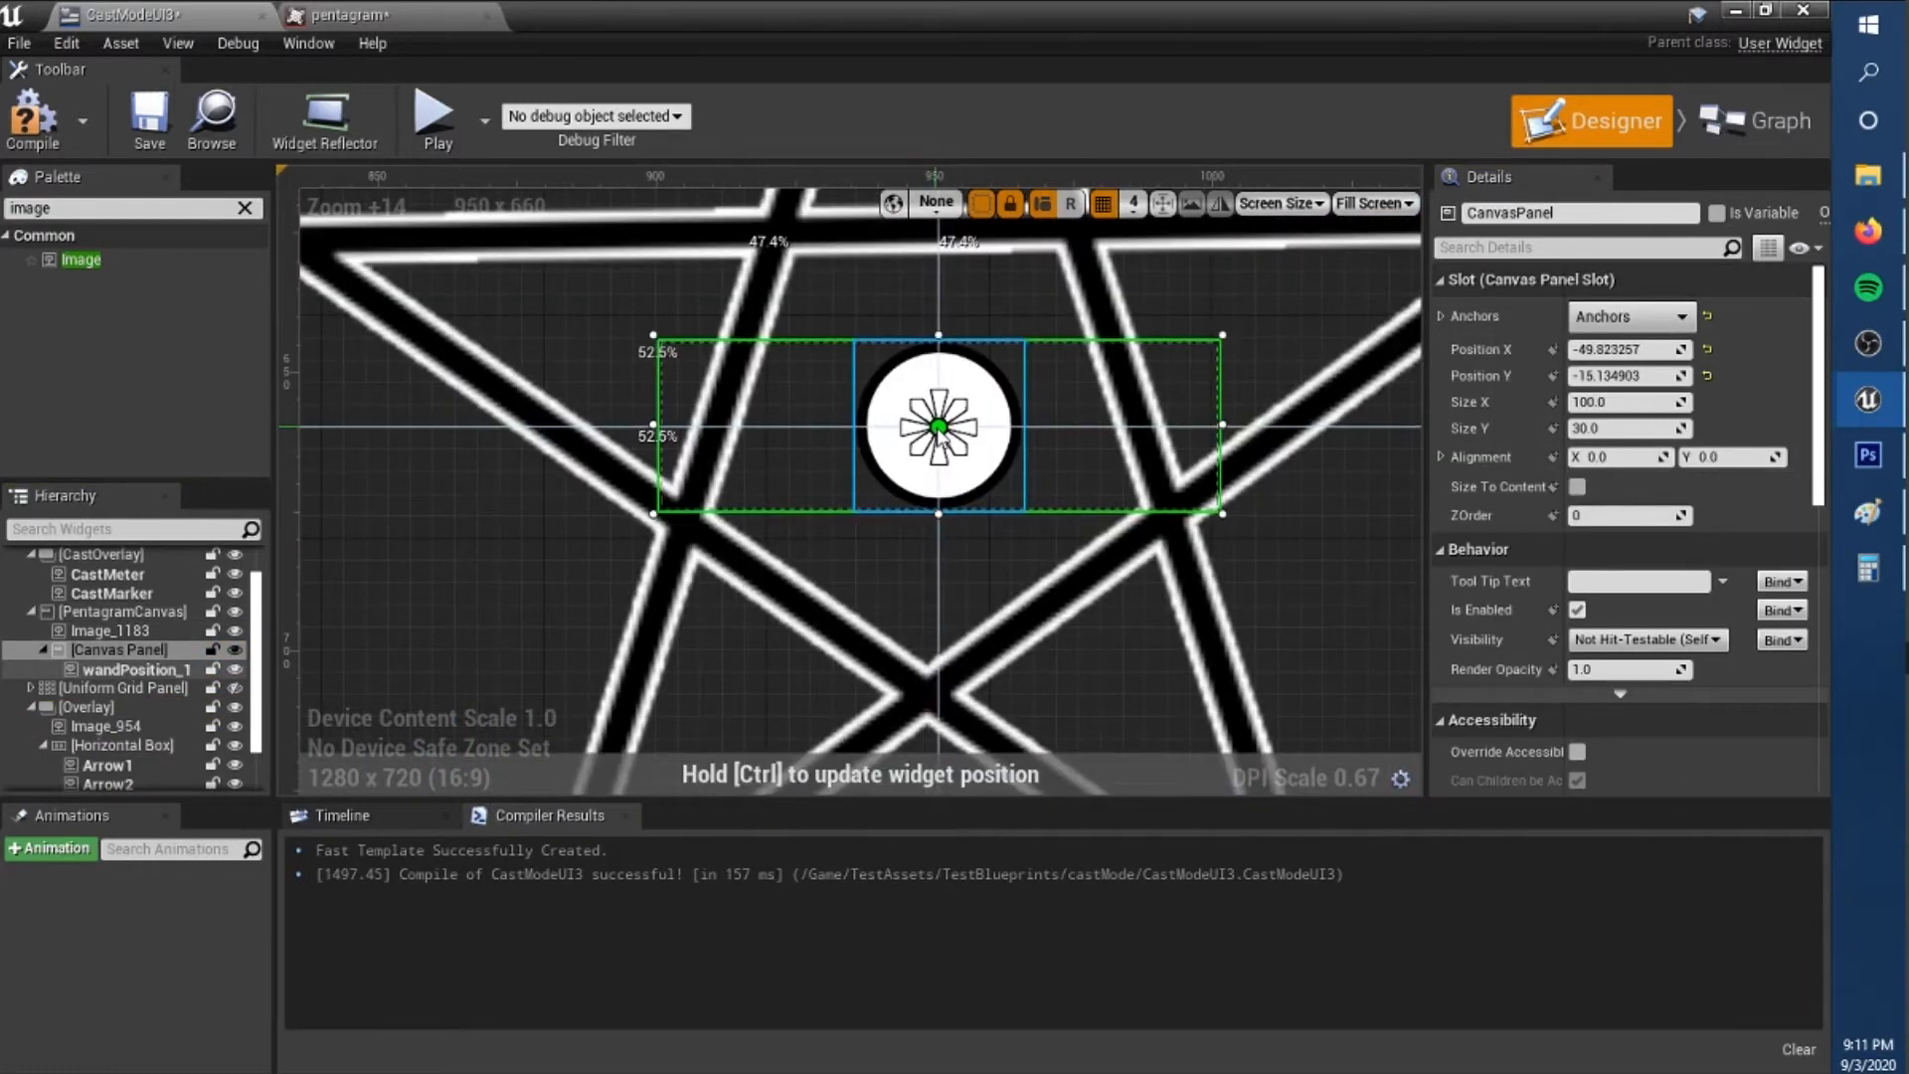
type("-50")
scroll(1002, 623, "down", 6)
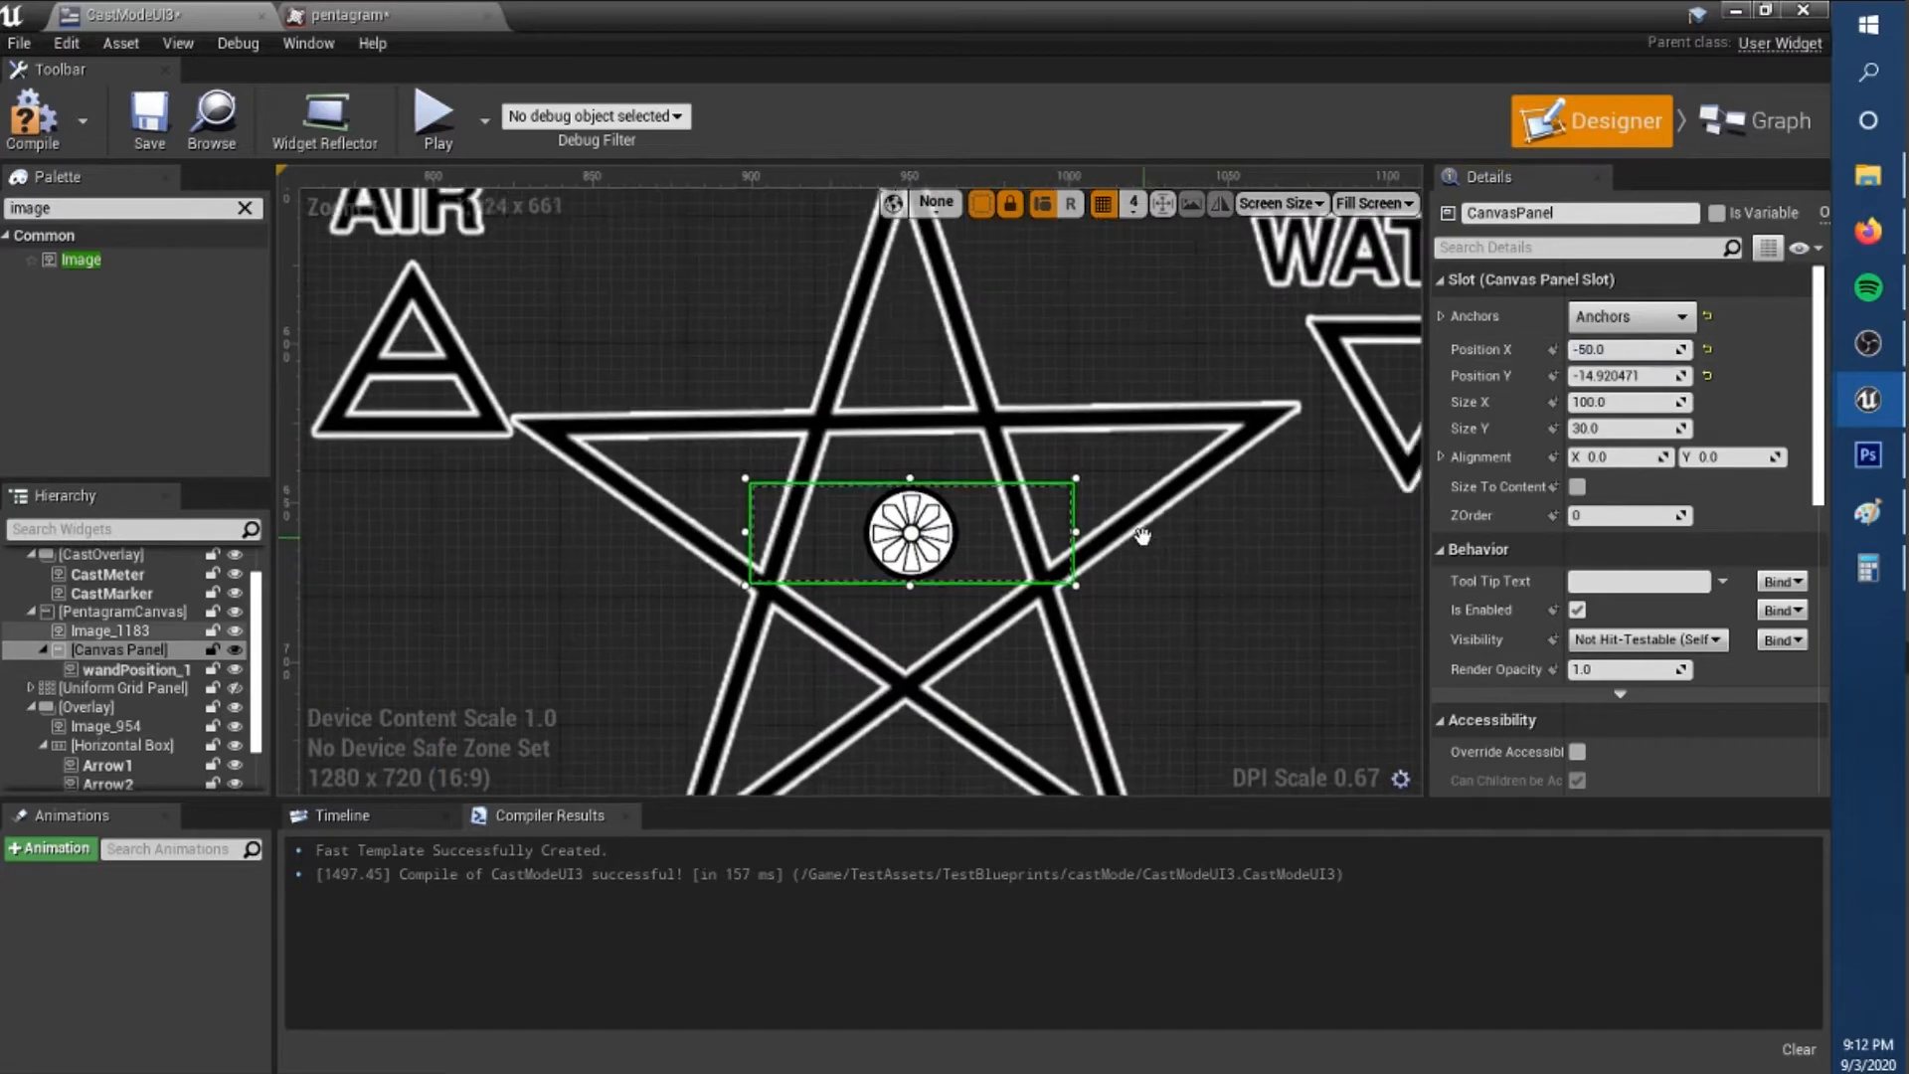
Extend the copied canvas panel upward and sideways around the pentagram to about 383 by 208.
left_click_drag(972, 498, 970, 268)
scroll(933, 332, "down", 3)
left_click_drag(927, 470, 924, 302)
left_click(835, 494)
left_click(119, 650)
left_click_drag(833, 494, 582, 494)
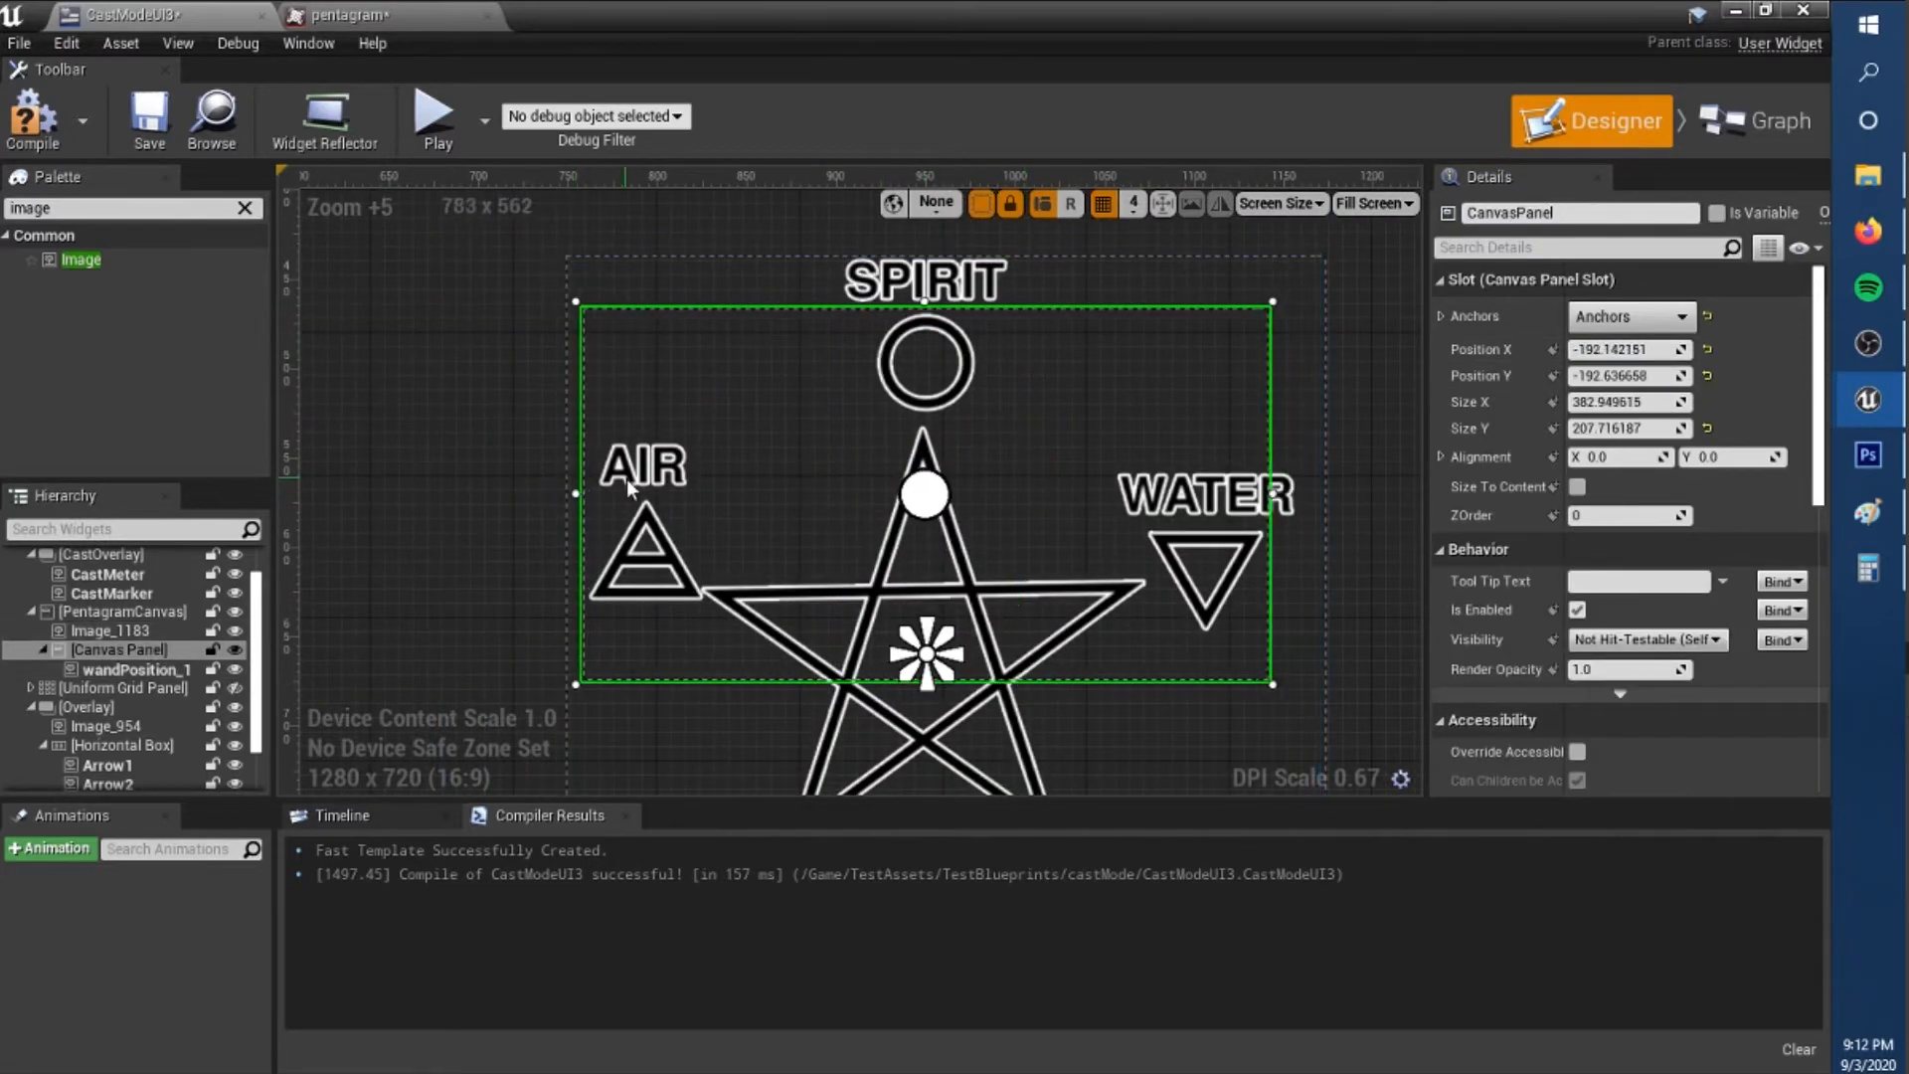
Extend the canvas panel's lower edge to a height of about 362, with the wand marker centred in the pentagram.
scroll(941, 706, "up", 6)
right_click_drag(941, 707, 900, 285)
left_click_drag(870, 243, 856, 735)
scroll(805, 494, "down", 8)
scroll(851, 328, "up", 9)
left_click(873, 408)
scroll(903, 485, "up", 1)
left_click(903, 486)
scroll(1278, 587, "down", 4)
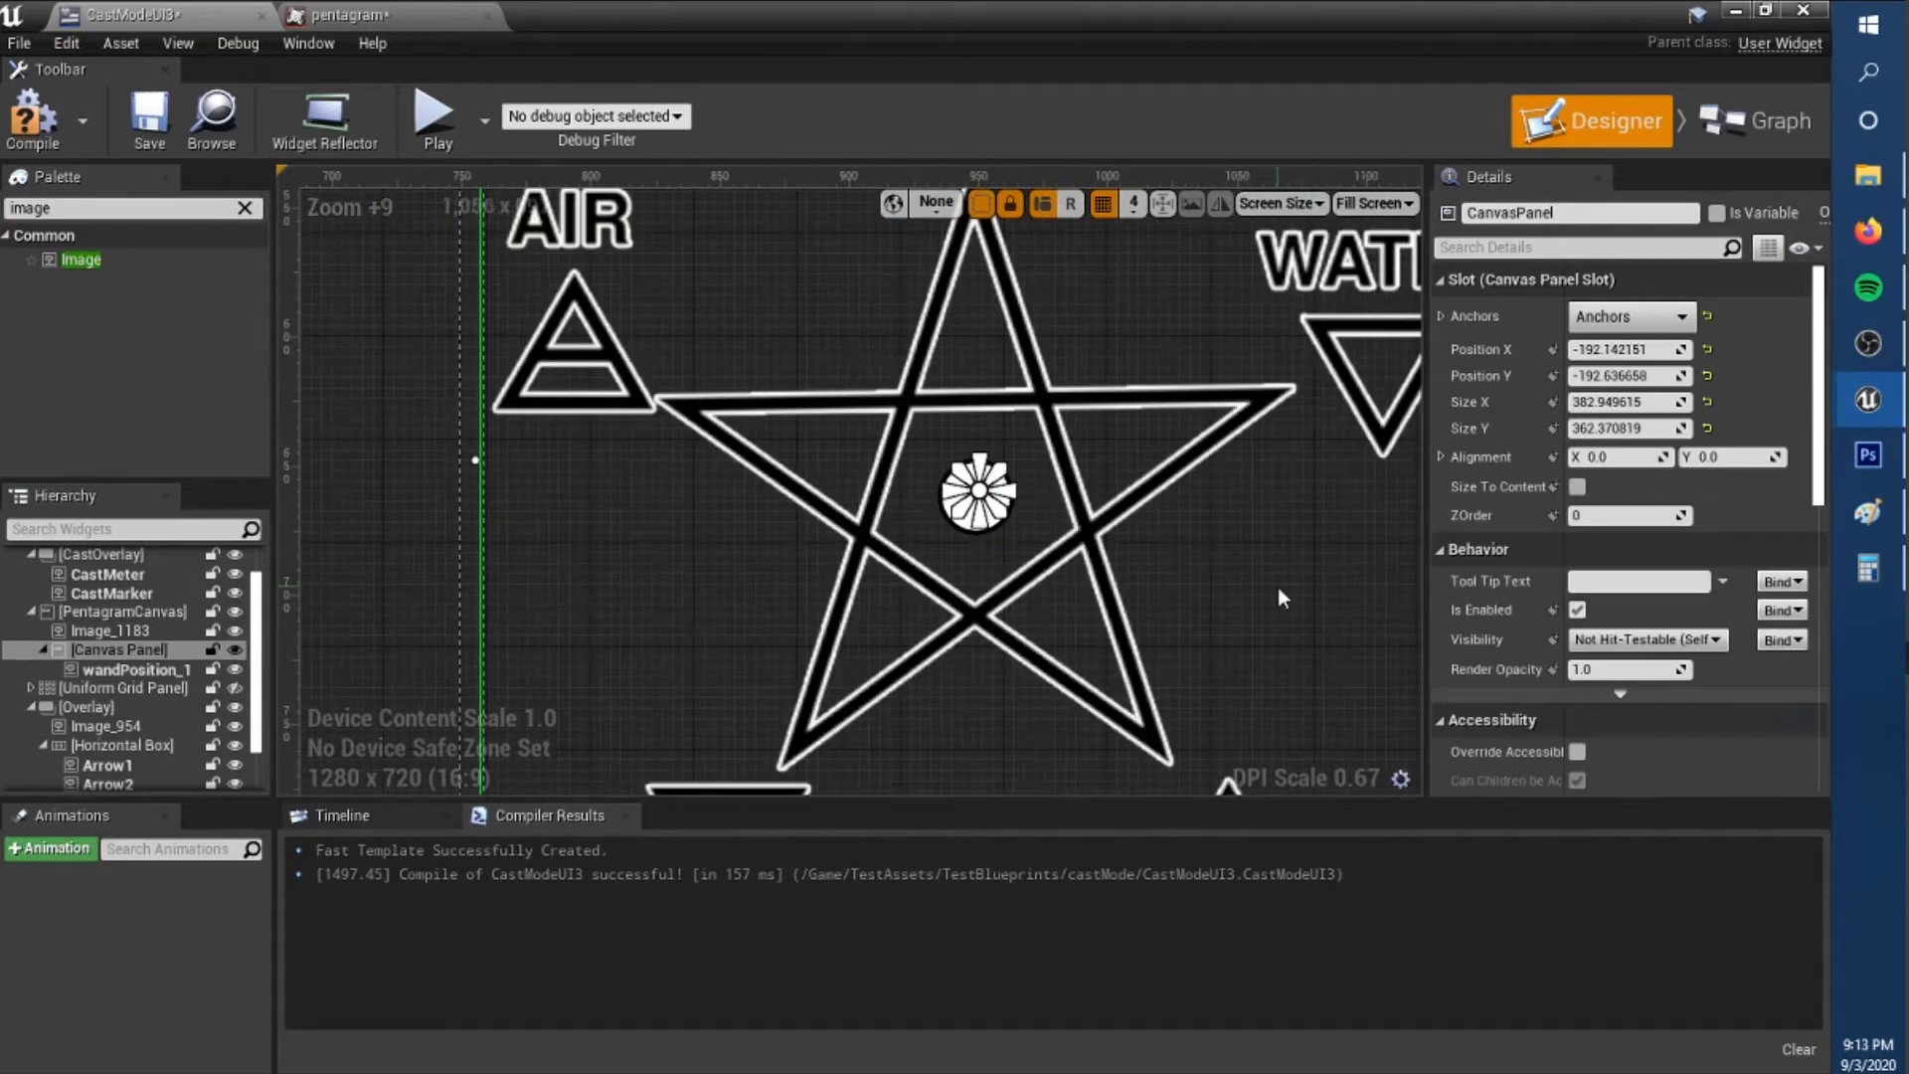
Add a copy of the recenter boundary image to PentagramCanvas, place it over the pentagram's centre and adjust its layering order.
scroll(1279, 586, "down", 2)
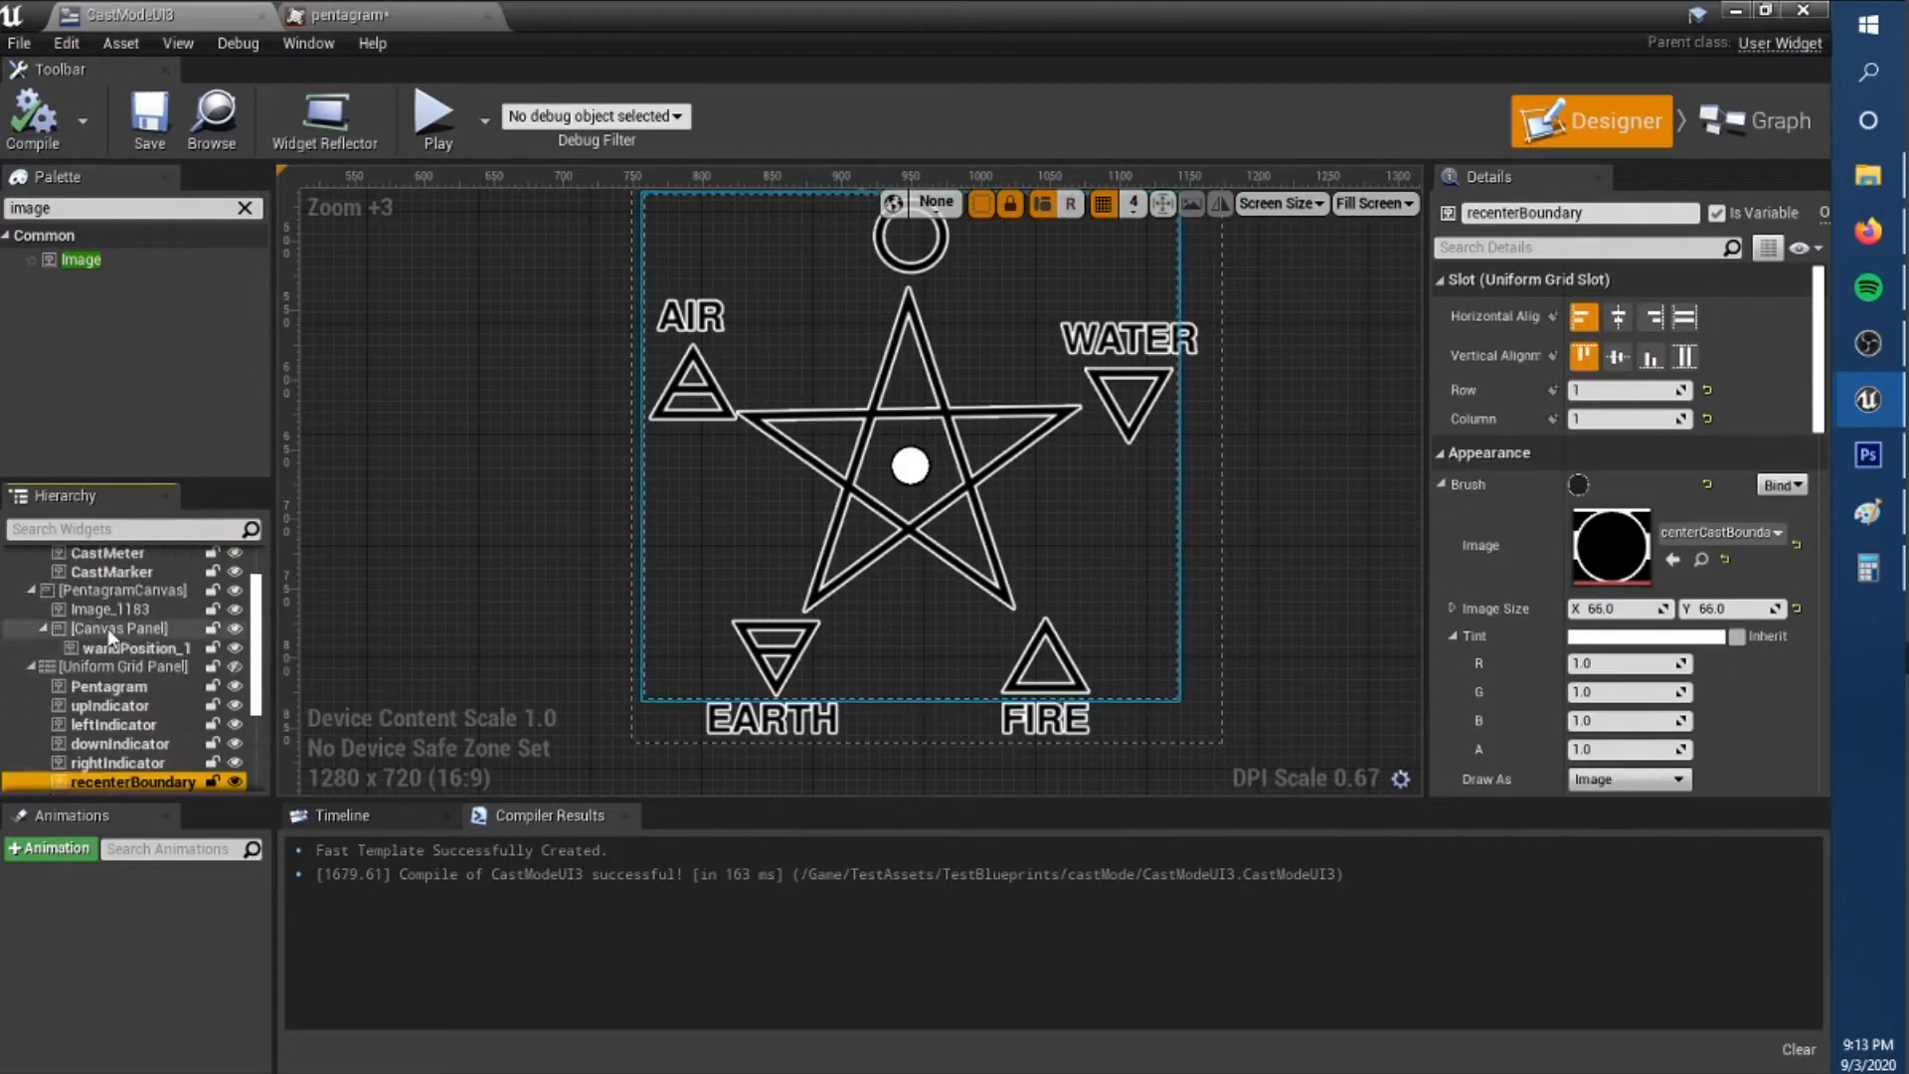
left_click(111, 632)
key("ctrl+v")
left_click_drag(143, 726, 129, 680)
scroll(758, 221, "down", 1)
right_click_drag(758, 220, 737, 320)
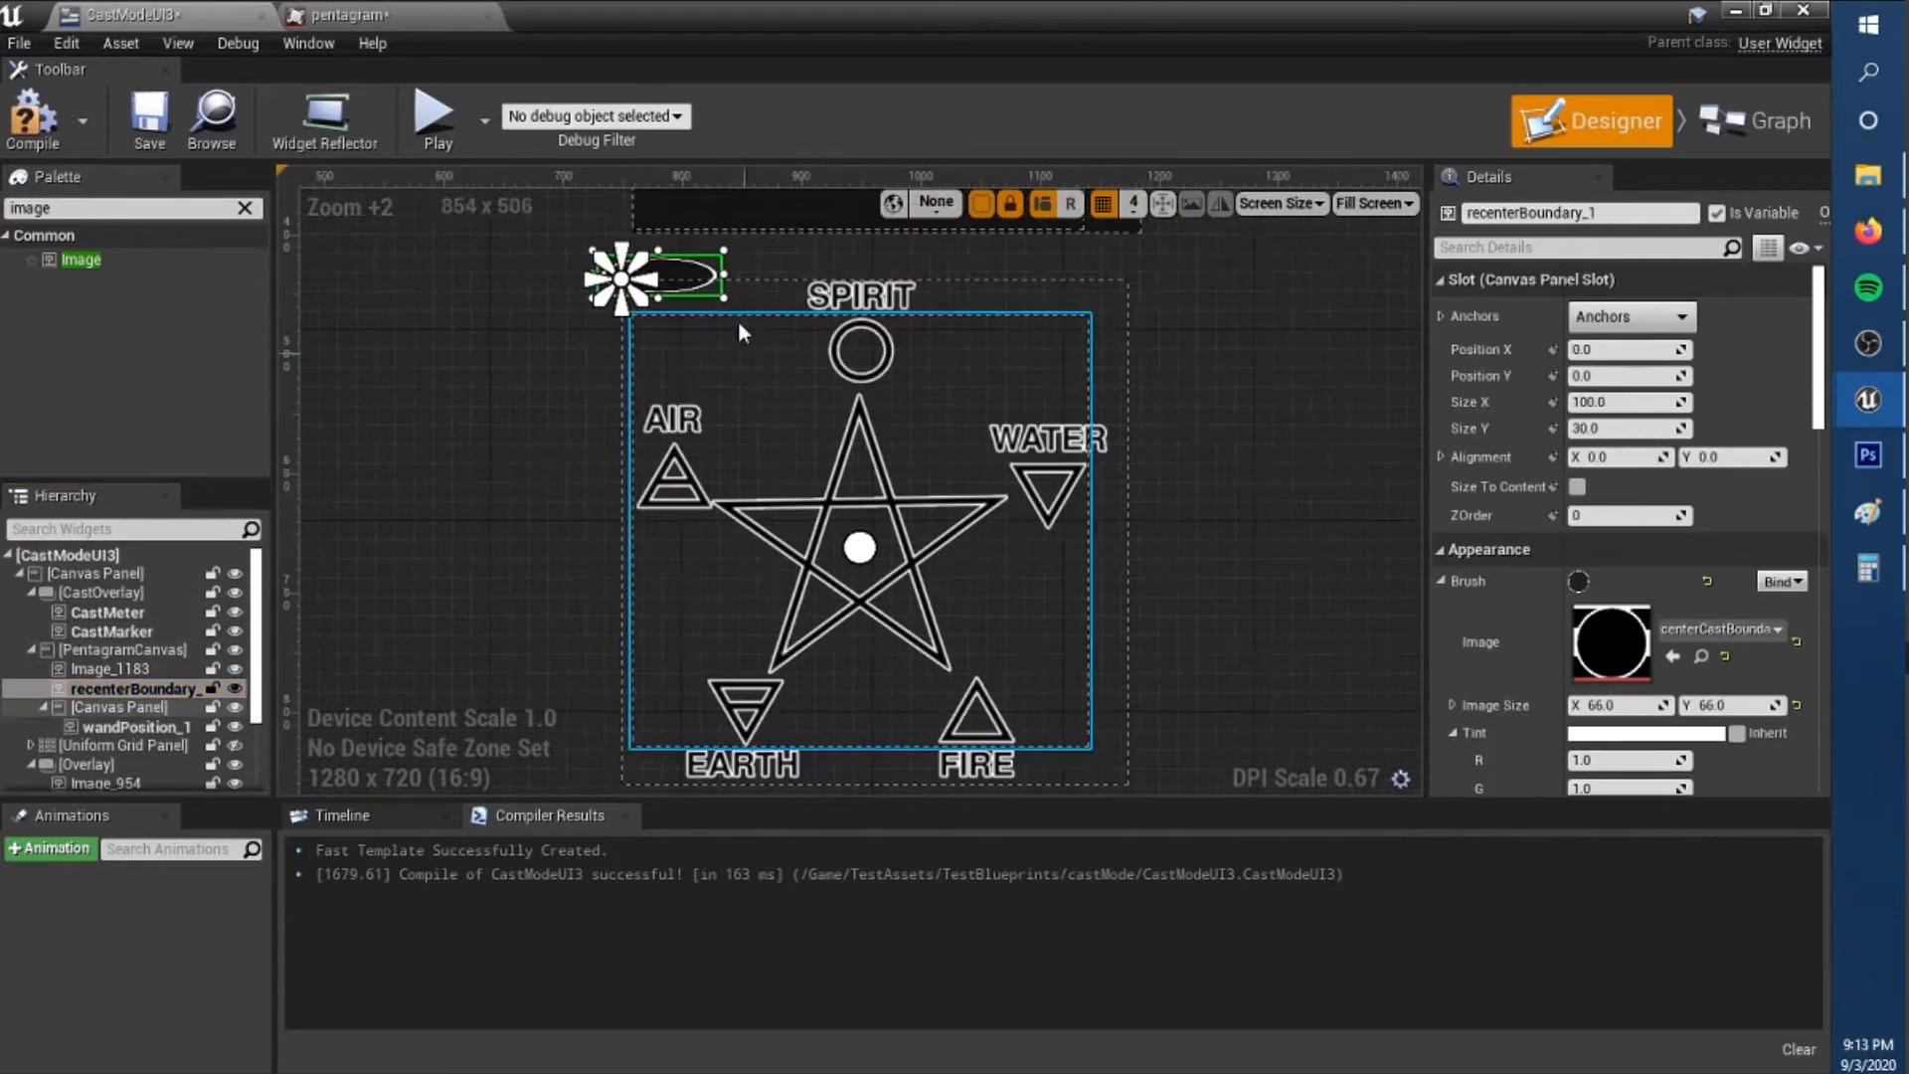
left_click_drag(716, 292, 912, 566)
scroll(925, 576, "up", 5)
left_click_drag(752, 442, 753, 294)
left_click_drag(142, 689, 142, 664)
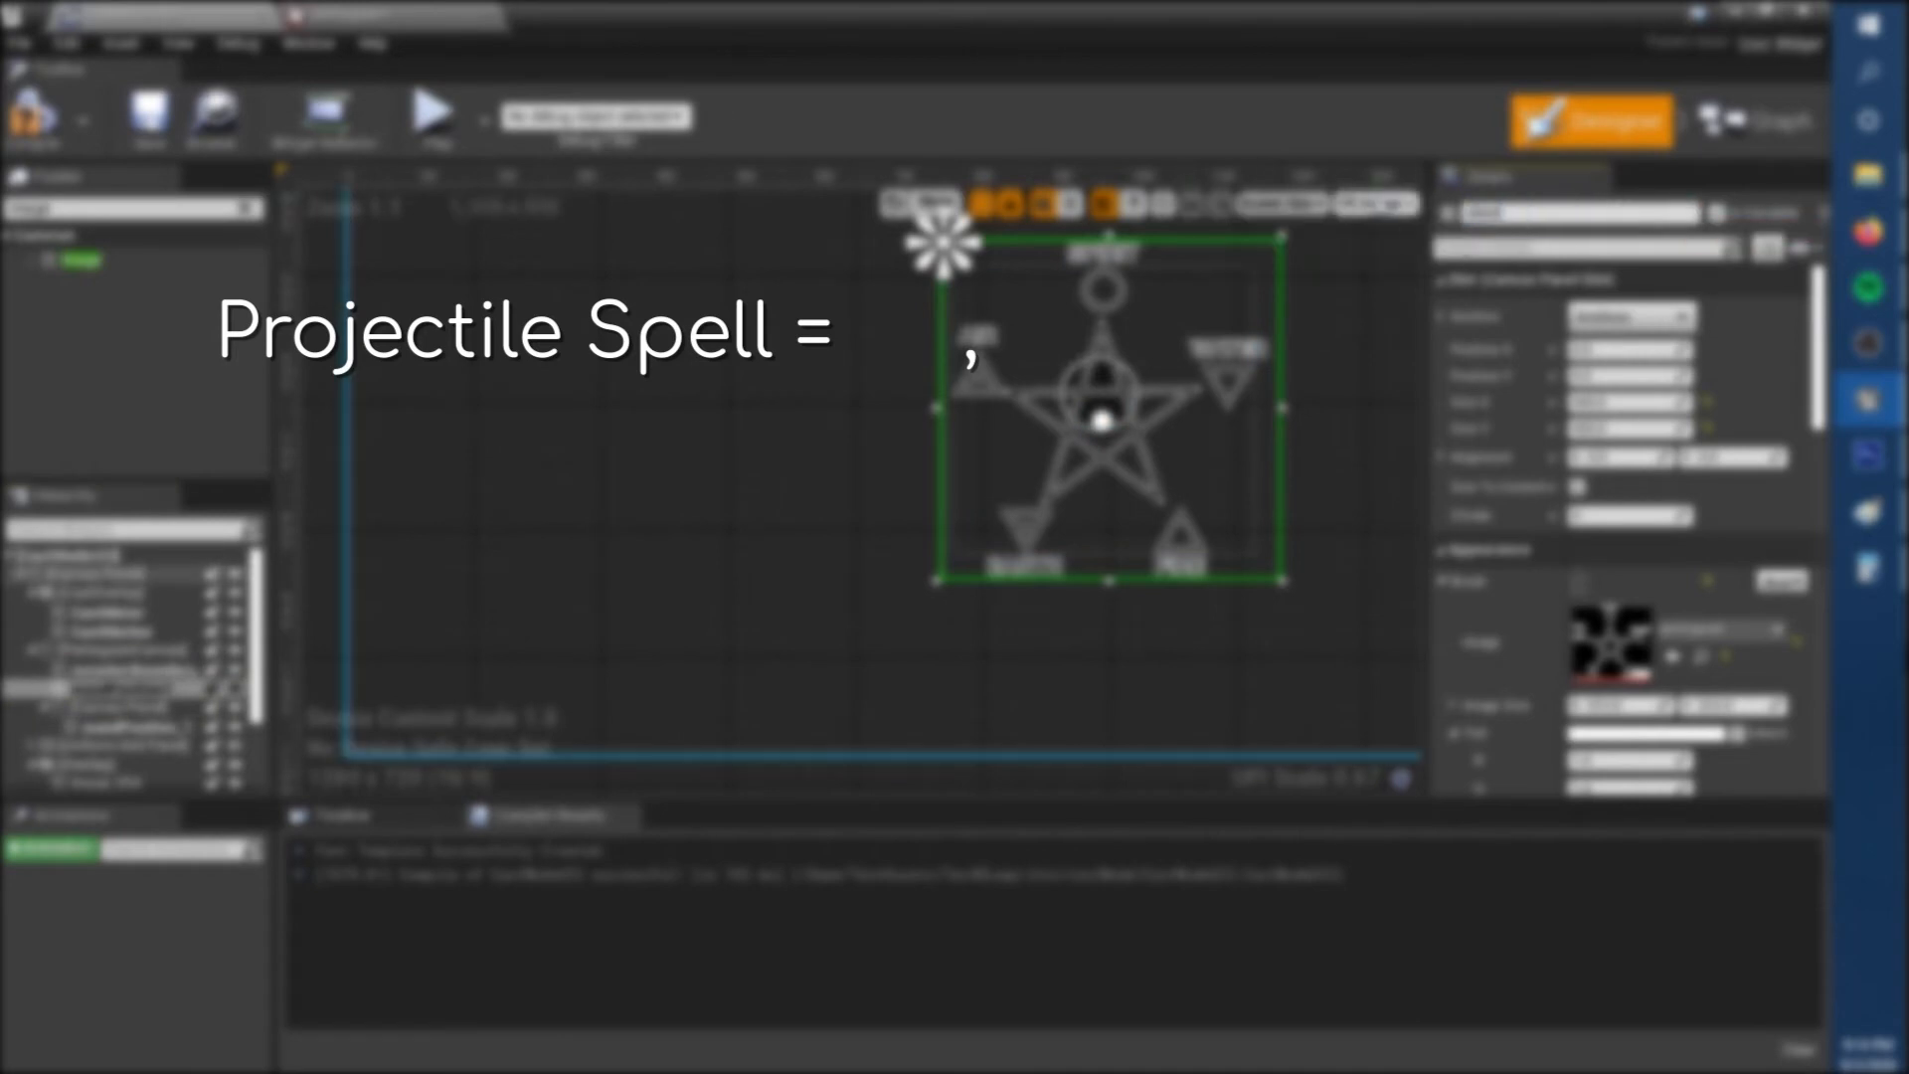
Resize the recenter boundary ring and fit it inside the pentagram's inner pentagon.
scroll(1104, 398, "up", 2)
left_click(142, 687)
scroll(1022, 383, "up", 2)
scroll(934, 477, "up", 1)
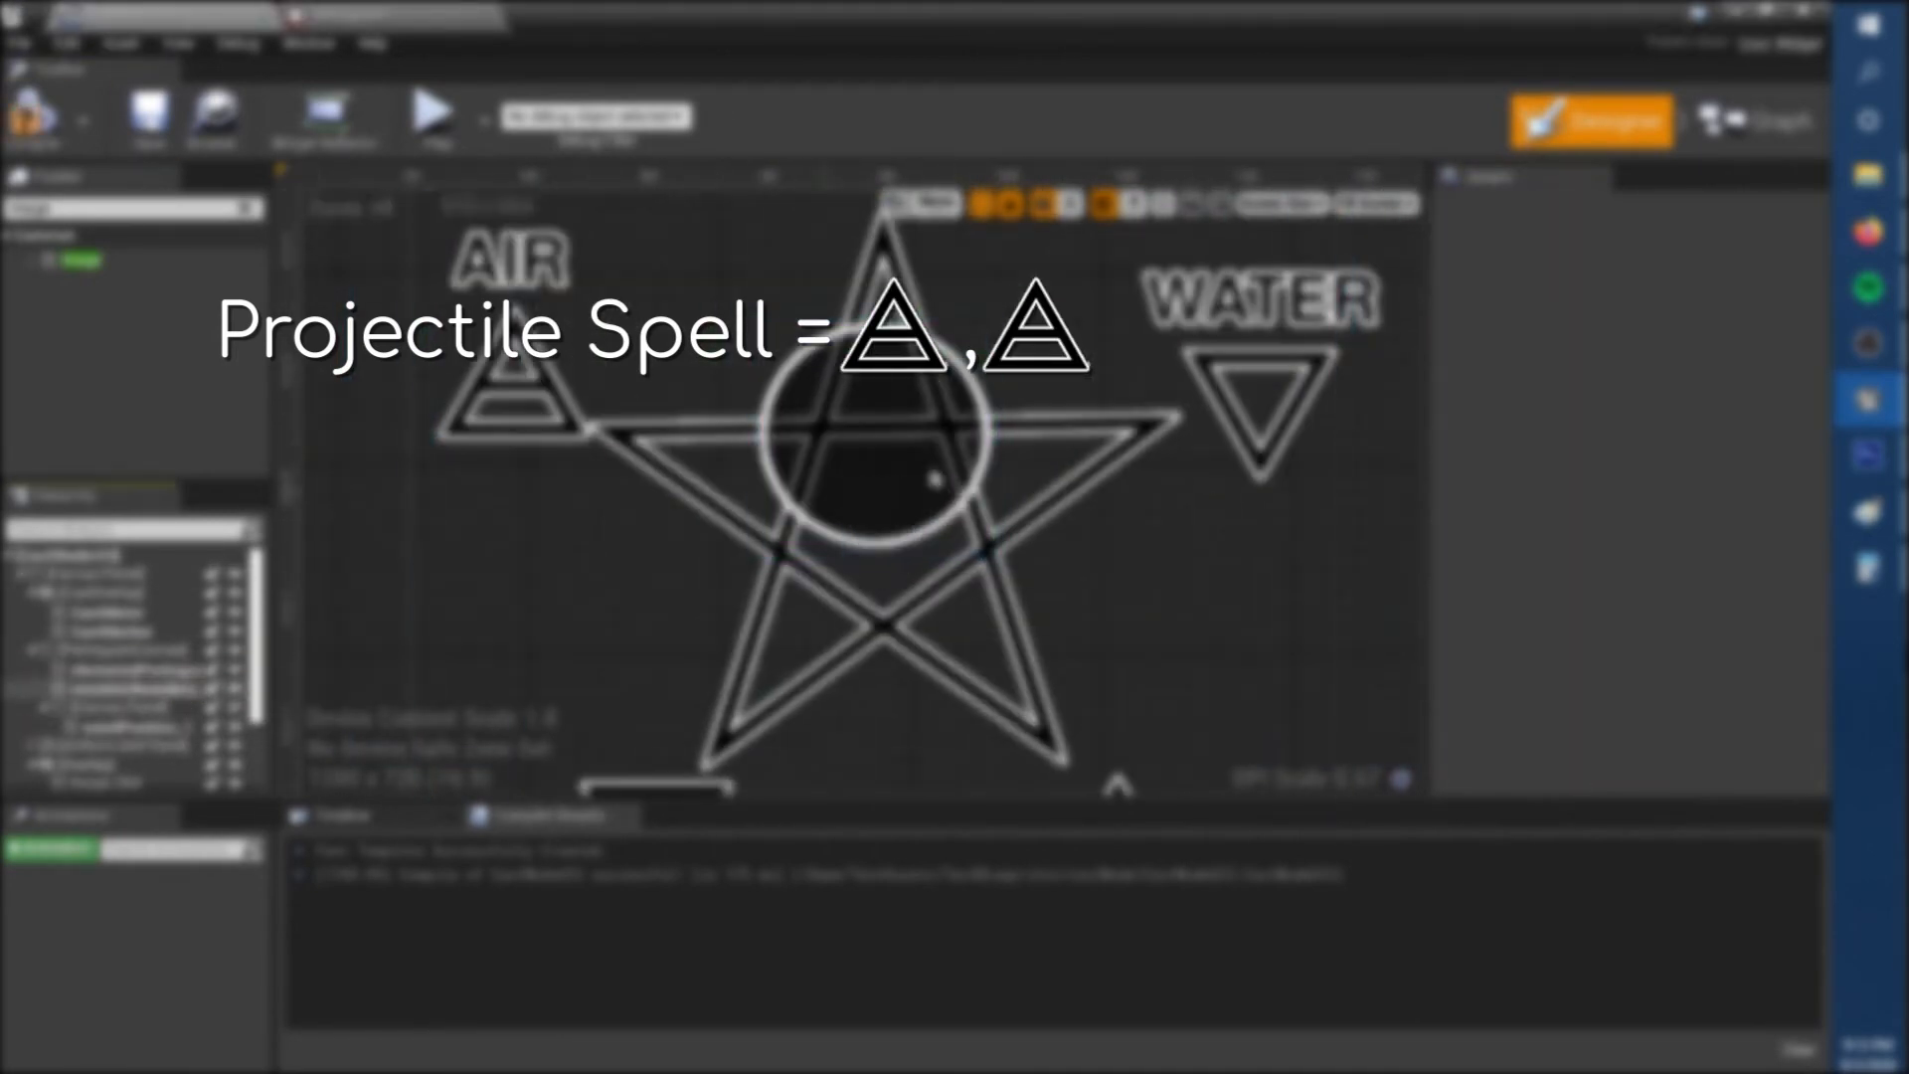
left_click(142, 687)
left_click_drag(950, 566, 957, 571)
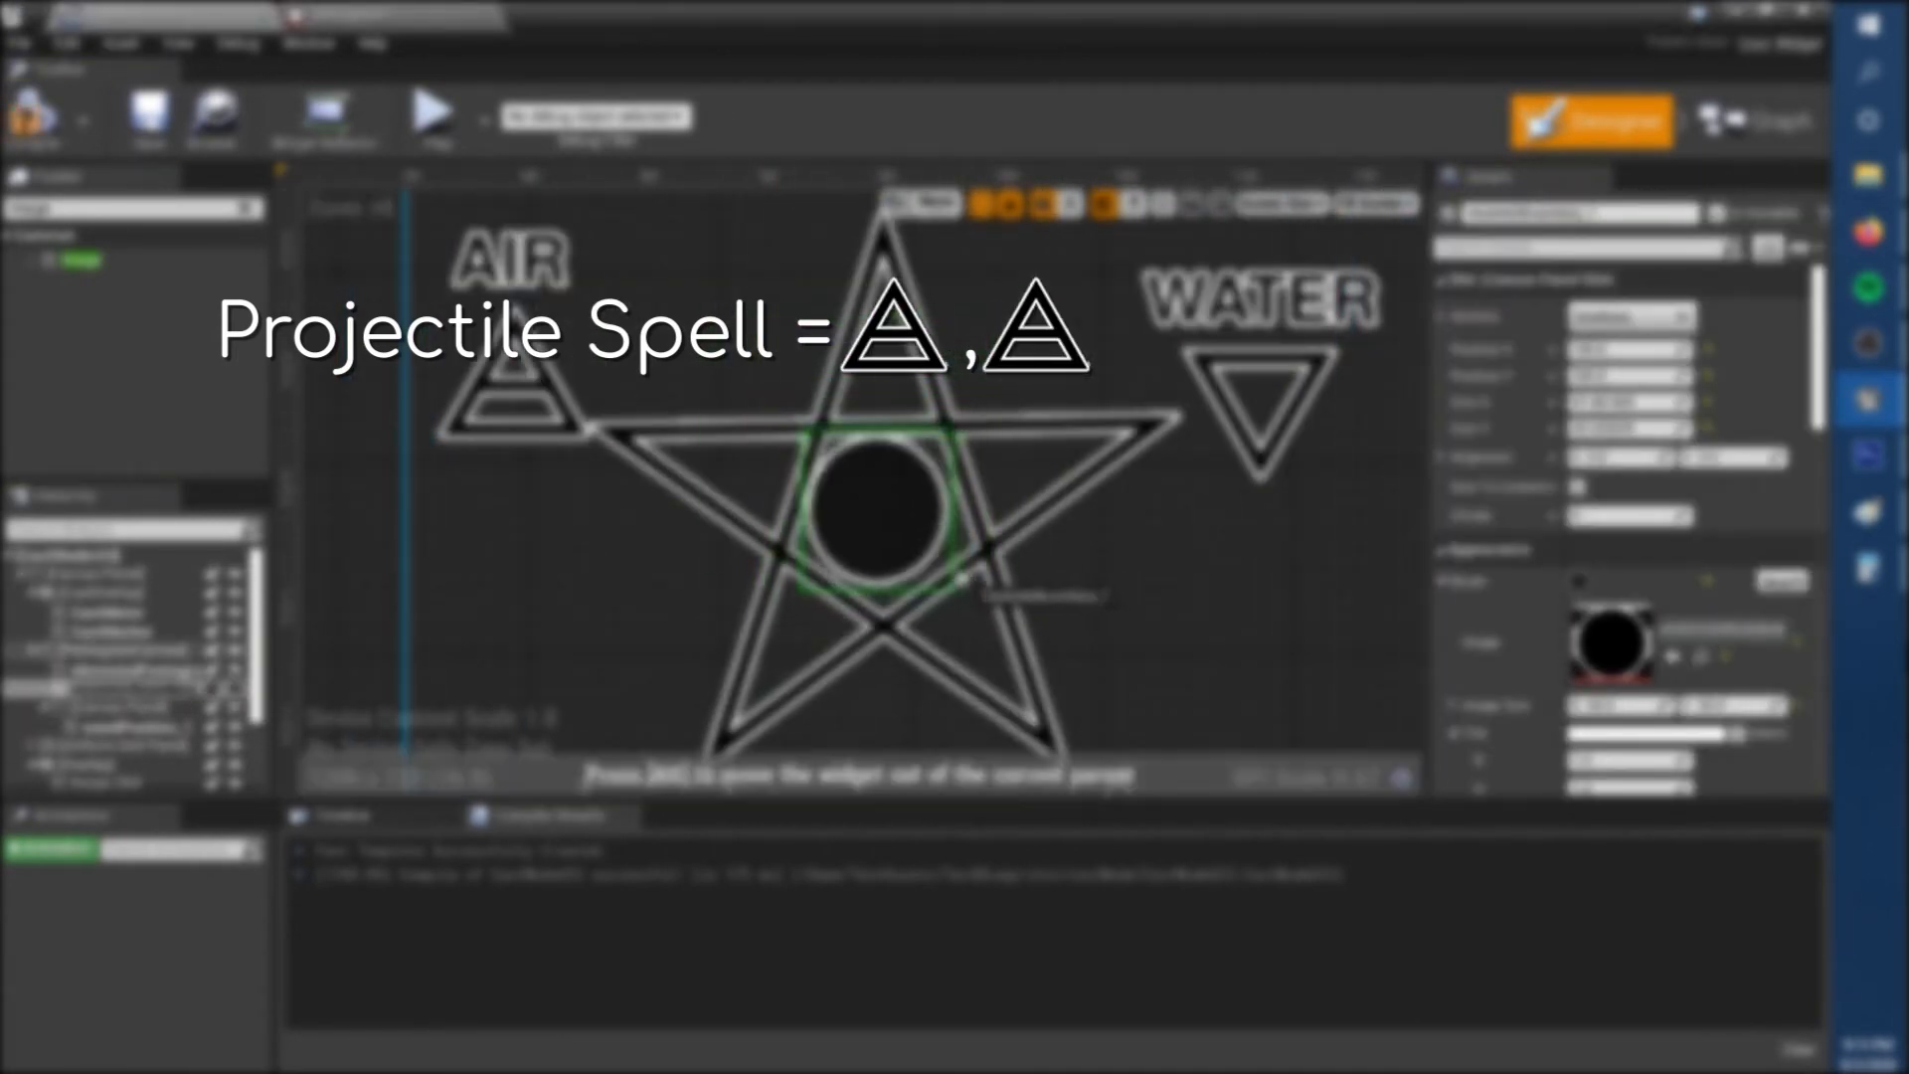
scroll(912, 613, "up", 8)
right_click_drag(1006, 703, 1036, 784)
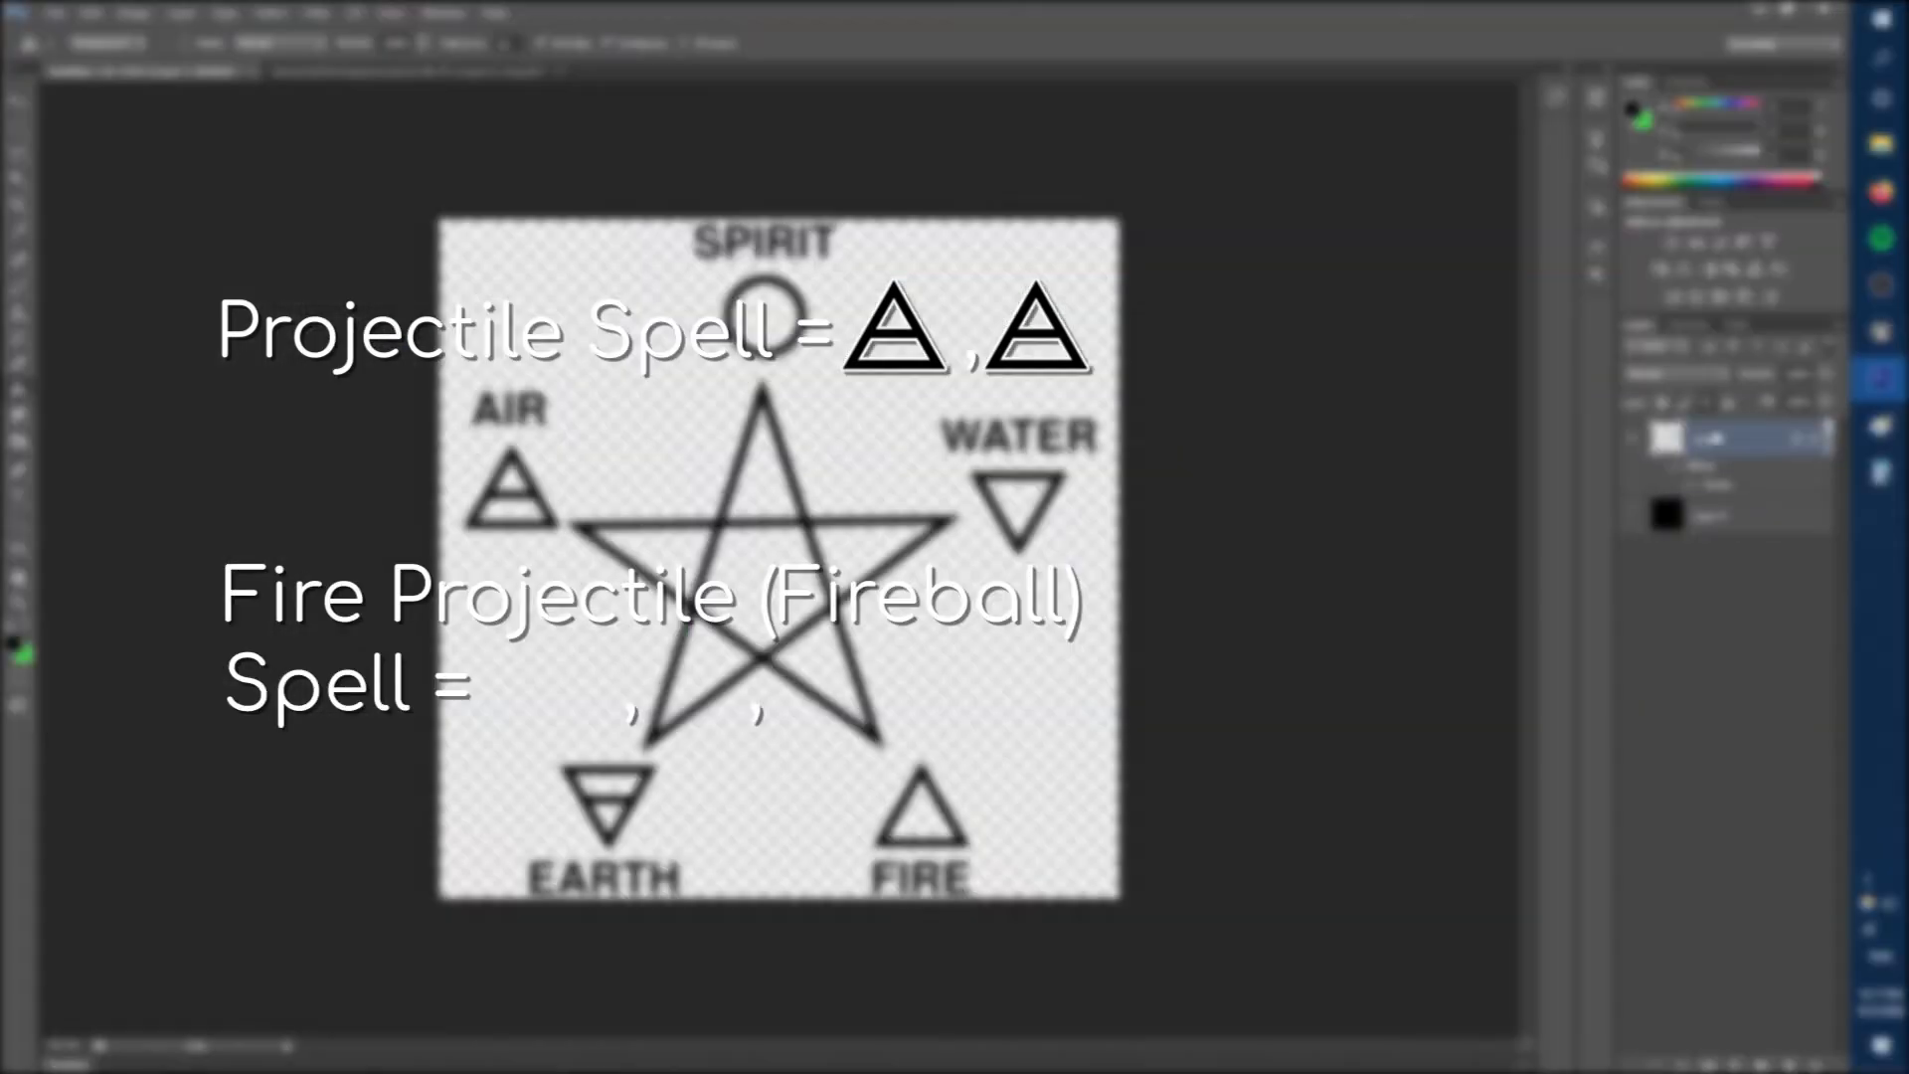
In Photoshop, fill the inside of the water triangle with white on Layer 2 of the pentagram document.
scroll(238, 512, "up", 3, "alt")
scroll(239, 512, "down", 8, "alt")
scroll(1094, 463, "up", 9, "alt")
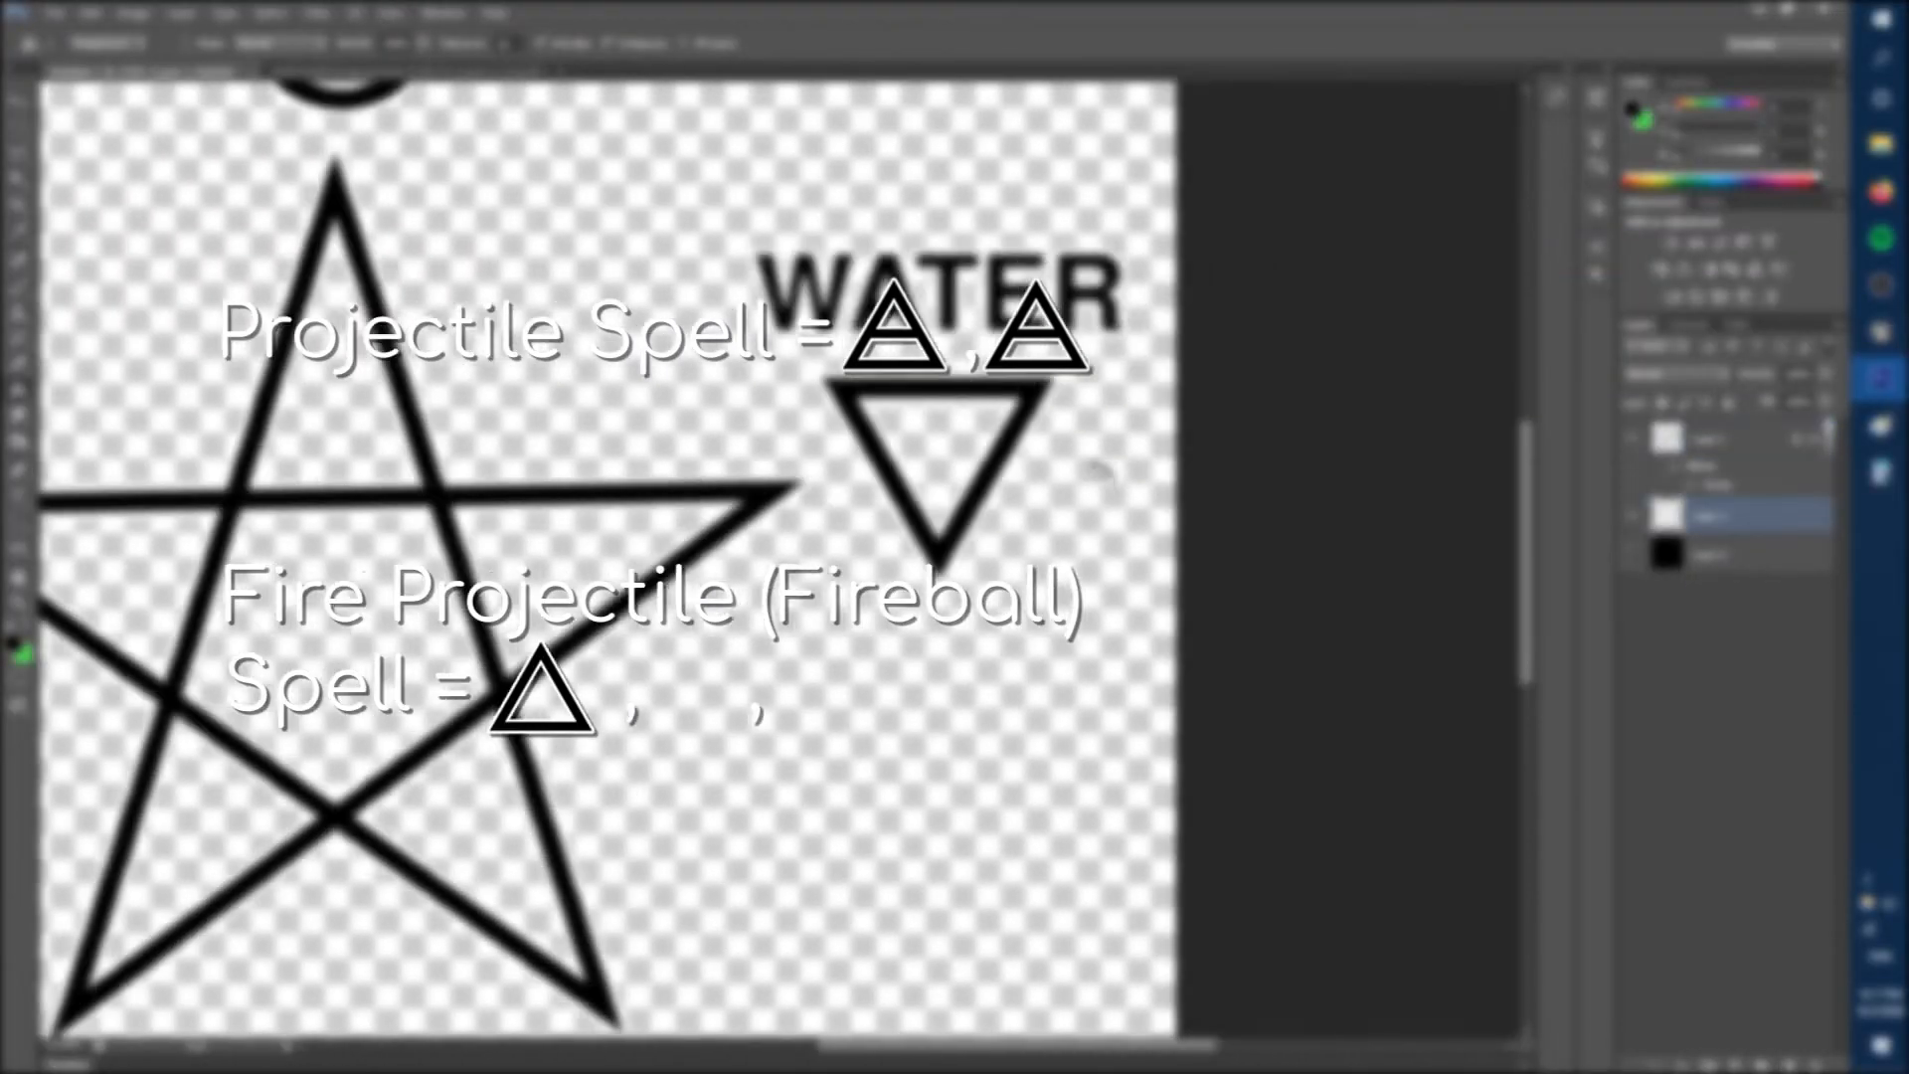
key("l")
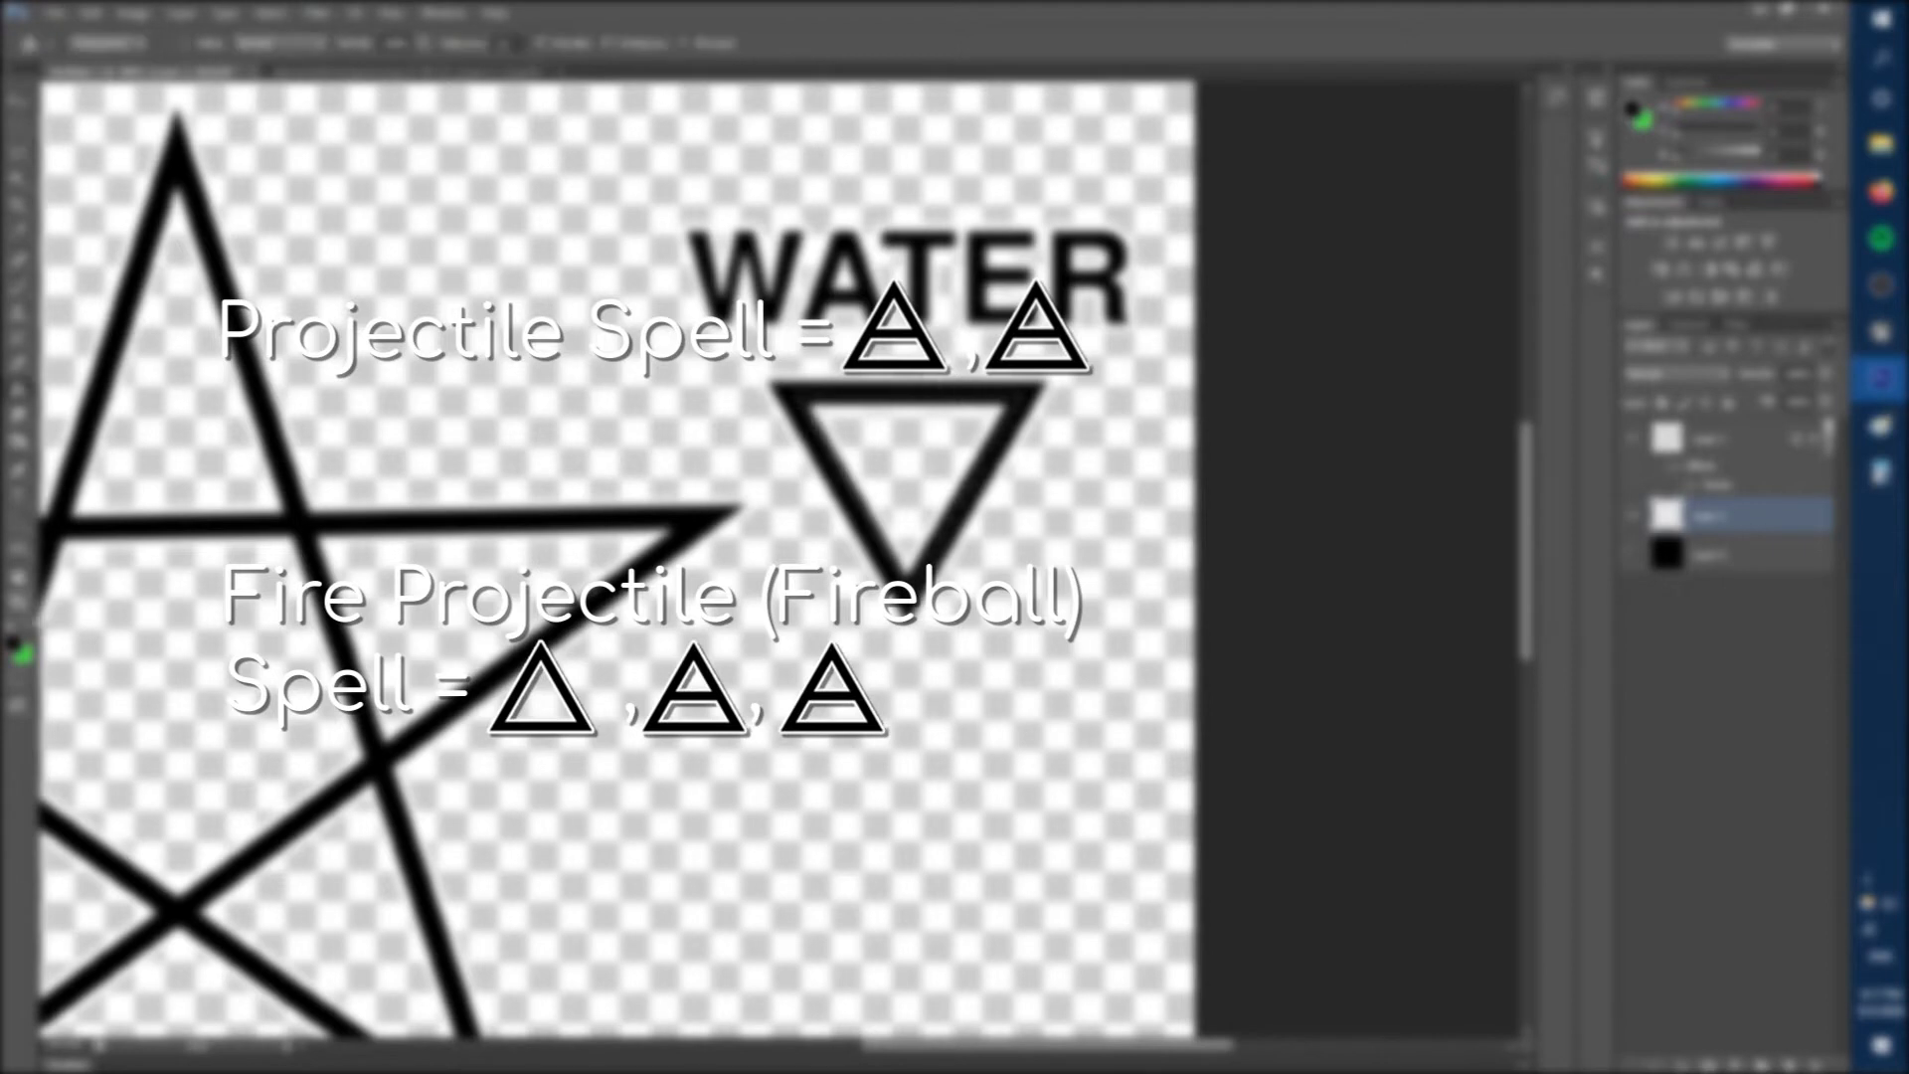
scroll(1067, 387, "down", 5, "alt")
Create a new Photoshop document for the indicator shape and rearrange the open document windows.
right_click(1802, 520)
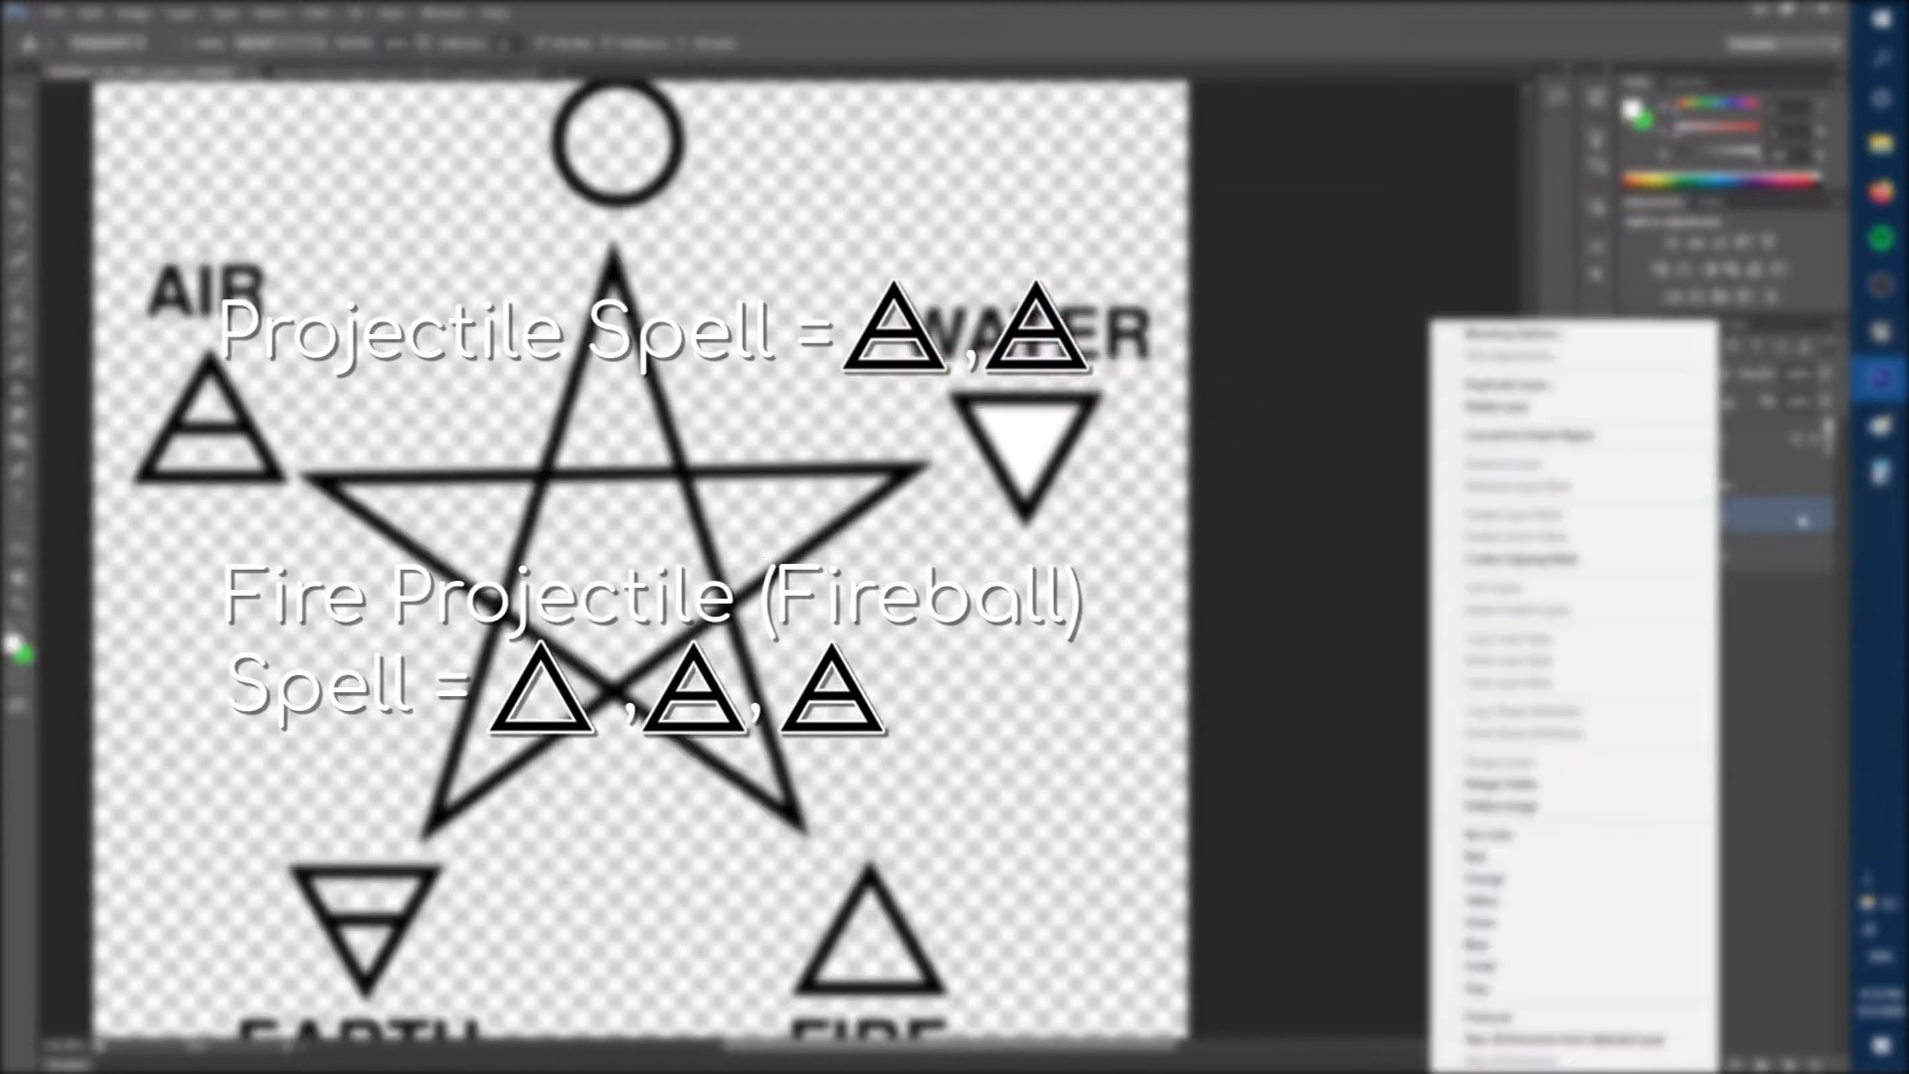
left_click(54, 13)
left_click(69, 33)
left_click(1223, 92)
left_click(139, 73)
left_click_drag(140, 72, 1009, 89)
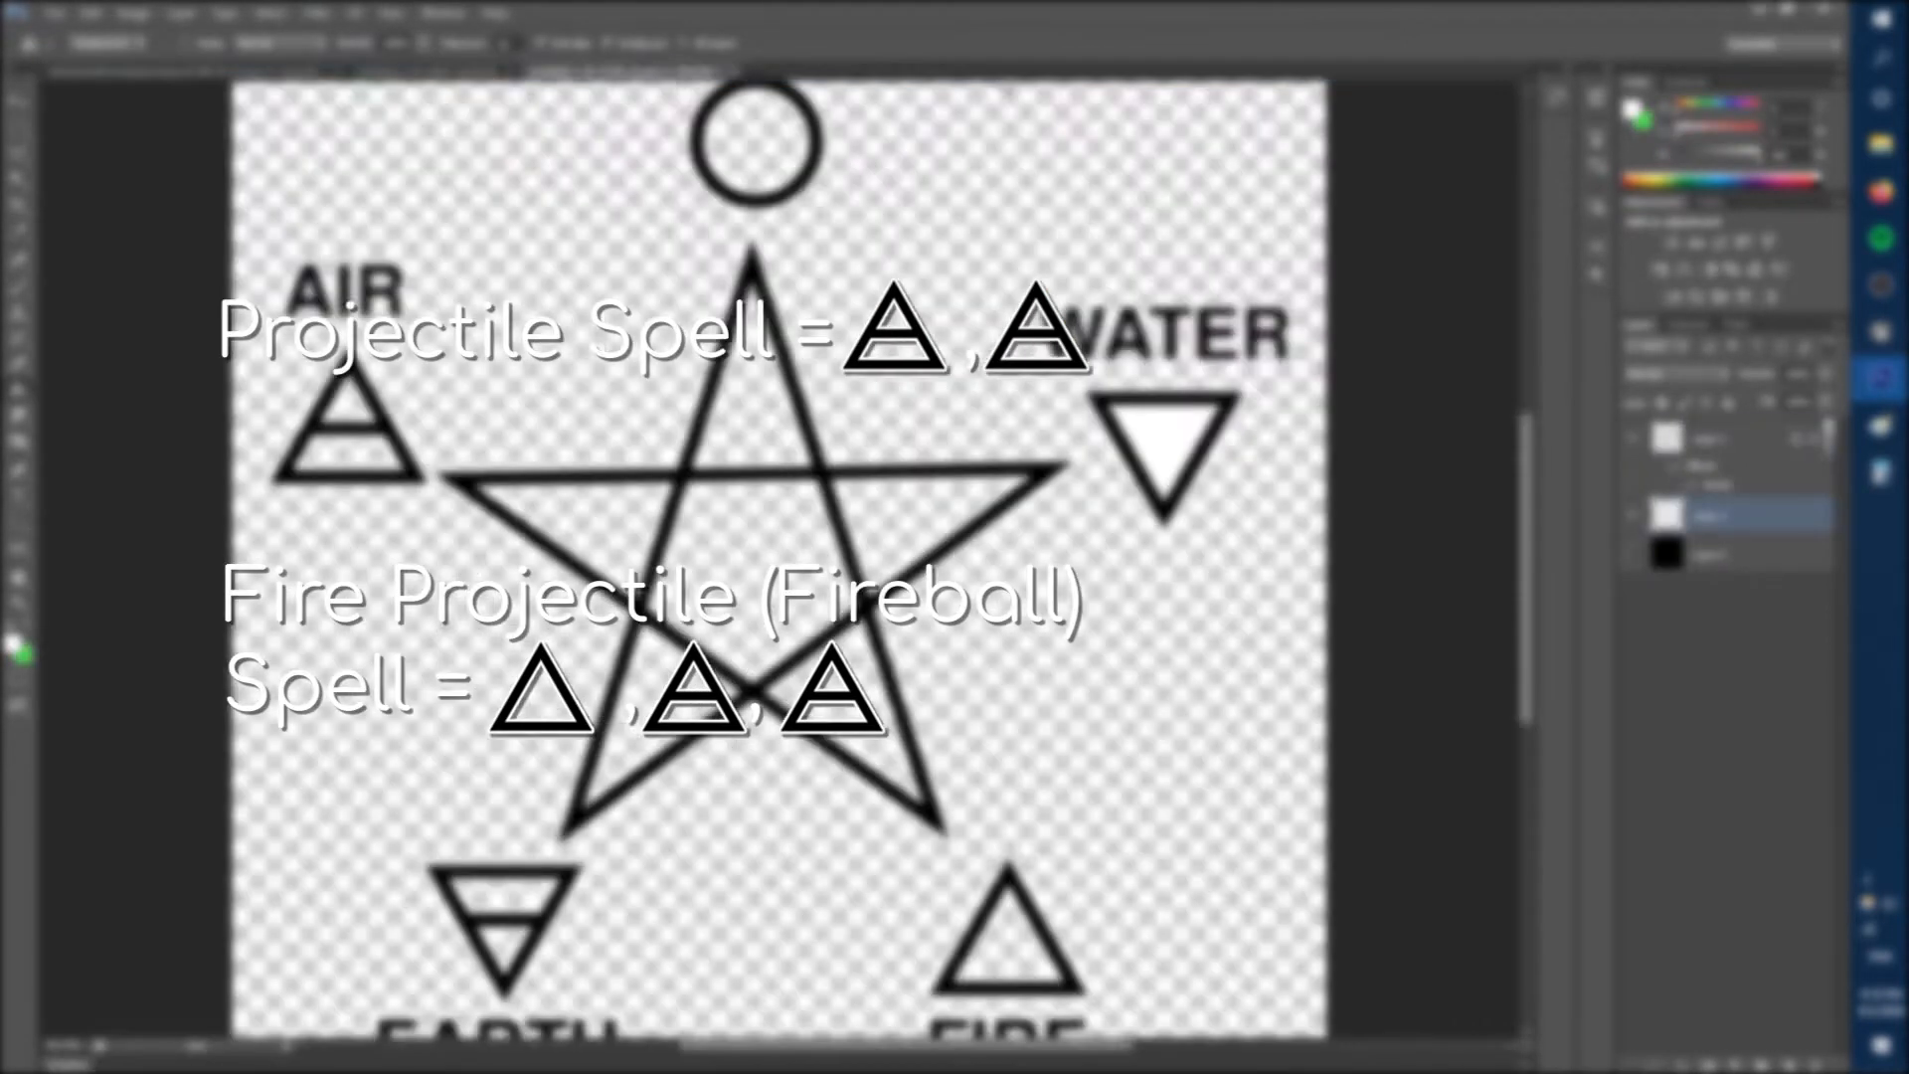
In the new document, unlock the background layer and place a new empty layer beneath it.
left_click(427, 71)
left_click(1787, 1066)
double_click(1720, 477)
key("Return")
left_click_drag(1710, 439, 1648, 484)
Bring the white triangle layer into the new document and set the canvas size to 128 by 128 pixels.
left_click(609, 71)
left_click_drag(609, 72, 119, 599)
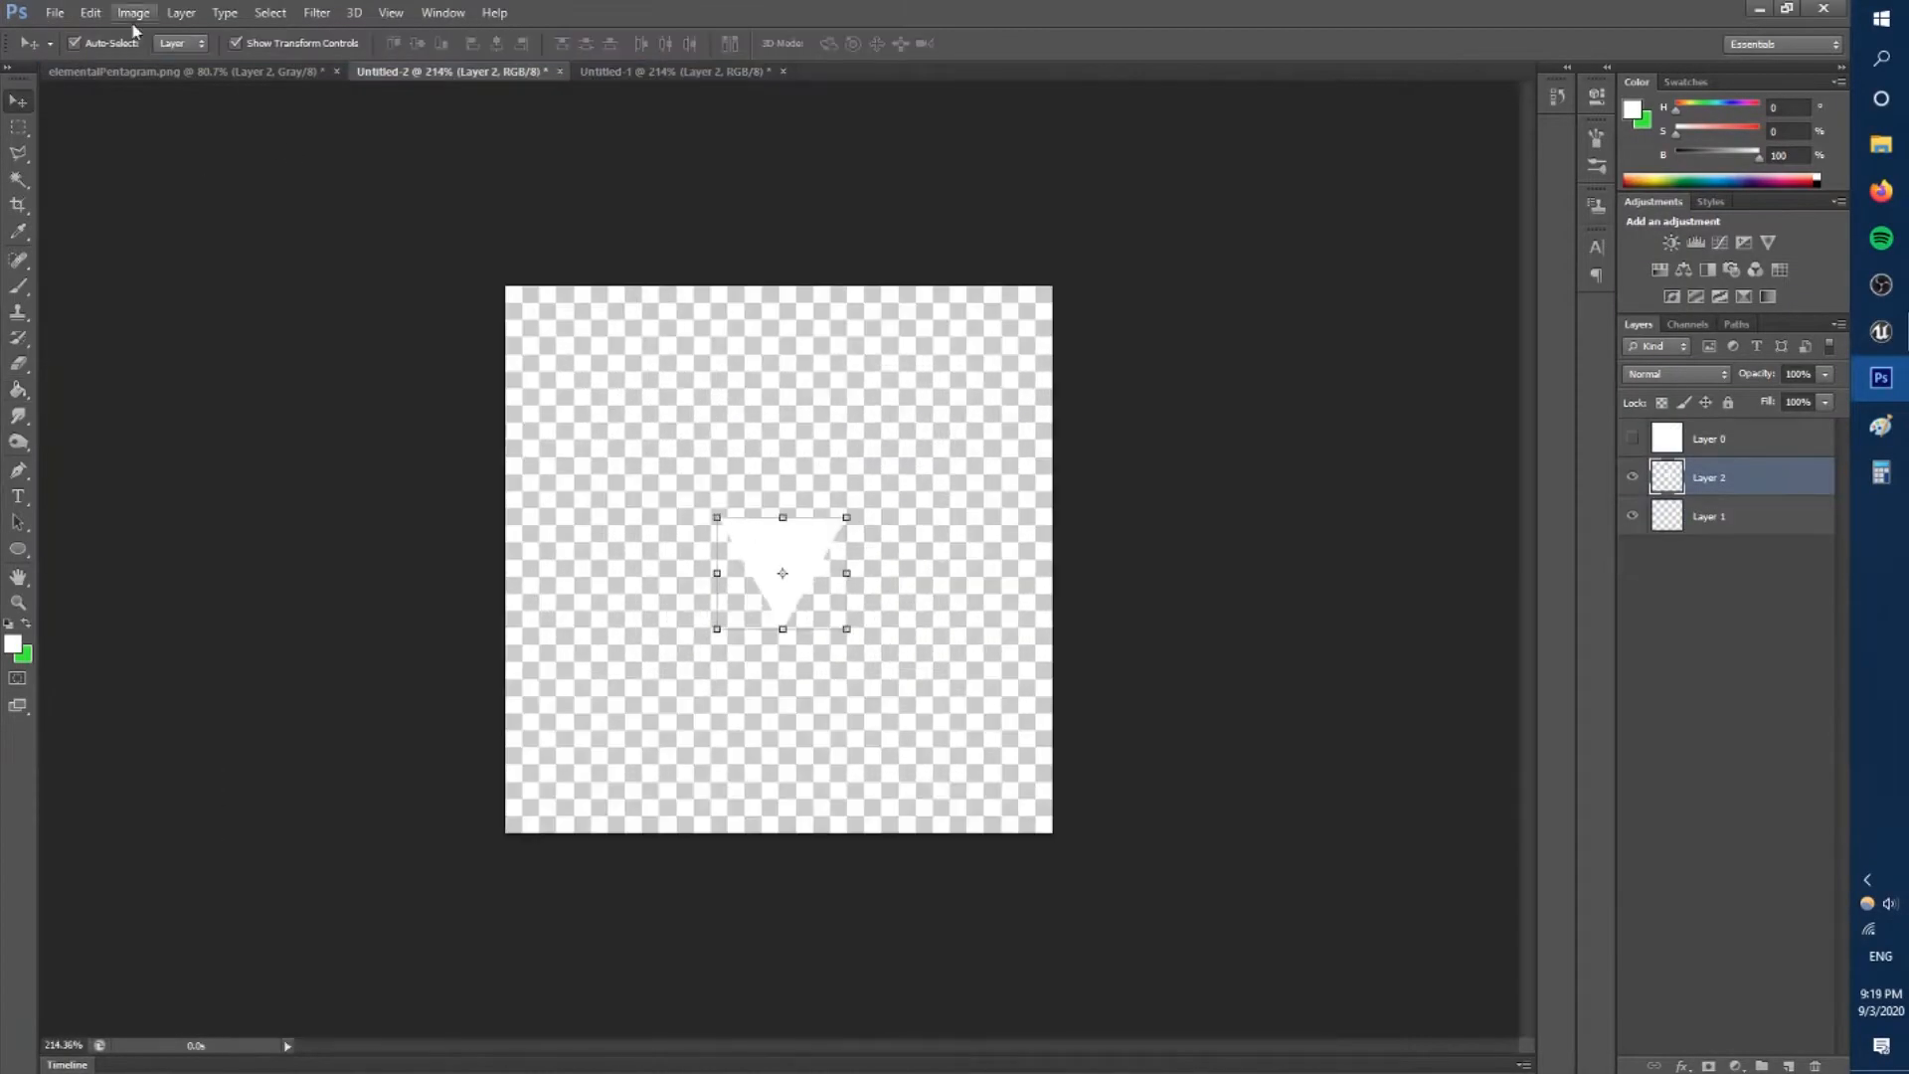
key("alt+ctrl+c")
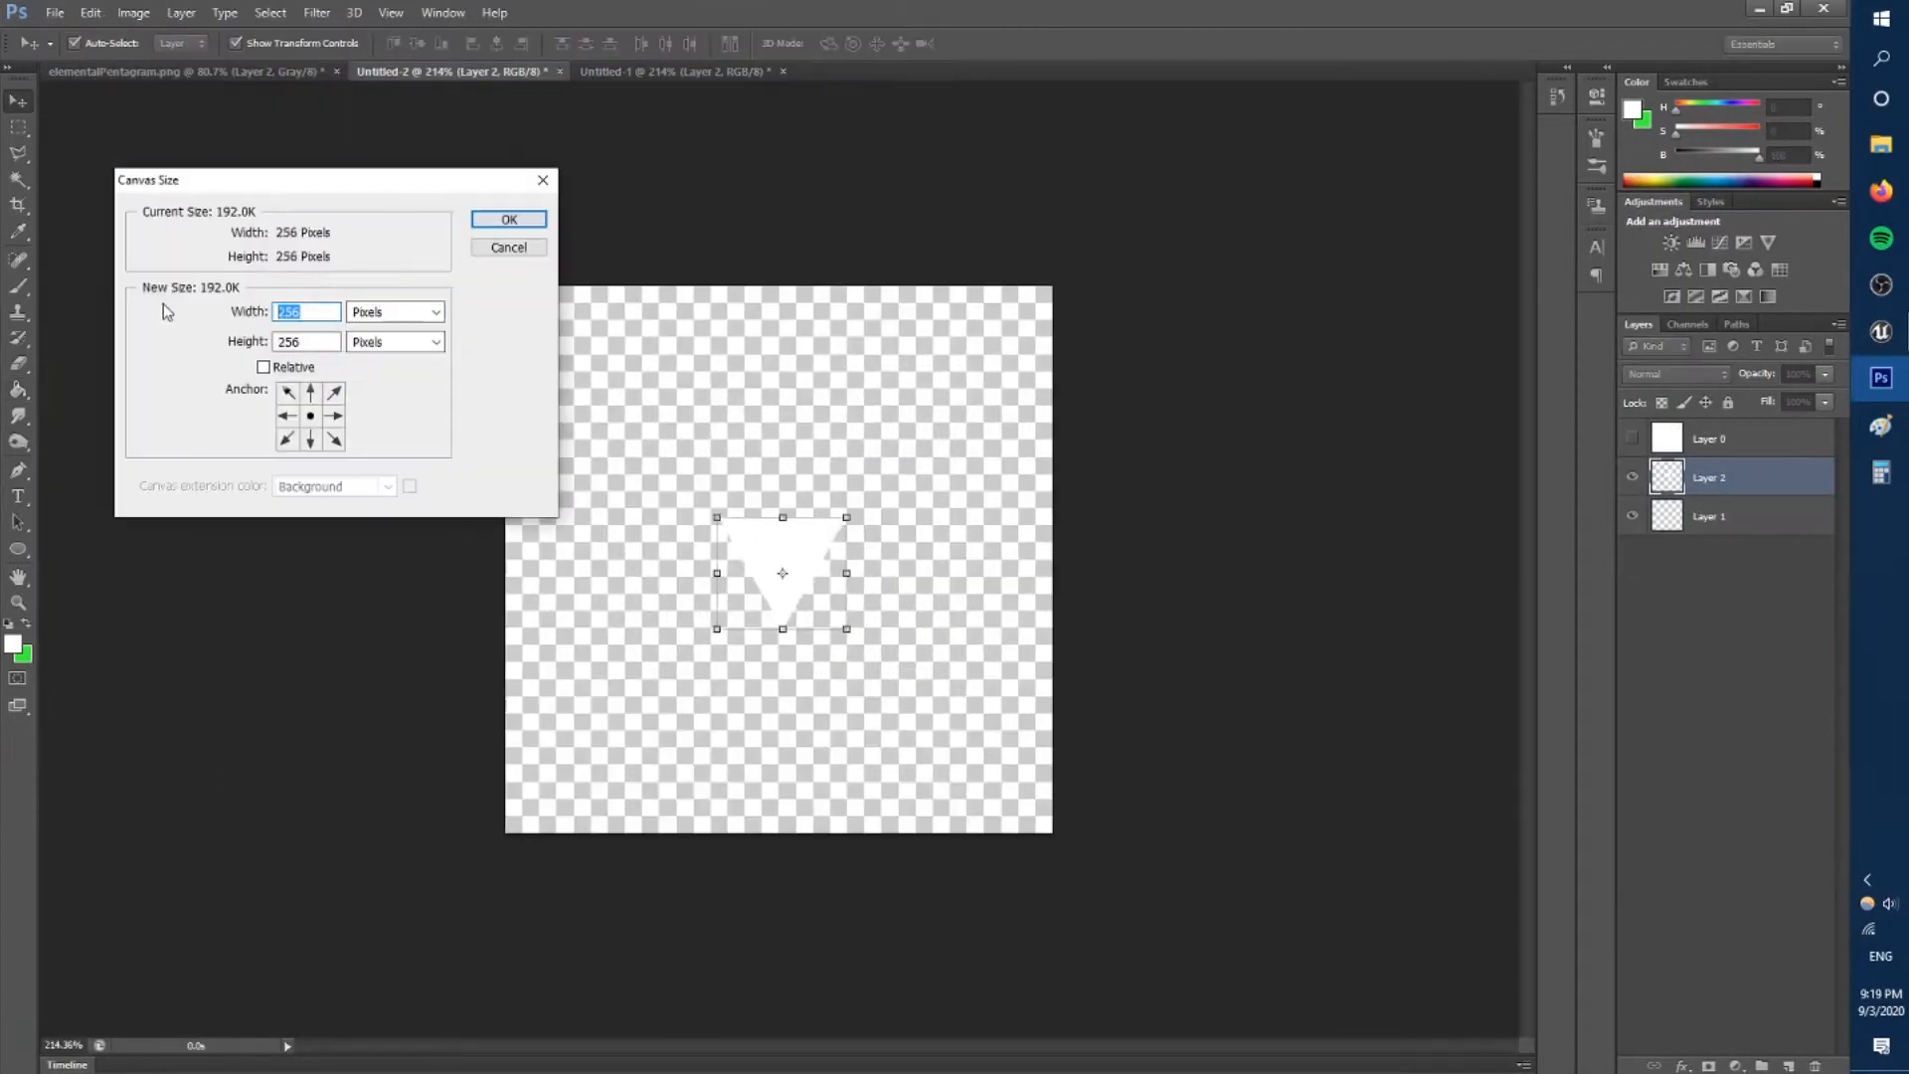
type("128")
key("Return")
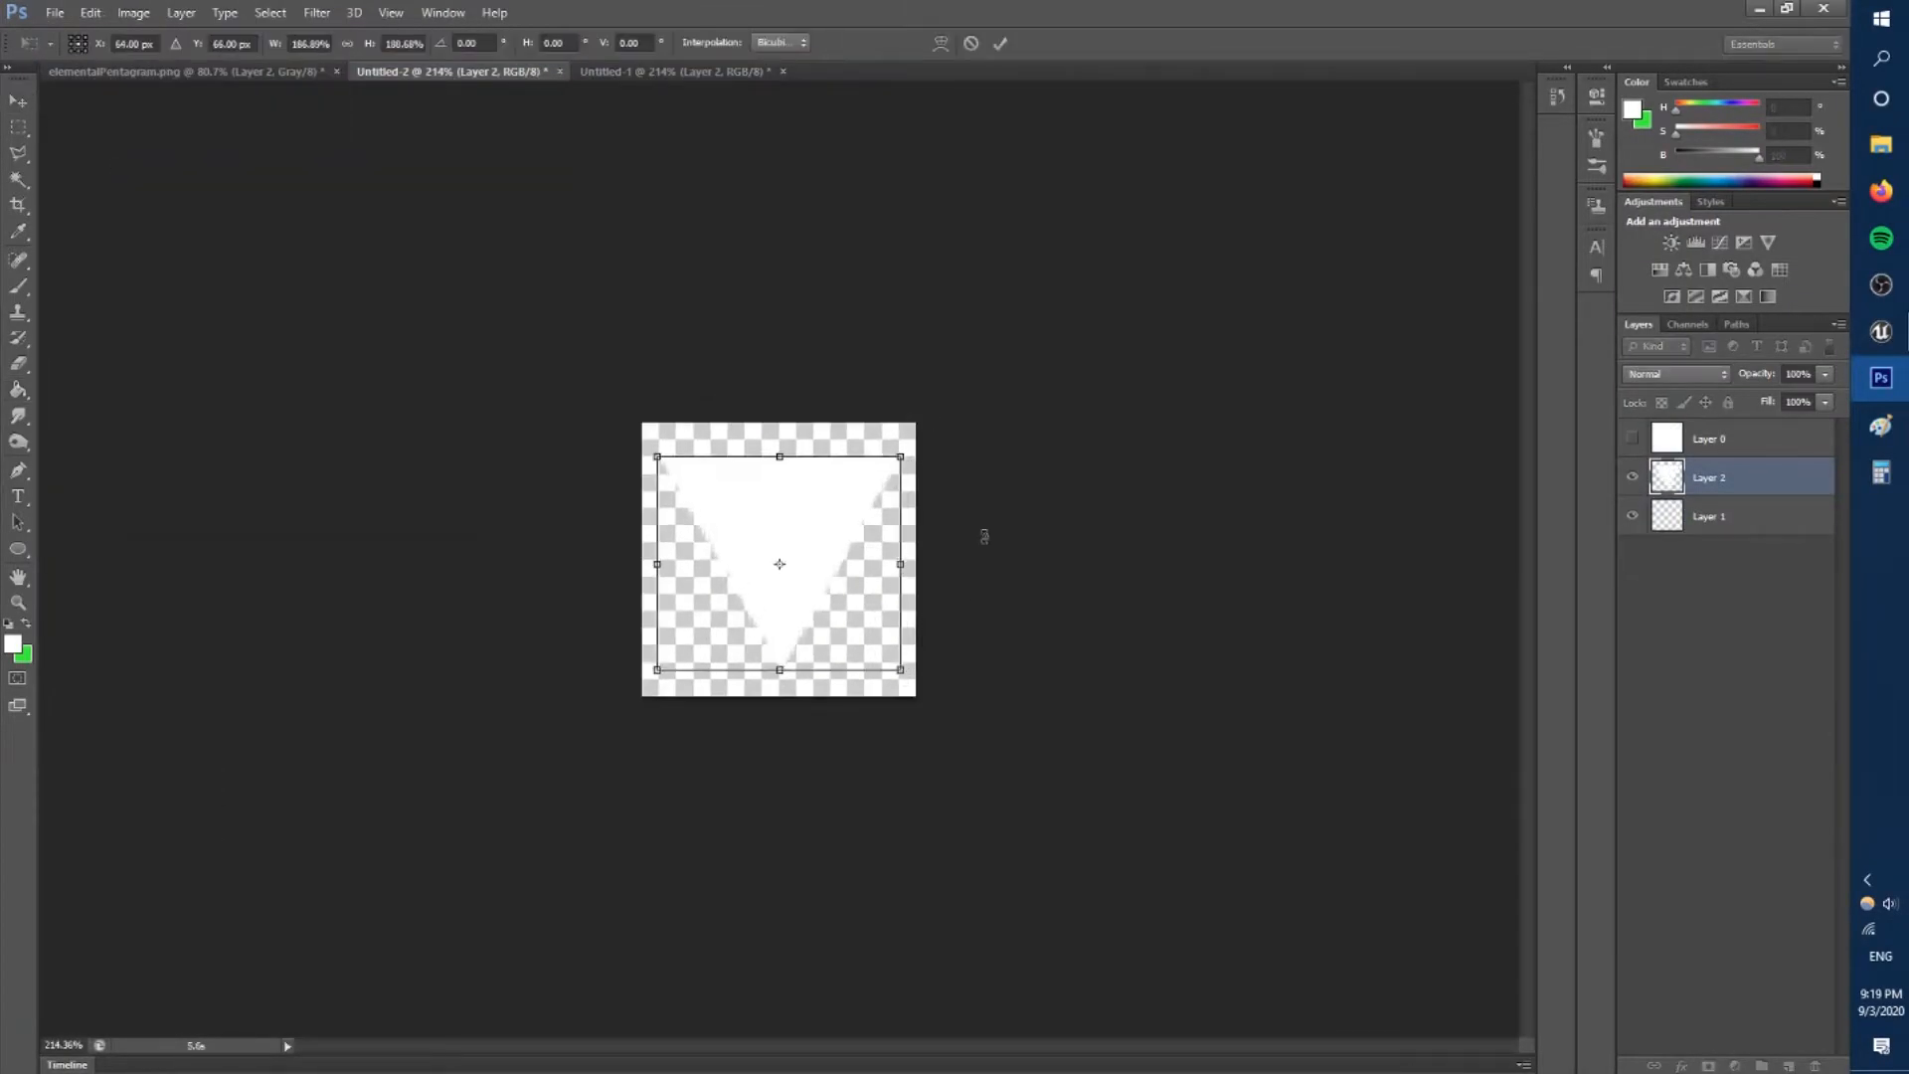
Save the enlarged white triangle as triangleIndicator and a white circle as circleIndicator, both as PNG files in the Resources folder.
left_click(55, 13)
left_click(100, 253)
left_click(915, 636)
left_click(900, 846)
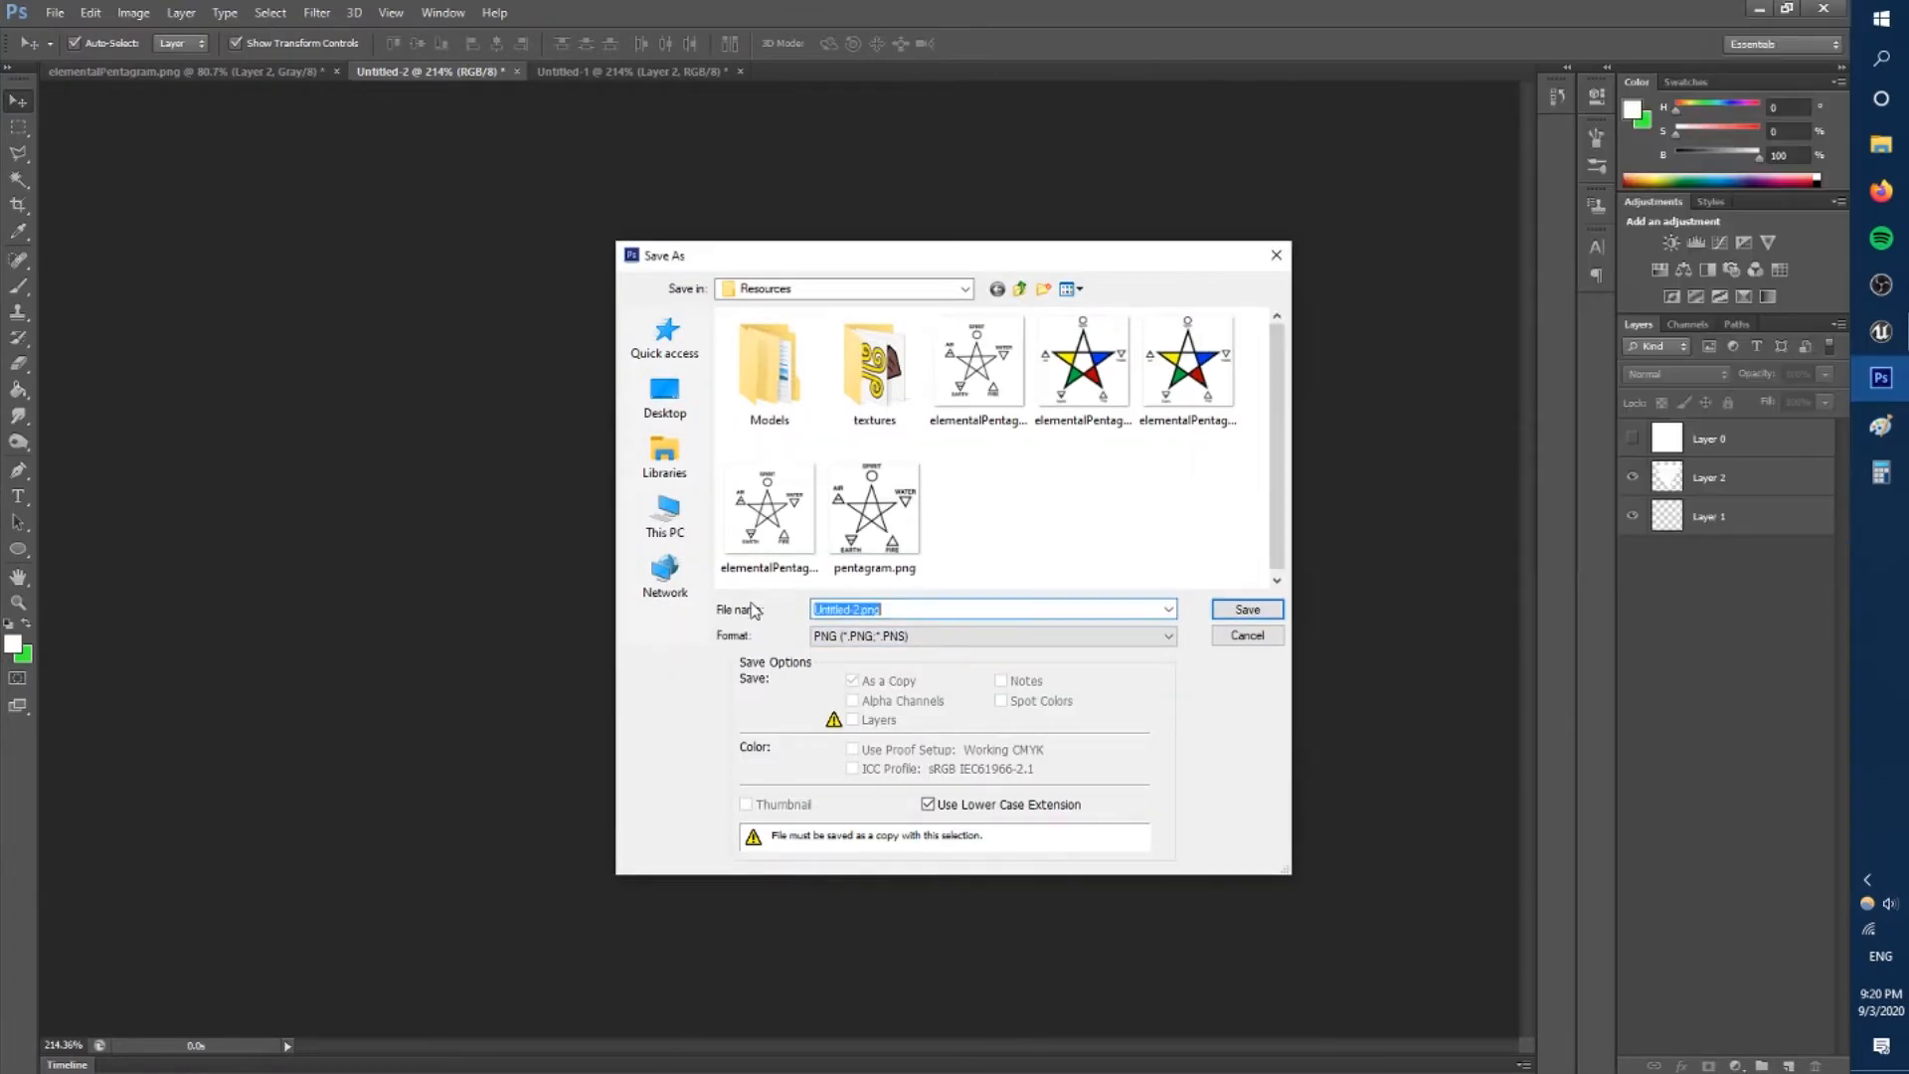
type("triangleIndical")
key("Return")
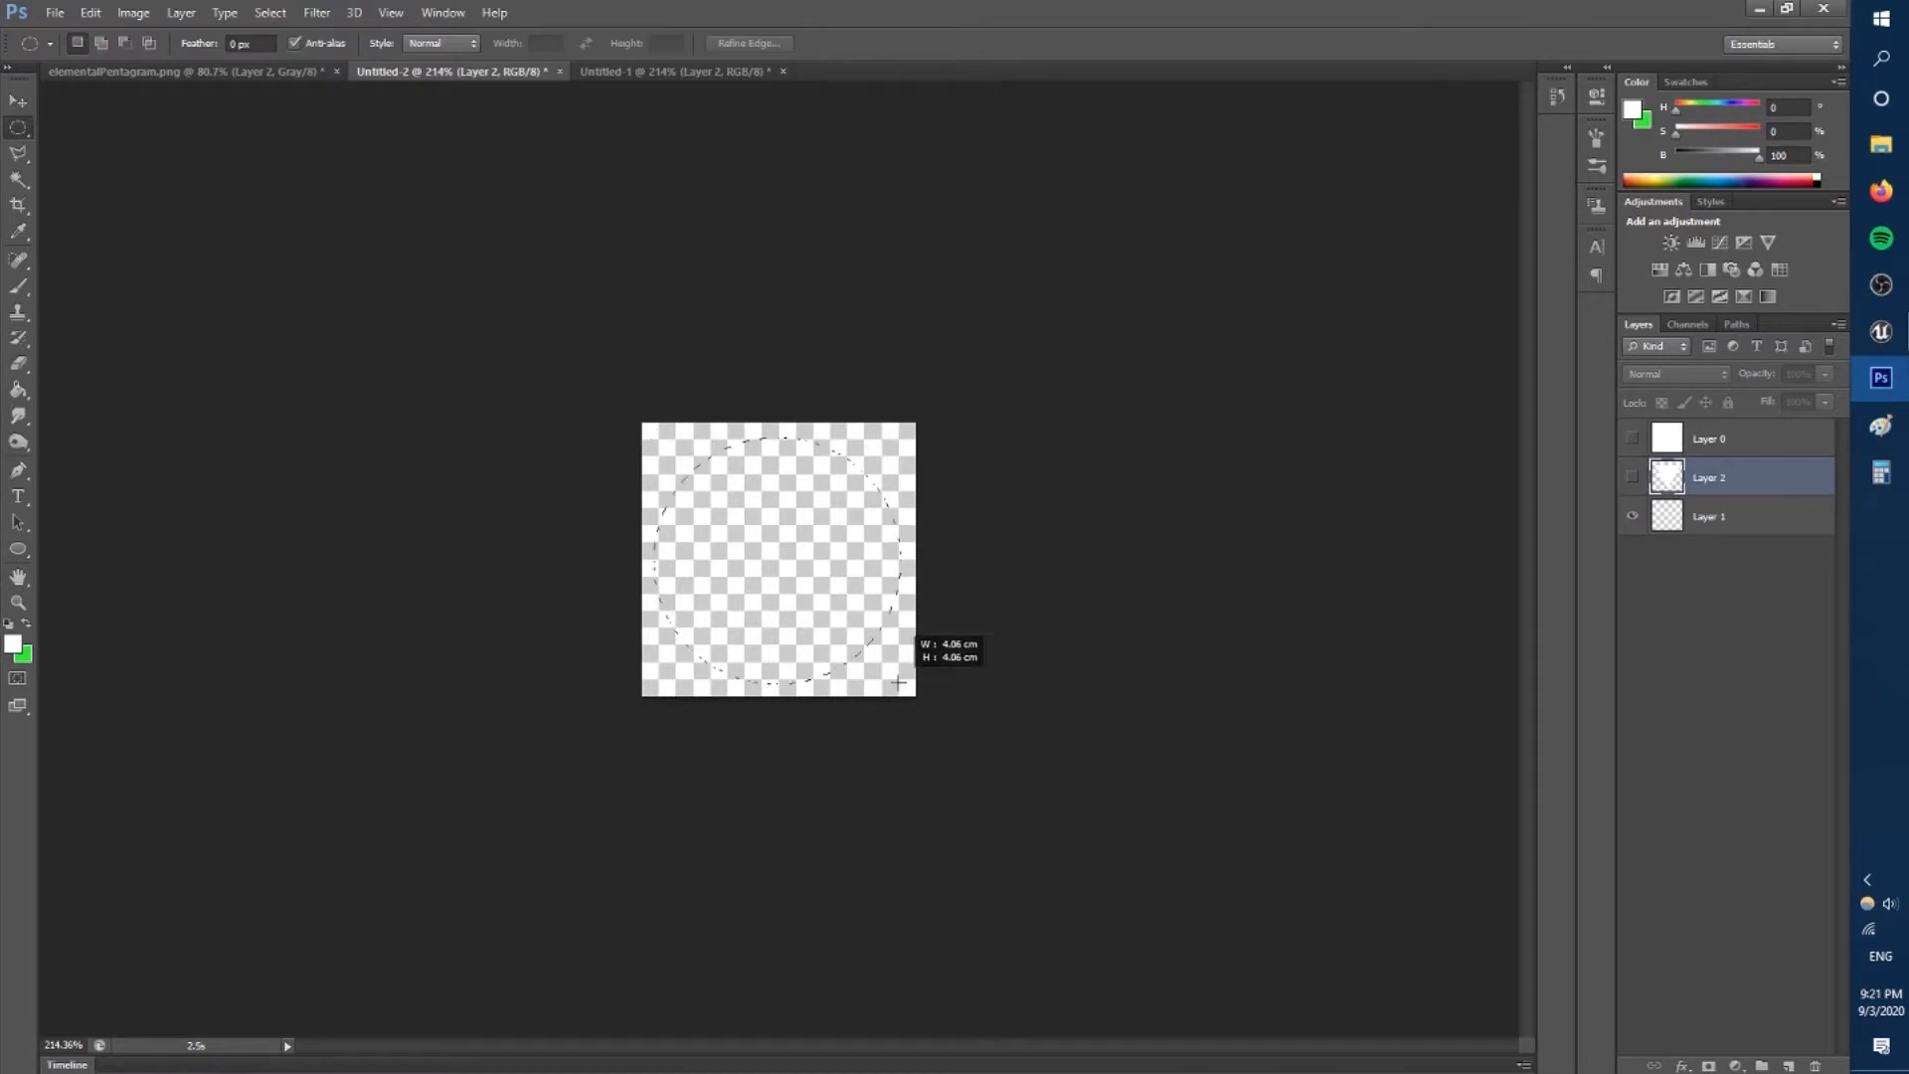
key("ctrl+shift+s")
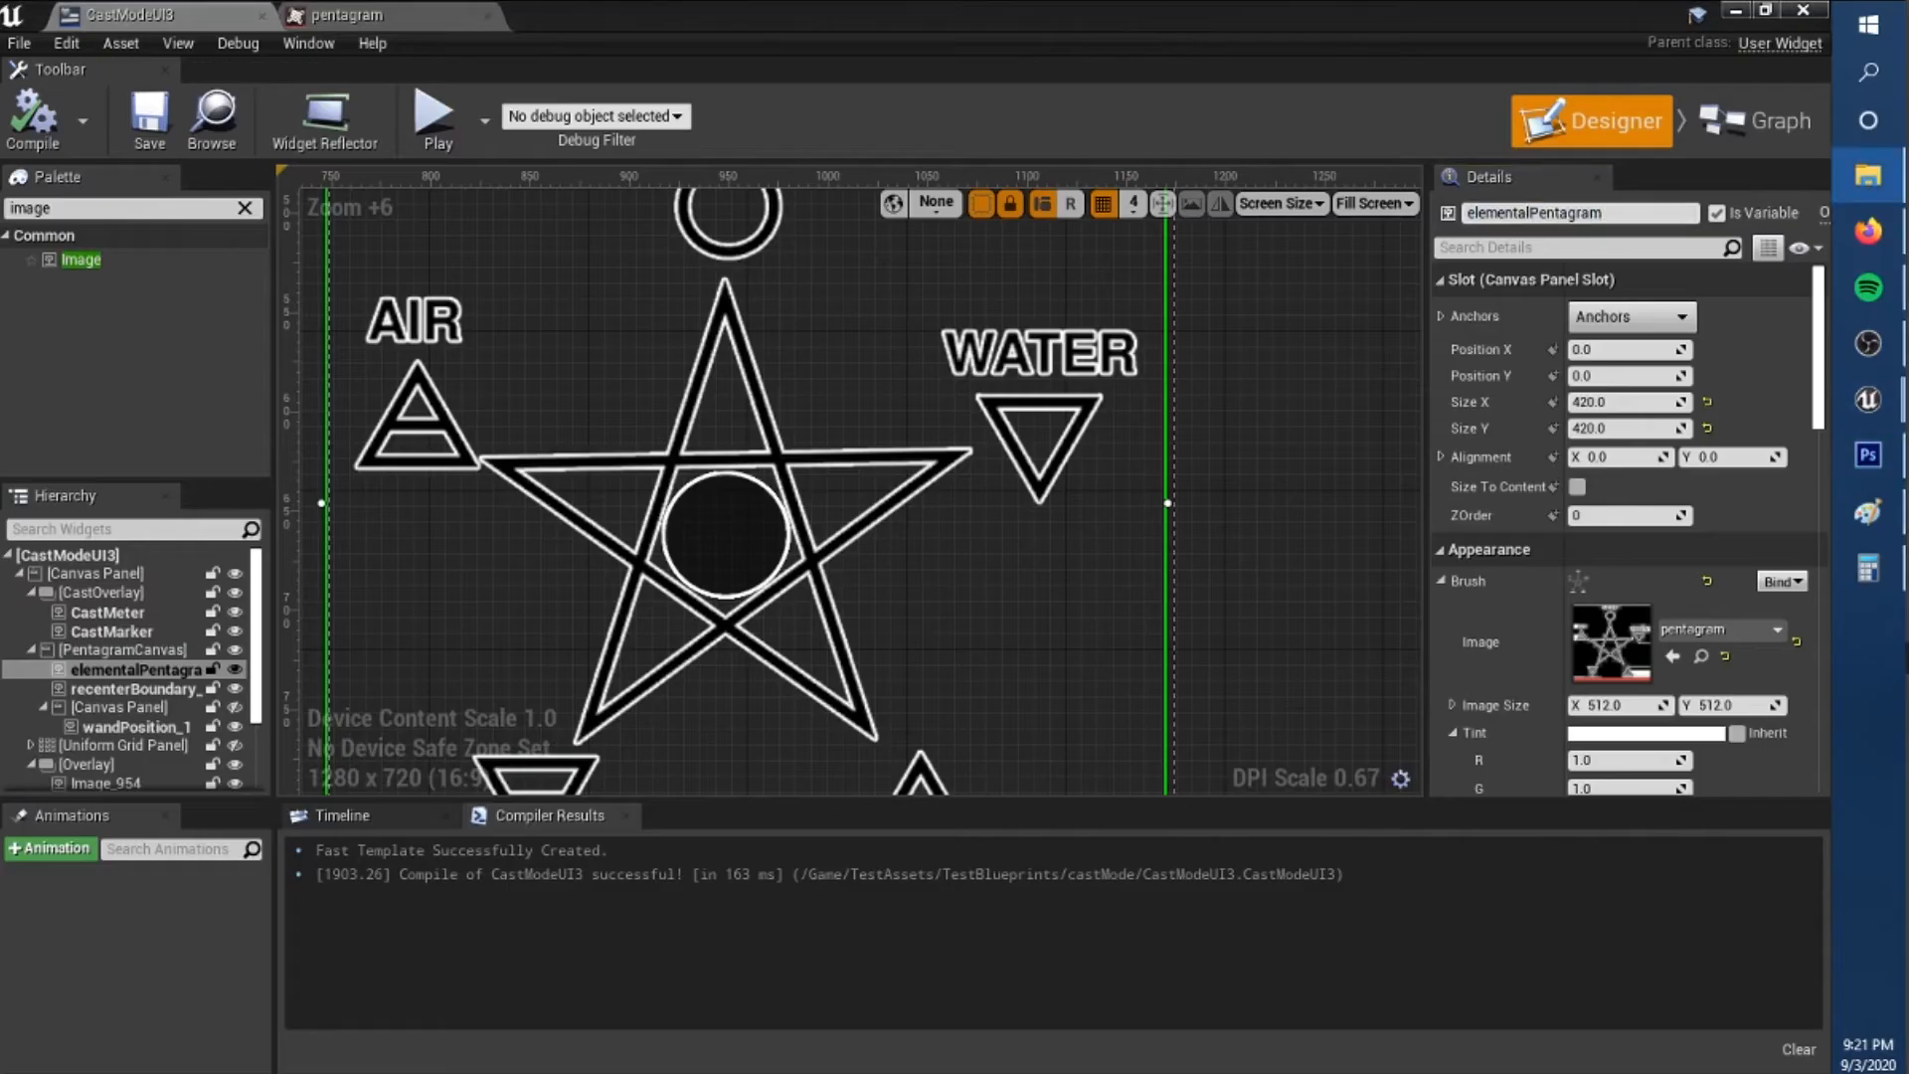
In Unreal, add an image named airIndicator to PentagramCanvas and assign it the triangleIndicator texture.
scroll(1168, 477, "down", 3)
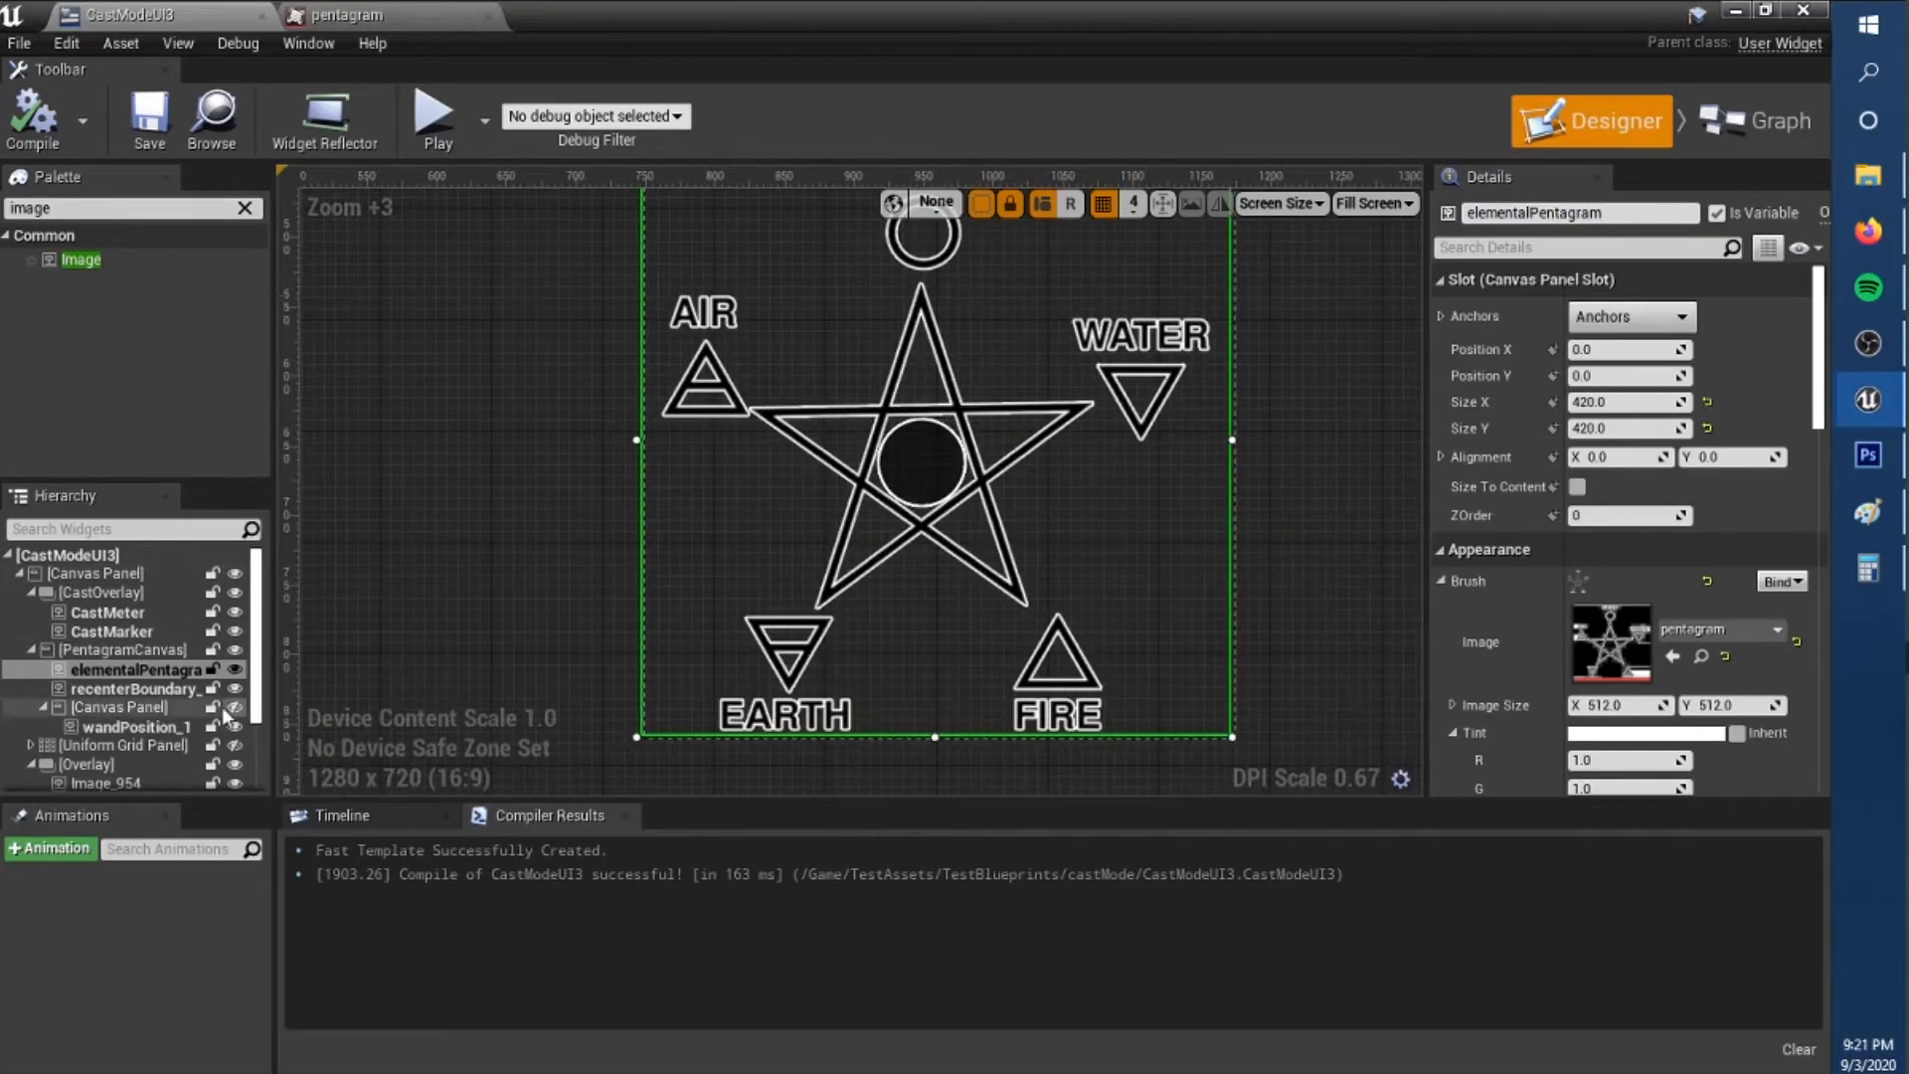
left_click_drag(60, 259, 119, 649)
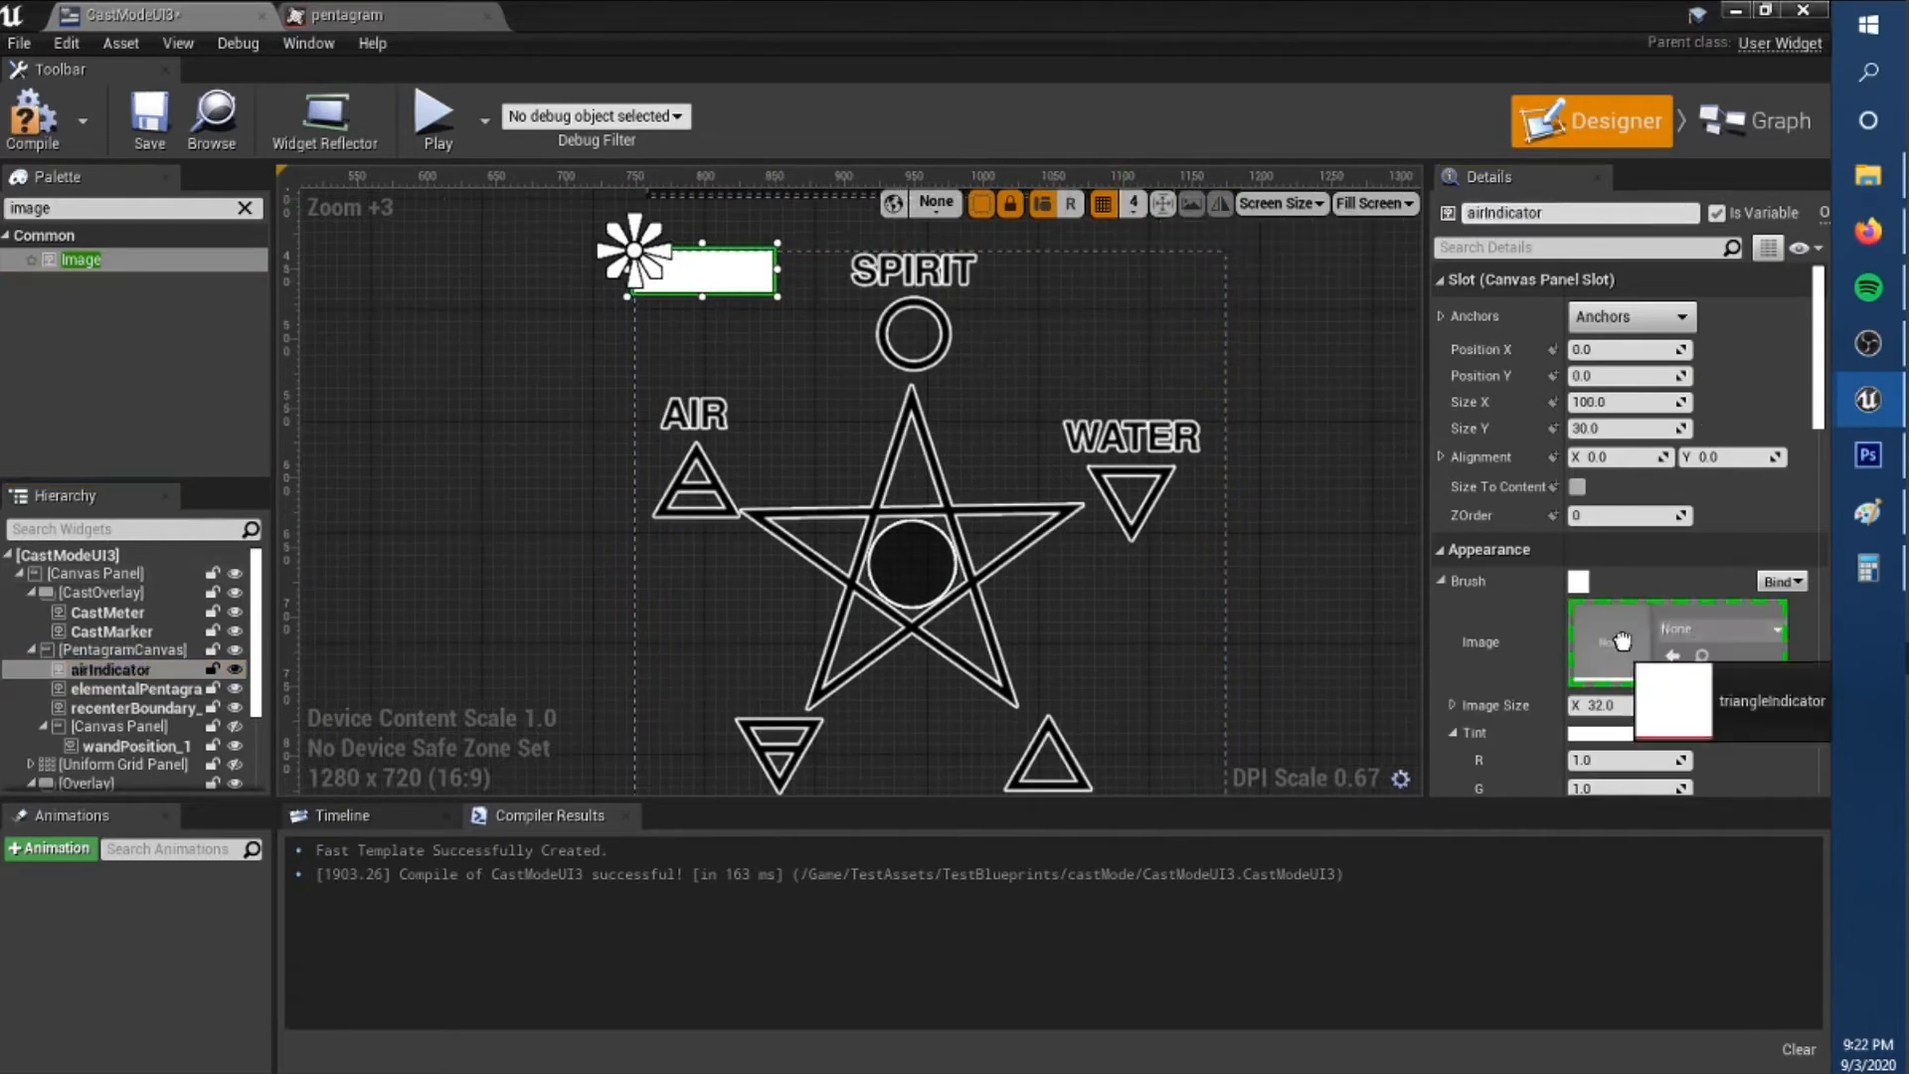
scroll(867, 319, "up", 3)
left_click_drag(1818, 397, 1818, 348)
Anchor airIndicator to the canvas's middle left and fit it, pointing up, over the air triangle.
left_click(1631, 316)
left_click(1602, 433)
left_click_drag(1623, 350, 1652, 350)
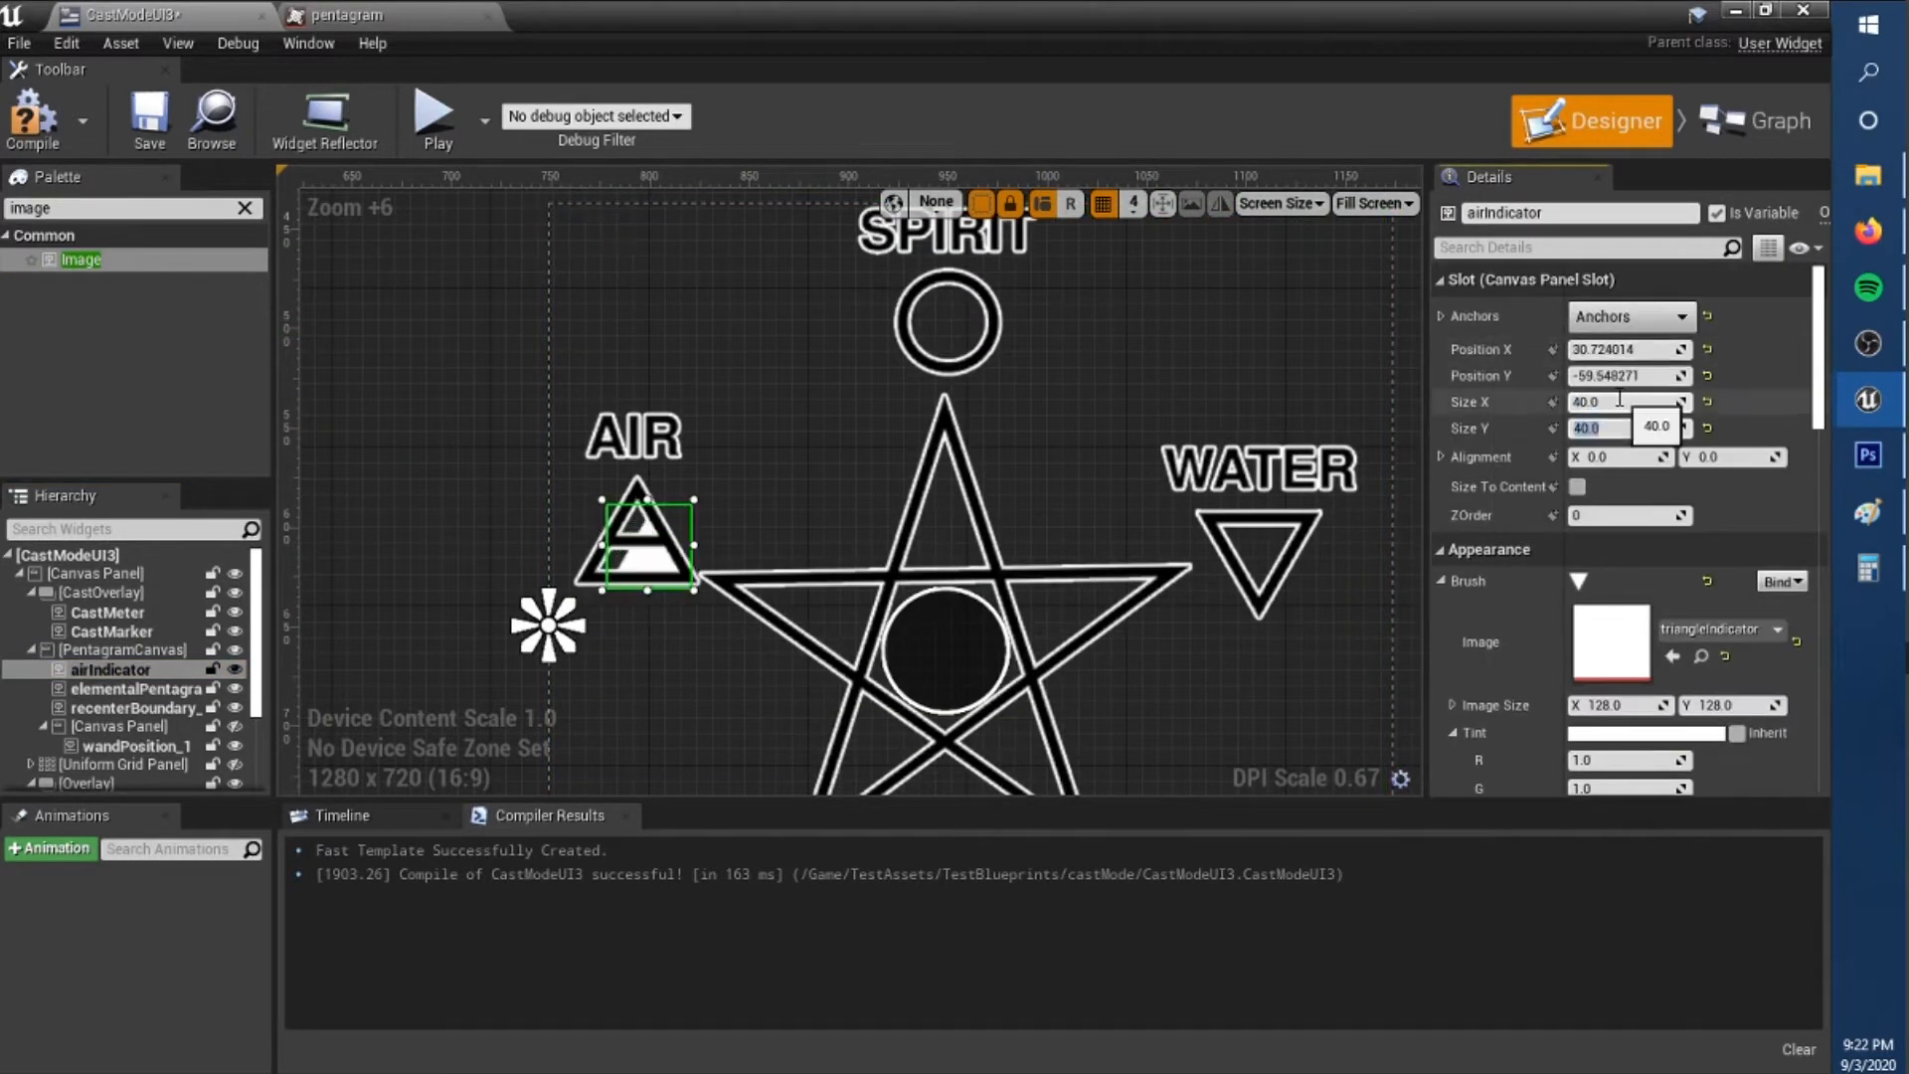
left_click(575, 517)
scroll(580, 527, "up", 14)
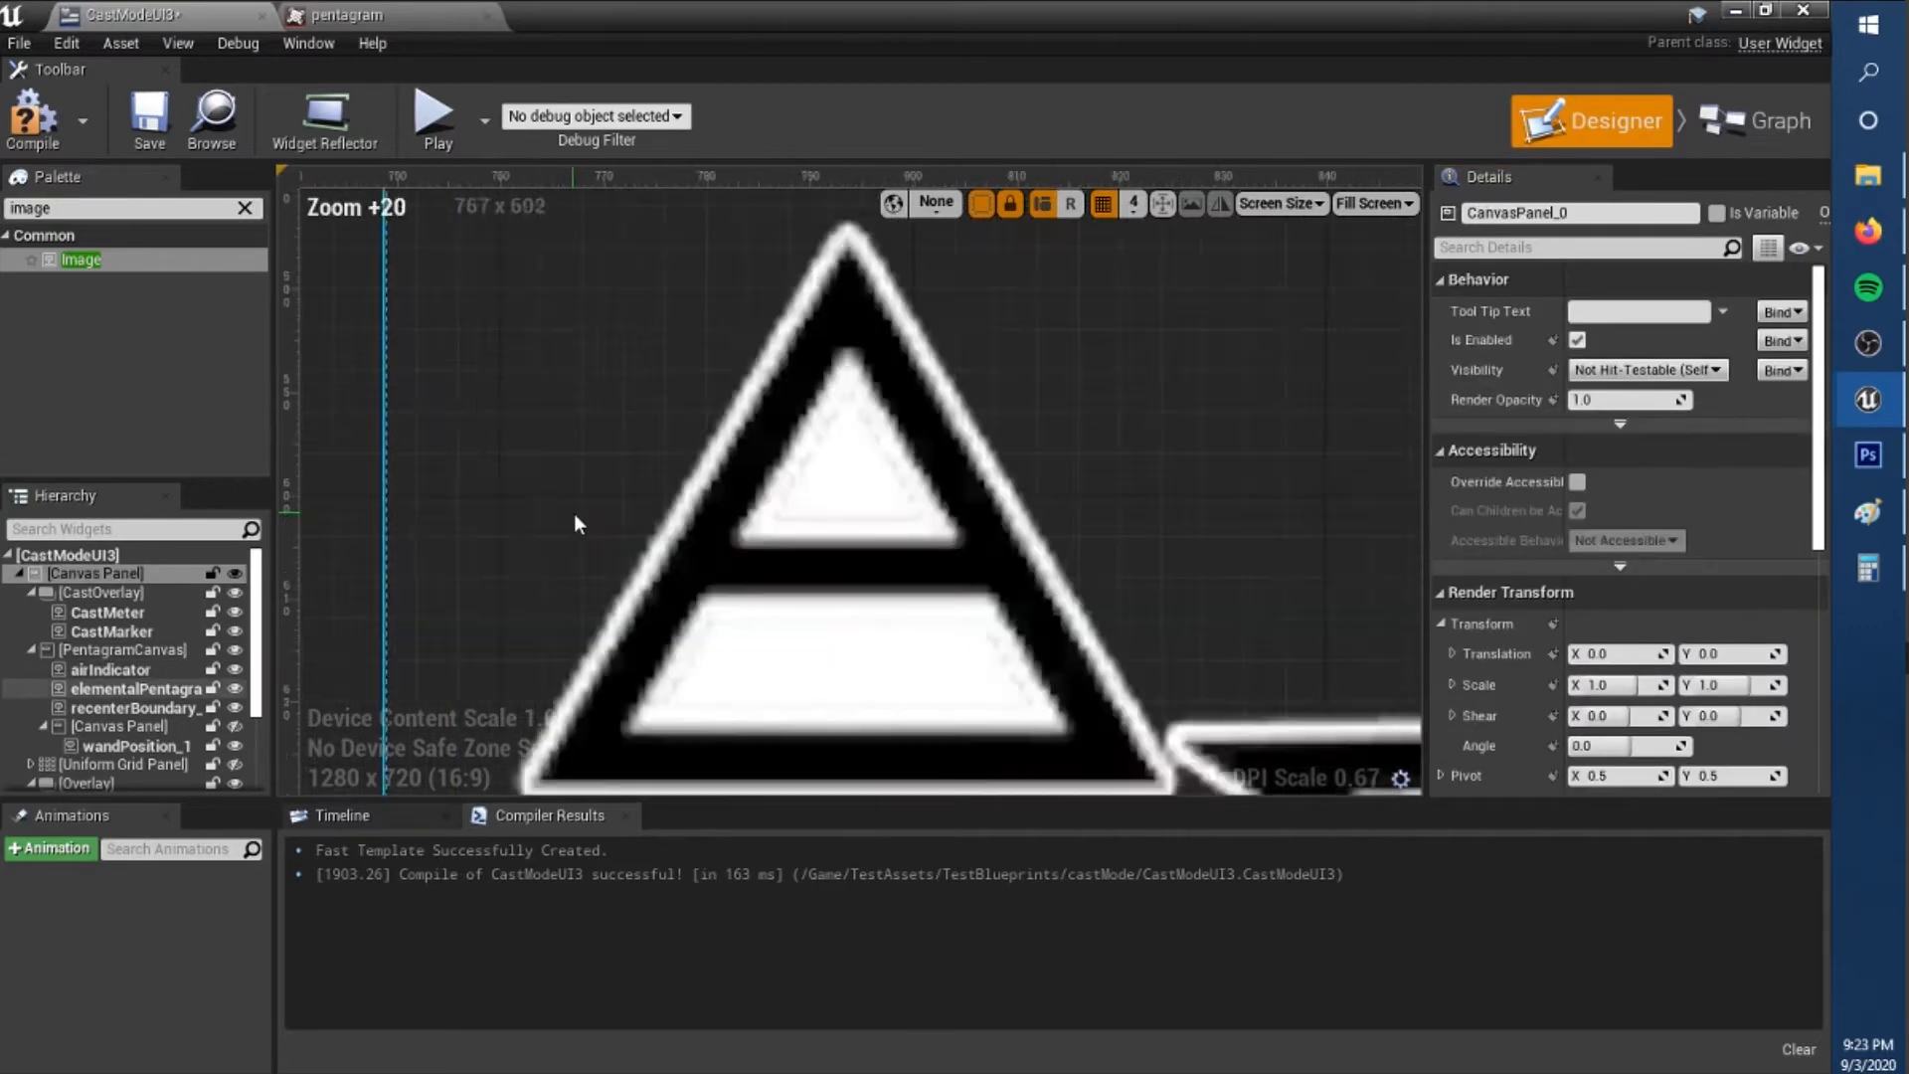
scroll(562, 513, "down", 15)
Duplicate airIndicator as fireIndicator, anchor it middle right and place it over the fire triangle at 50 by 50.
right_click(149, 671)
left_click(217, 791)
right_click_drag(557, 746, 562, 592)
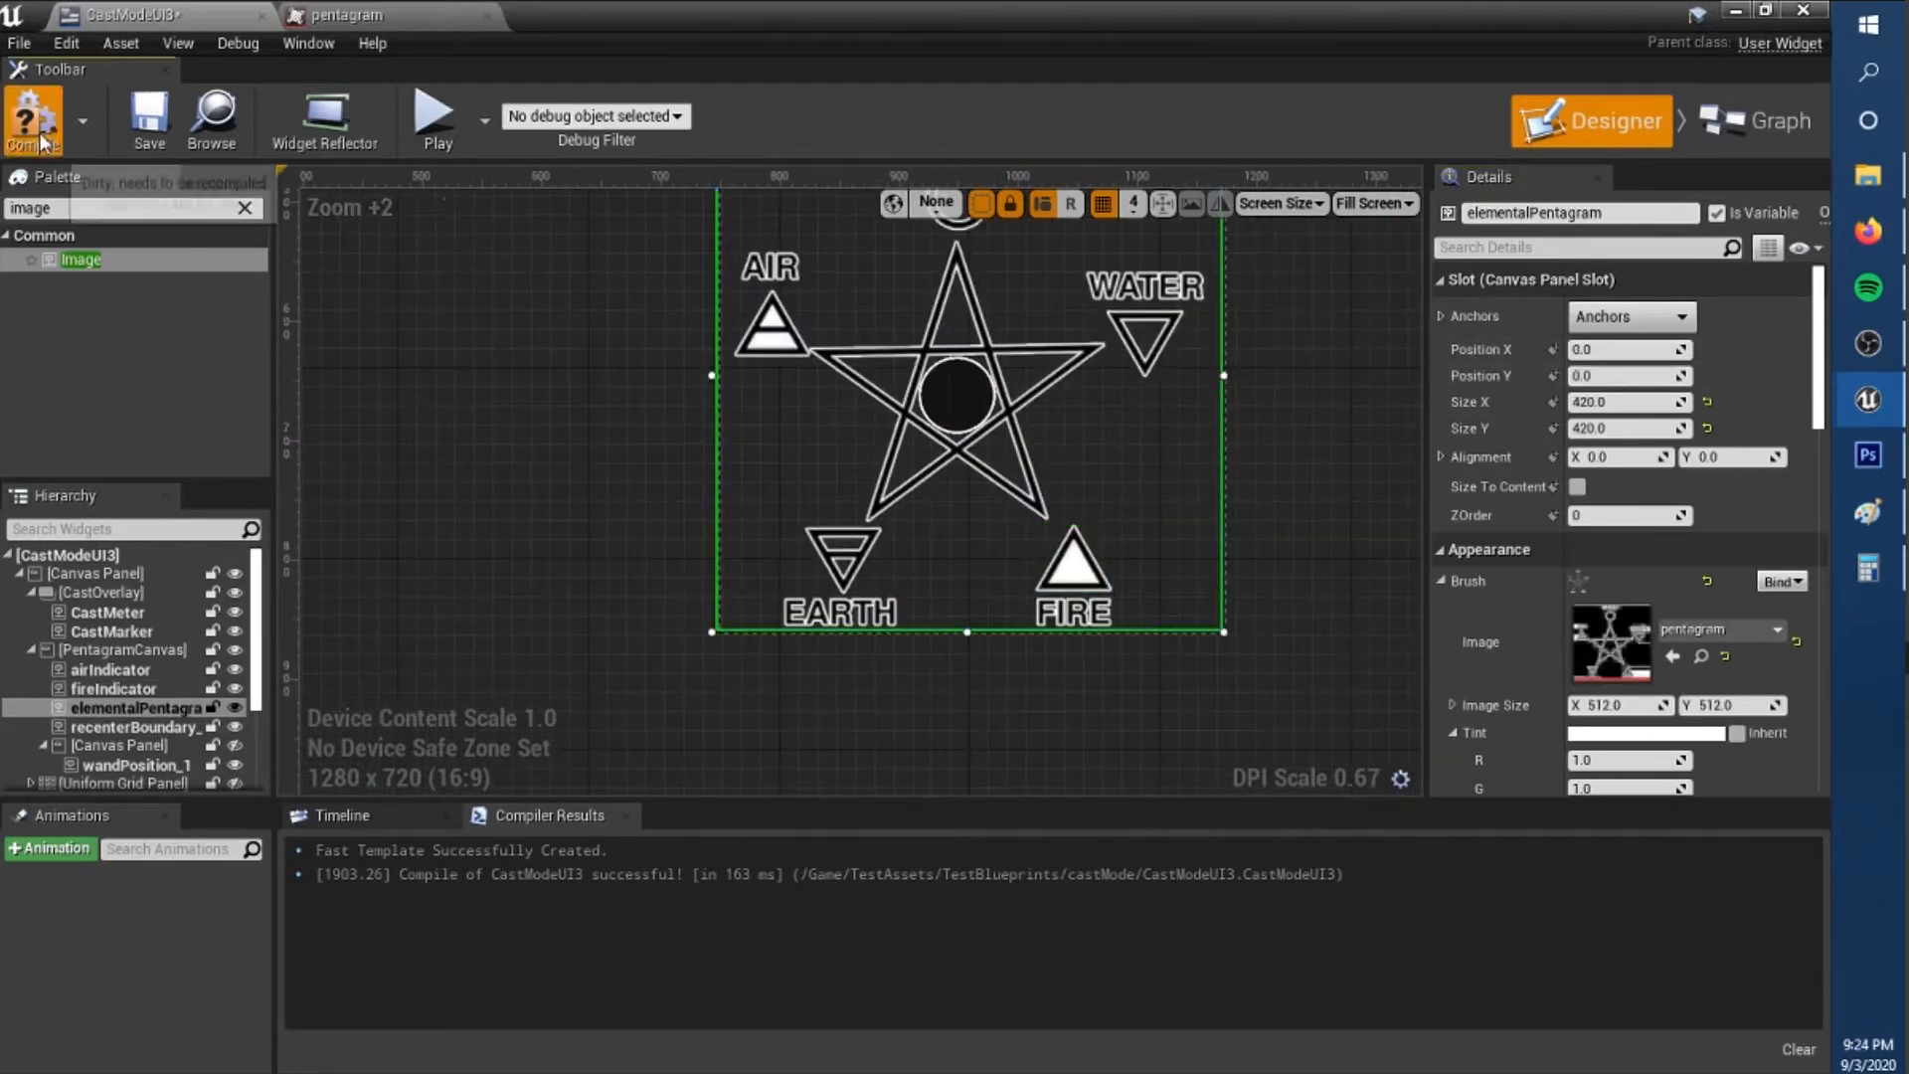
Duplicate fireIndicator as waterIndicator, set its angle to 0 and move it over the water triangle.
right_click(125, 688)
left_click(203, 803)
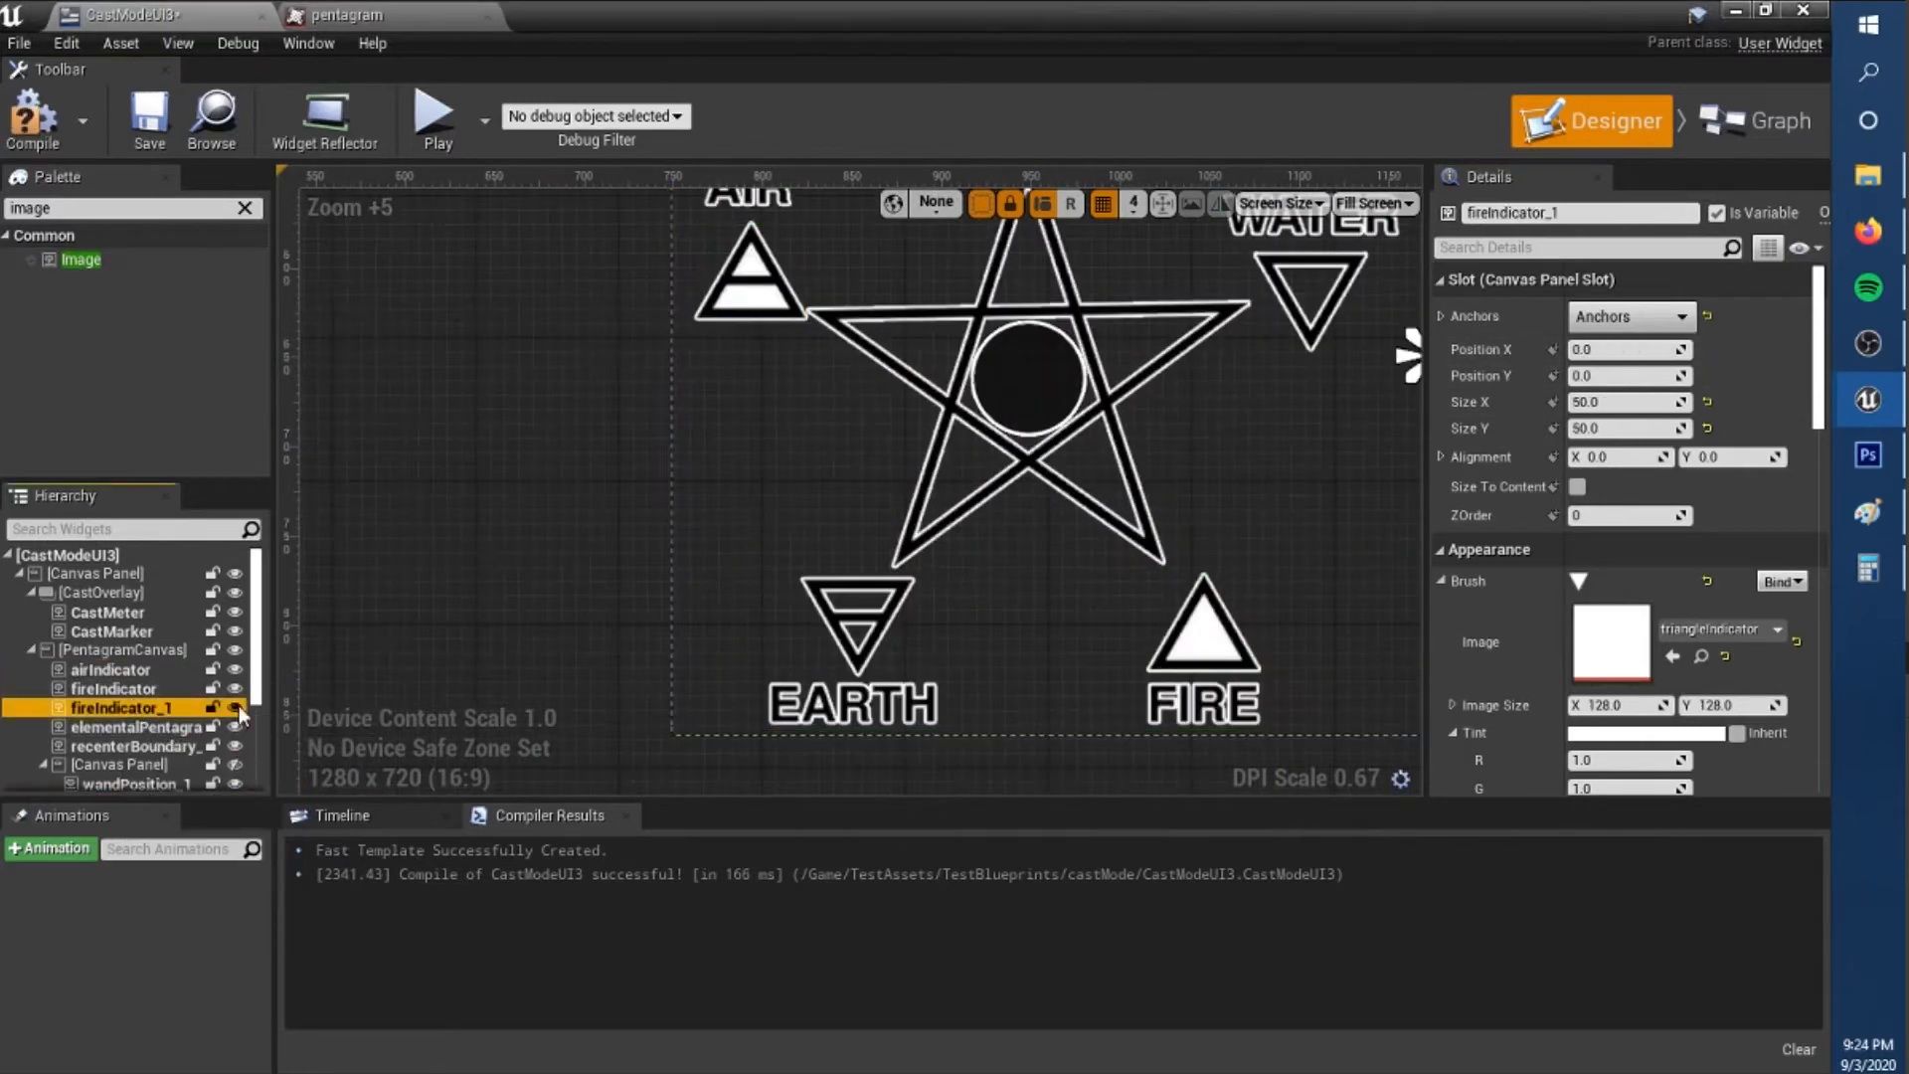
key("BackSpace")
key("BackSpace")
scroll(1631, 596, "down", 10)
left_click(1596, 623)
type("0")
left_click_drag(1303, 532, 1134, 427)
scroll(1214, 422, "up", 7)
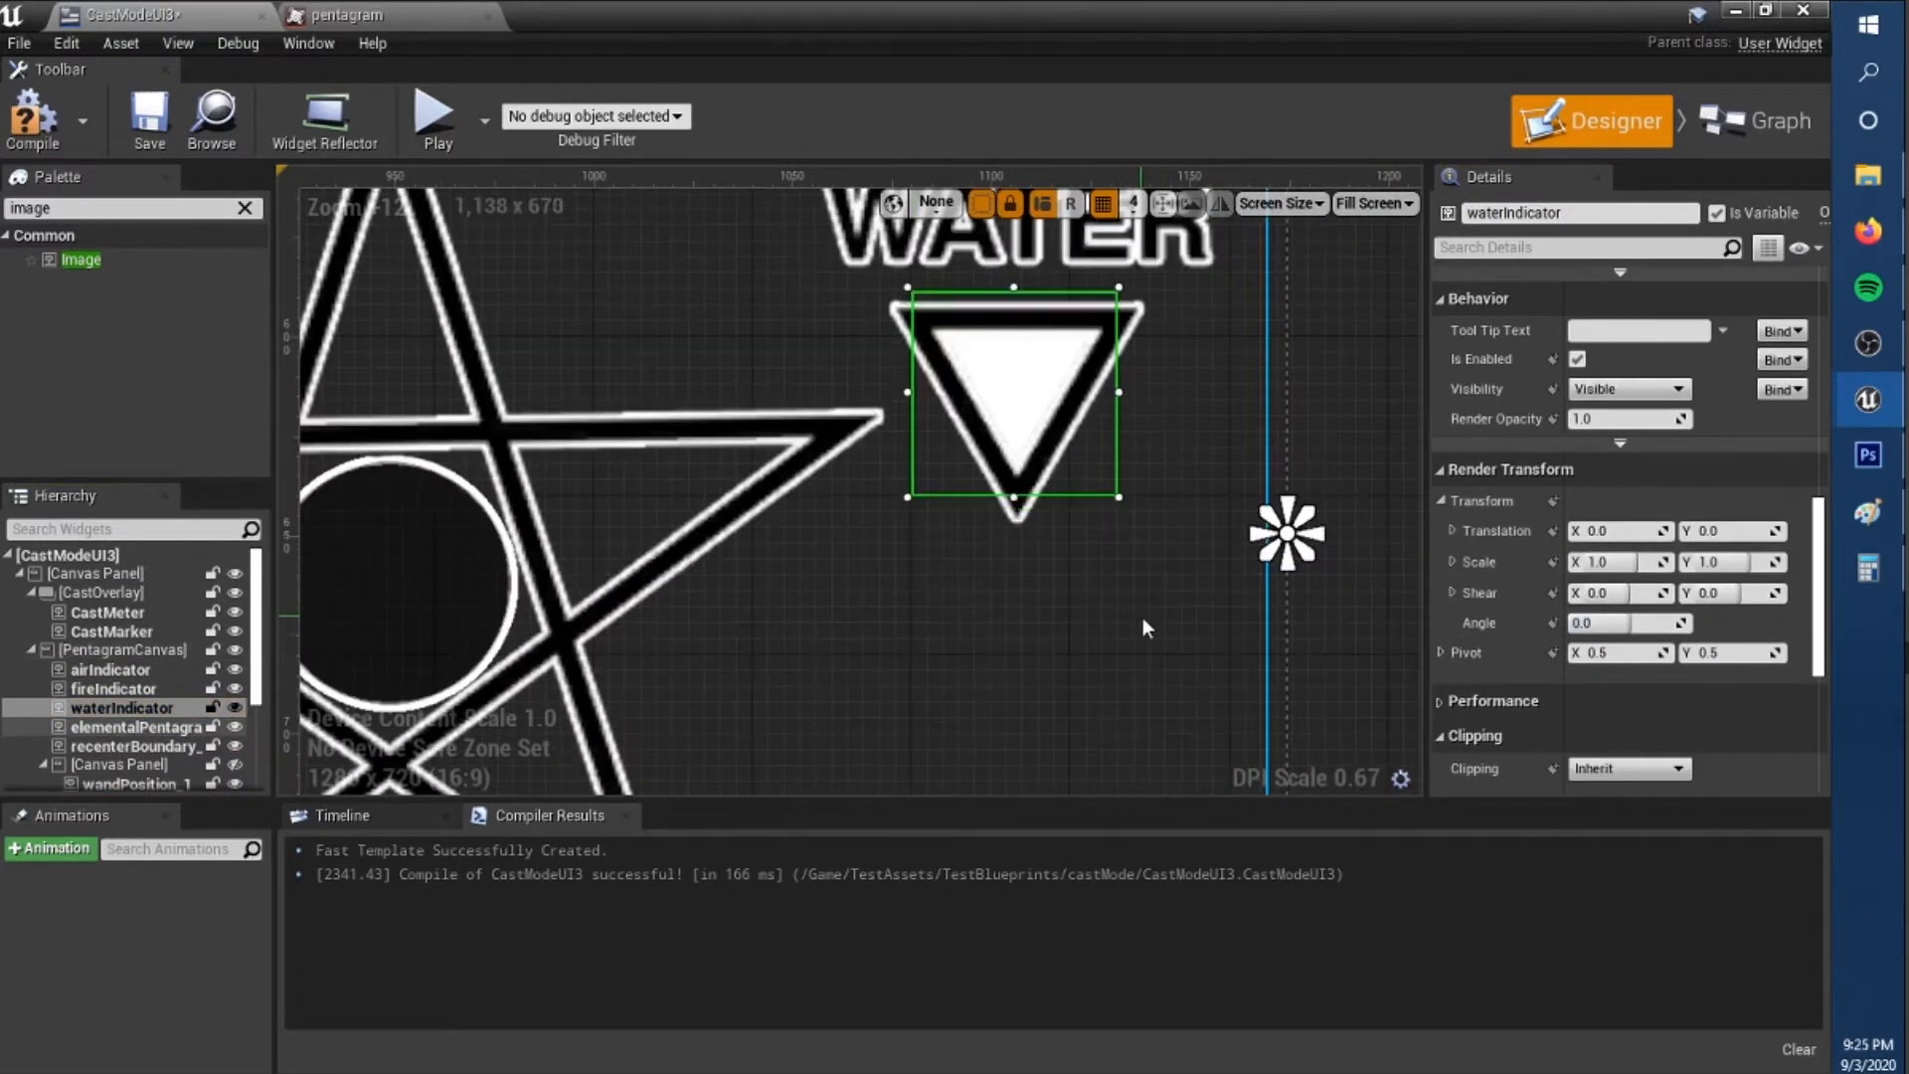
Set waterIndicator's size to 55 by 55 and align it with the water triangle.
left_click(1142, 617)
right_click_drag(1143, 617, 970, 777)
left_click(107, 712)
right_click_drag(760, 700, 746, 686)
left_click(711, 692)
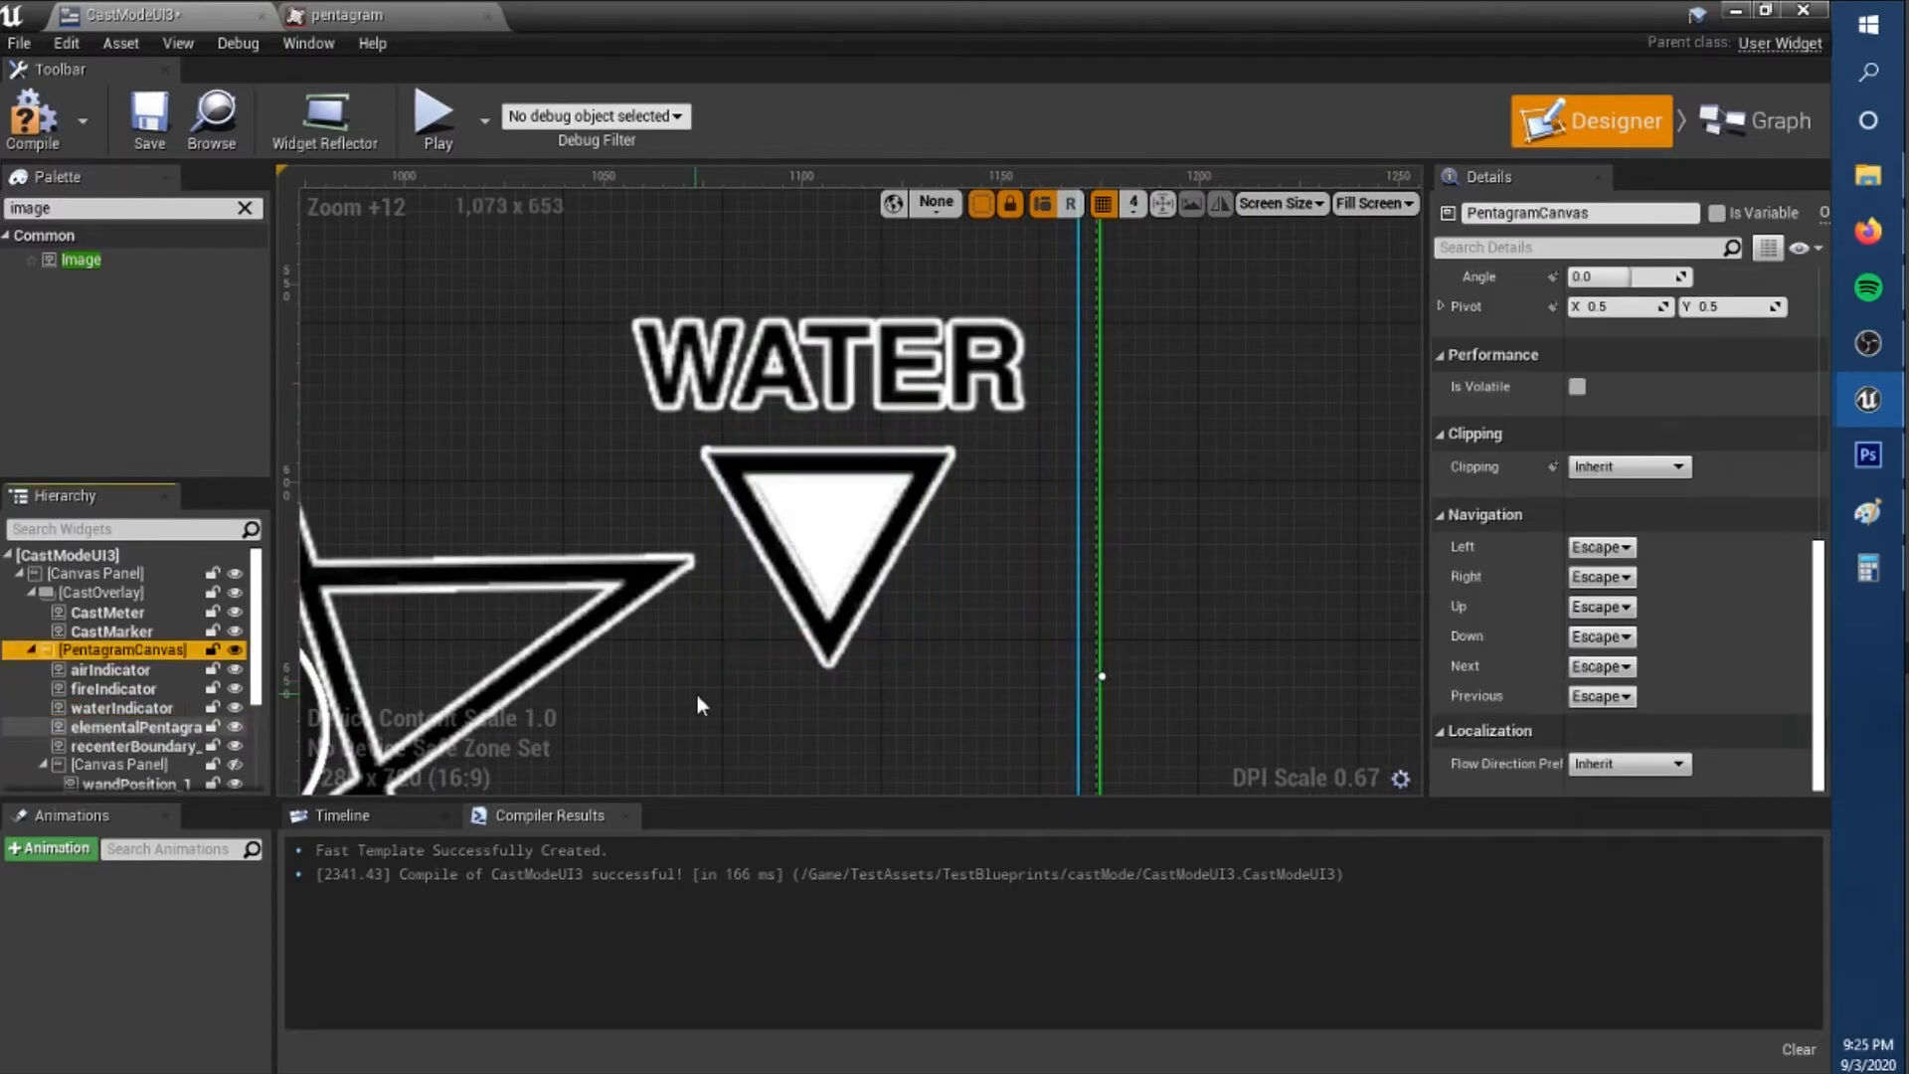
left_click(124, 709)
scroll(1630, 497, "up", 10)
left_click_drag(1631, 350, 1630, 350)
scroll(962, 551, "up", 8)
scroll(1054, 552, "down", 4)
left_click(1644, 402)
type("55")
key("Return")
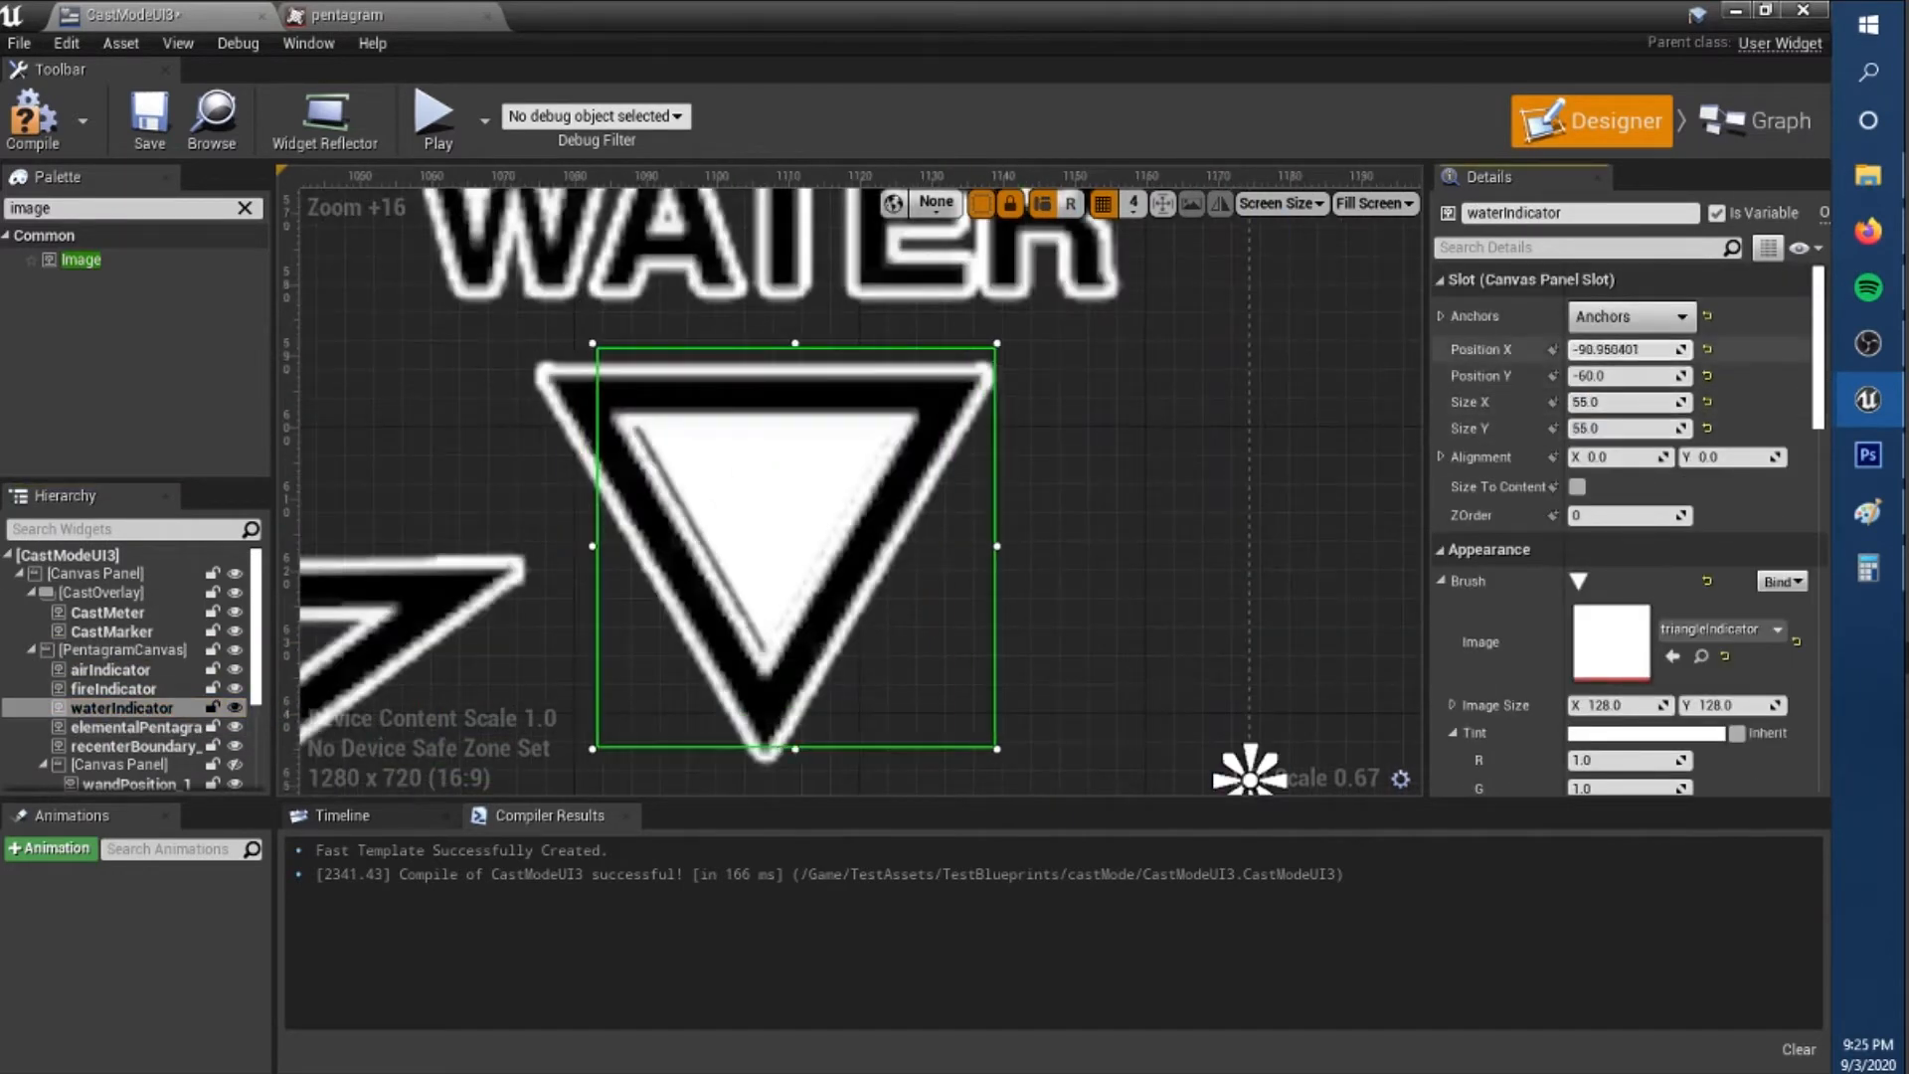
Duplicate waterIndicator as earthIndicator, anchor it middle left and place it over the earth triangle.
scroll(879, 468, "down", 11)
type("earthIndicator")
right_click_drag(1074, 446, 981, 541)
left_click(1631, 318)
left_click_drag(1300, 382, 686, 612)
left_click(1559, 456)
right_click_drag(817, 608, 1079, 608)
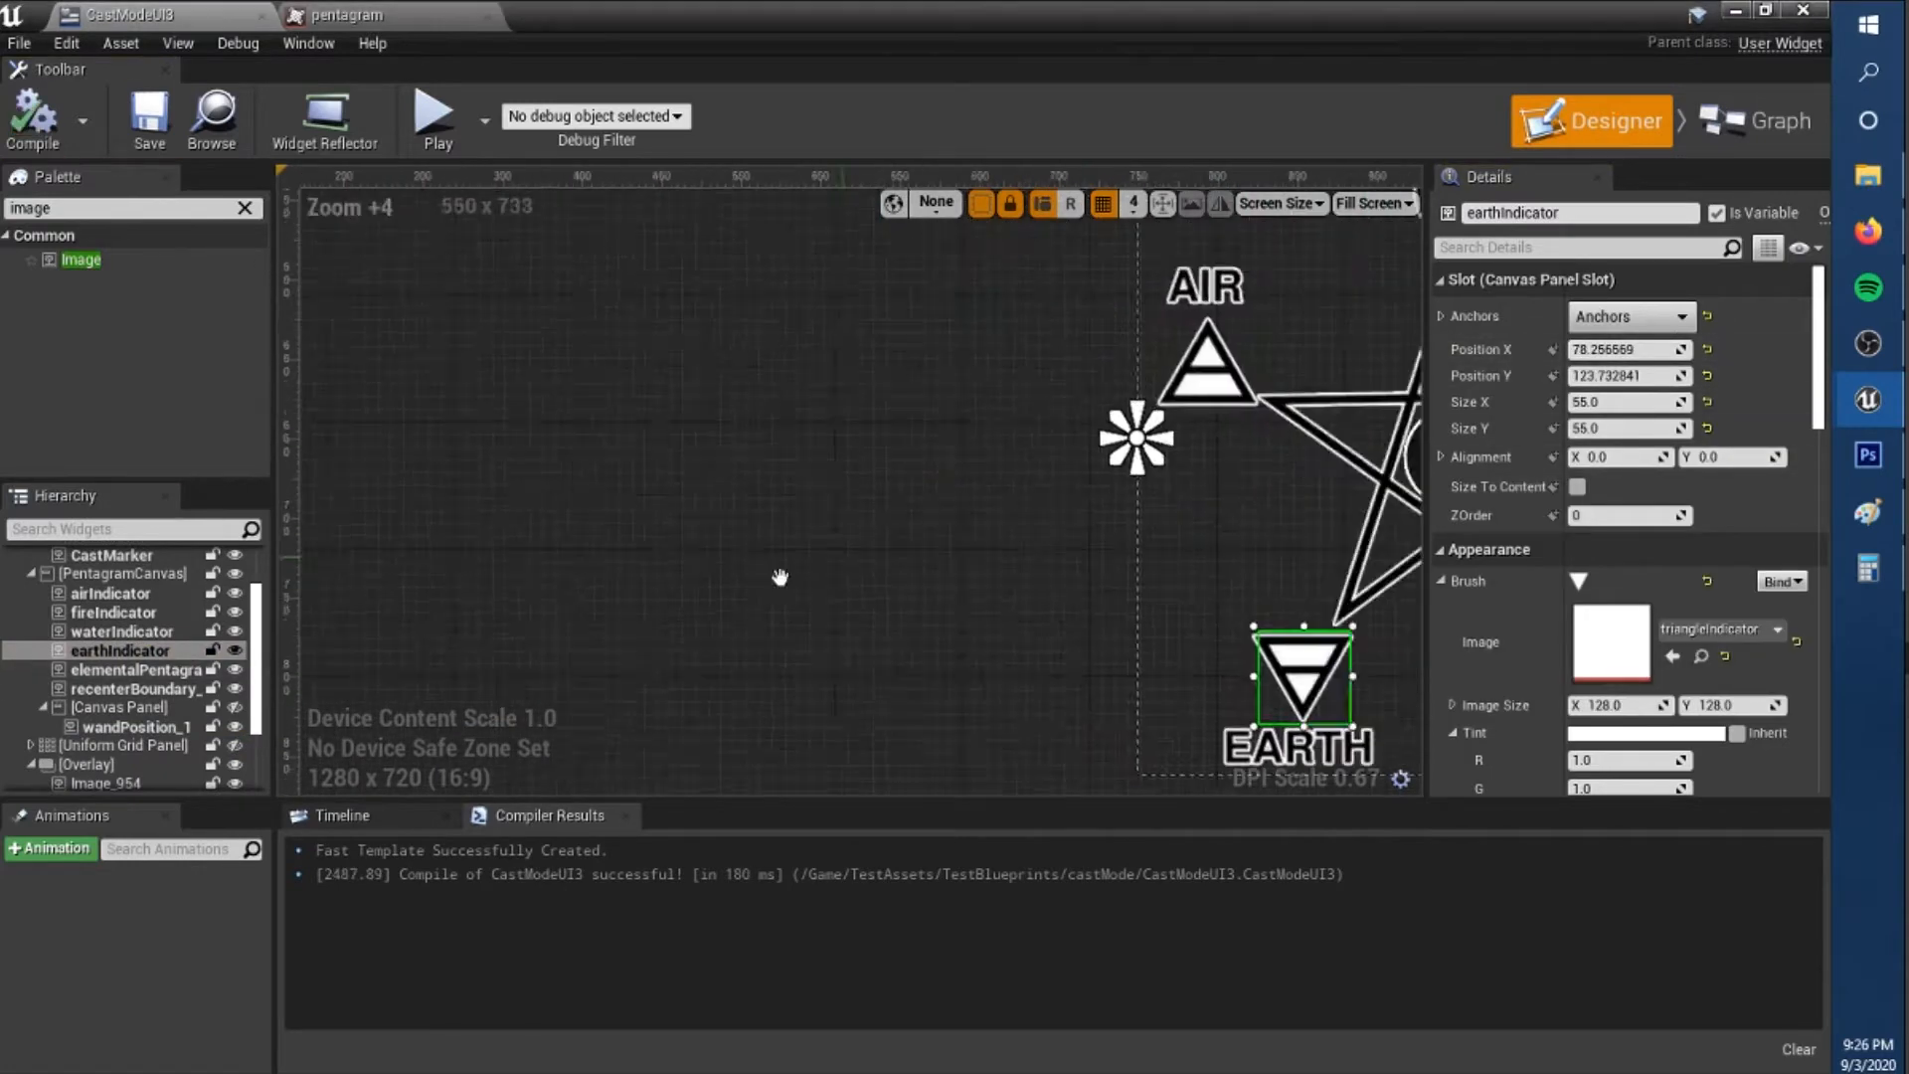
Duplicate earthIndicator as spiritIndicator with the circleIndicator image and move it towards the spirit circle.
right_click(111, 661)
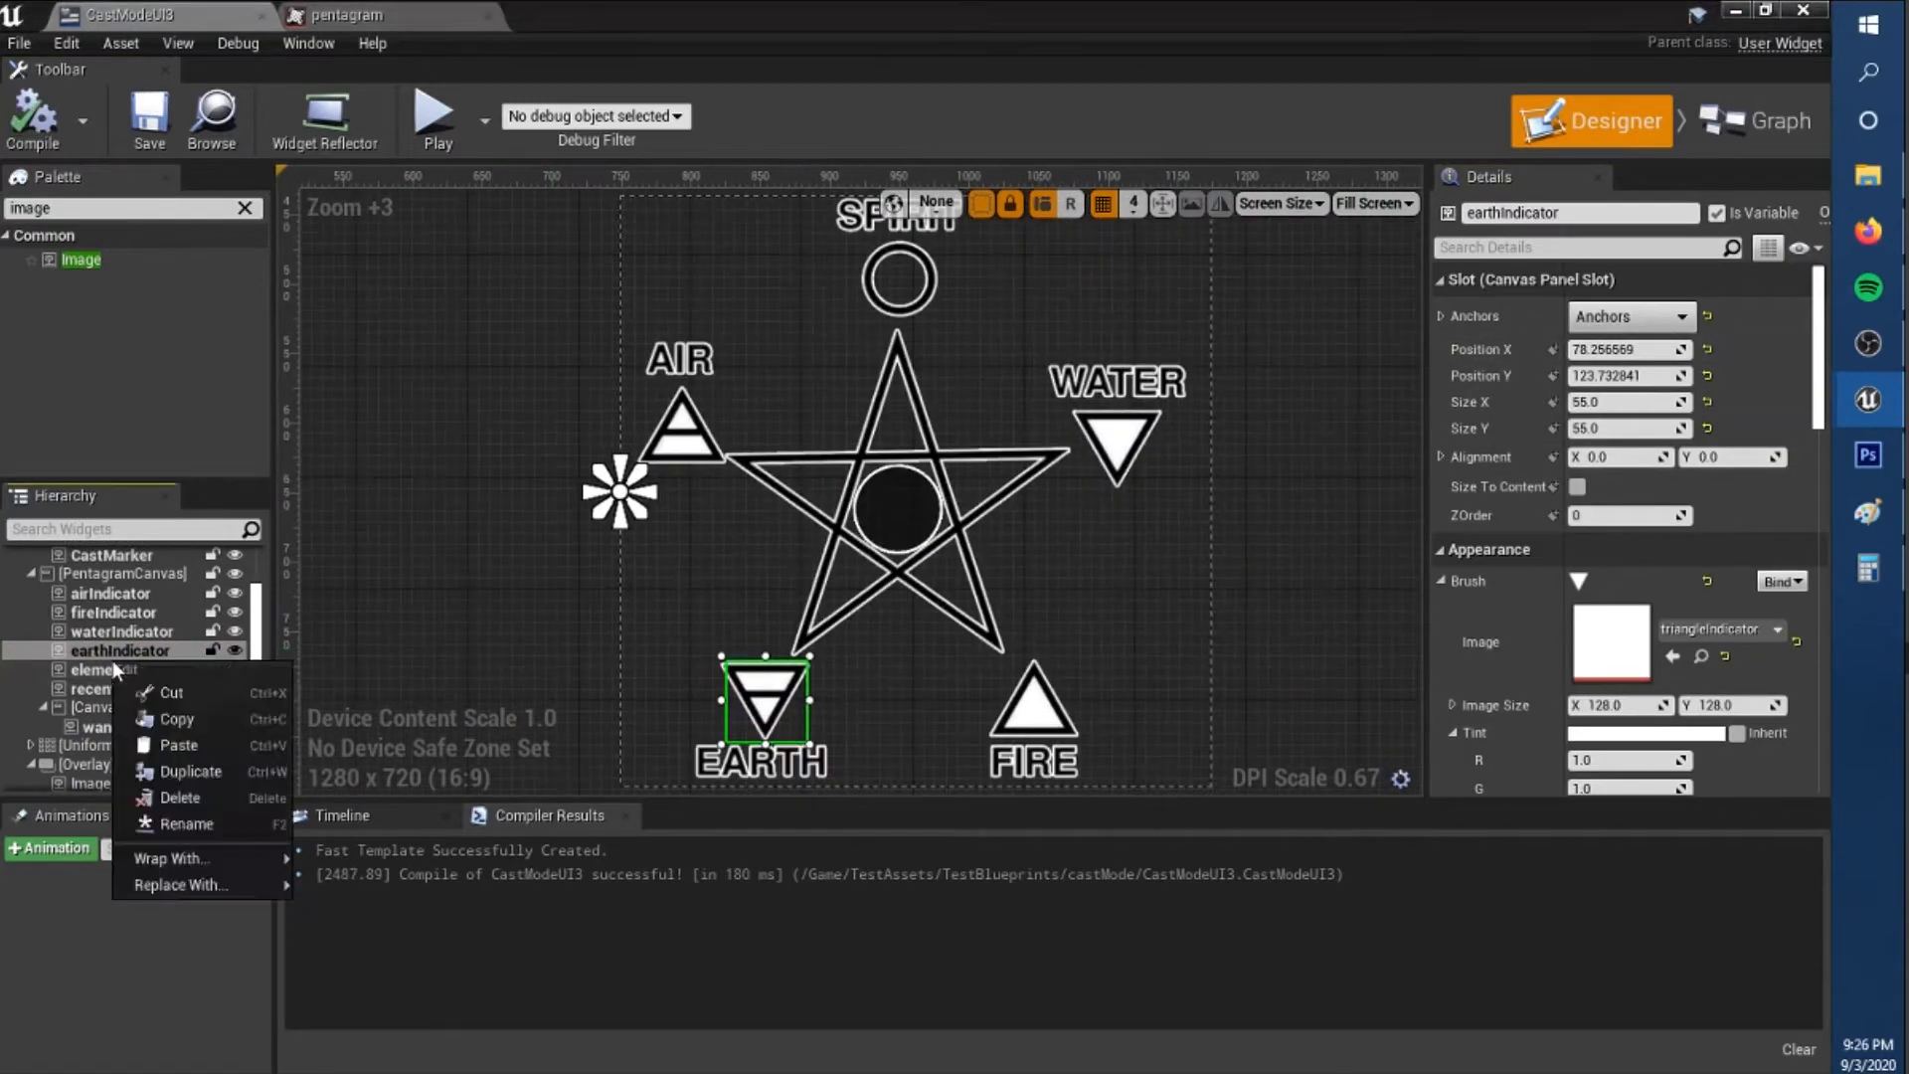
left_click(169, 762)
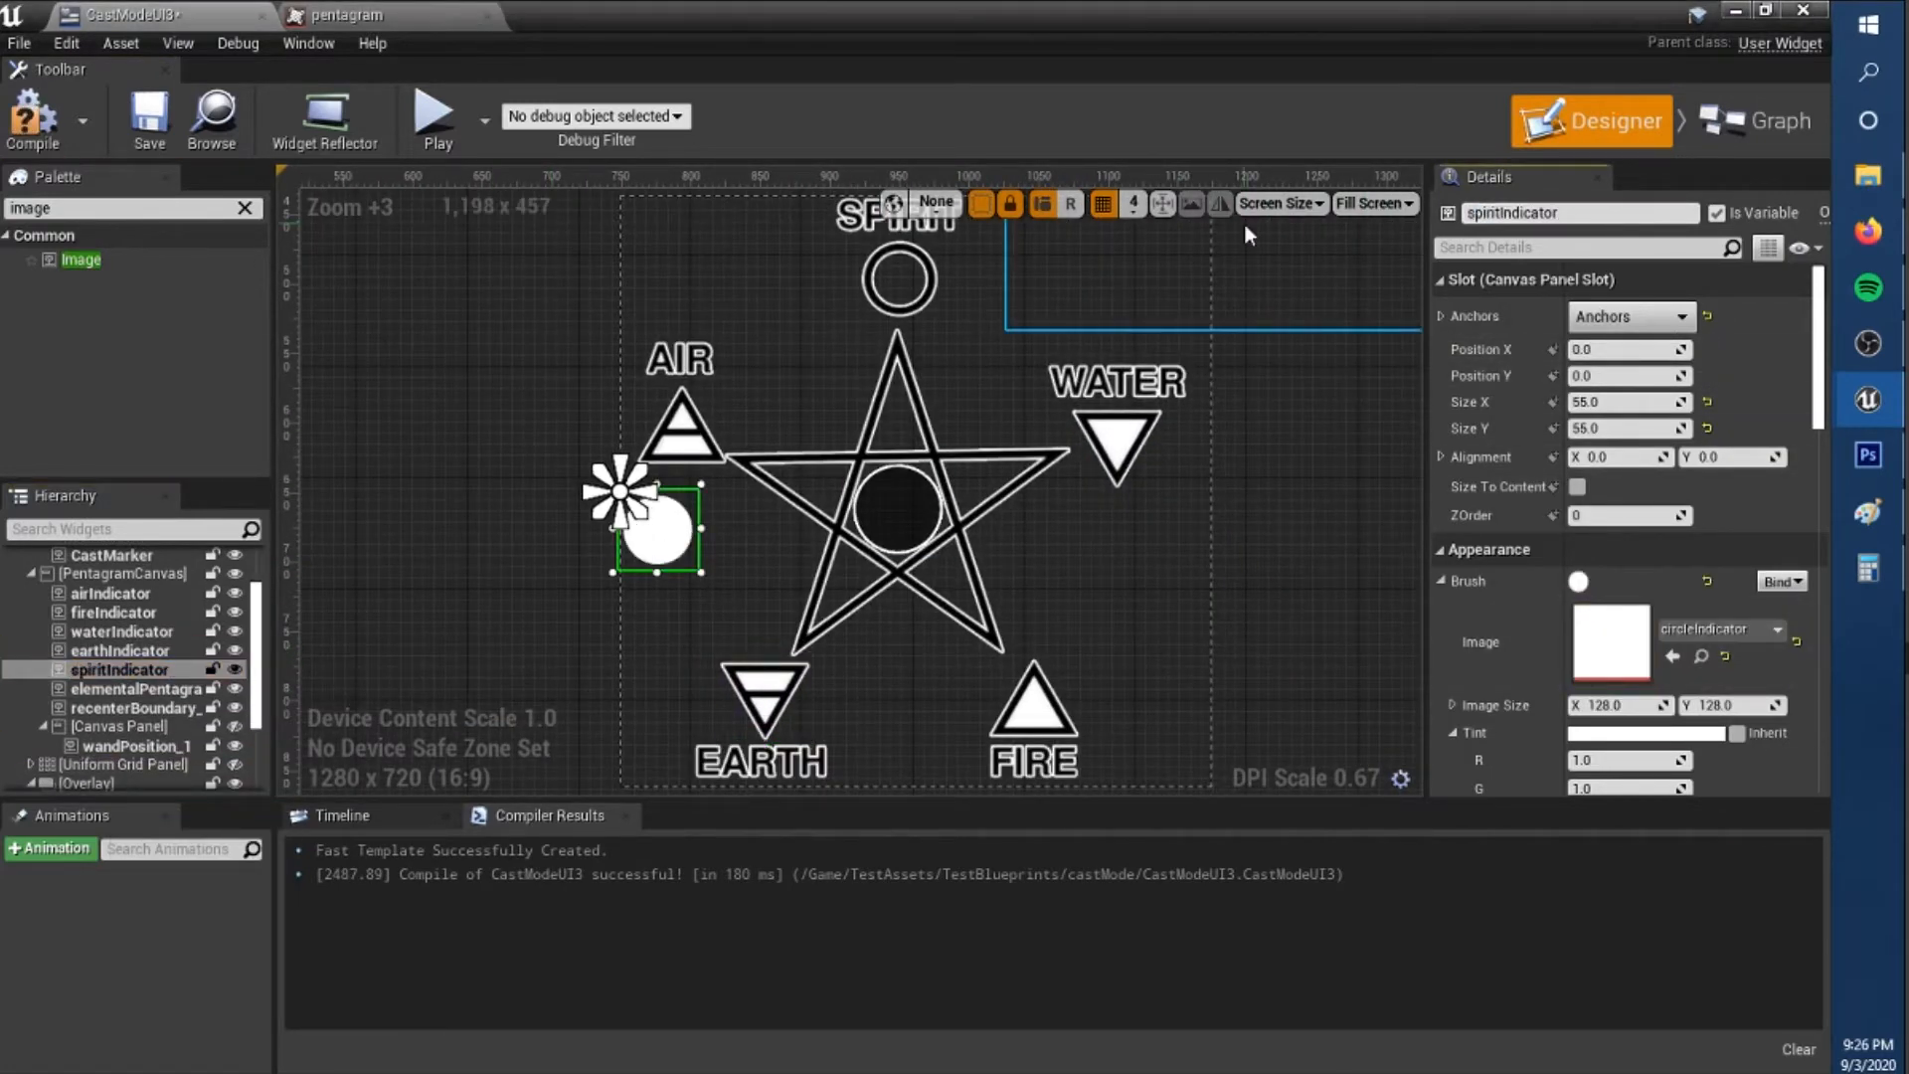
left_click_drag(658, 530, 780, 417)
Add a comment named DeprecatedTurnAxis around the old turn axis inputs in the Event Graph.
scroll(1201, 454, "down", 9)
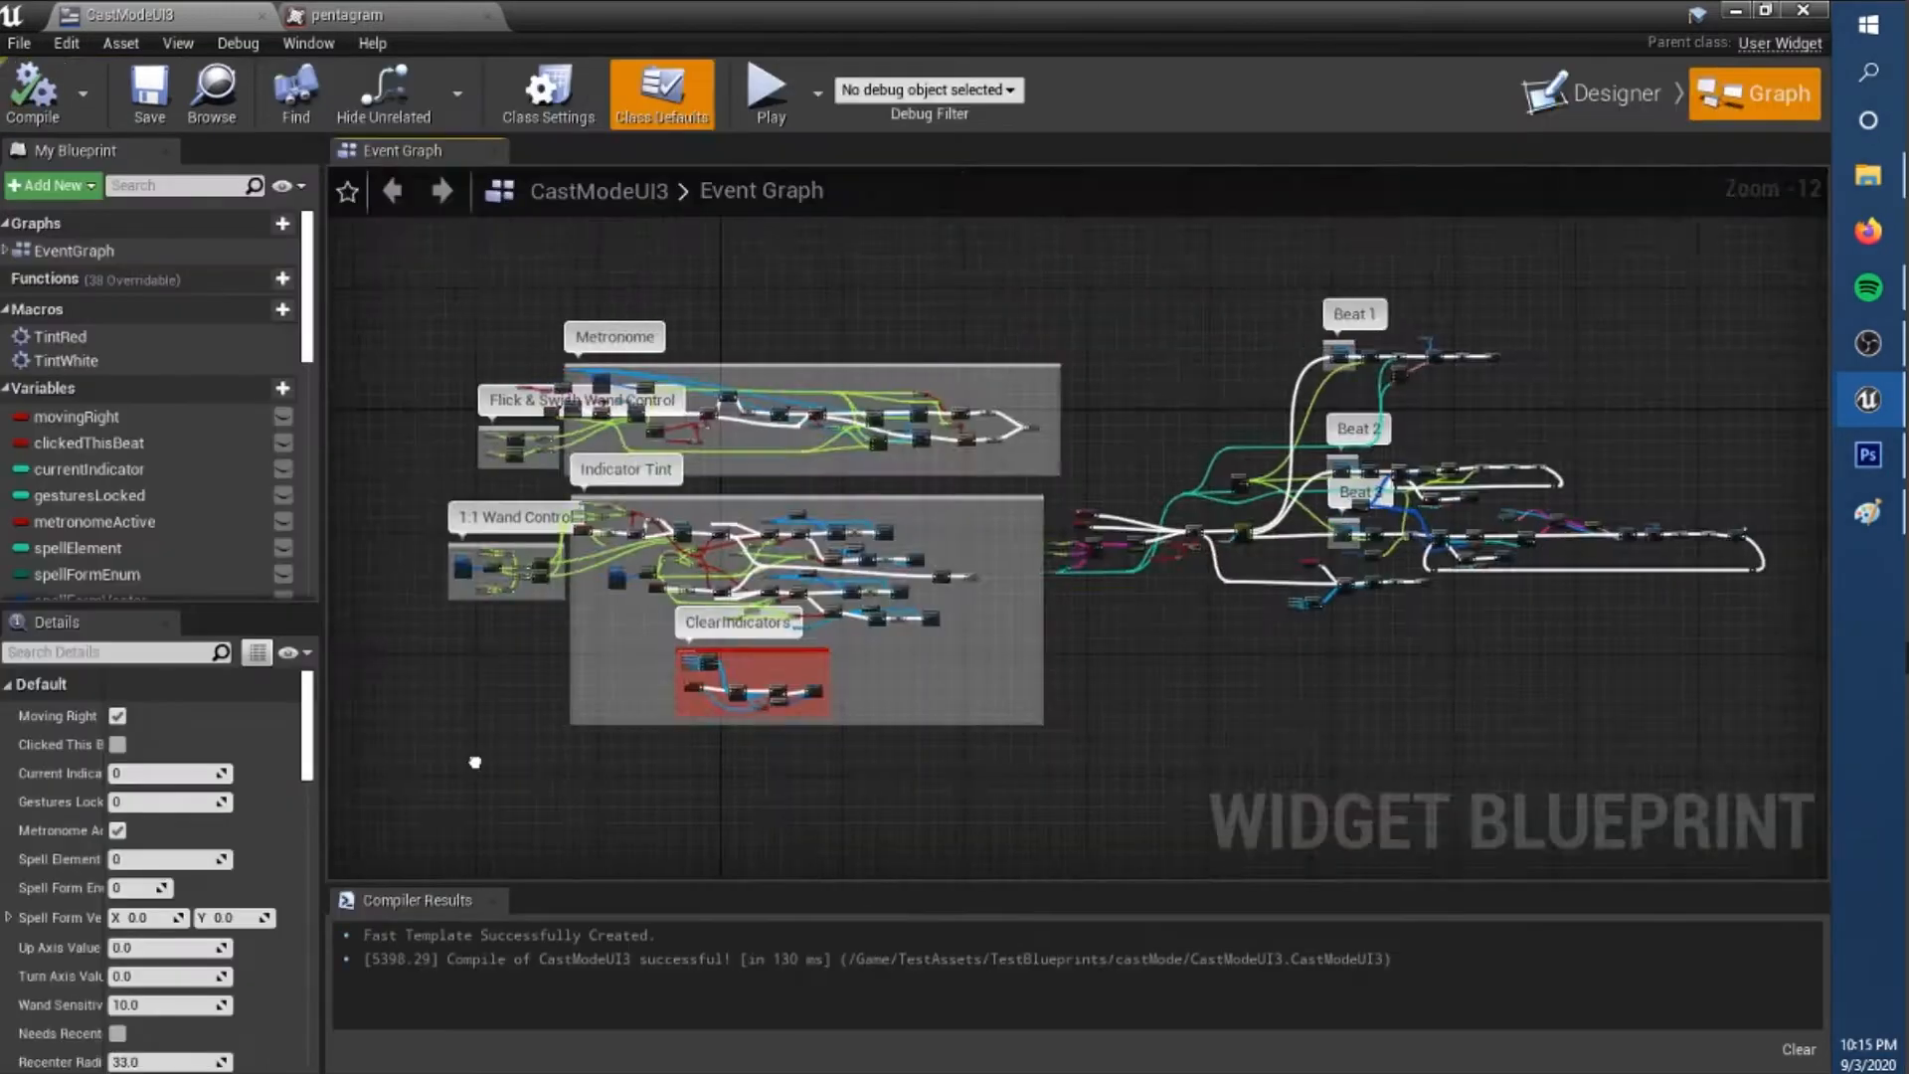
scroll(956, 535, "up", 6)
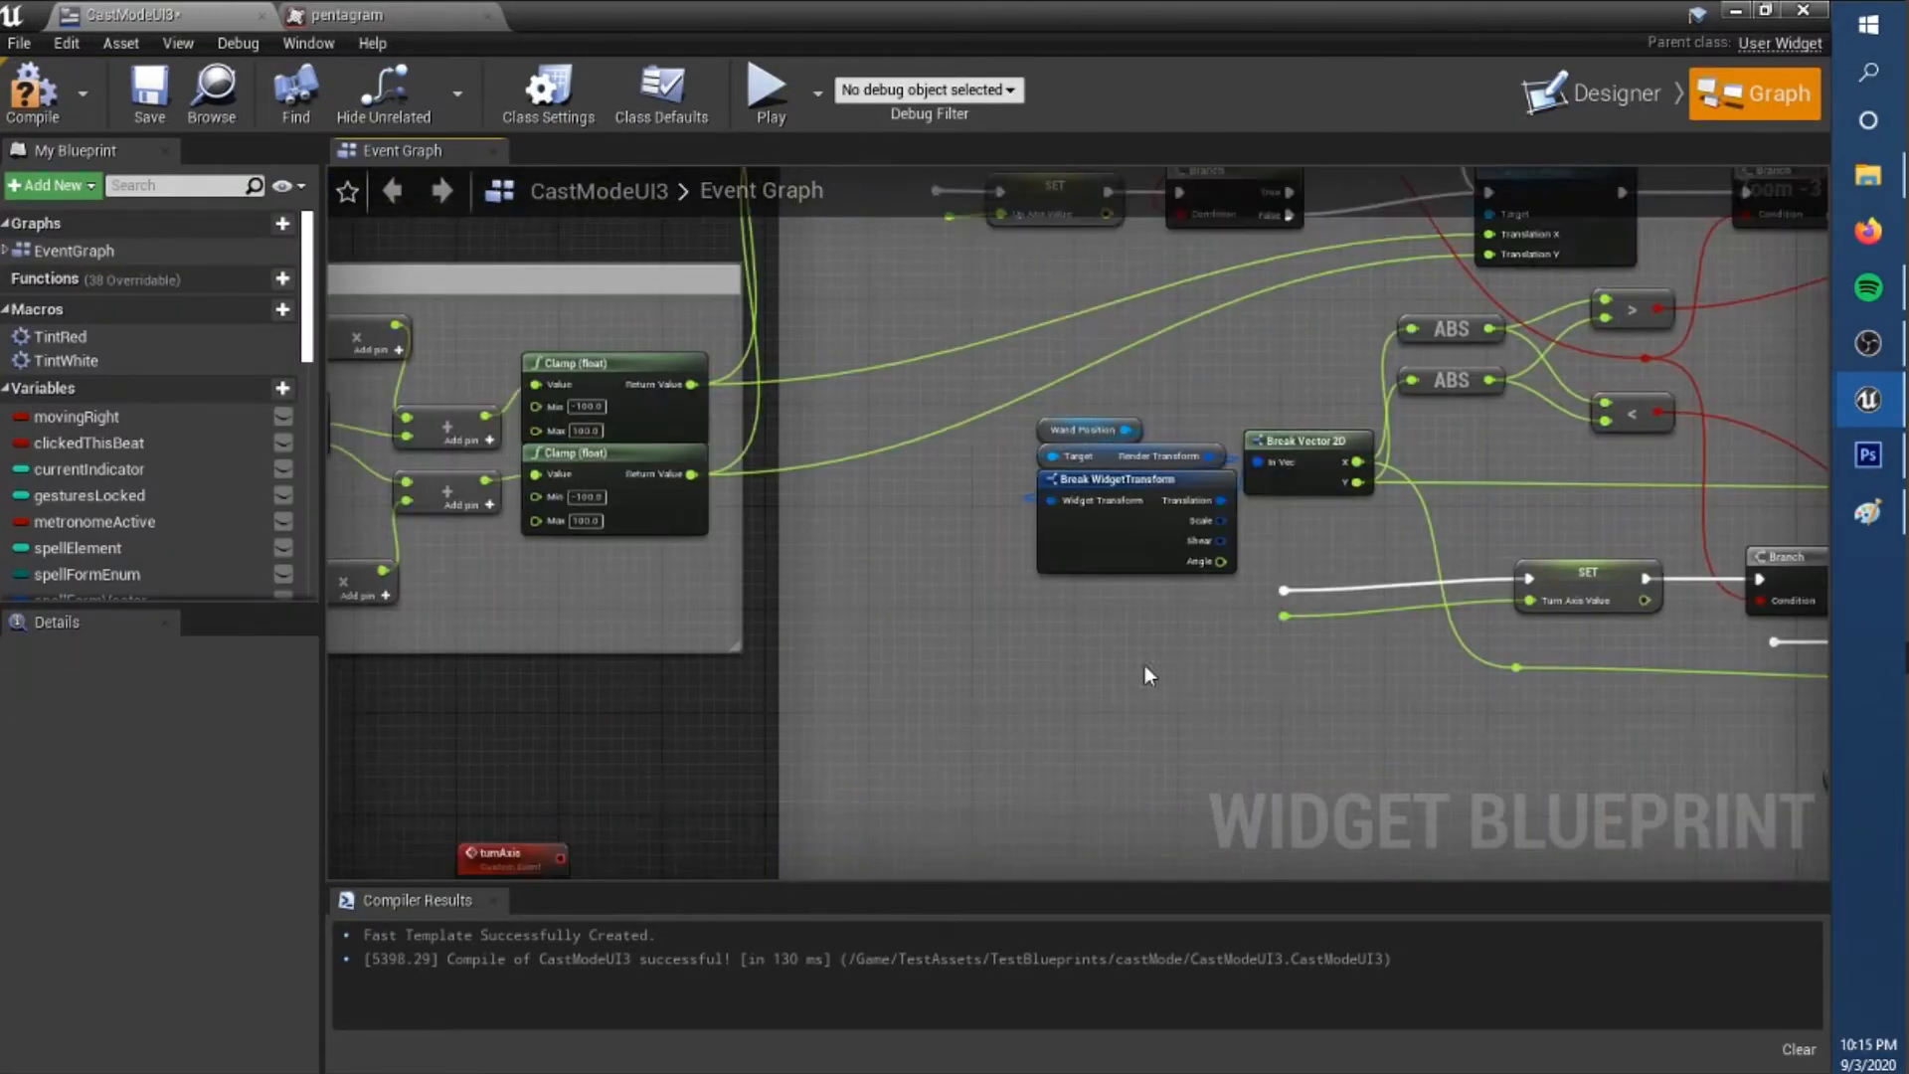
type("cDeprecatedTurnAxis")
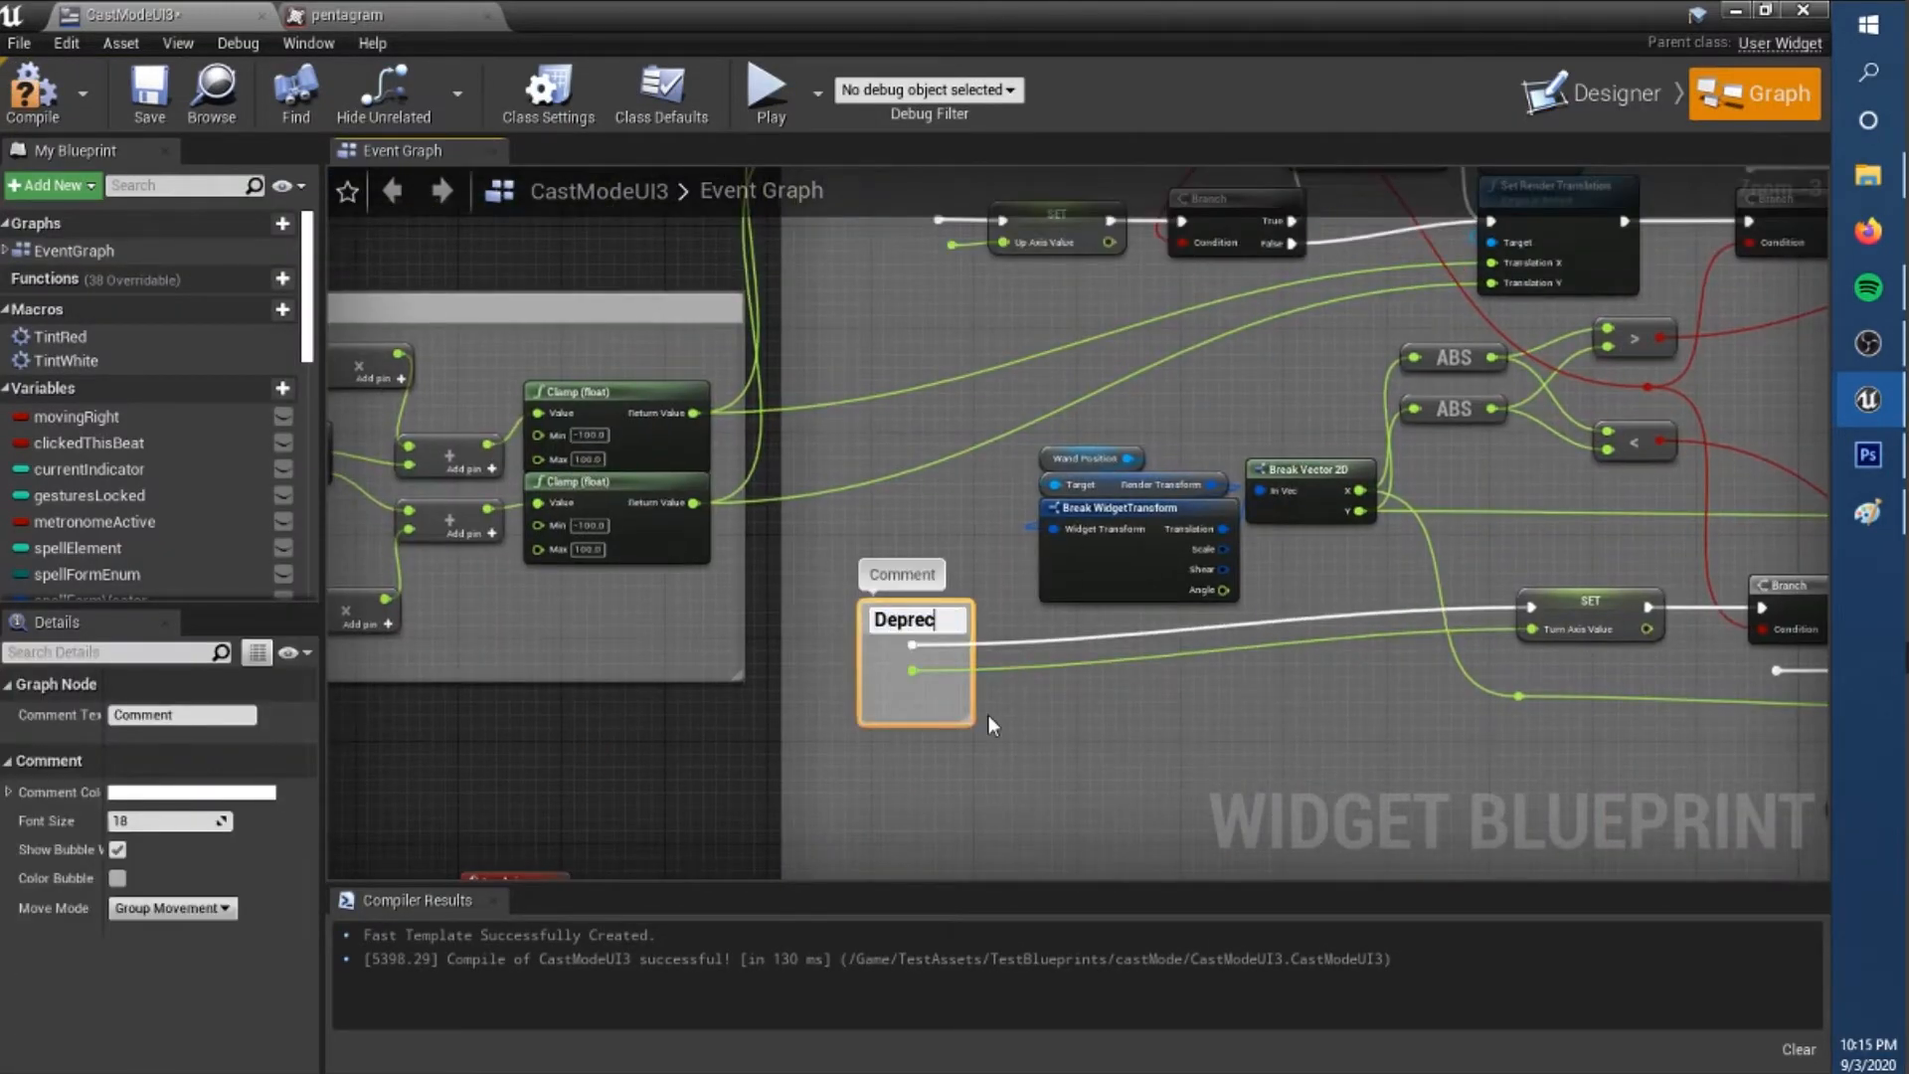
key("Return")
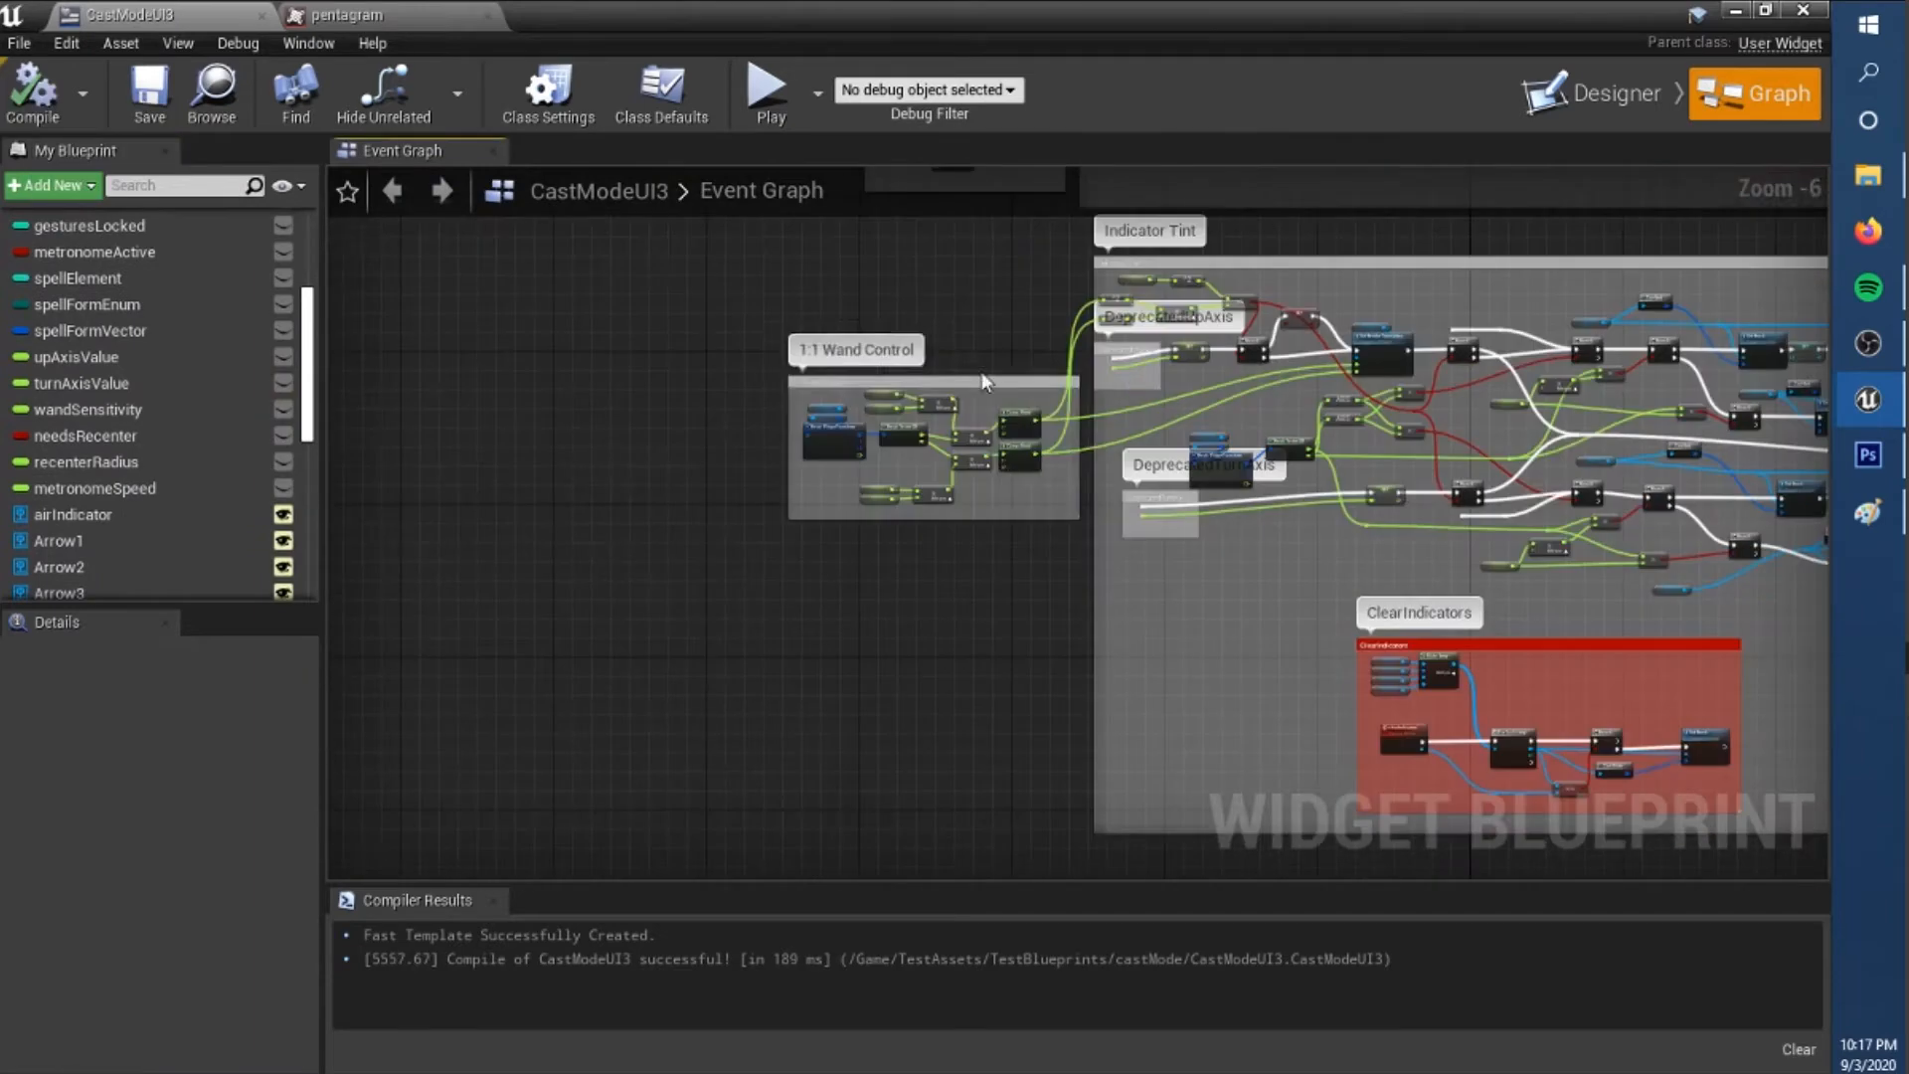
Route the clamped wand X and Y values to Set Render Translation through reroute points below the lookUpAxis chain.
left_click(985, 381)
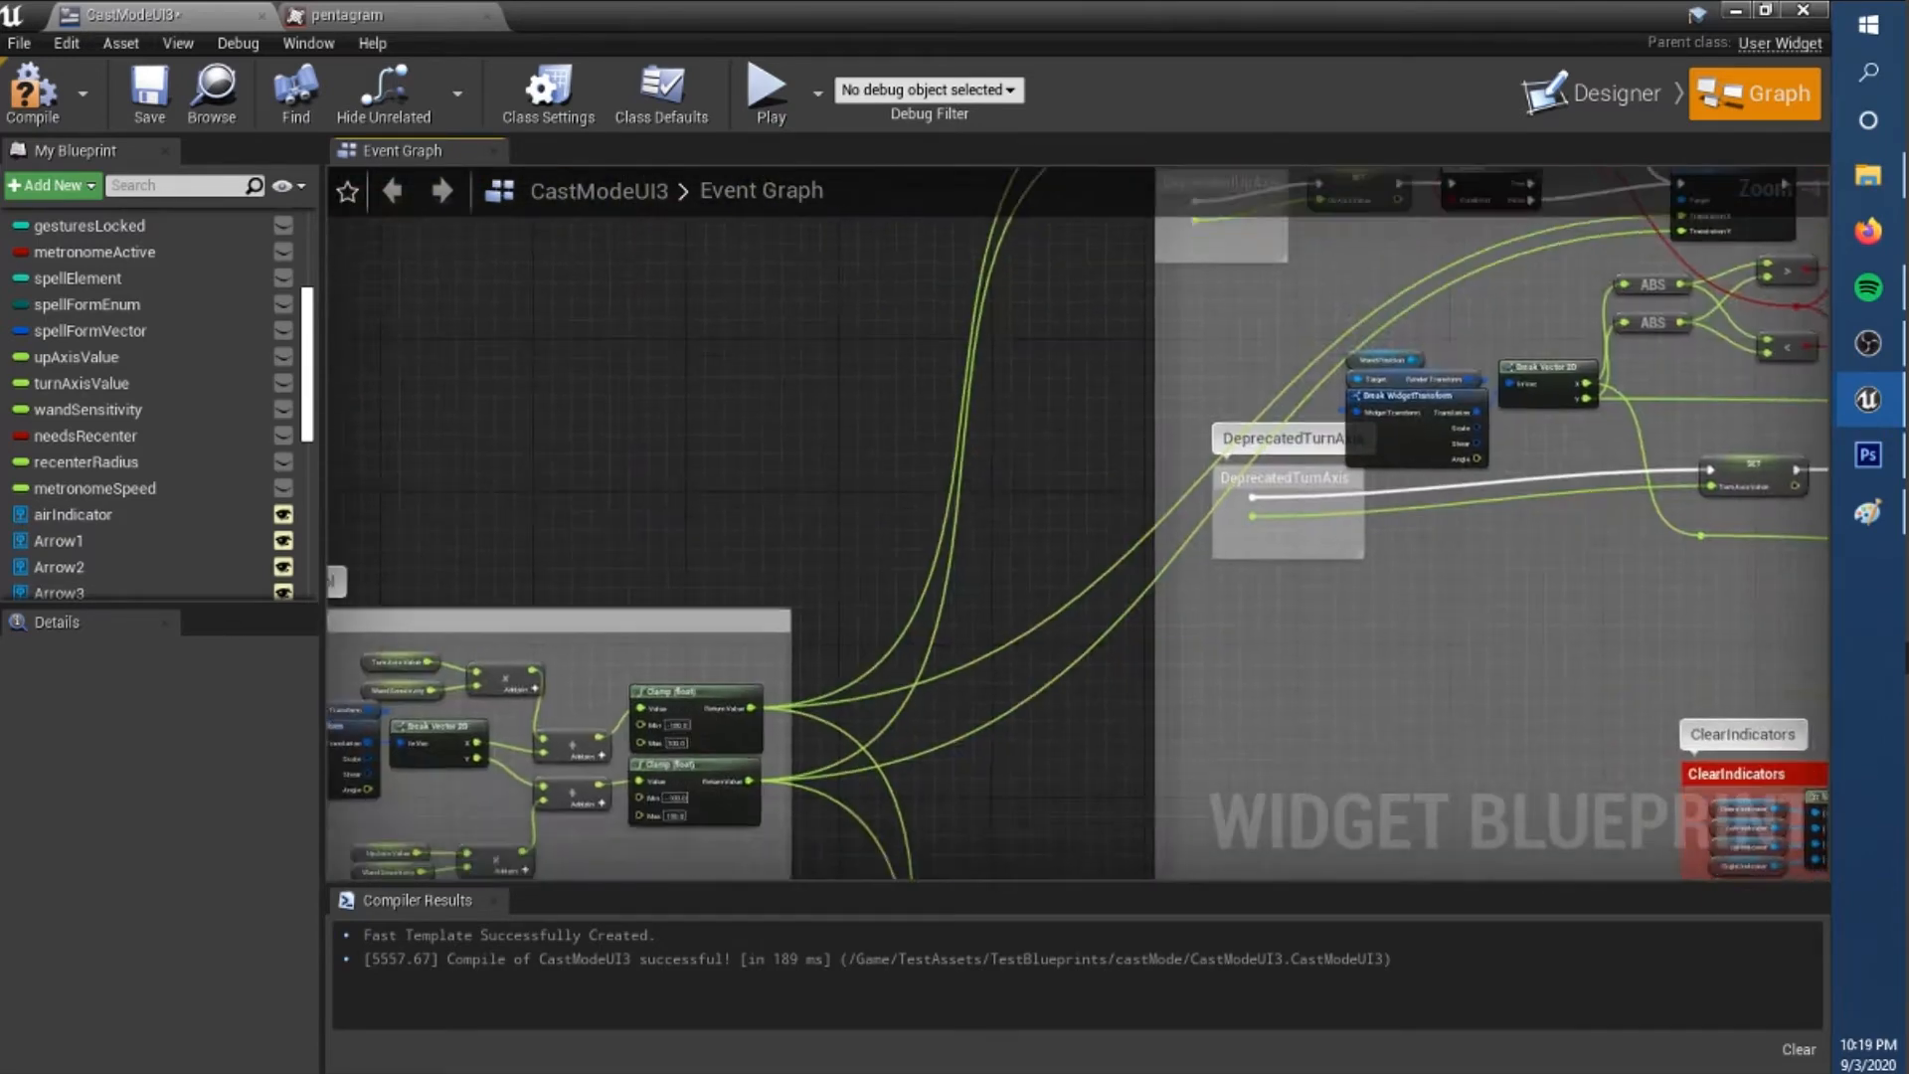
left_click_drag(1566, 548, 747, 534)
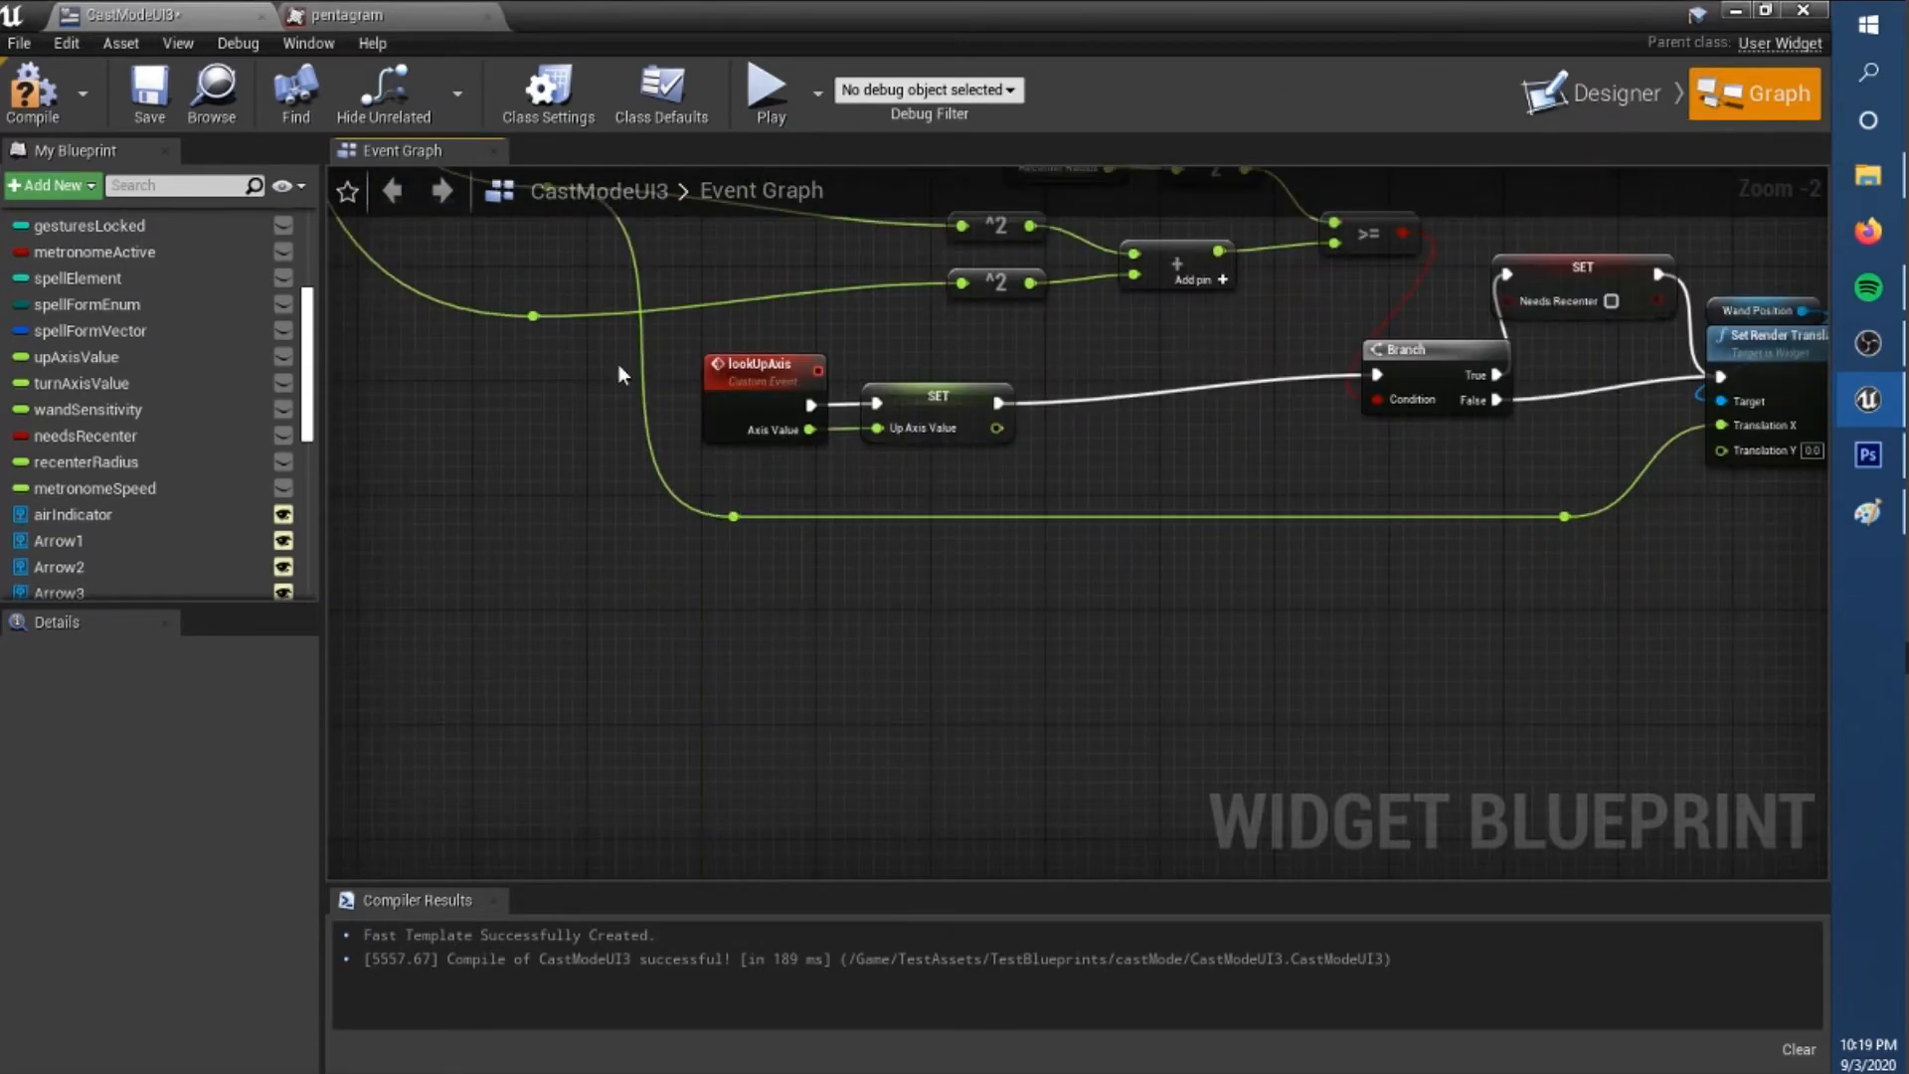
left_click_drag(719, 590, 1589, 586)
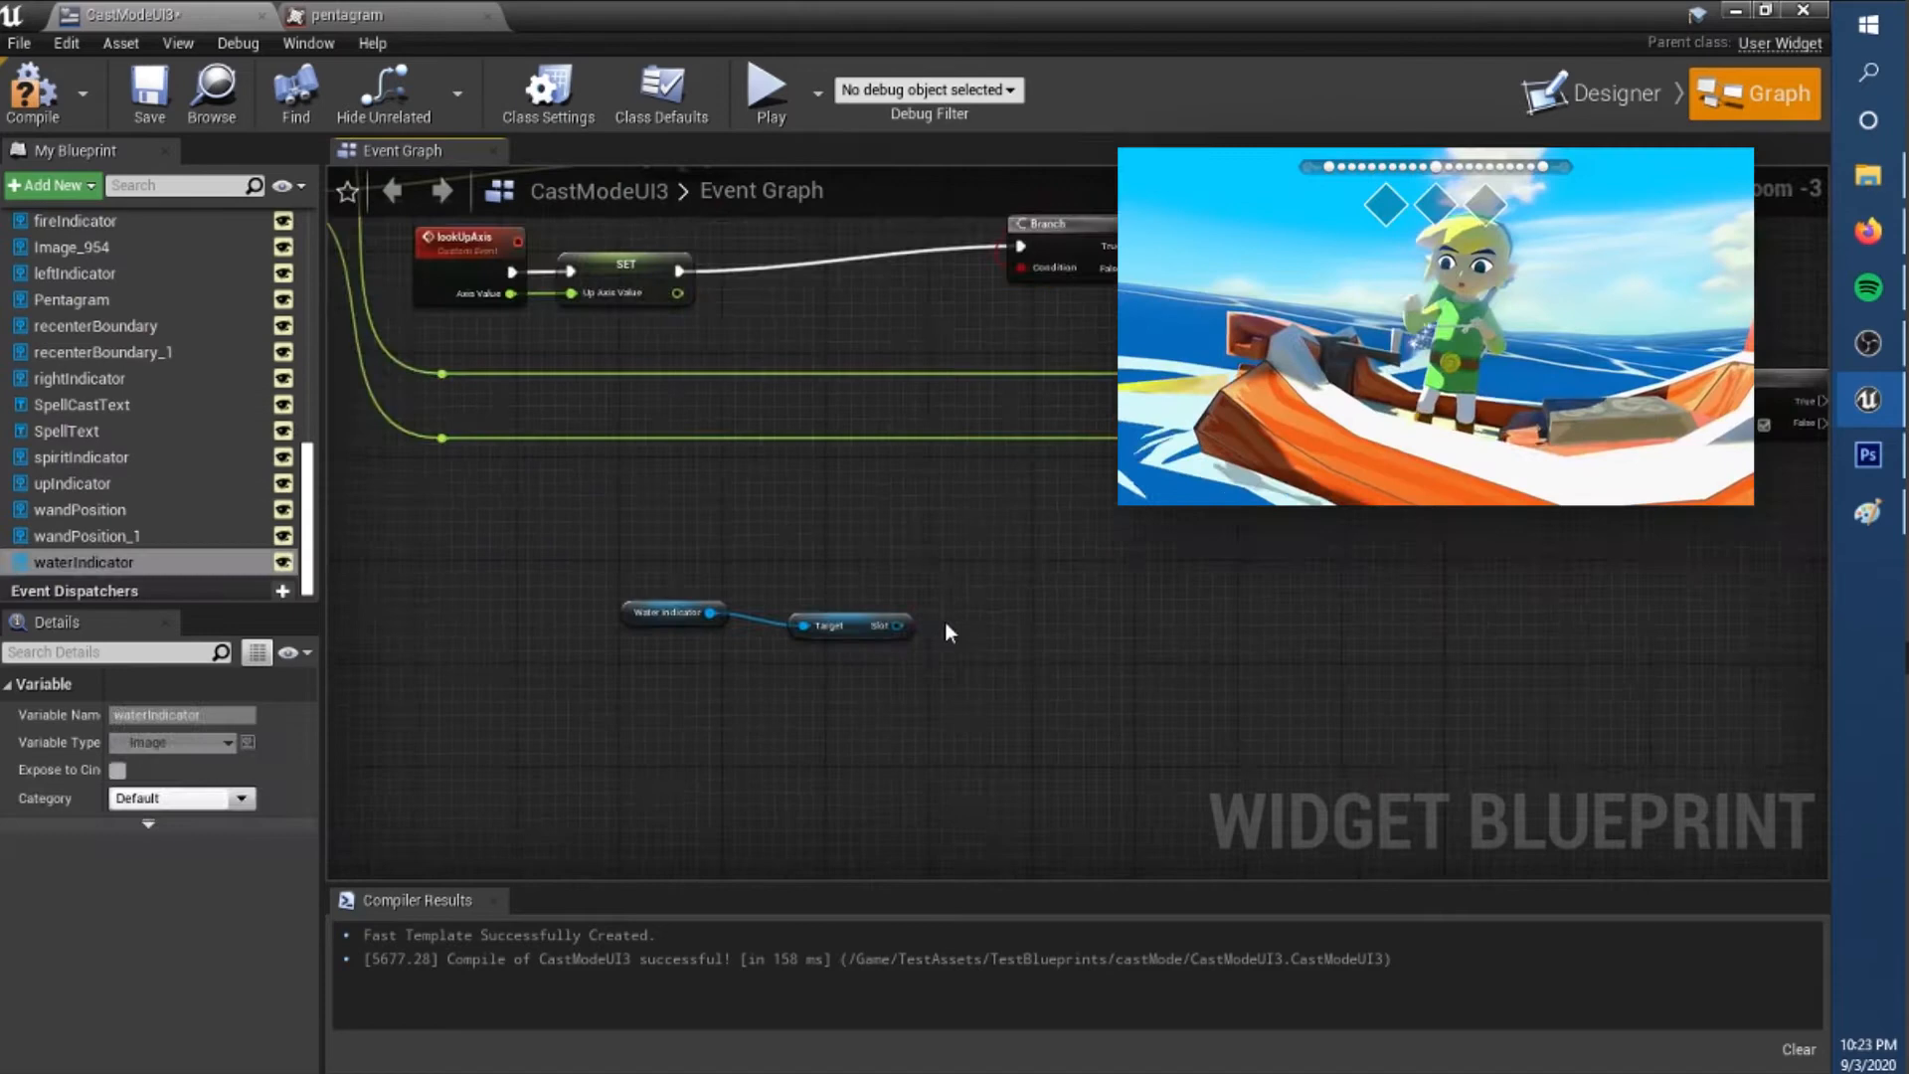
Subtract the water indicator's canvas slot position from the wand translation on X and Y and square both differences.
left_click_drag(946, 631, 1002, 630)
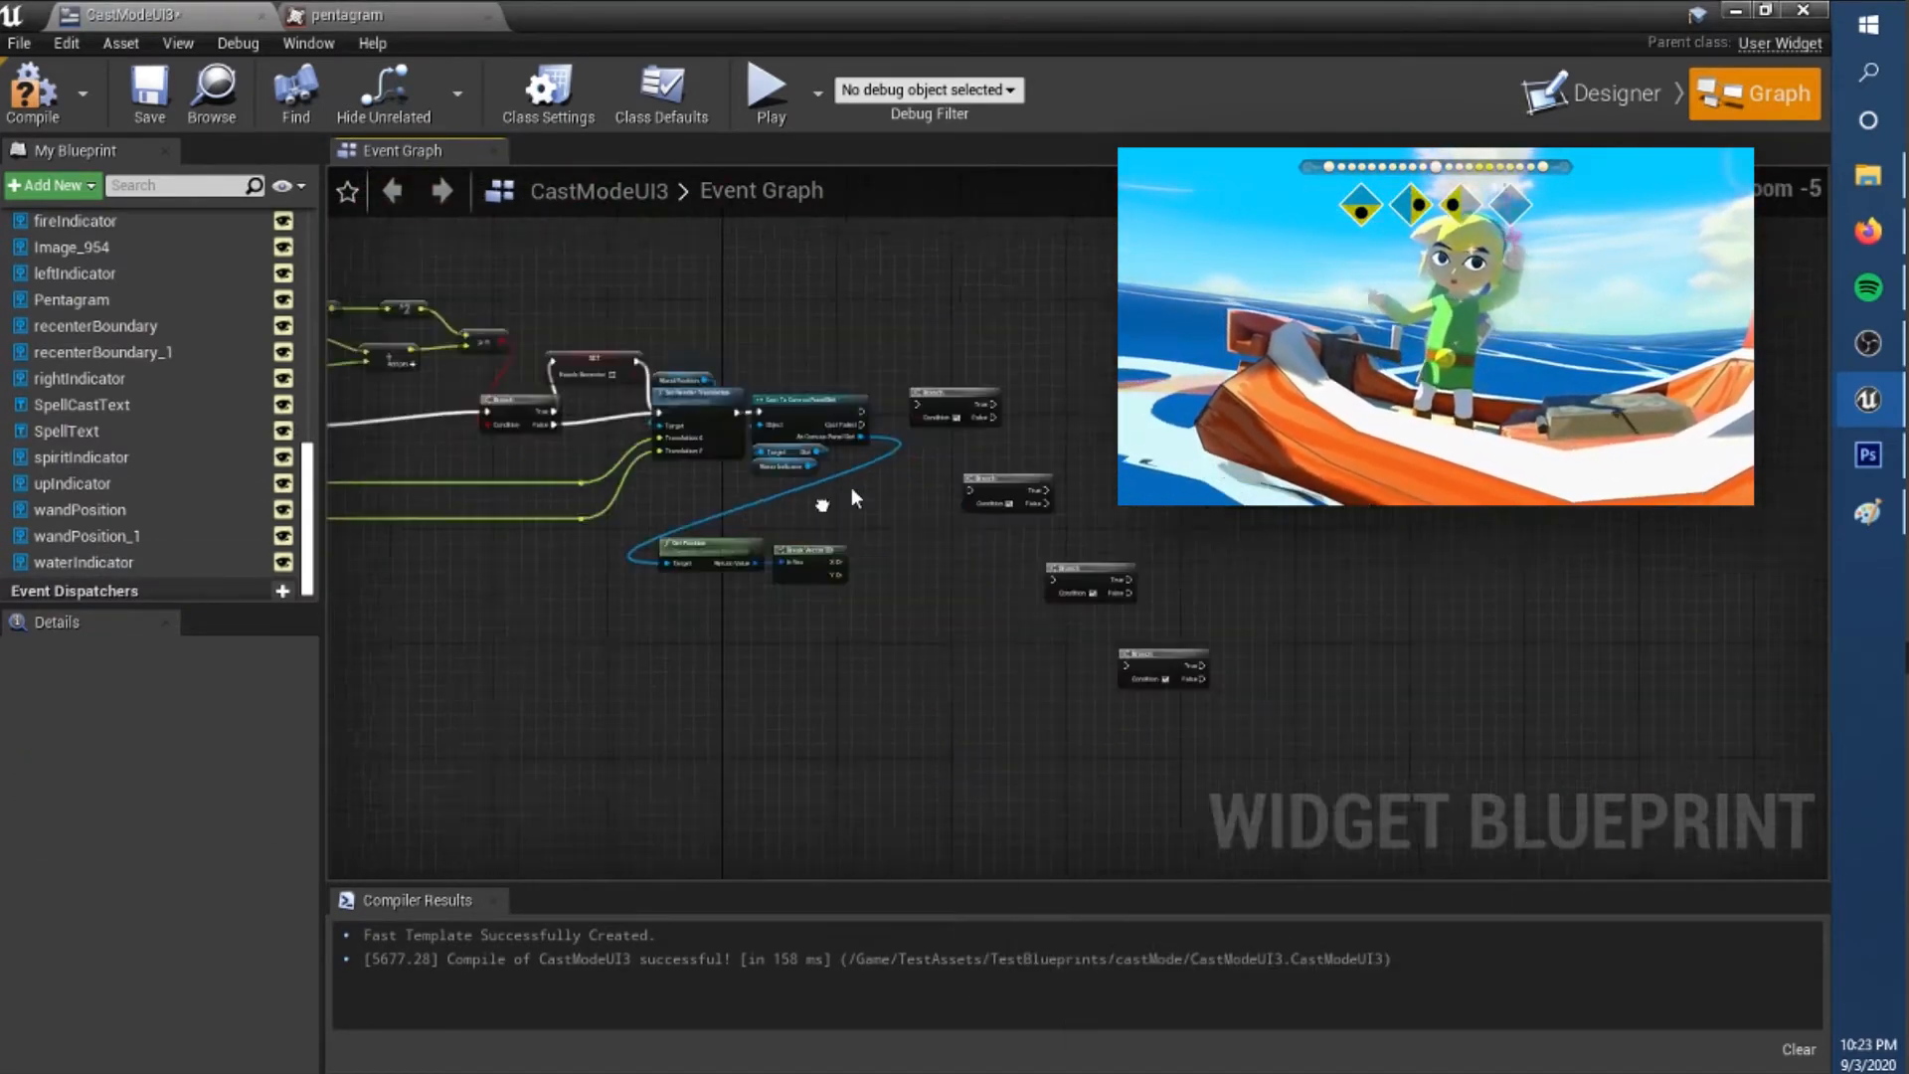
left_click_drag(999, 623, 1171, 537)
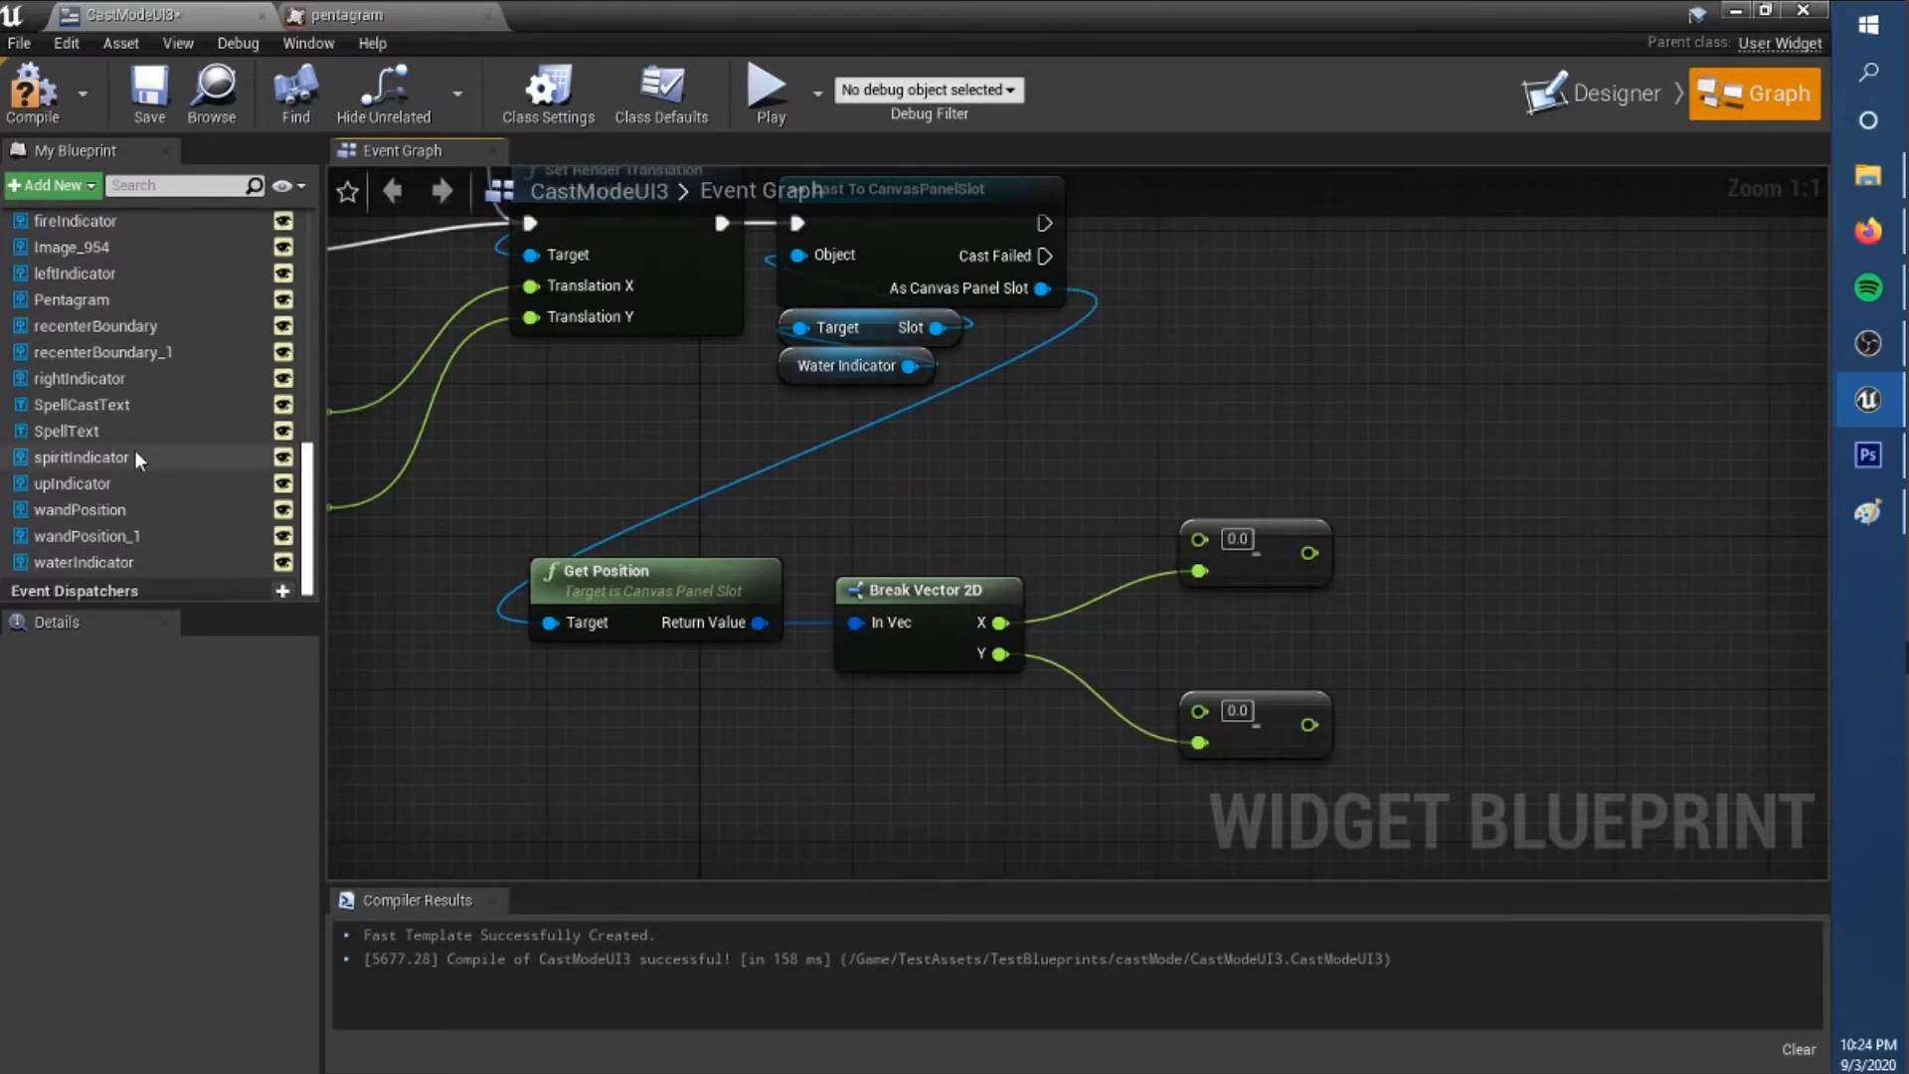
left_click(149, 542)
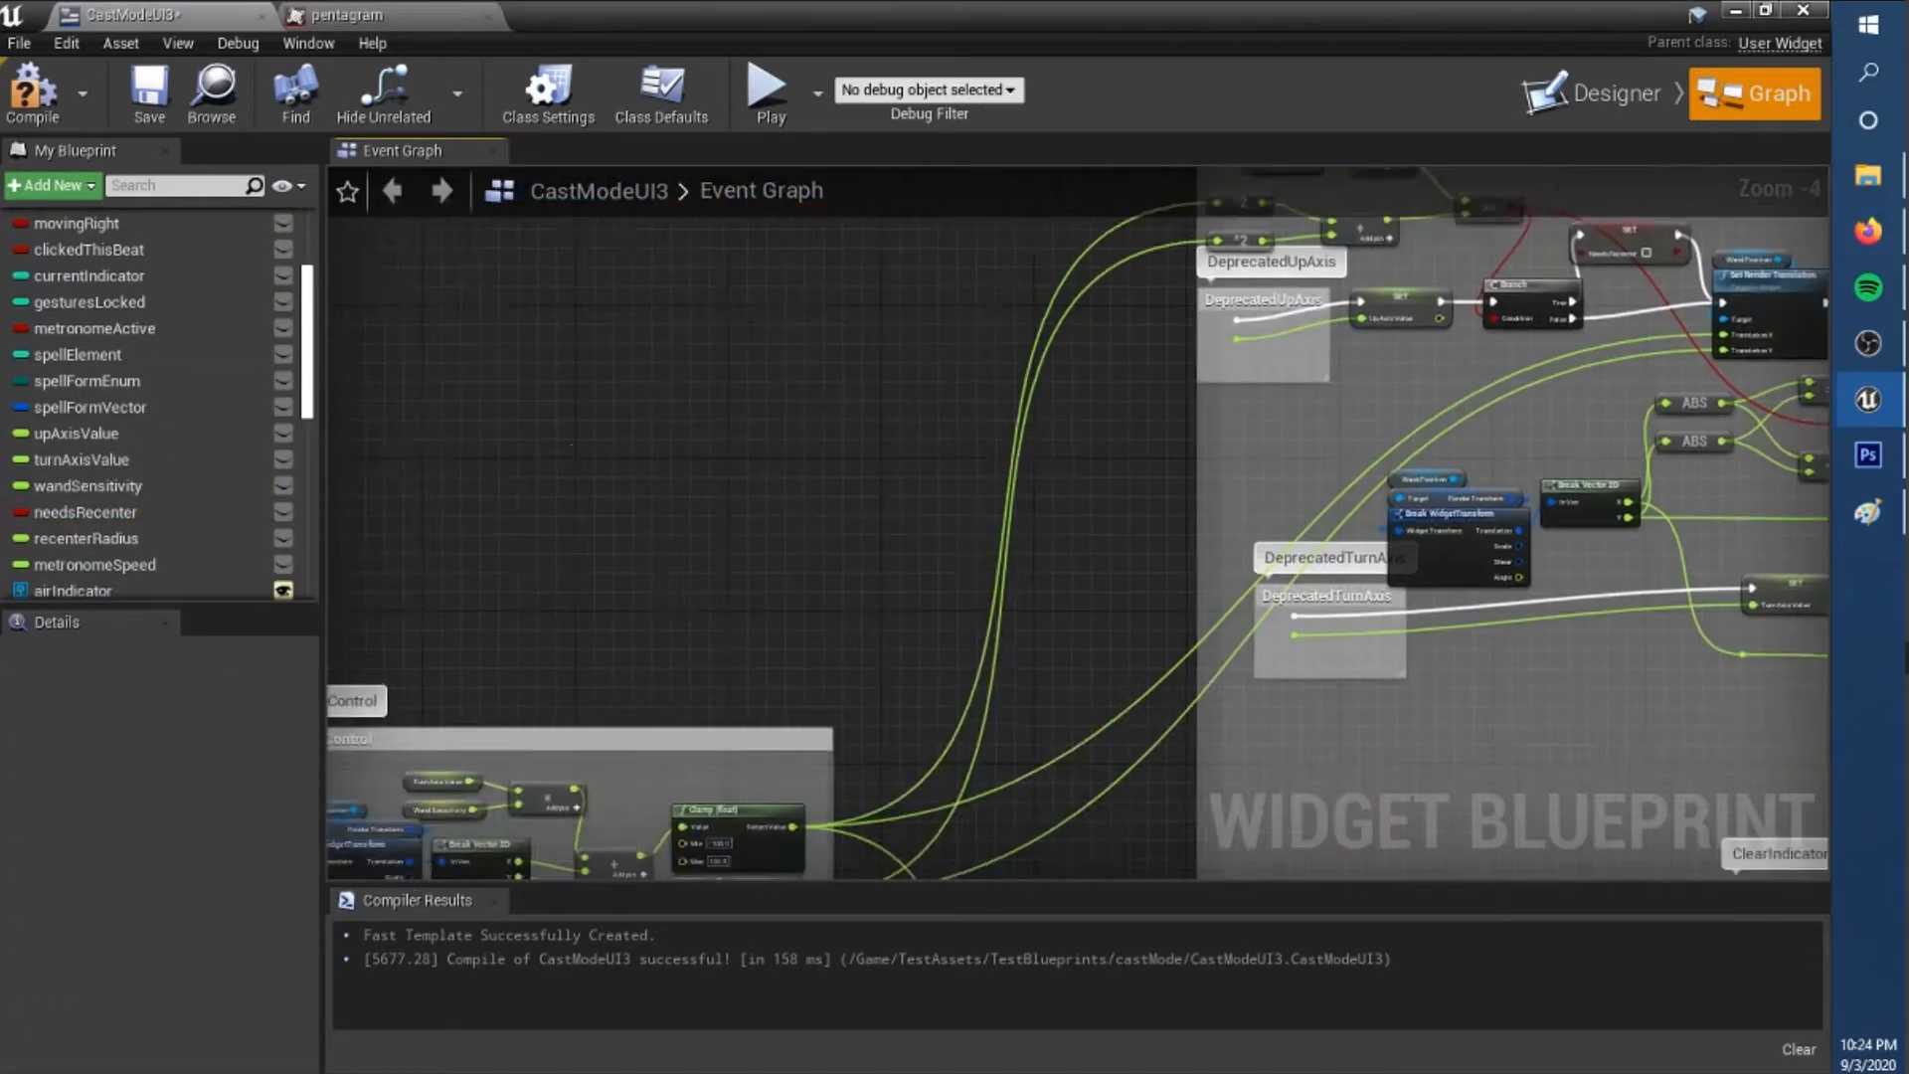
left_click(1374, 532)
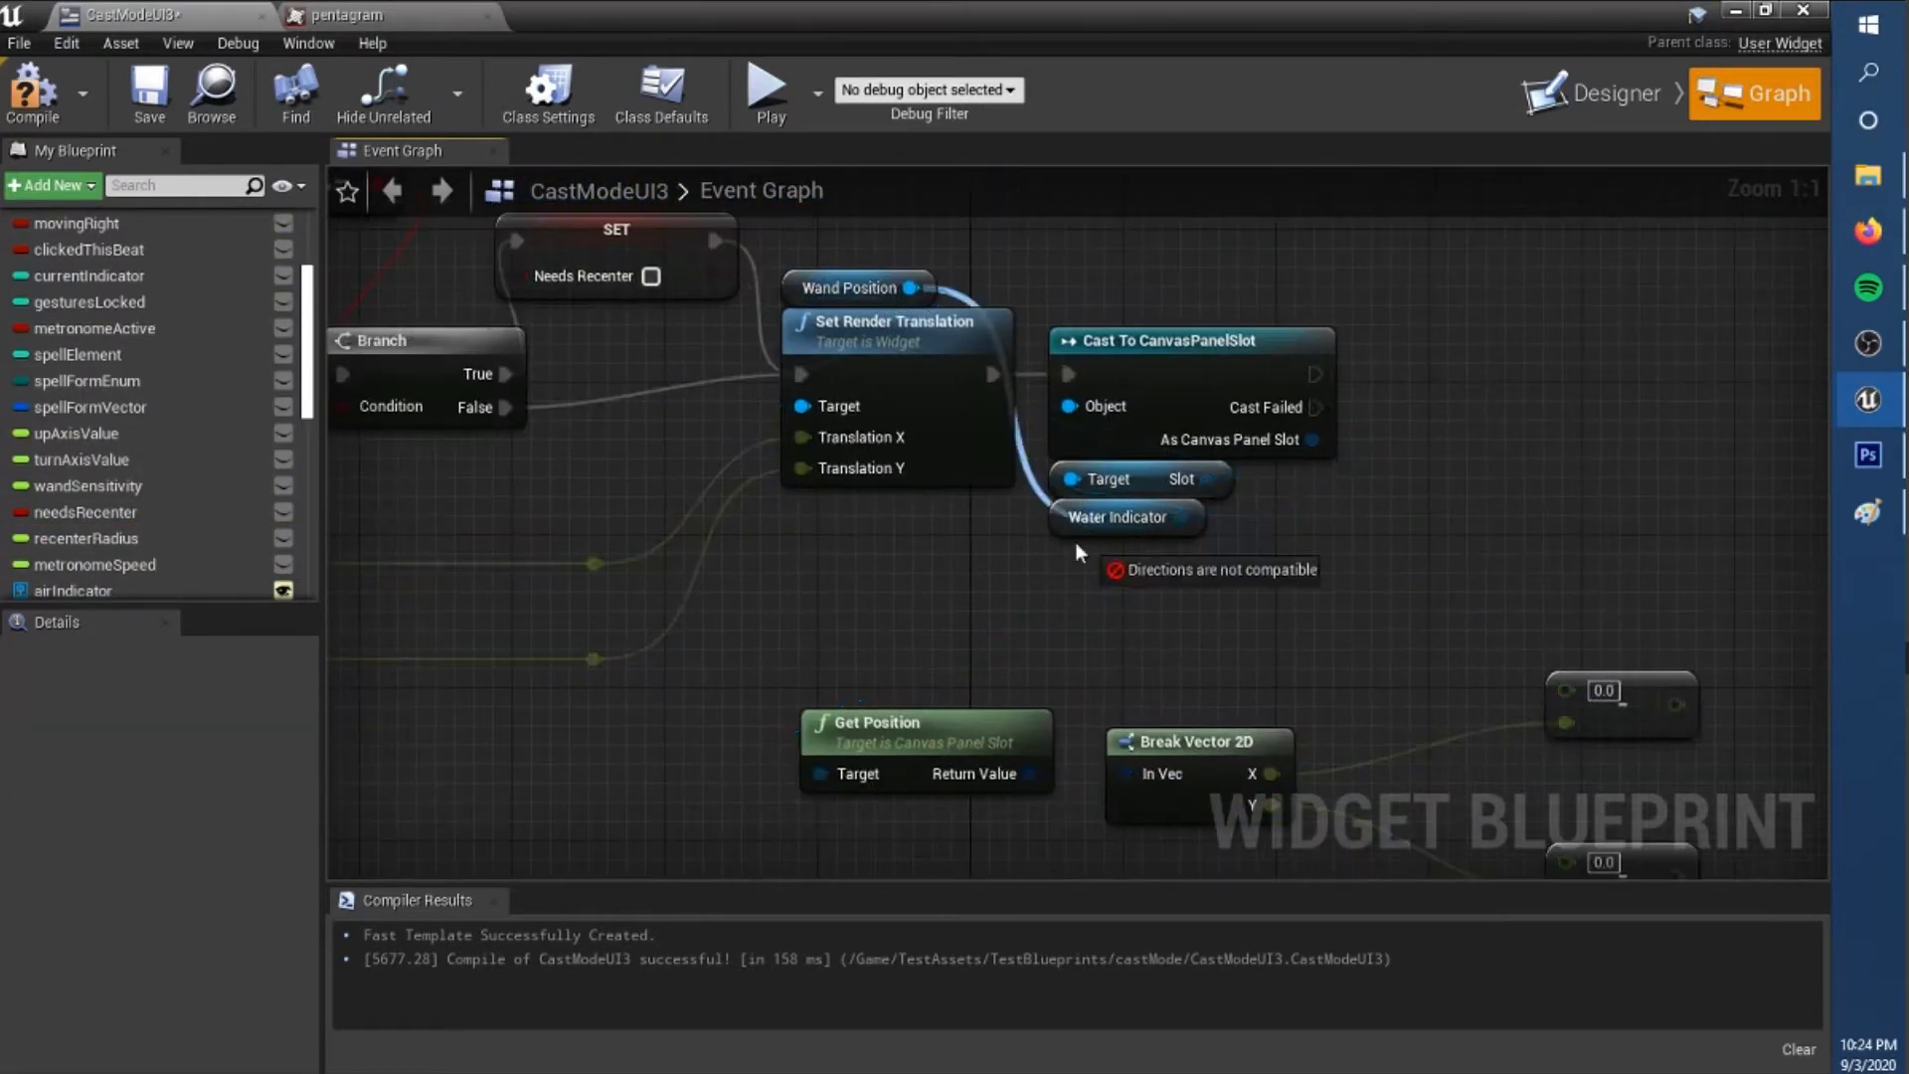
left_click_drag(577, 427, 1262, 565)
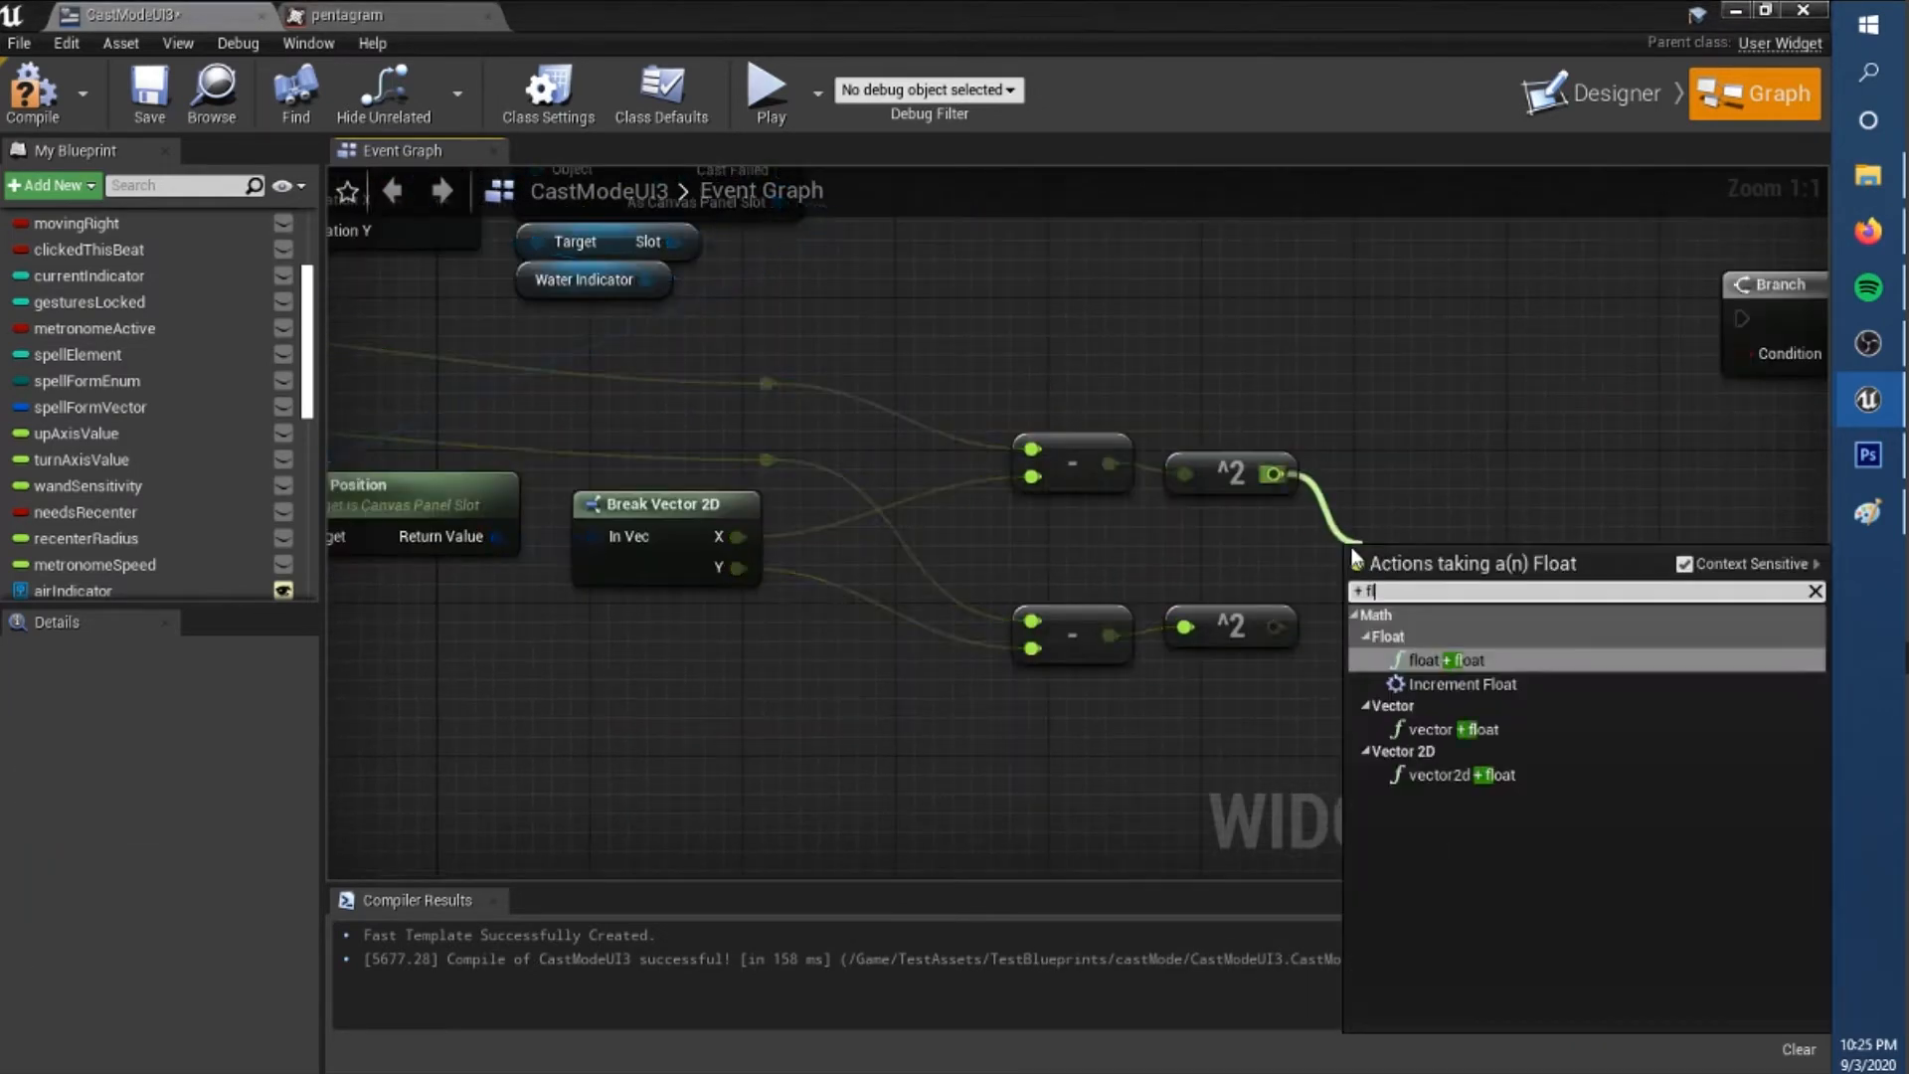
Add the two squared differences, feed the sum into a >= comparison and place a recenterRadius getter.
left_click(1419, 660)
left_click_drag(1337, 576, 1276, 629)
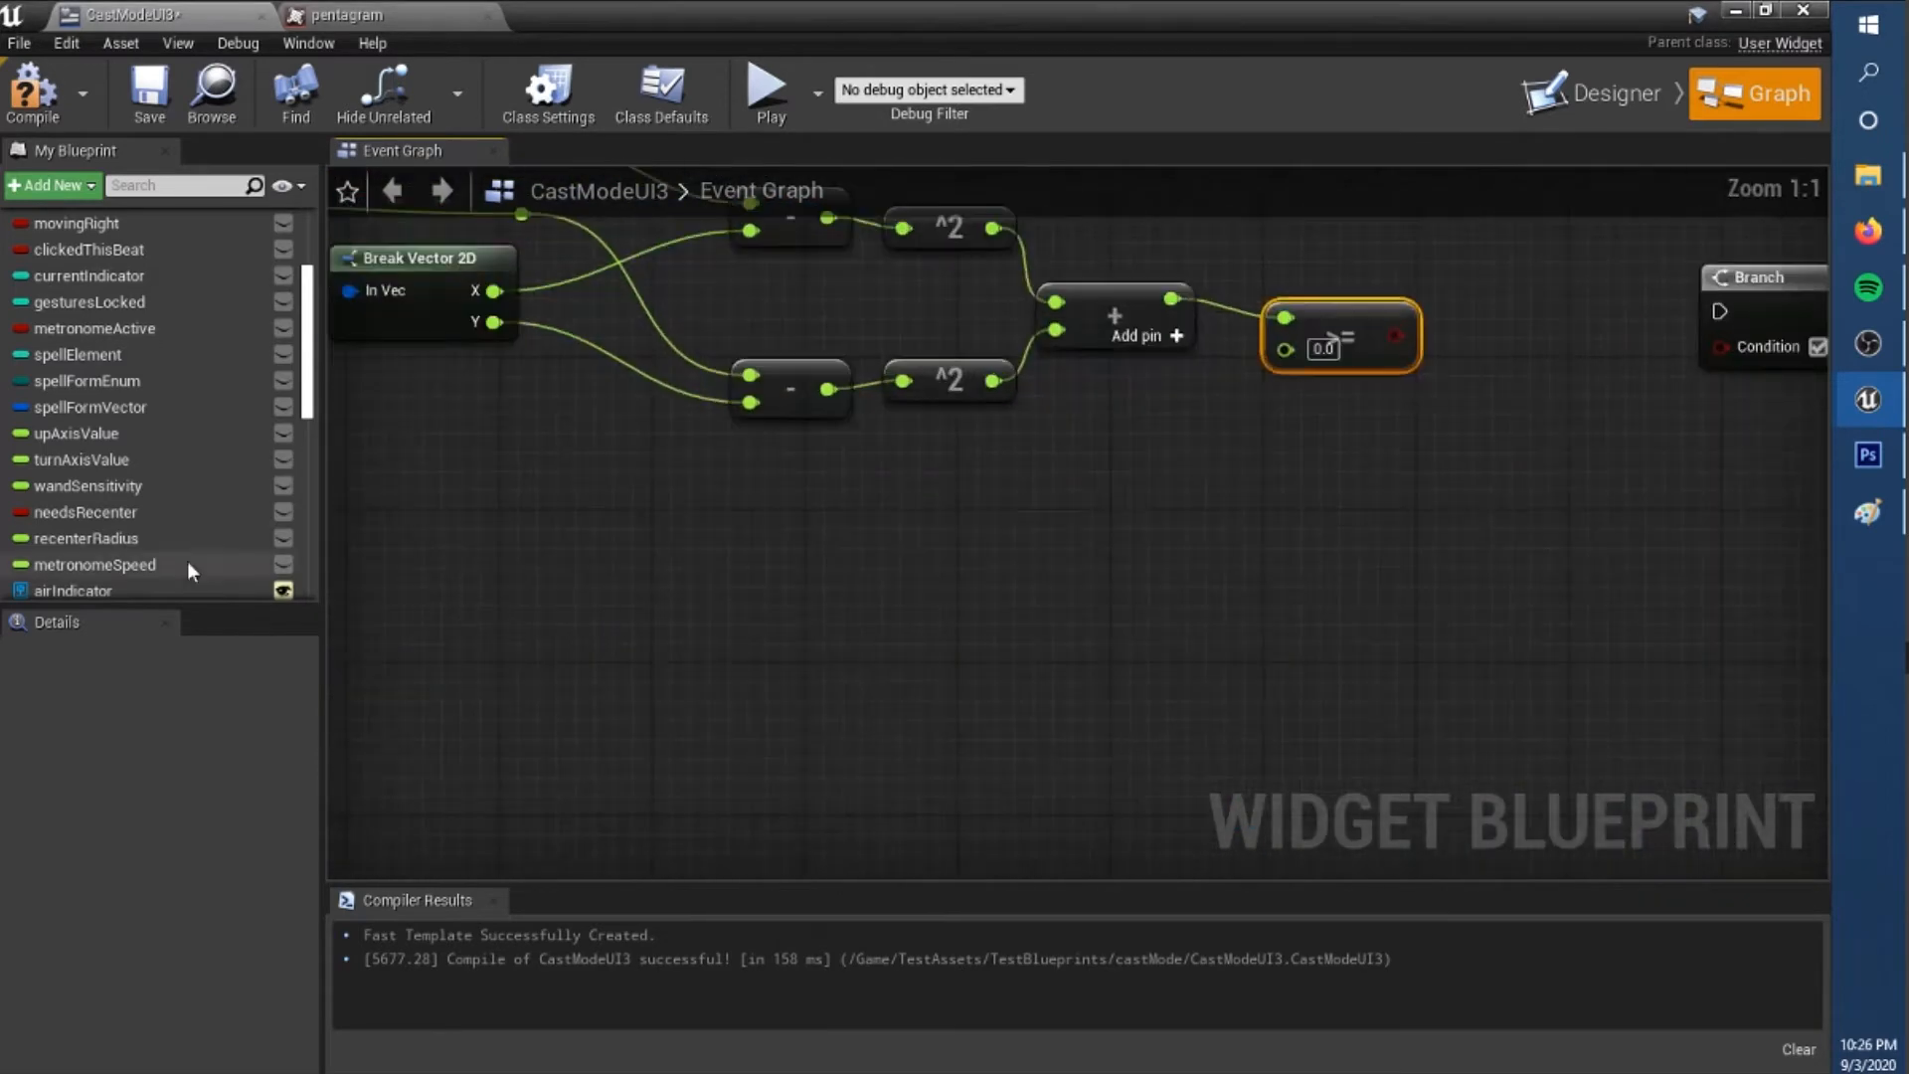
left_click_drag(100, 539, 921, 512)
left_click(969, 543)
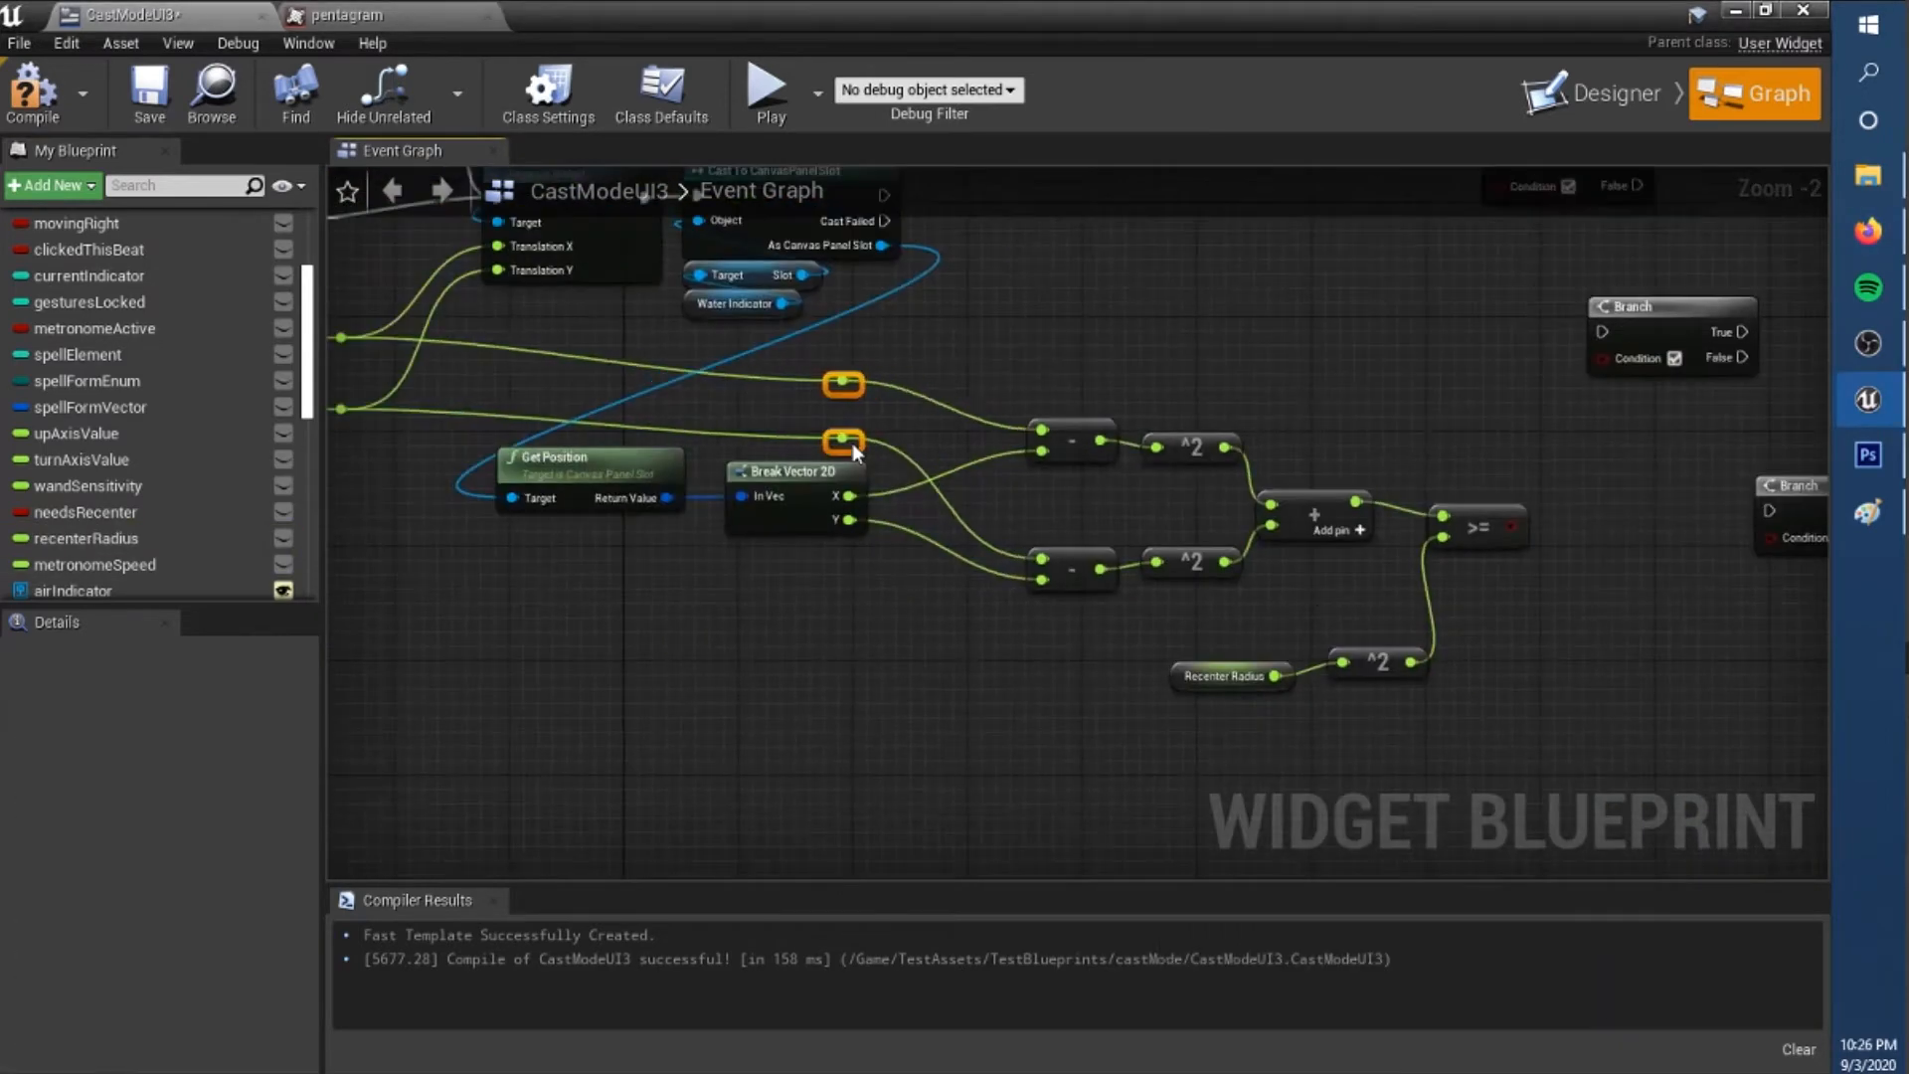
Collapse the selected distance-check nodes into a macro named pointWithinCircle.
right_click(1322, 497)
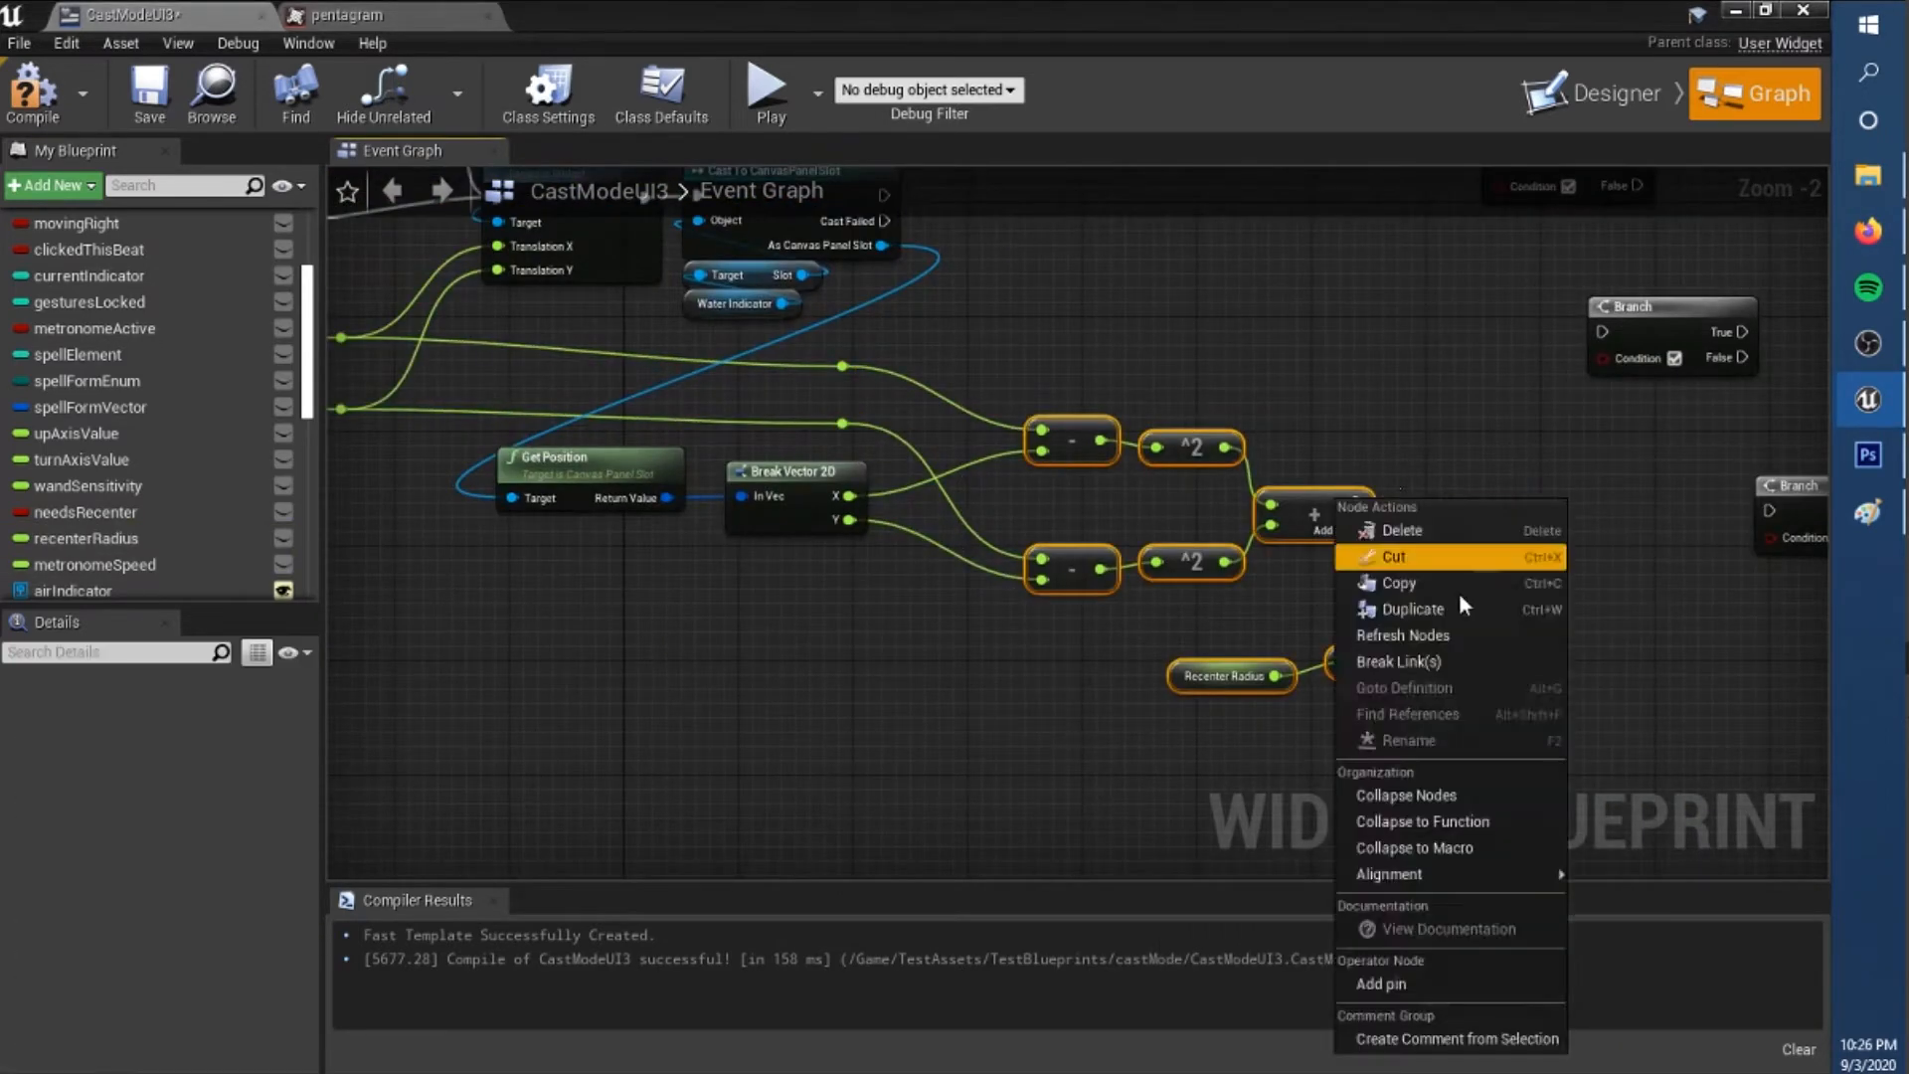
left_click(1392, 860)
type("PointWithinCircle")
key("Return")
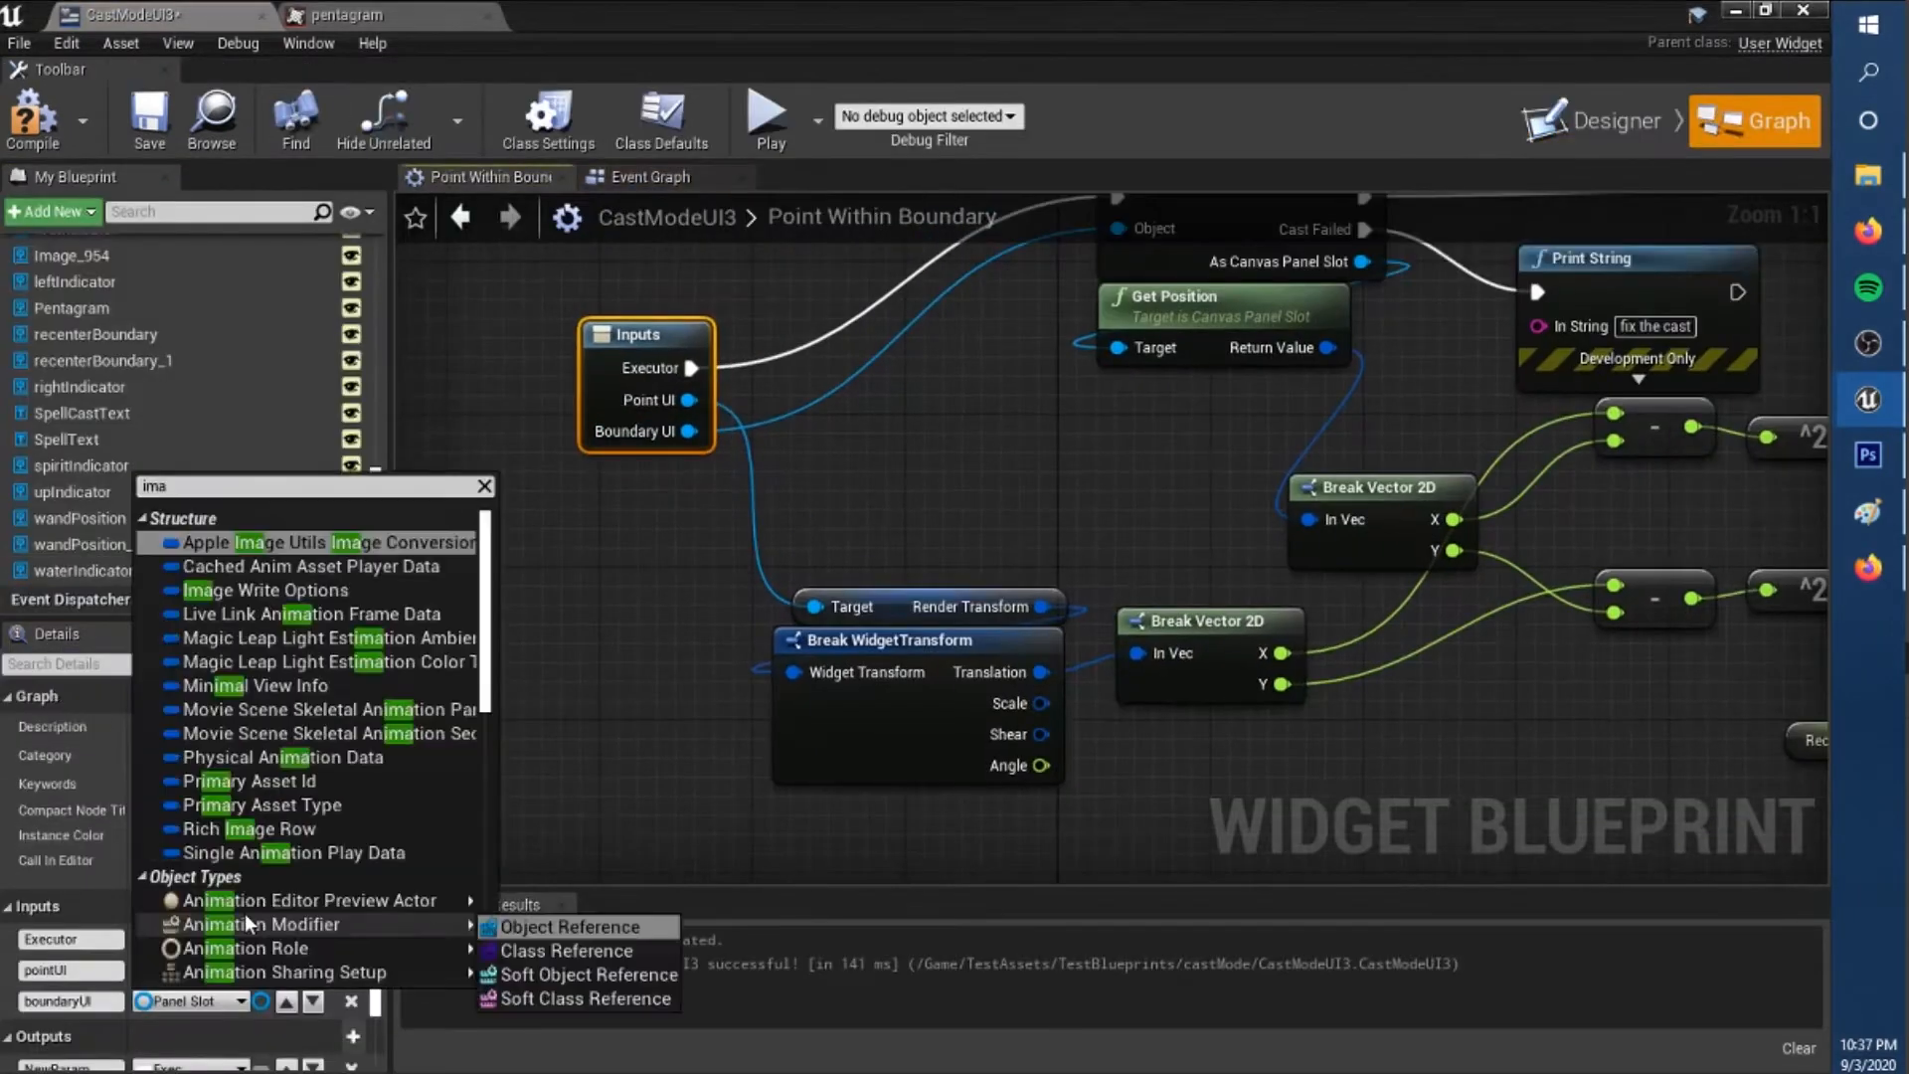
Change the boundaryUI input of the Point Within Boundary macro to an Image object reference.
type("ge")
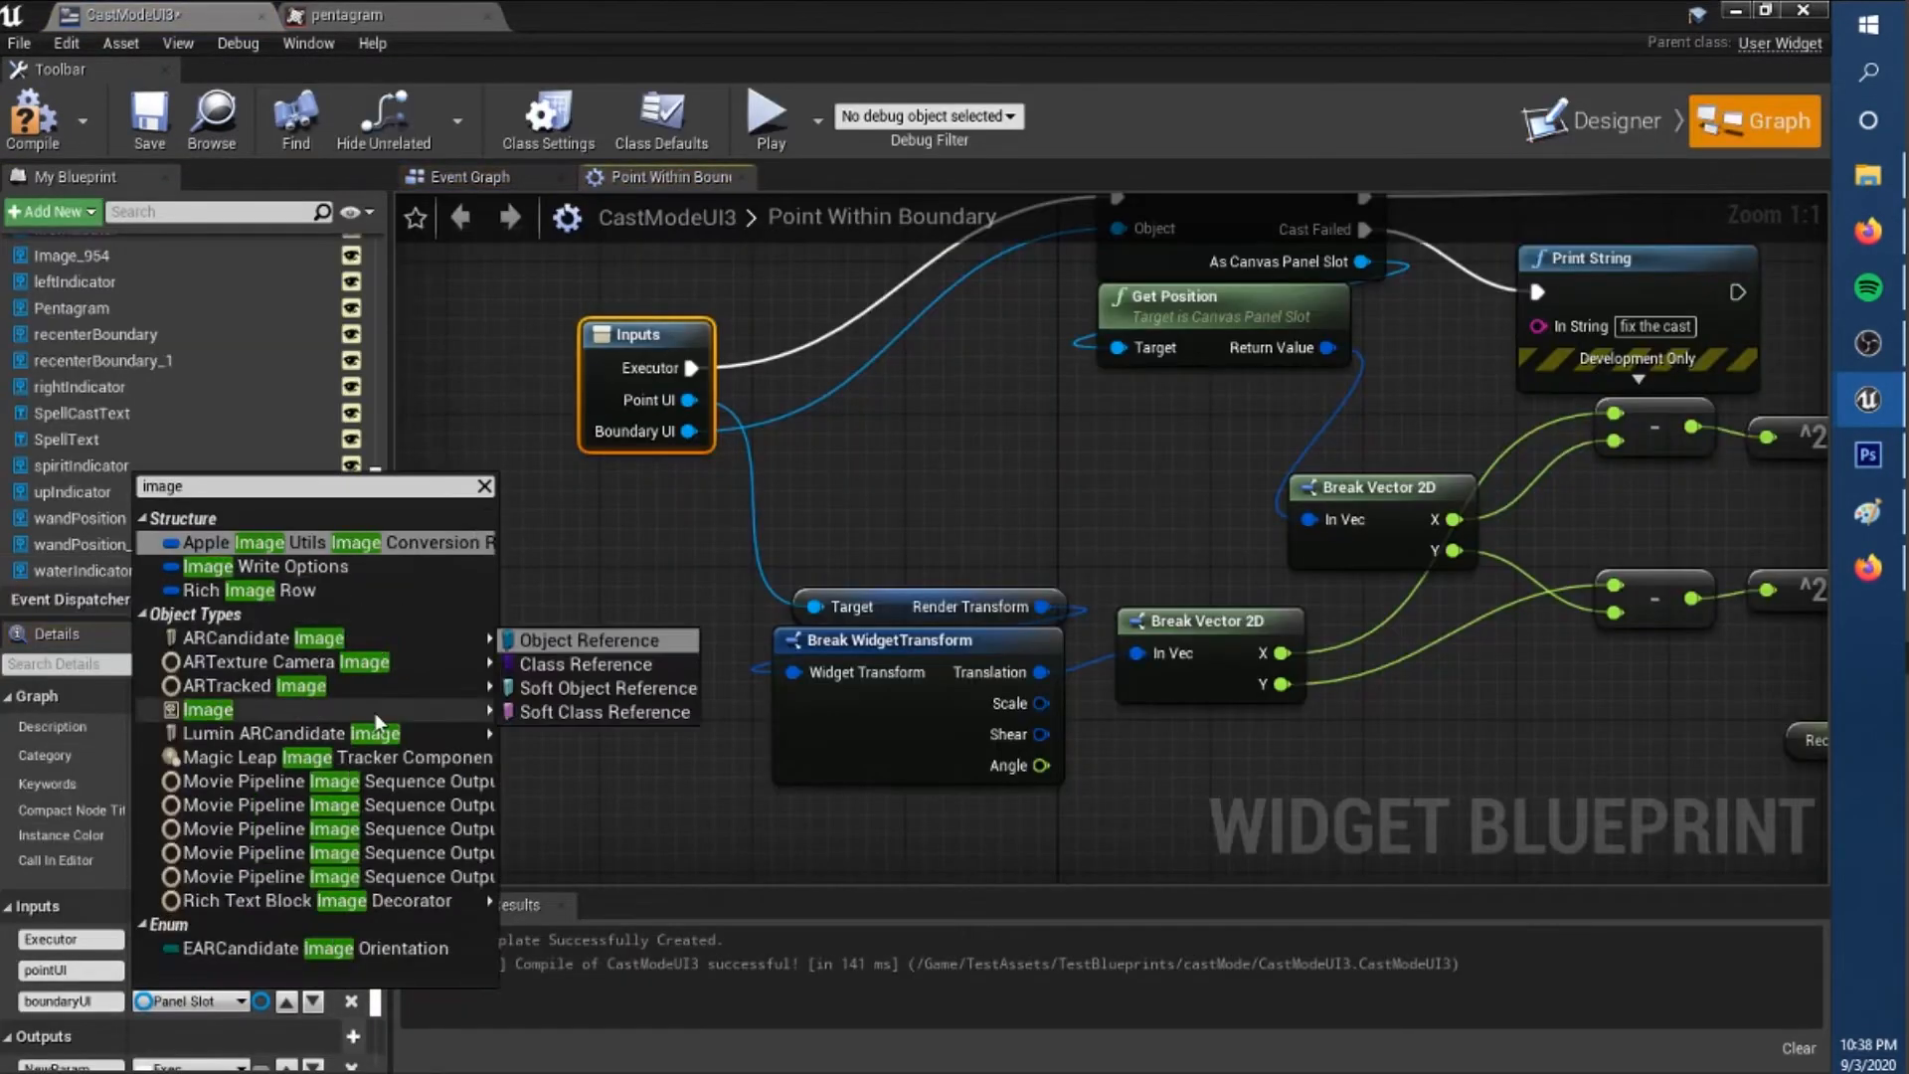
left_click_drag(604, 590, 663, 606)
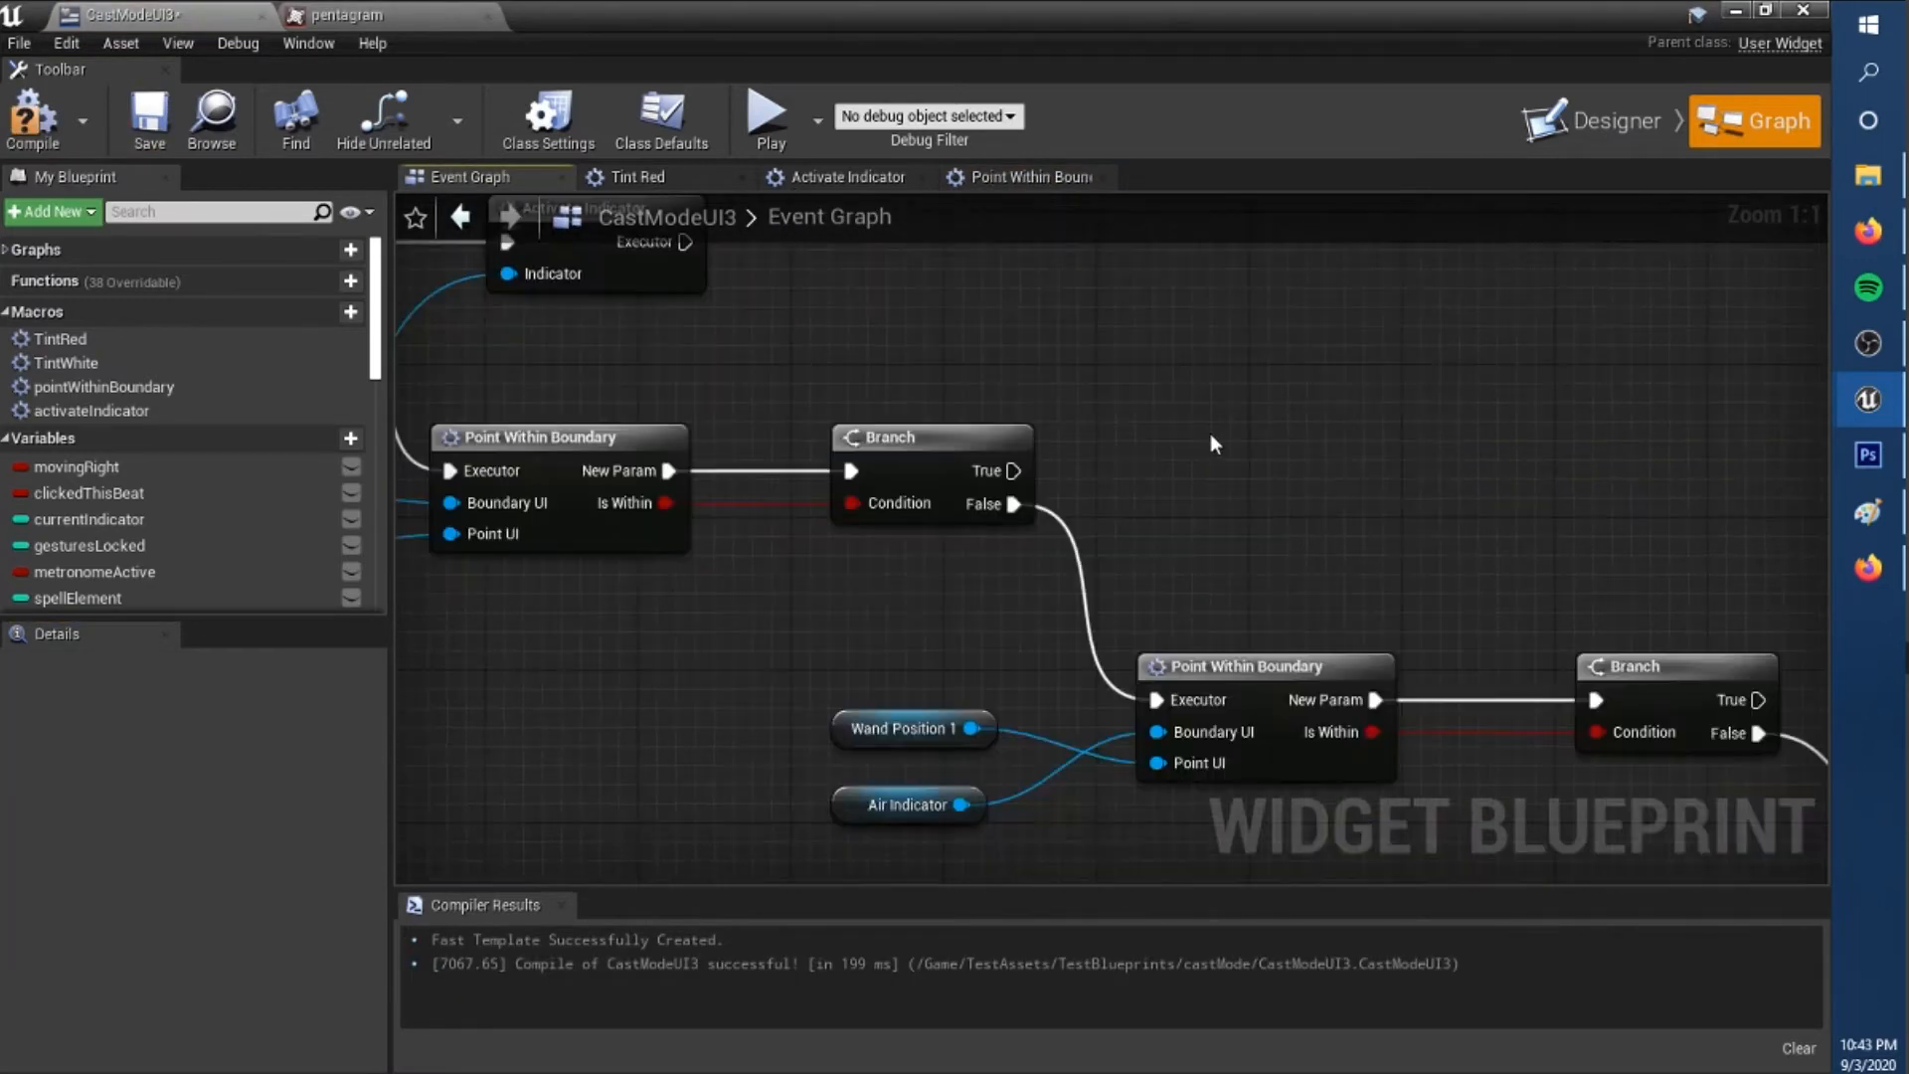
Attach Activate Indicator nodes to the True outputs of the boundary branches and Clear Indicators to the last False output.
left_click_drag(1013, 472, 1232, 490)
left_click_drag(981, 709, 1234, 533)
left_click_drag(1412, 457, 1421, 438)
right_click_drag(1820, 729, 1457, 533)
right_click_drag(1070, 631, 784, 451)
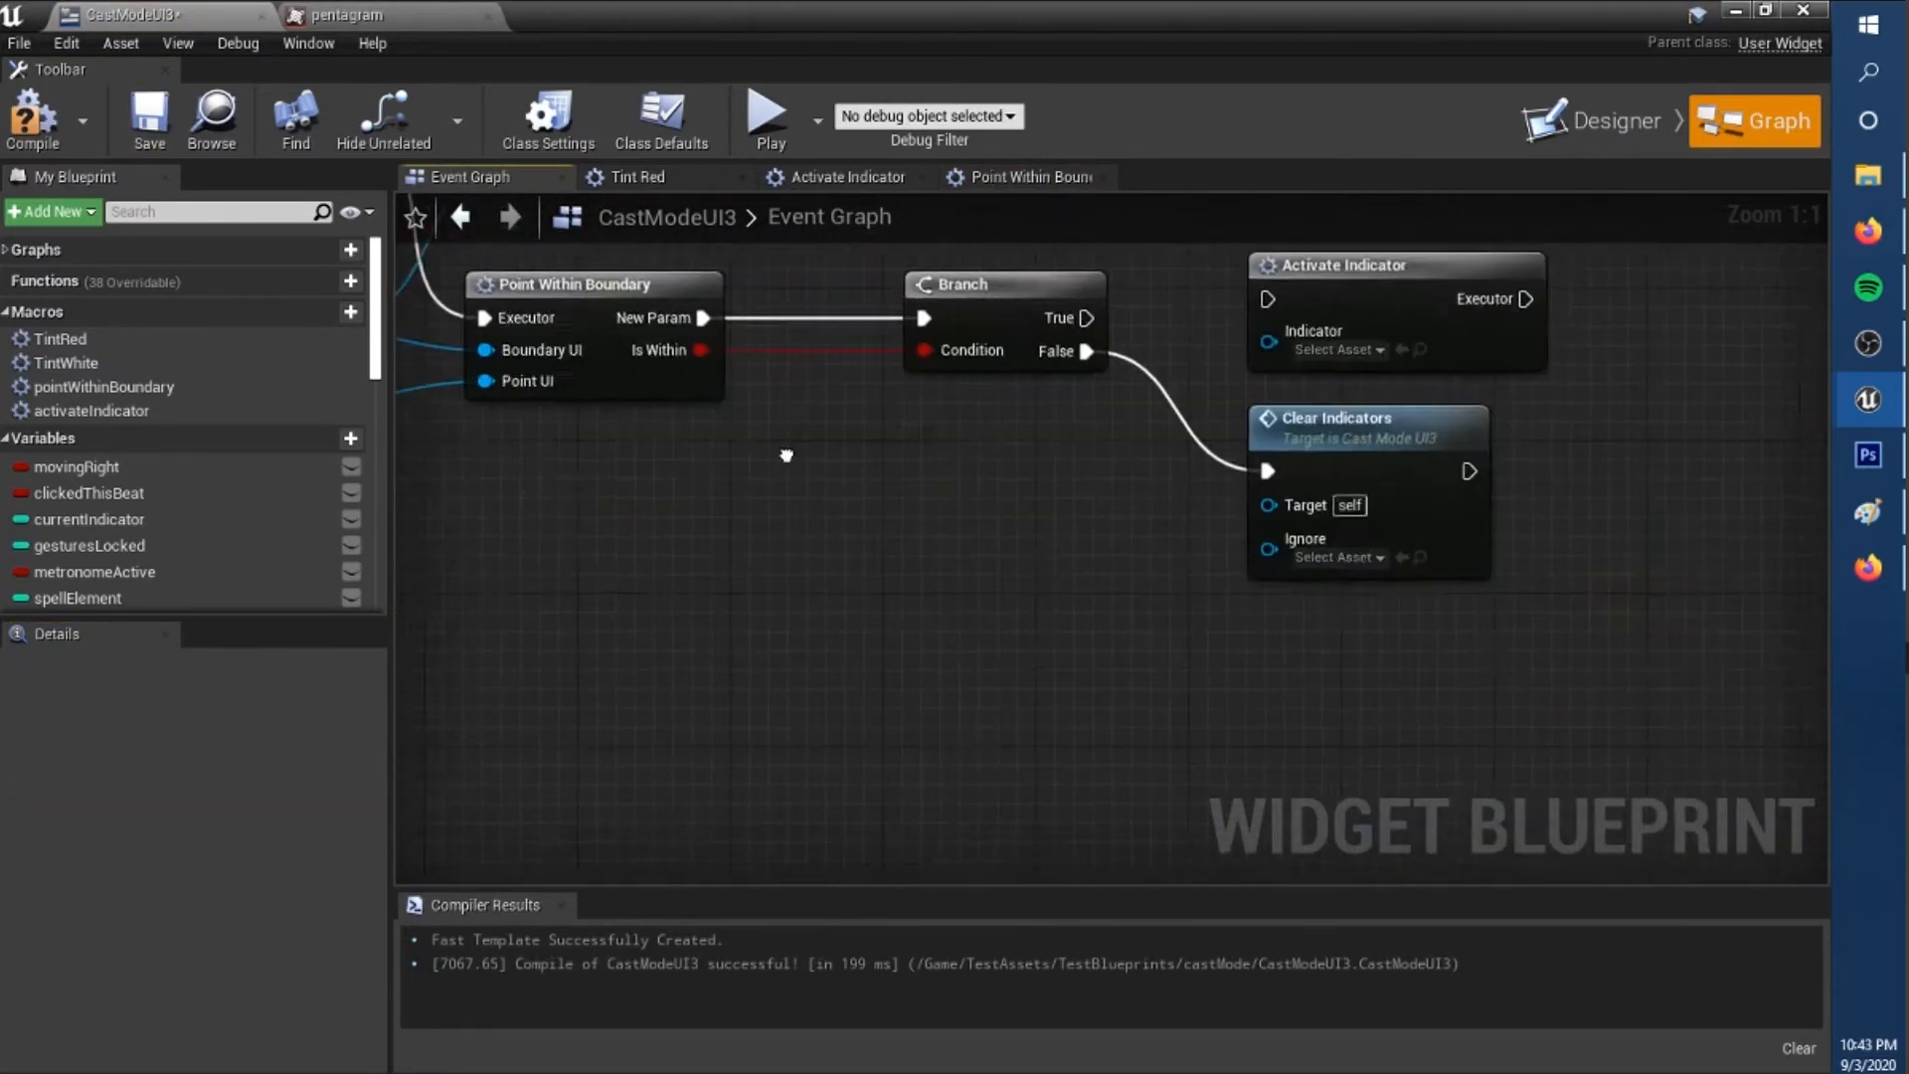
scroll(785, 451, "down", 2)
right_click_drag(497, 328, 698, 568)
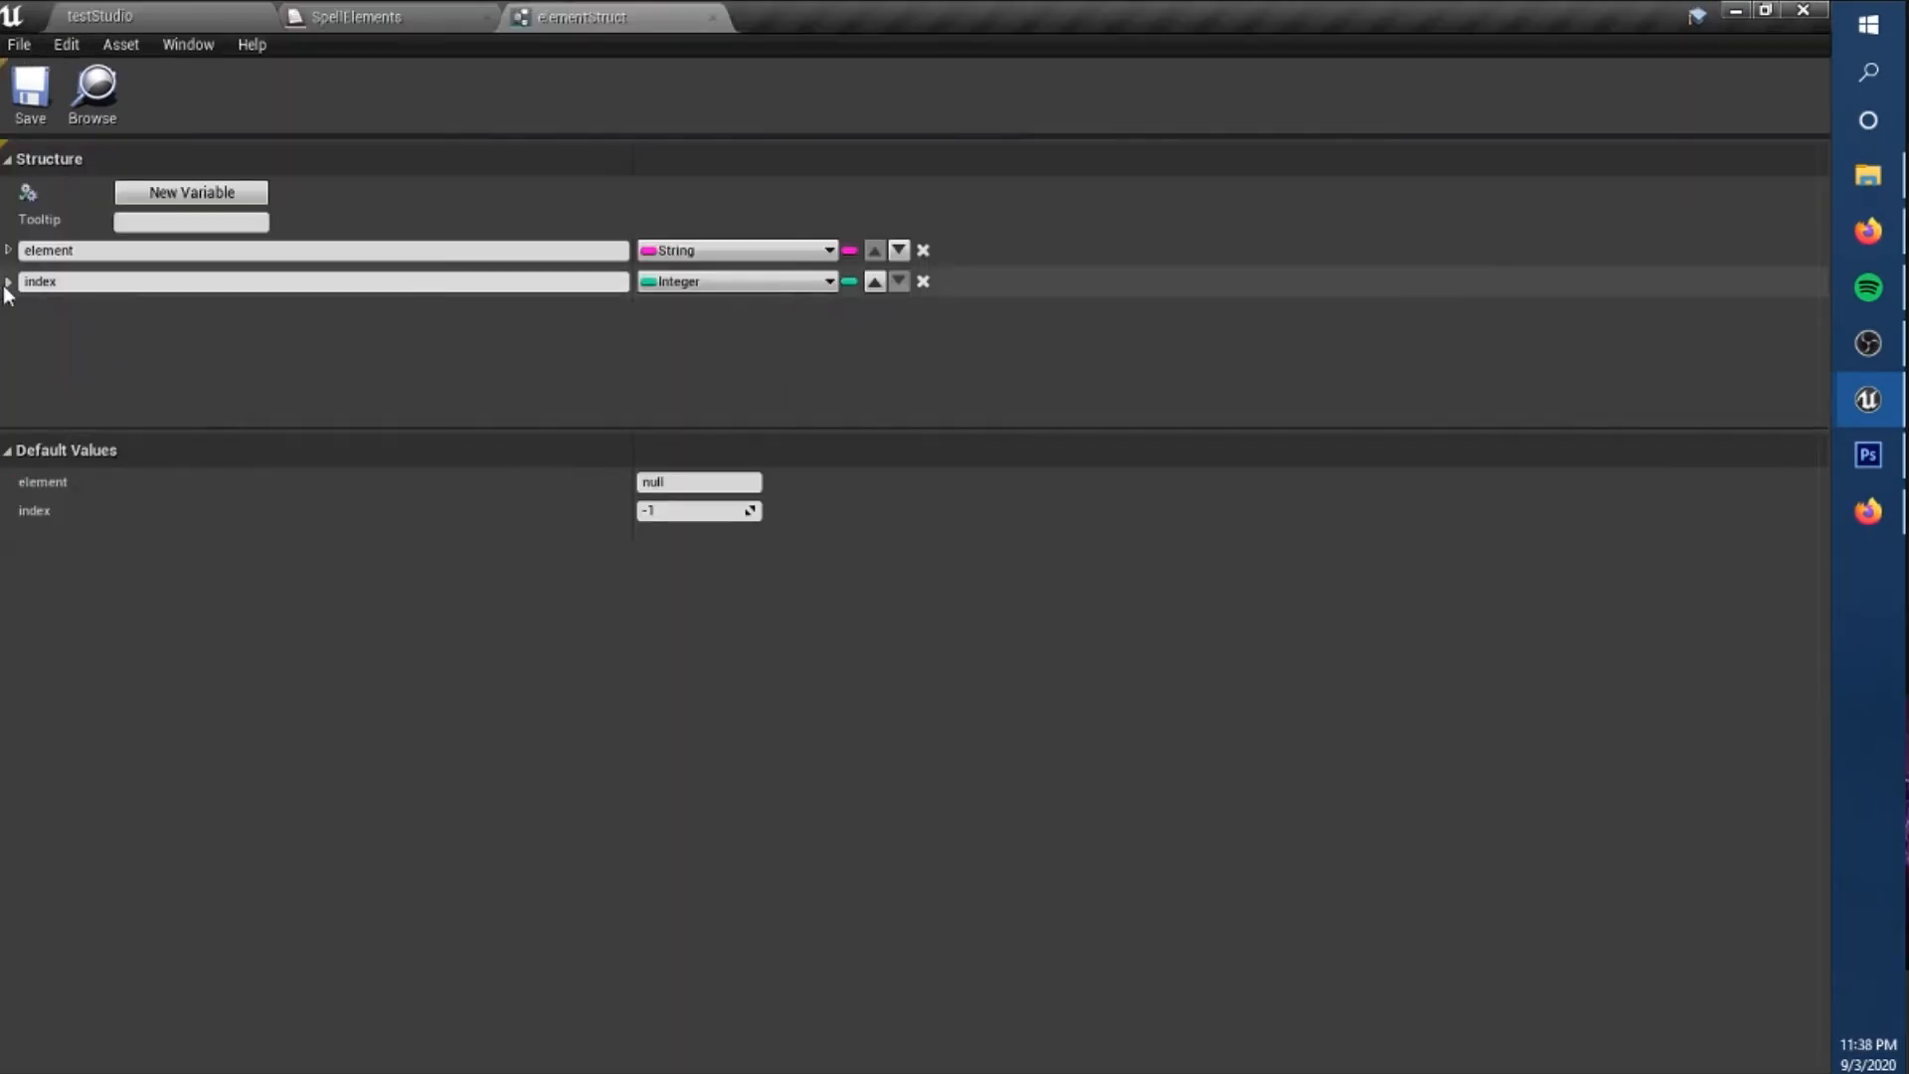
Make elementStruct entries for spirit 0, water 1, fire 2 and earth 3, and chop 9 characters from the indicator's object name.
left_click(8, 284)
left_click(656, 311)
type("spirit")
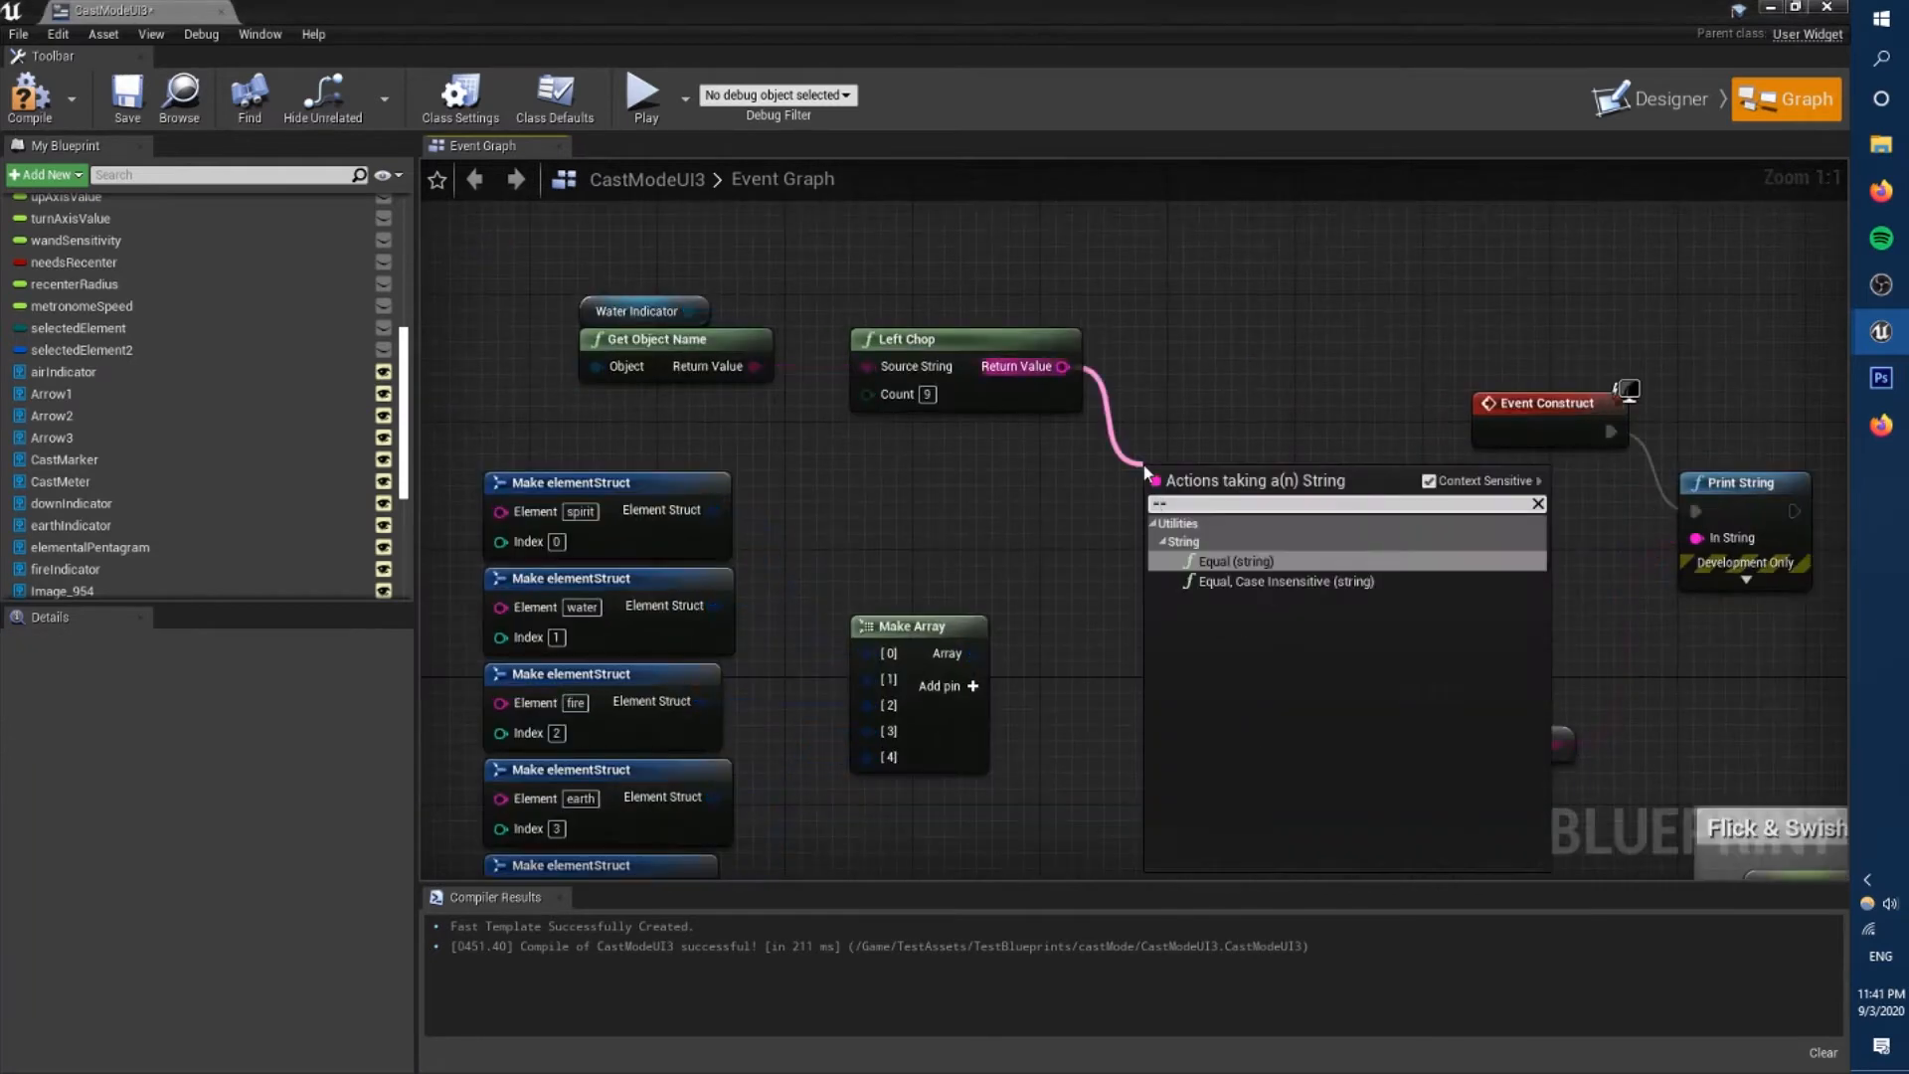
Loop through the element array with For Each Loop with Break, compare each element to the chopped name and print on a match.
left_click_drag(906, 622, 1004, 594)
type("bte")
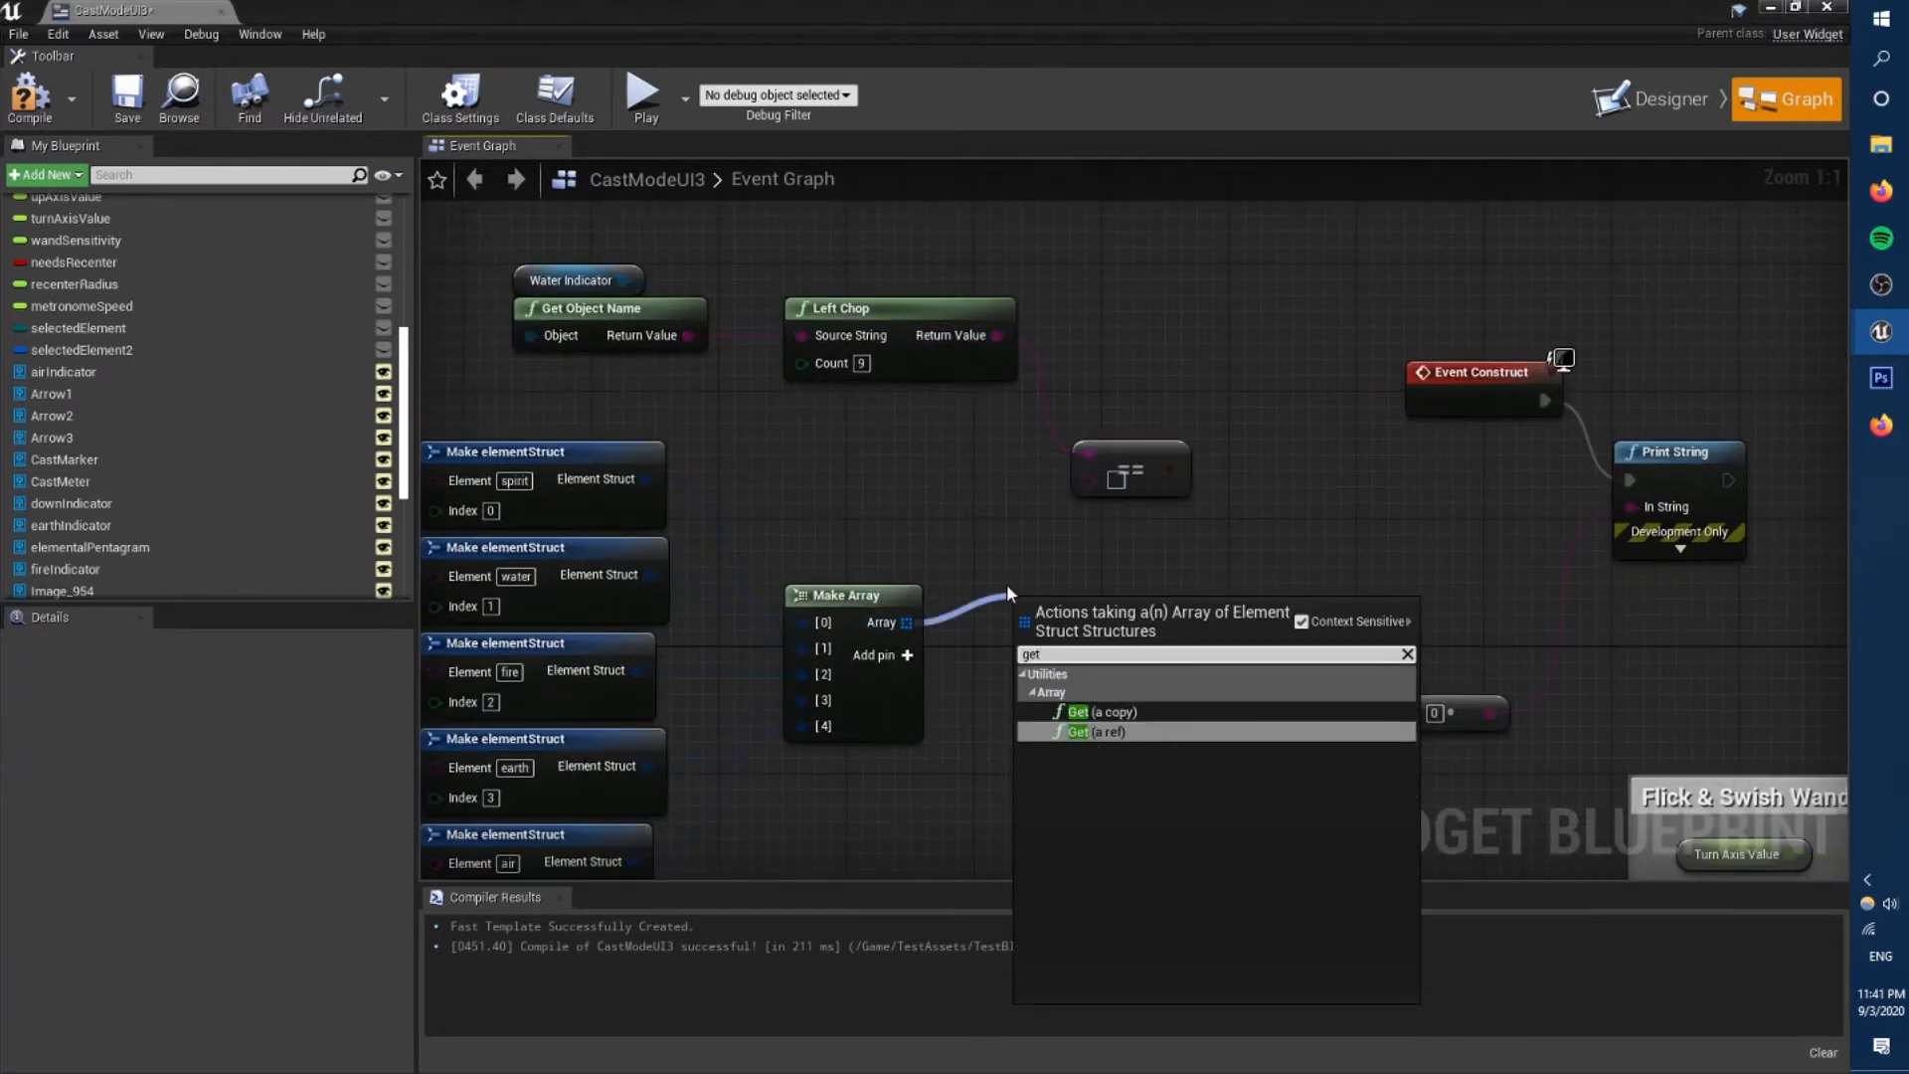
key("Return")
left_click_drag(1183, 639, 1208, 691)
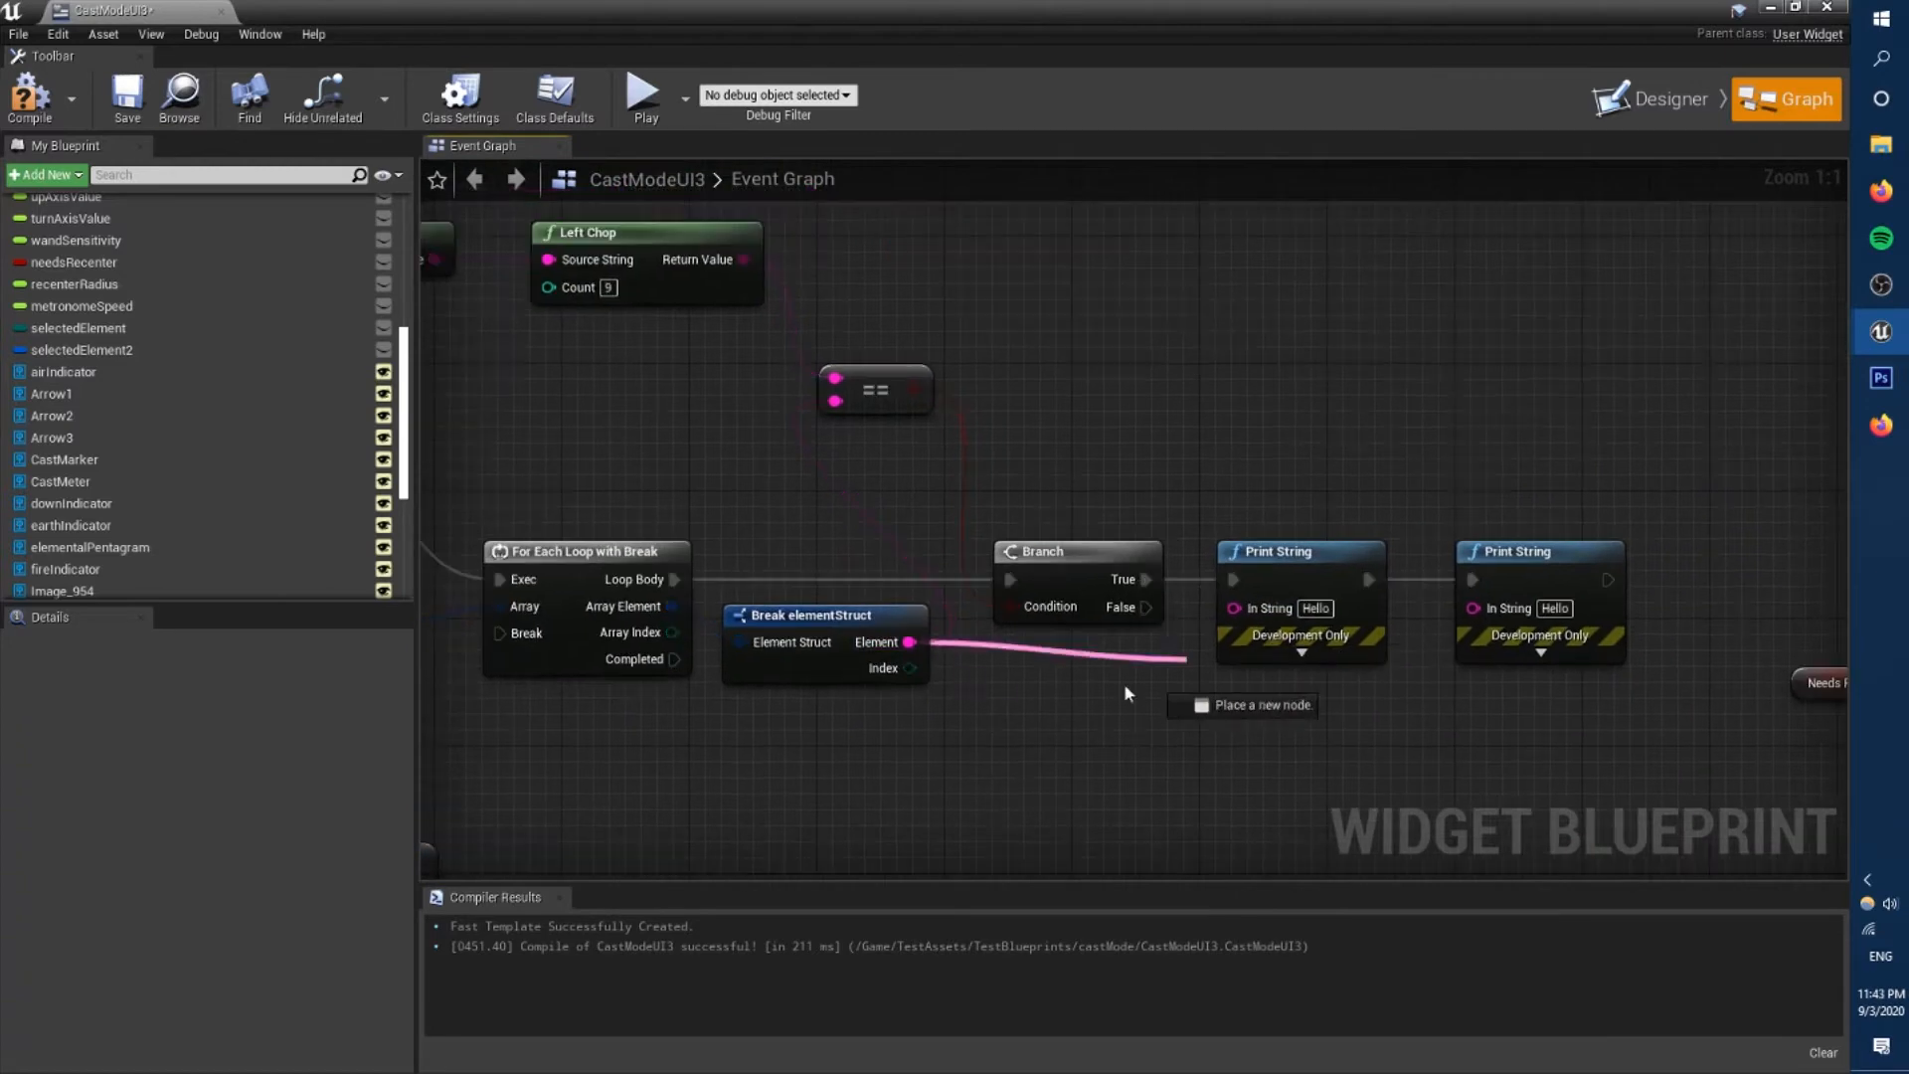
left_click_drag(1207, 695, 1158, 775)
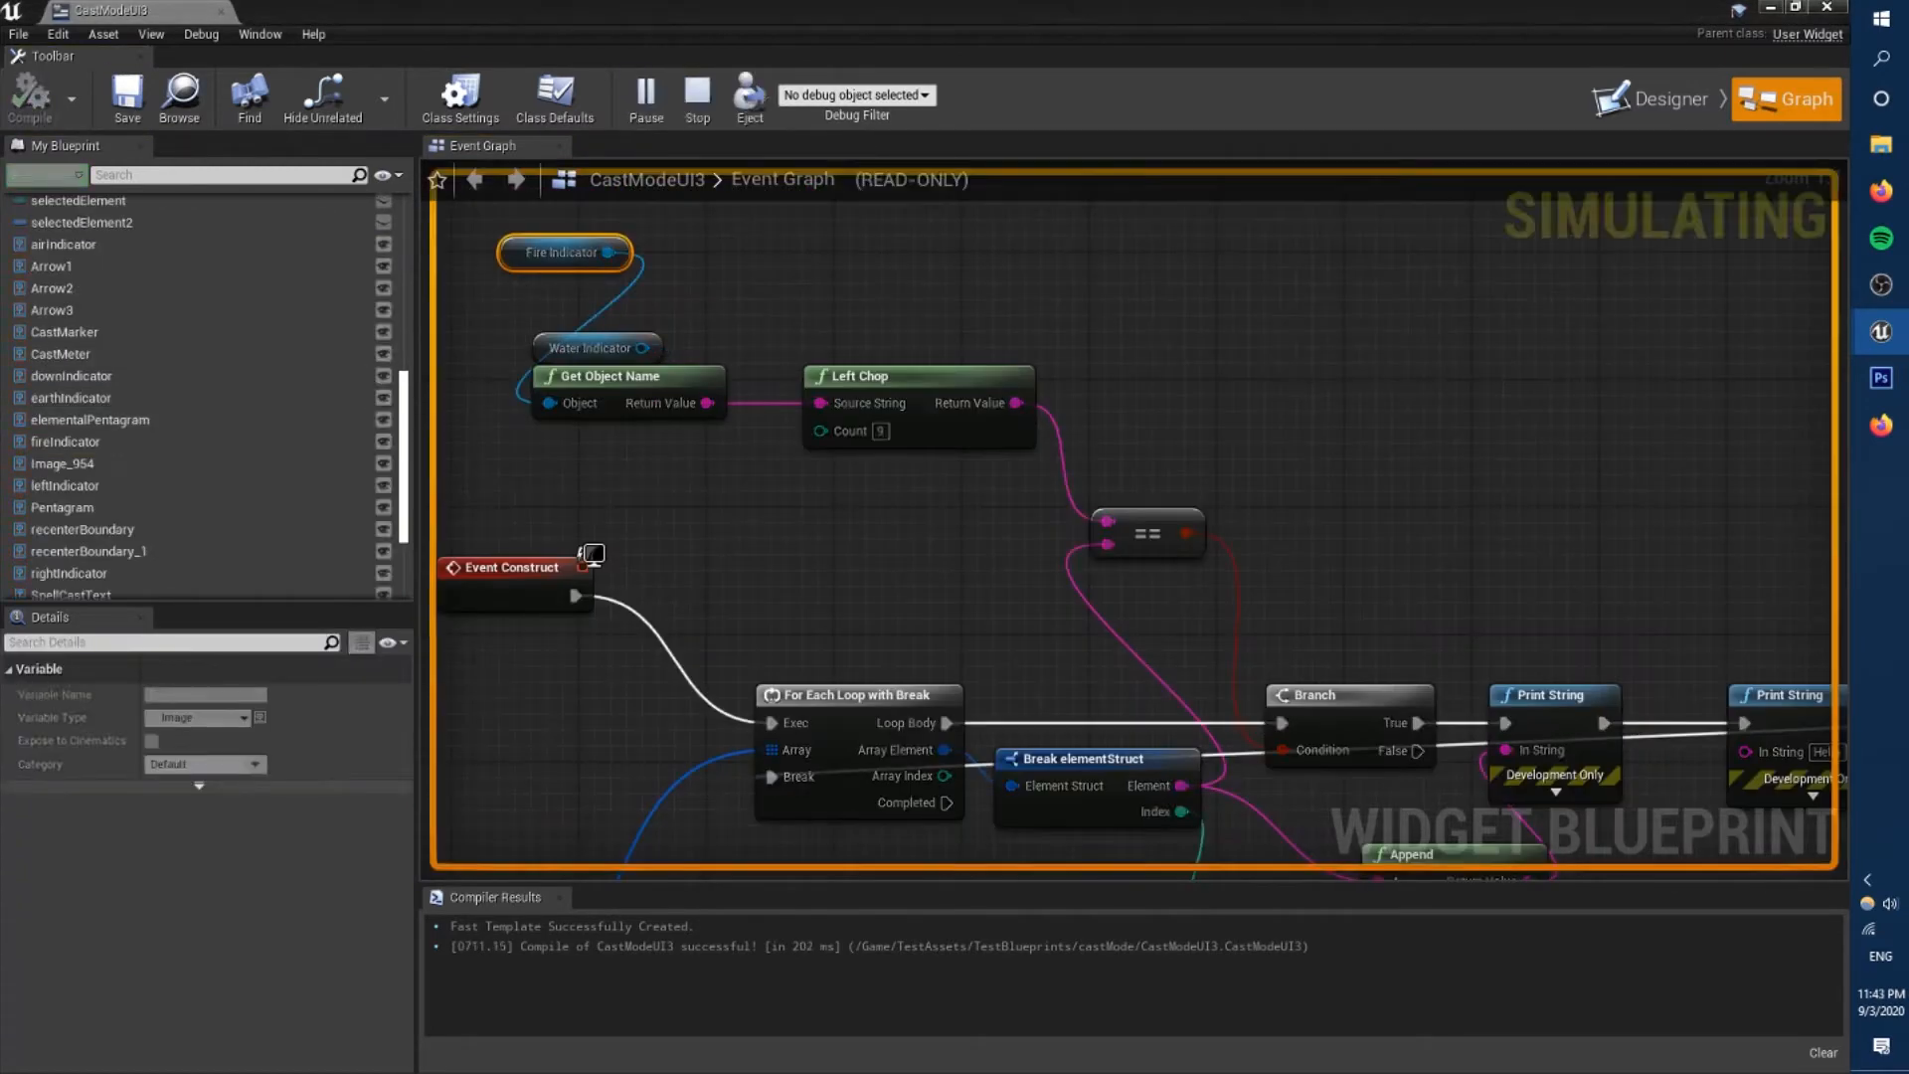
In the Activate Indicator macro, set Current Indicator from the matching struct's index and route the execution back to the loop's Break.
left_click_drag(586, 504, 835, 764)
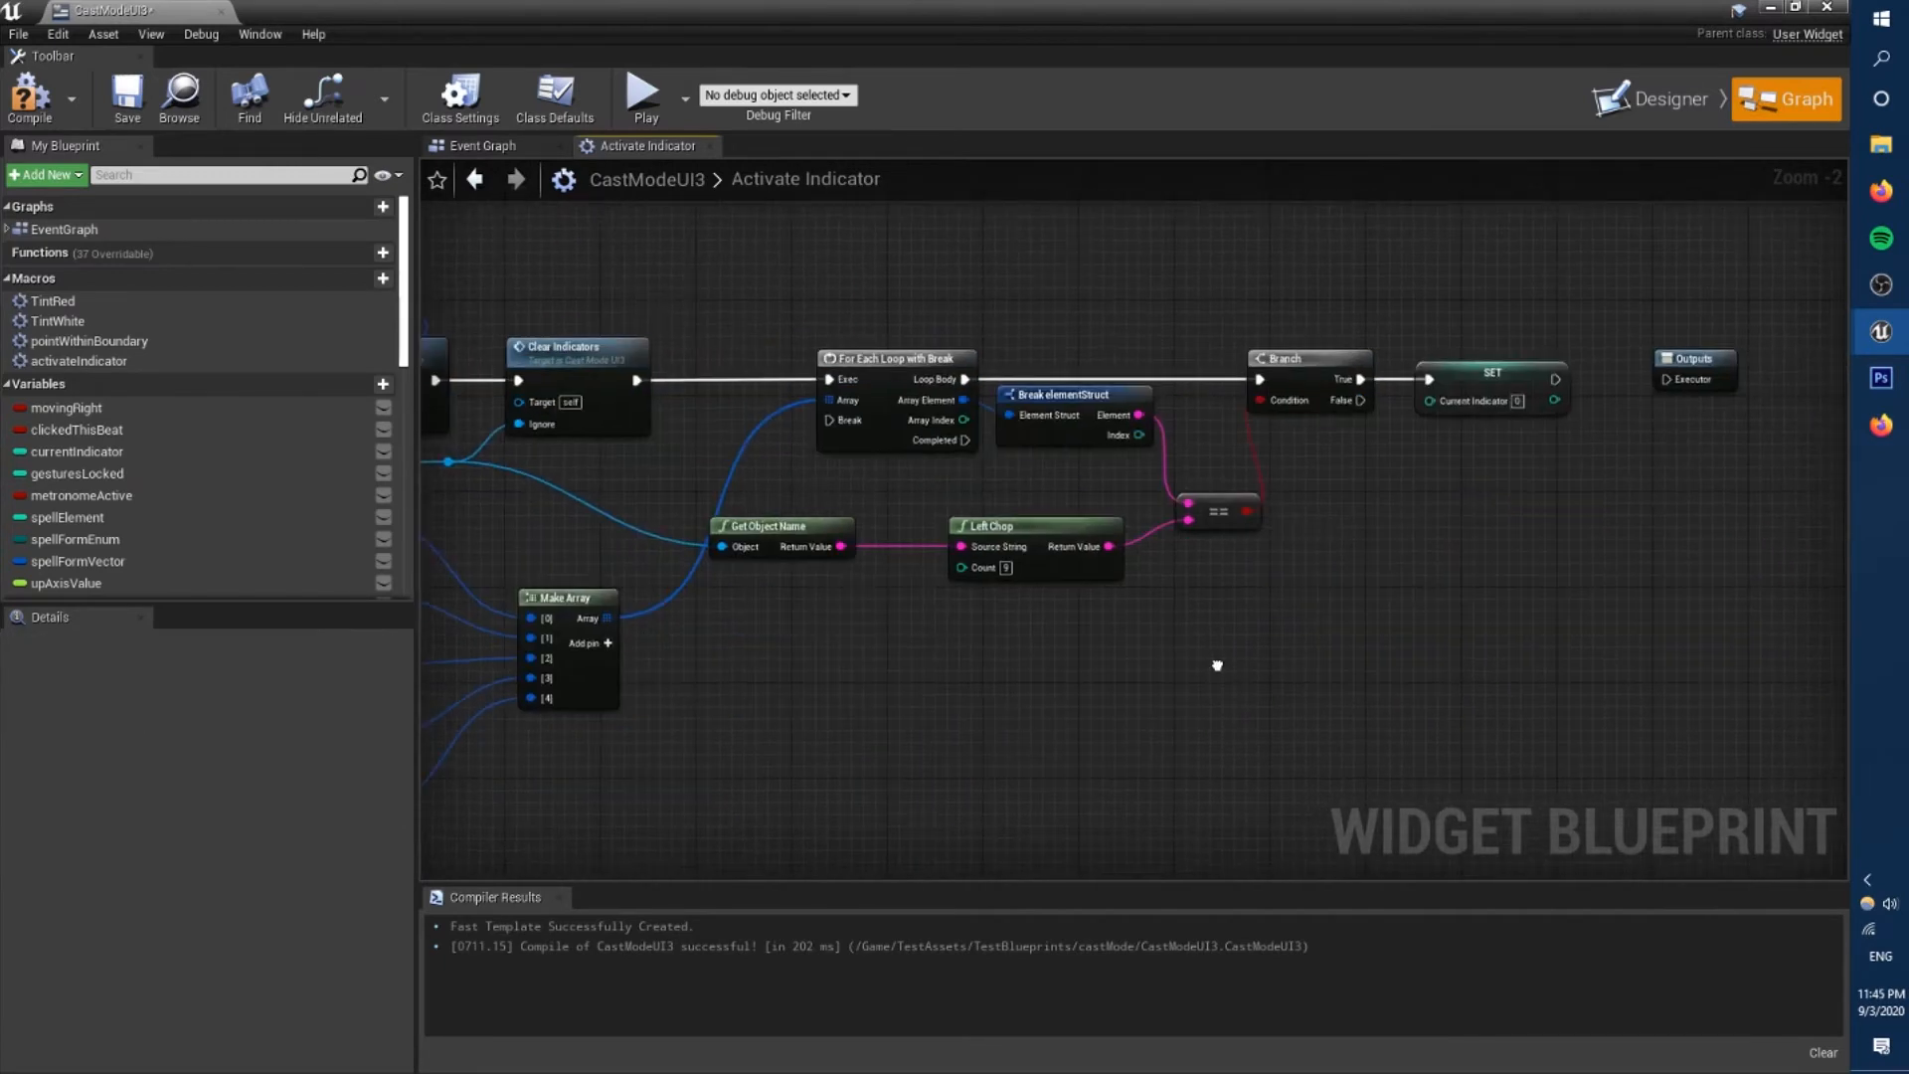
left_click_drag(1206, 507, 1241, 477)
left_click_drag(1154, 544, 1130, 583)
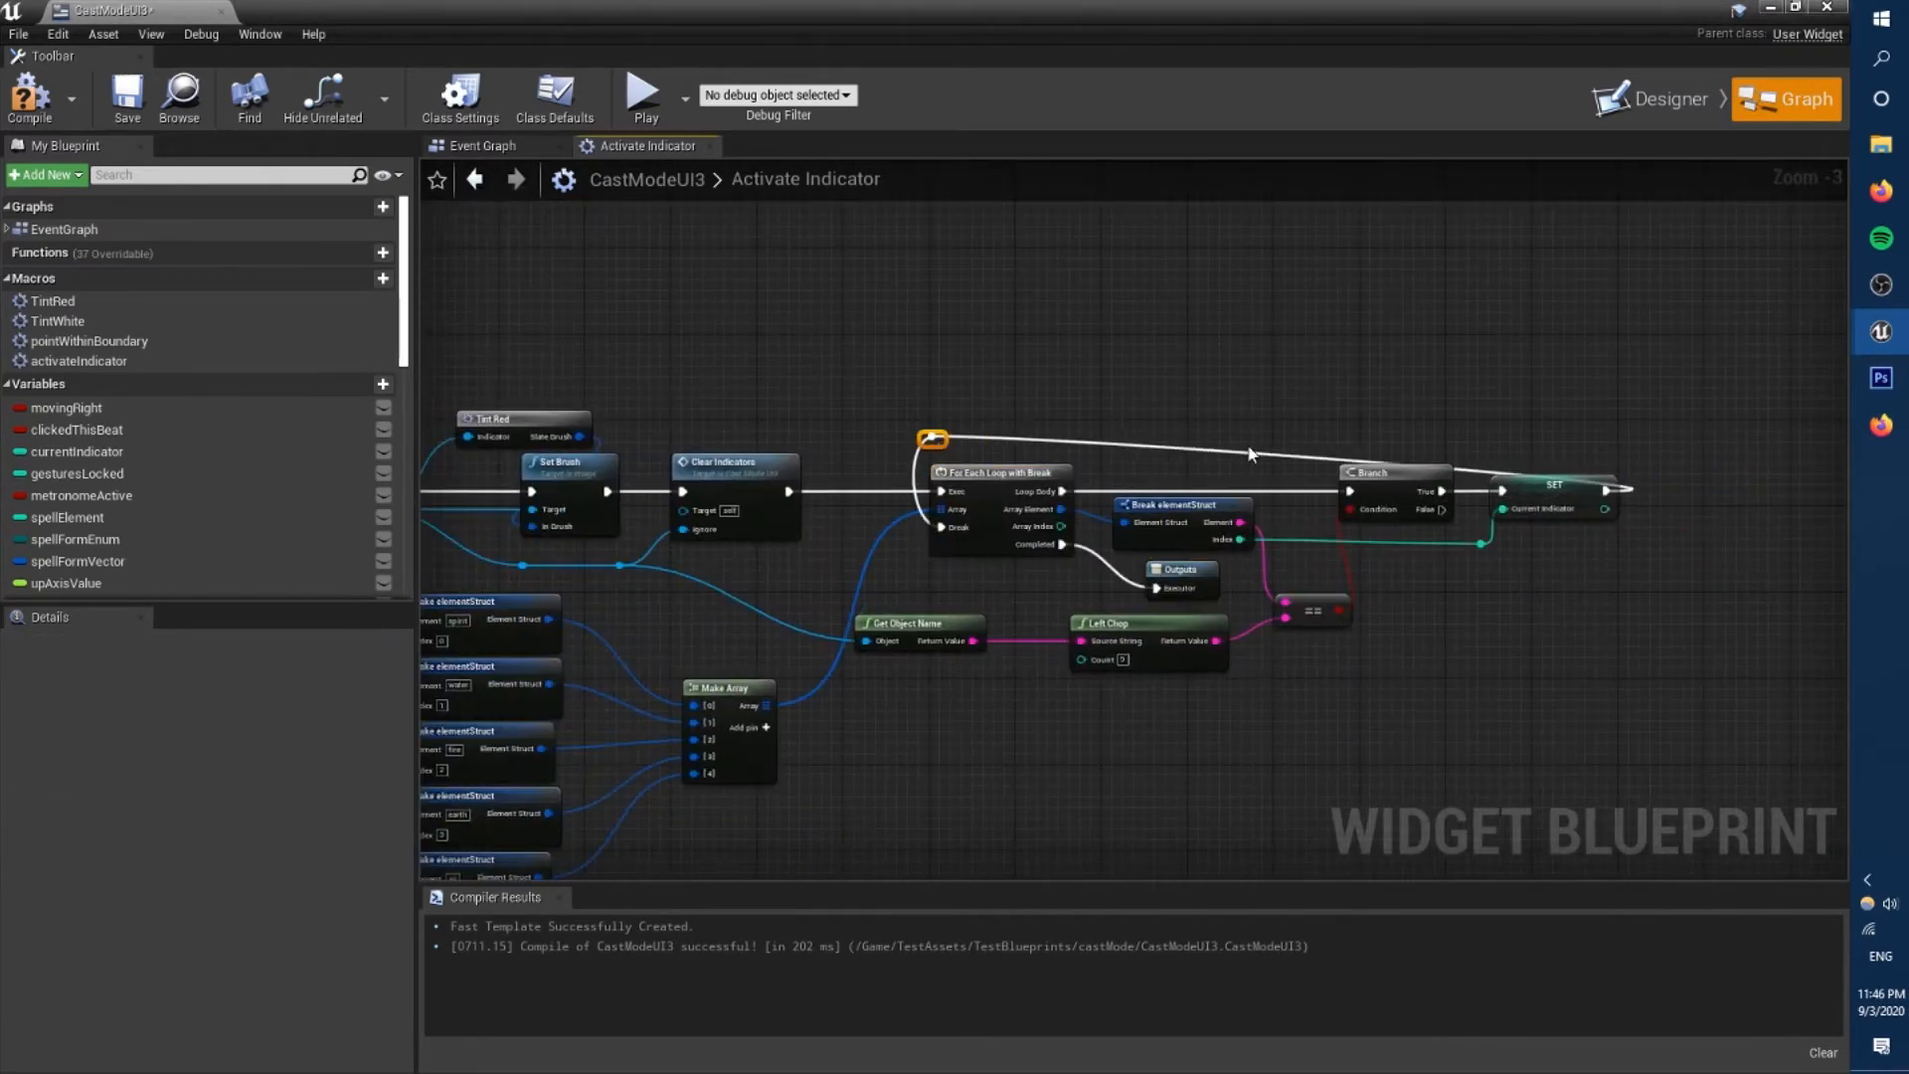
left_click(1508, 477)
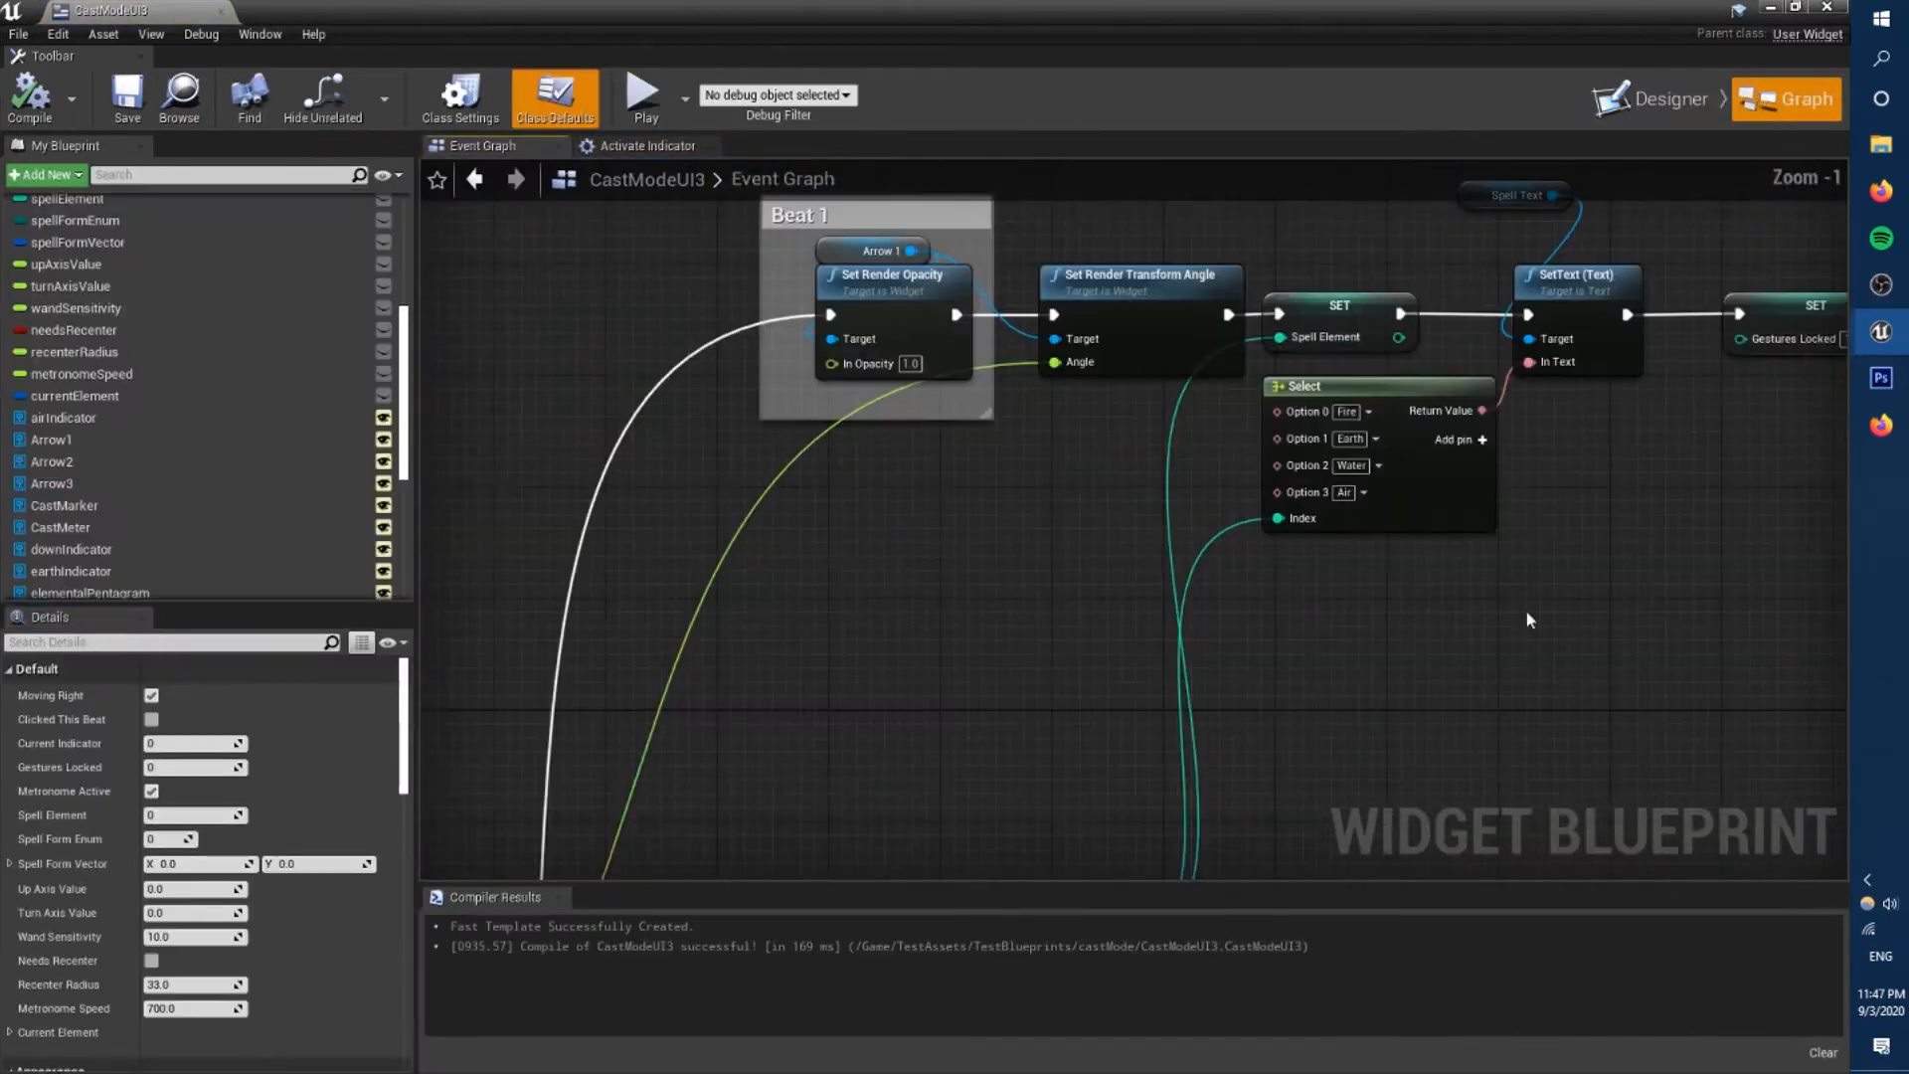
Add a Specified Color input to the Tint White macro and wire it into Make SlateColor.
scroll(1529, 620, "up", 1)
right_click_drag(1449, 633, 1265, 506)
scroll(1189, 690, "down", 3)
left_click(1159, 263)
right_click_drag(672, 710, 682, 677)
right_click_drag(1190, 738, 842, 802)
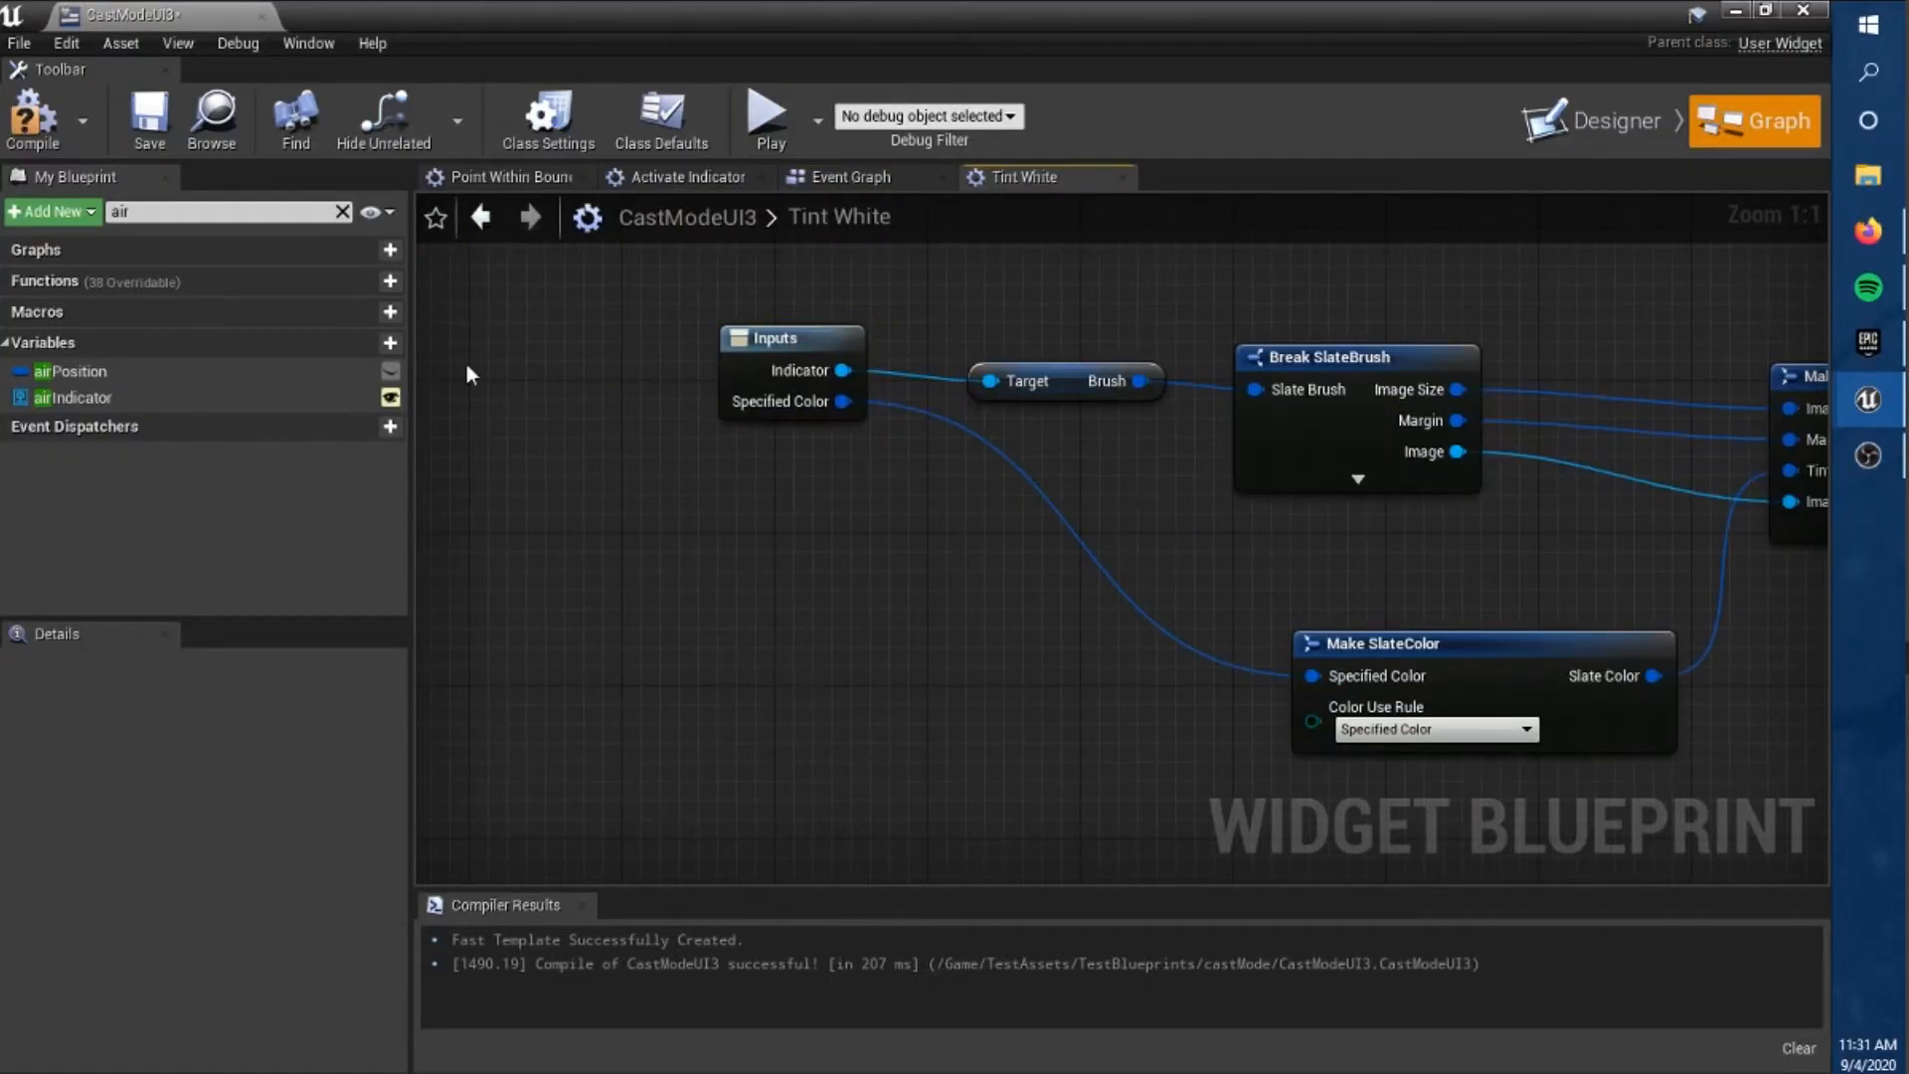
Return to the Event Graph and inspect the chain of element boundary checks and their Activate Indicator nodes.
left_click(874, 189)
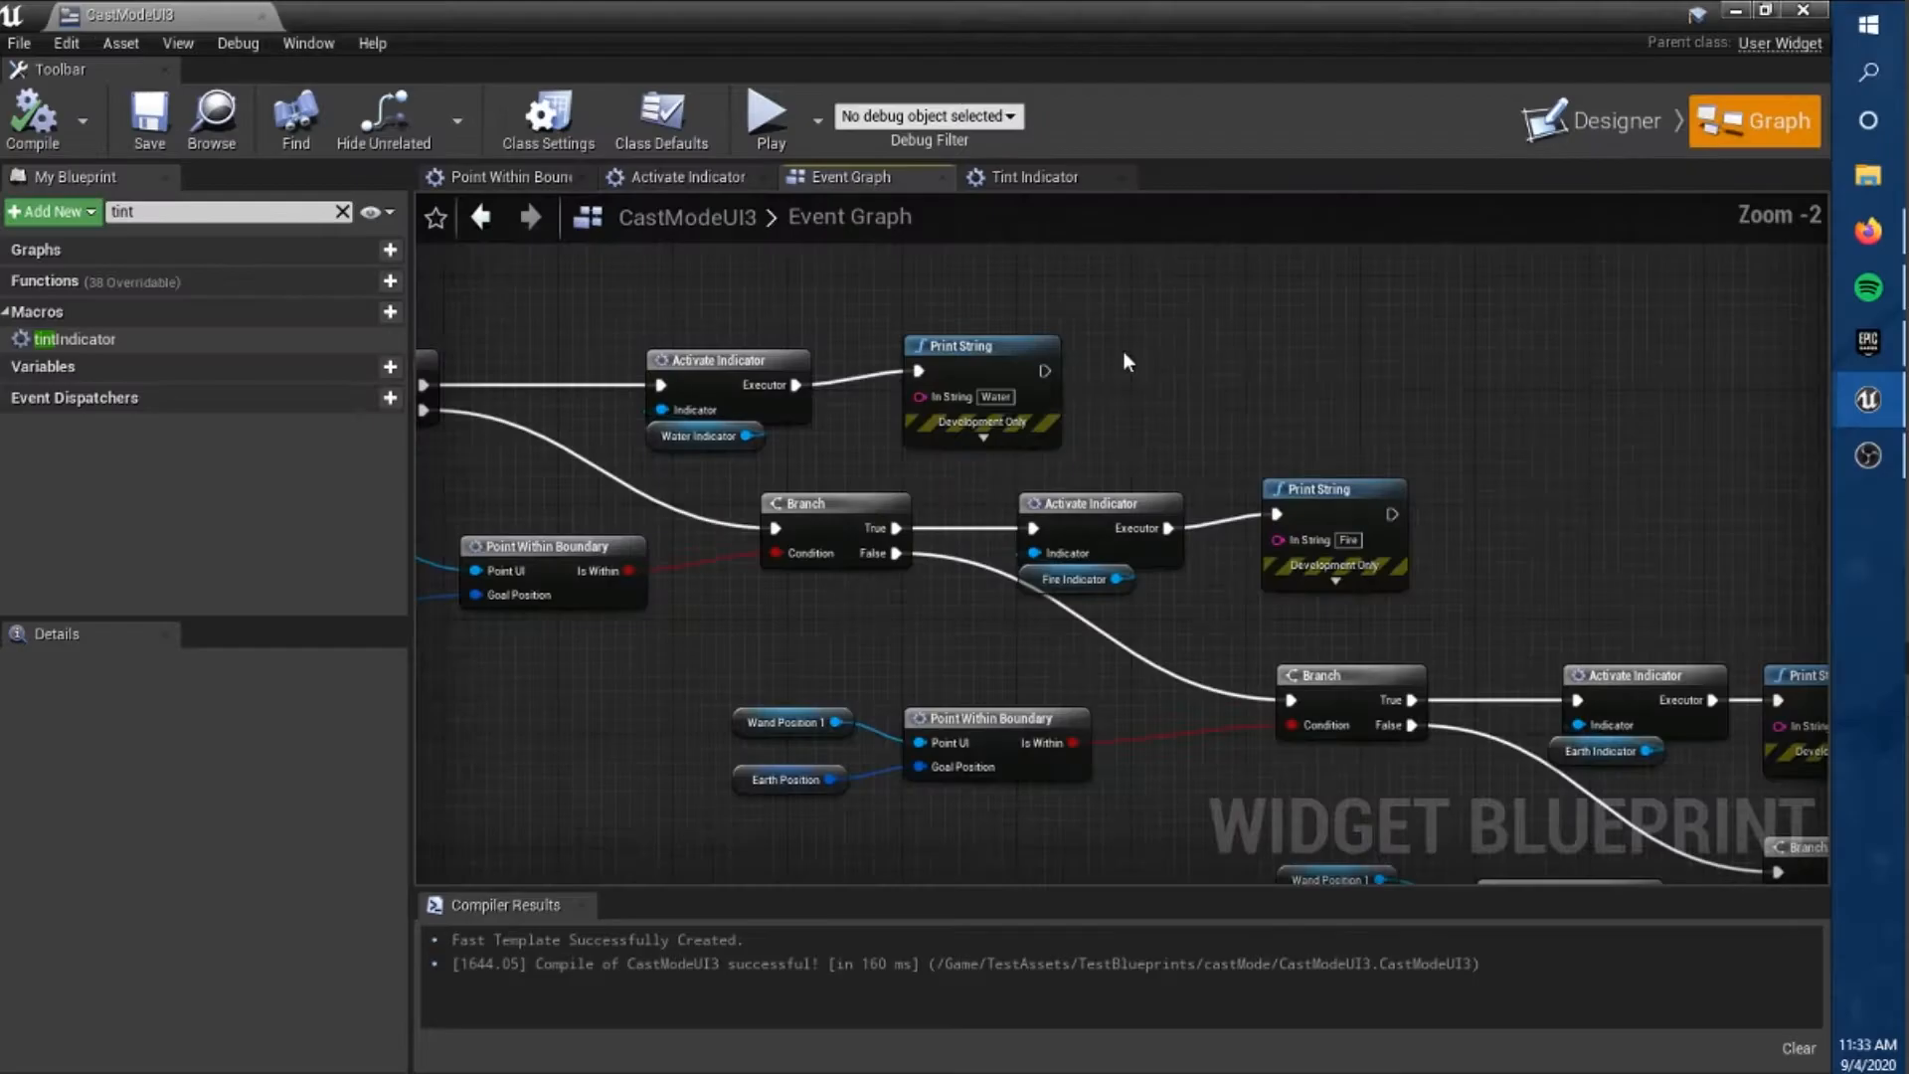
scroll(1127, 362, "down", 5)
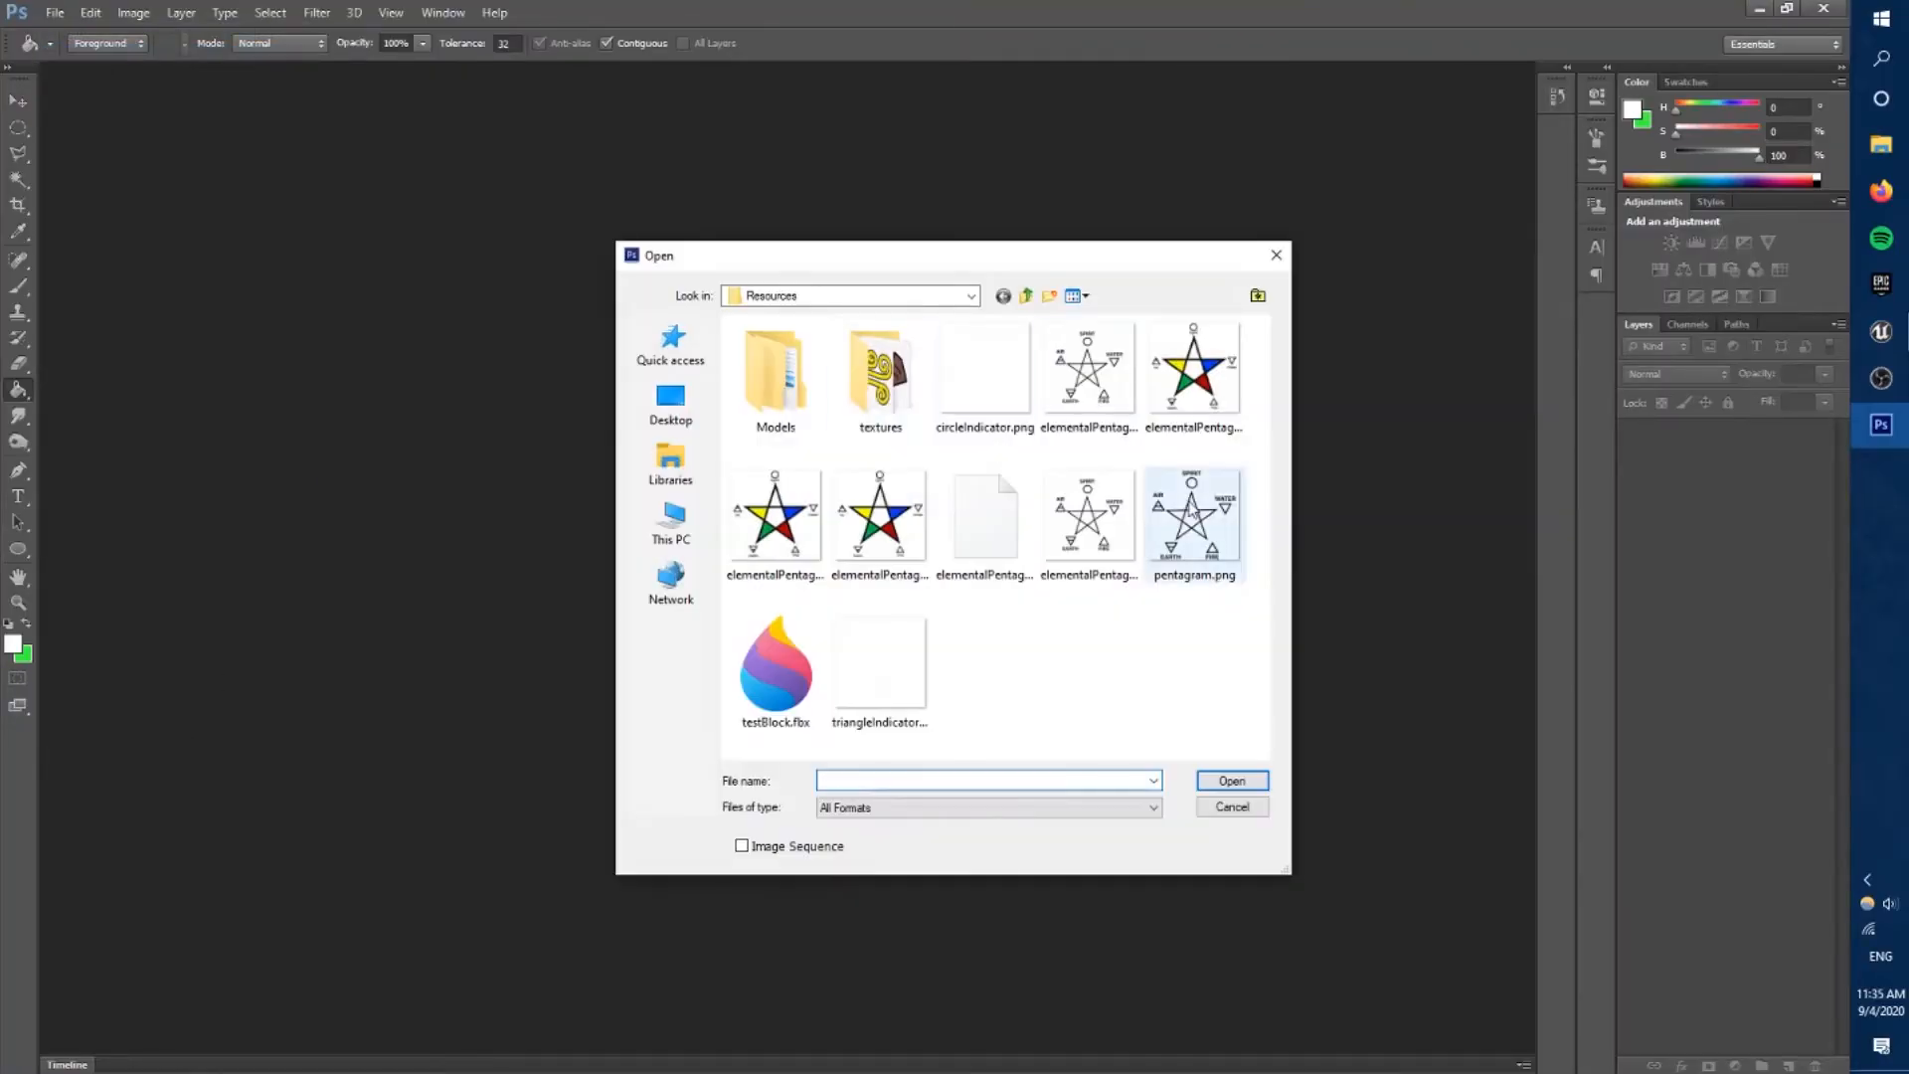
double_click(1191, 510)
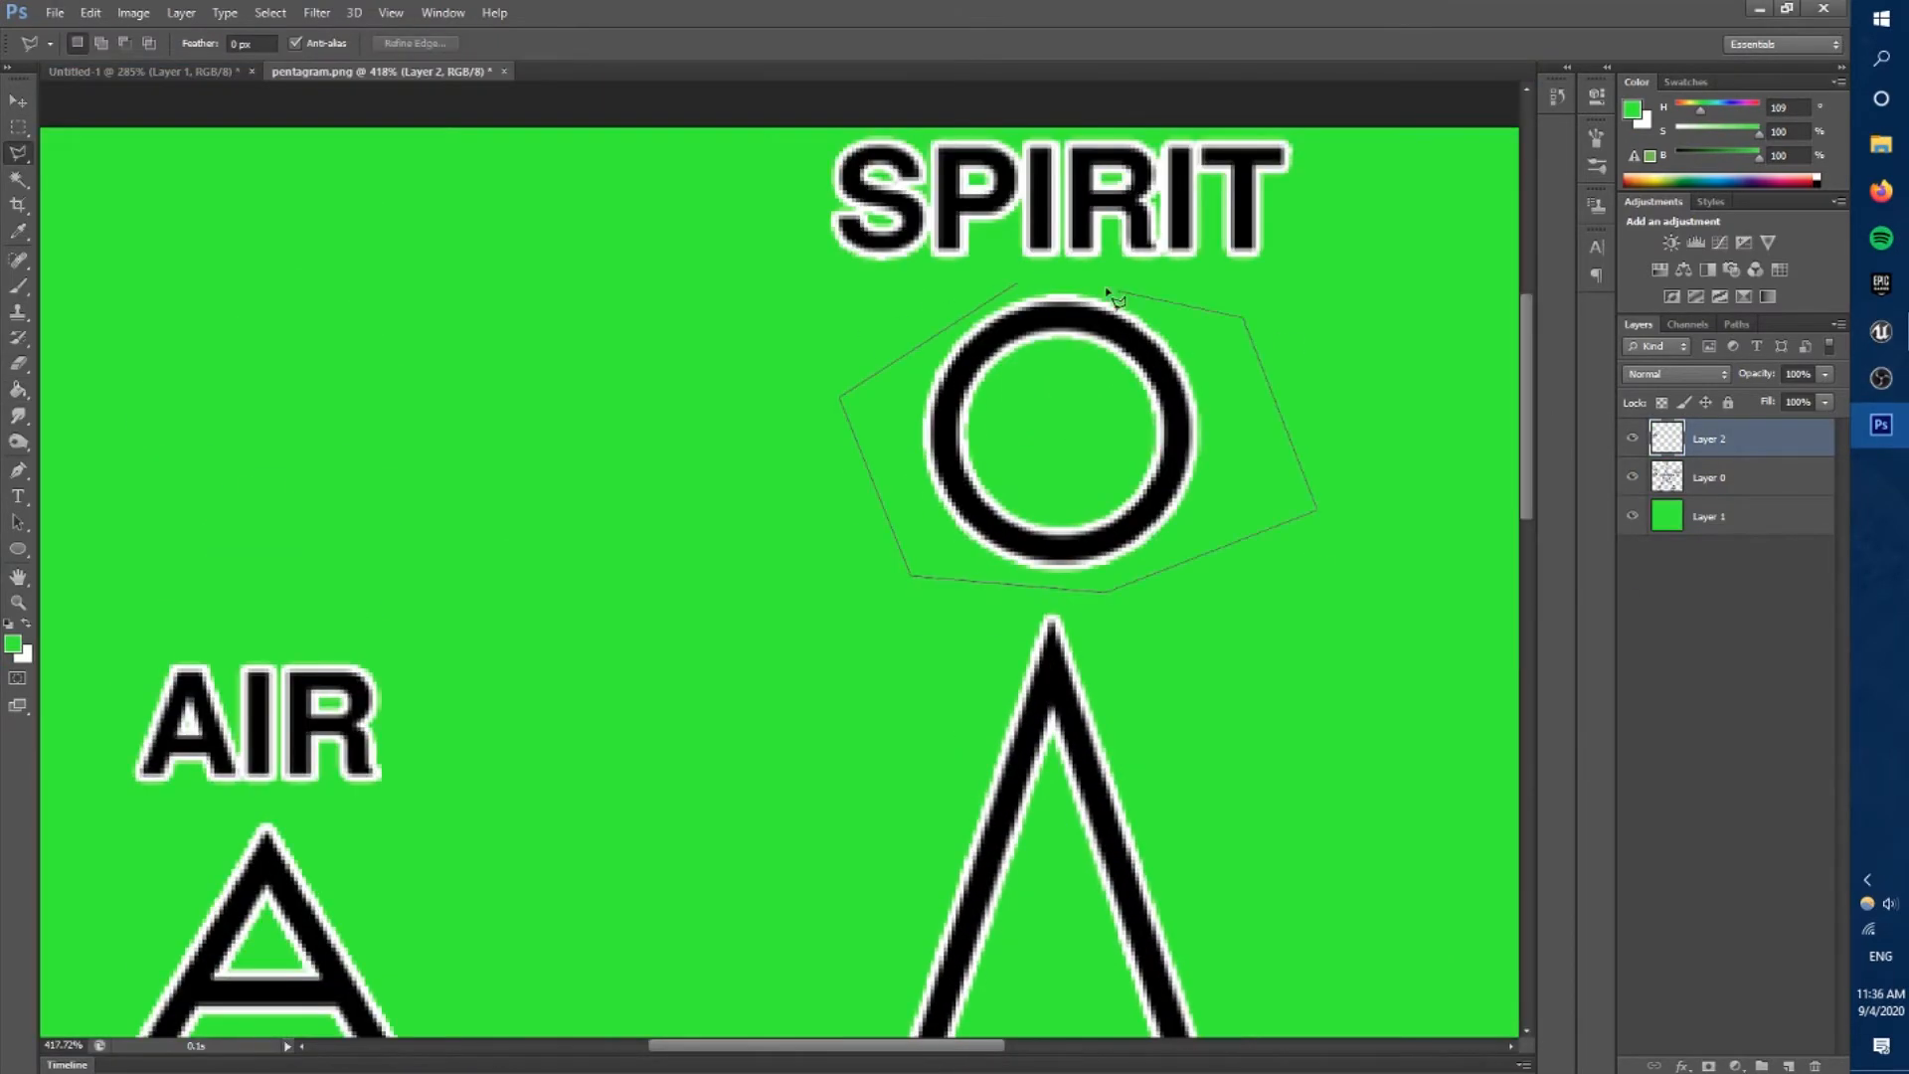
In Photoshop, cut the water, fire and earth triangles of pentagram.png onto their own layers using lasso selections.
right_click(1262, 440)
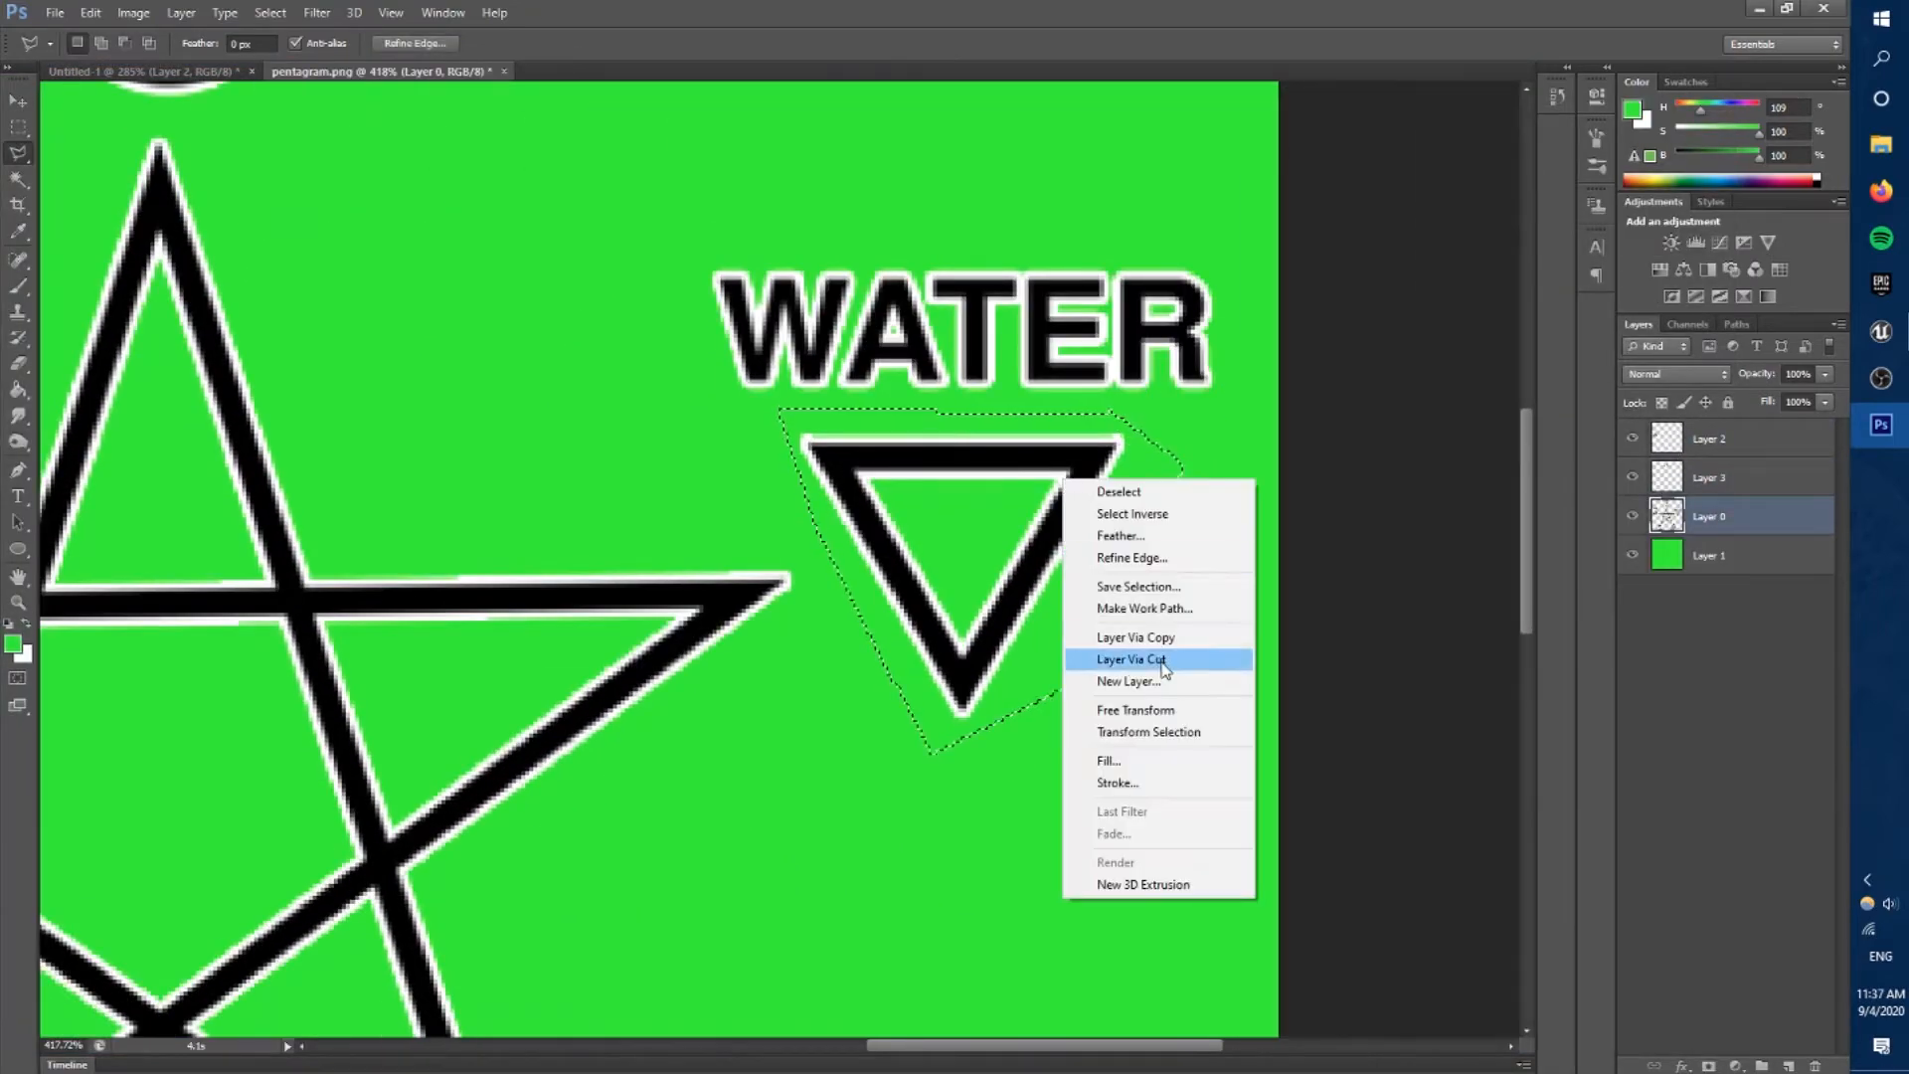
left_click(1133, 659)
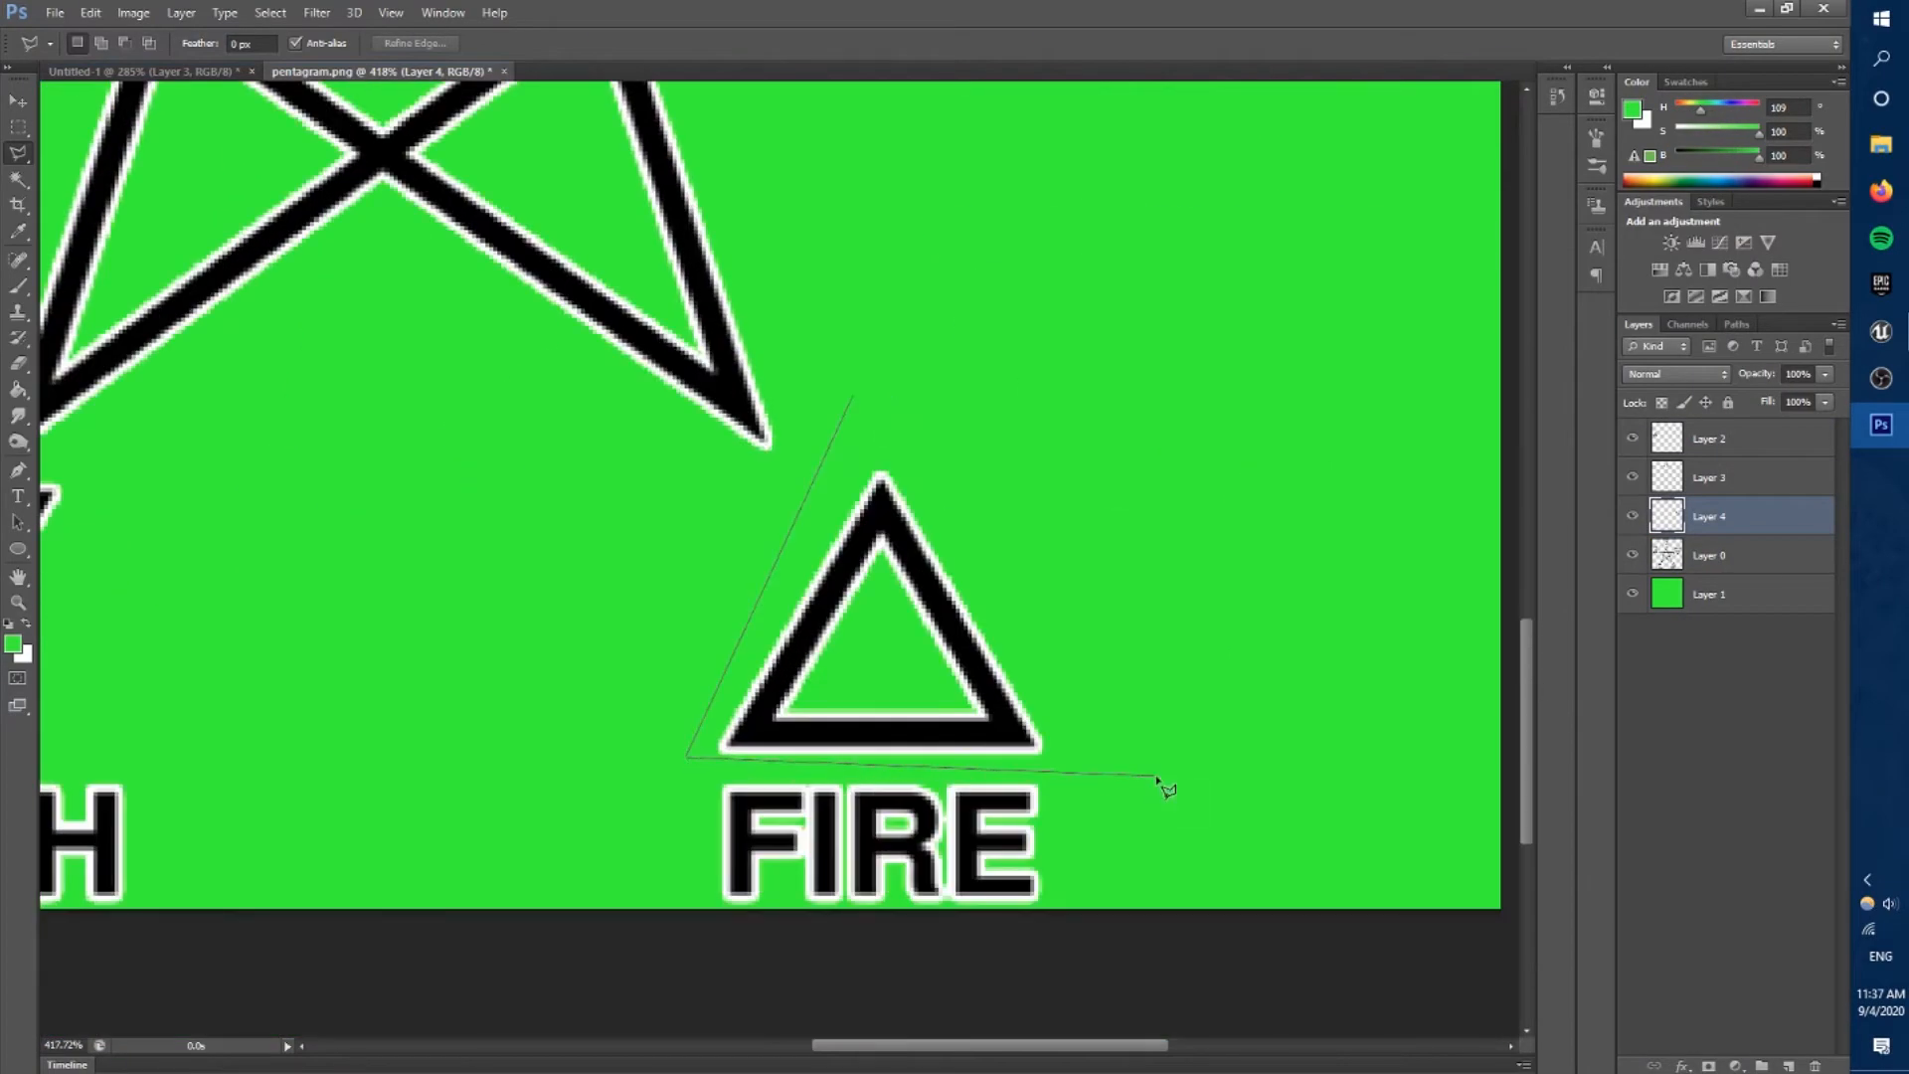
right_click(929, 622)
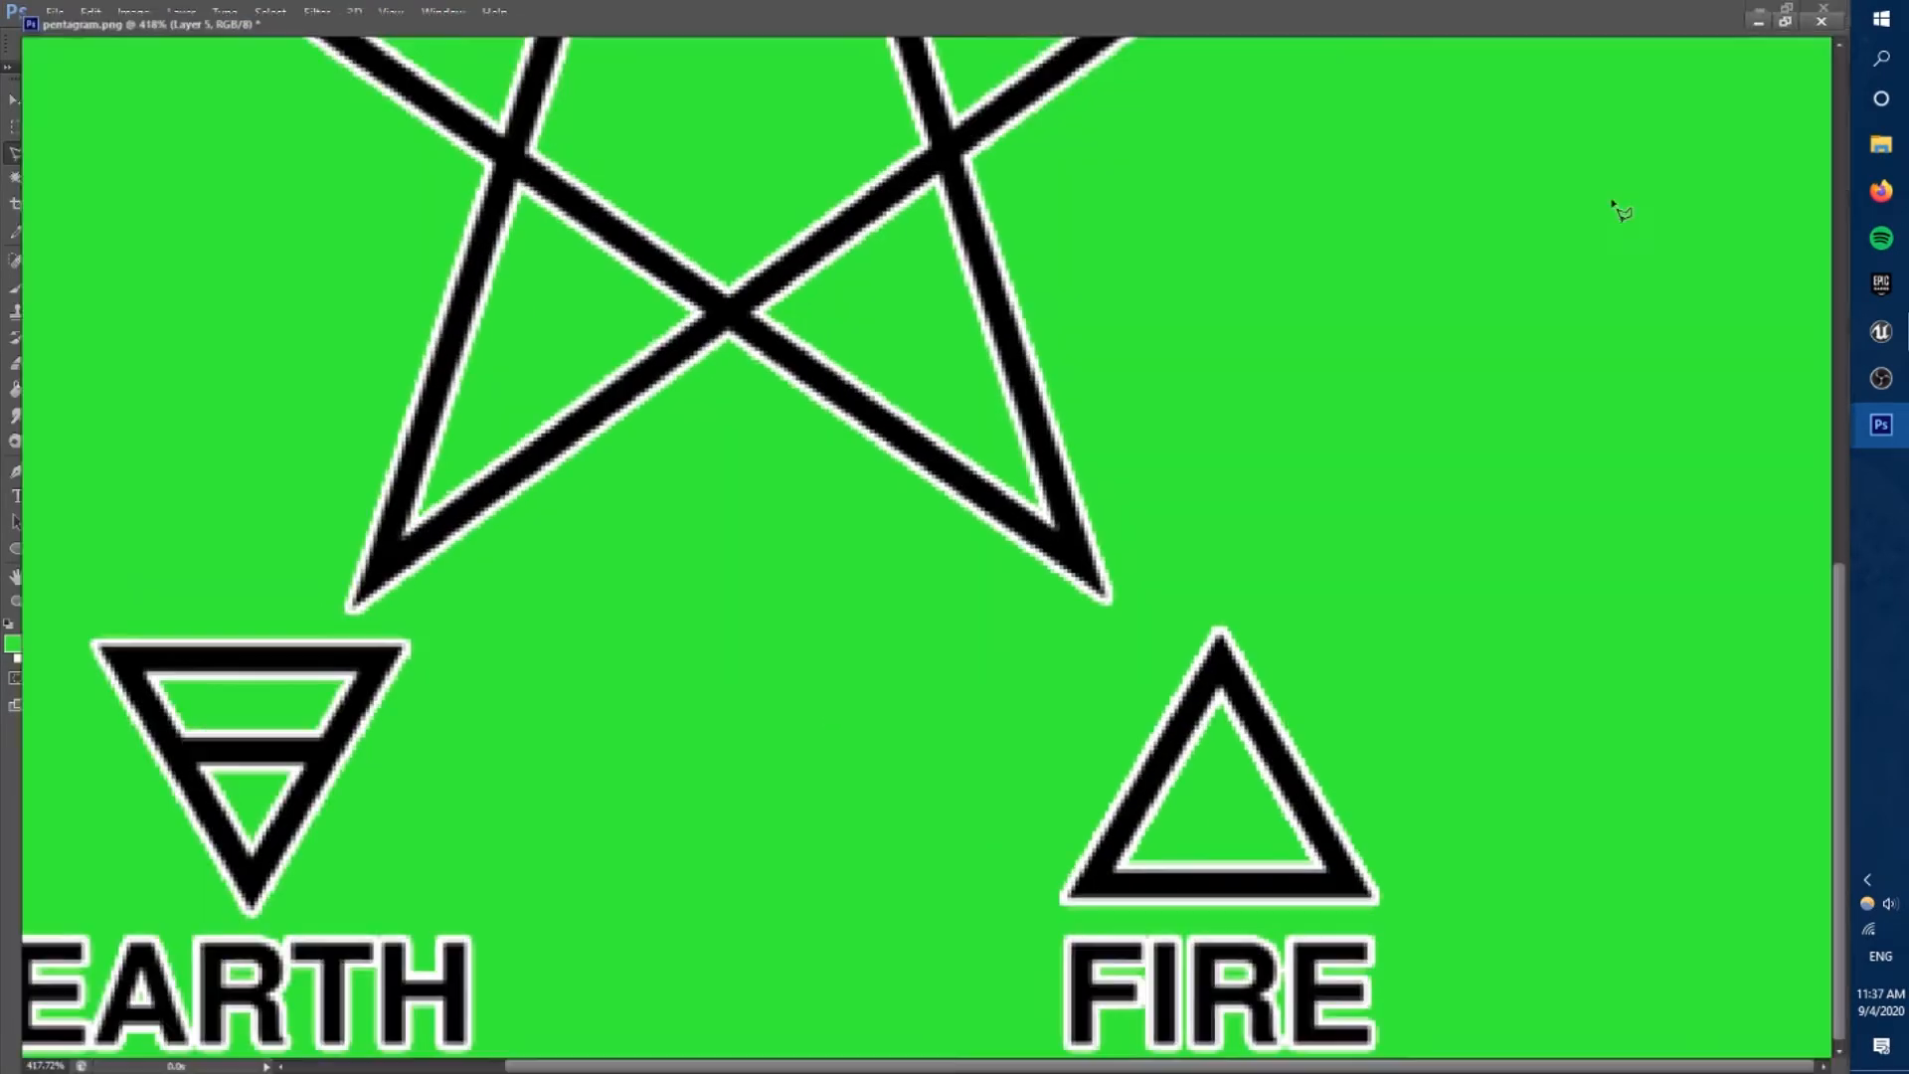
left_click(524, 611)
left_click(293, 614)
left_click(487, 920)
left_click(609, 876)
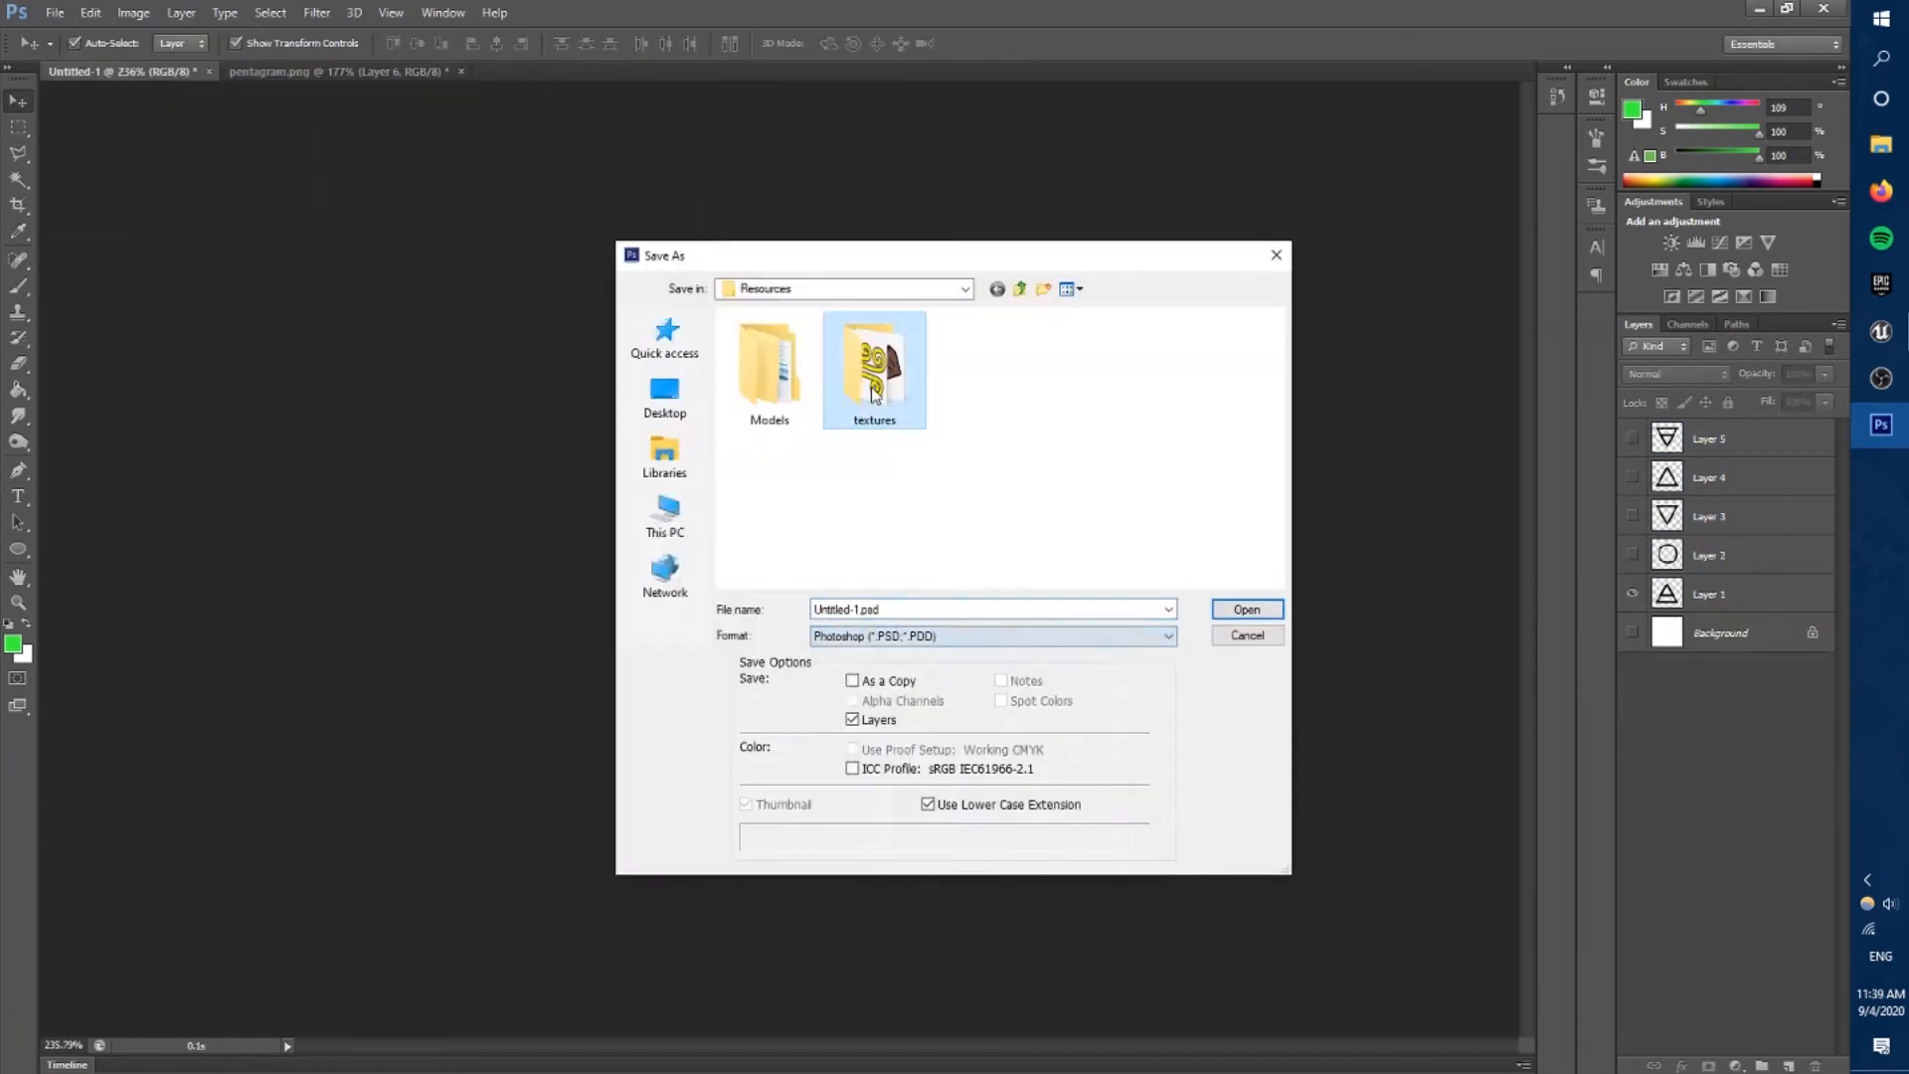
Save each element symbol layer separately as a PNG in the textures folder, using names such as classicalAirIcon.png and classicalSpiritIcon.png.
type("al")
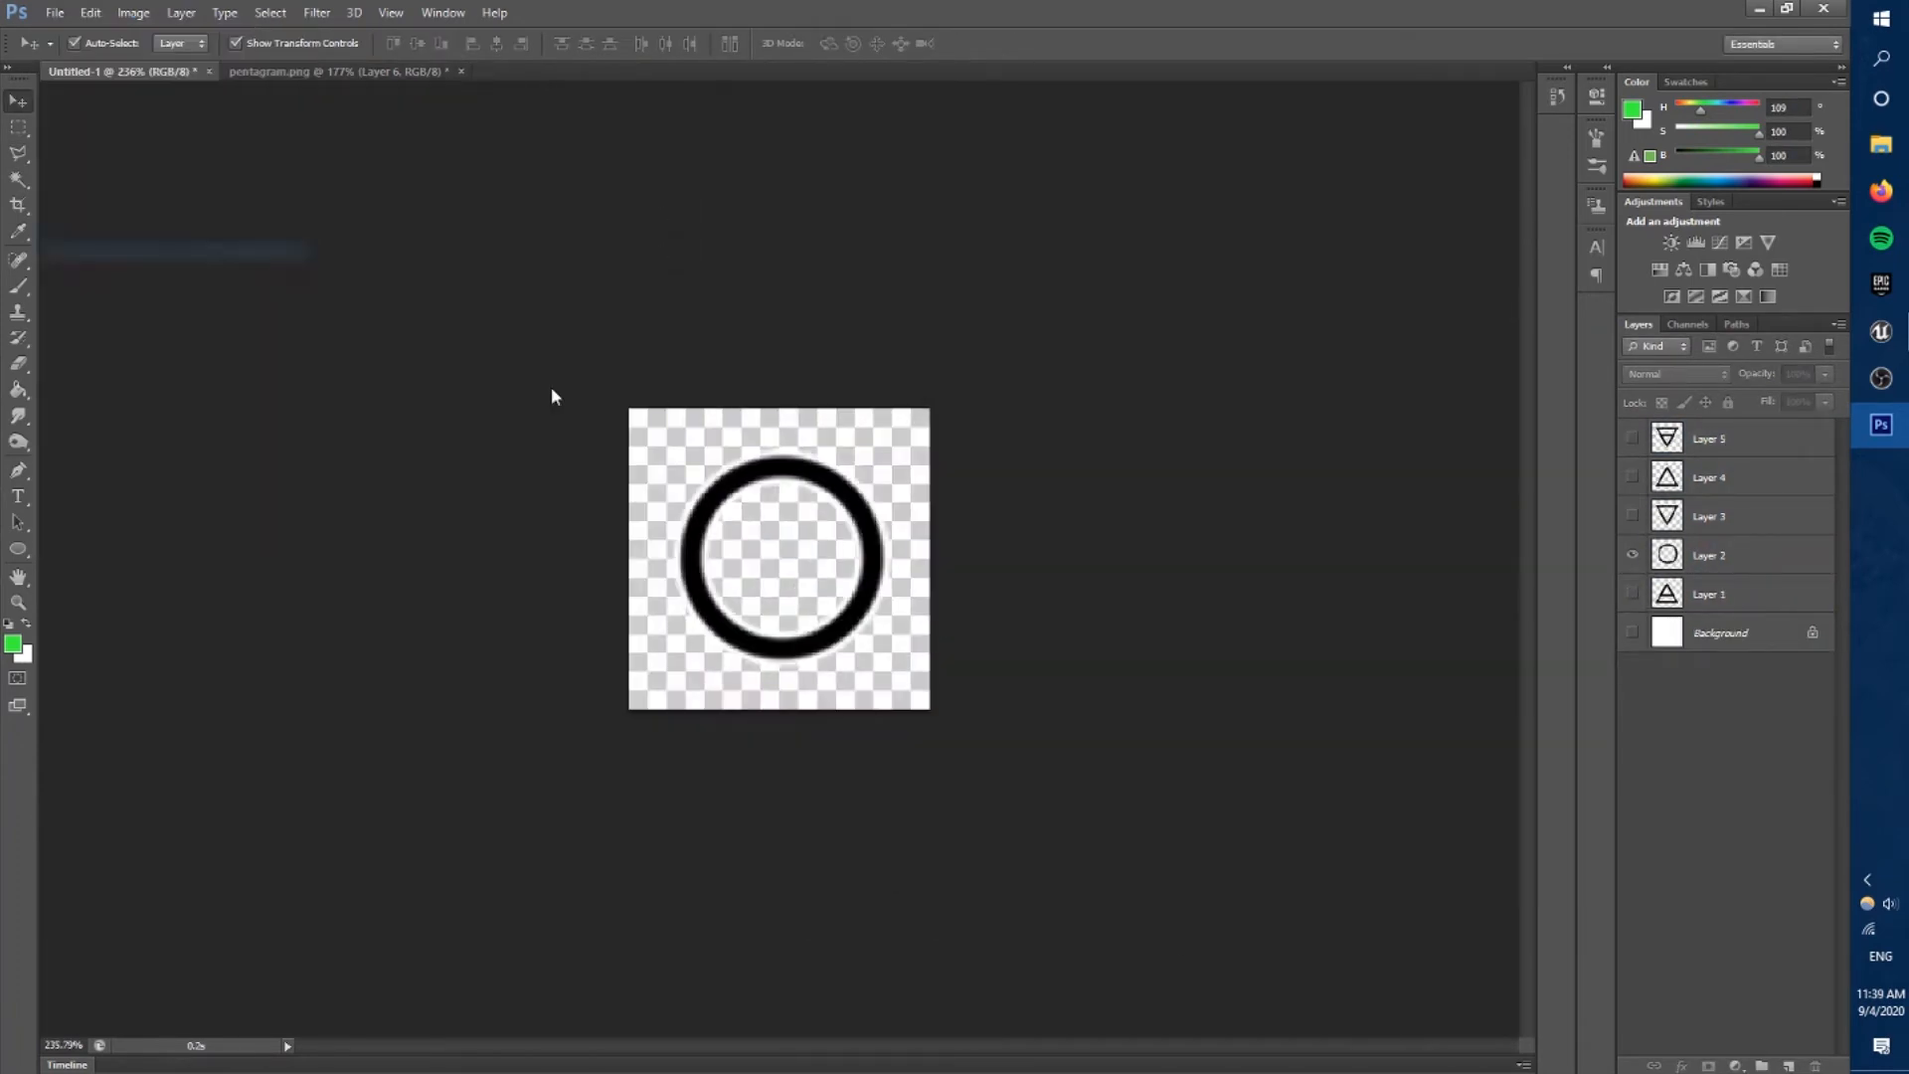
key("ctrl+shift+s")
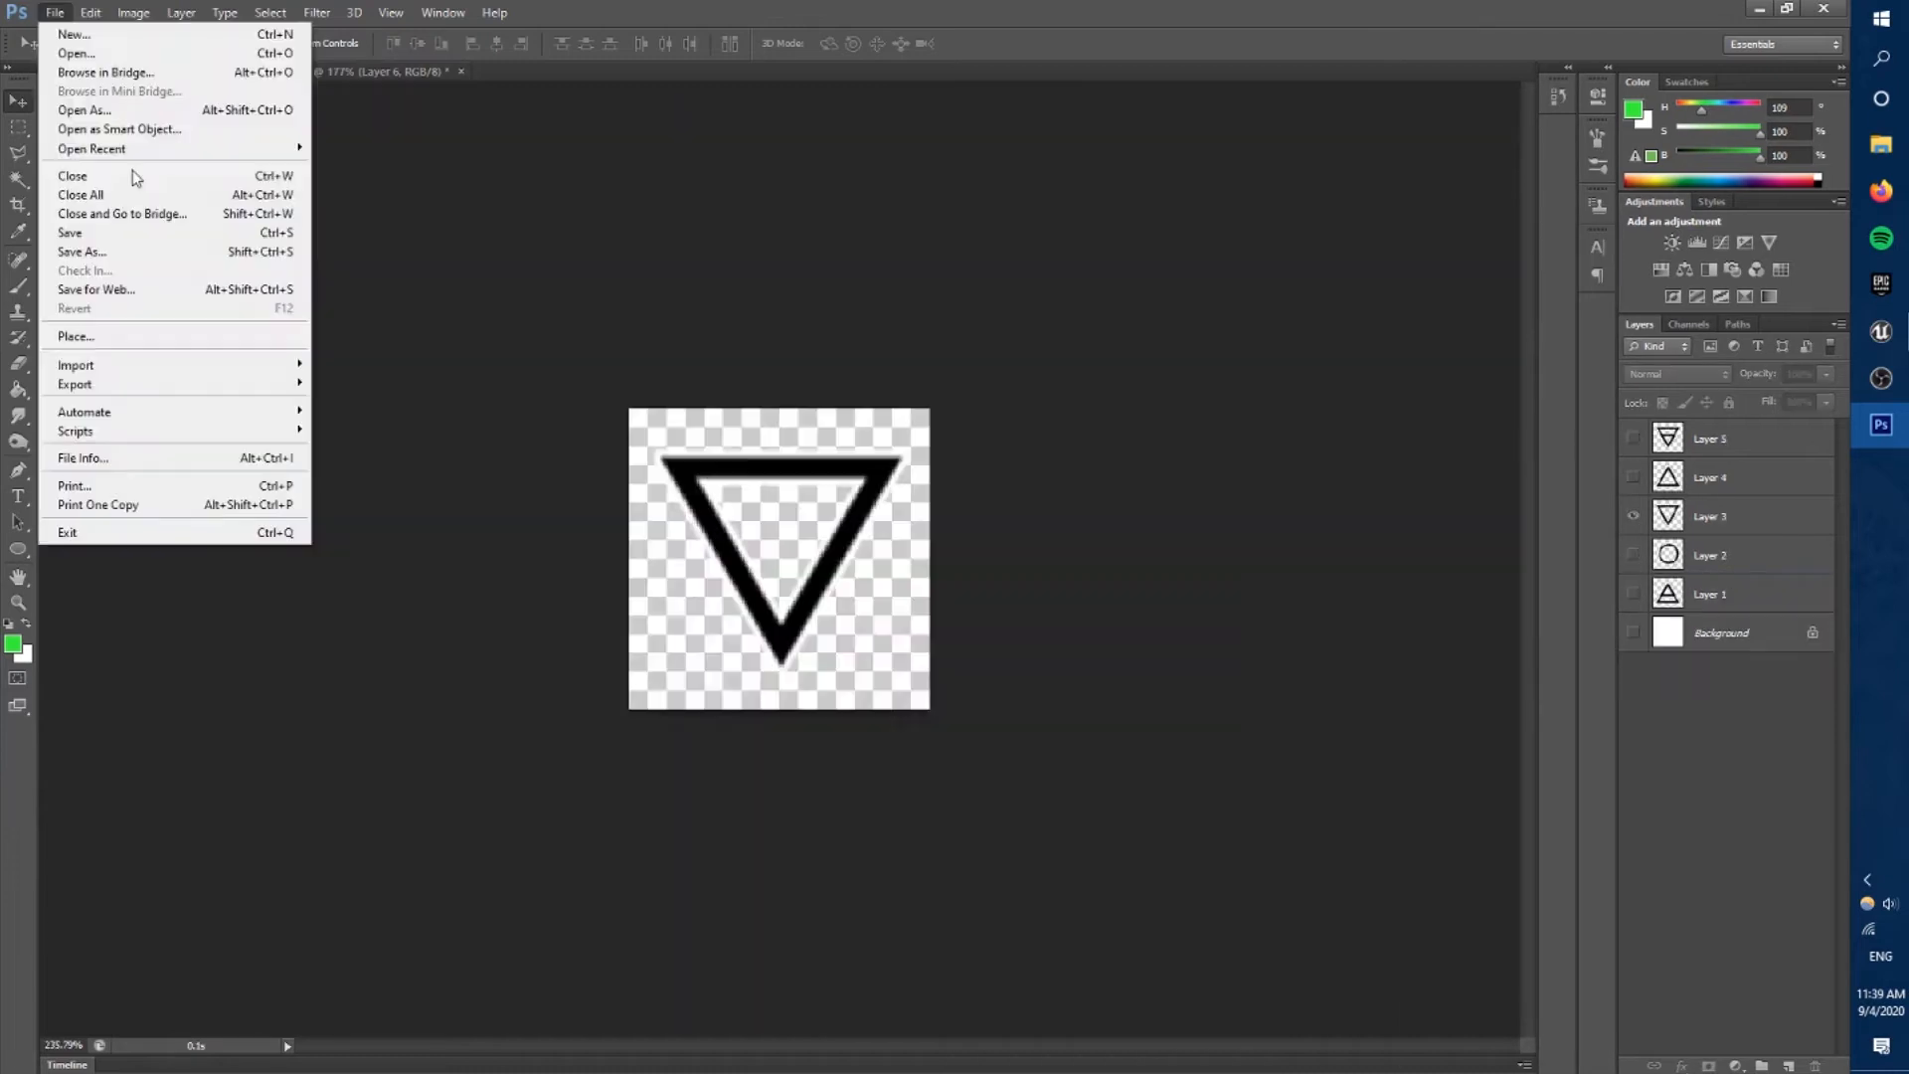
left_click(79, 260)
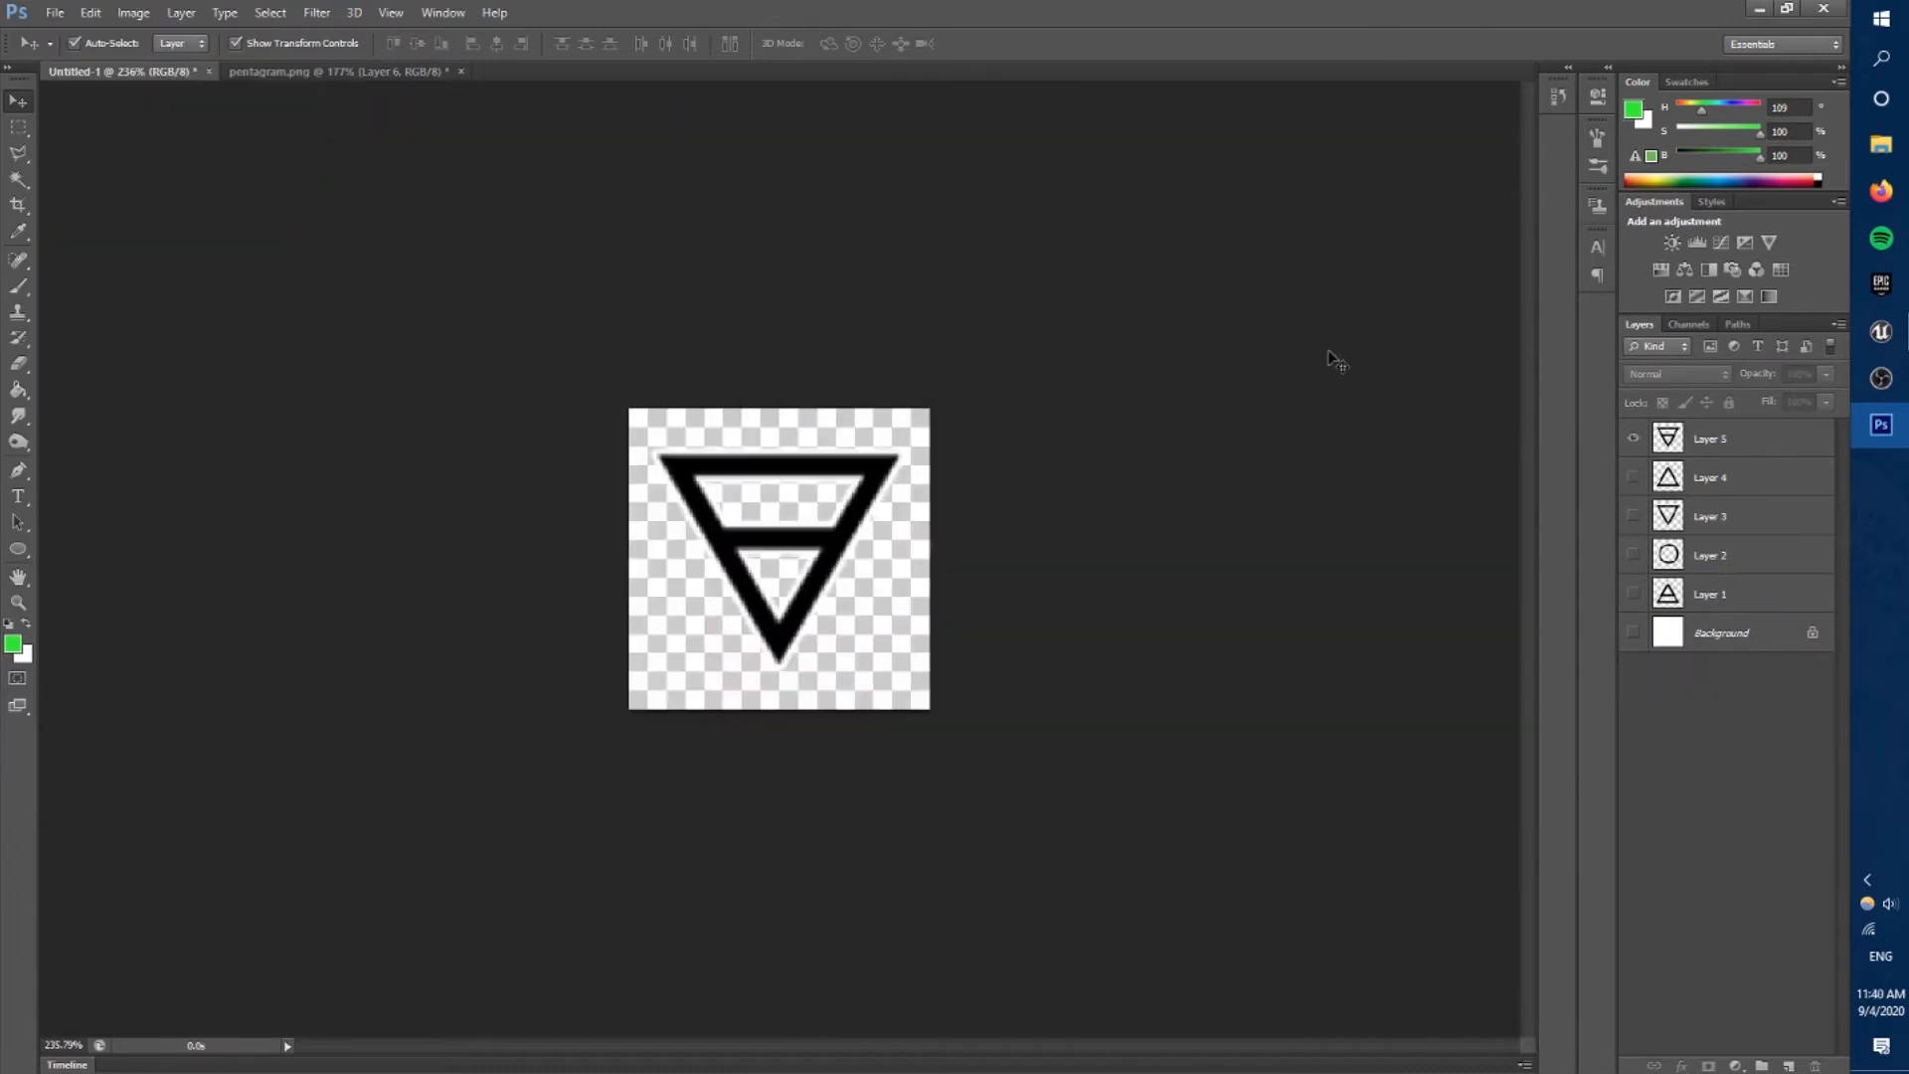
key("ctrl+shift+s")
type("d")
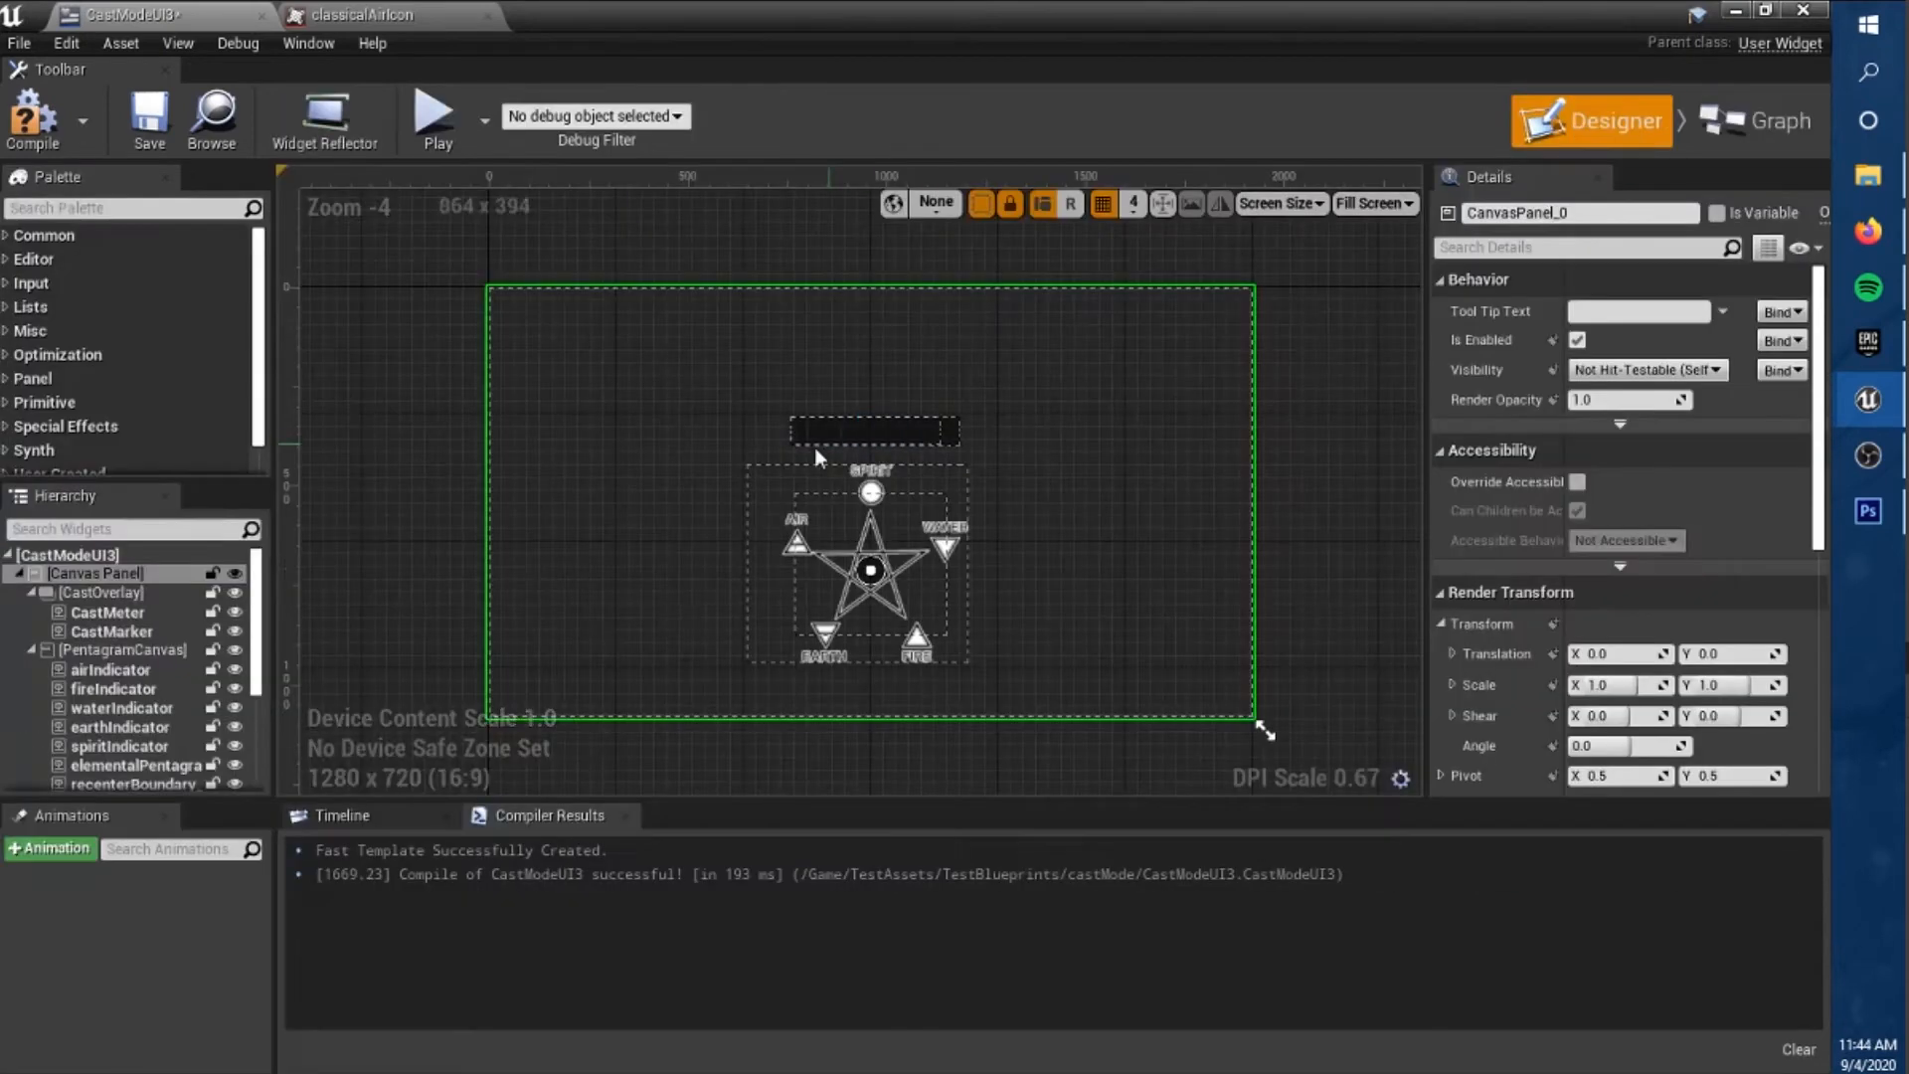
In the CastModeUI3 designer, set the three locked element images to classicalSpiritIcon with an image width of 70.
left_click(154, 719)
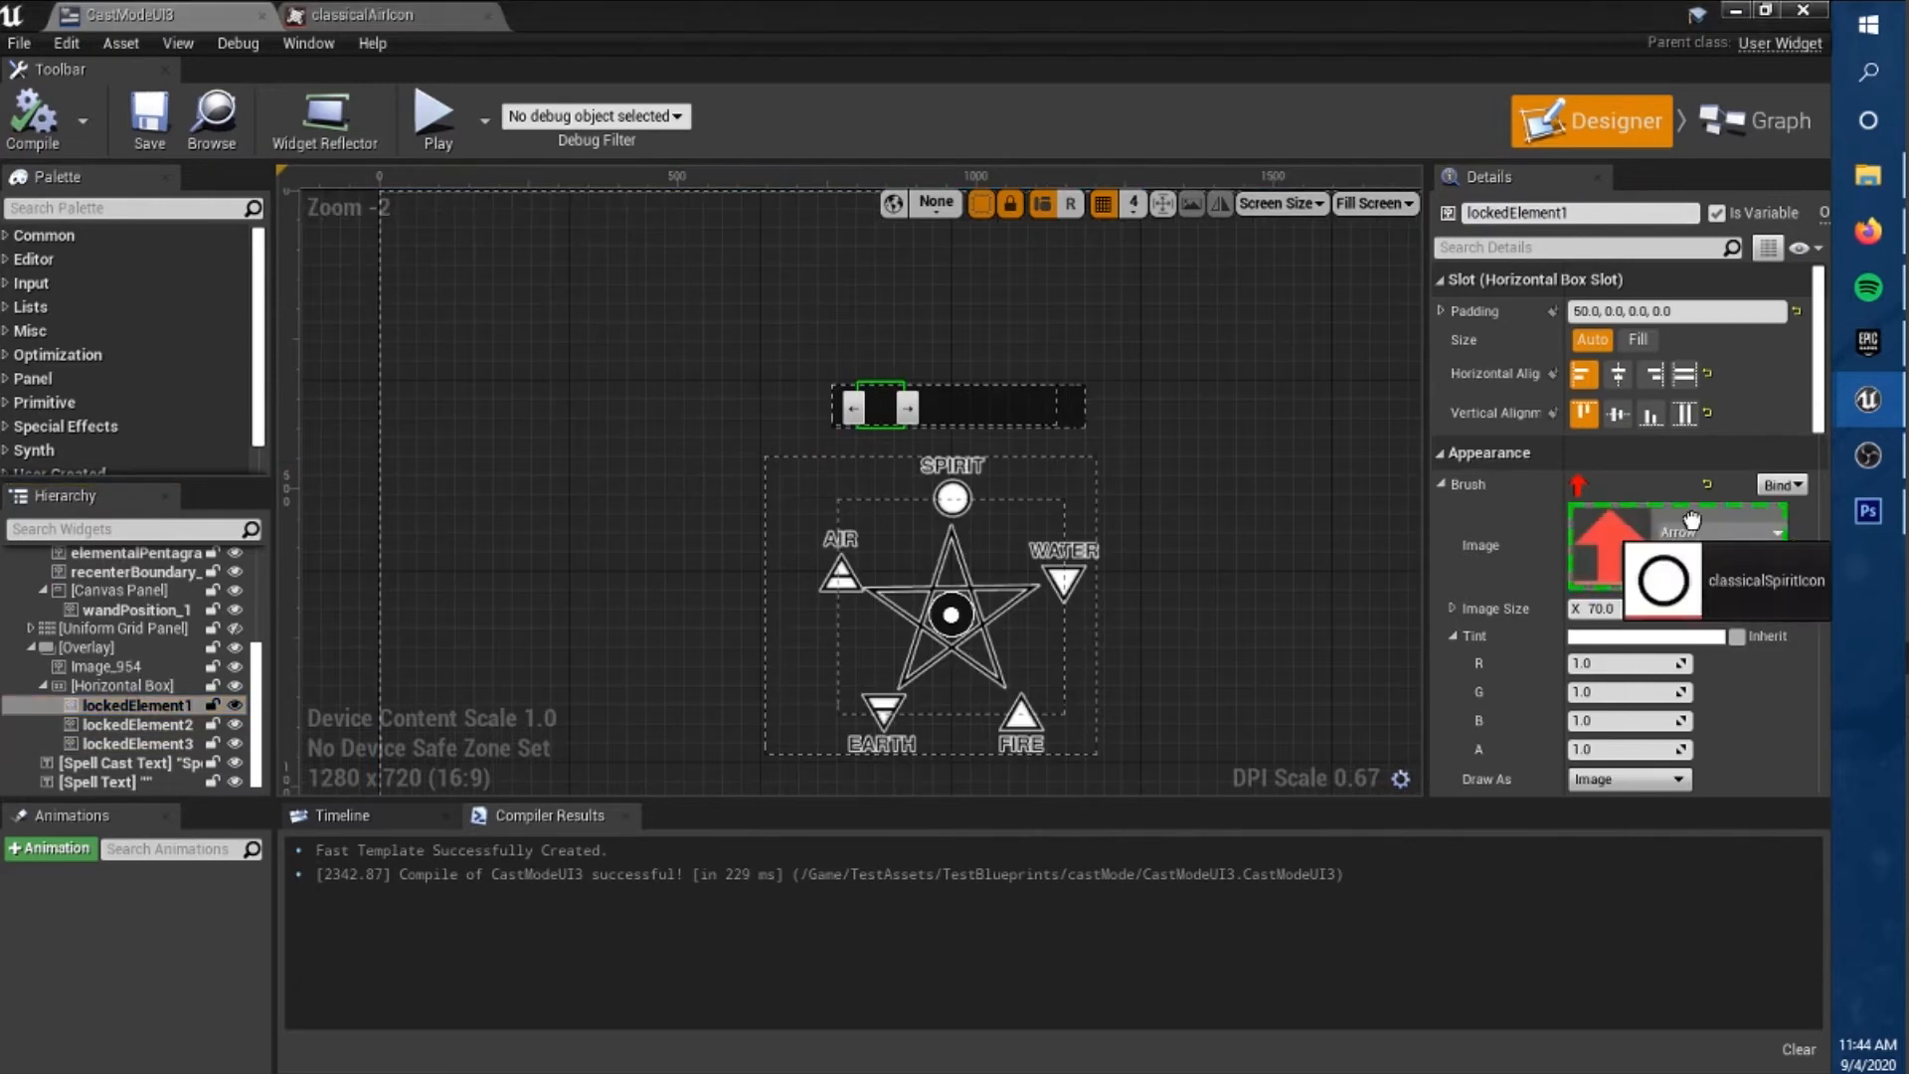
mouse_move(1661, 554)
left_mouse_down()
mouse_move(1670, 736)
mouse_move(1721, 505)
left_mouse_up()
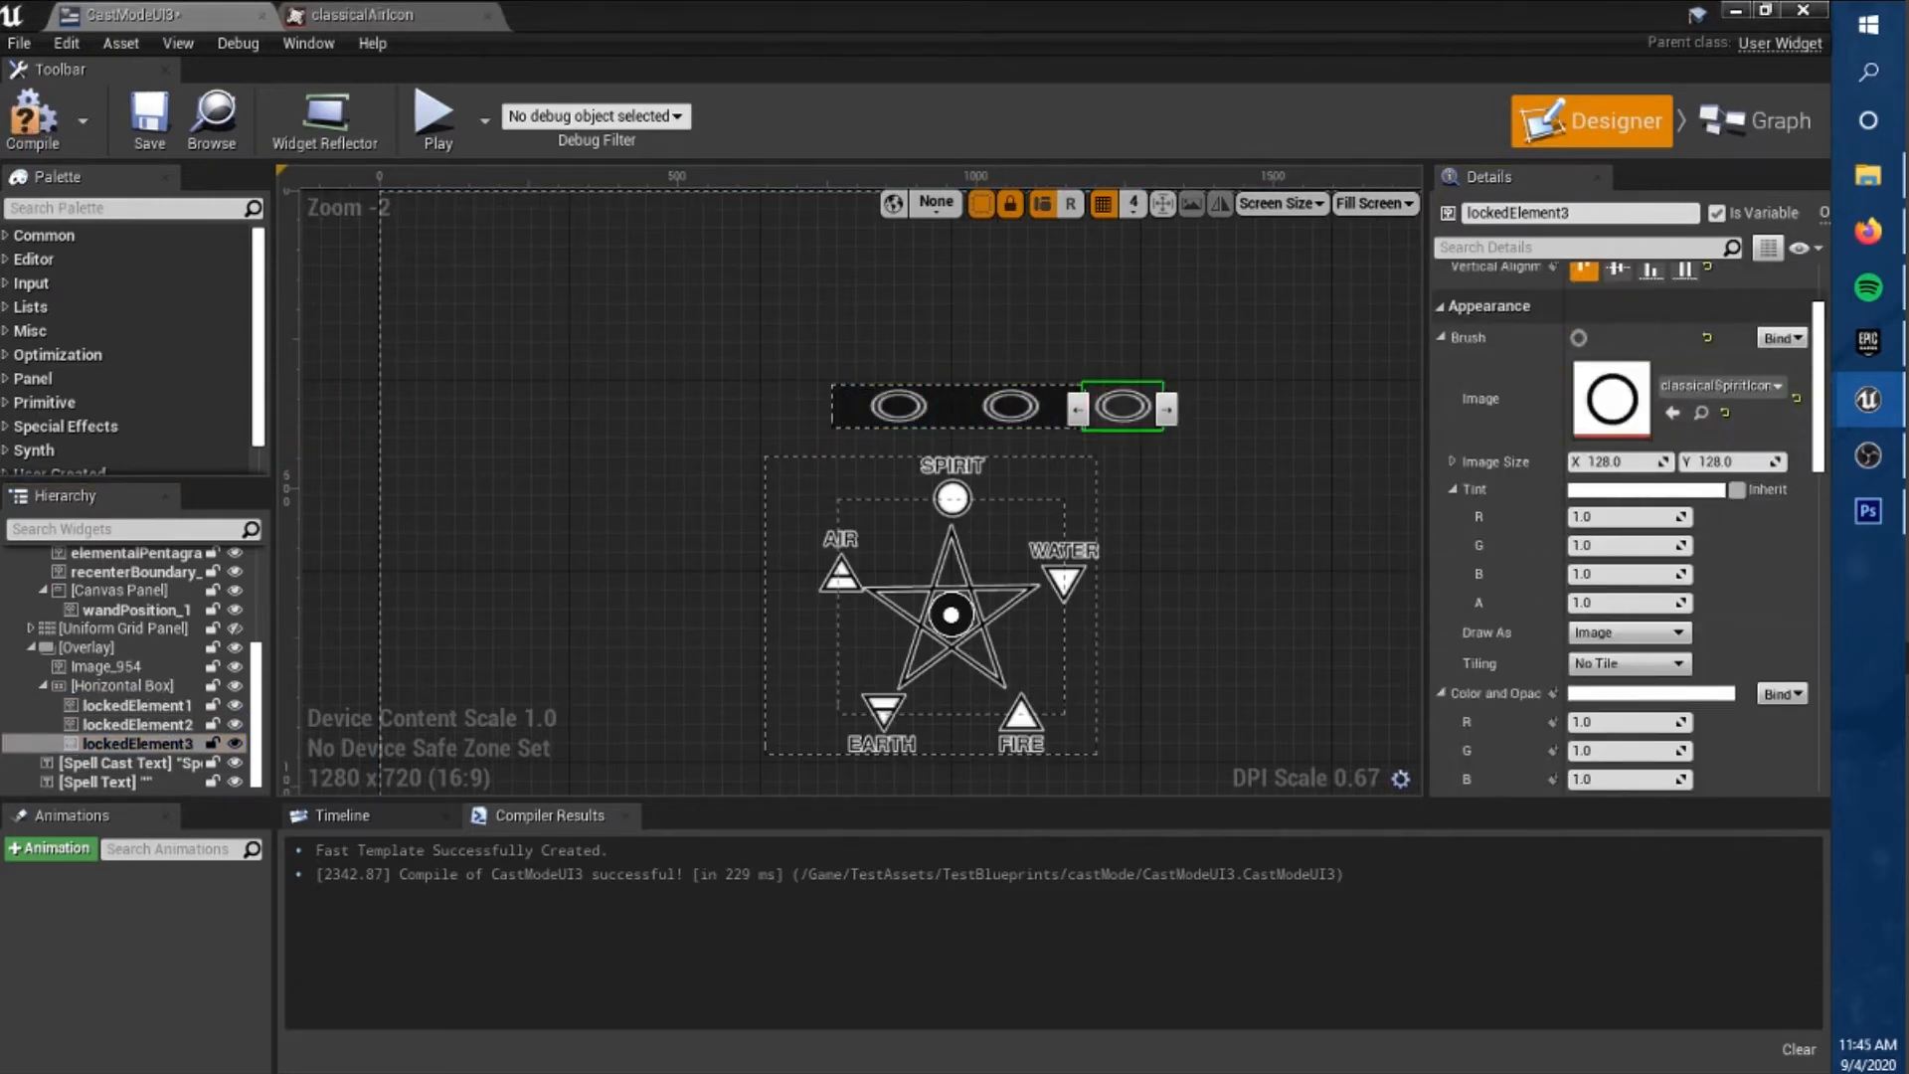
scroll(1184, 369, "up", 3)
scroll(1631, 497, "down", 2)
scroll(1631, 423, "up", 1)
left_click_drag(1631, 423, 1580, 423)
scroll(1093, 440, "up", 8)
left_click(1635, 424)
type("76")
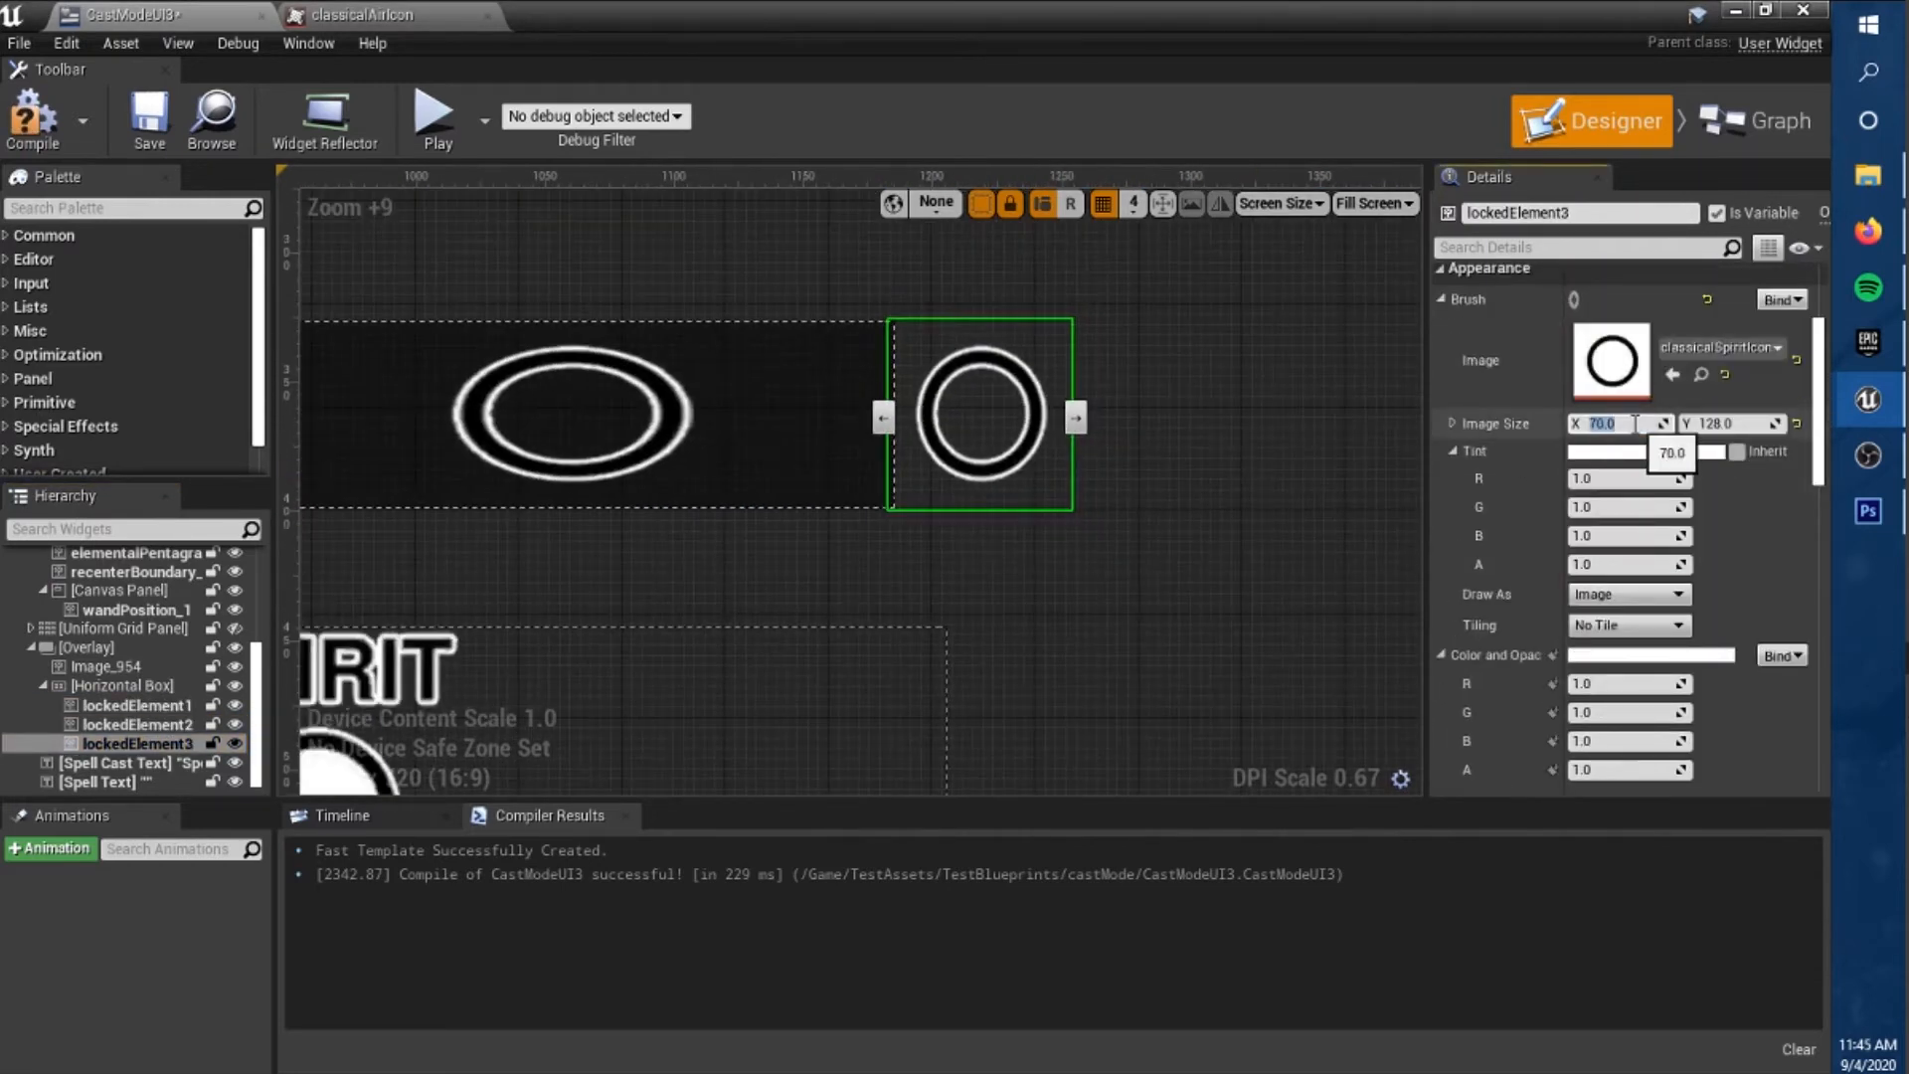
type("73")
key("Return")
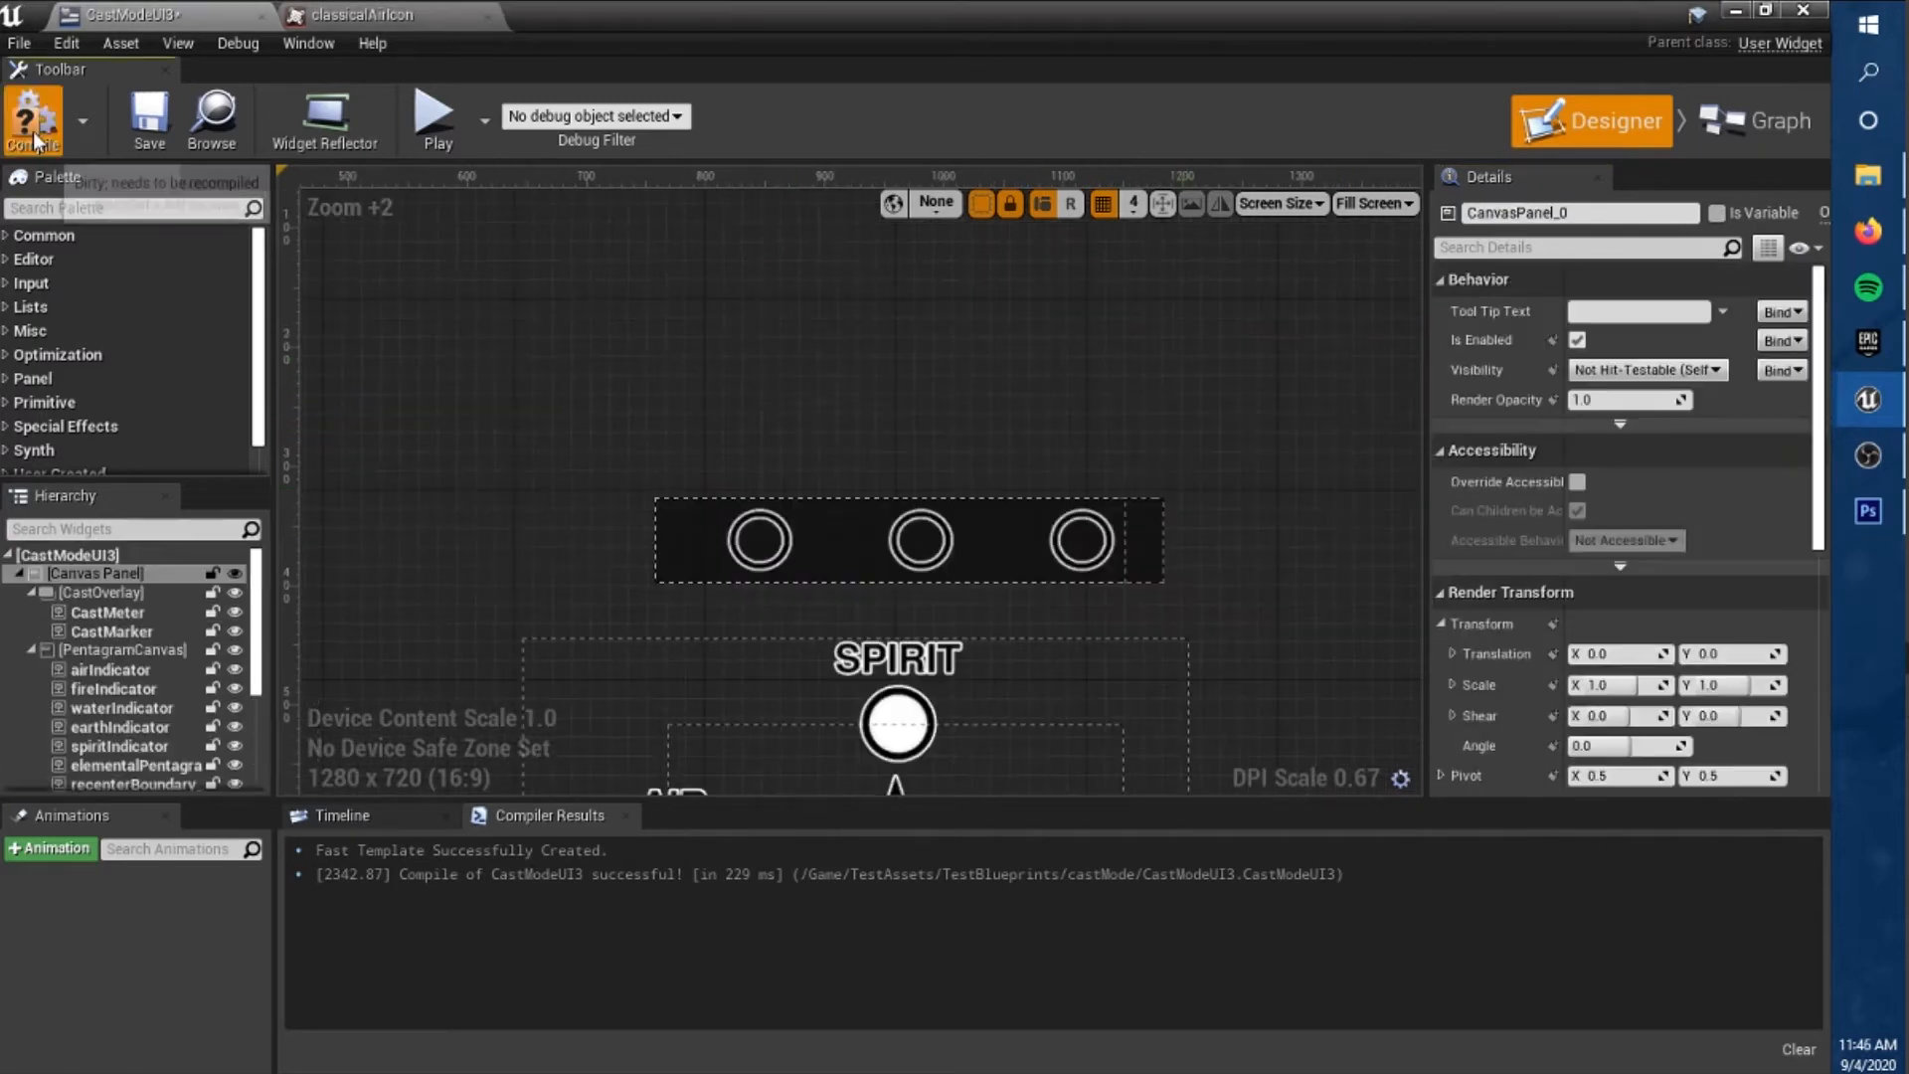
In the Event Graph, get Locked Element 1's brush and add a Break SlateBrush node for it.
left_click_drag(856, 312, 889, 421)
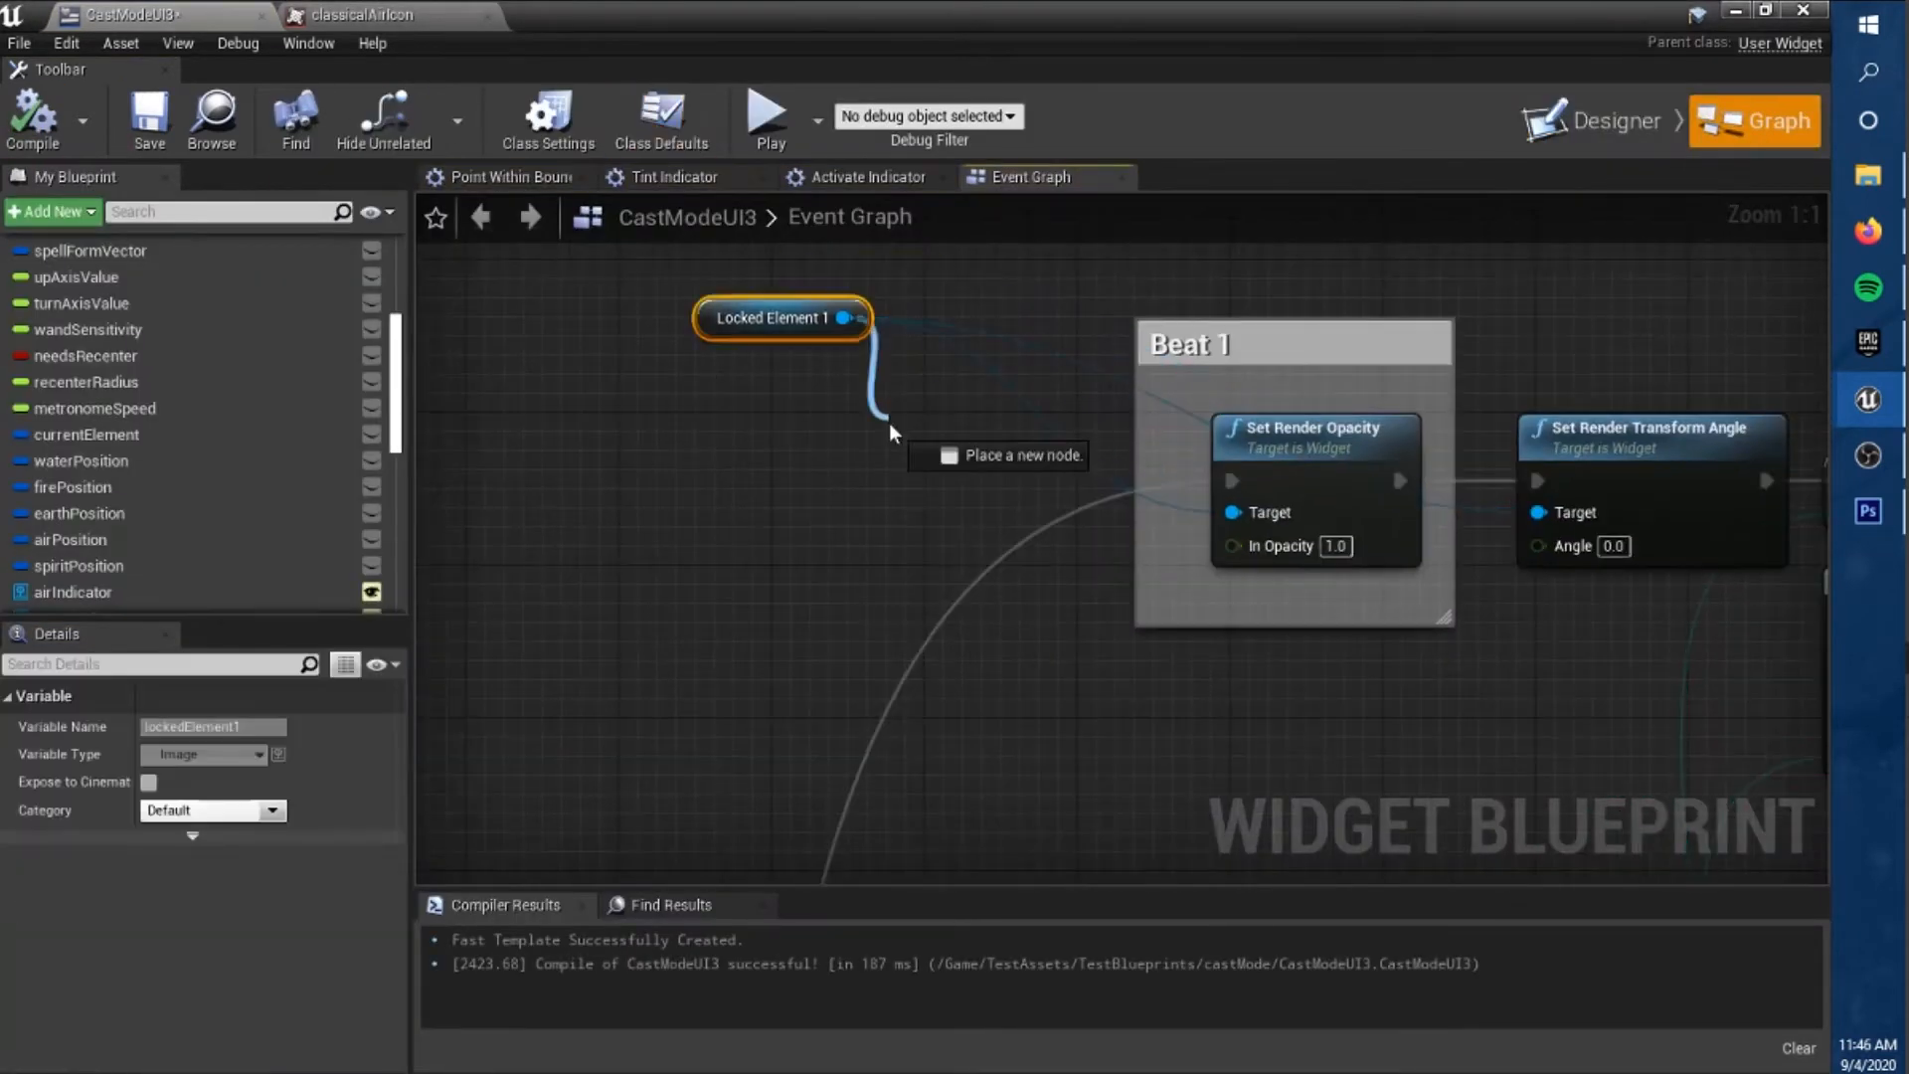
left_click(813, 368)
left_click(688, 492)
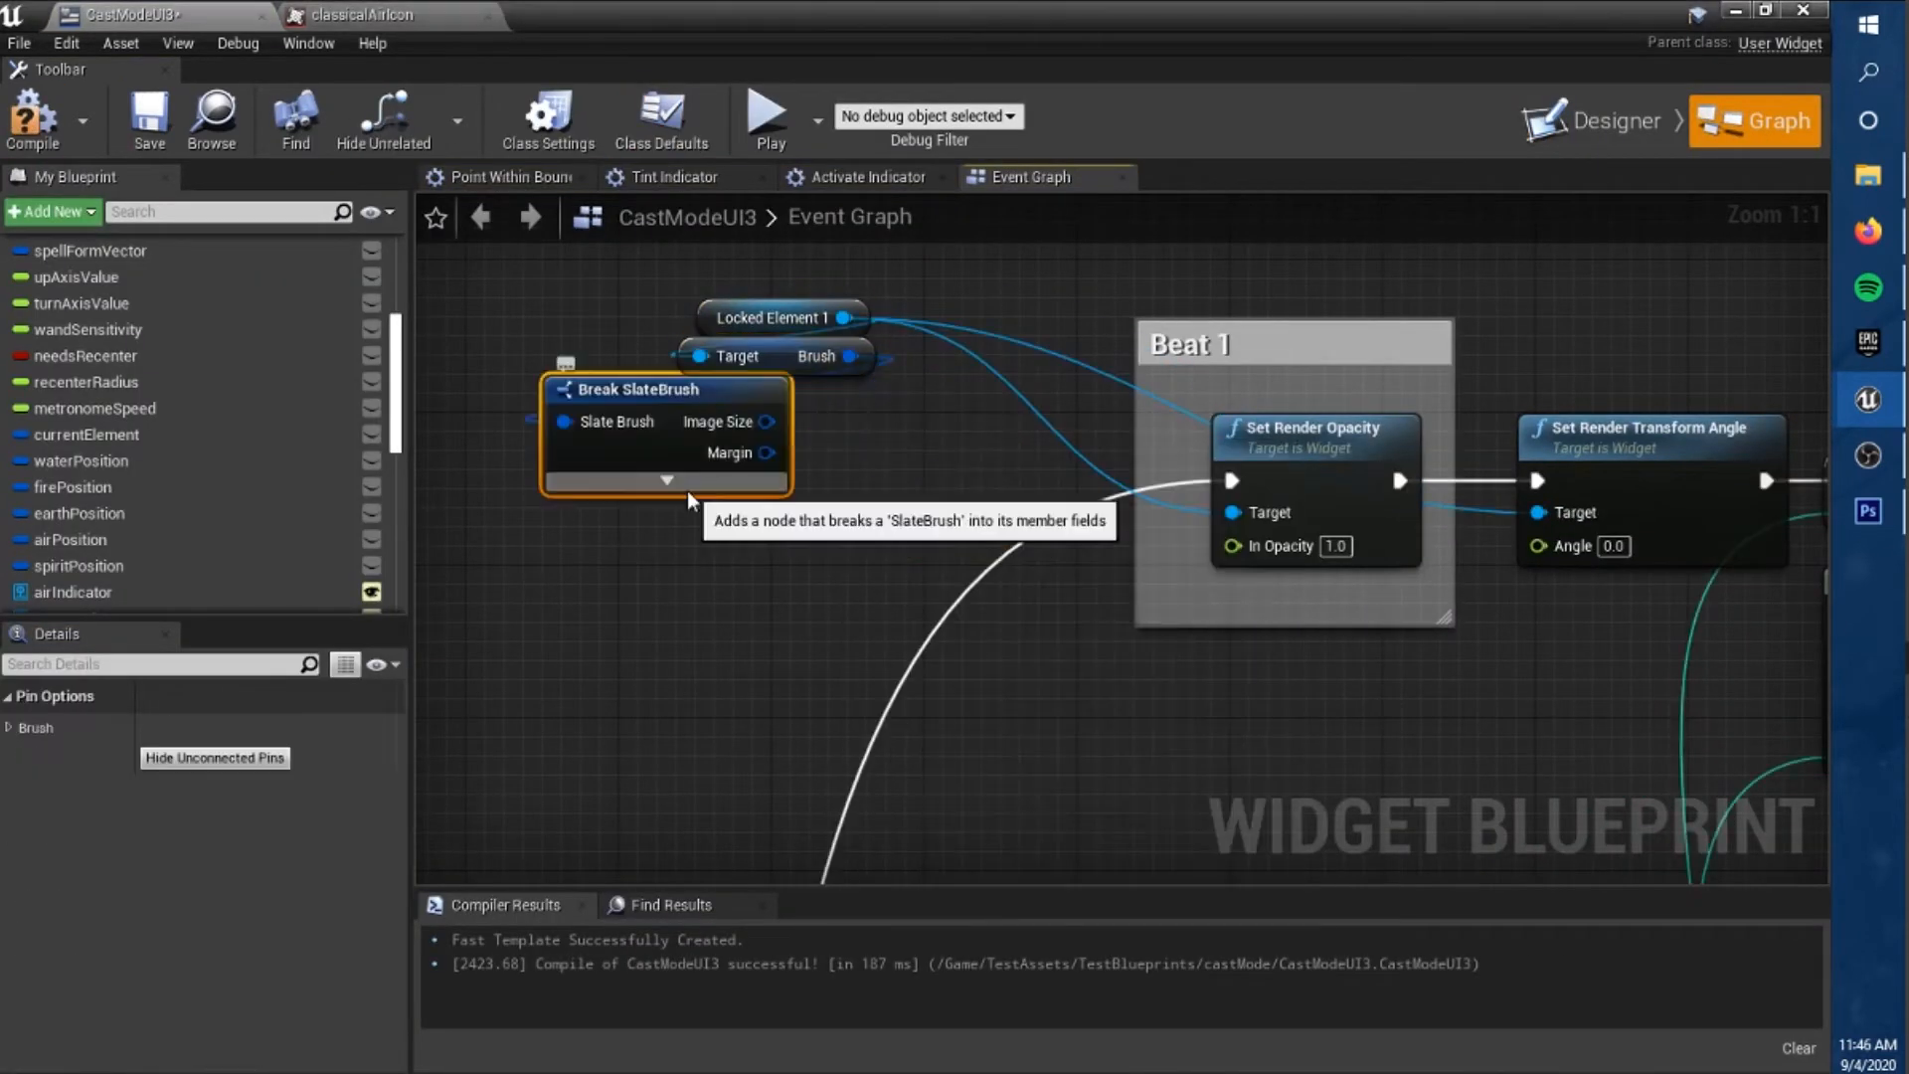
Add a Select node for choosing the element texture, with classicalSpiritIcon as Option 0 and extra option pins.
scroll(742, 558, "up", 2)
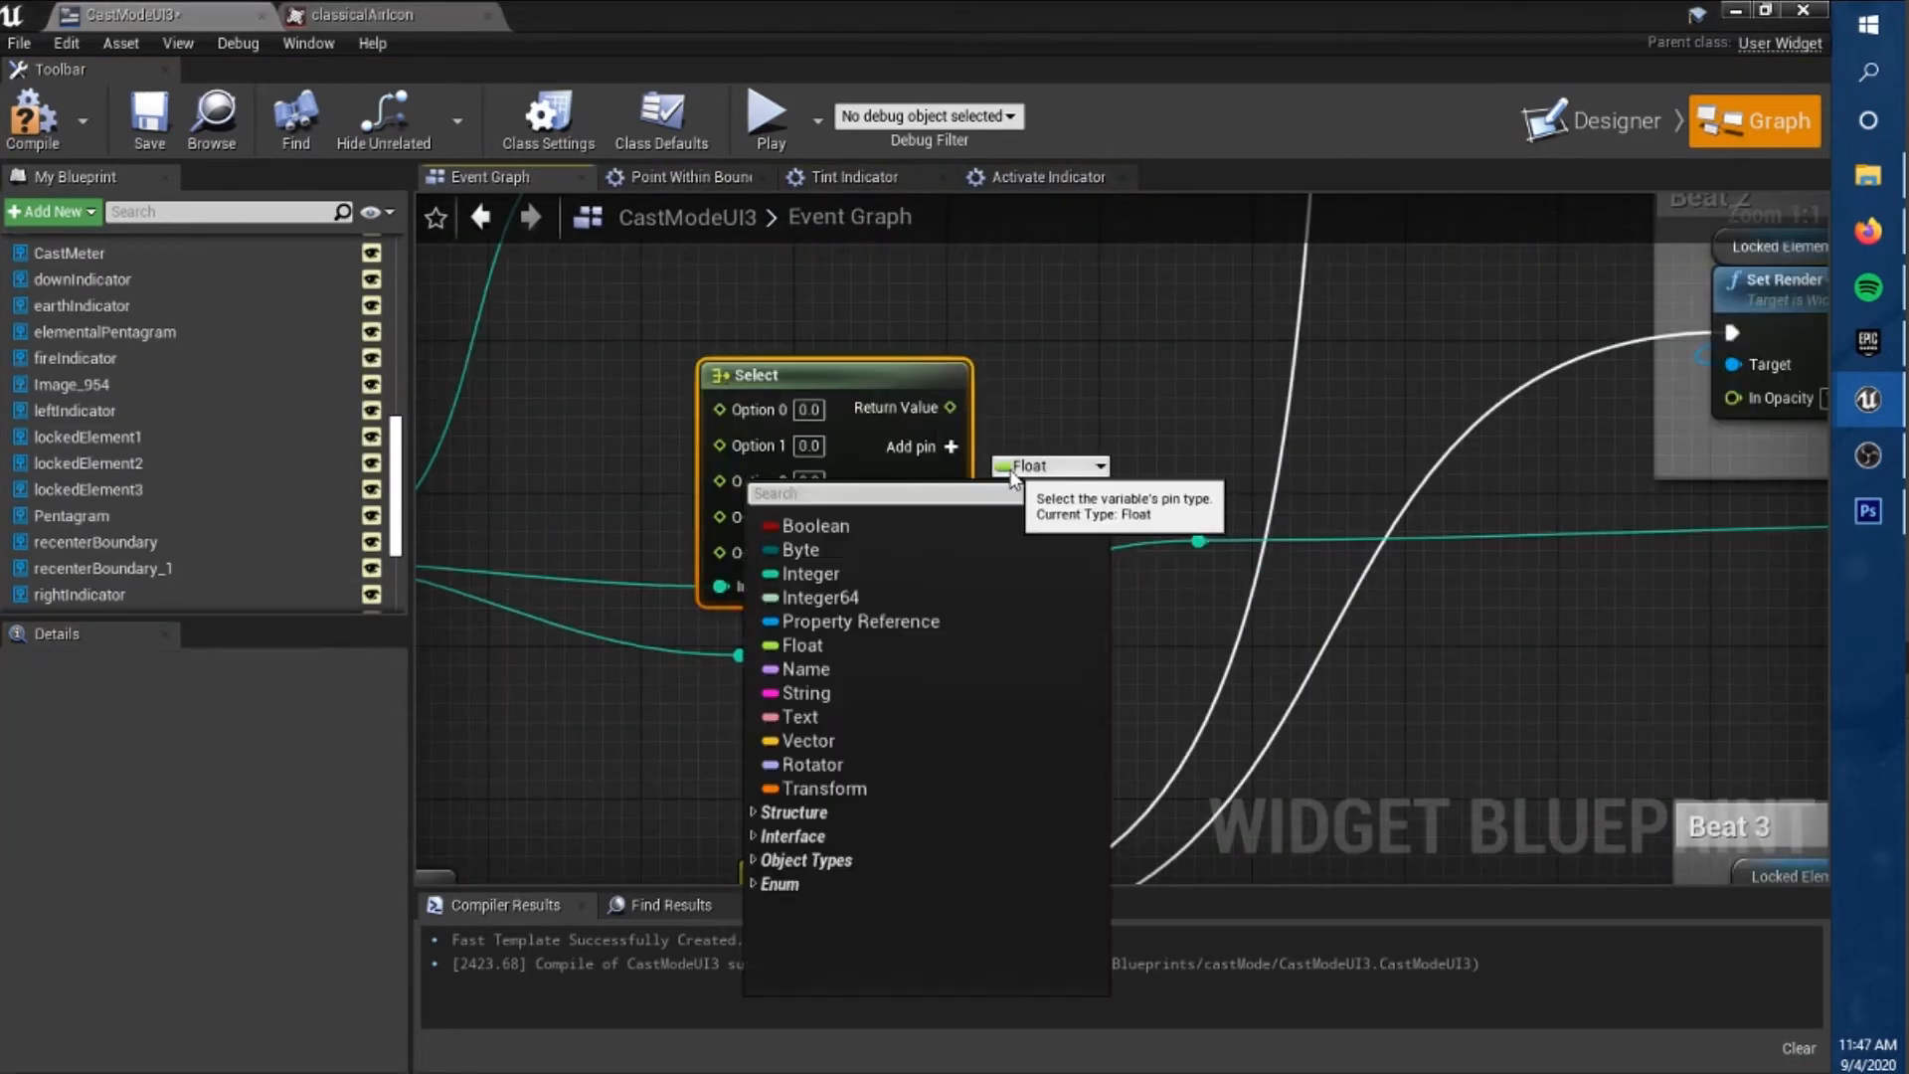
left_click(781, 426)
right_click(989, 417)
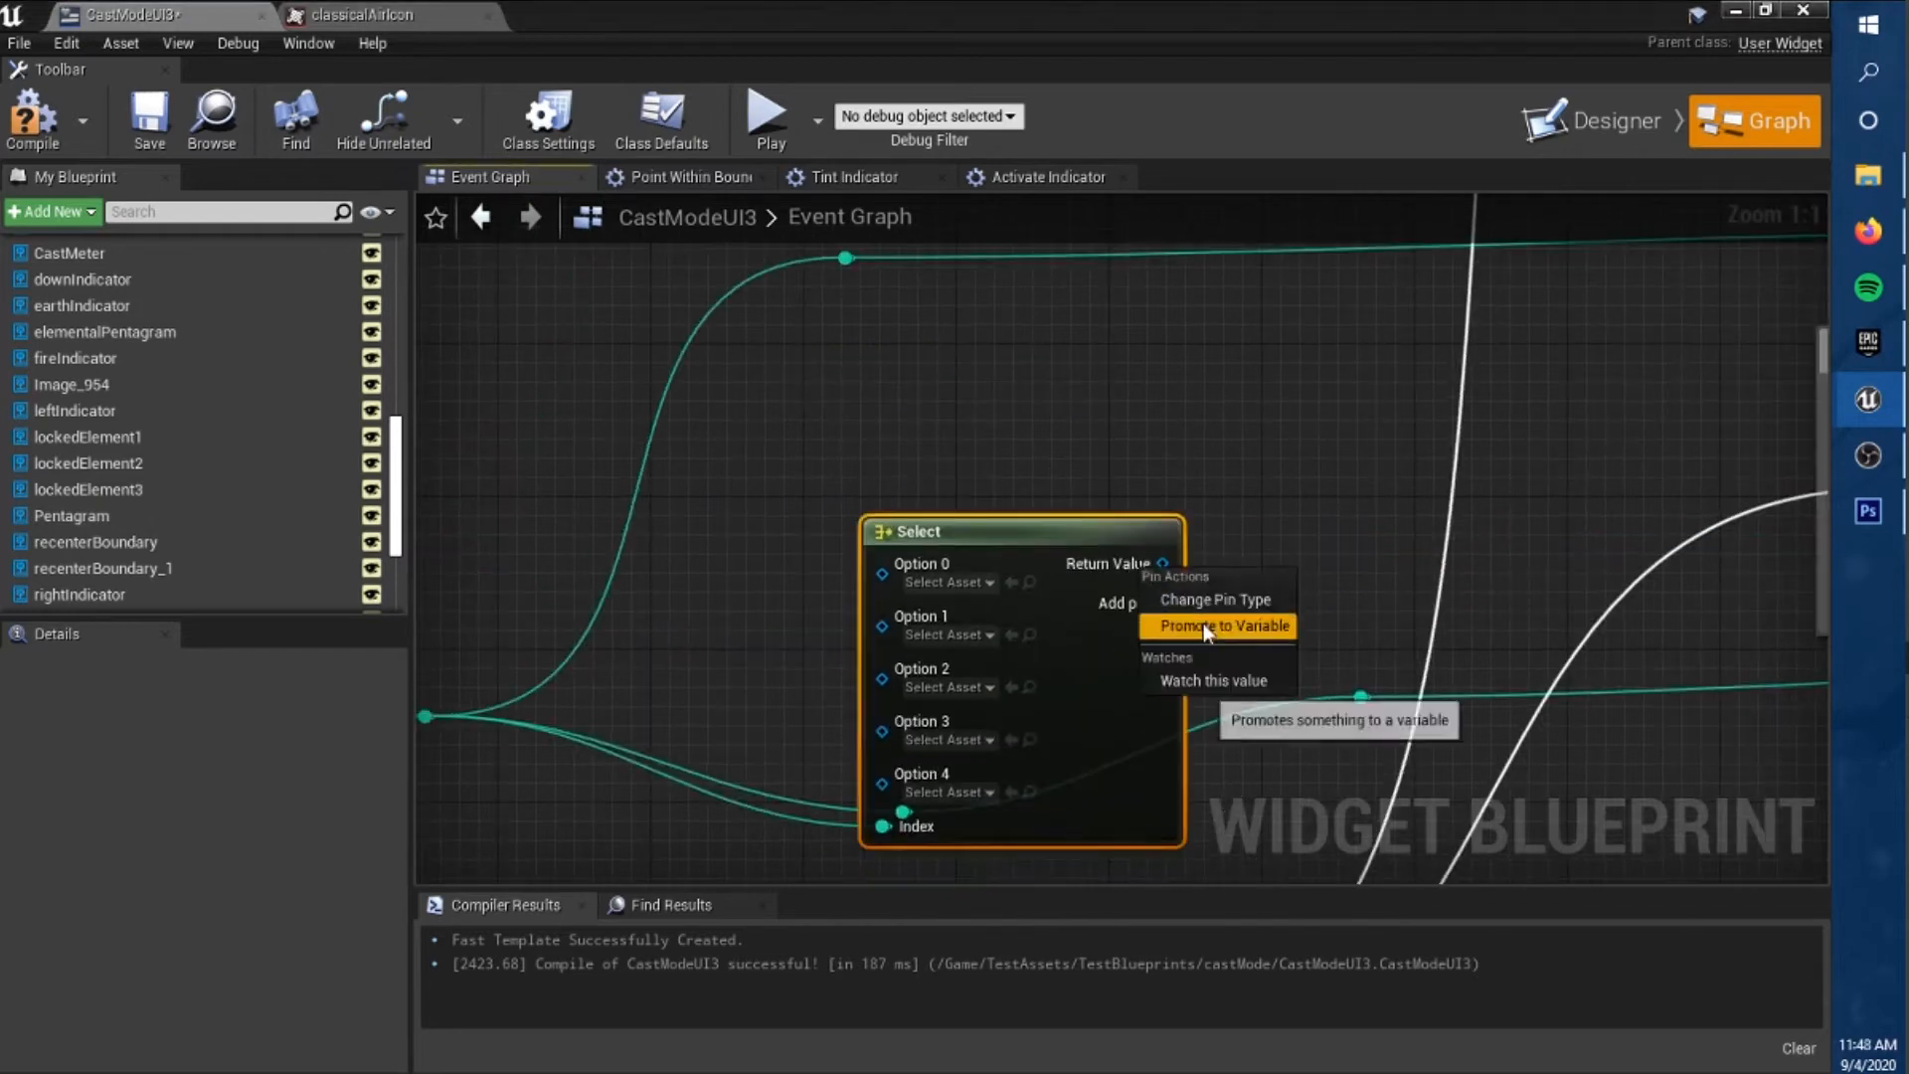
mouse_move(1215, 599)
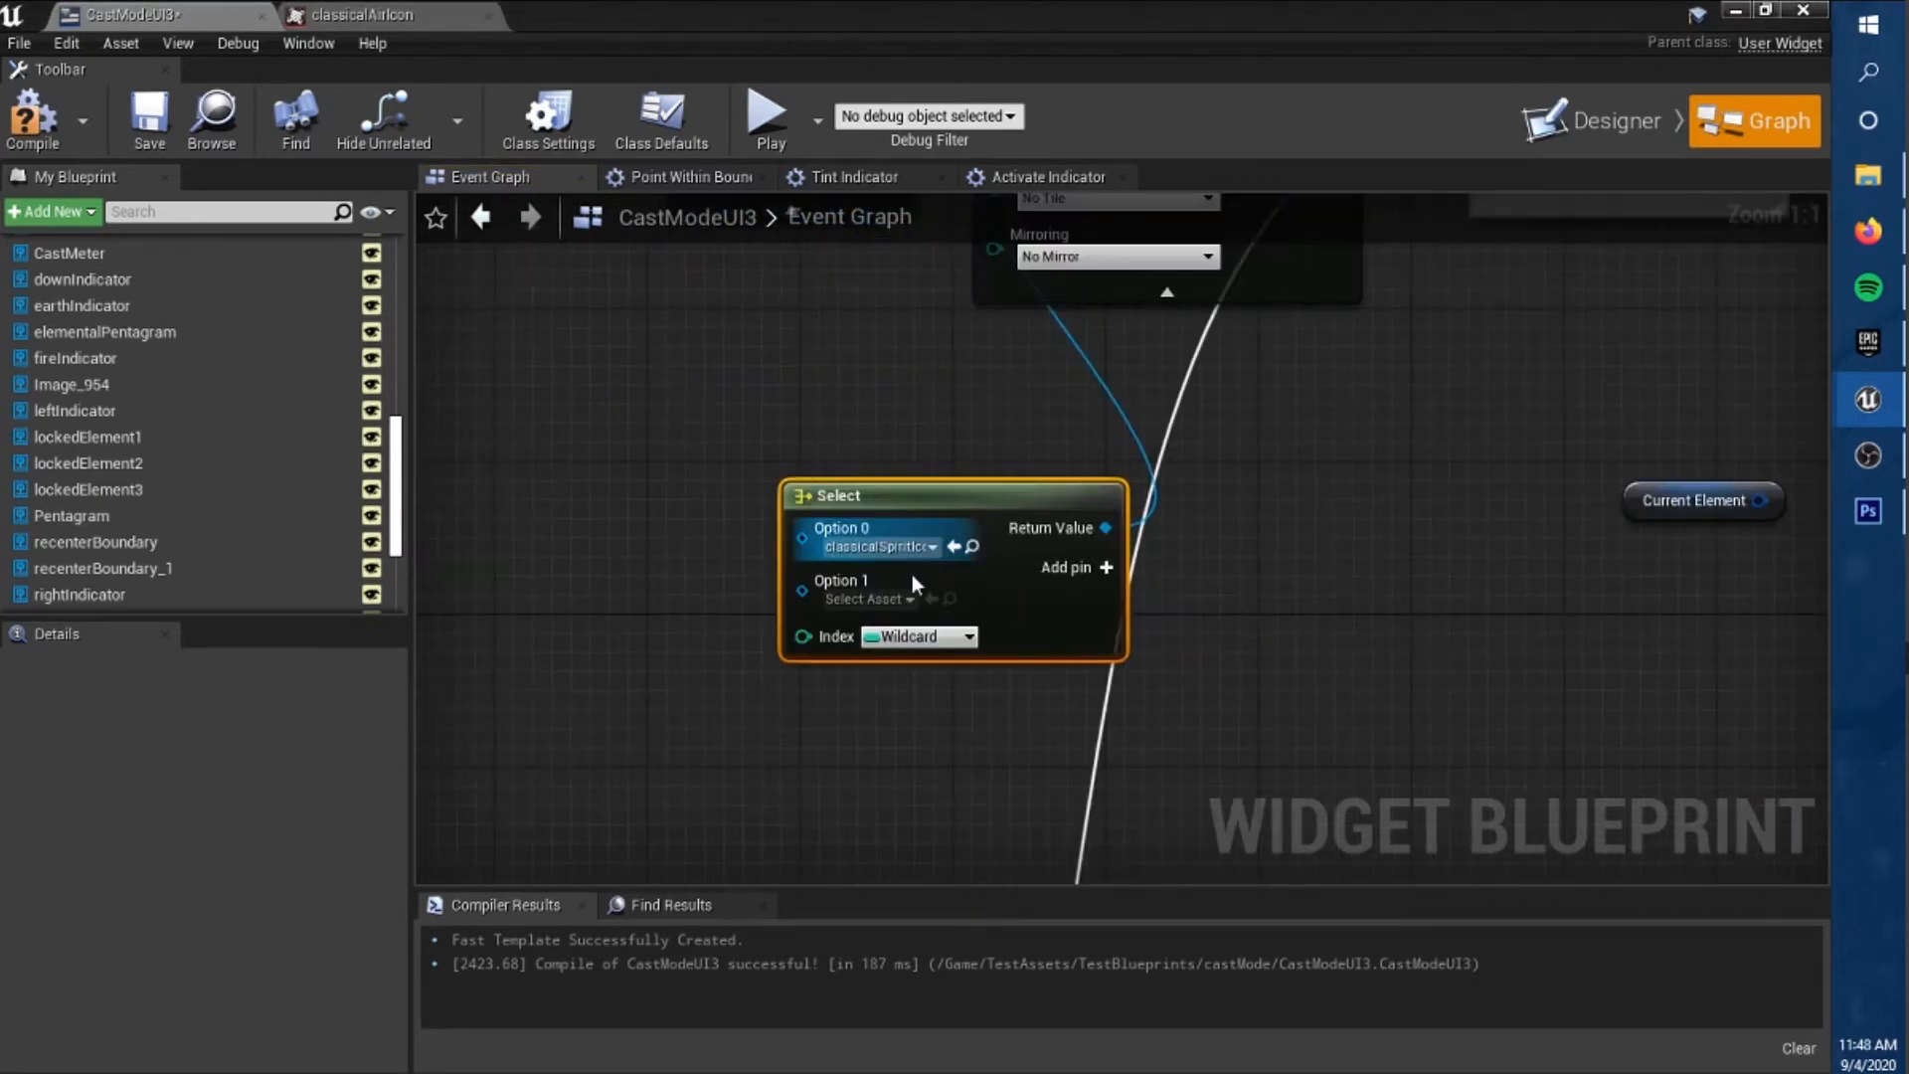
left_click(1108, 566)
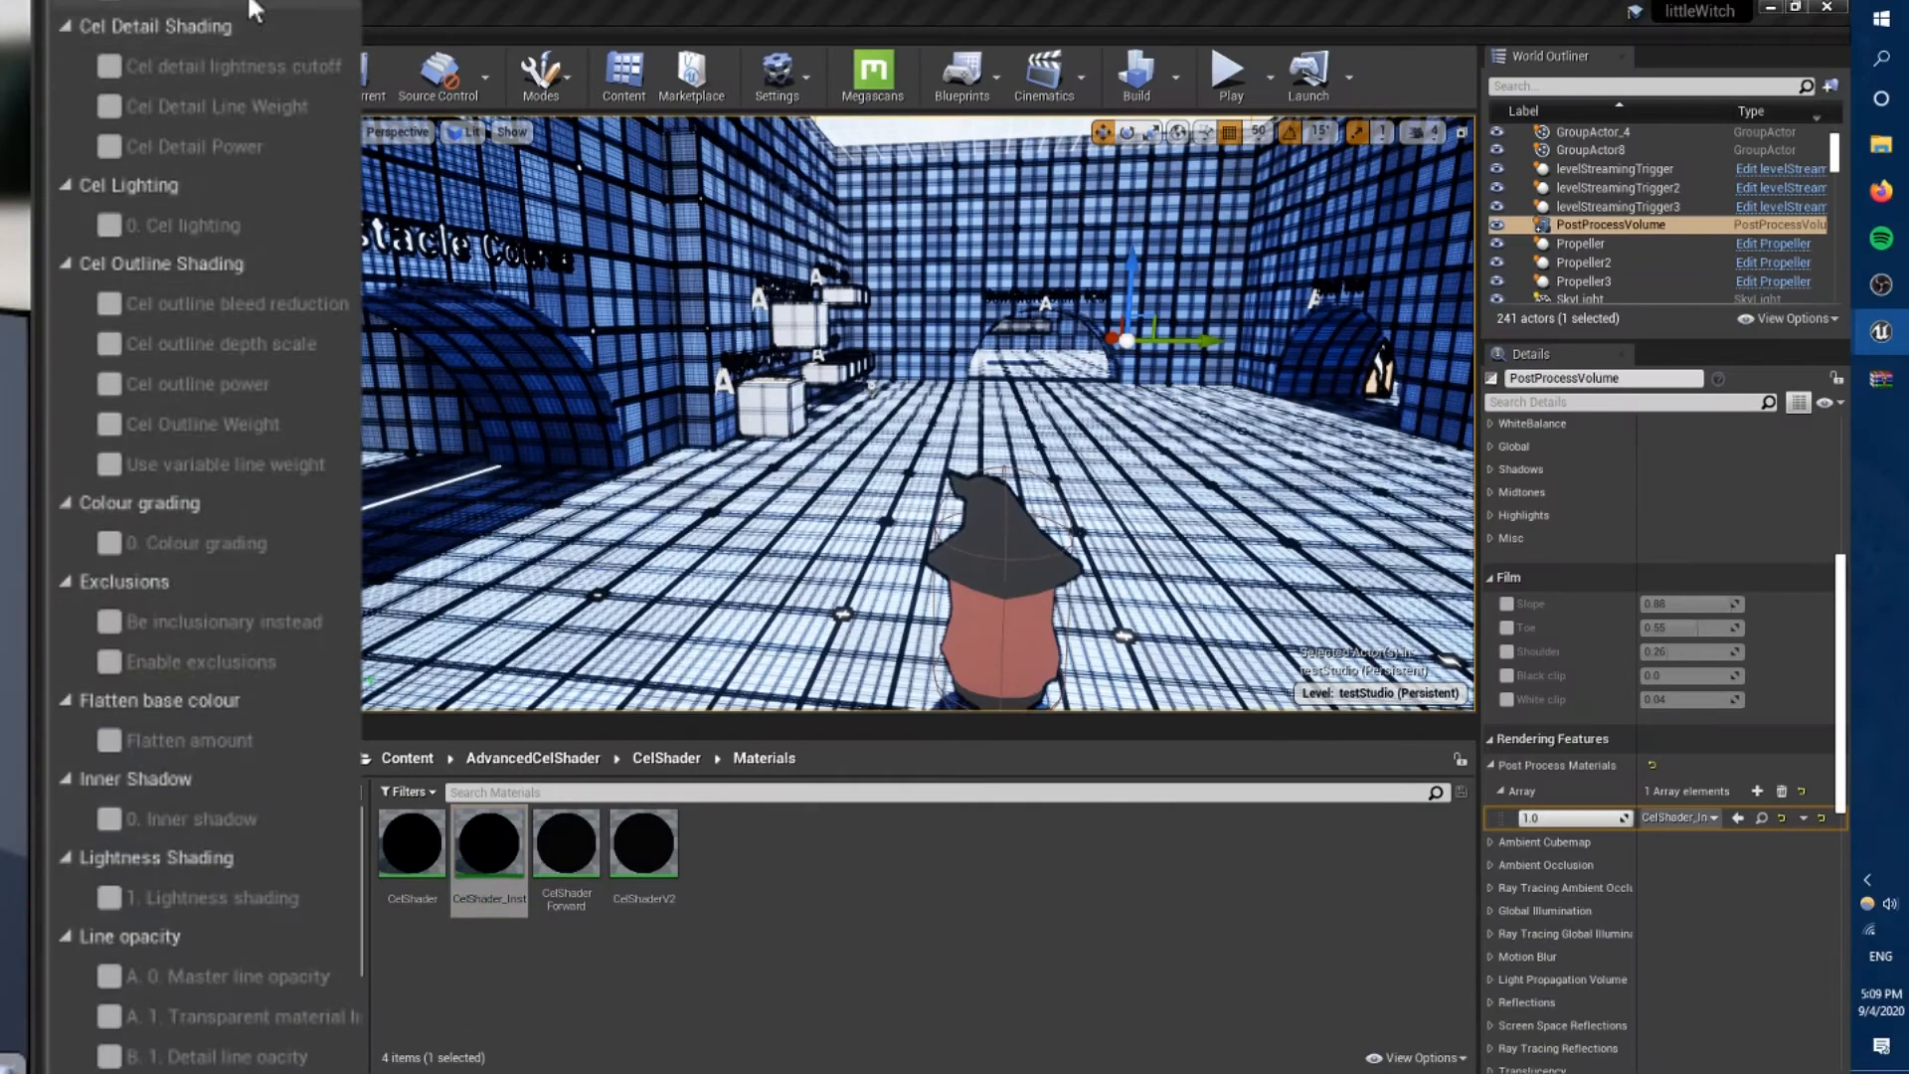
In the CelShader instance, turn on Enable exclusions and Be inclusionary instead, and check the result in a play test.
scroll(241, 124, "down", 15)
scroll(202, 479, "up", 10)
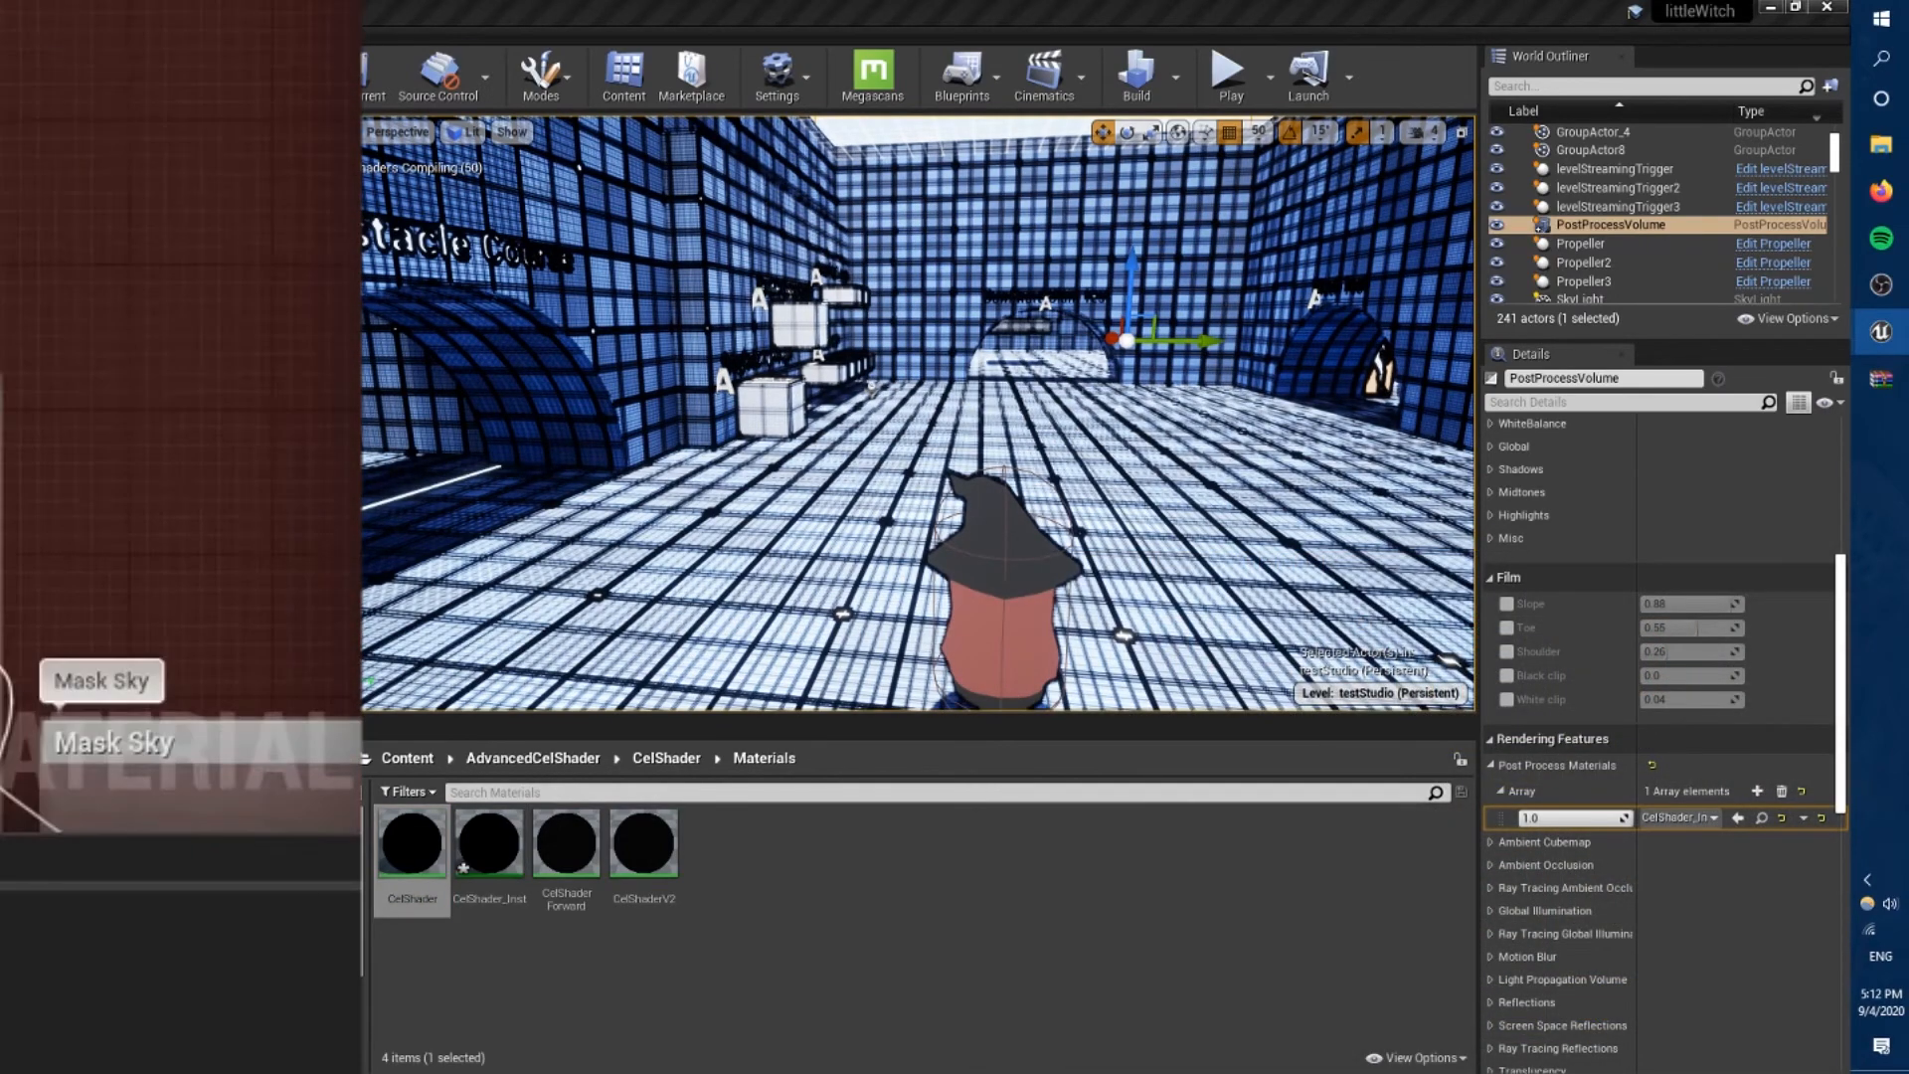
left_click(112, 662)
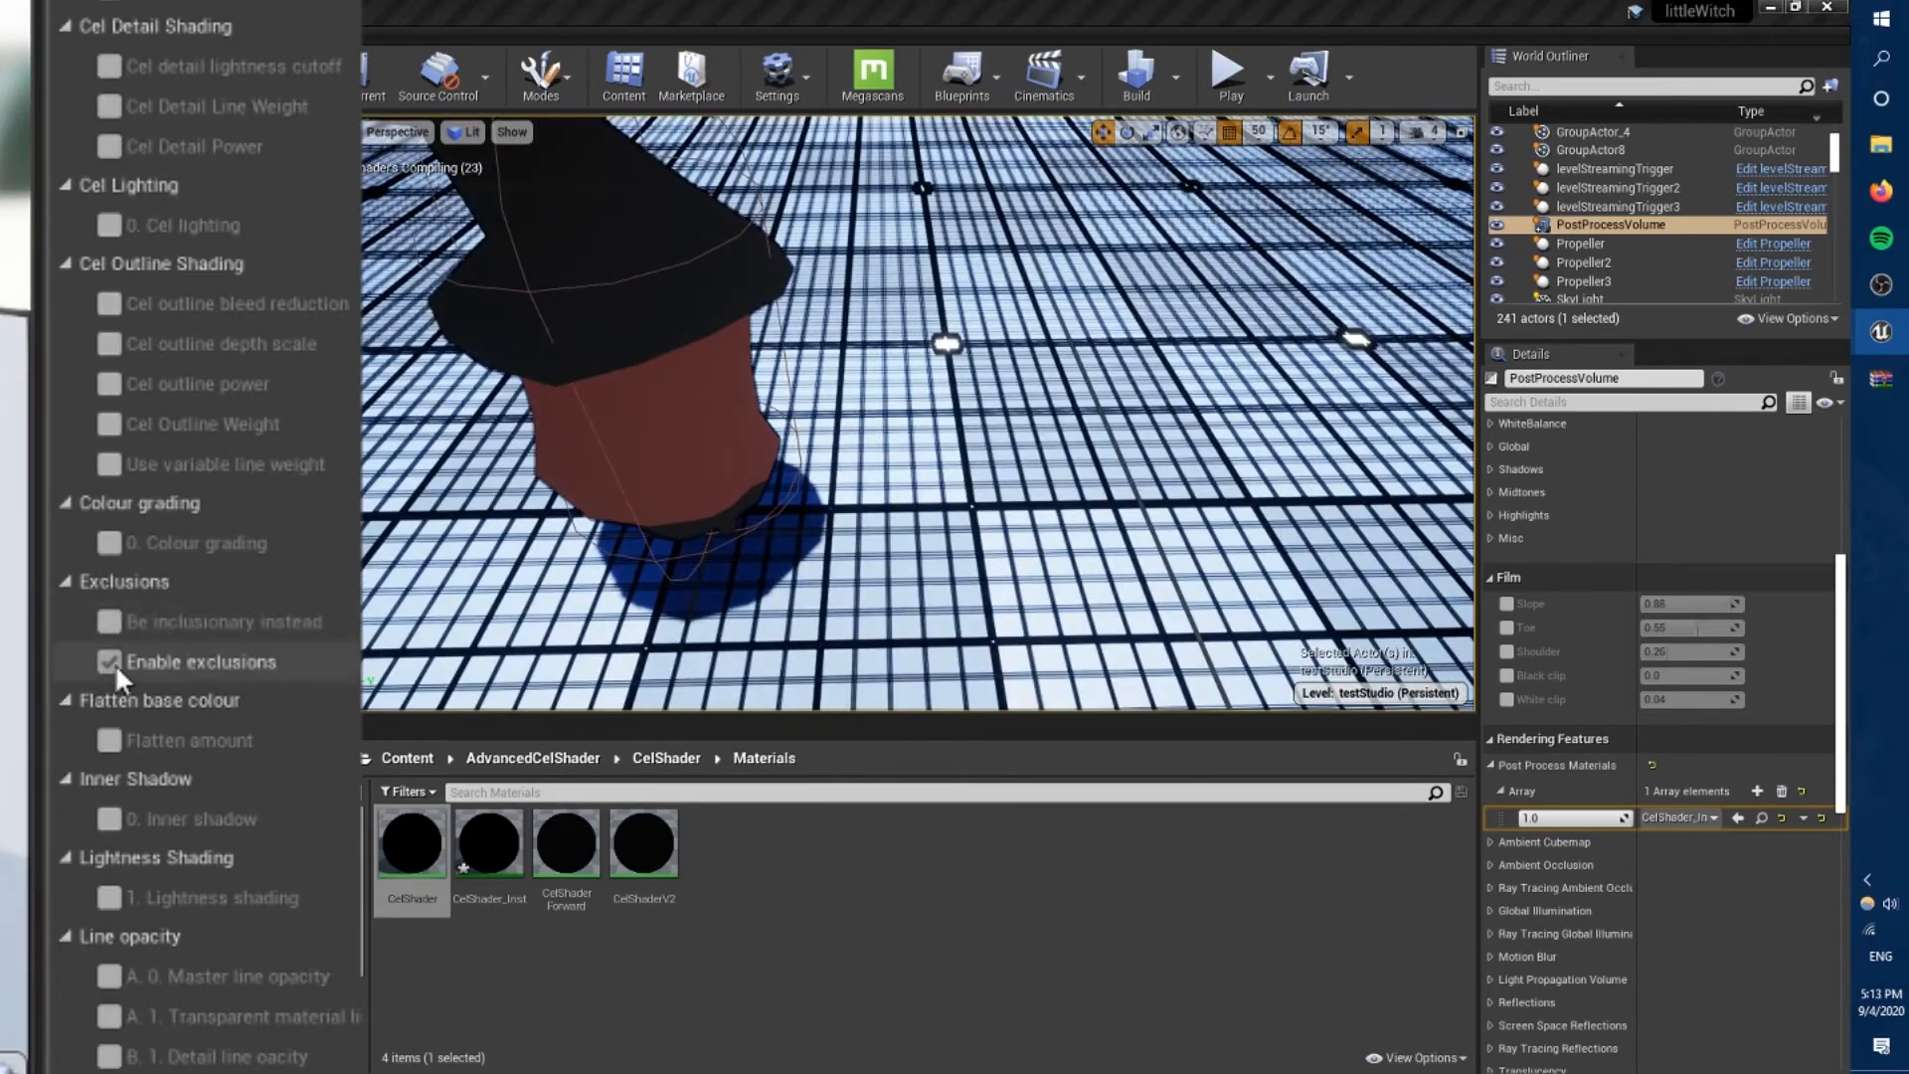
left_click(112, 623)
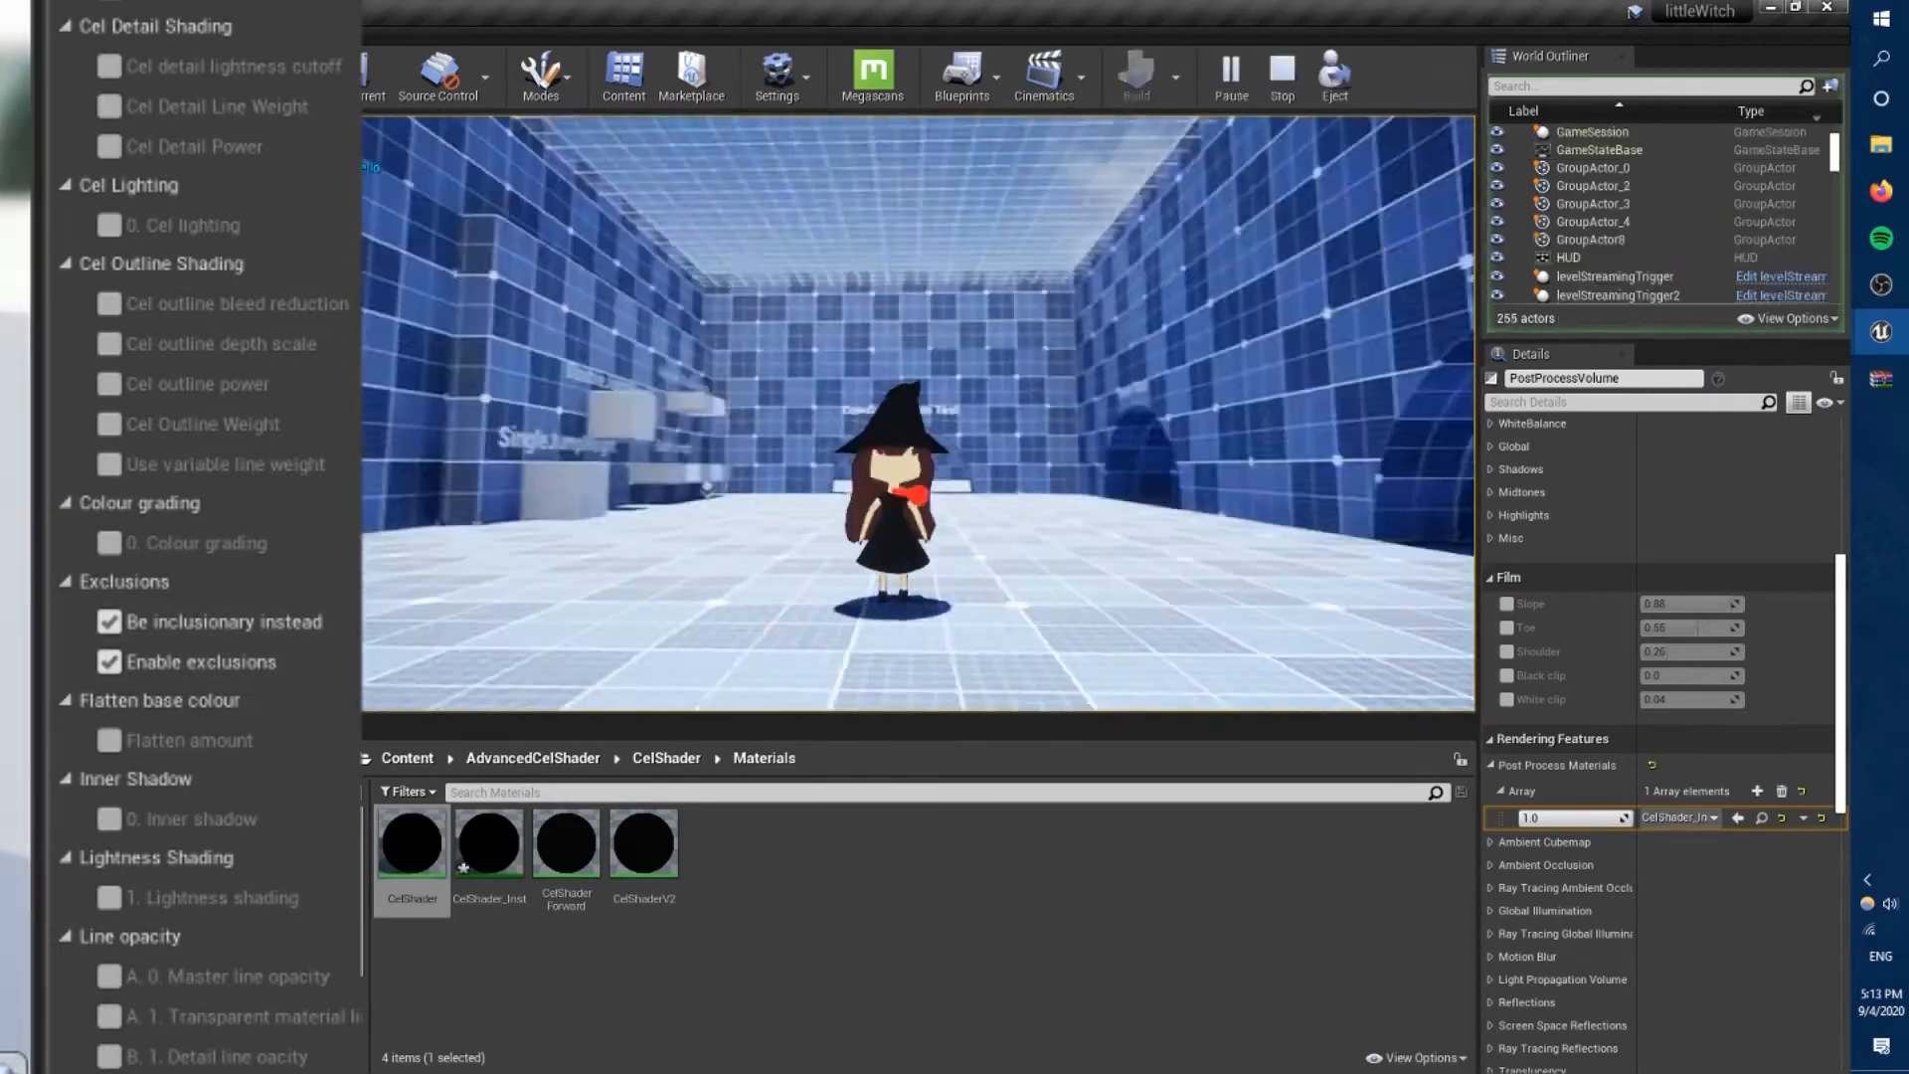
key("Escape")
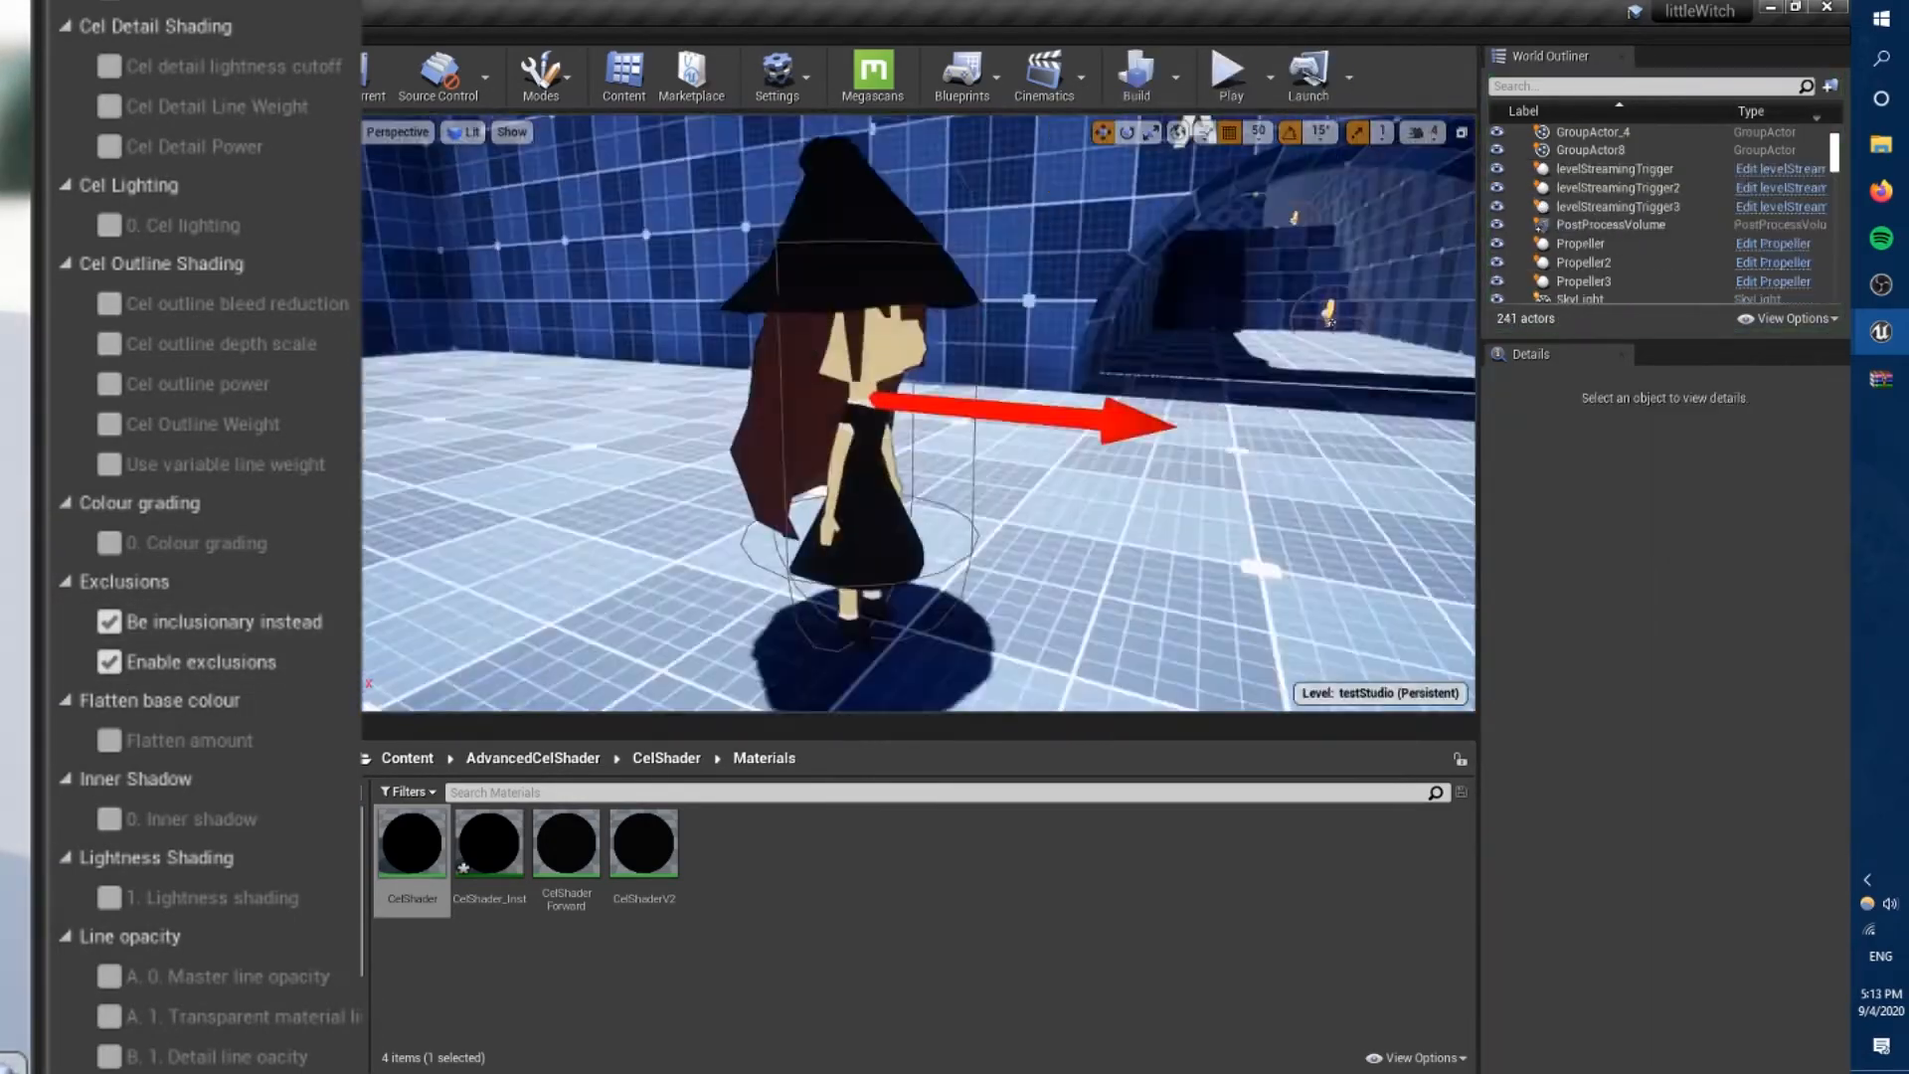
Open the Witchery/PlayerCharacter/Models/materials folder to reach the witch's materials.
left_click(646, 756)
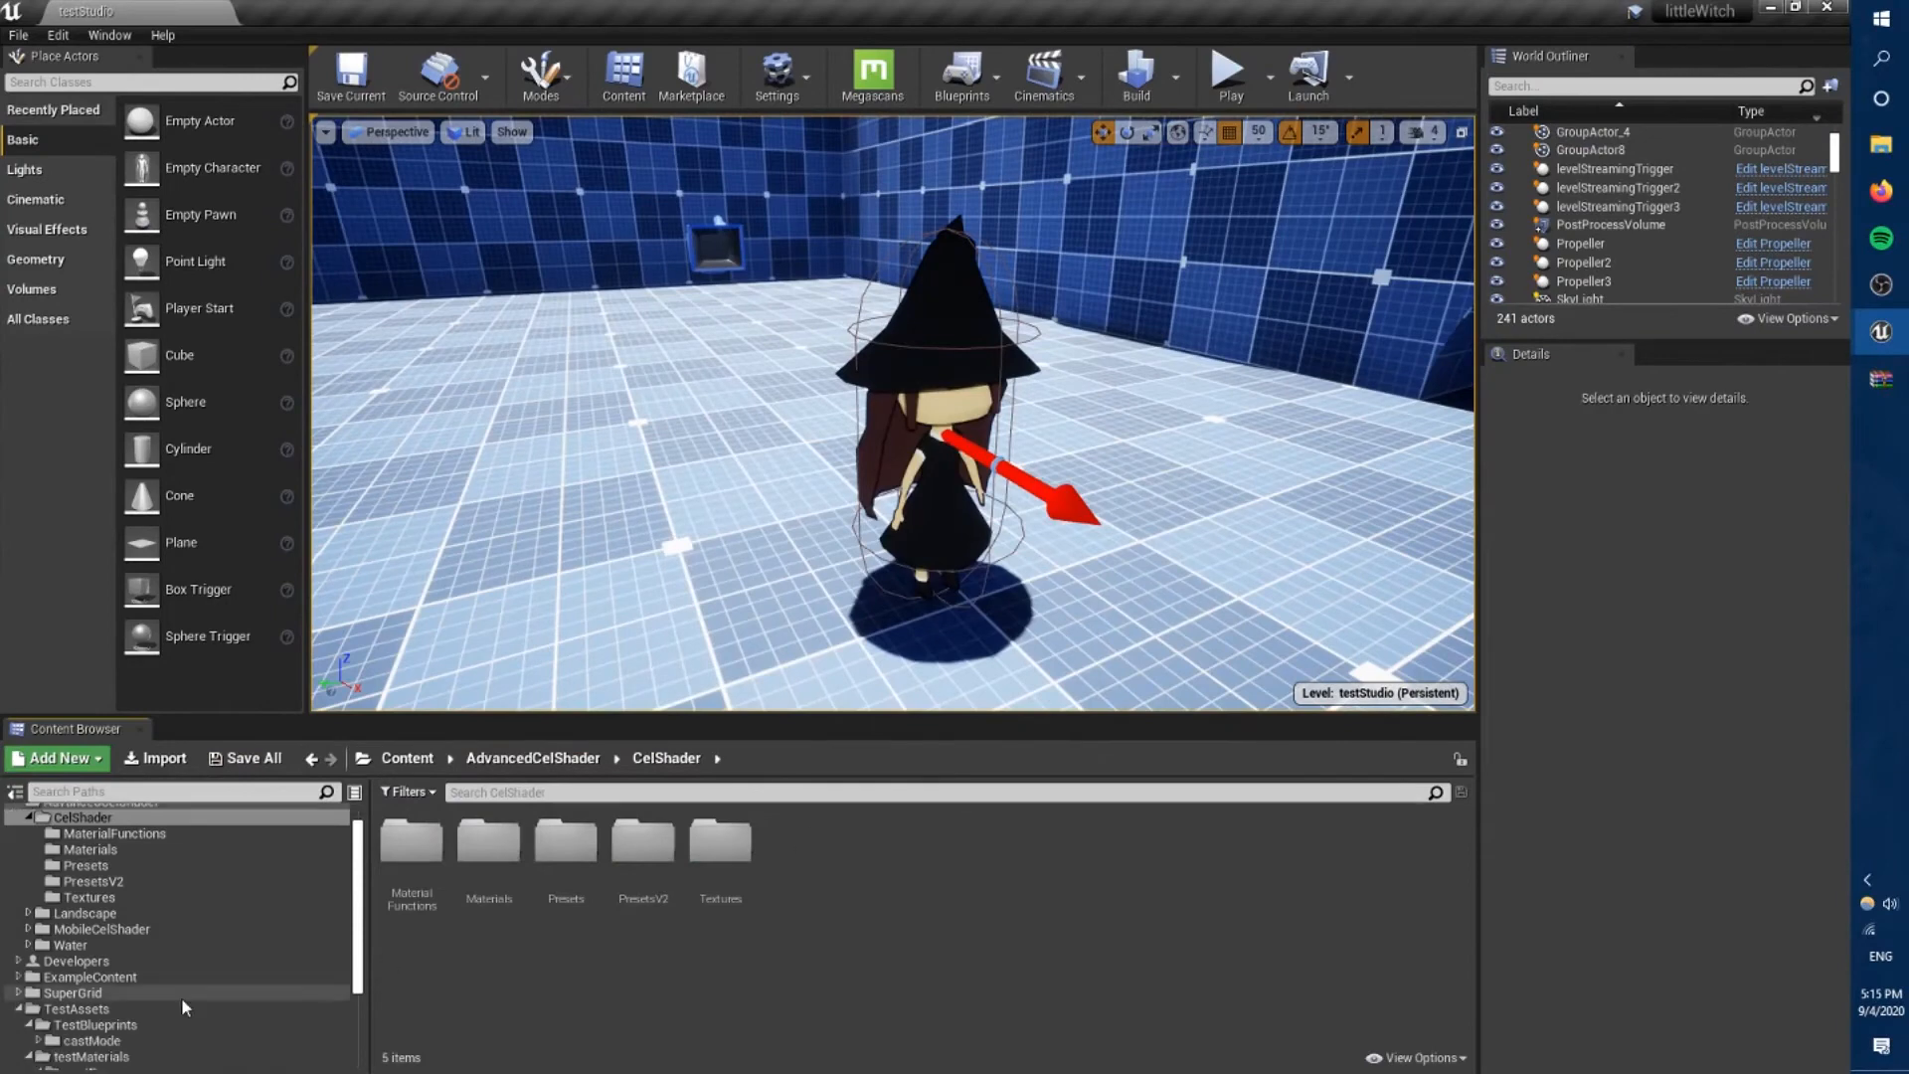
scroll(182, 1007, "down", 3)
left_click(176, 1010)
left_click(176, 1040)
double_click(412, 845)
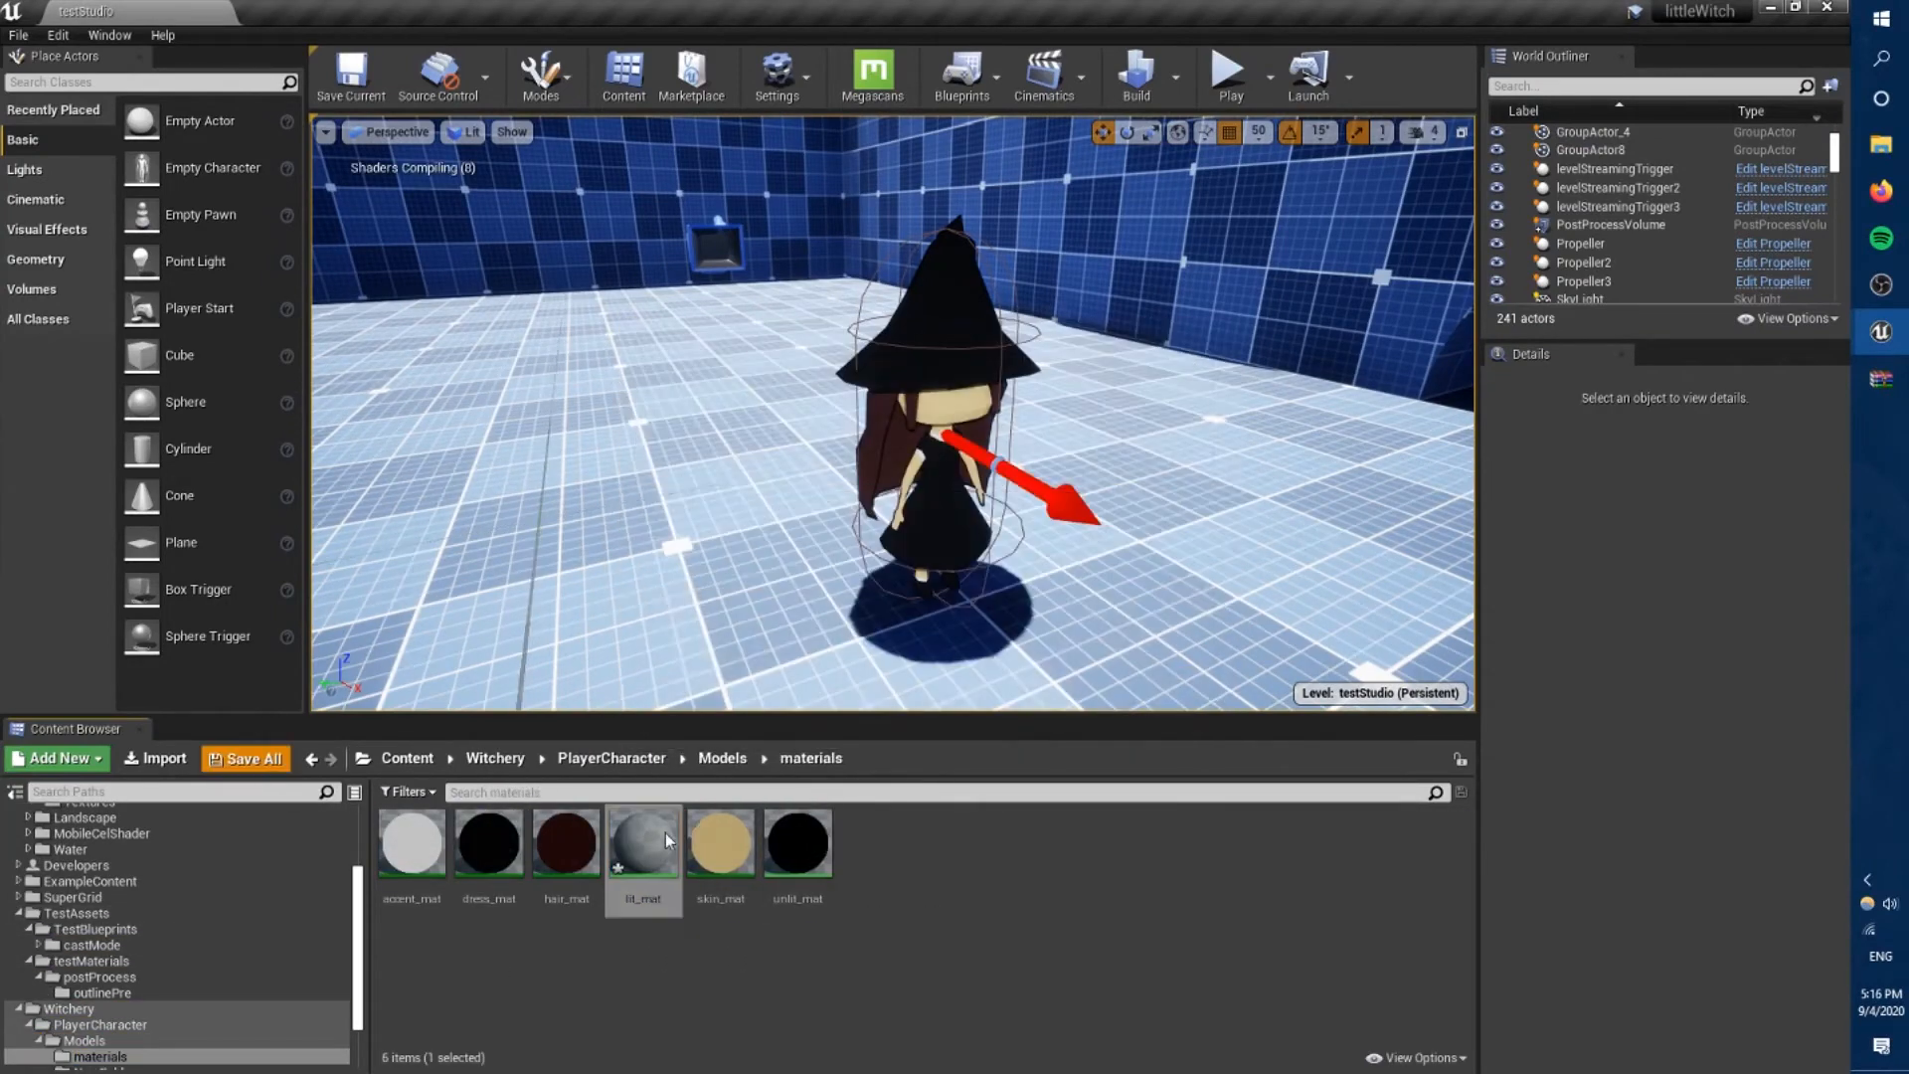
Create litMaterials and unlitMaterials folders and sort the witch's materials into them.
right_click(863, 842)
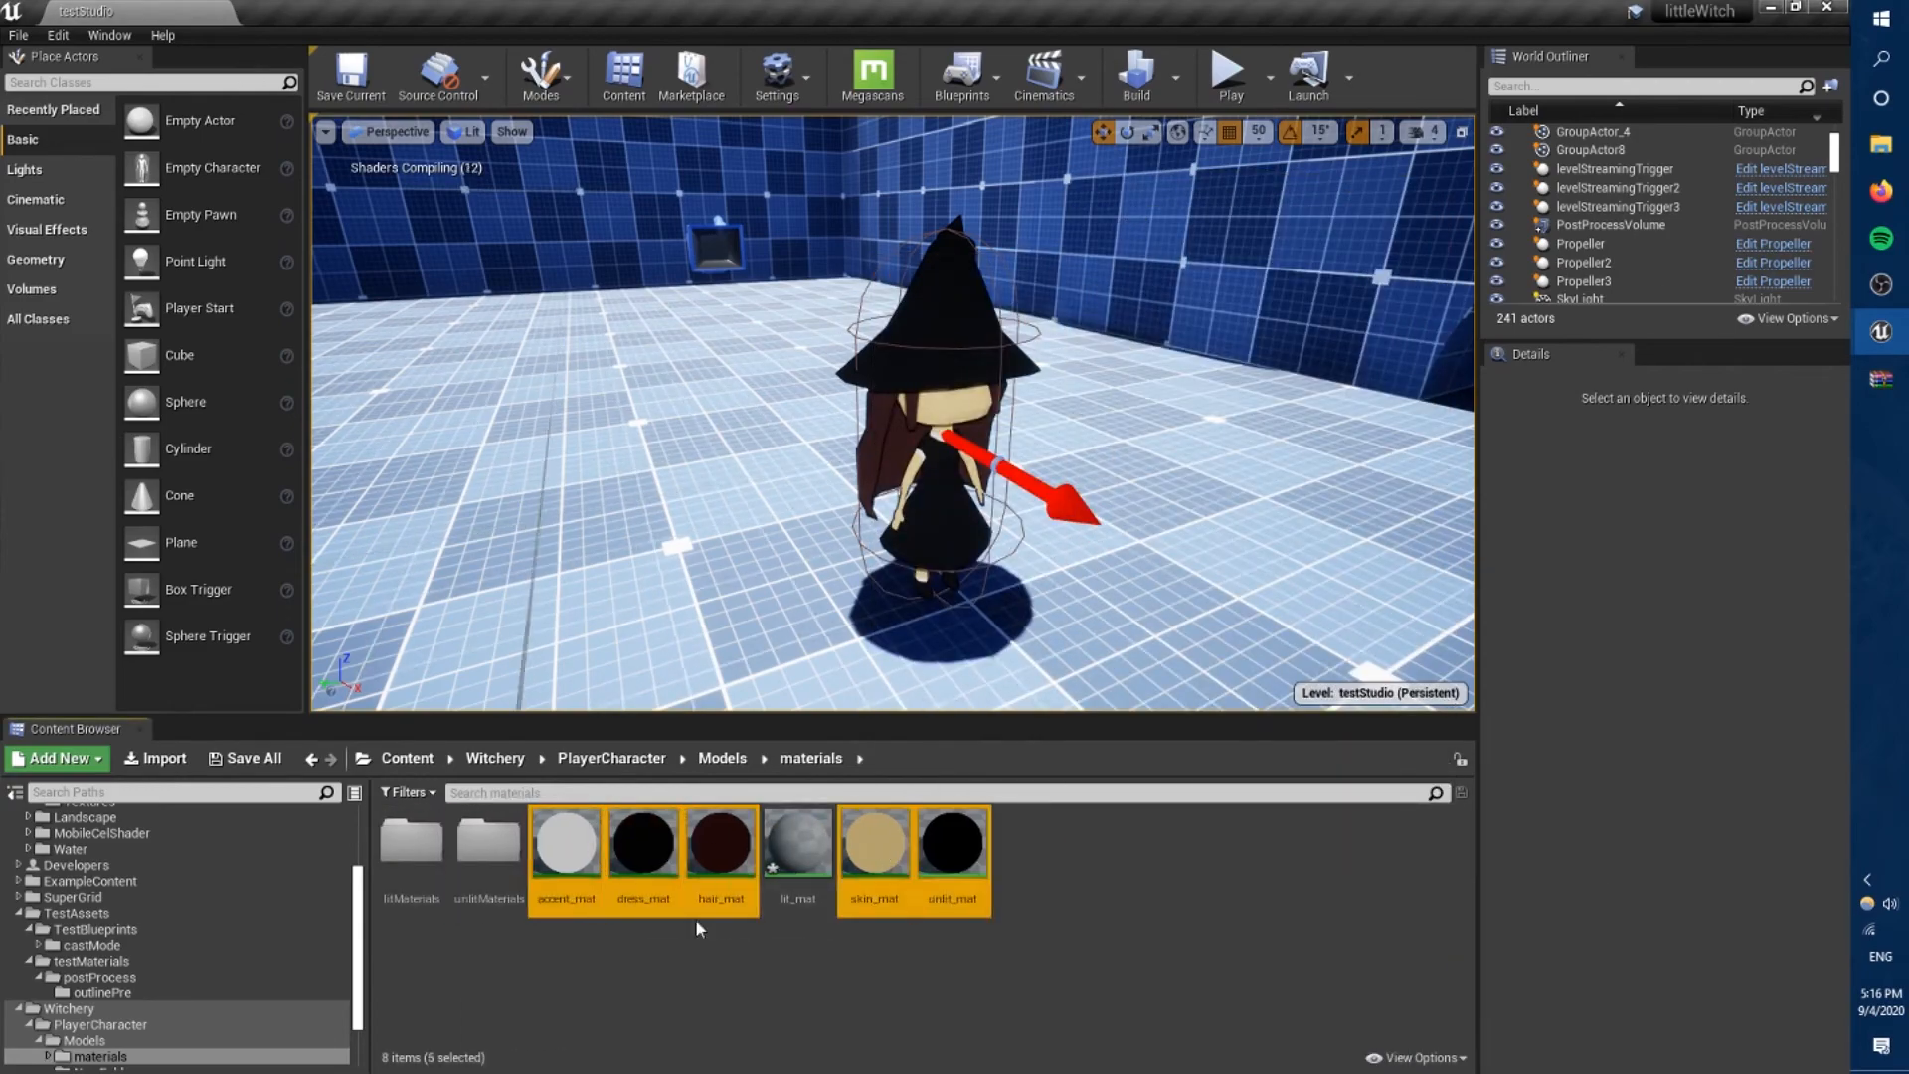
left_click(537, 882)
left_click_drag(696, 860, 413, 850)
left_click(457, 882)
Open litMaterials and assign the lit dress material instance to Element 1 of the cassy2 mesh.
double_click(412, 847)
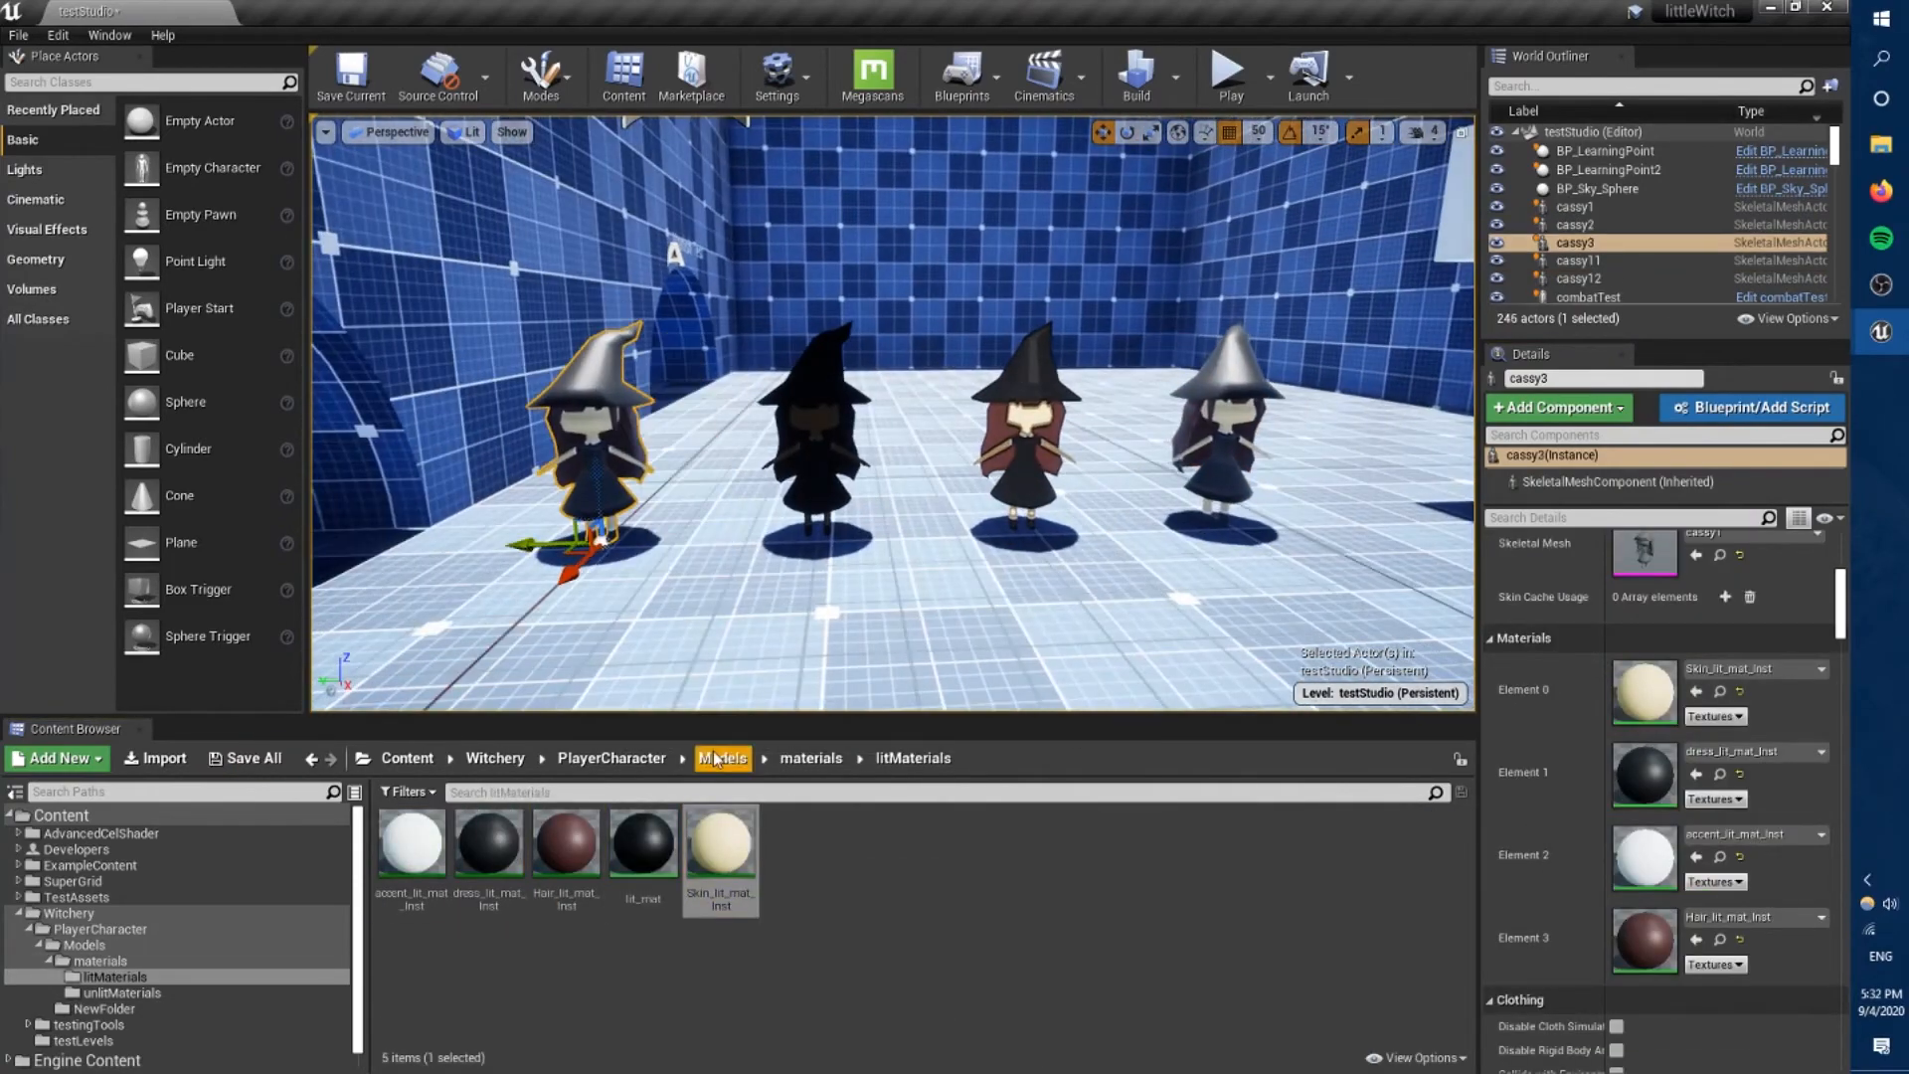
left_click_drag(488, 845, 1693, 771)
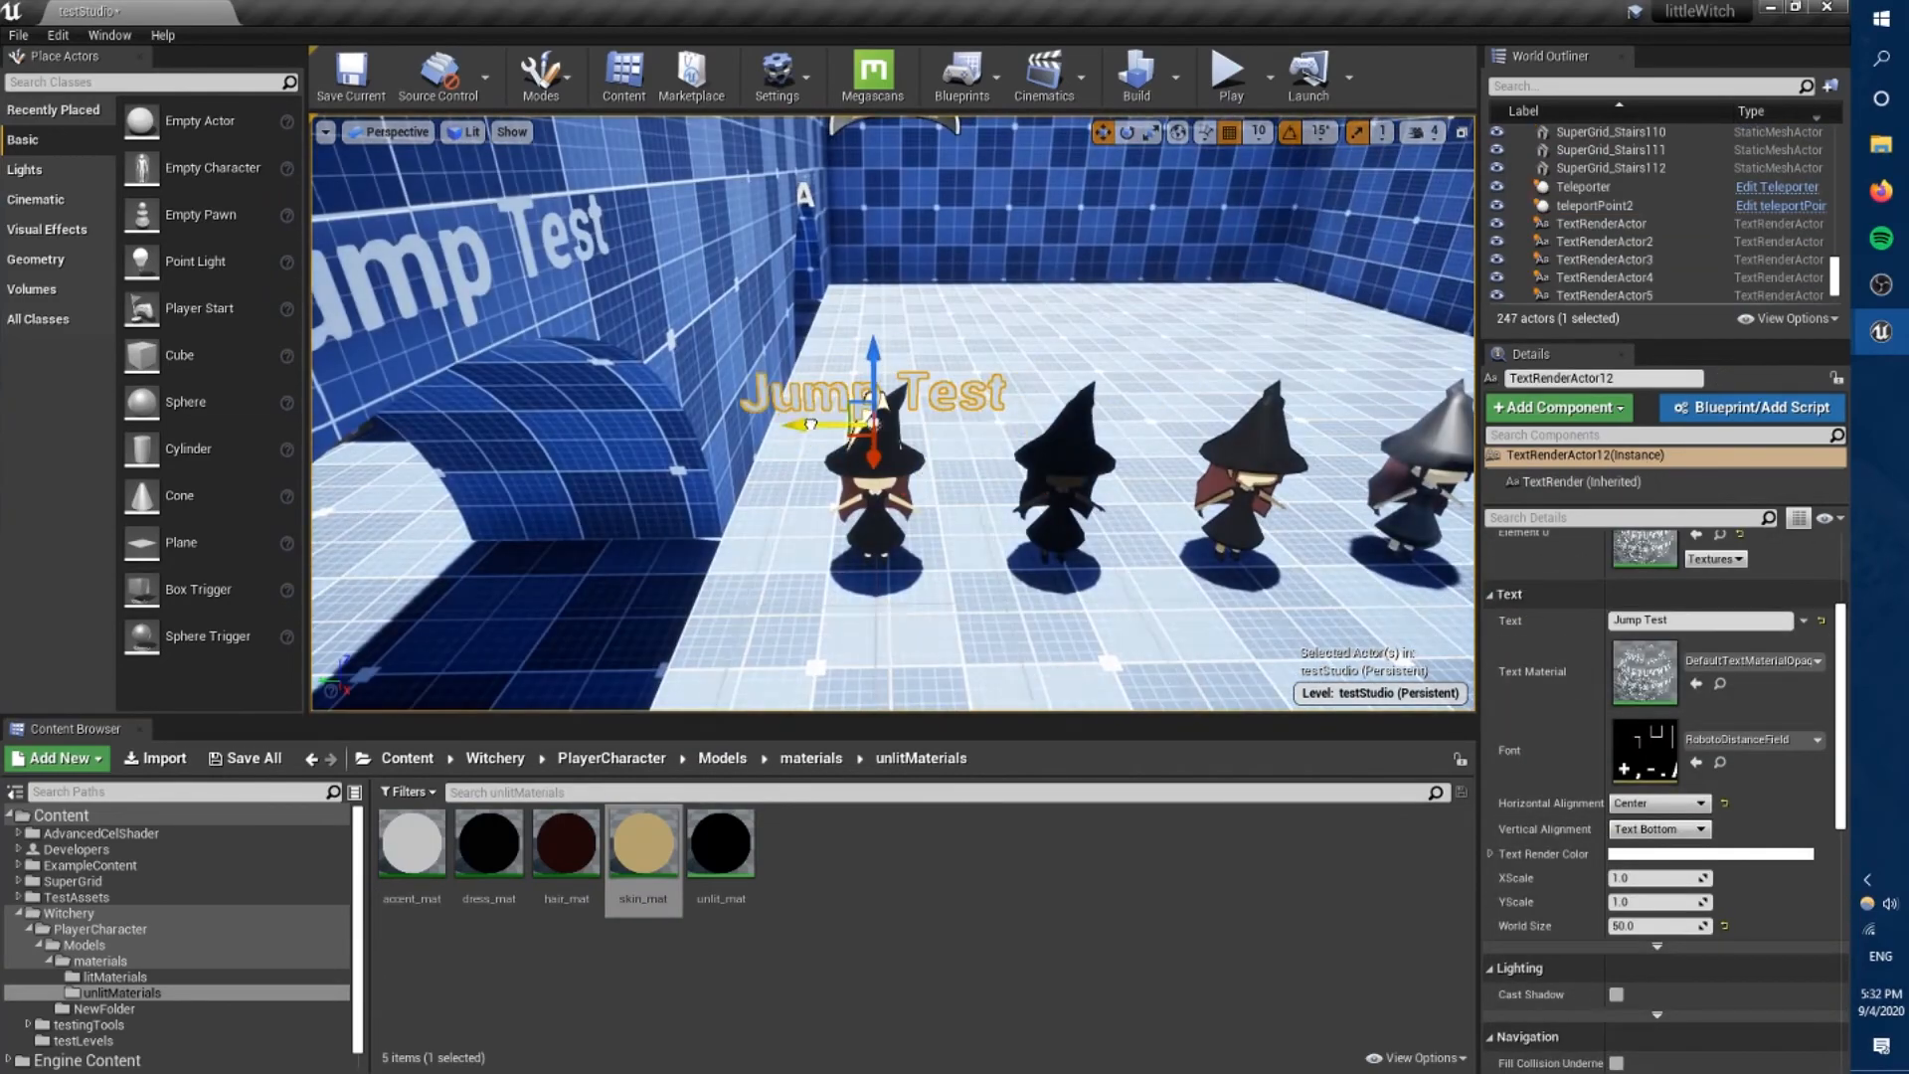
Place text labels above the witches from the copied Jump Test text, entering shading names such as "Smooth unlit" and "Smooth lit".
type("Smooth Lit")
left_click_drag(873, 350, 873, 337)
left_click(875, 527)
left_click(979, 380)
left_click(1661, 620)
key("BackSpace")
type("unl;")
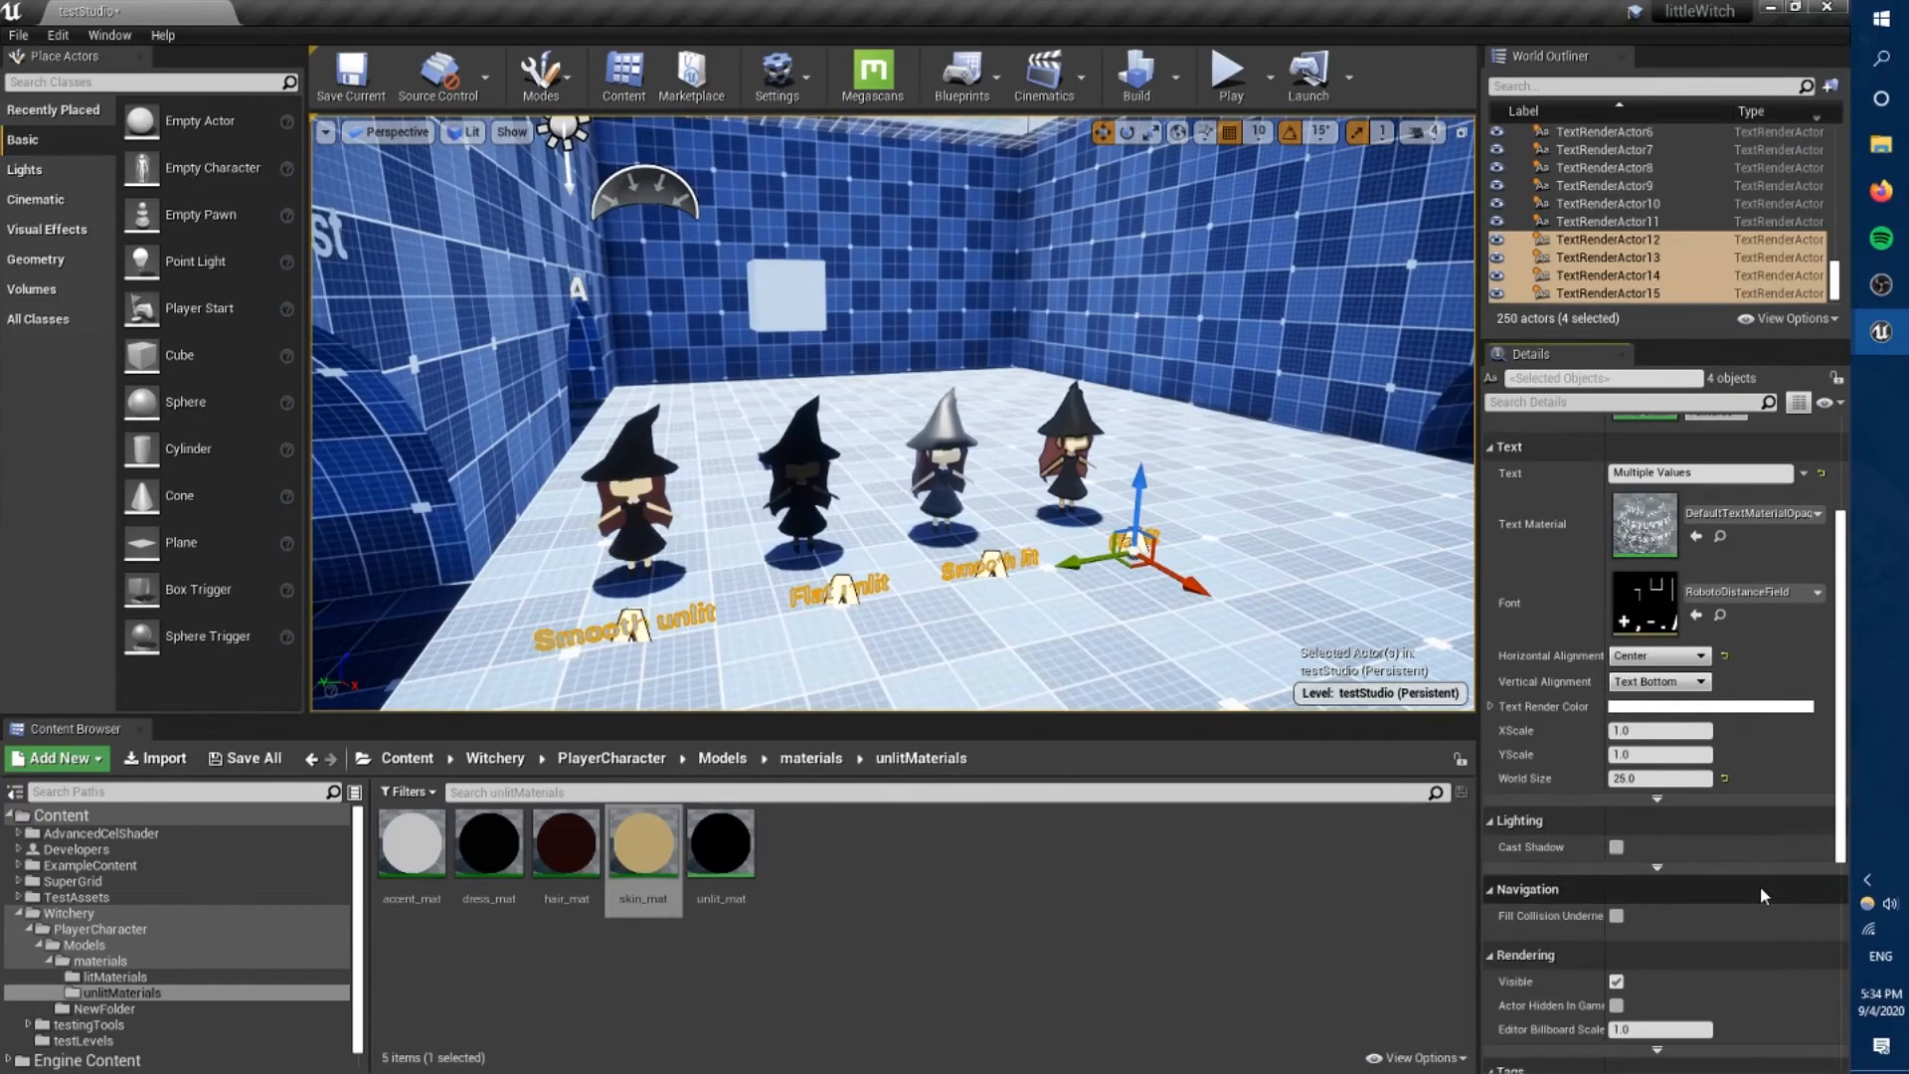
Set the Editor Billboard Scale of the four text labels to 0 and arrange them on the floor before the witches.
scroll(1763, 896, "down", 4)
left_click(1651, 838)
type("0")
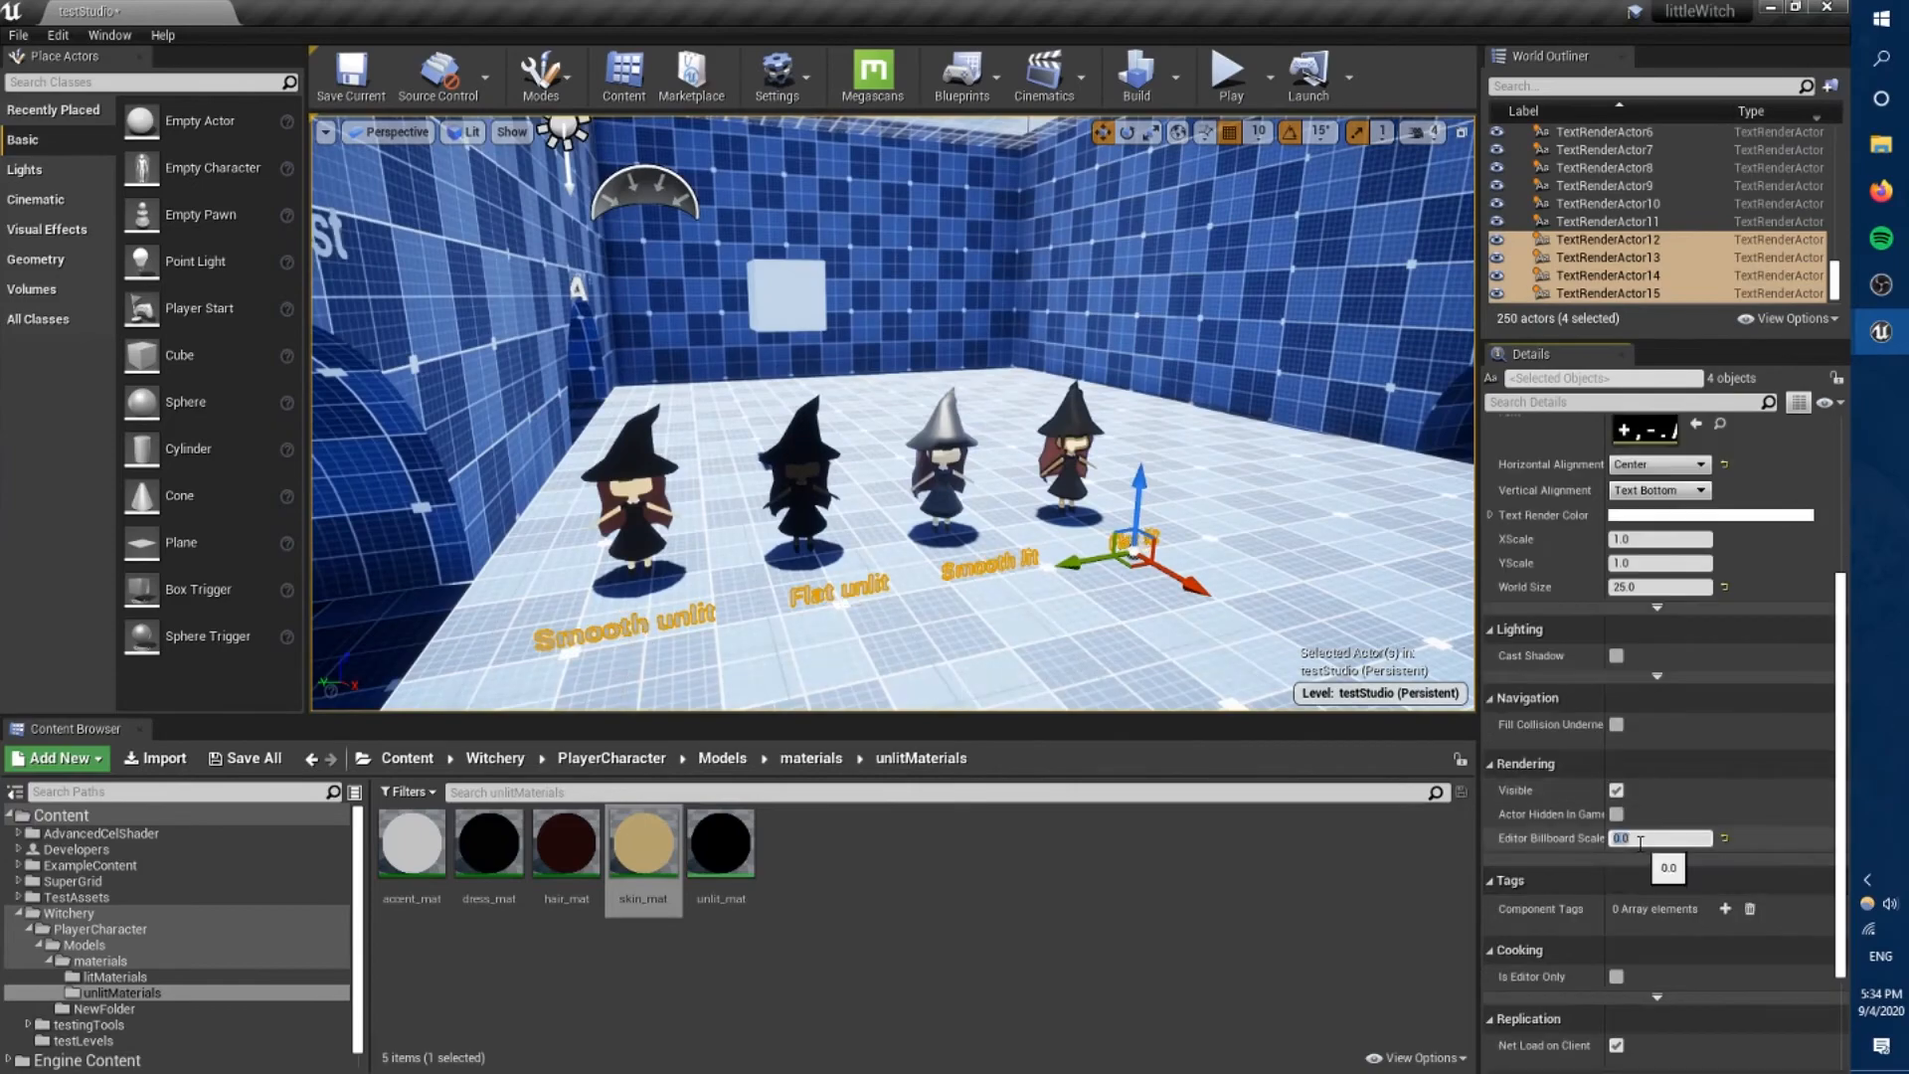
left_click(934, 626)
right_click_drag(835, 418, 831, 477)
left_click(597, 475)
left_click(885, 440, "ctrl")
left_click(1108, 413, "ctrl")
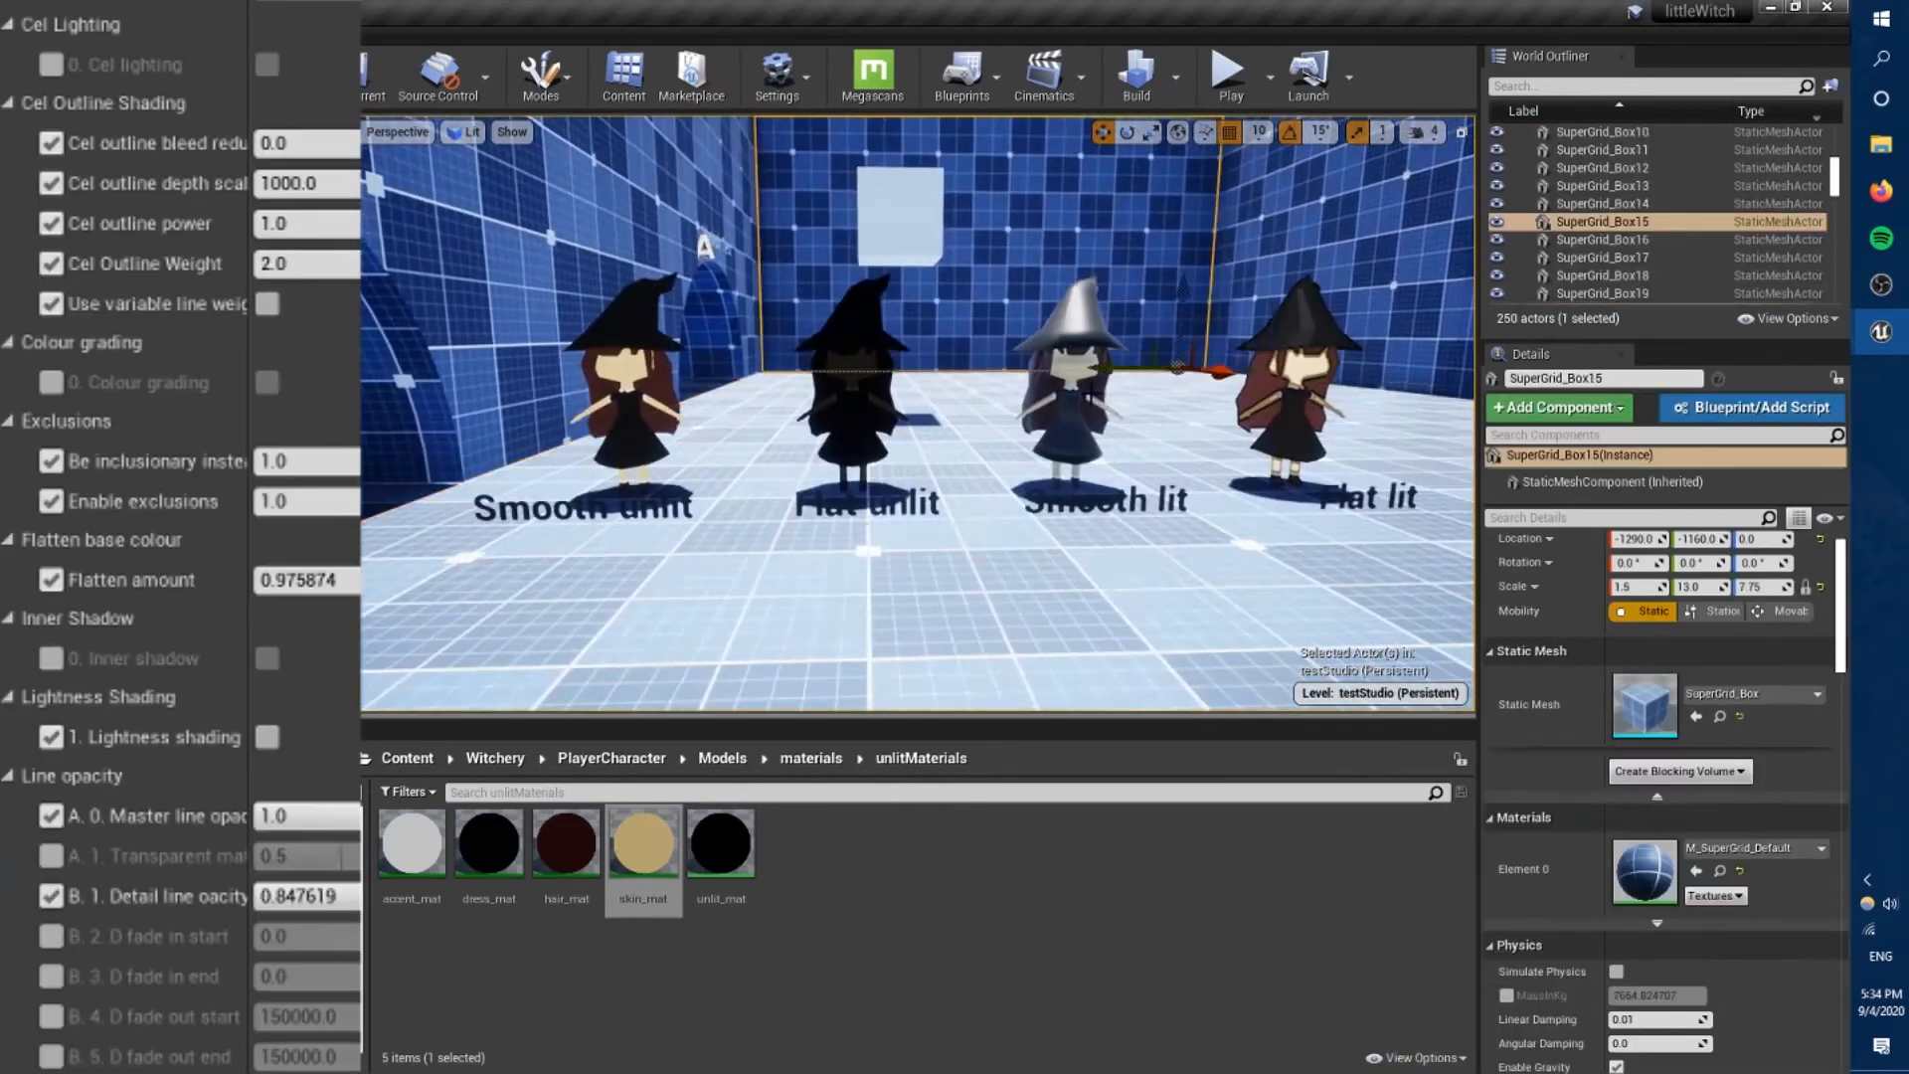
In the CelShader instance, set the flatten amount to about 0.97 and adjust the cel outline depth scale.
right_click_drag(895, 428, 965, 428)
left_click_drag(318, 579, 279, 579)
right_click_drag(895, 428, 924, 413)
mouse_move(298, 580)
left_mouse_down()
mouse_move(343, 580)
mouse_move(306, 579)
left_mouse_up()
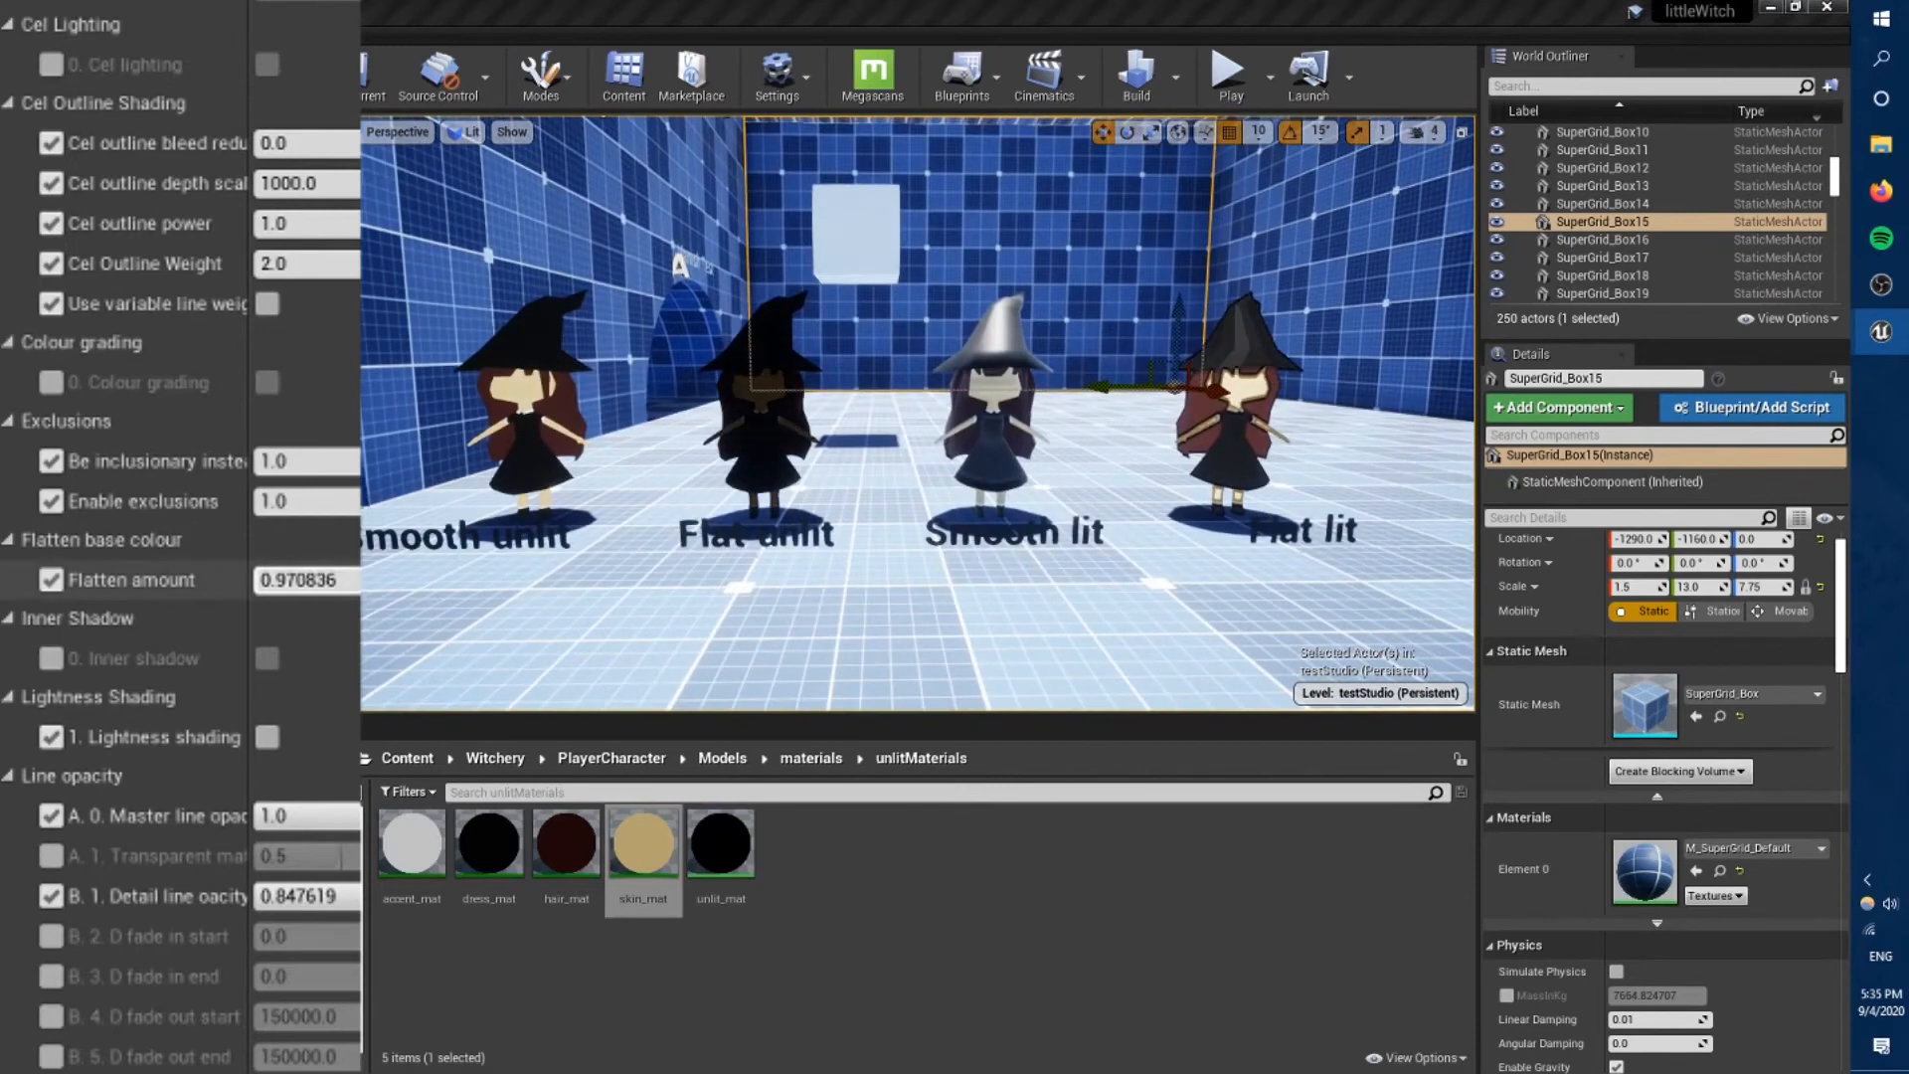
left_click_drag(298, 182, 338, 183)
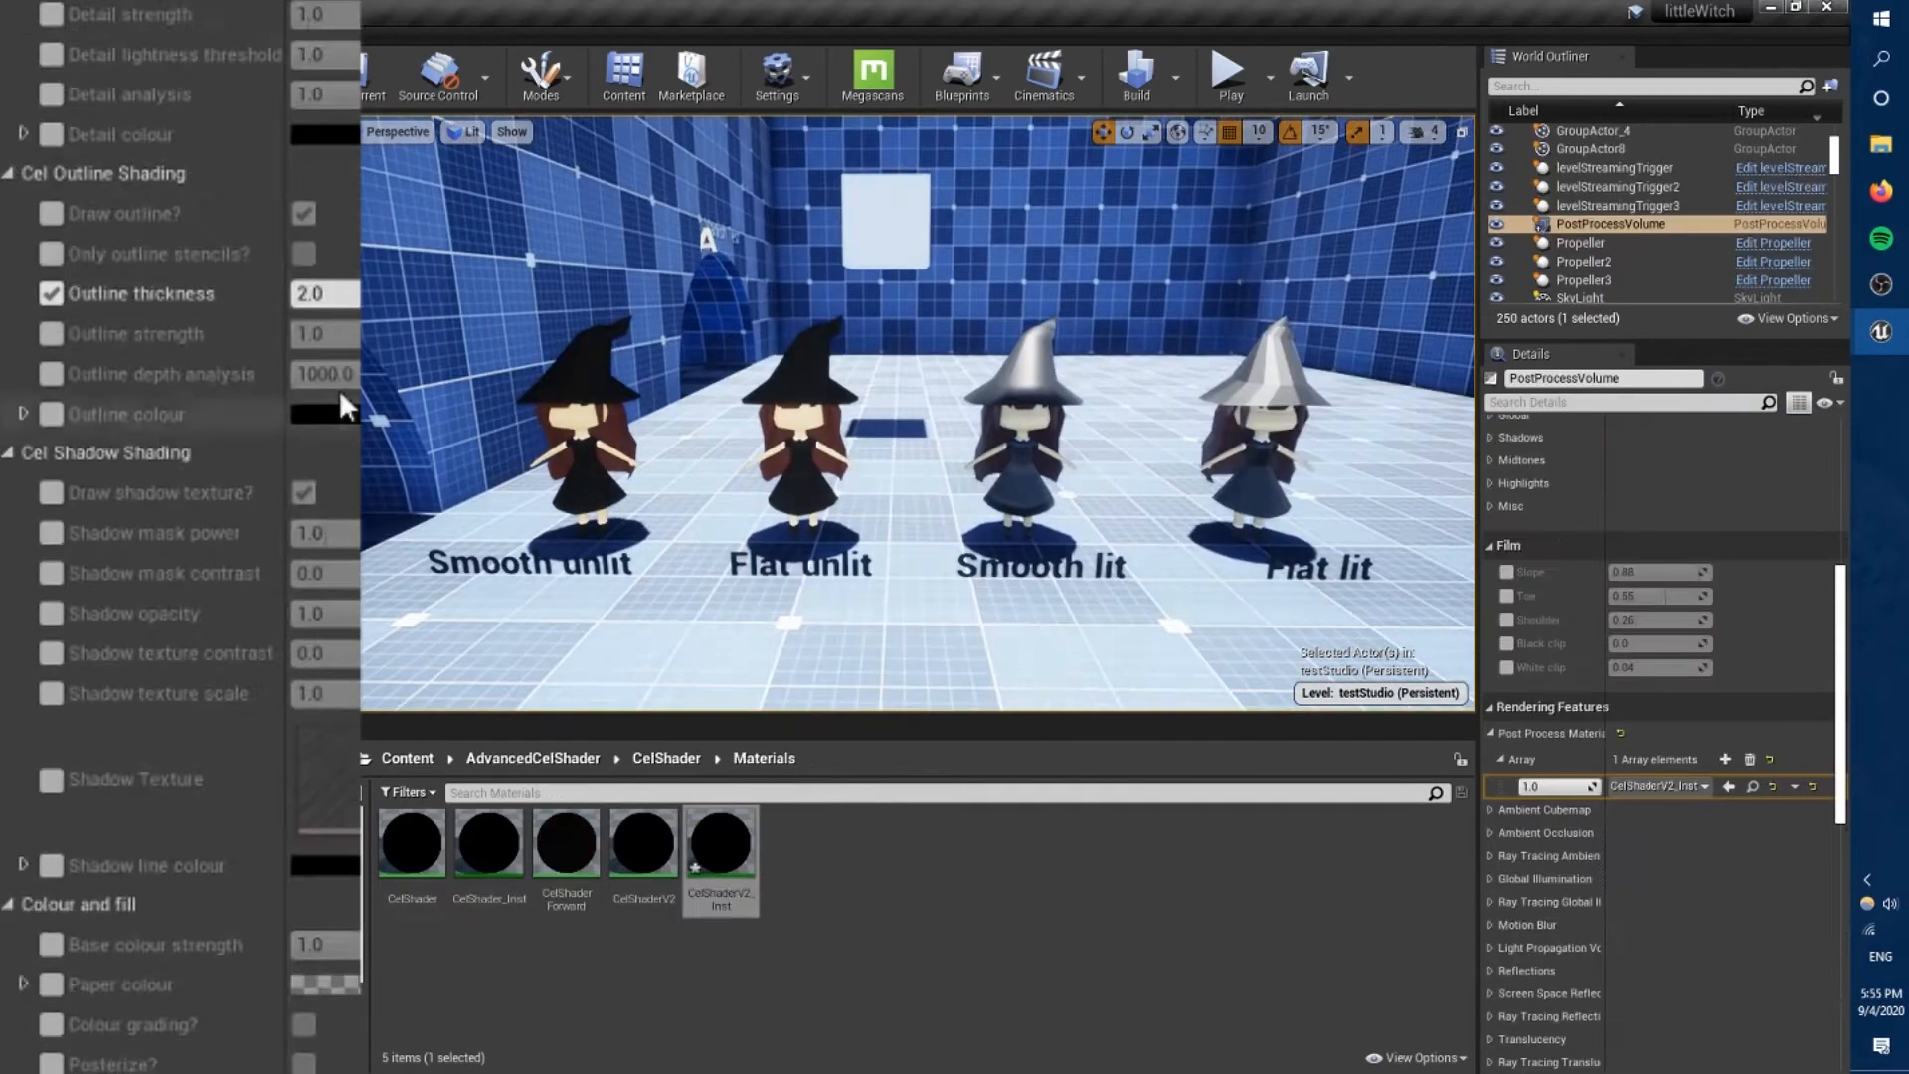
In CelShaderV2_Inst, try an outline thickness of about 16.2, and turn on Only outline stencils for comparison on the four witches.
left_click_drag(328, 293, 279, 300)
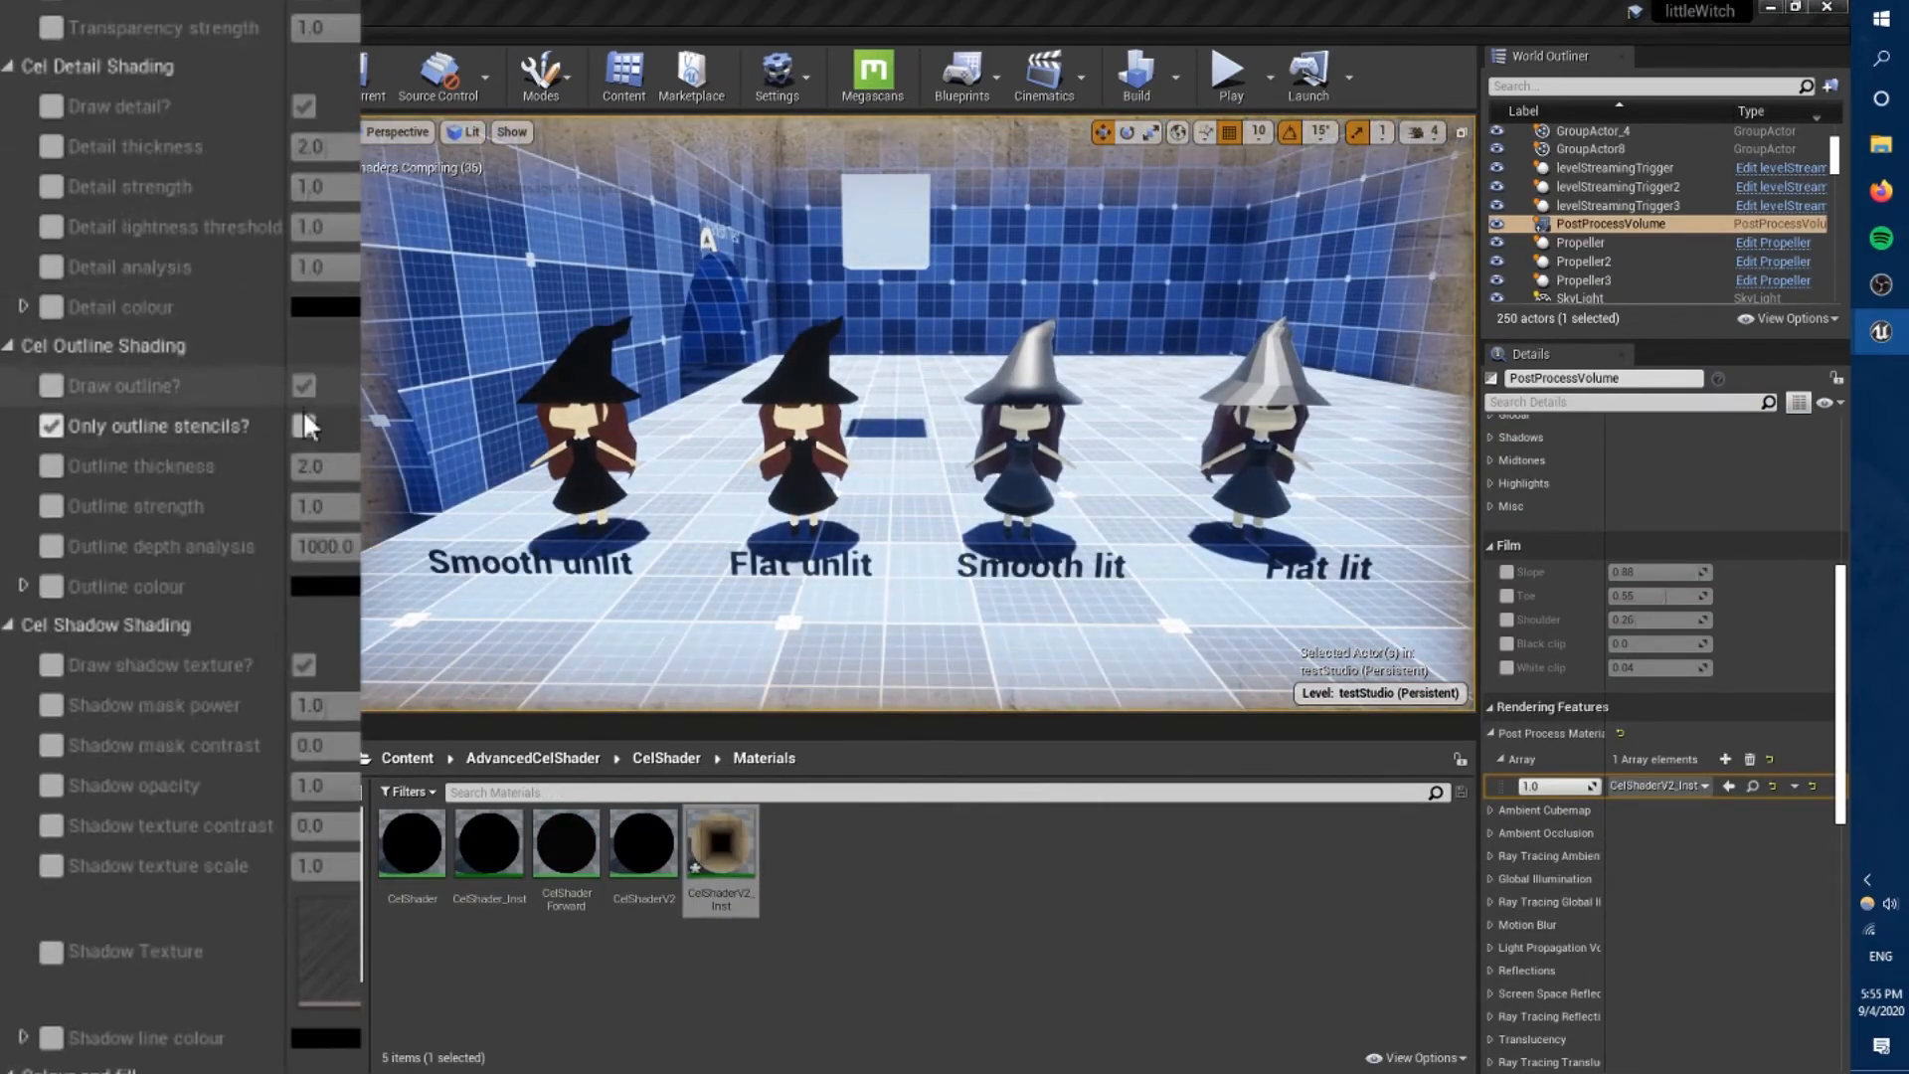
left_click(304, 425)
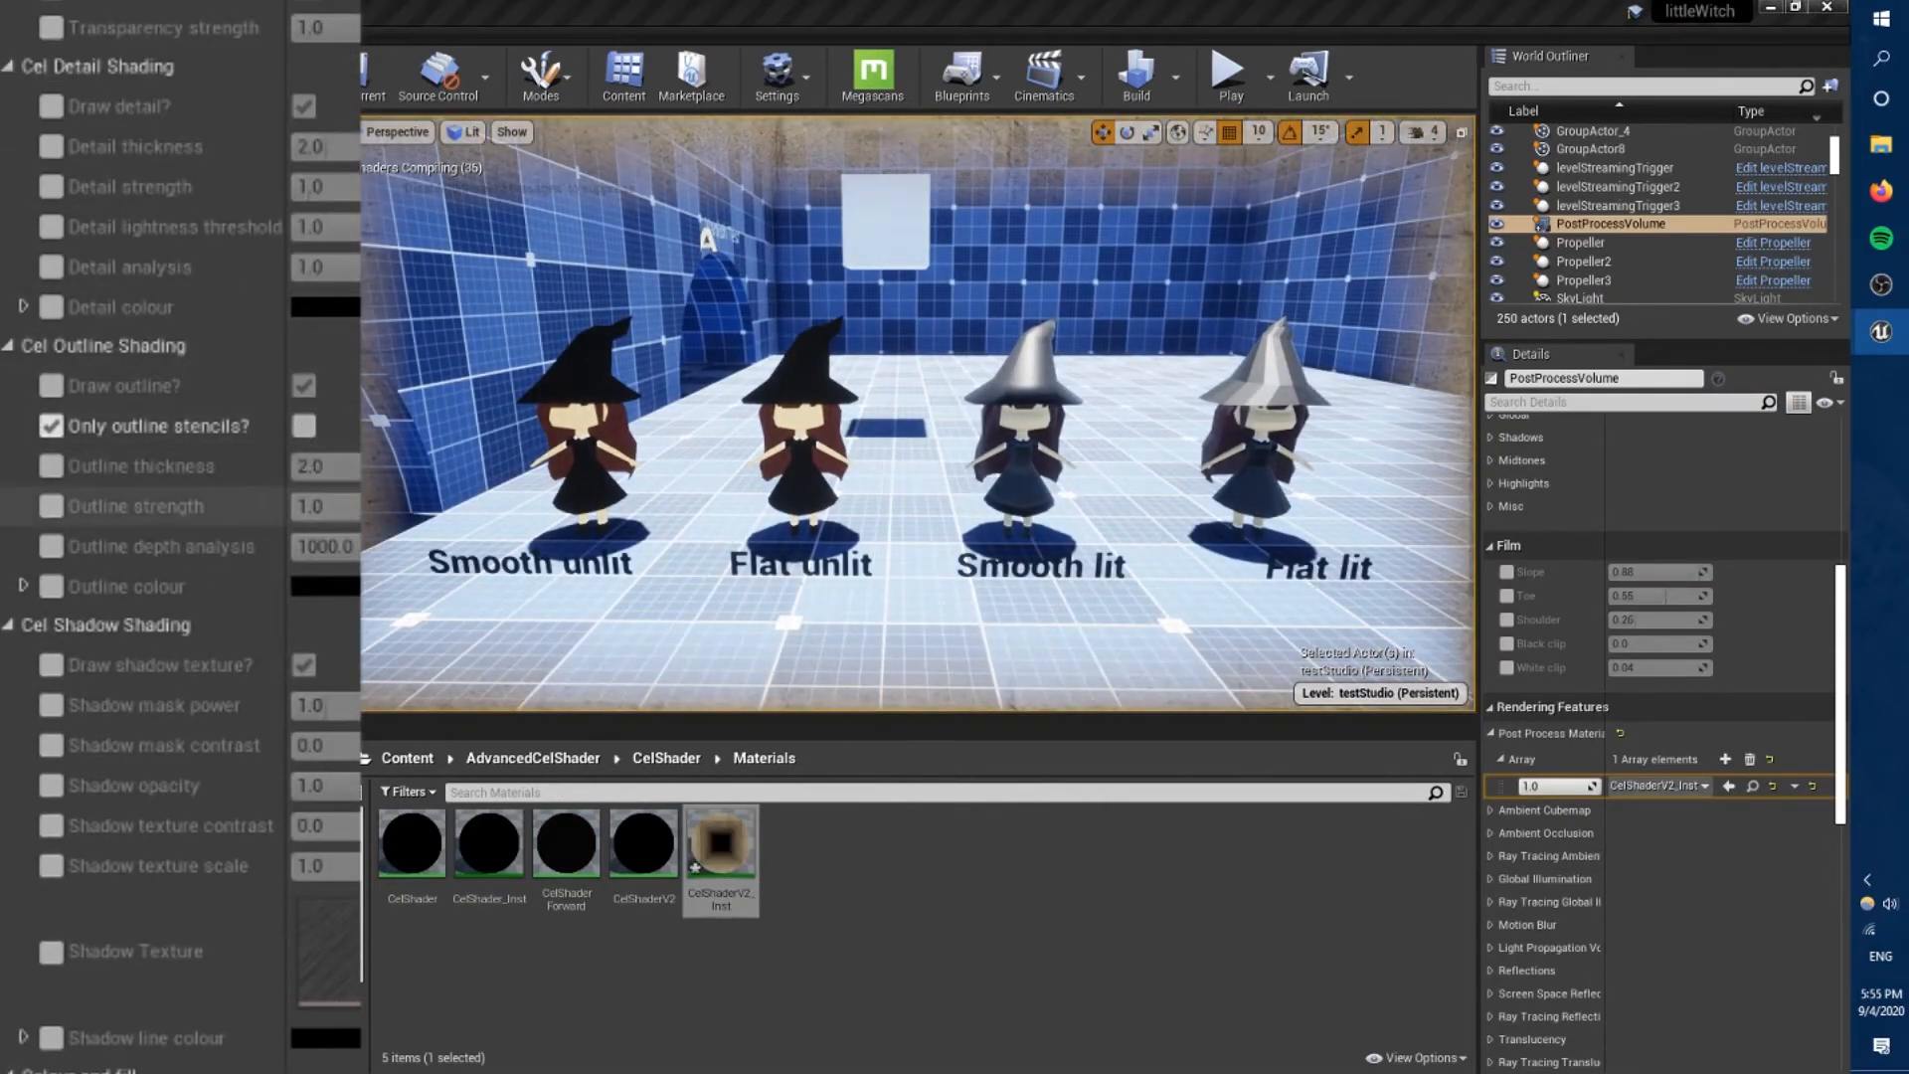
left_click(587, 478)
left_click(802, 477, "ctrl")
left_click(1016, 477, "ctrl")
left_click(1255, 477, "ctrl")
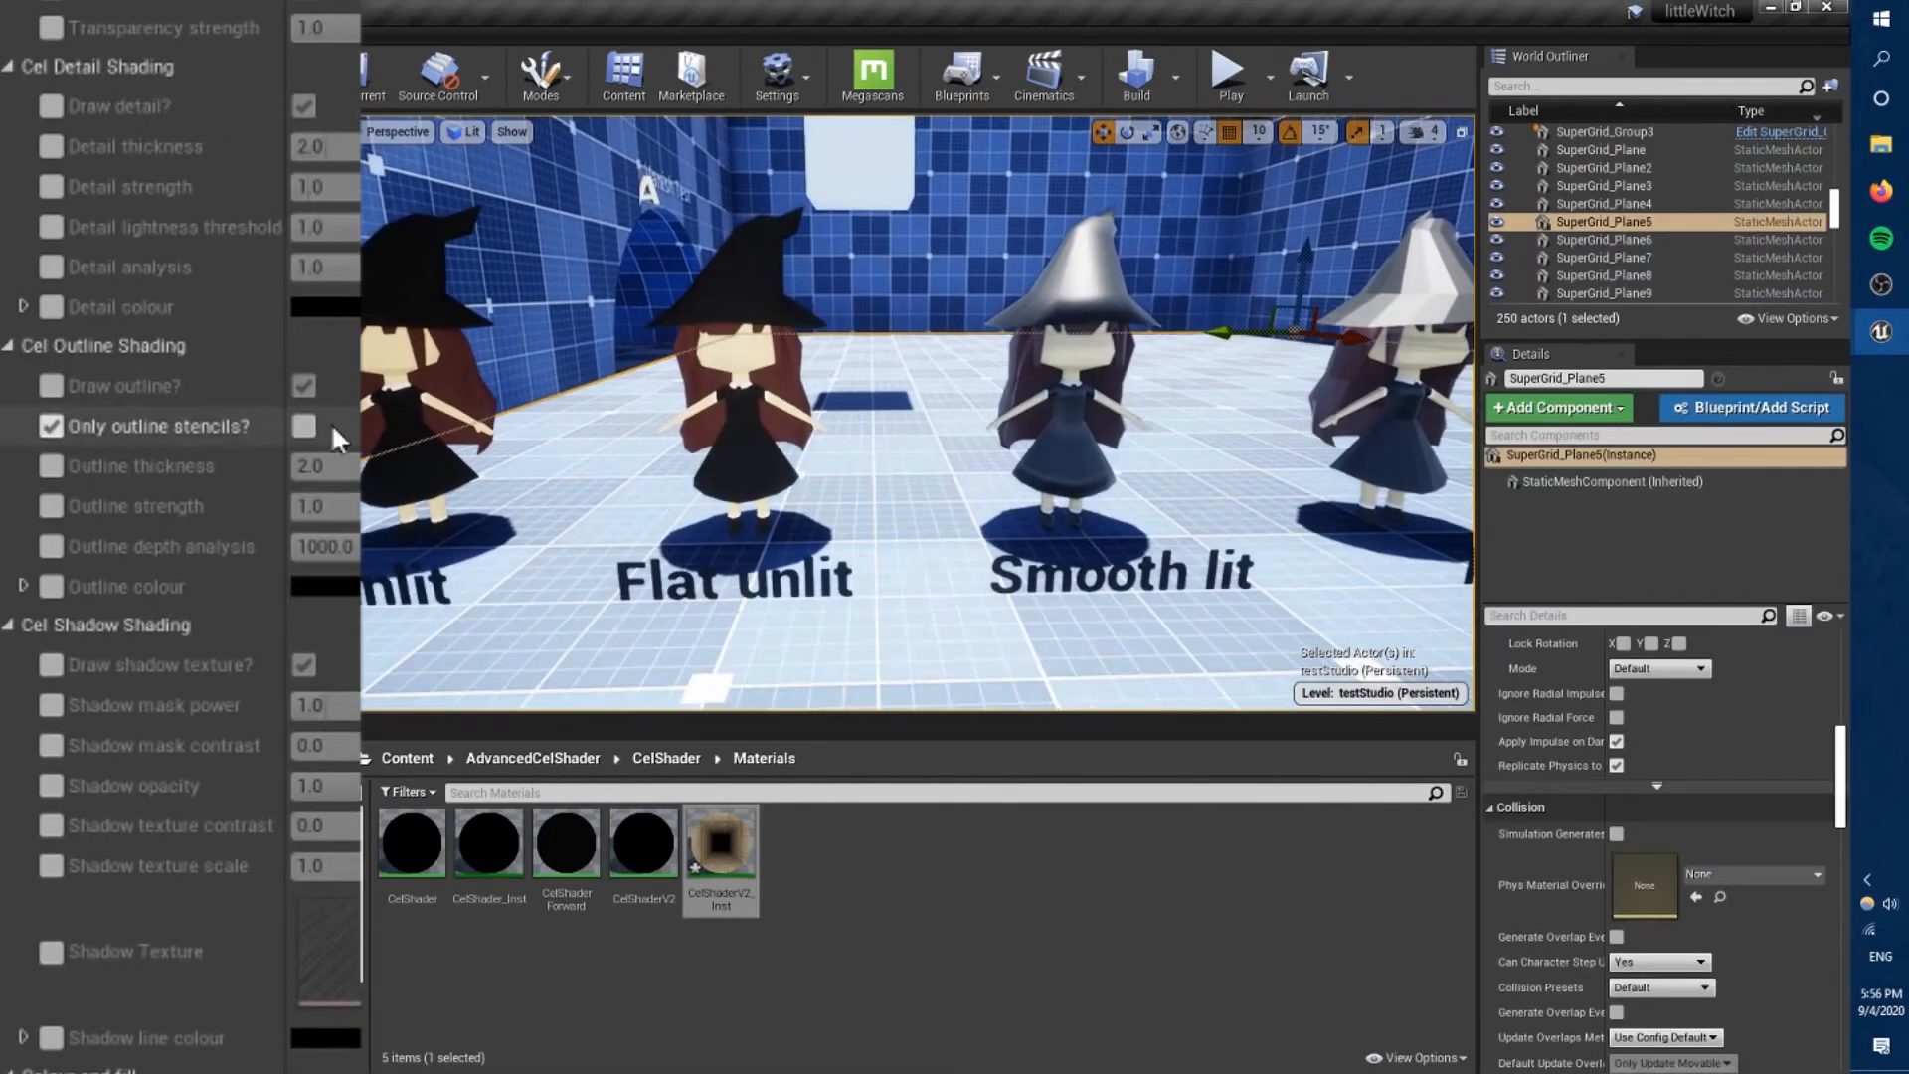
left_click(304, 424)
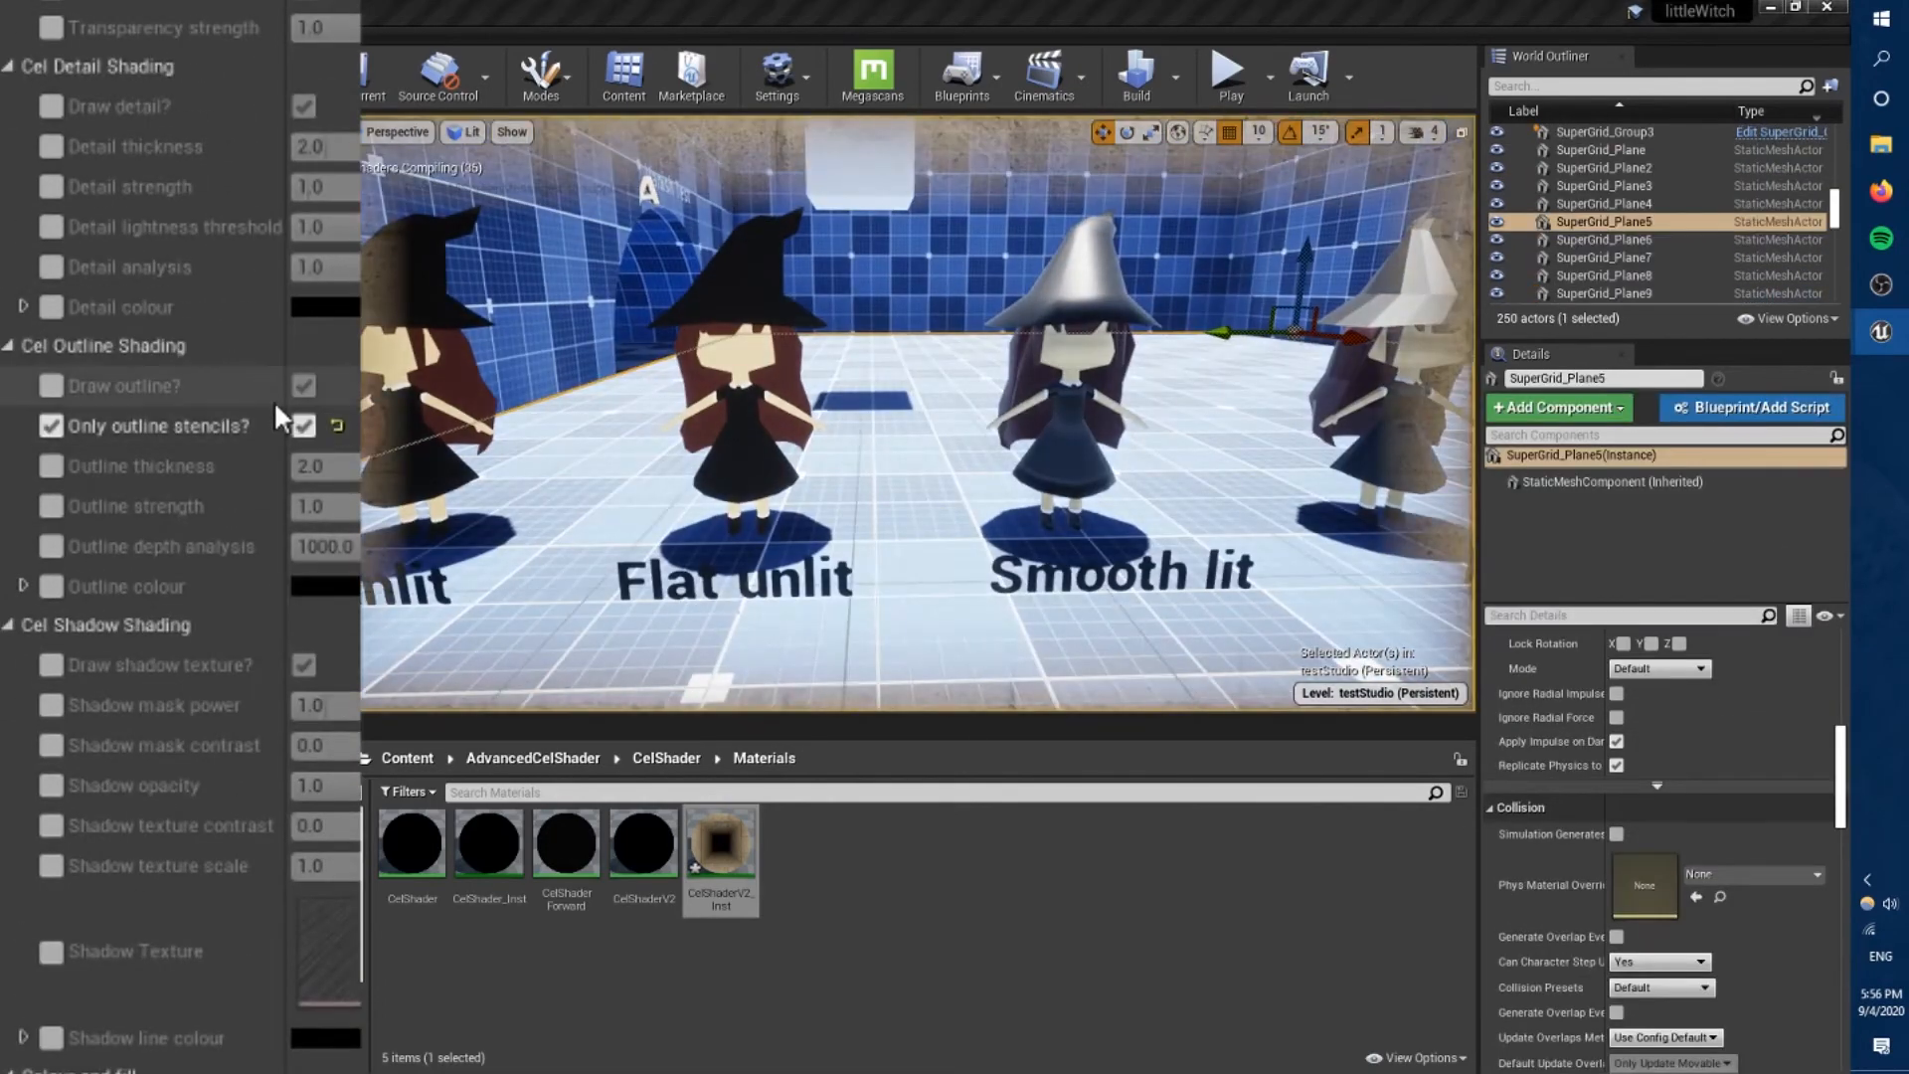
right_click_drag(687, 578, 1001, 524)
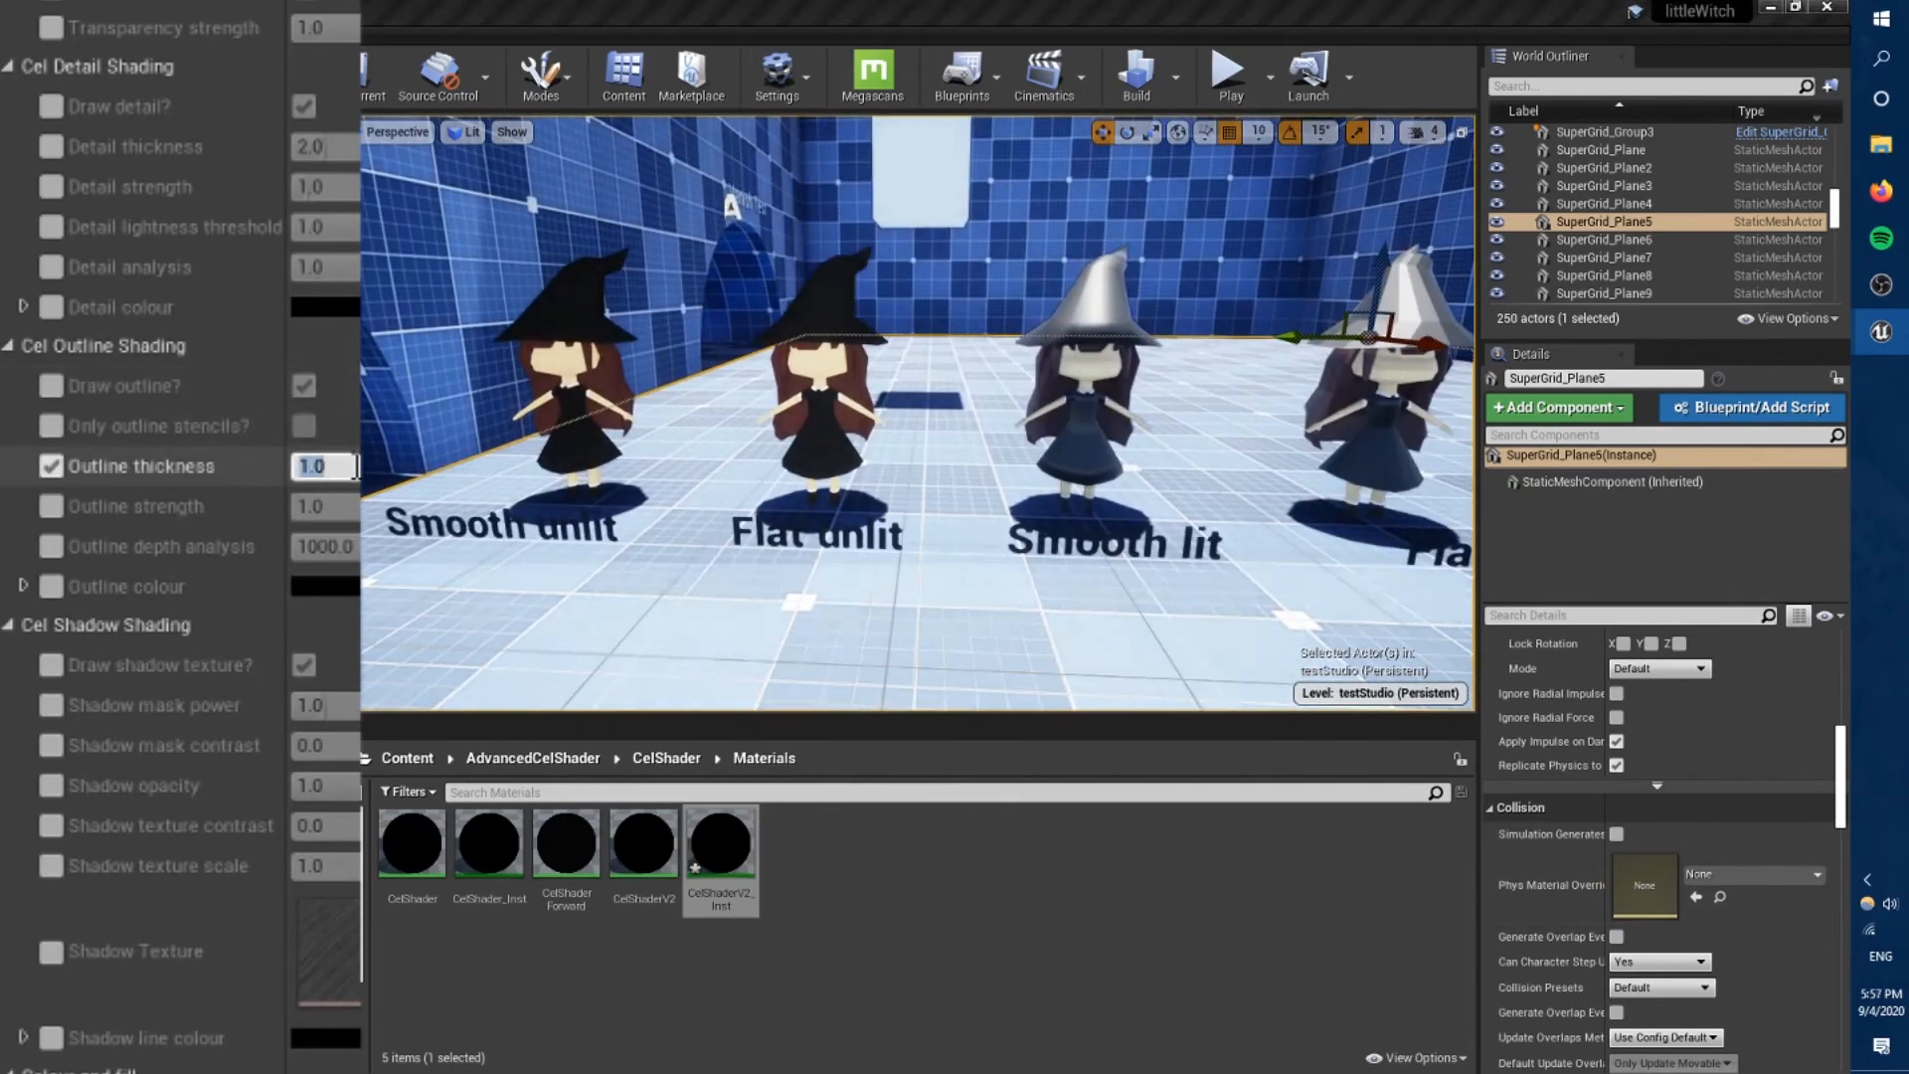
right_click_drag(895, 596, 1243, 577)
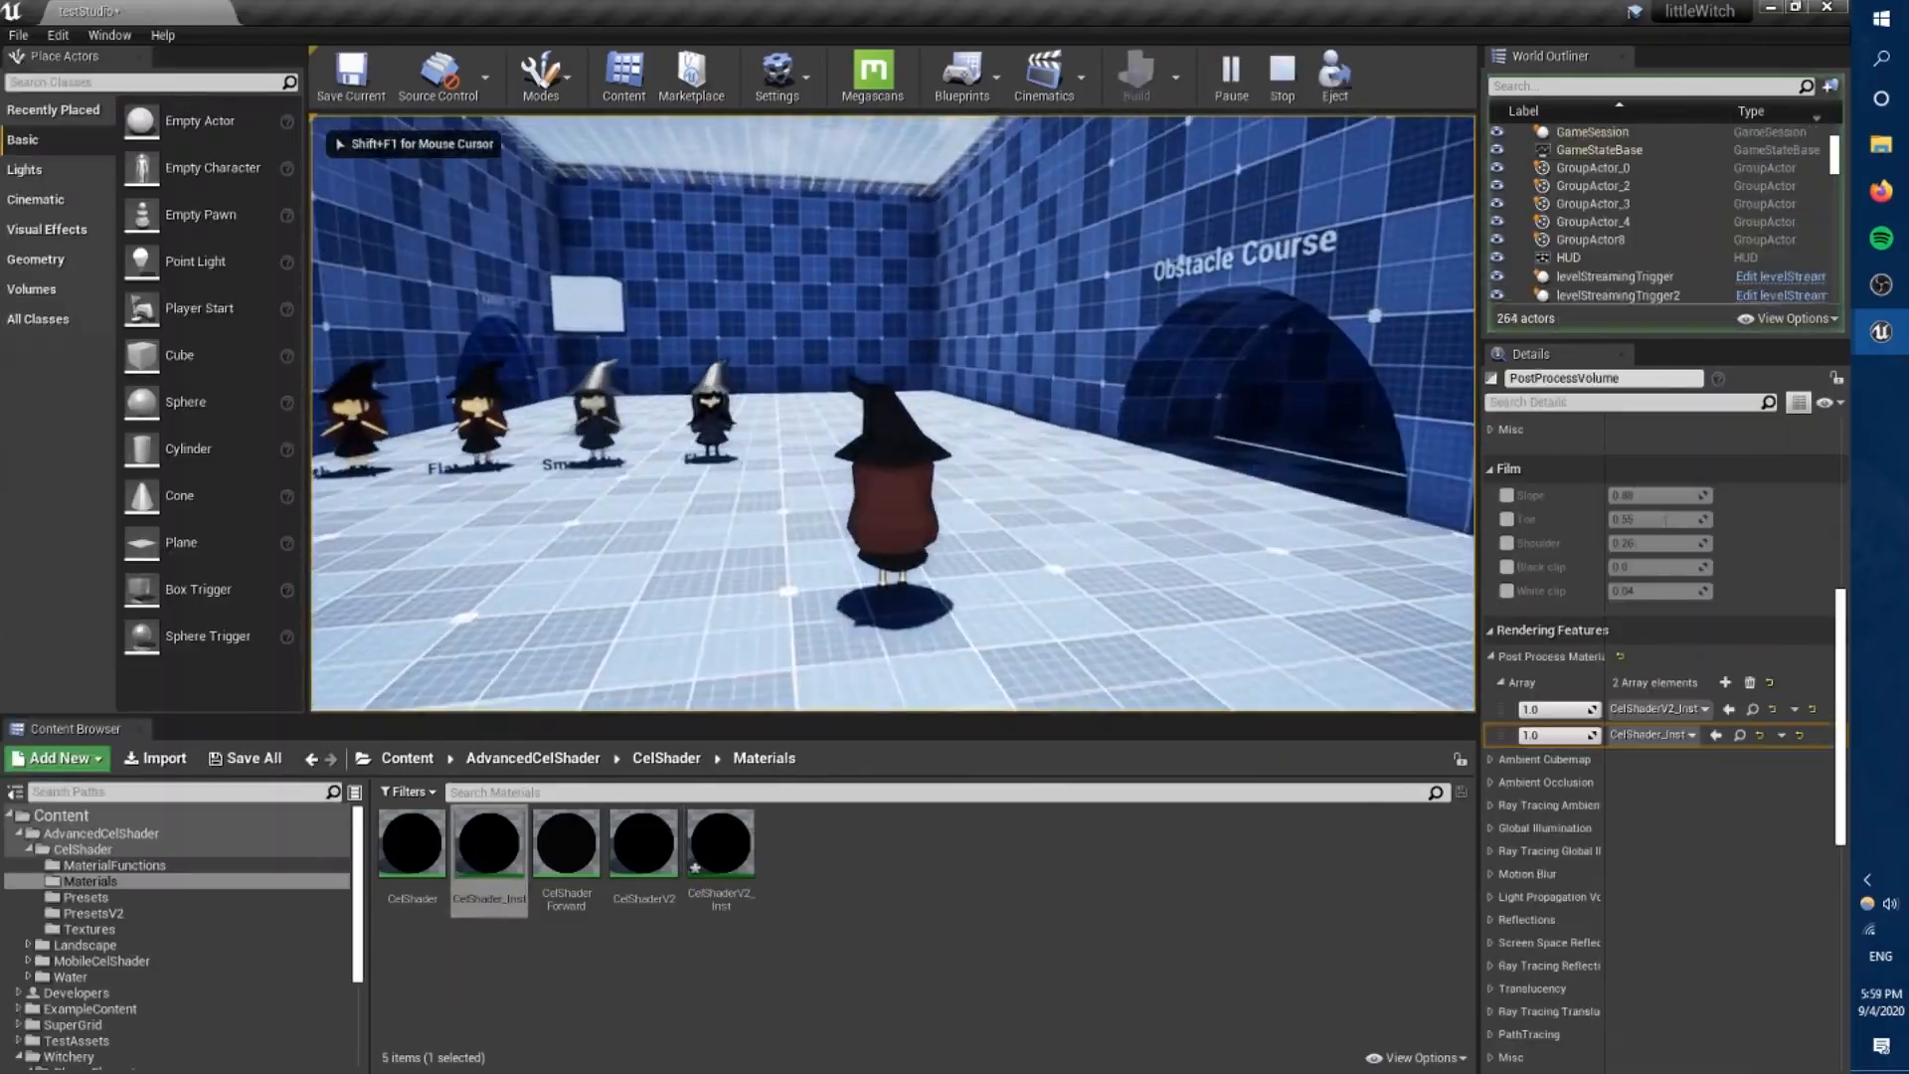
Play-test the level with both cel shader instances, walking and jumping near the four witches.
key("w")
key("space")
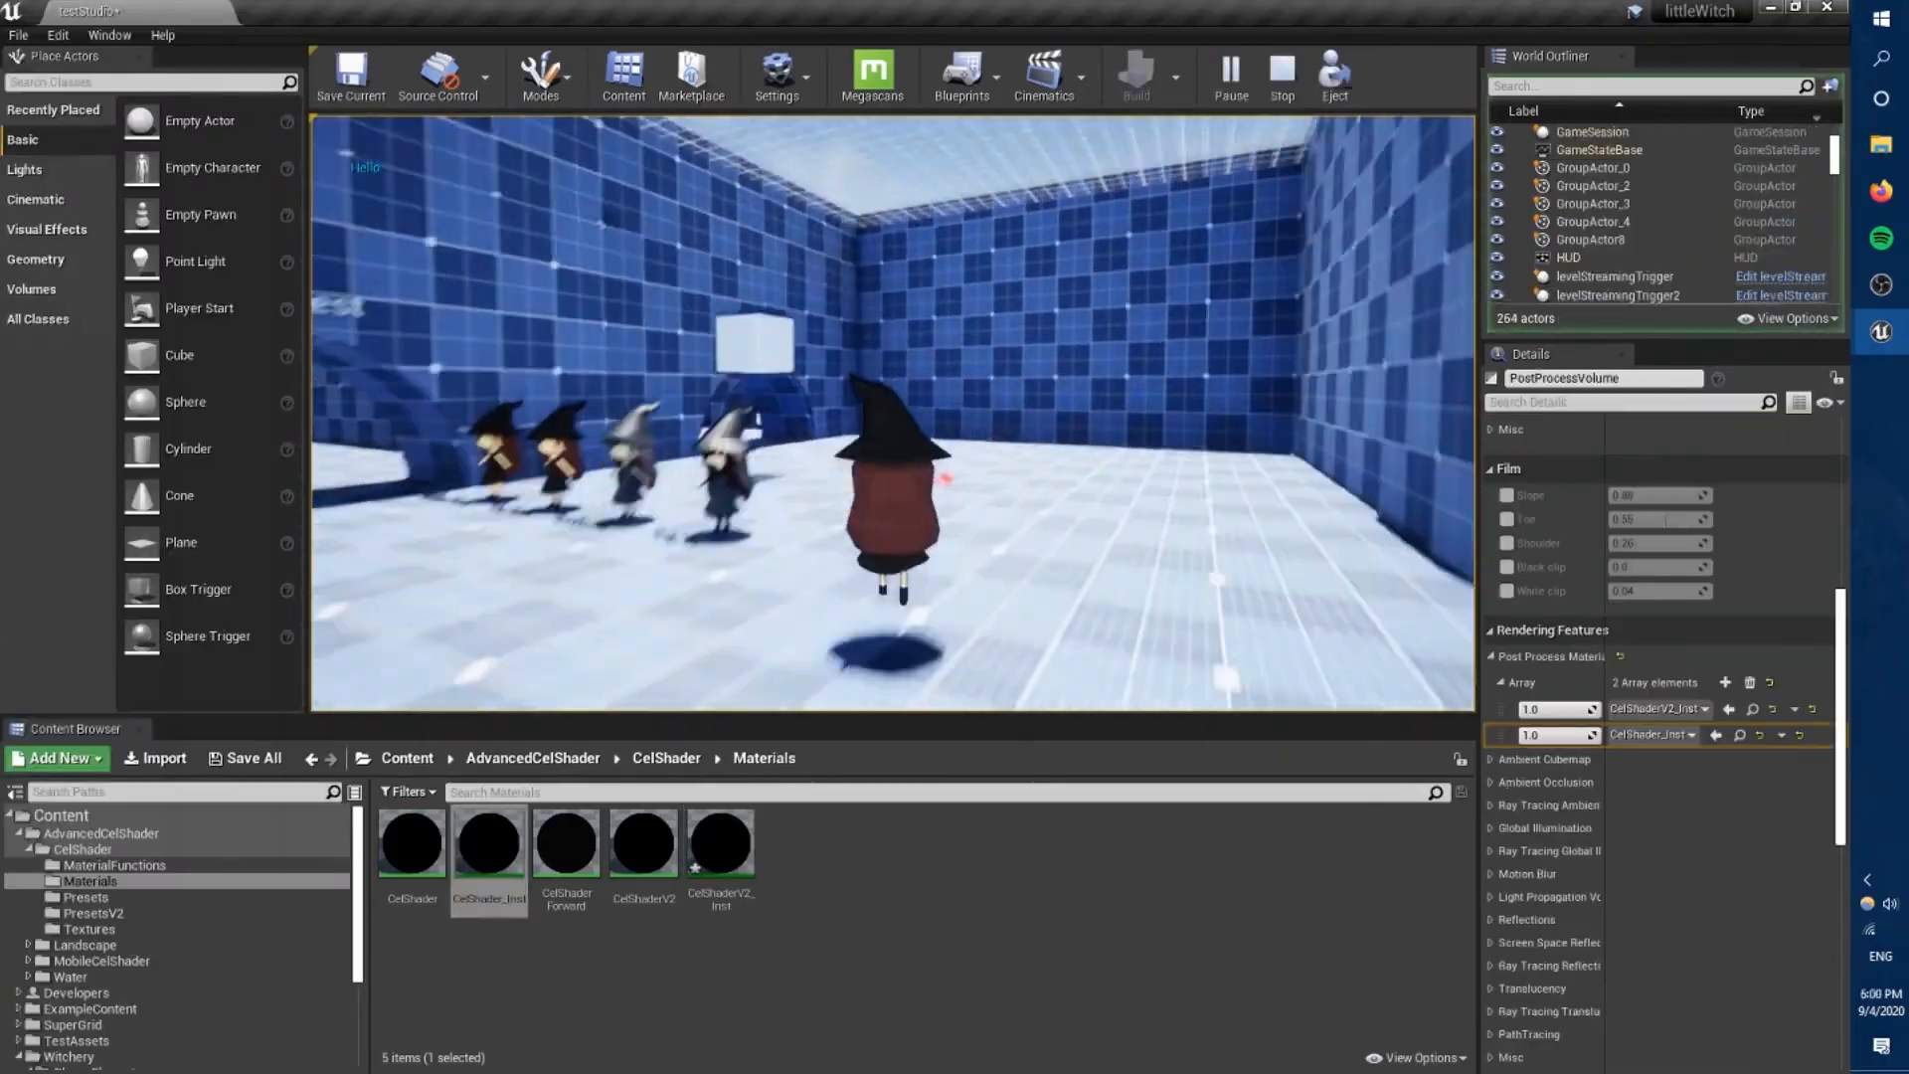
key("Escape")
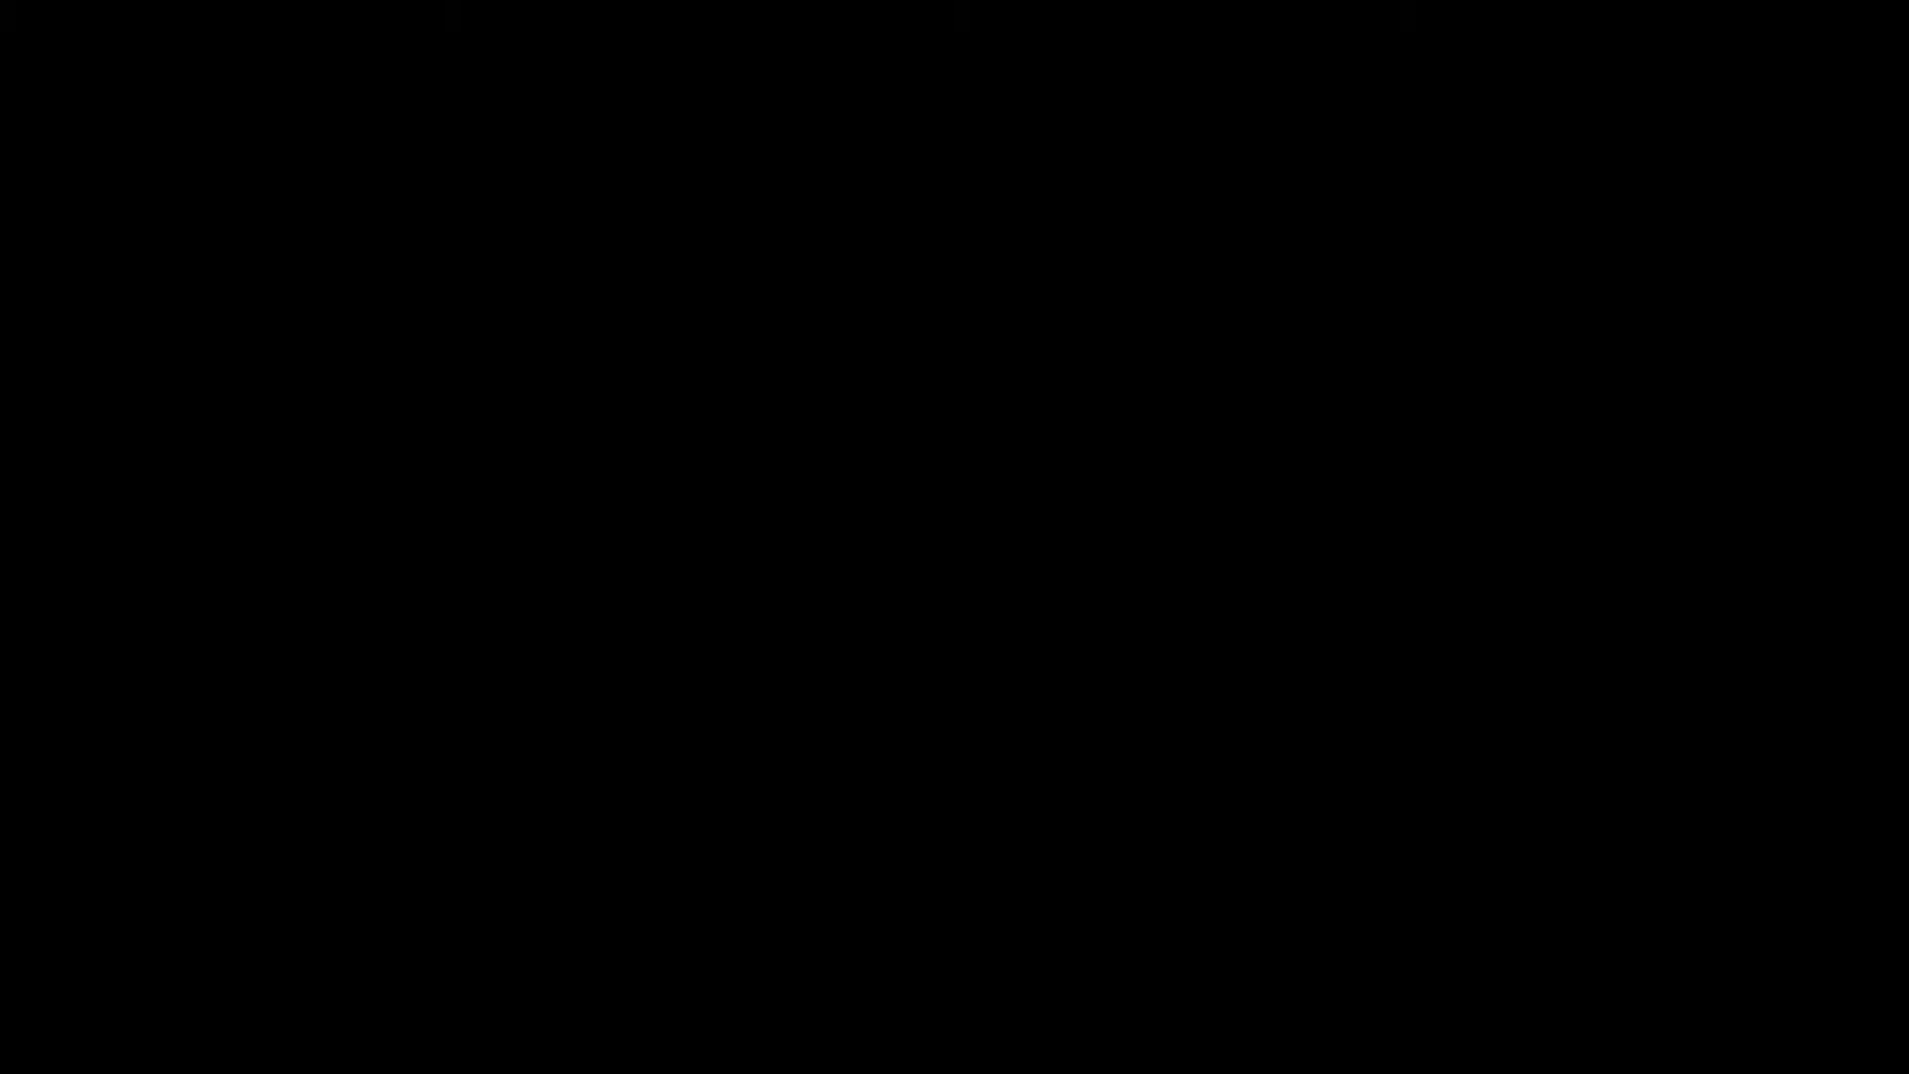